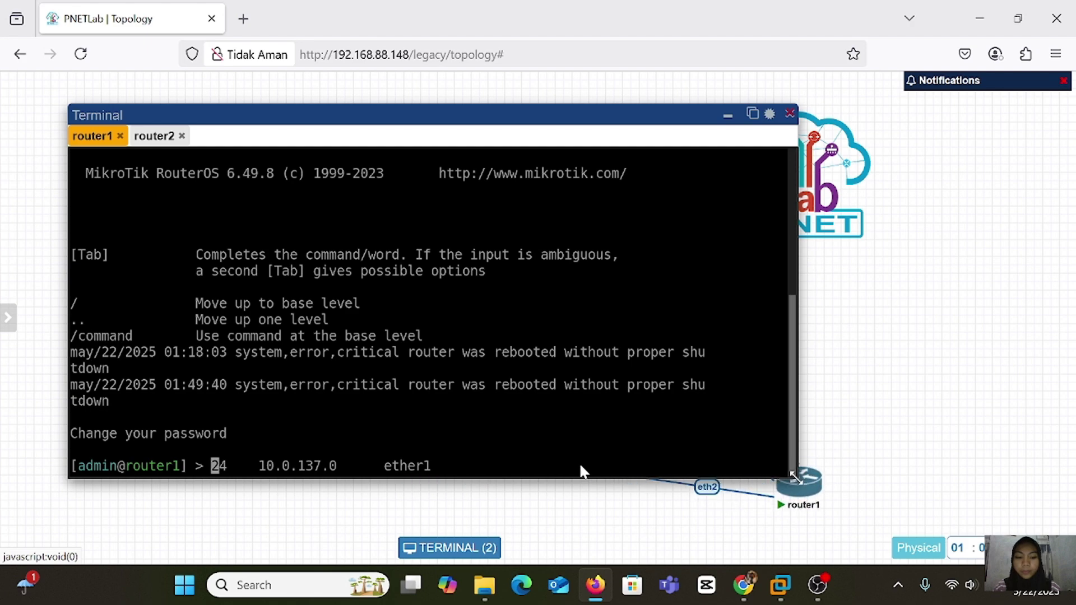
Enlarge the terminal window and list router1's IP addresses with ip address print
{"action": "left_click_drag", "start_coordinate": [792, 471], "coordinate": [888, 443]}
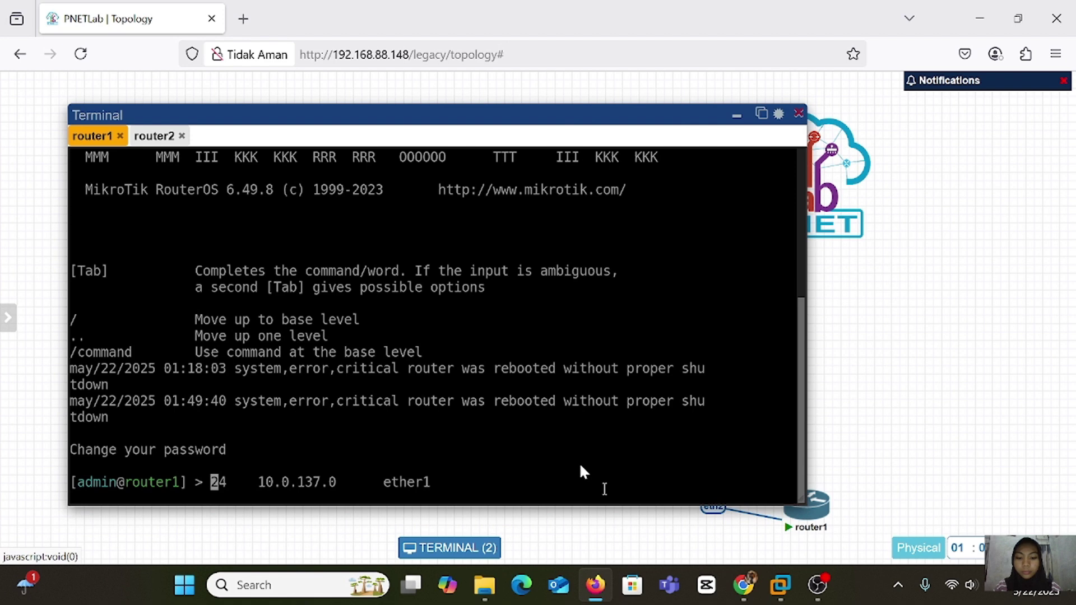
{"action": "key", "text": "Return"}
{"action": "key", "text": "Return"}
{"action": "type", "text": "ip ad"}
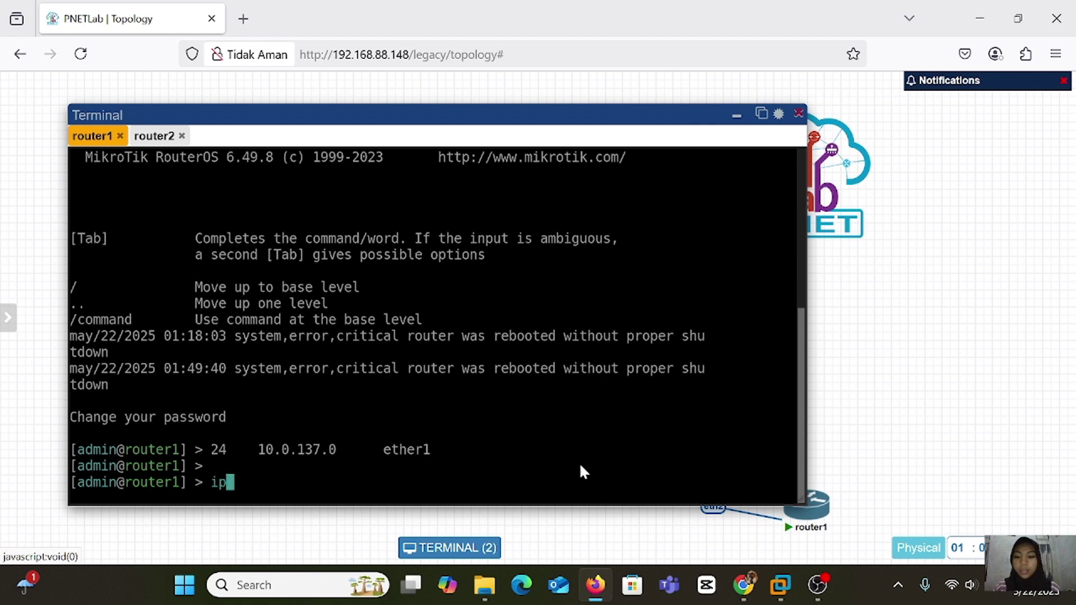
{"action": "type", "text": "dress "}
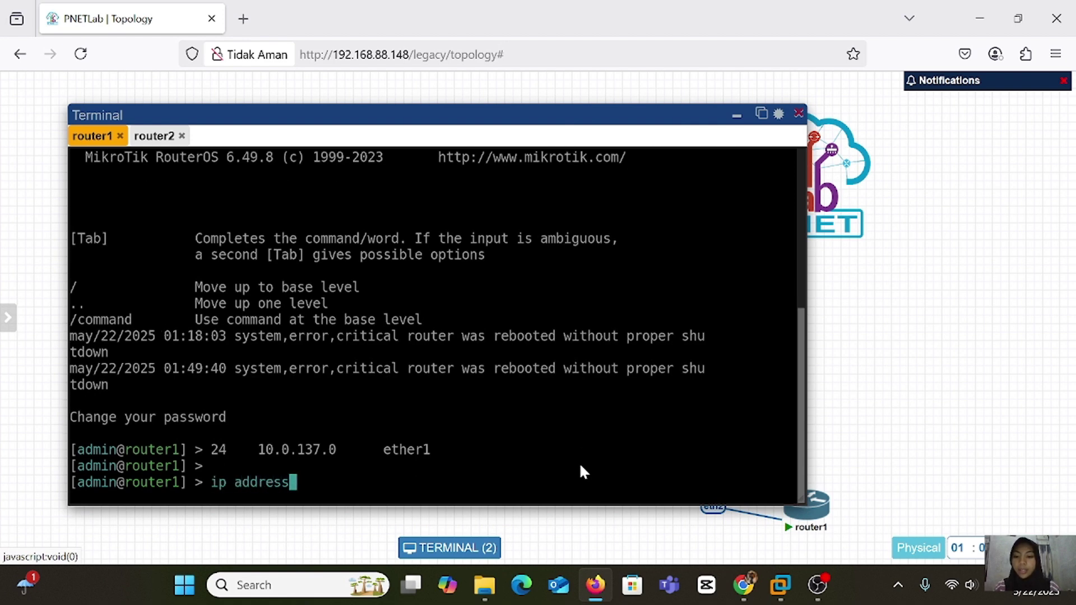
{"action": "type", "text": "print"}
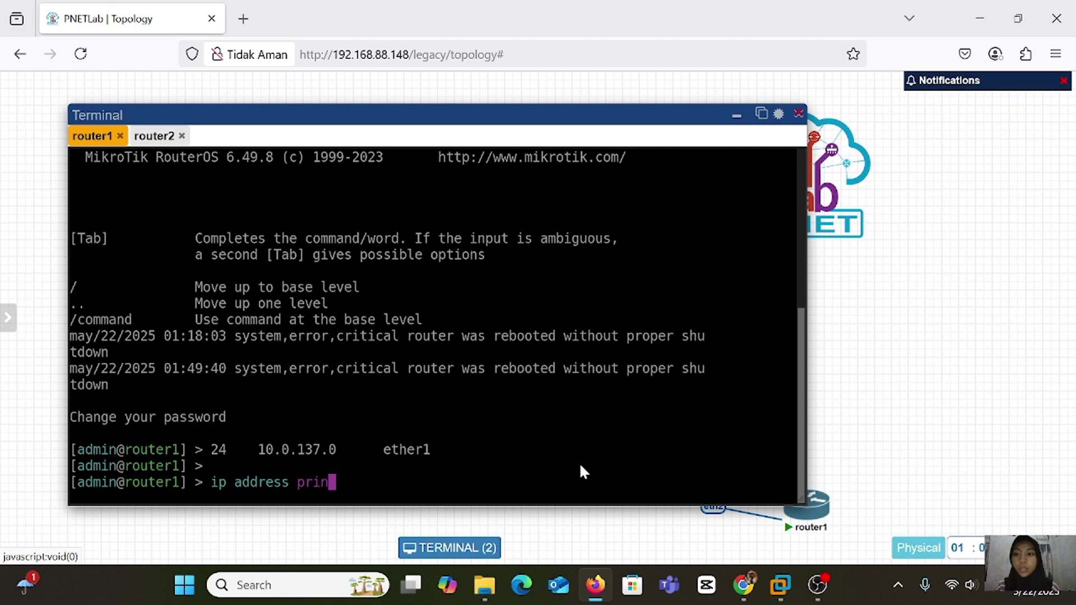
{"action": "key", "text": "Return"}
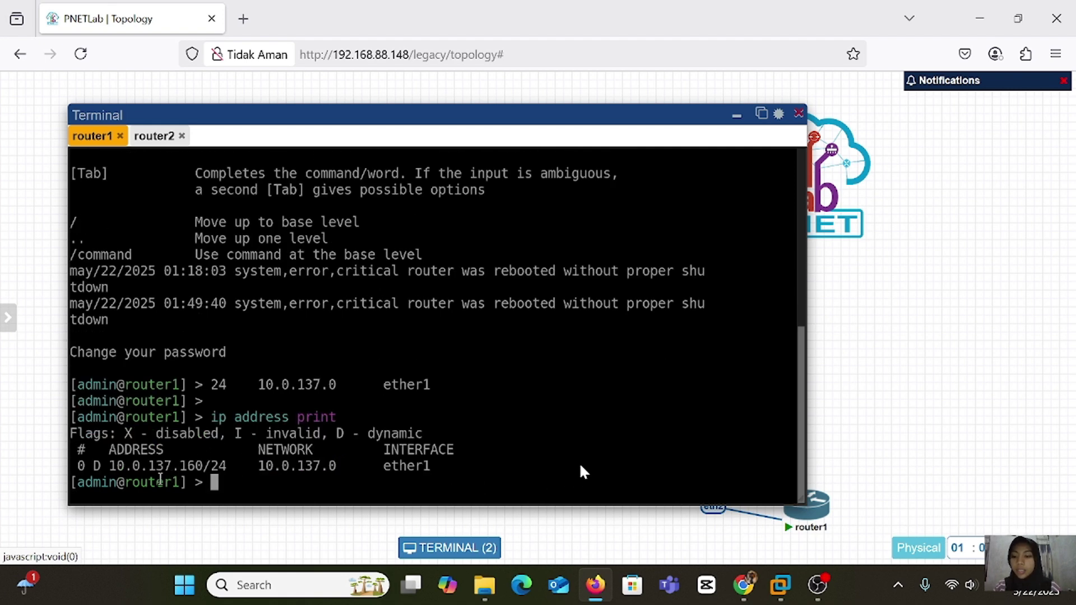
Minimize the terminal and move the router1 node back between the isp cloud and router2 in the topology
{"action": "left_click", "coordinate": [737, 116]}
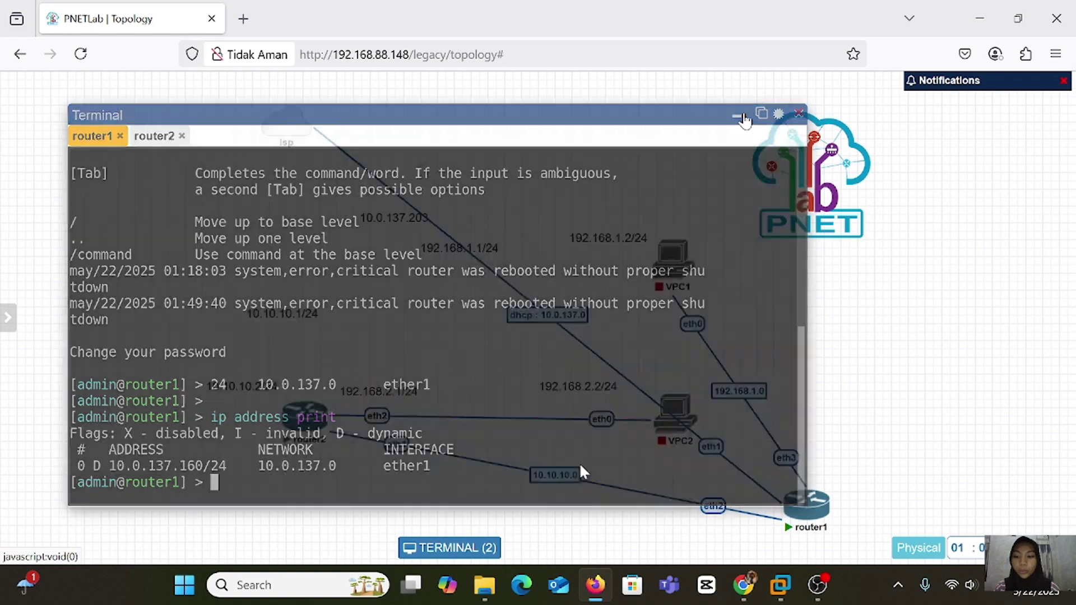
{"action": "mouse_move", "coordinate": [798, 505]}
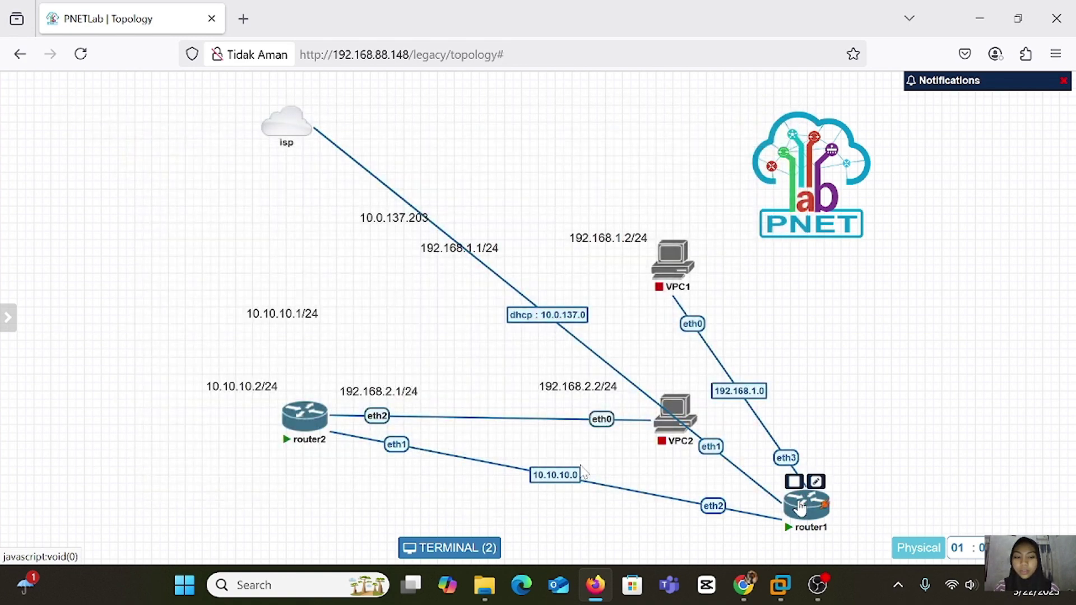
{"action": "left_click_drag", "start_coordinate": [798, 504], "coordinate": [349, 261]}
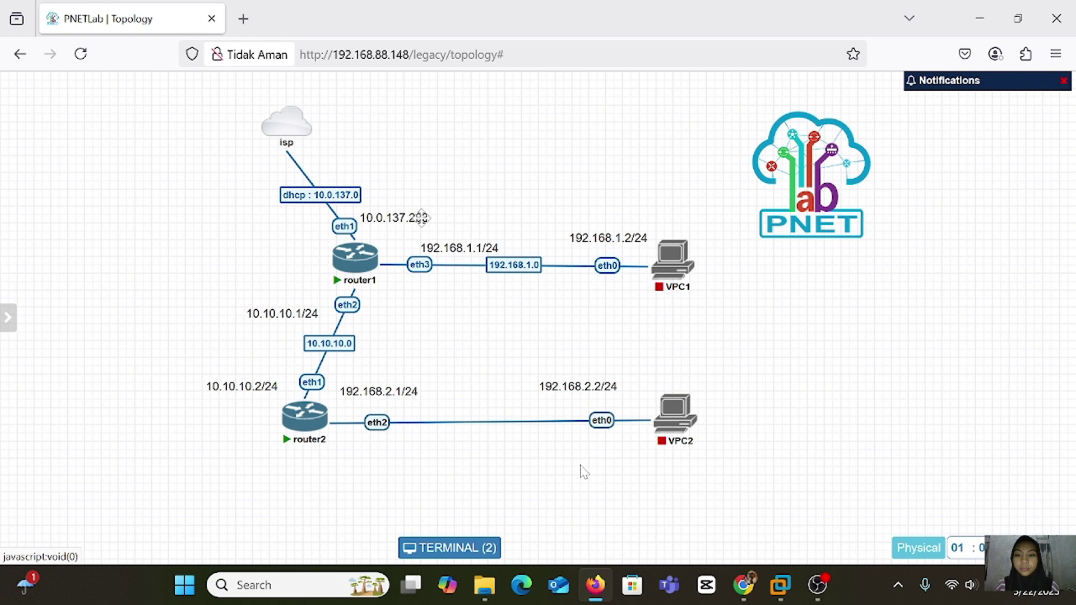
Change the address label beside router1's eth1 port to 10.0.137.160
{"action": "double_click", "coordinate": [370, 217]}
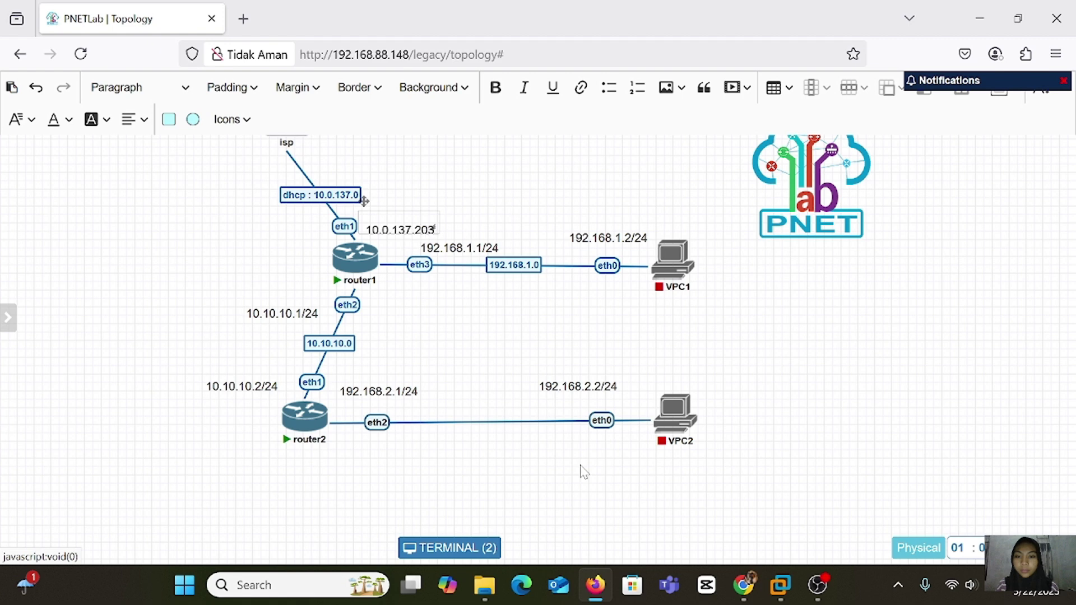
{"action": "left_click", "coordinate": [424, 227]}
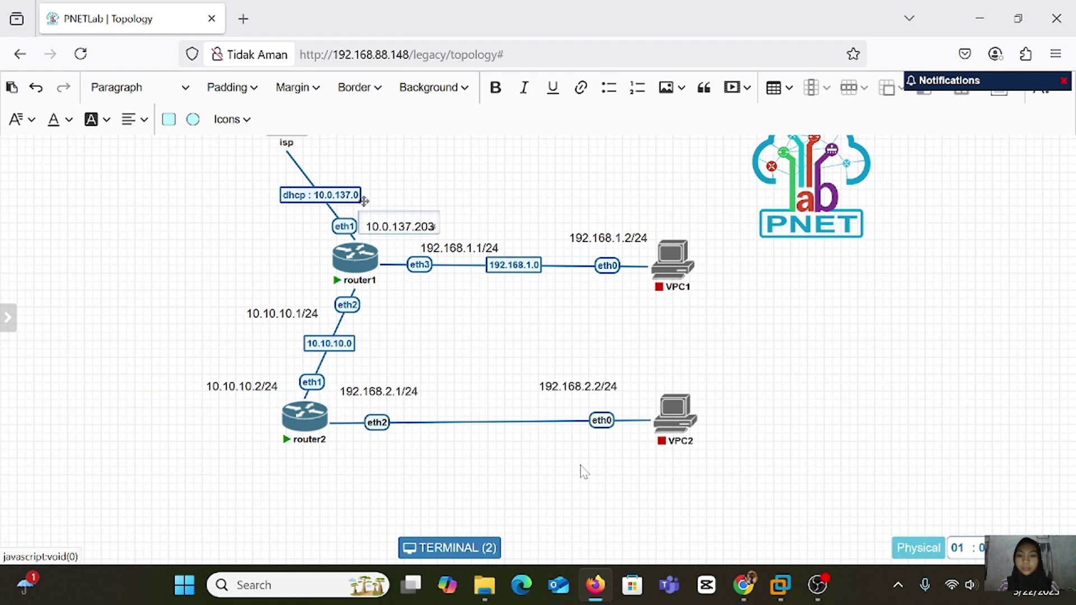
{"action": "key", "text": "Delete"}
{"action": "key", "text": "Delete"}
{"action": "key", "text": "BackSpace"}
{"action": "type", "text": "16"}
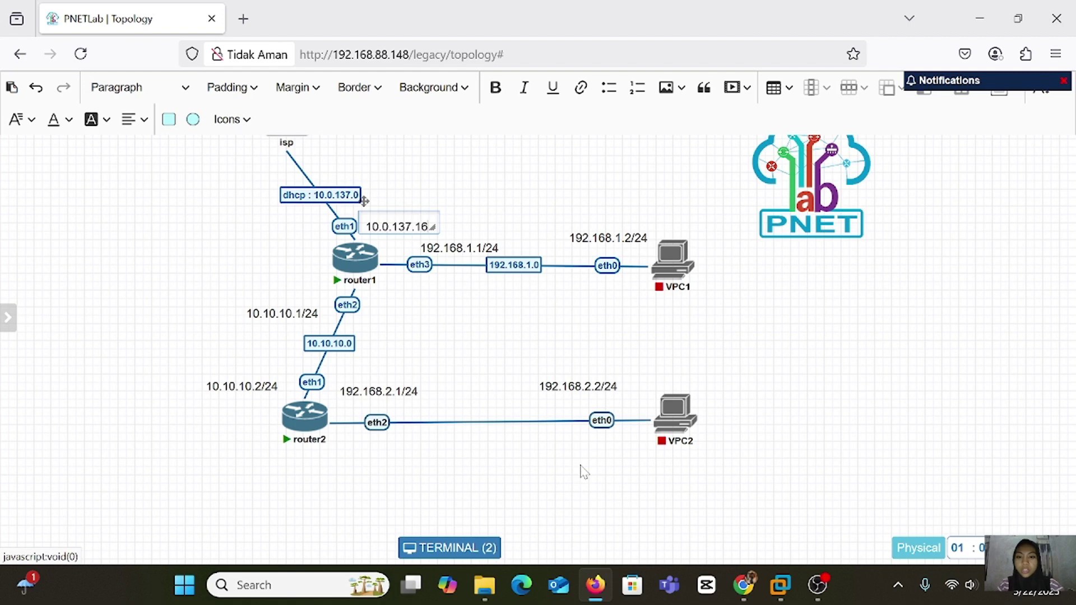
{"action": "key", "text": "Return"}
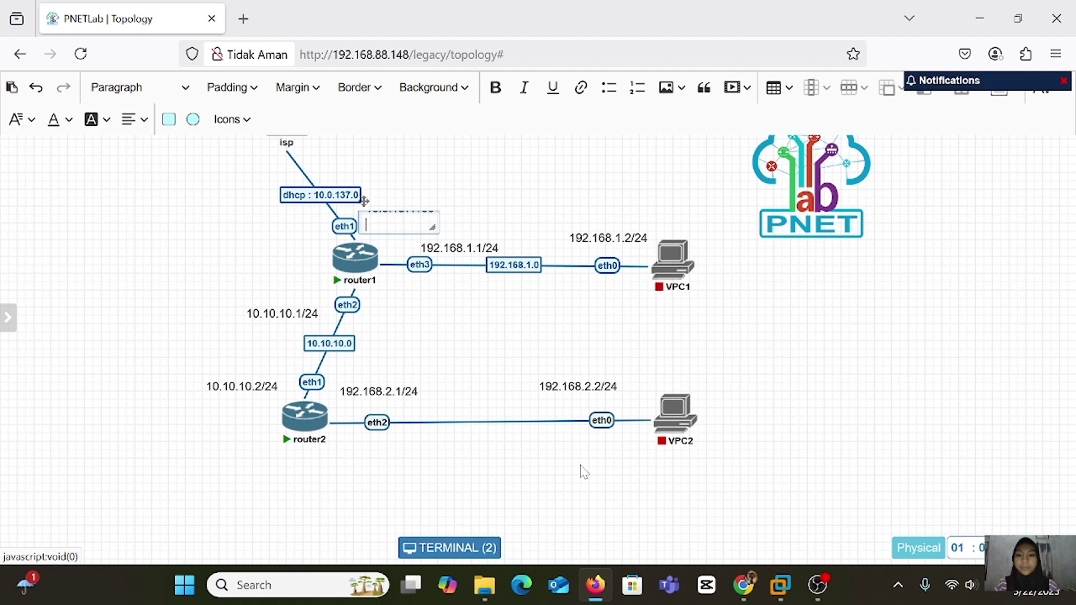
{"action": "left_click", "coordinate": [485, 182]}
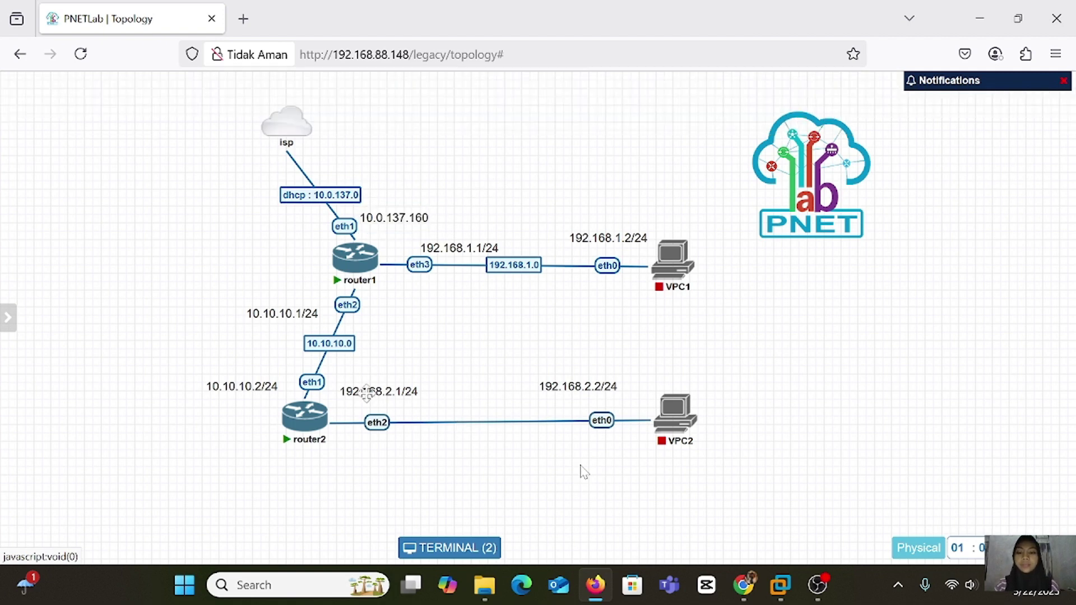
Open router1's console, set its system identity name to router1 and print the identity
{"action": "left_click", "coordinate": [352, 252]}
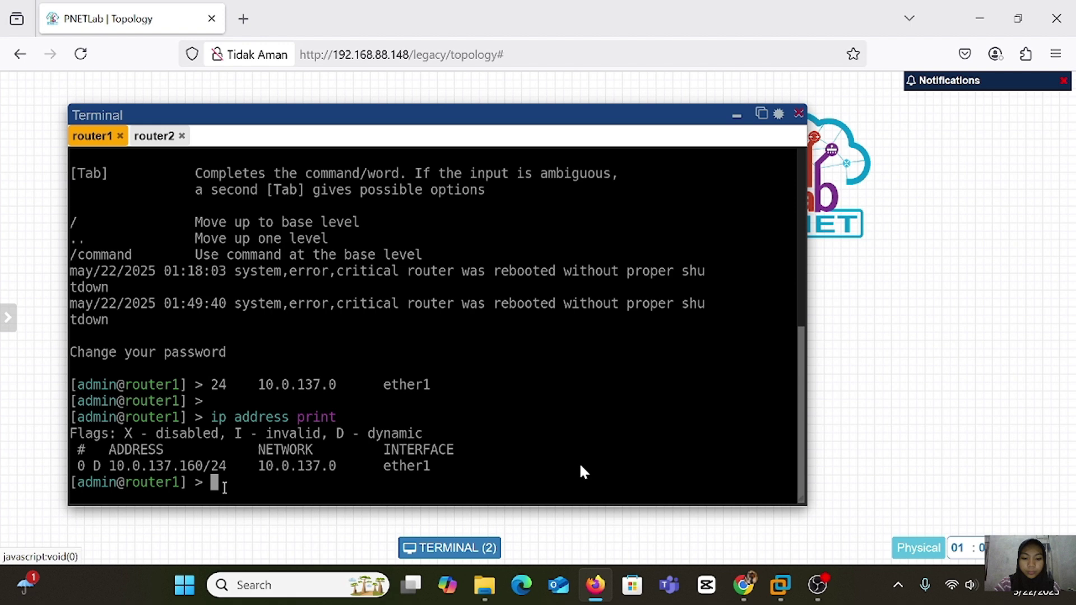
{"action": "type", "text": "system"}
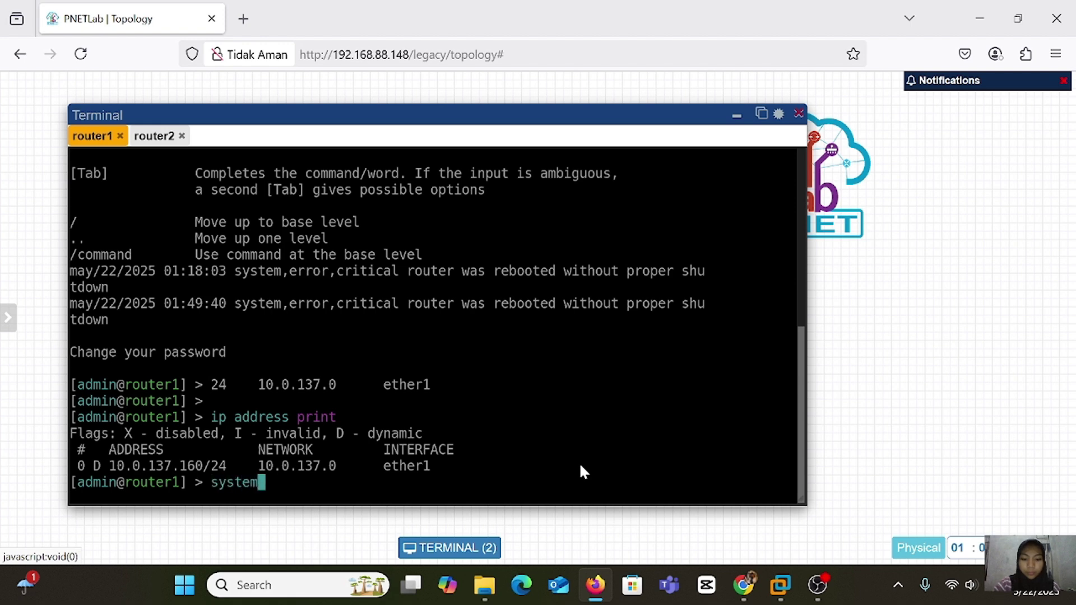
{"action": "type", "text": " identity"}
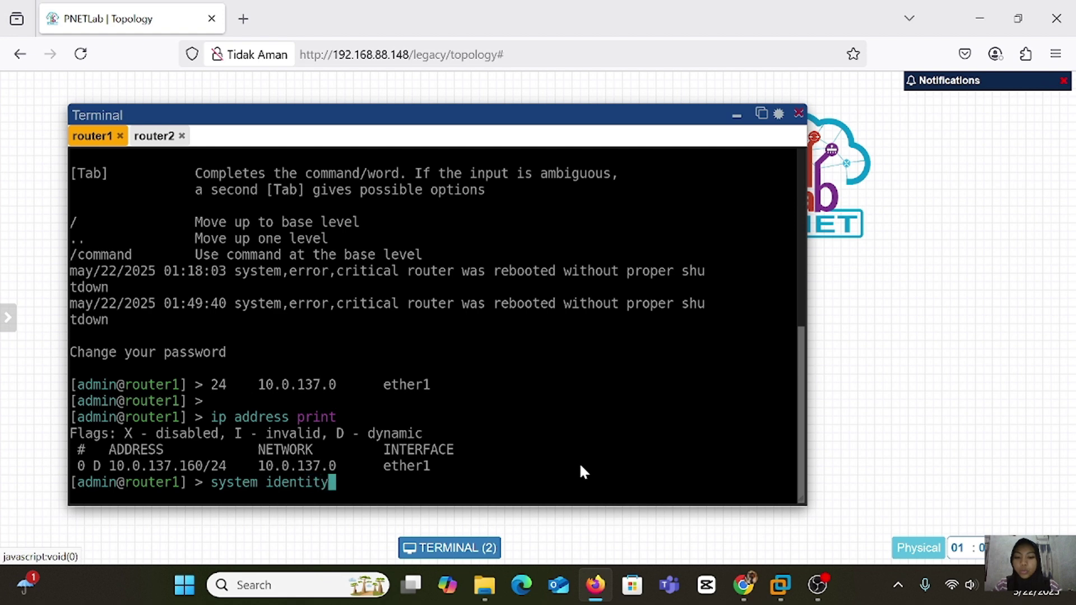
{"action": "key", "text": "Return"}
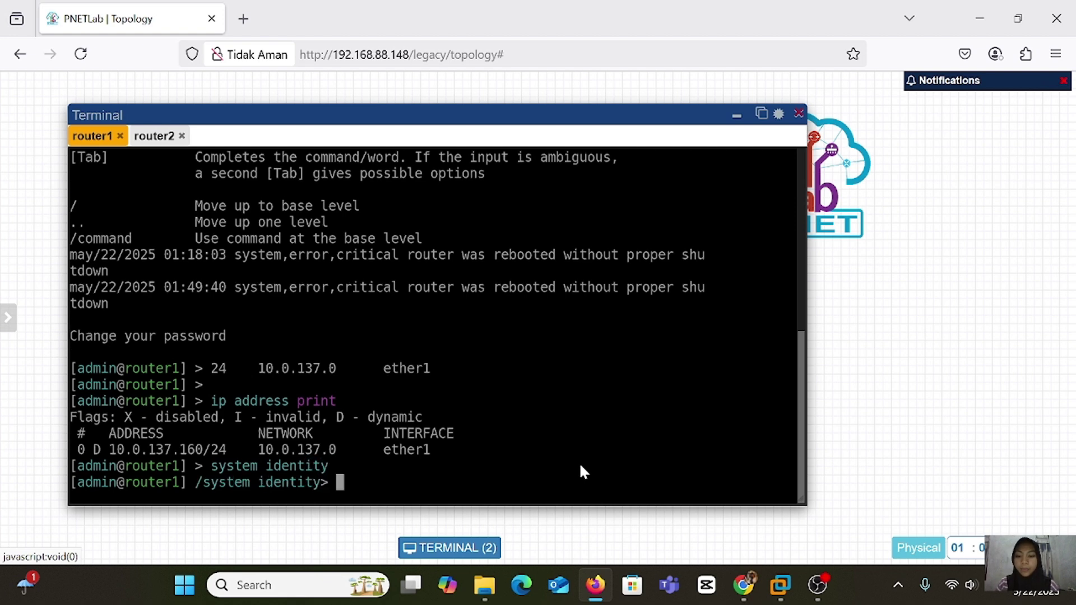
{"action": "type", "text": "set"}
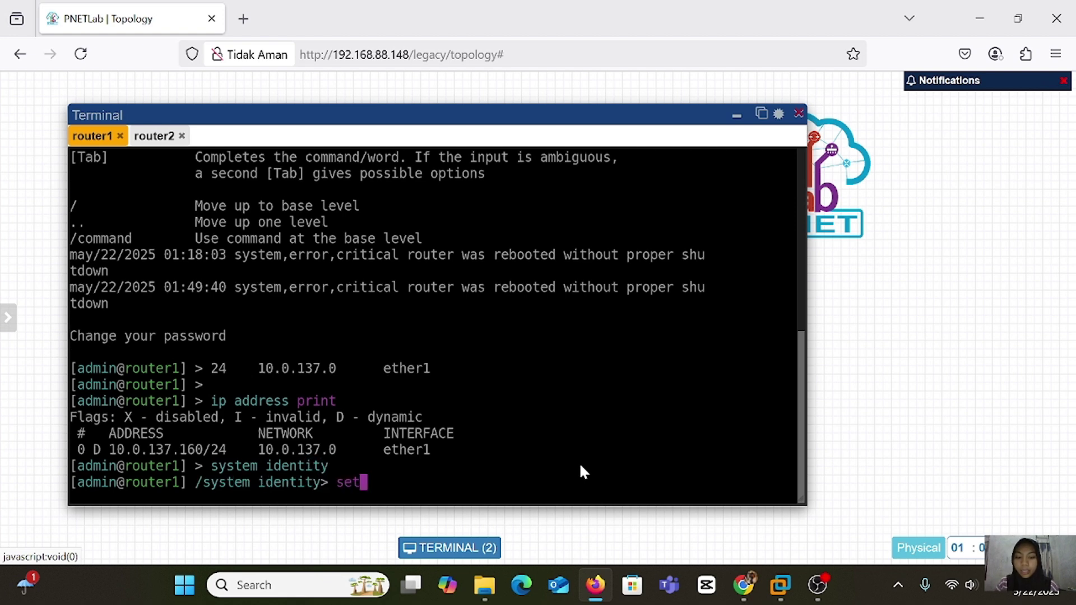
{"action": "type", "text": " name="}
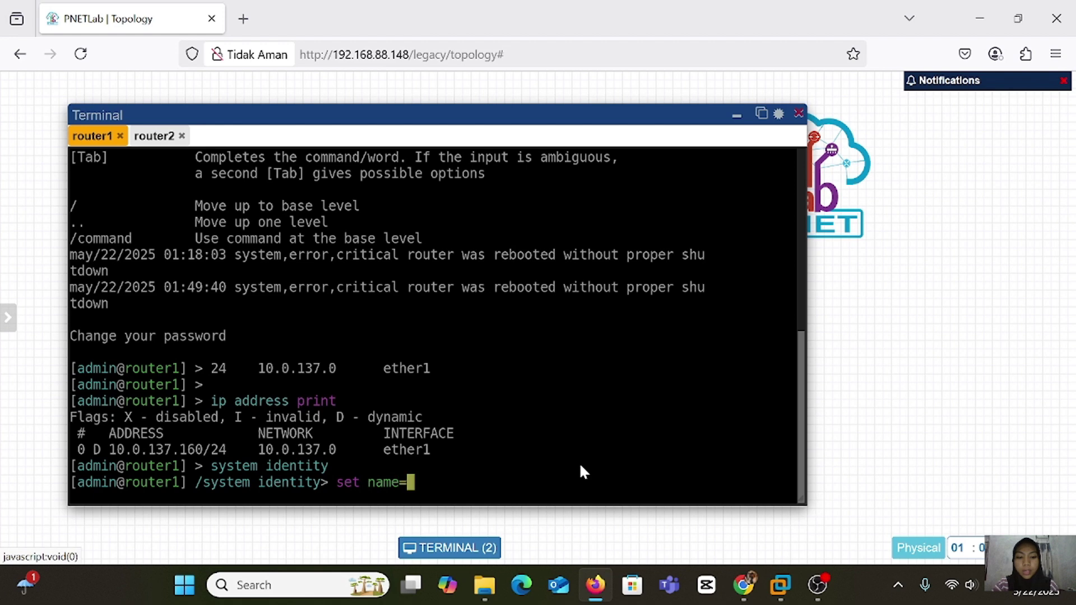
{"action": "type", "text": "router1"}
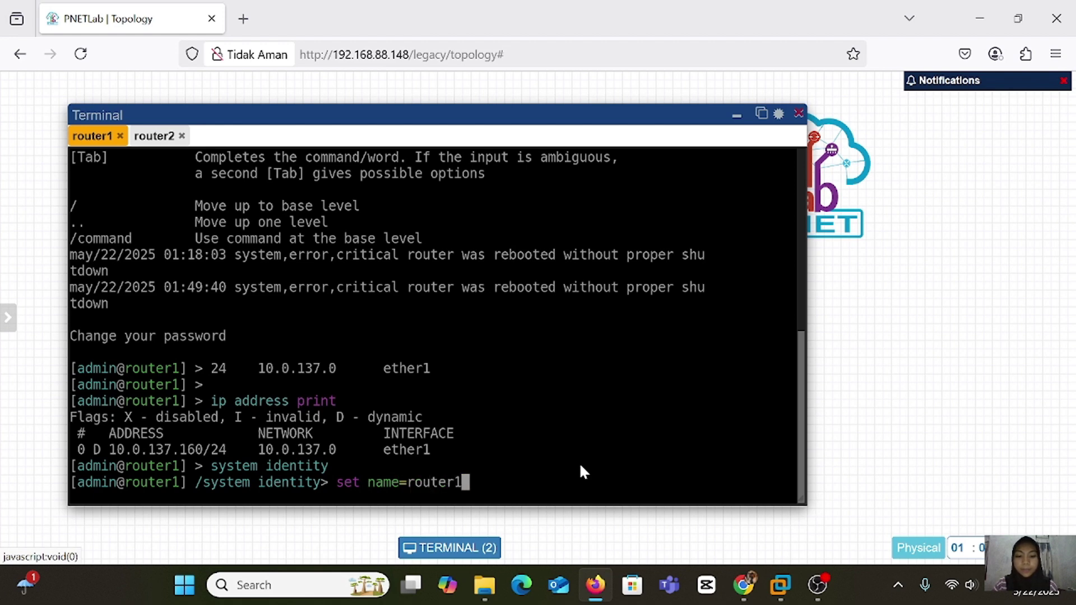
{"action": "key", "text": "Return"}
{"action": "type", "text": "print"}
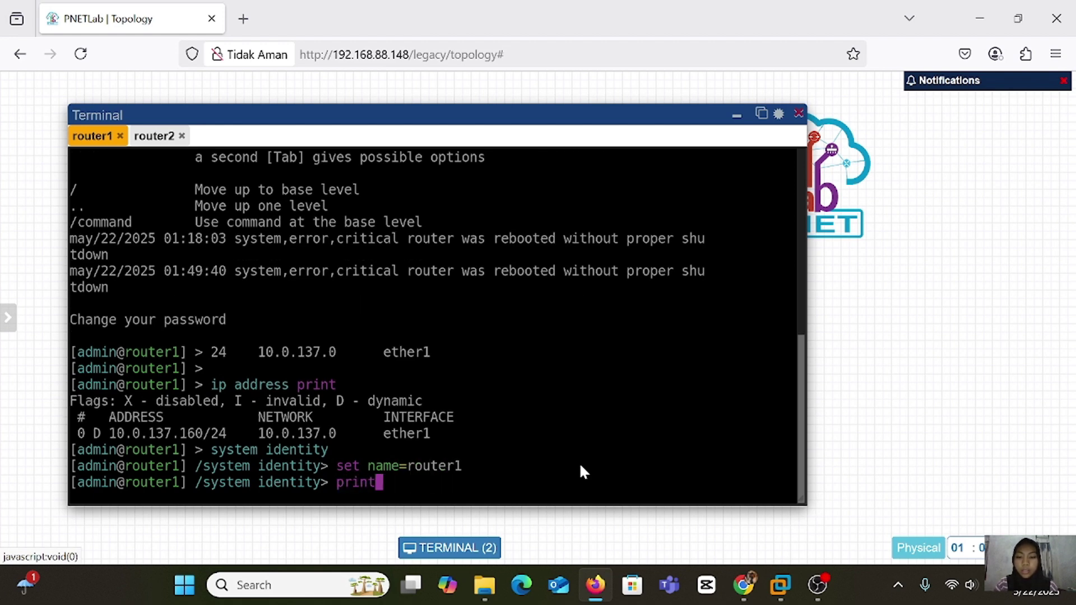
{"action": "key", "text": "Return"}
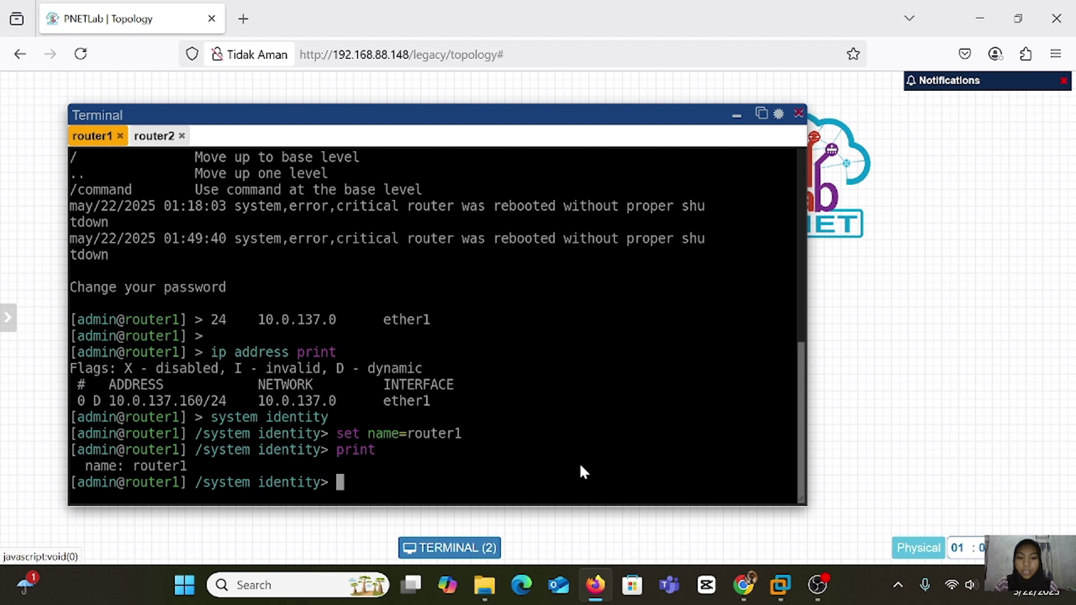
Switch to router2's console and try to enter the system identity level
{"action": "left_click", "coordinate": [154, 137]}
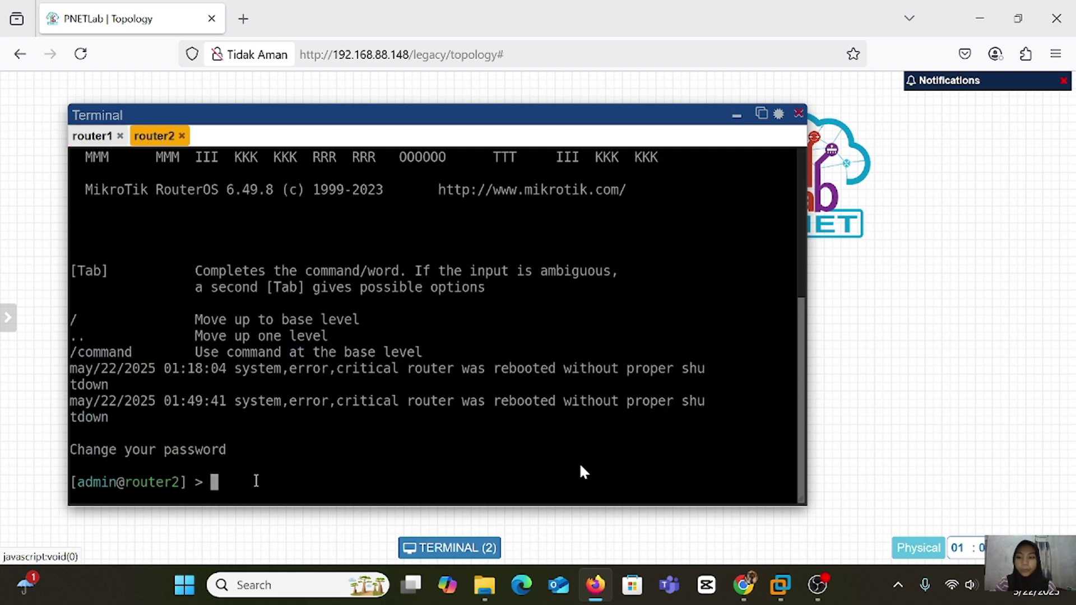
{"action": "key", "text": "Return"}
{"action": "key", "text": "Return"}
{"action": "type", "text": "syte"}
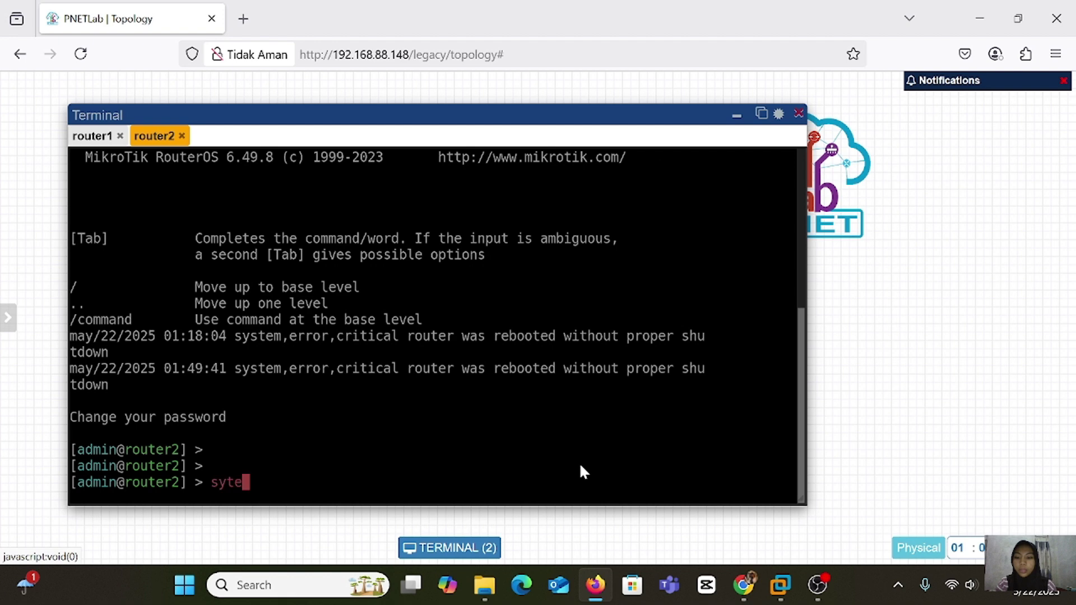
{"action": "type", "text": "m id"}
{"action": "key", "text": "BackSpace"}
{"action": "key", "text": "BackSpace"}
{"action": "type", "text": "identity"}
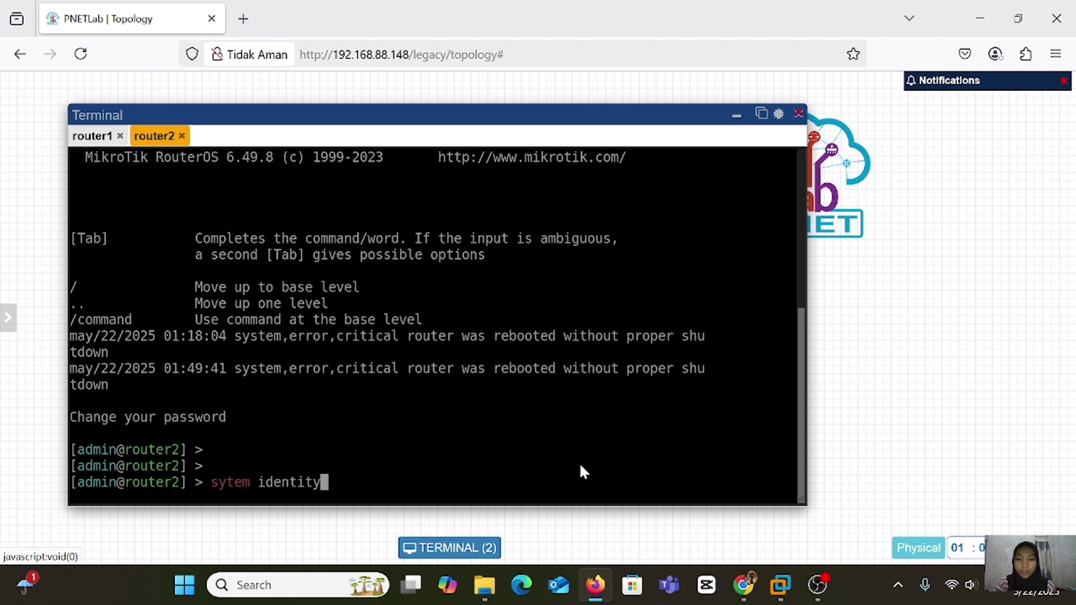
{"action": "key", "text": "Return"}
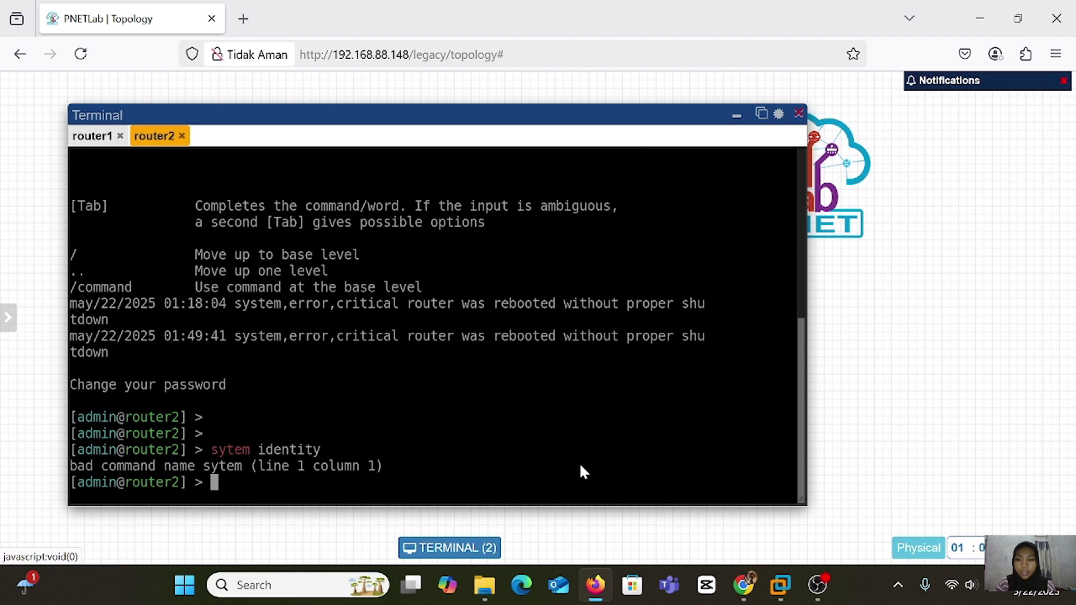
Correct the mistyped command on router2 to system identity and run it
{"action": "key", "text": "Up"}
{"action": "key", "text": "Left"}
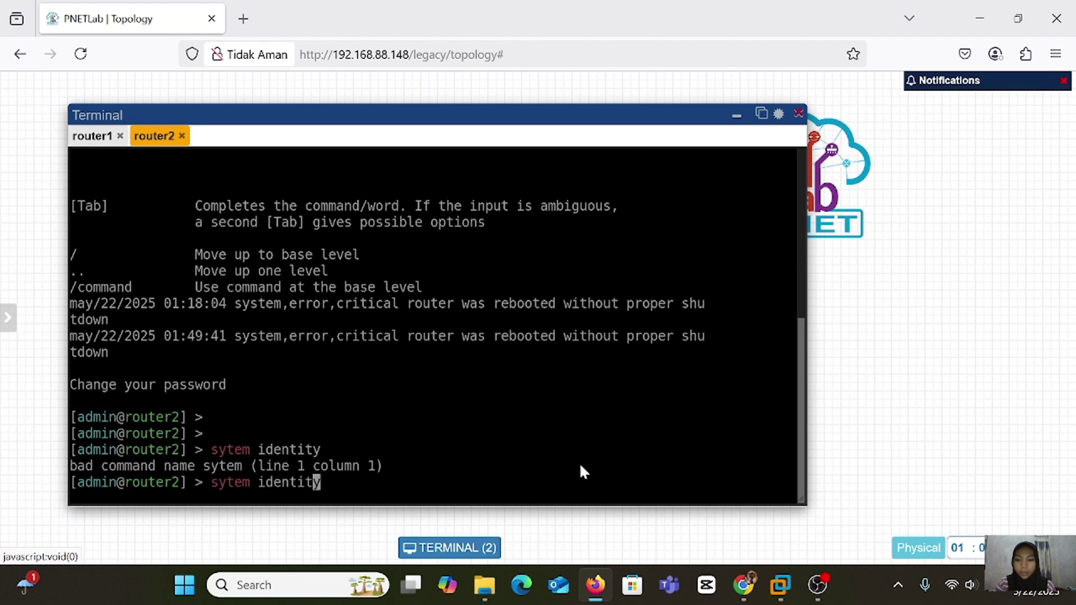
{"action": "key", "text": "Left"}
{"action": "key", "text": "Left"}
{"action": "key", "text": "Left"}
{"action": "key", "text": "Left"}
{"action": "key", "text": "Left"}
{"action": "key", "text": "Left"}
{"action": "key", "text": "Left"}
{"action": "key", "text": "Left"}
{"action": "key", "text": "Left"}
{"action": "key", "text": "Left"}
{"action": "key", "text": "Left"}
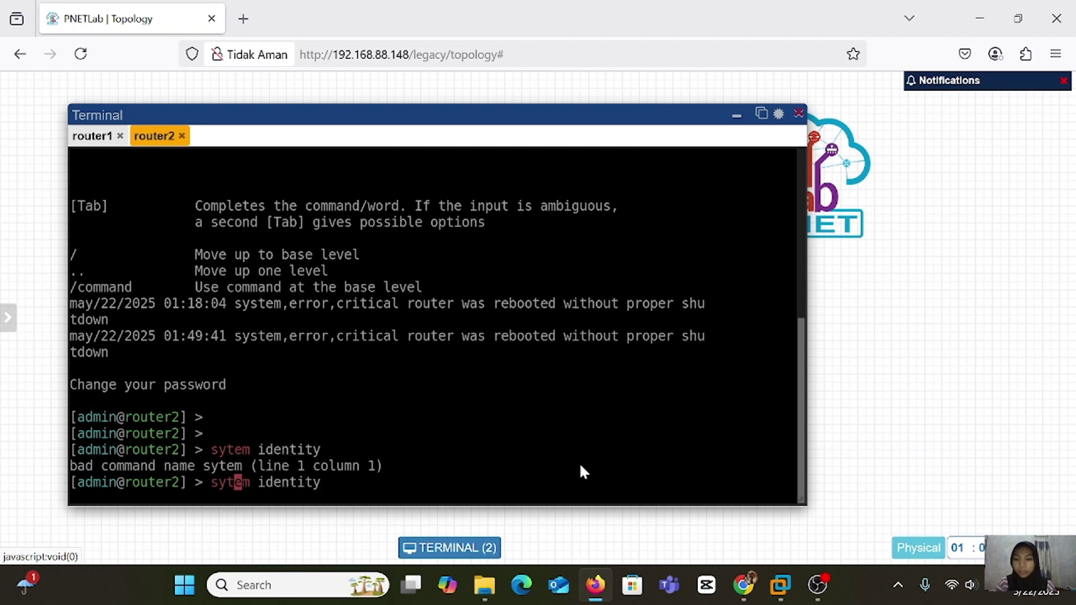
{"action": "type", "text": "s"}
{"action": "key", "text": "Right"}
{"action": "key", "text": "Right"}
{"action": "key", "text": "Right"}
{"action": "key", "text": "Right"}
{"action": "key", "text": "Right"}
{"action": "key", "text": "Right"}
{"action": "key", "text": "Right"}
{"action": "key", "text": "Right"}
{"action": "key", "text": "Right"}
{"action": "key", "text": "Right"}
{"action": "key", "text": "Right"}
{"action": "key", "text": "Right"}
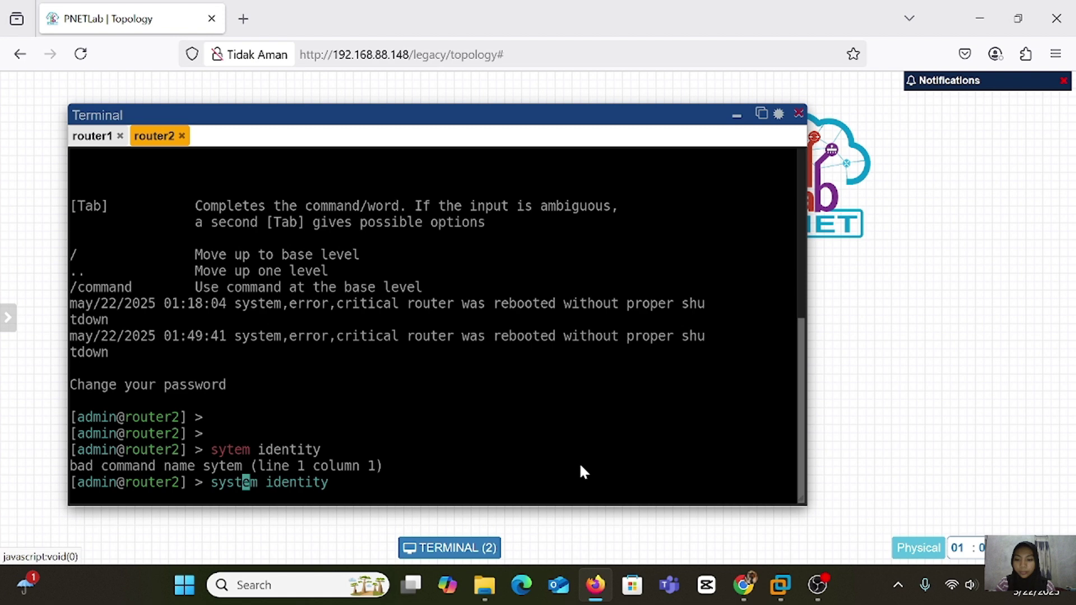
{"action": "key", "text": "Return"}
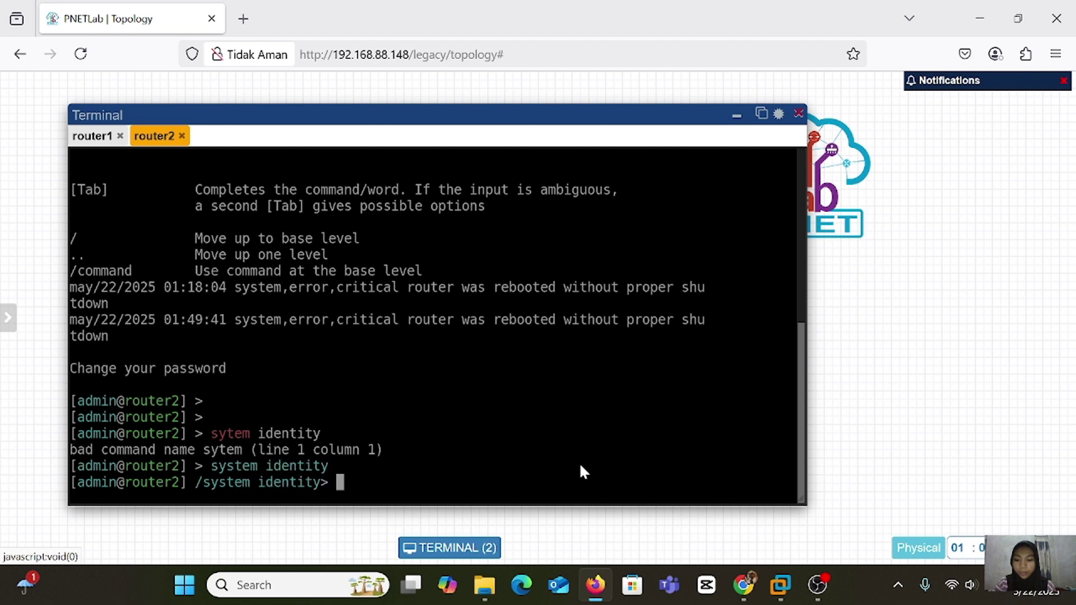
Set router2's system identity name to router2 and print the identity
{"action": "type", "text": "set name="}
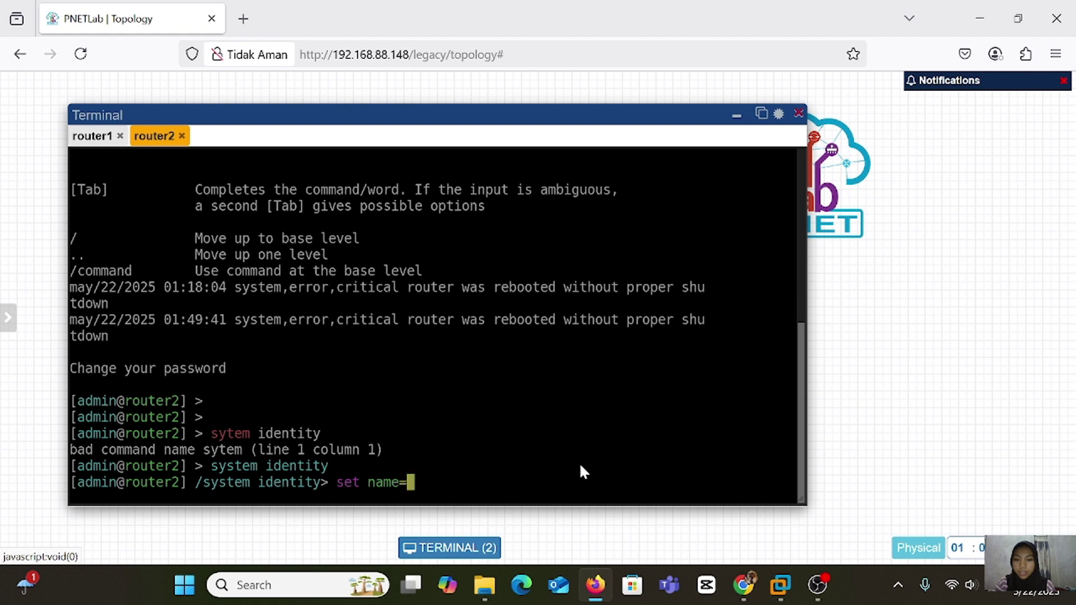
{"action": "type", "text": "router2"}
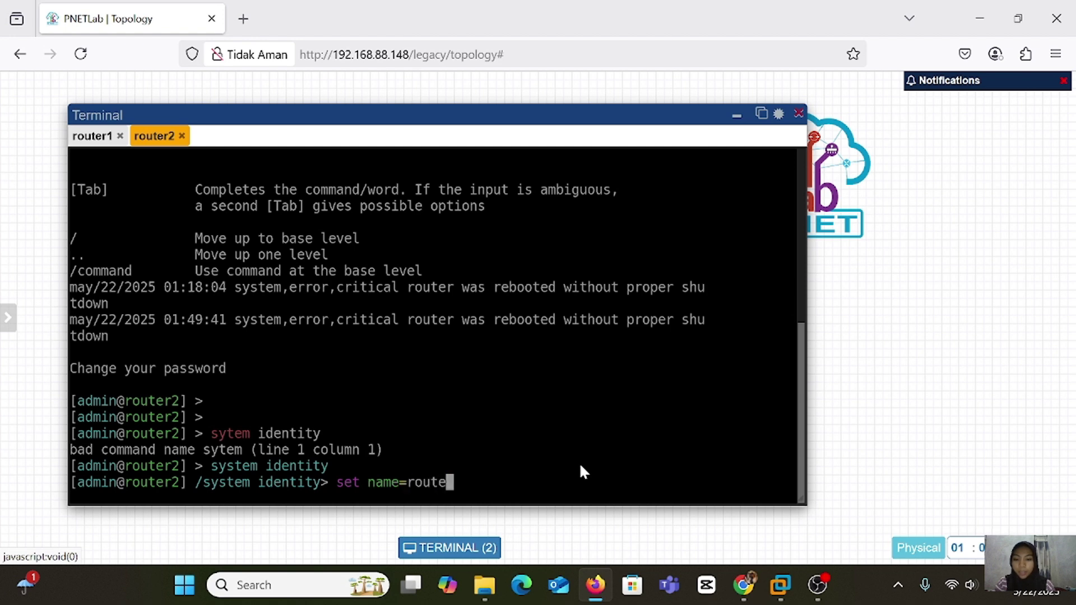
{"action": "key", "text": "Return"}
{"action": "type", "text": "print"}
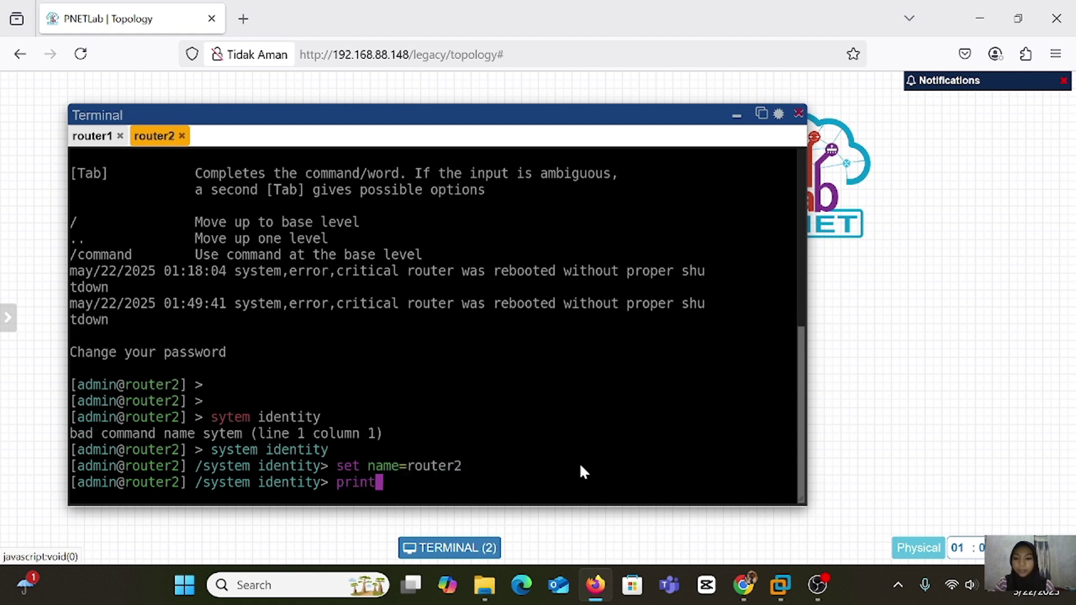
{"action": "key", "text": "Return"}
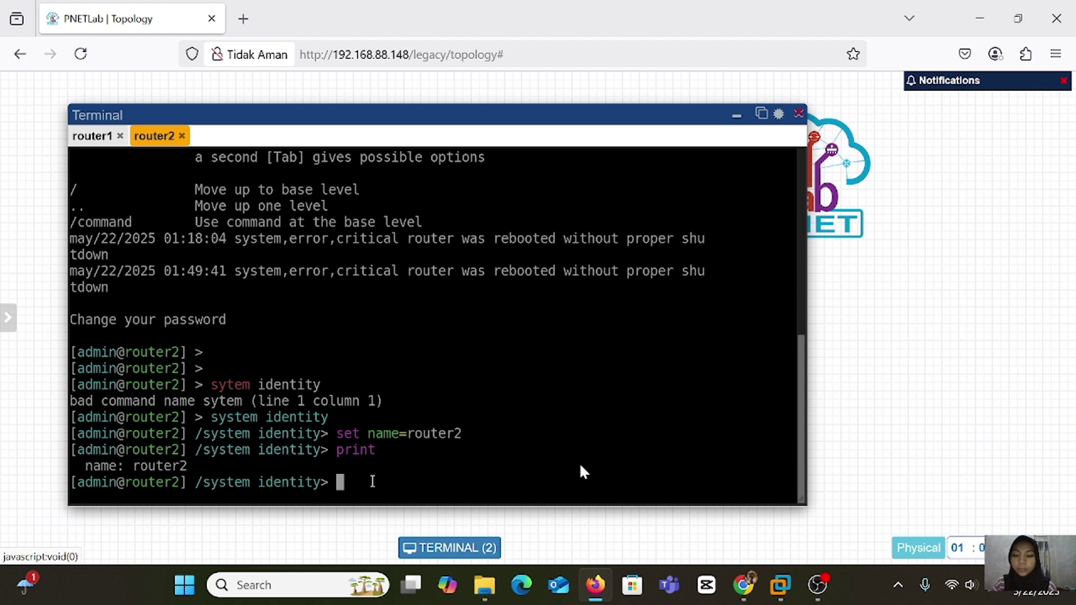
Switch to router1's console, return to the base command level and print the IP neighbor list
{"action": "left_click", "coordinate": [100, 144]}
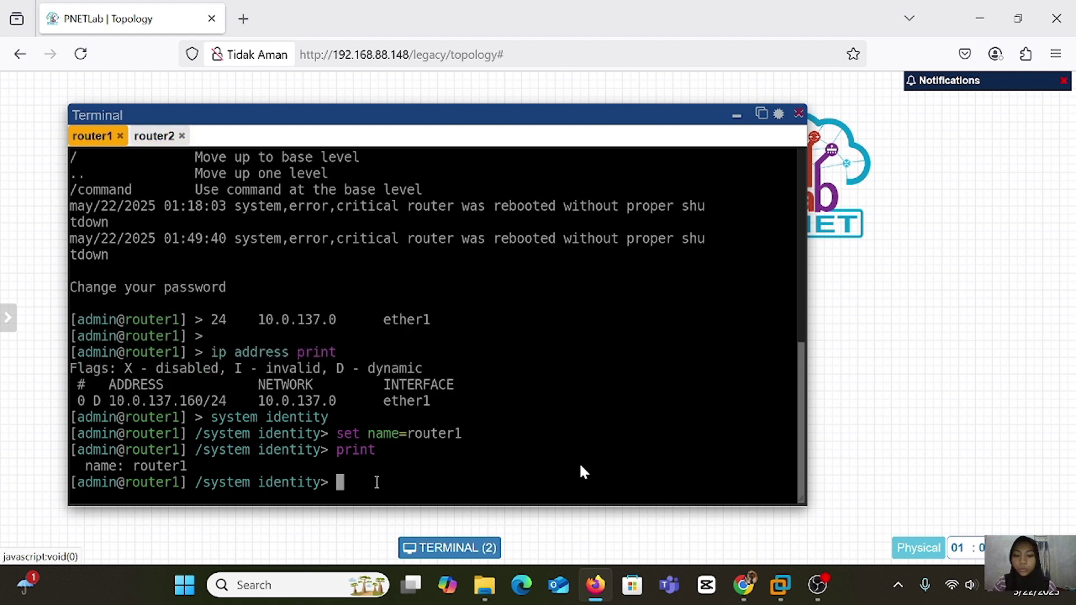
{"action": "type", "text": "/"}
{"action": "key", "text": "Return"}
{"action": "type", "text": "ip"}
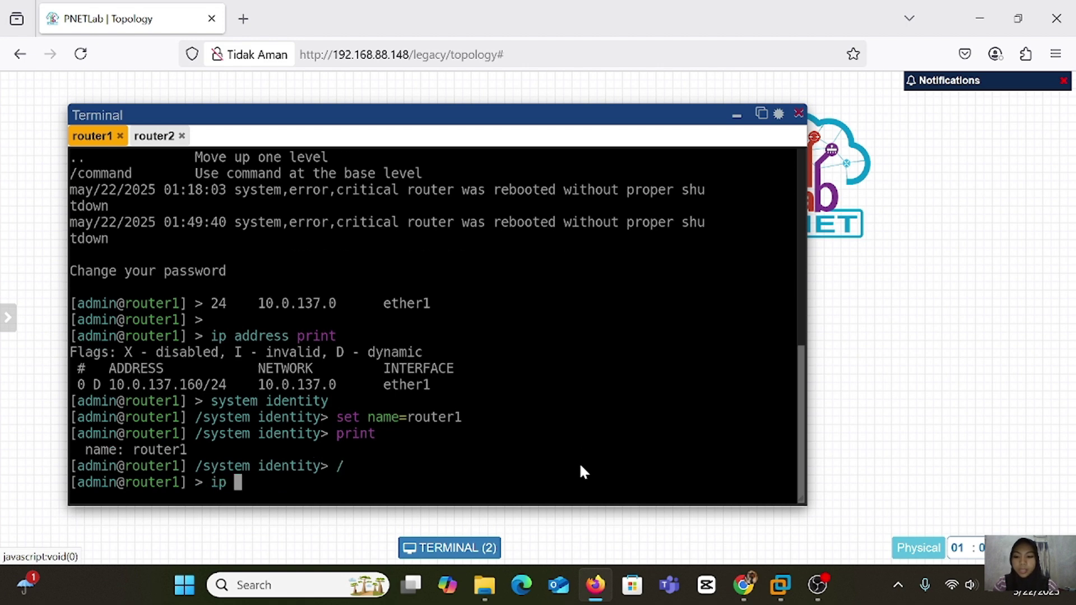
{"action": "type", "text": " neighbor"}
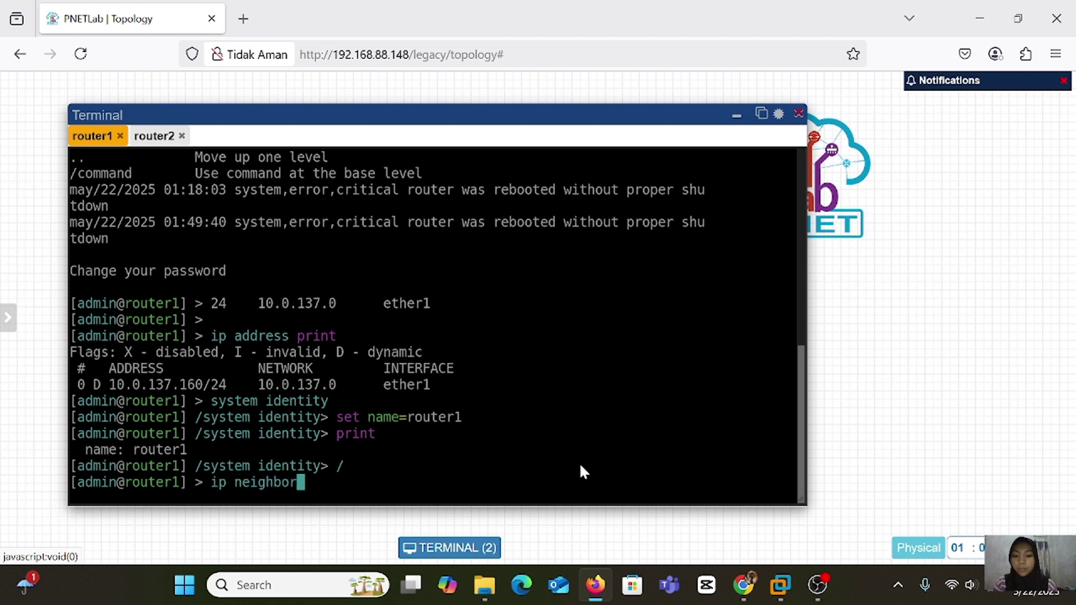
{"action": "type", "text": " print"}
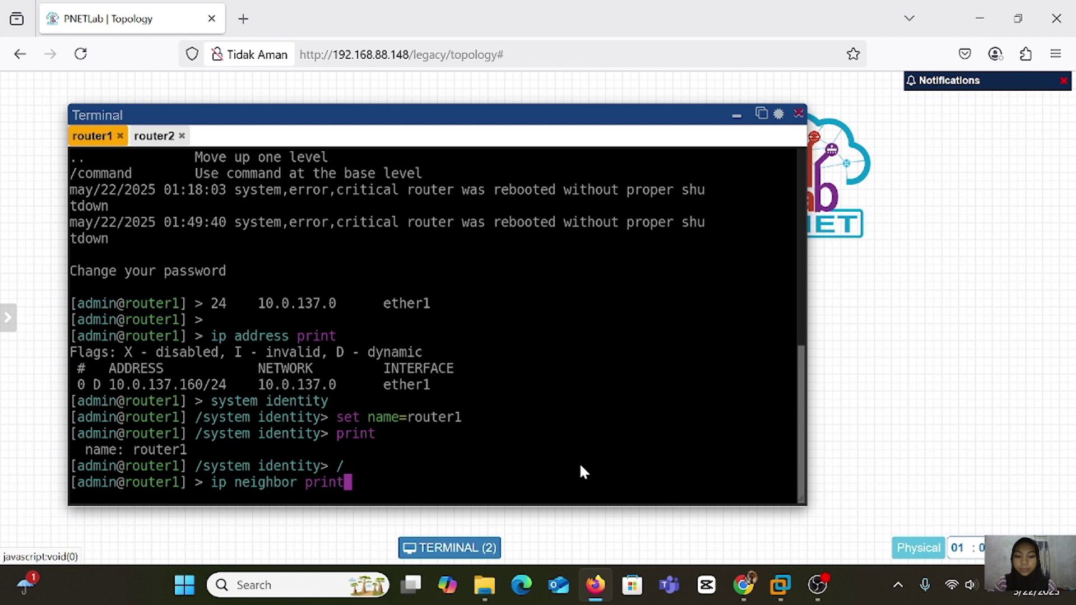
{"action": "key", "text": "Return"}
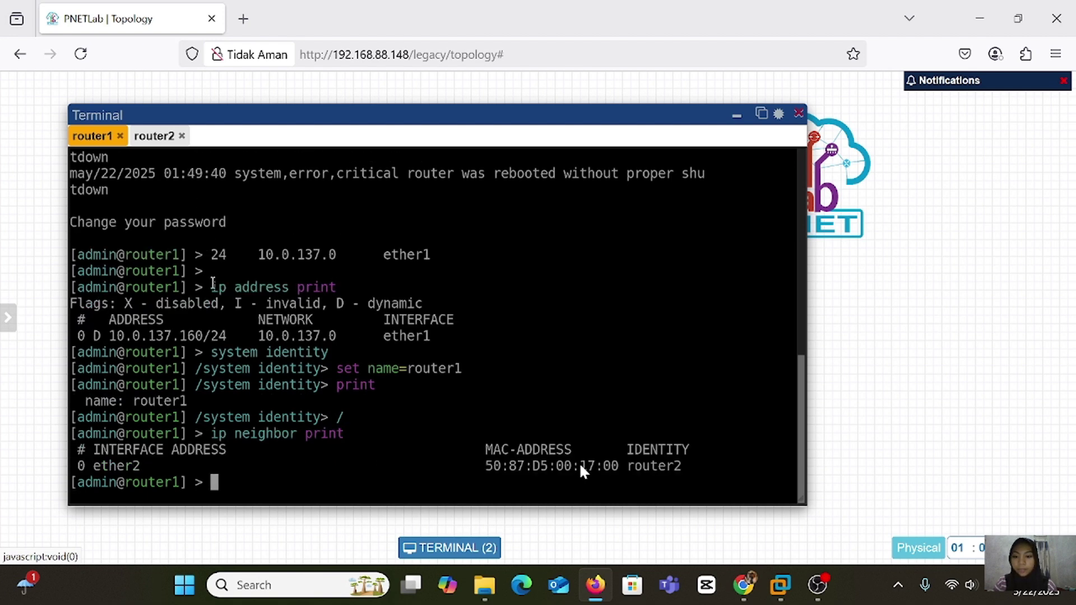
Switch to router2's console, return to the base command level and print the IP neighbor list
{"action": "left_click", "coordinate": [152, 137]}
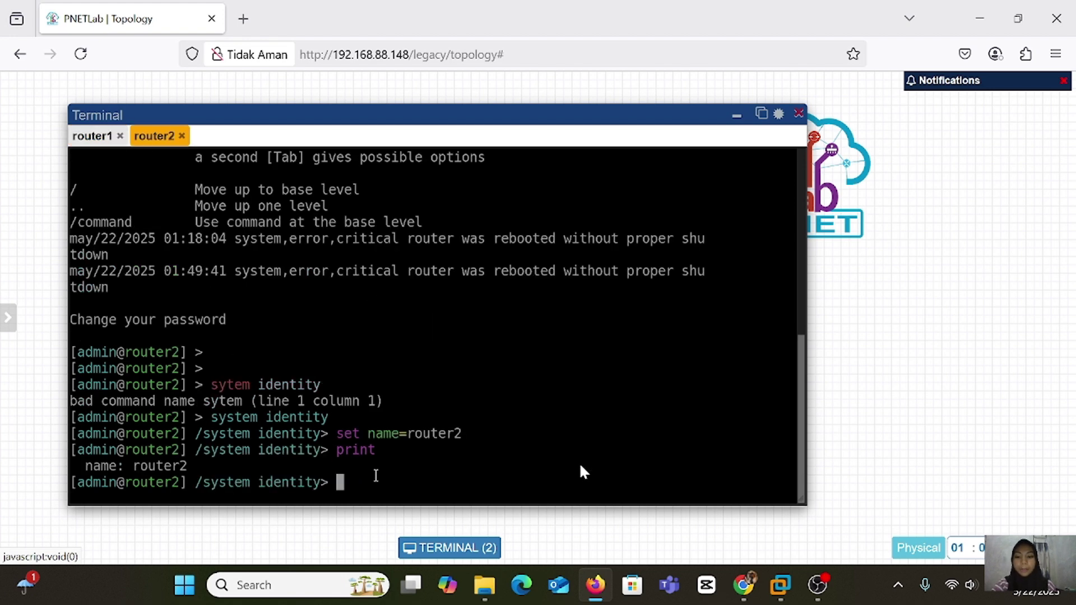
{"action": "type", "text": "/"}
{"action": "key", "text": "Return"}
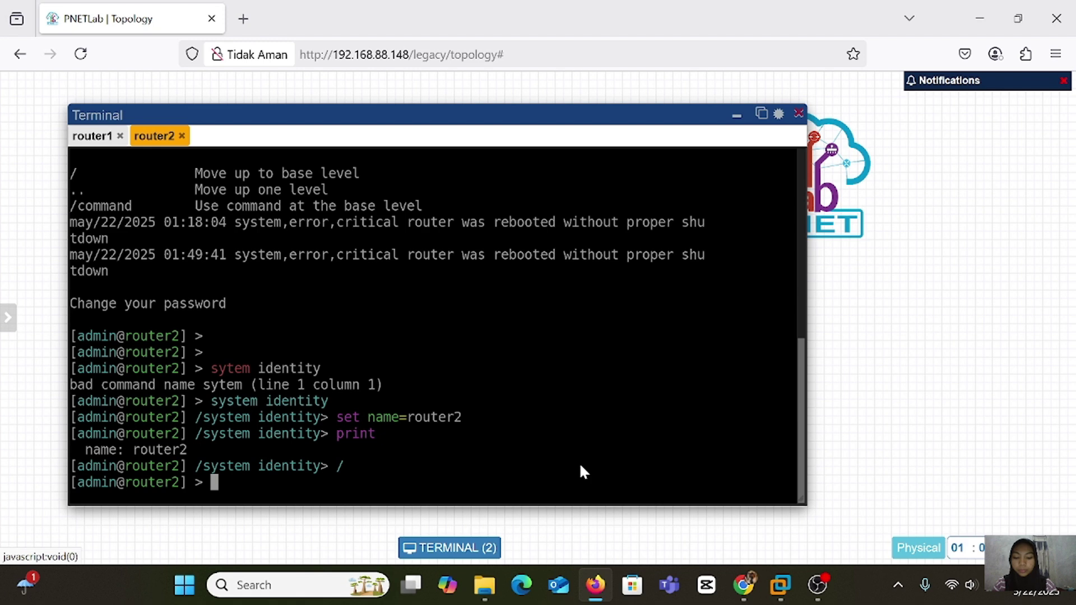
{"action": "type", "text": "ip "}
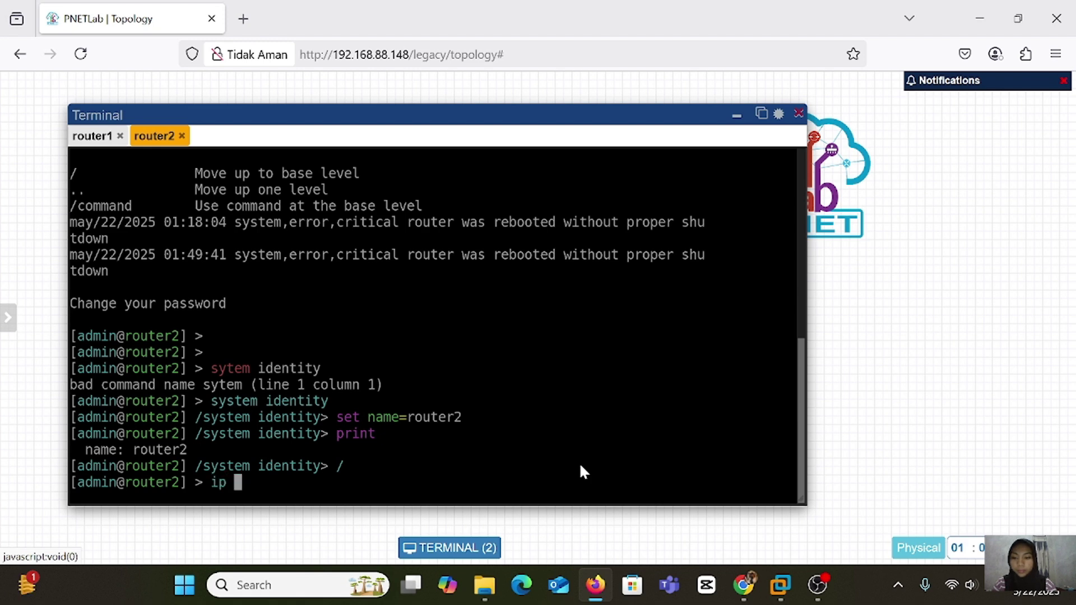
{"action": "type", "text": "neighbor p"}
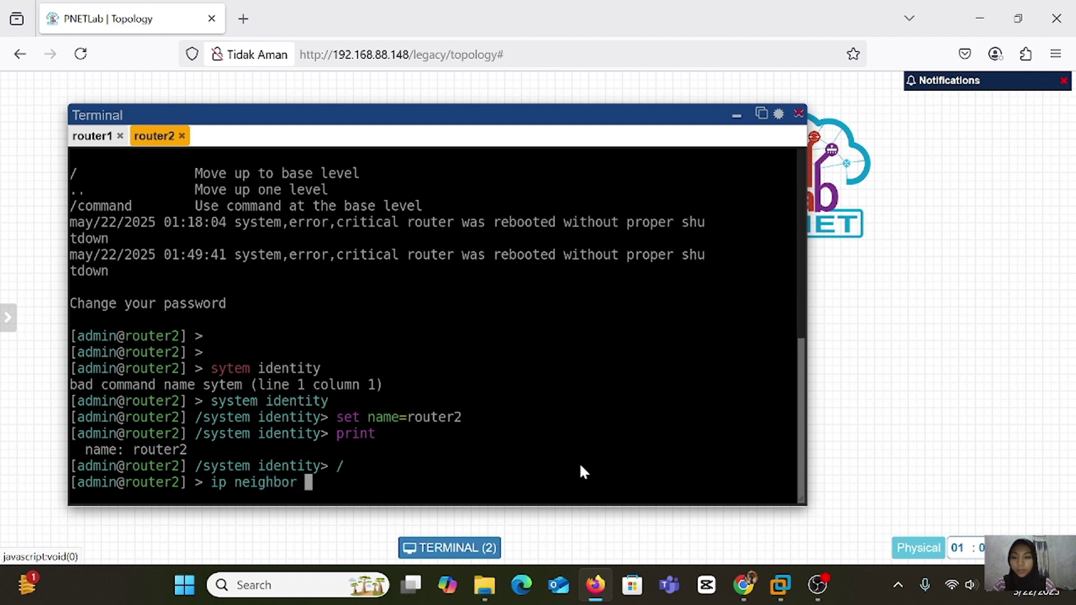
{"action": "type", "text": "rint"}
{"action": "key", "text": "Return"}
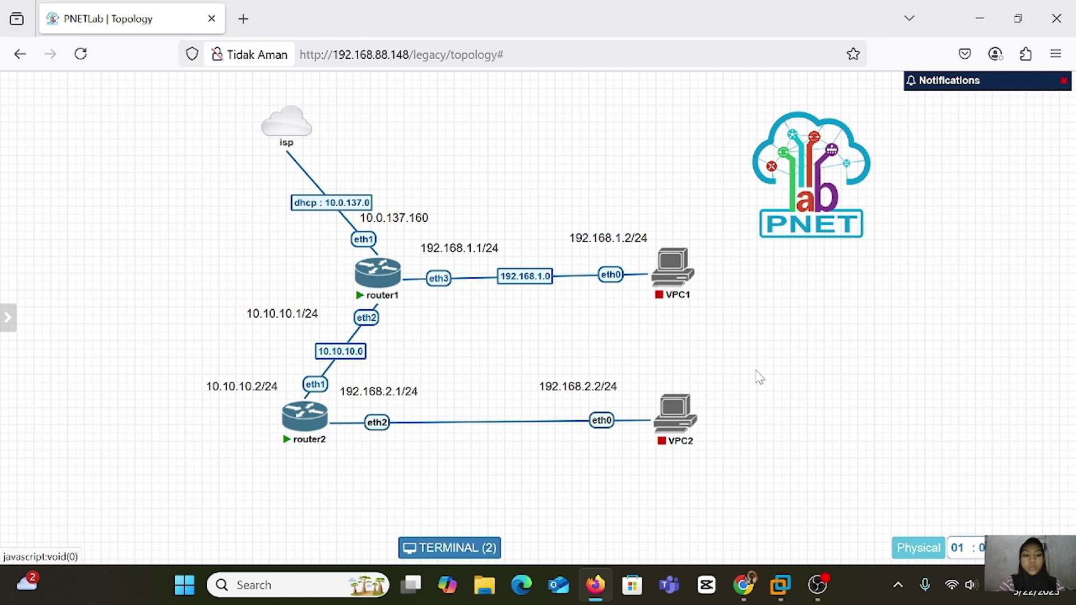
Switch to VMware Workstation and check the pnet0 address in the running PNETLab virtual machine's console
{"action": "left_click", "coordinate": [779, 586]}
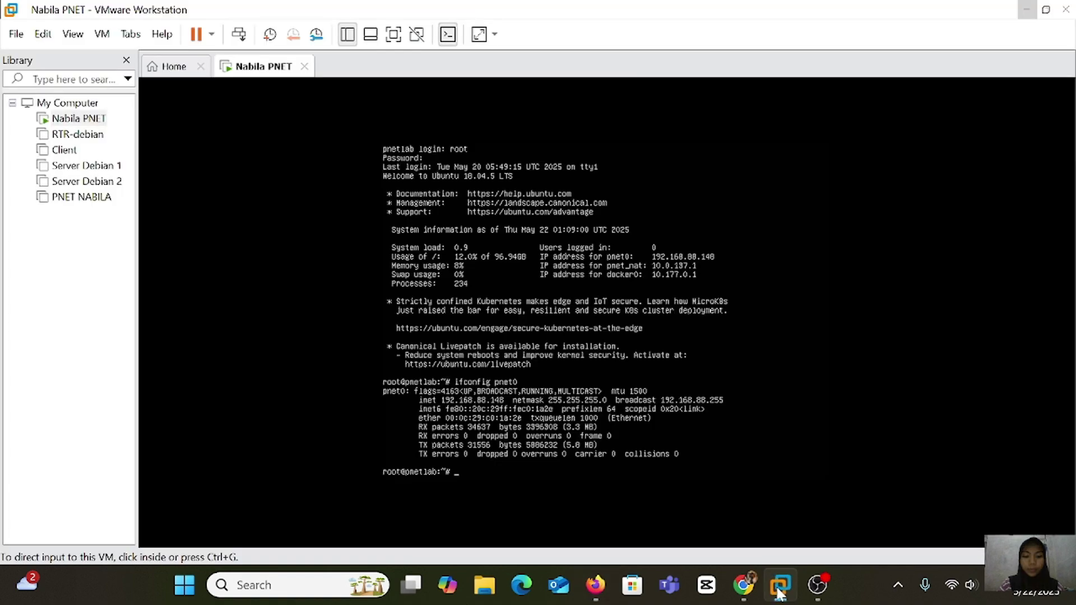
{"action": "left_click", "coordinate": [486, 498]}
{"action": "key", "text": "ctrl+alt"}
{"action": "left_click", "coordinate": [487, 499]}
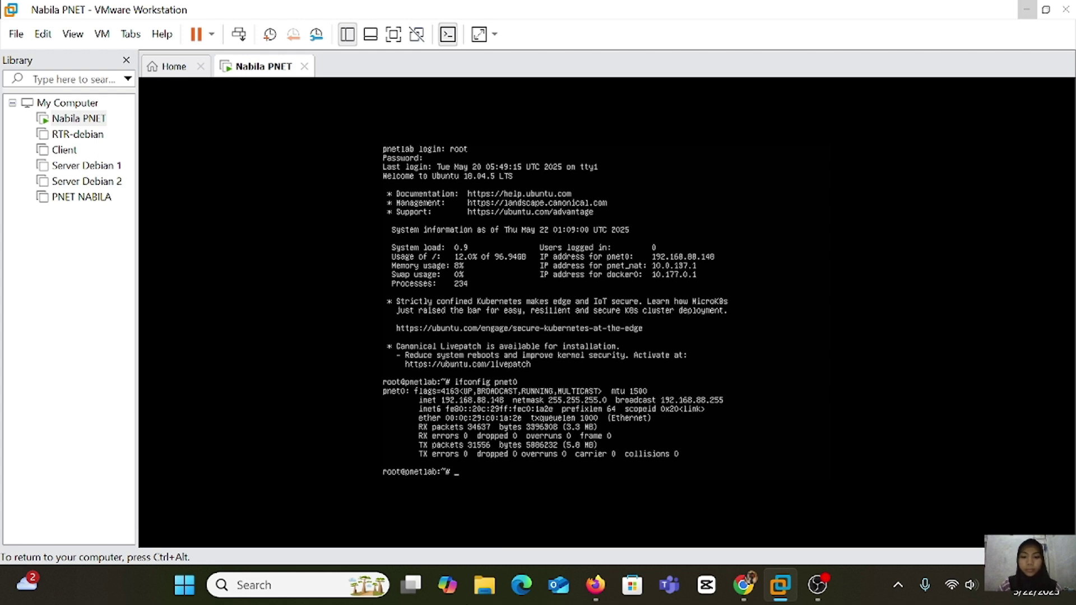
{"action": "key", "text": "ctrl+alt"}
{"action": "left_click", "coordinate": [257, 586]}
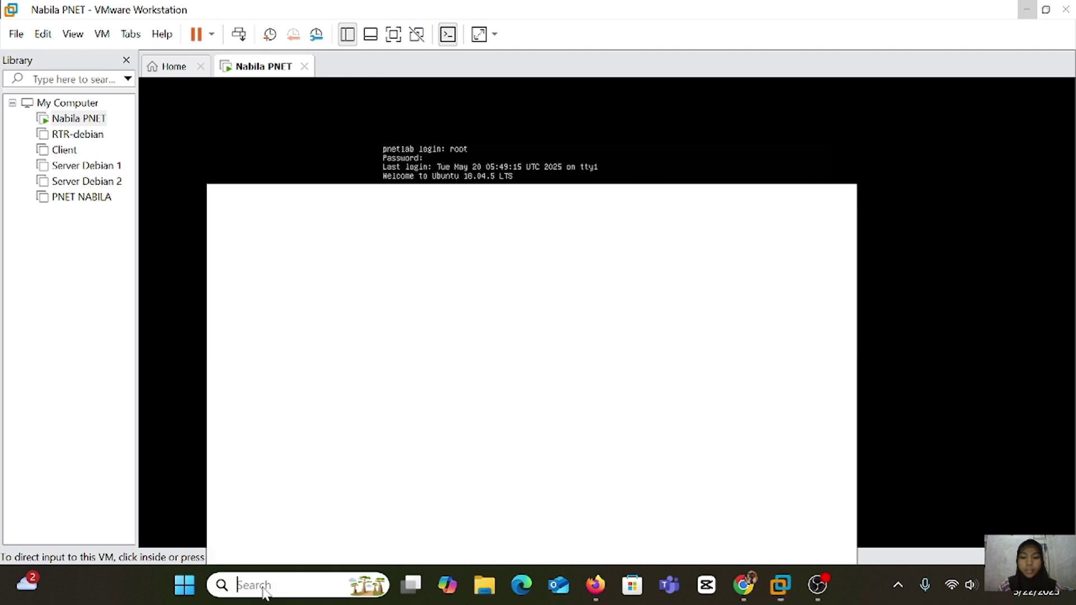
{"action": "type", "text": "w"}
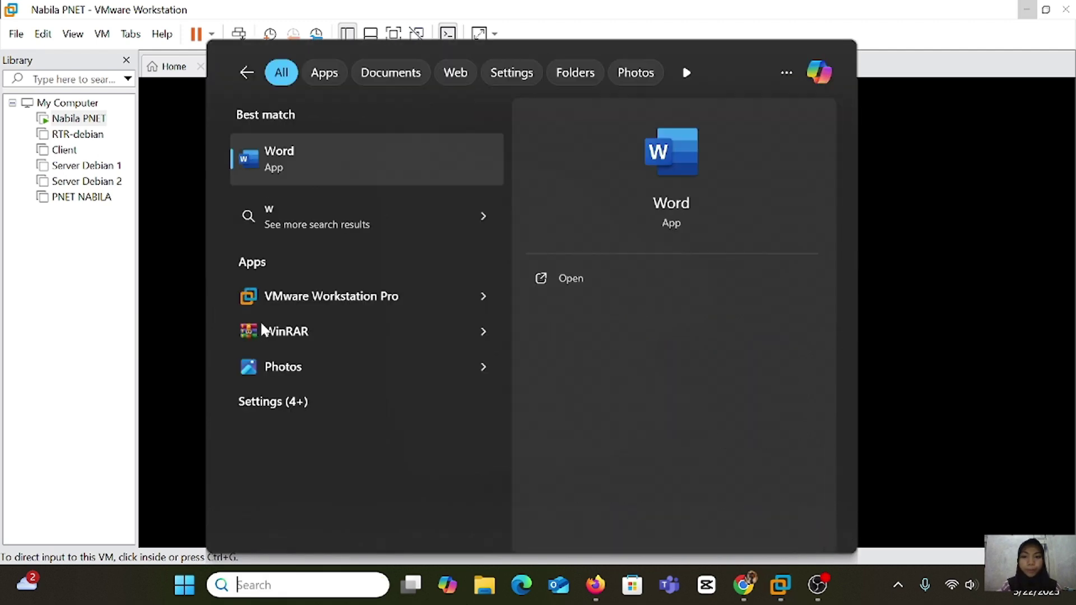
{"action": "key", "text": "BackSpace"}
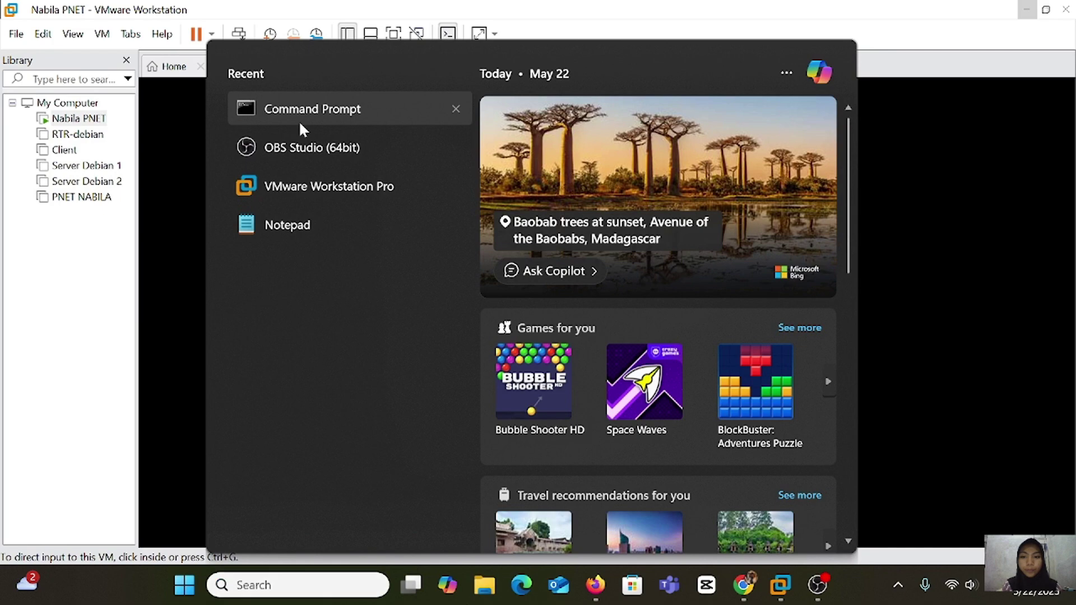
{"action": "left_click", "coordinate": [406, 201]}
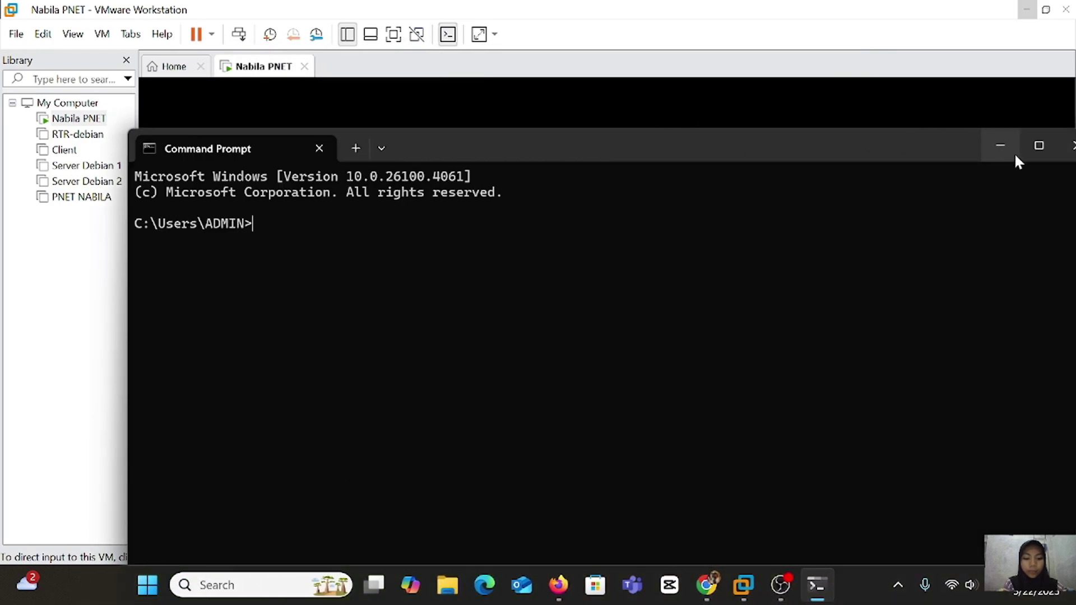
{"action": "left_click_drag", "start_coordinate": [826, 137], "coordinate": [695, 76]}
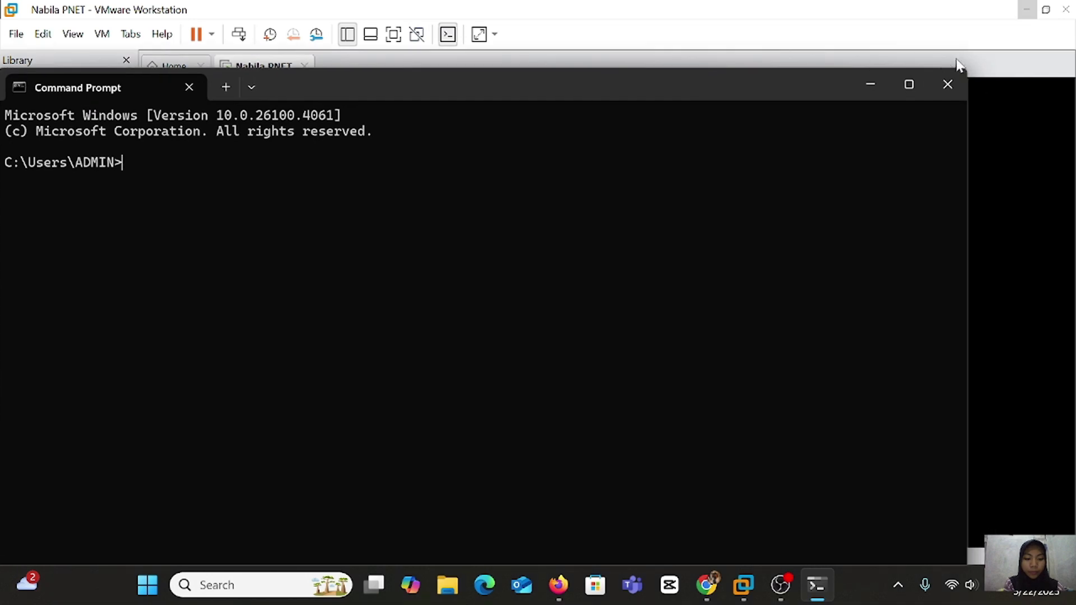
{"action": "left_click", "coordinate": [947, 92]}
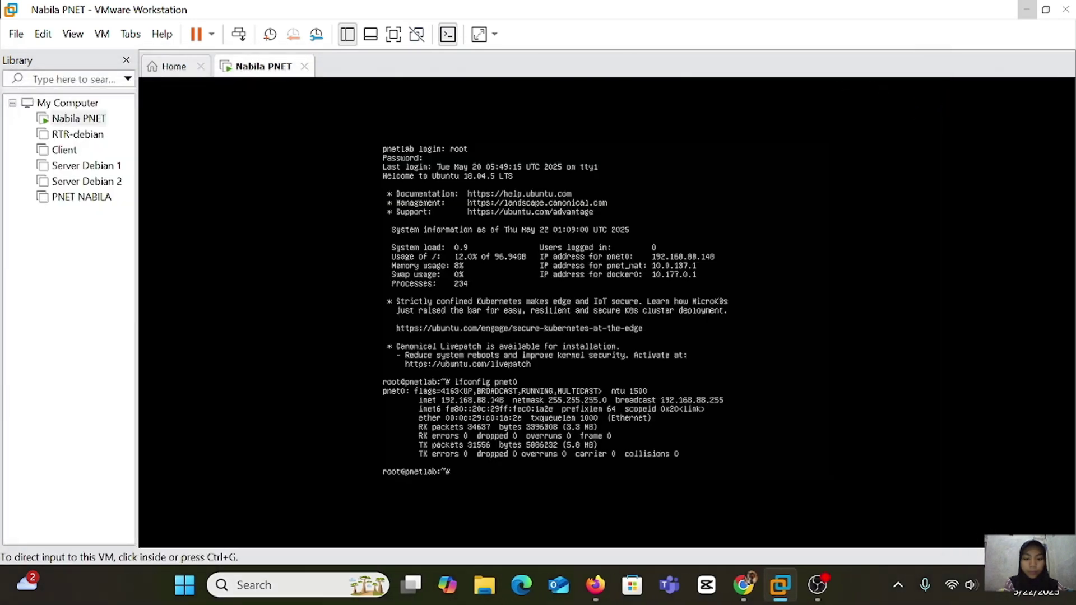
Search Windows for Command Prompt and run it as administrator, allowing the elevation request
{"action": "left_click", "coordinate": [230, 588]}
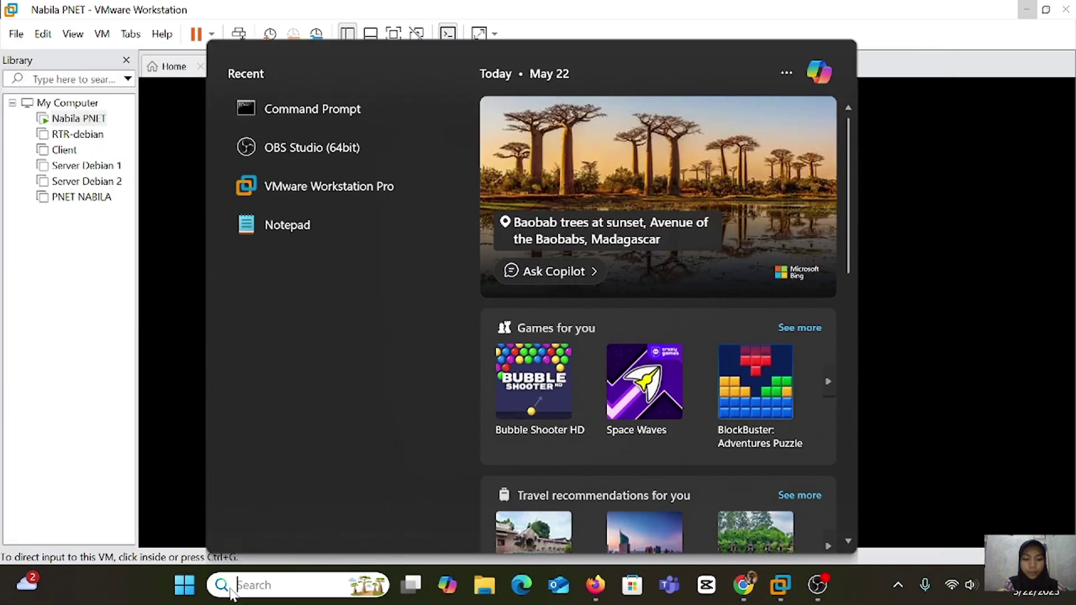
{"action": "type", "text": "dom"}
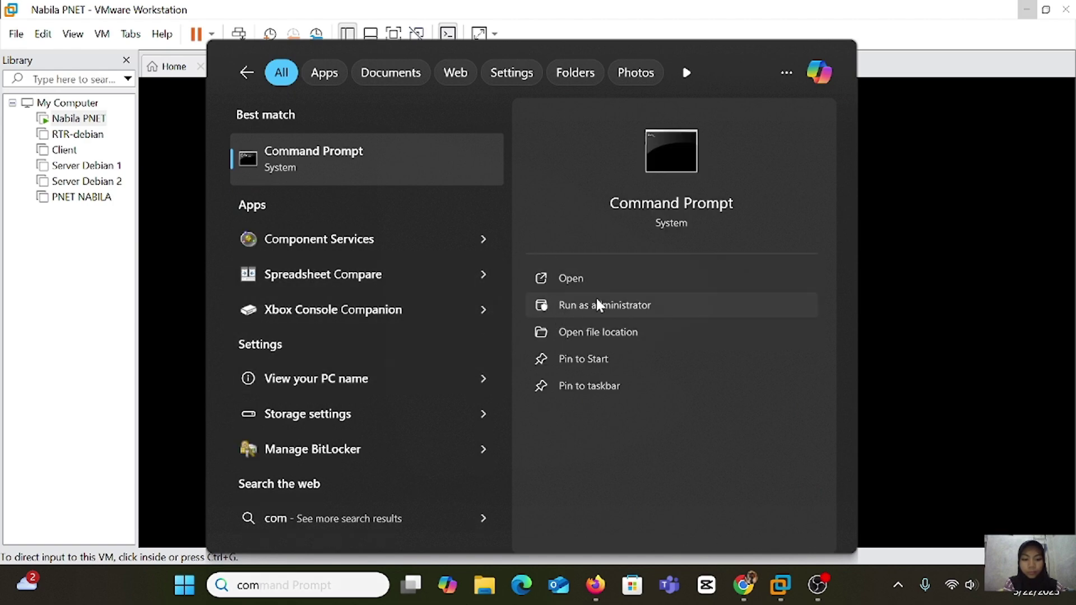
{"action": "left_click", "coordinate": [597, 303]}
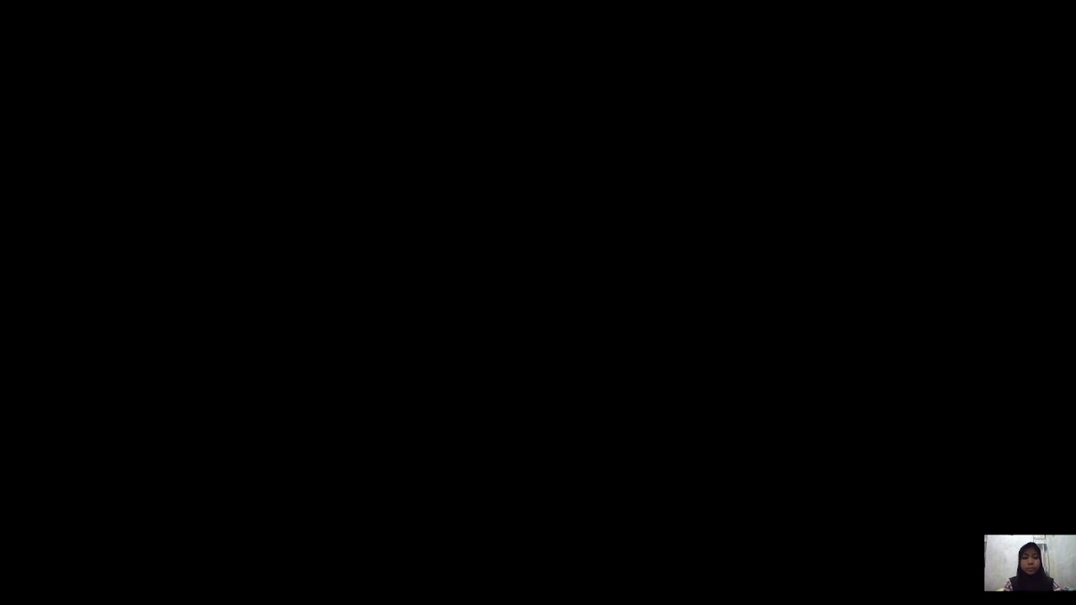
{"action": "left_click", "coordinate": [439, 381]}
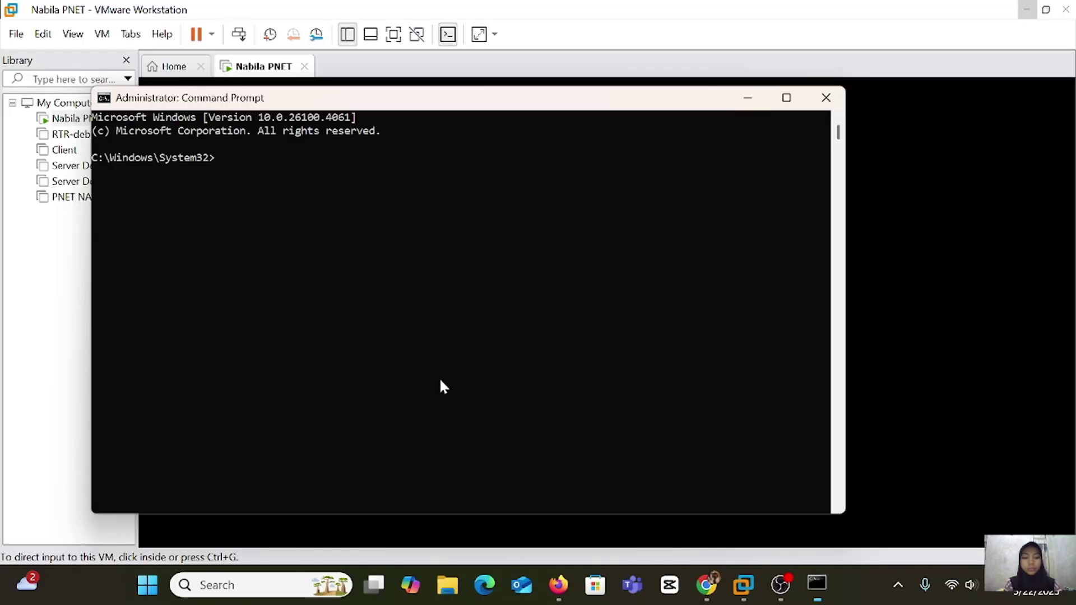
Add a Windows route to network 10.0.137.0 with mask 255.255.255.0 through gateway 192.168.88.148
{"action": "left_click", "coordinate": [232, 160]}
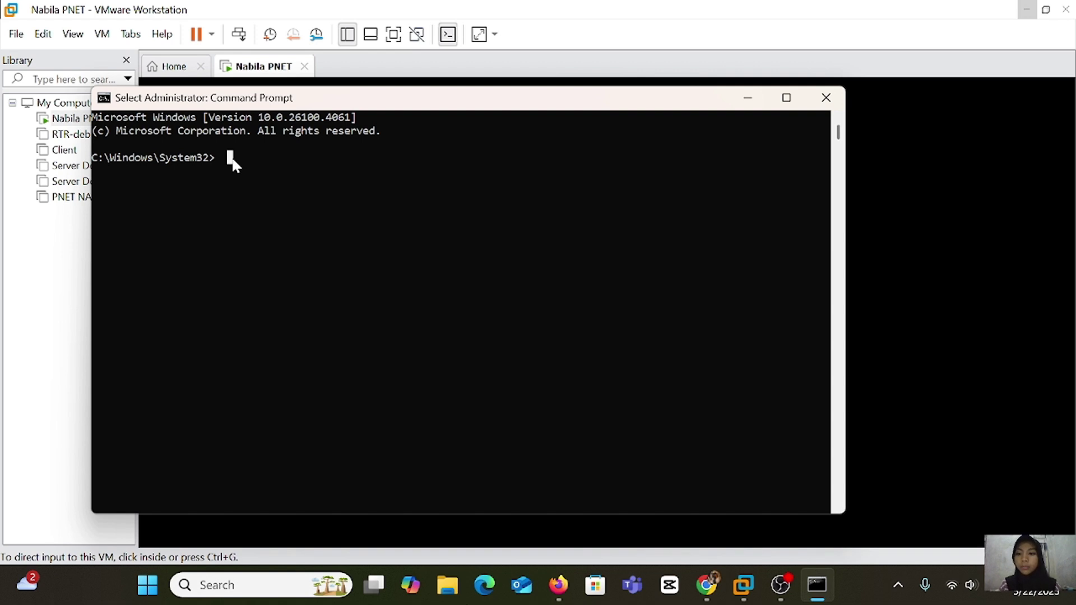
{"action": "type", "text": "r"}
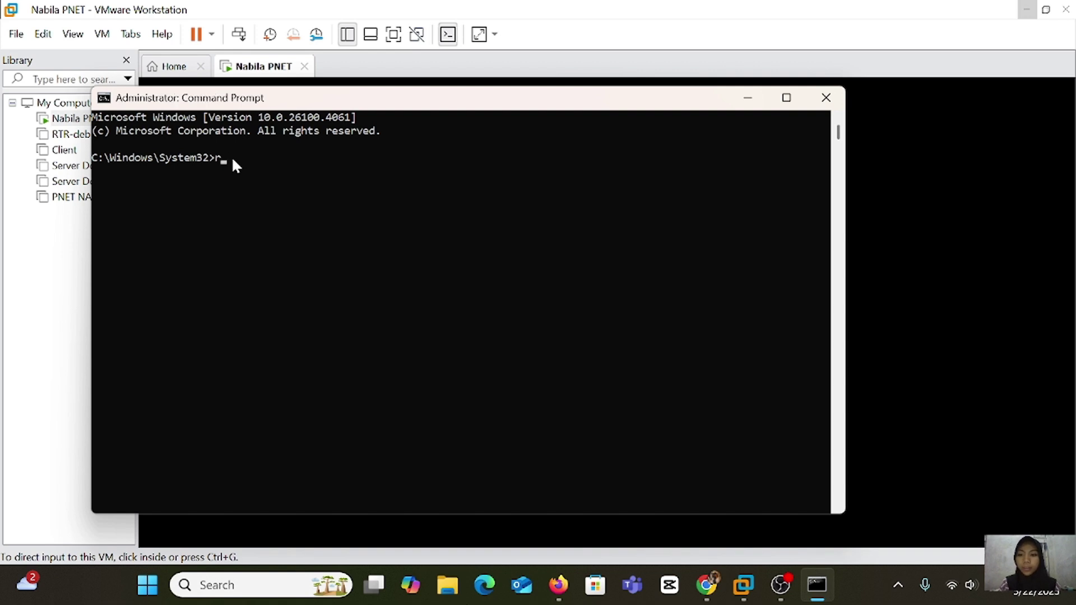
{"action": "type", "text": "oute add"}
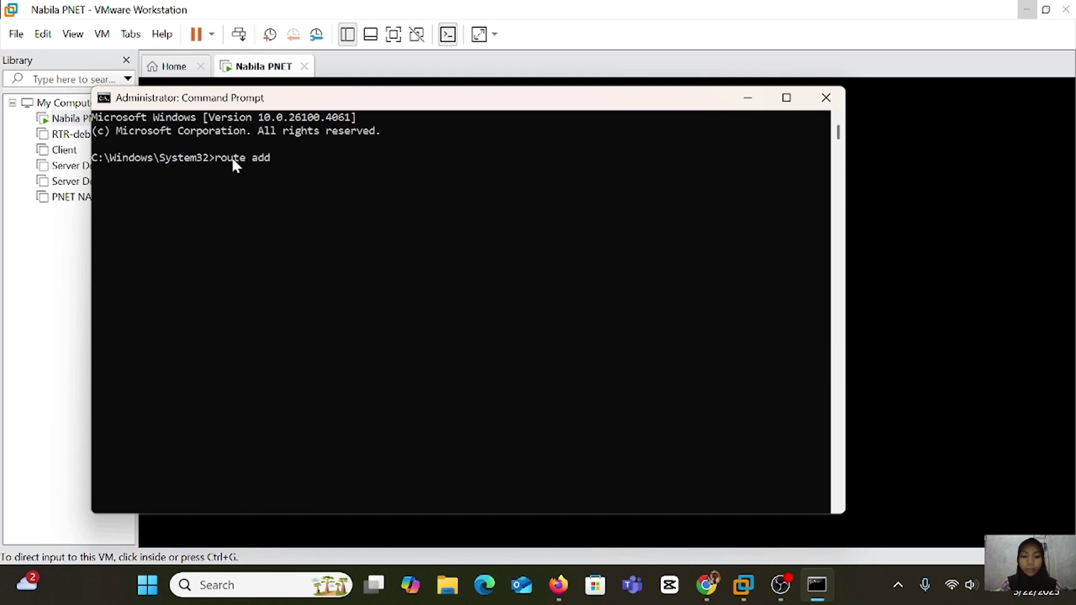
{"action": "type", "text": " 10.10"}
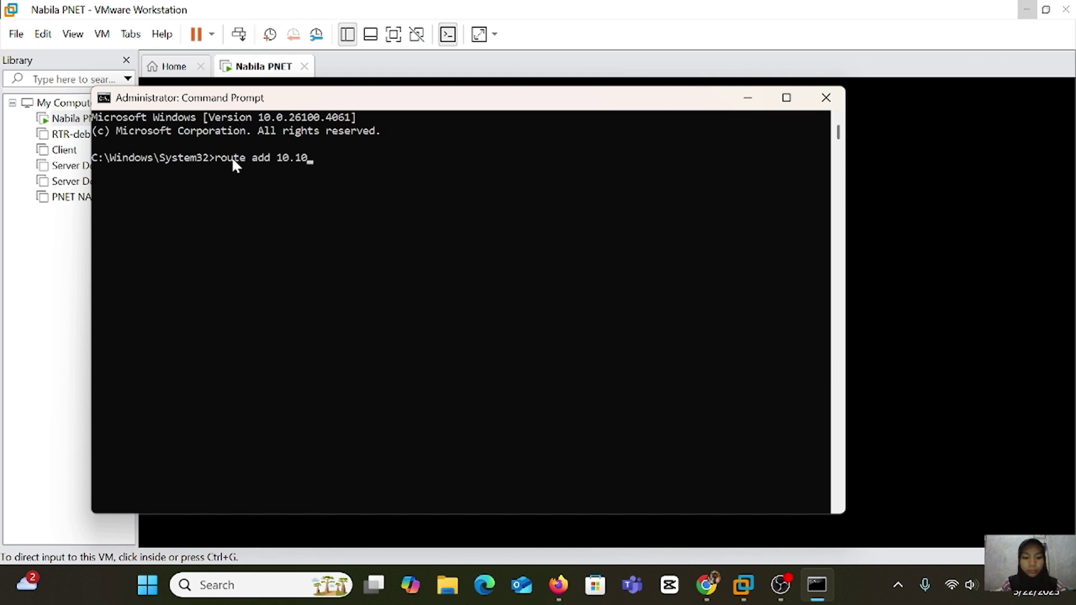
{"action": "key", "text": "BackSpace"}
{"action": "key", "text": "BackSpace"}
{"action": "type", "text": "0.137.0 mask 25"}
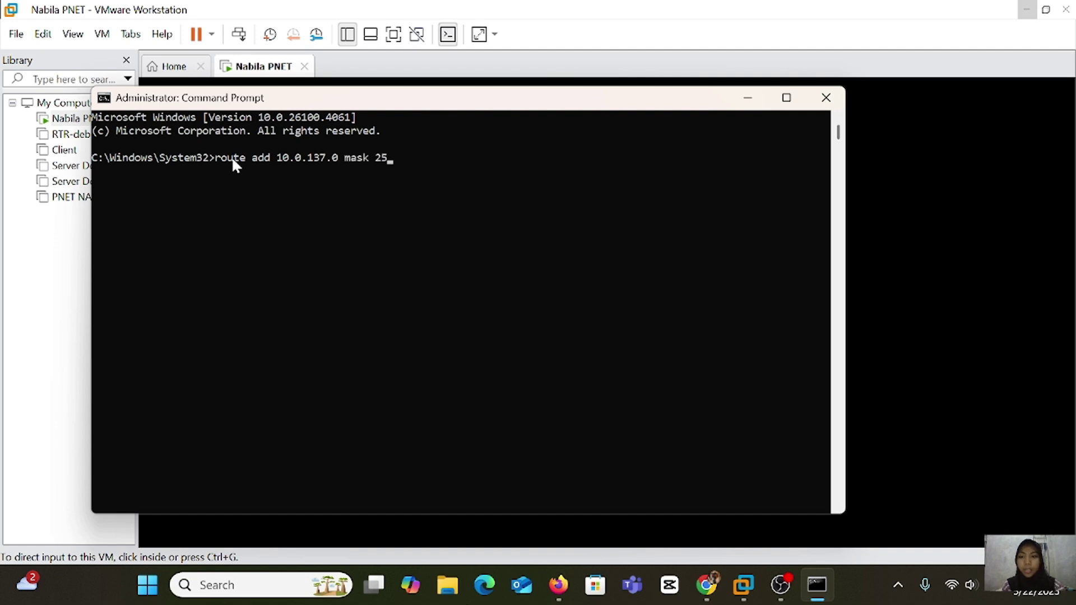
{"action": "type", "text": "5.255.255"}
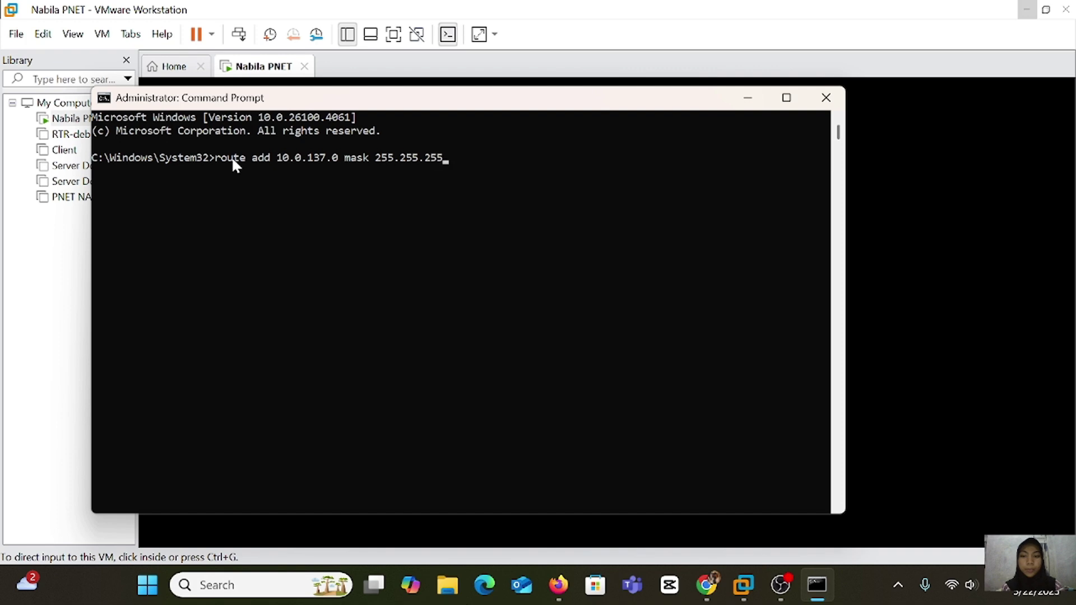
{"action": "type", "text": ".0"}
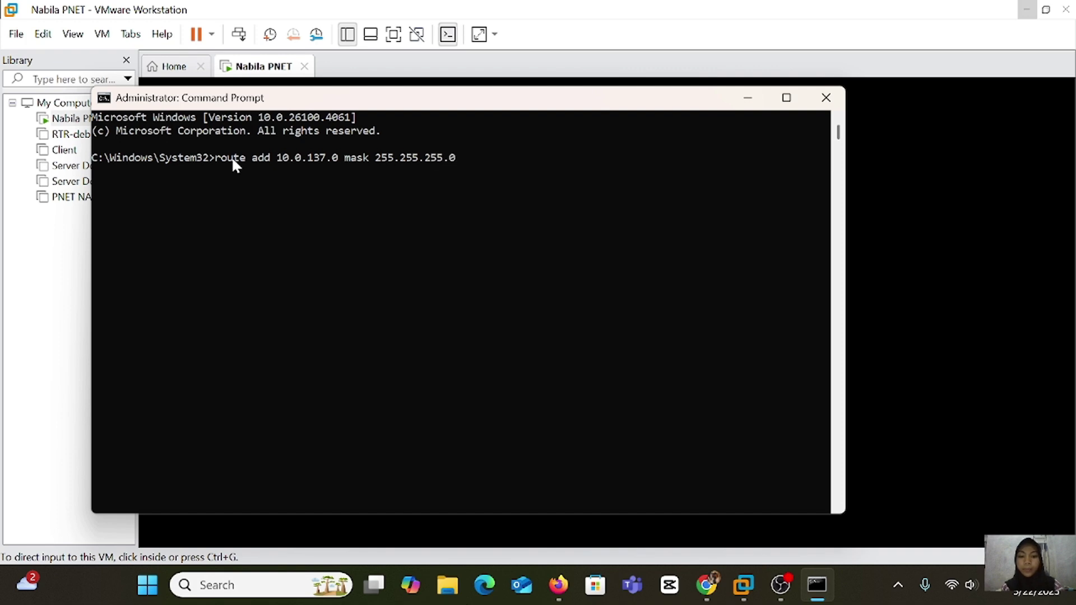
{"action": "type", "text": " 1"}
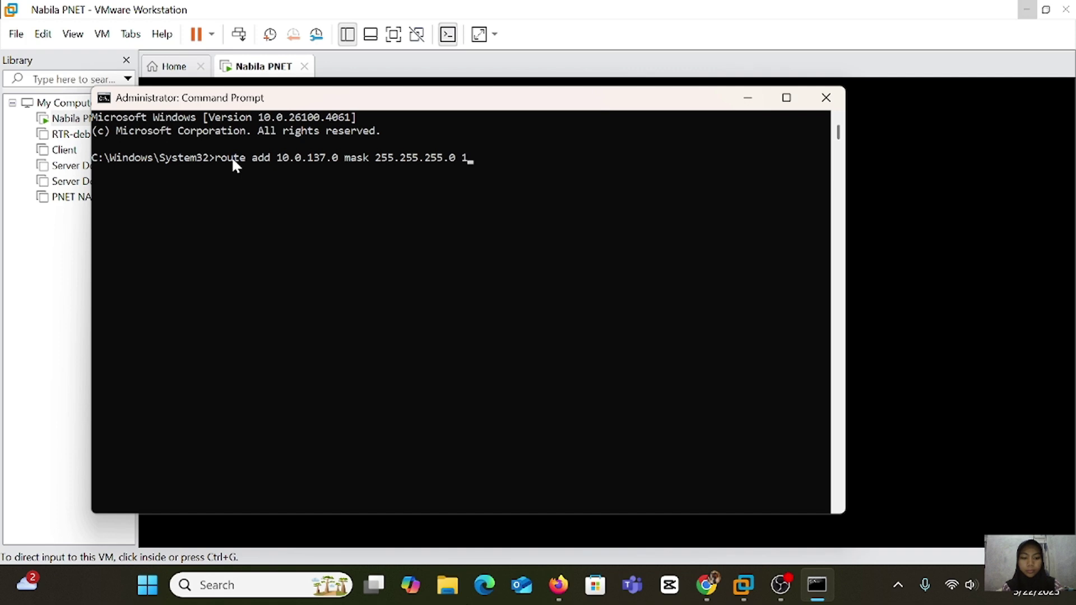
{"action": "type", "text": "1"}
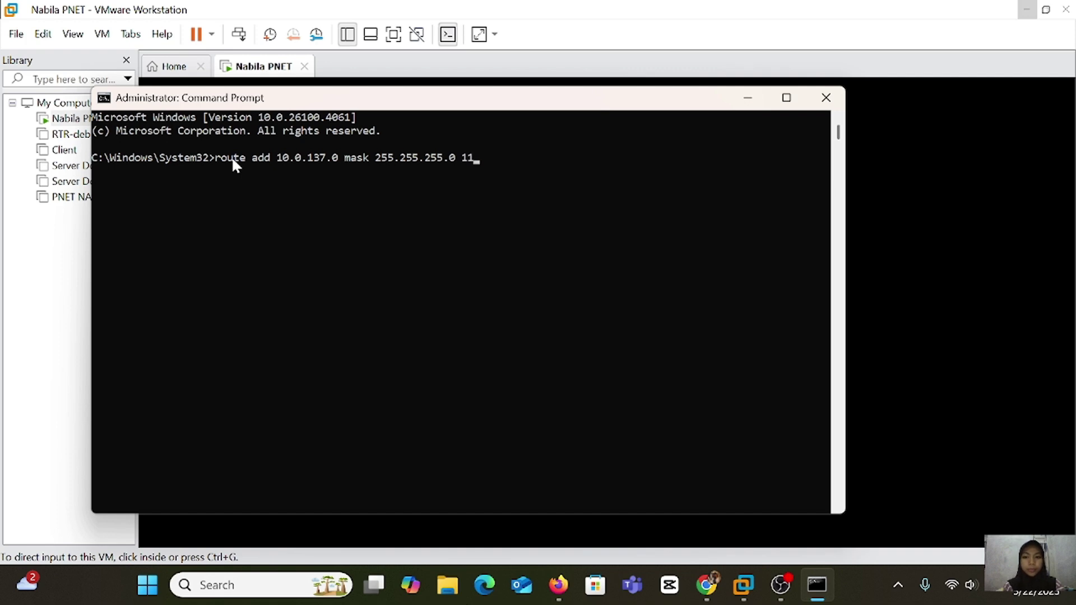
{"action": "key", "text": "BackSpace"}
{"action": "type", "text": "92.168."}
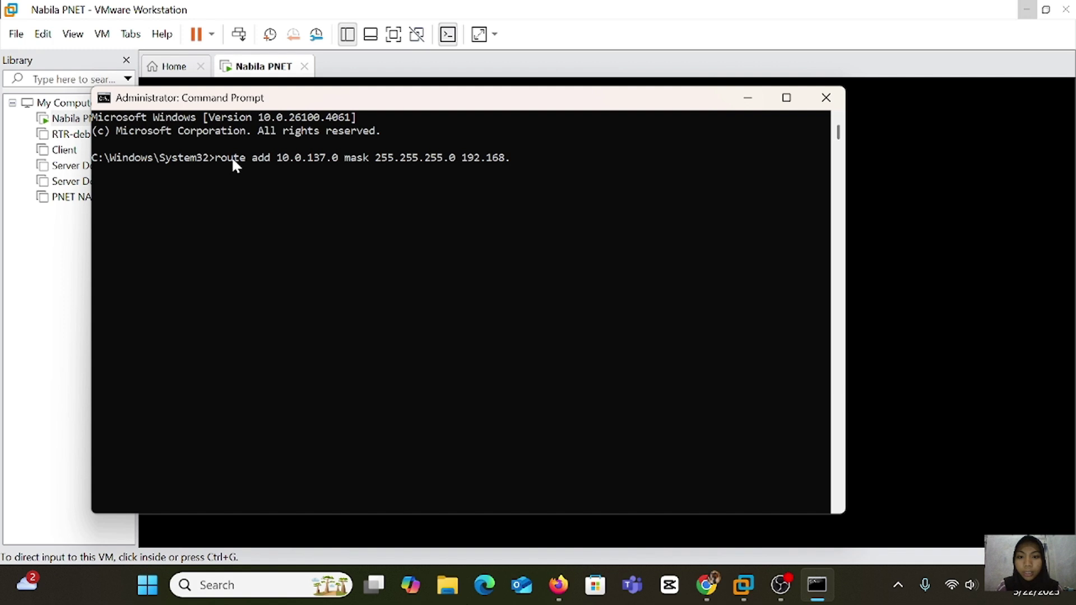
{"action": "type", "text": "88.12"}
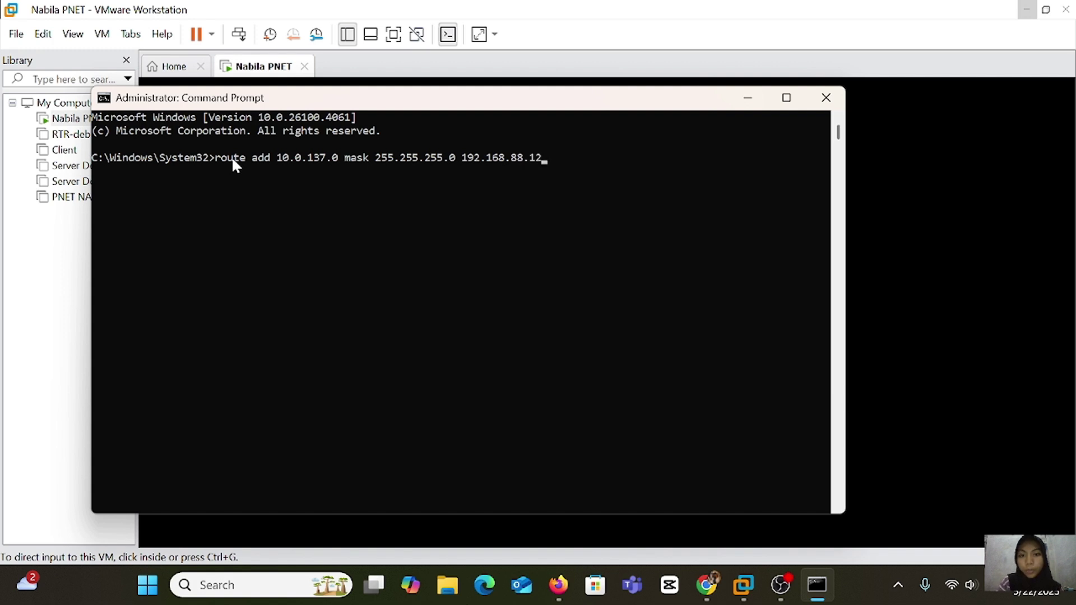
{"action": "key", "text": "BackSpace"}
{"action": "type", "text": "48"}
{"action": "key", "text": "Return"}
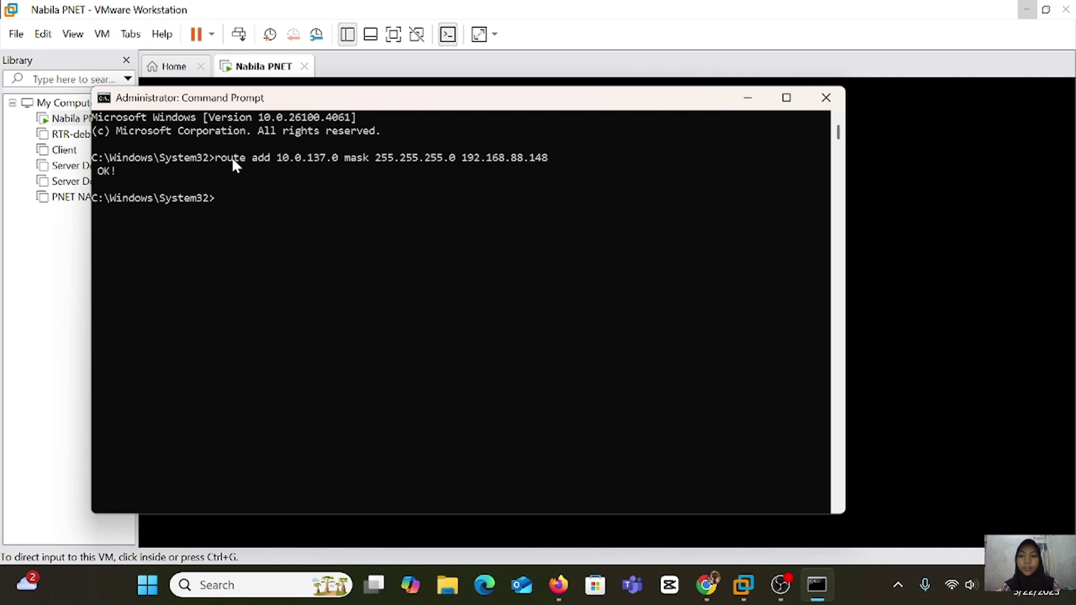
Ping 10.0.137.160 from the Windows command line to test the connection to router1
{"action": "type", "text": "ping"}
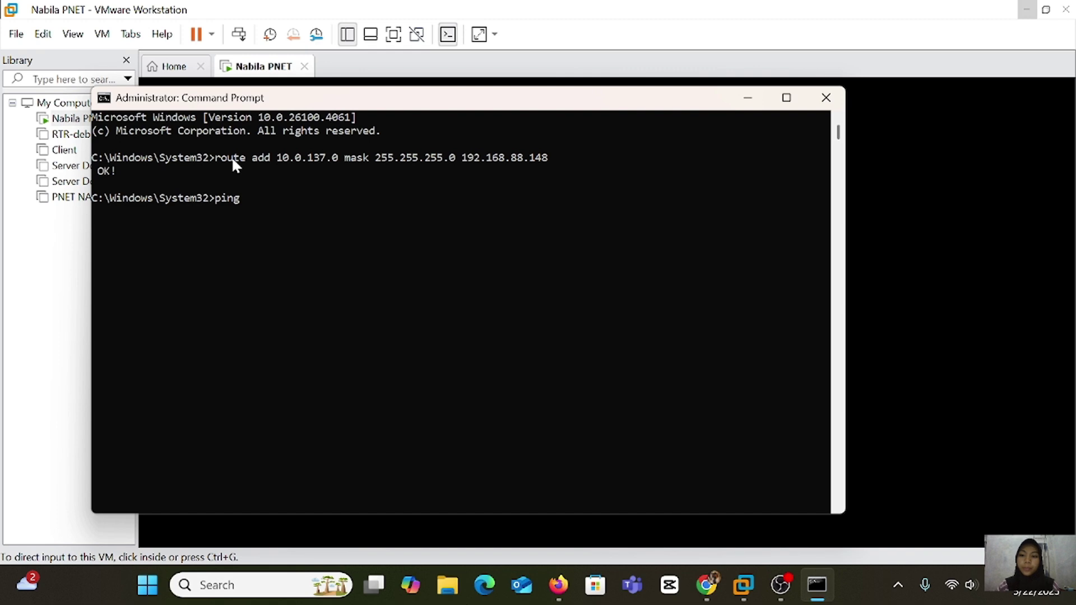
{"action": "type", "text": " 10.10"}
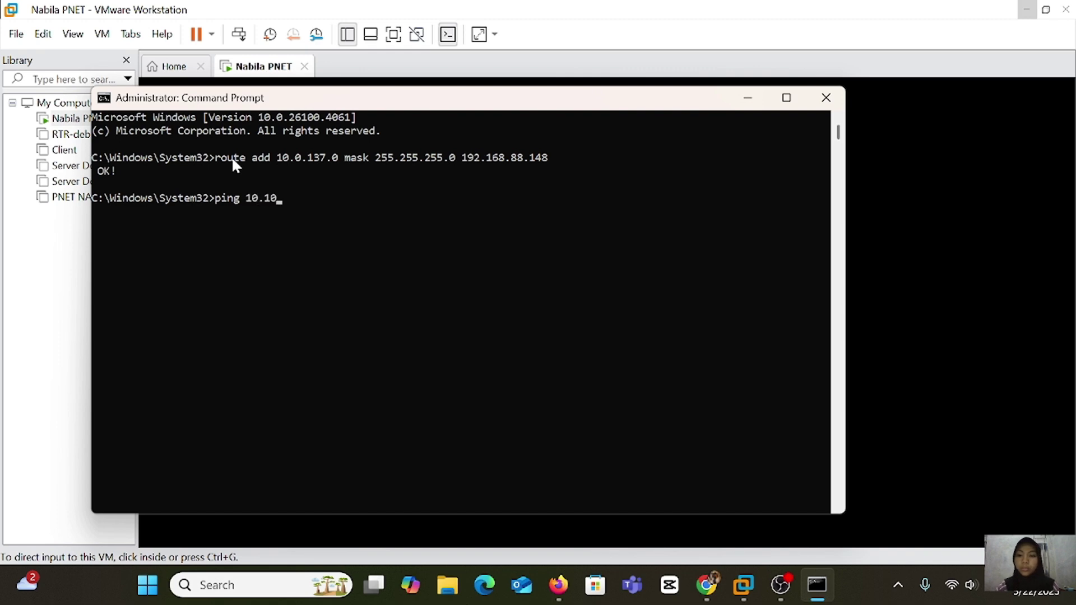
{"action": "key", "text": "BackSpace"}
{"action": "key", "text": "BackSpace"}
{"action": "type", "text": "0.137"}
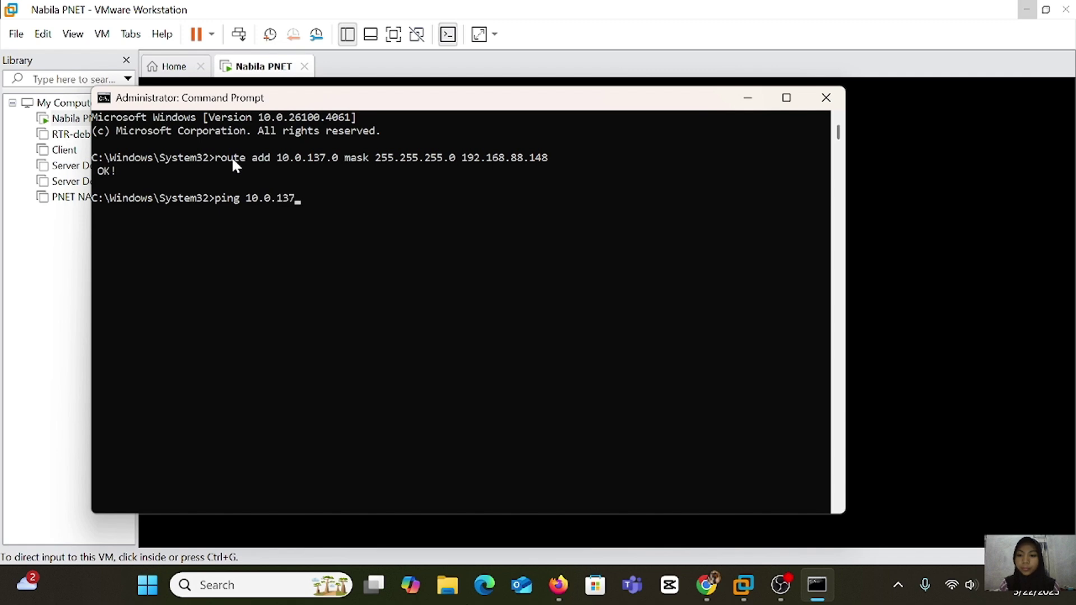
{"action": "type", "text": ".16"}
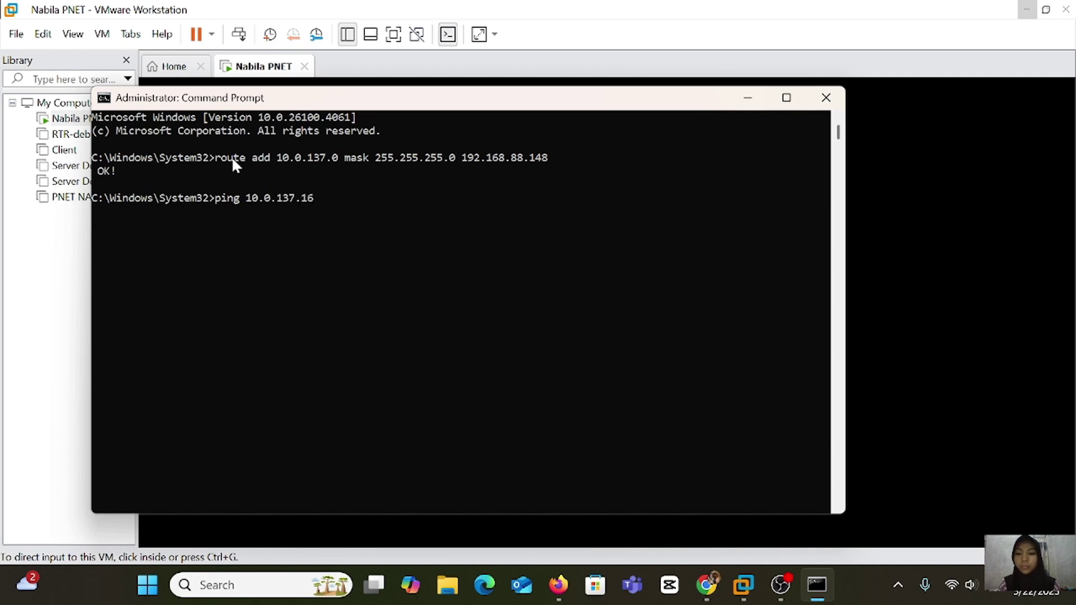
{"action": "type", "text": "0"}
{"action": "key", "text": "Return"}
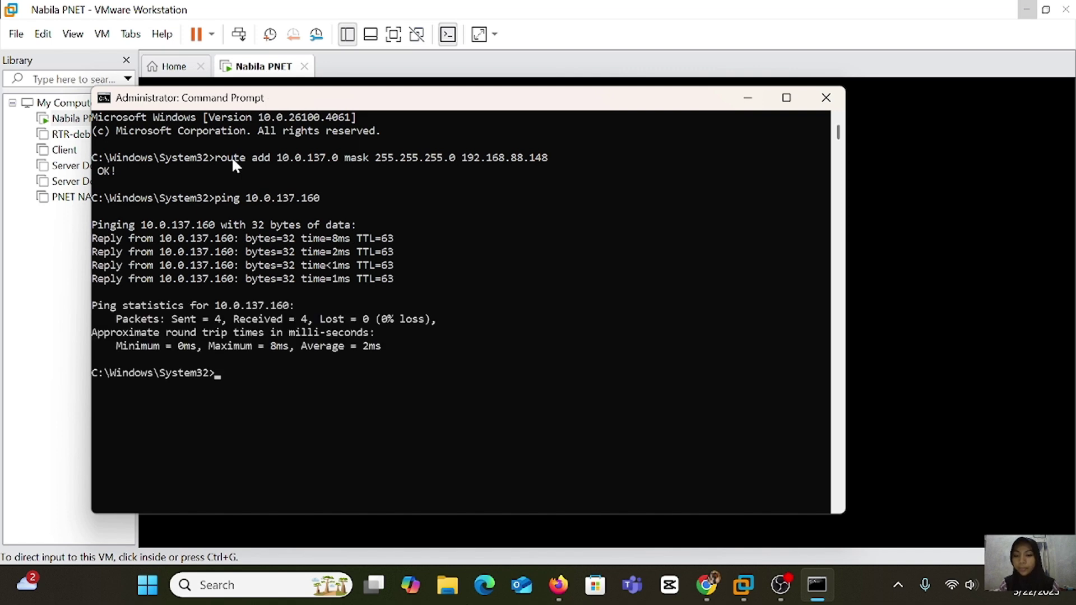
{"action": "key", "text": "Return"}
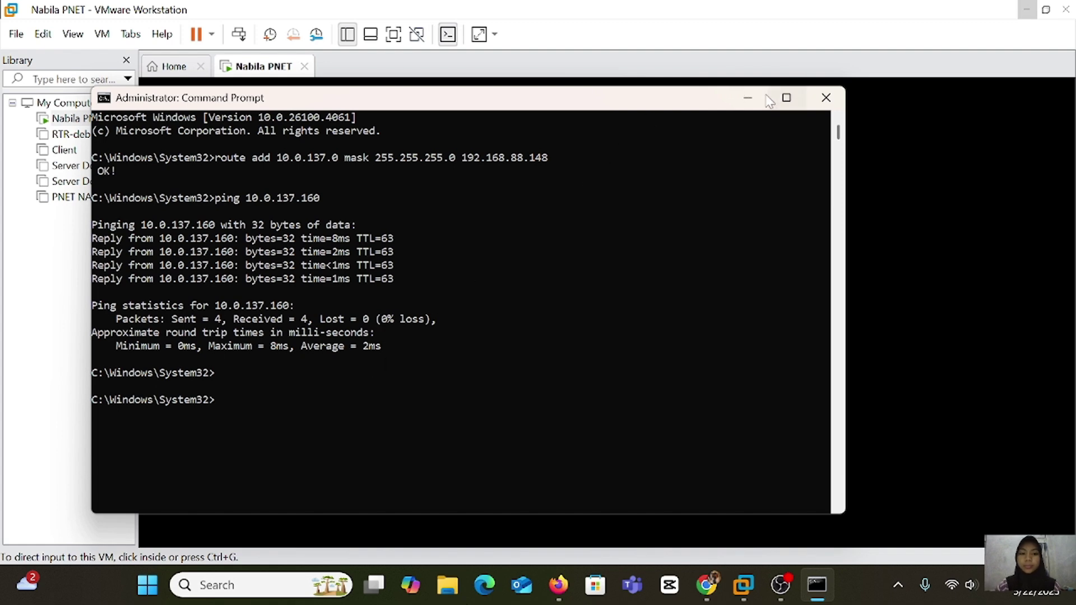
Minimize the Command Prompt, return to the PNETLab topology in Firefox, then search Windows for WinBox and run winbox64.exe as administrator
{"action": "left_click", "coordinate": [748, 97]}
{"action": "left_click", "coordinate": [554, 587]}
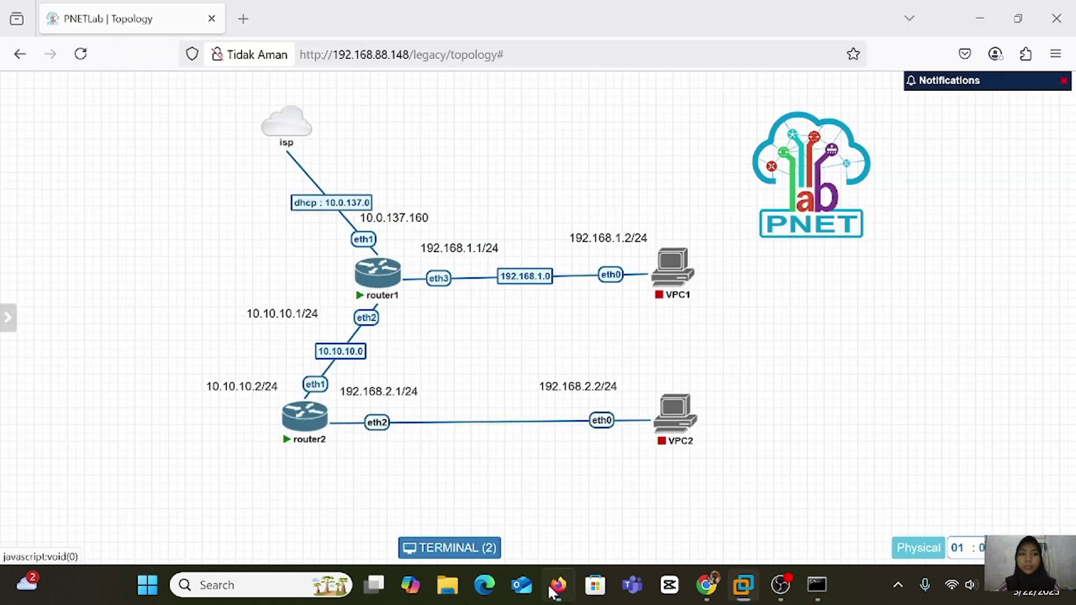
{"action": "left_click", "coordinate": [222, 594]}
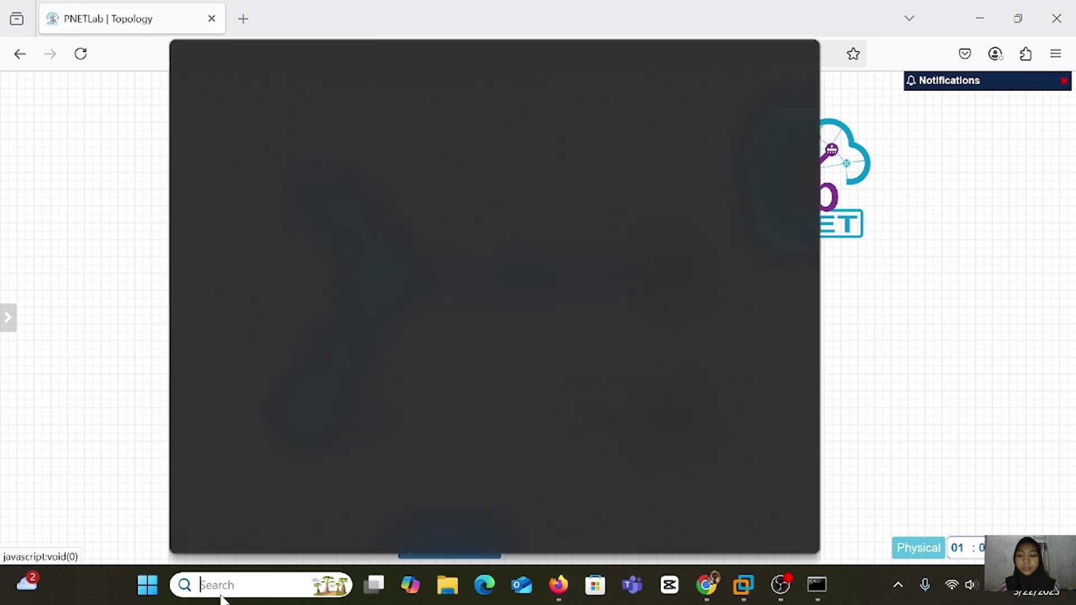
{"action": "type", "text": "winb"}
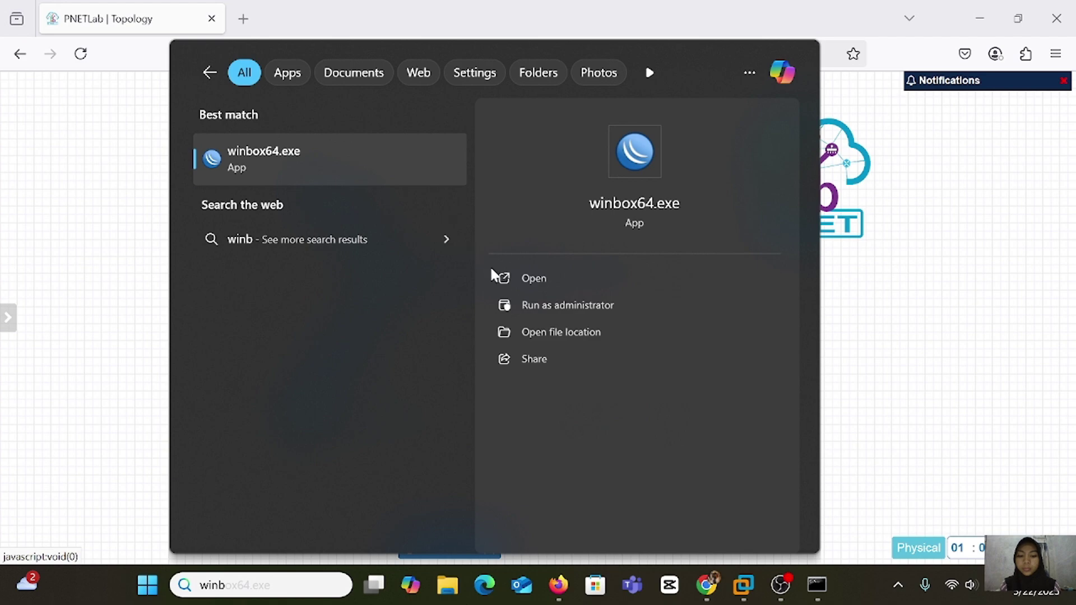
{"action": "left_click", "coordinate": [552, 305]}
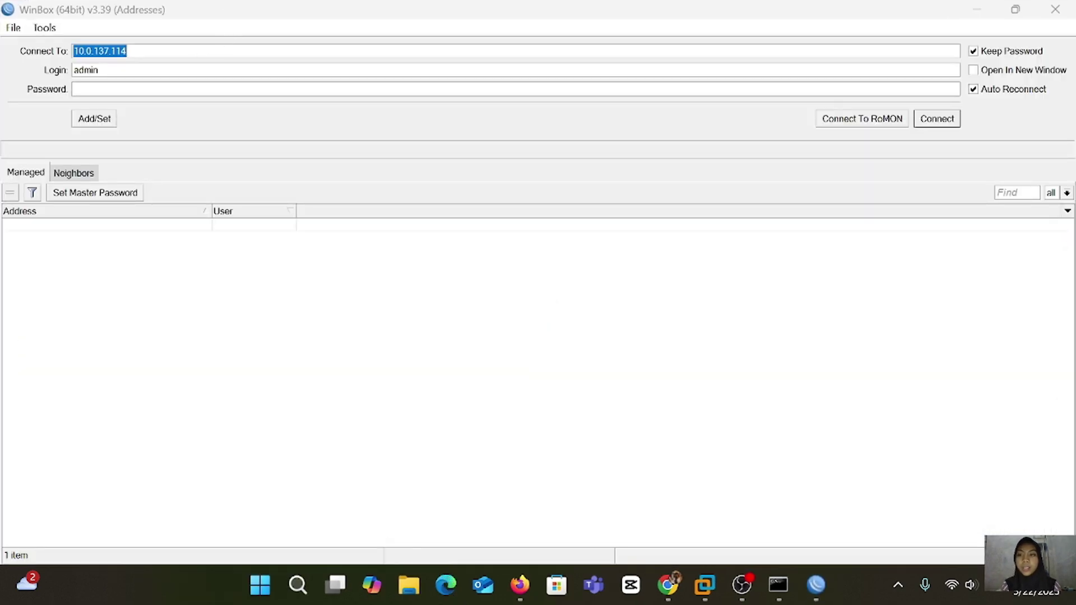
Connect to 10.0.137.160 with the admin login, maximize the router session and dismiss the password change request
{"action": "left_click", "coordinate": [128, 51]}
{"action": "key", "text": "BackSpace"}
{"action": "key", "text": "BackSpace"}
{"action": "key", "text": "BackSpace"}
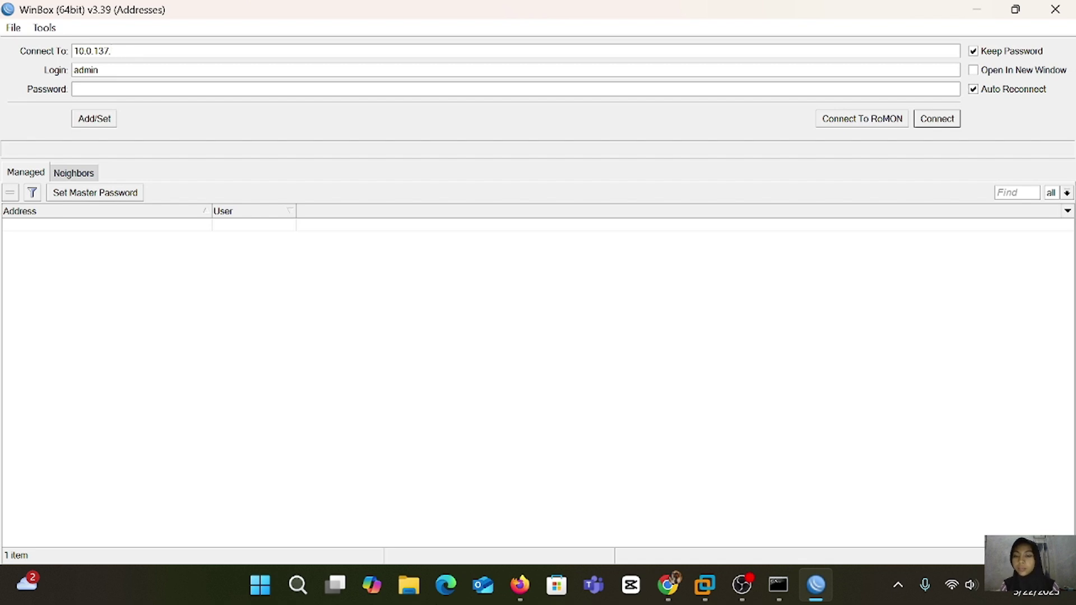
{"action": "type", "text": "160"}
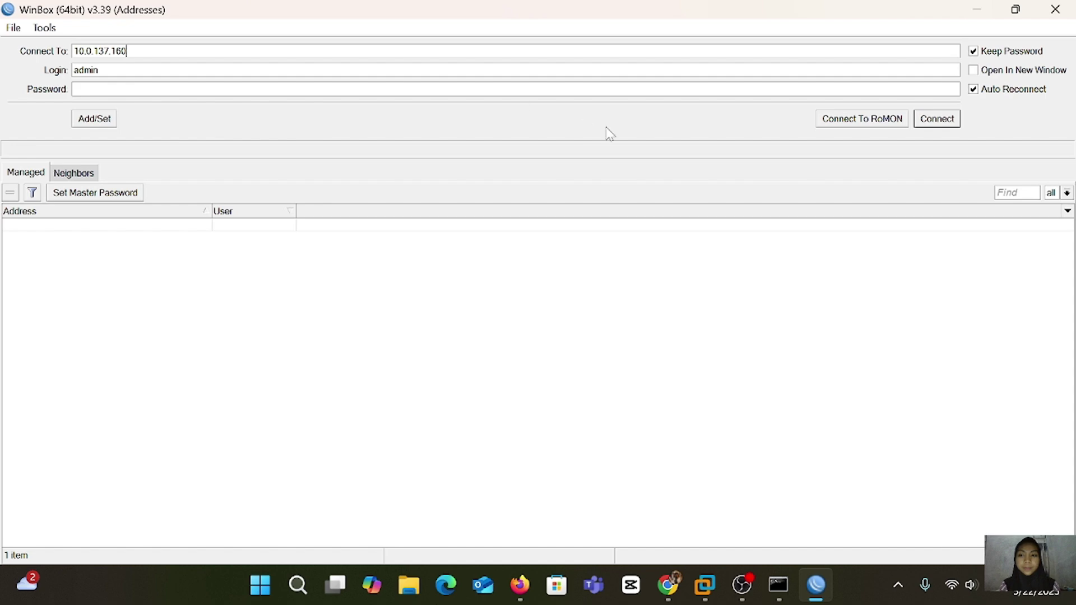
{"action": "left_click", "coordinate": [947, 121]}
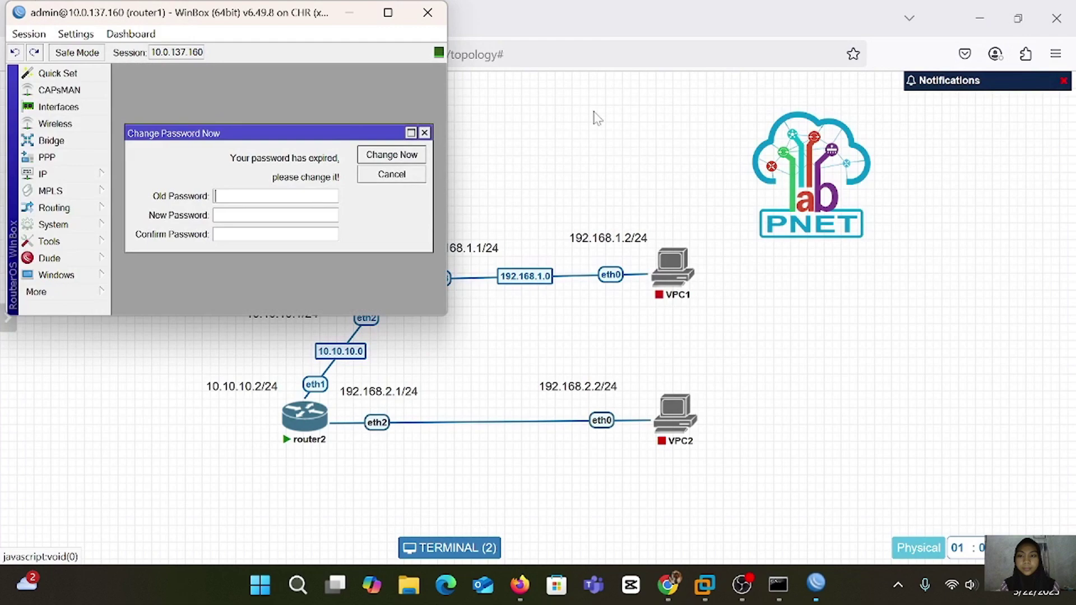
{"action": "left_click", "coordinate": [388, 12]}
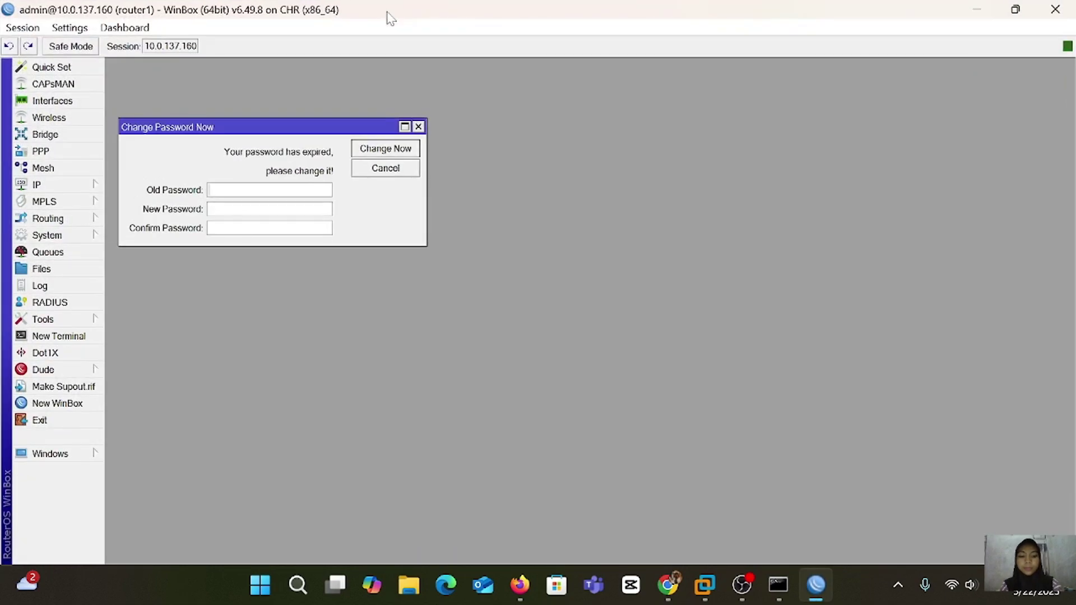
{"action": "left_click", "coordinate": [419, 127]}
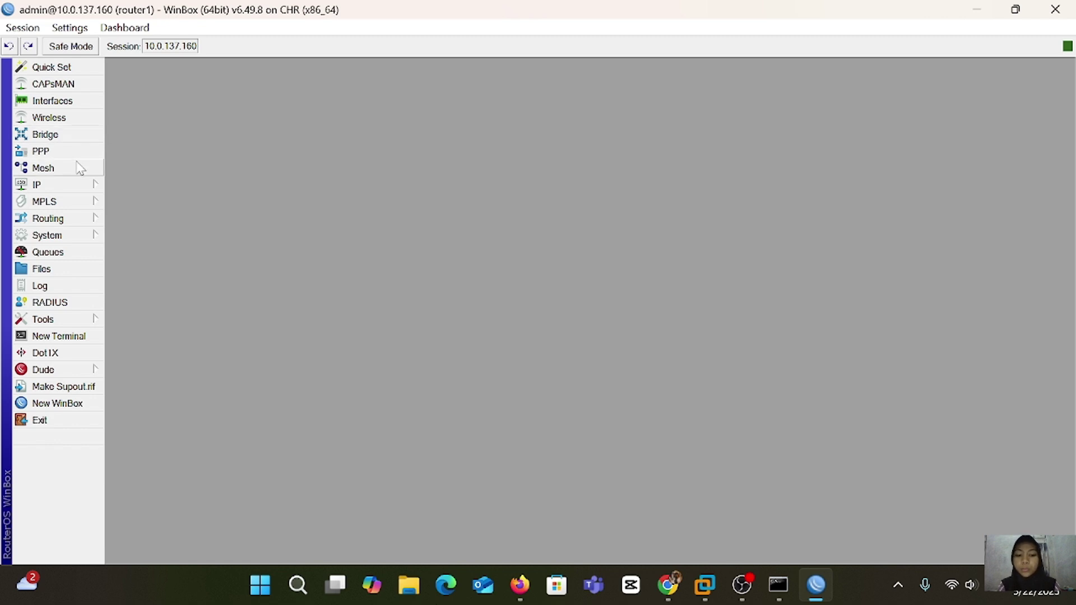
Enable RoMON on router1 and apply the RoMON settings
{"action": "left_click", "coordinate": [80, 323]}
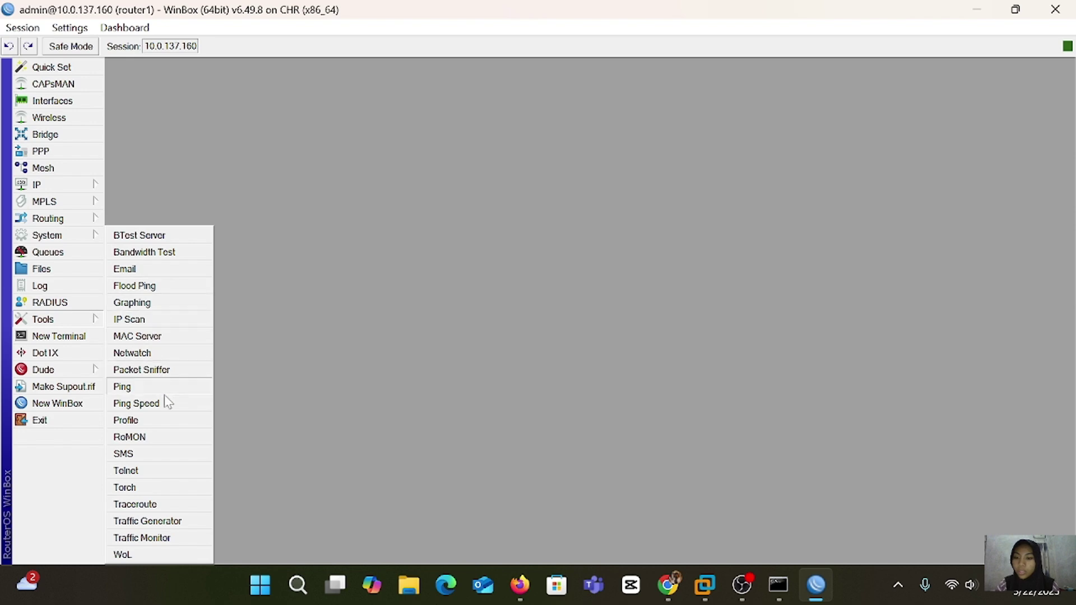
{"action": "left_click", "coordinate": [166, 442]}
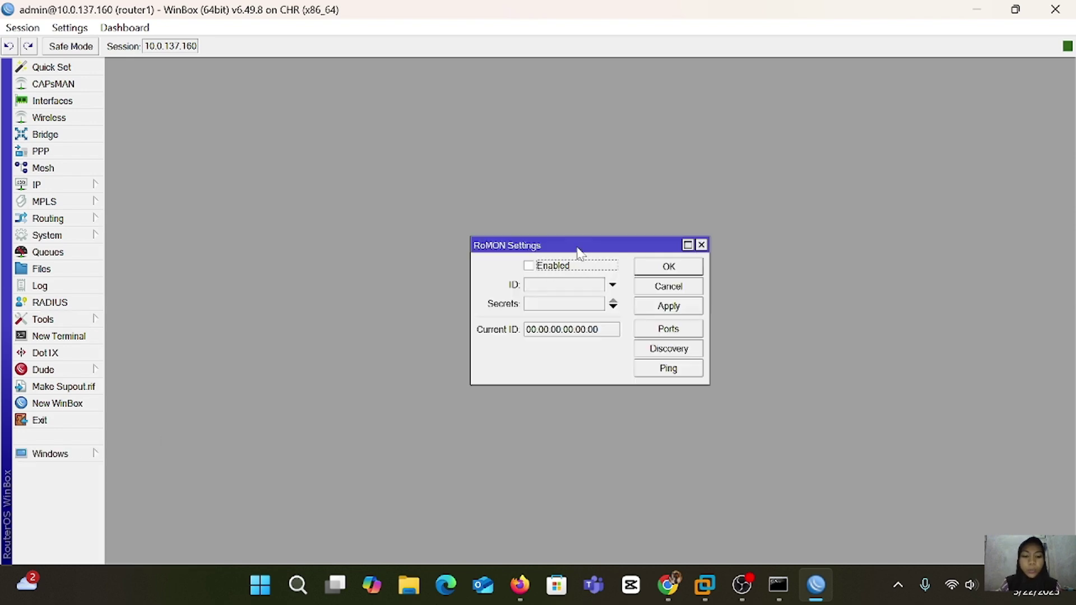
{"action": "left_click", "coordinate": [534, 267]}
{"action": "left_click", "coordinate": [675, 308]}
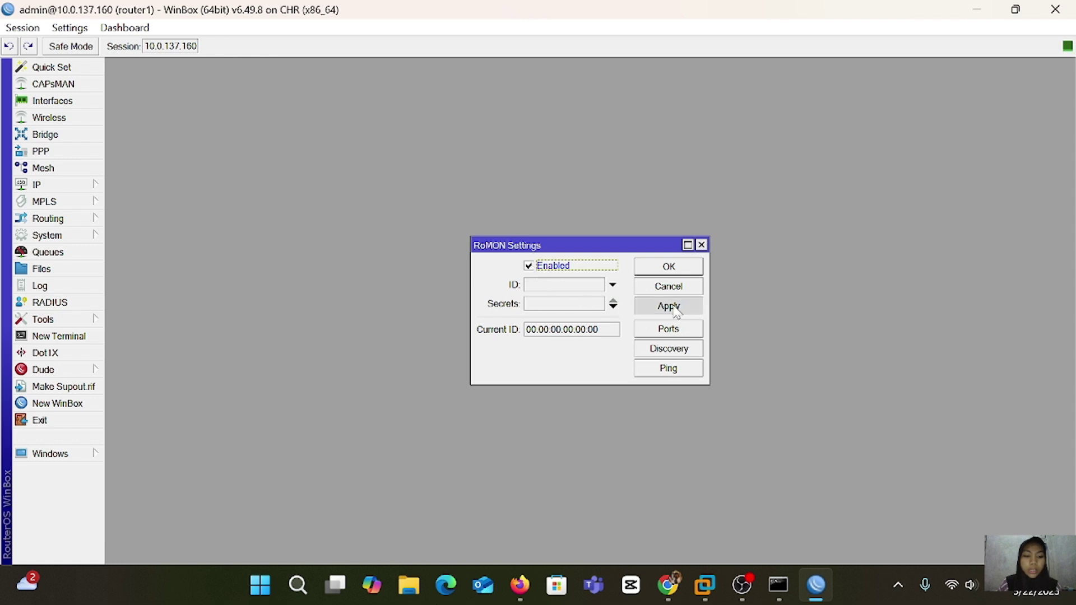
{"action": "left_click", "coordinate": [677, 273]}
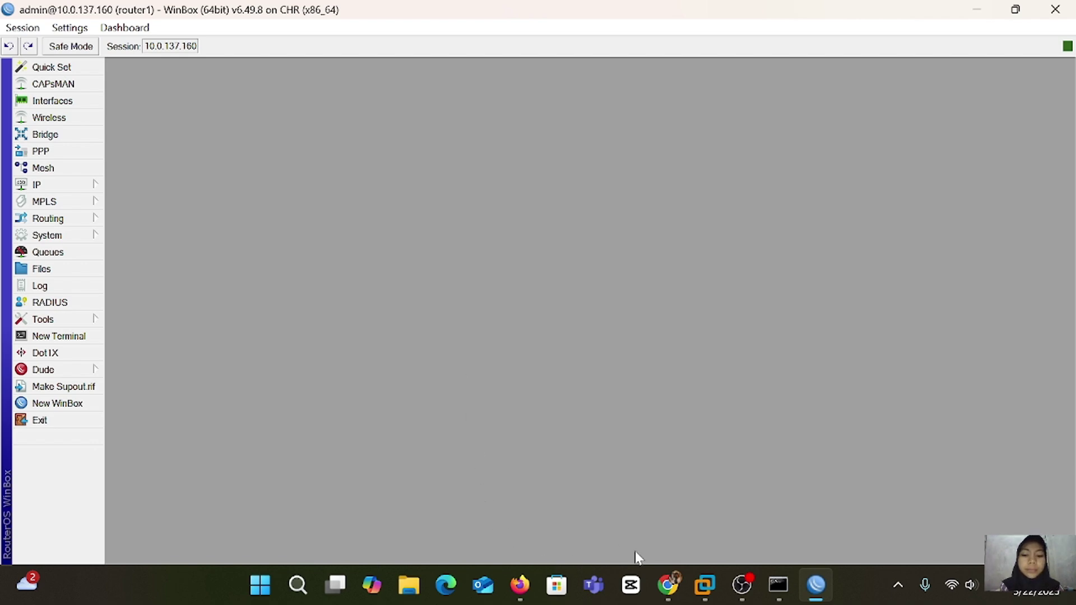
Switch to the PNETLab topology in Firefox, bring up router2's console and enter the tool romon command level
{"action": "left_click", "coordinate": [521, 587]}
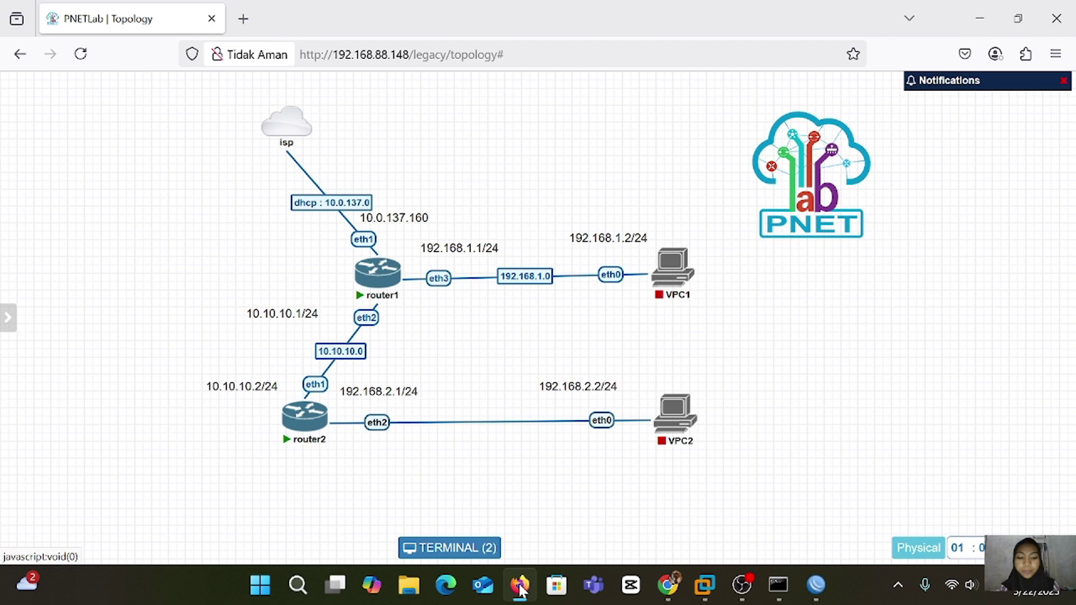
{"action": "left_click", "coordinate": [442, 549]}
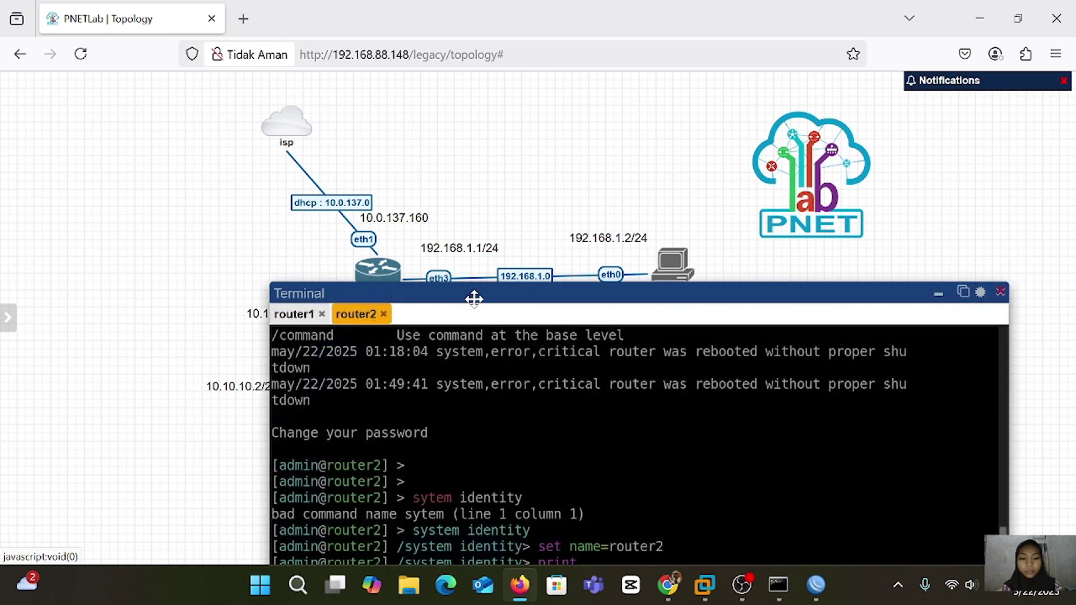
{"action": "left_click_drag", "start_coordinate": [474, 298], "coordinate": [407, 58]}
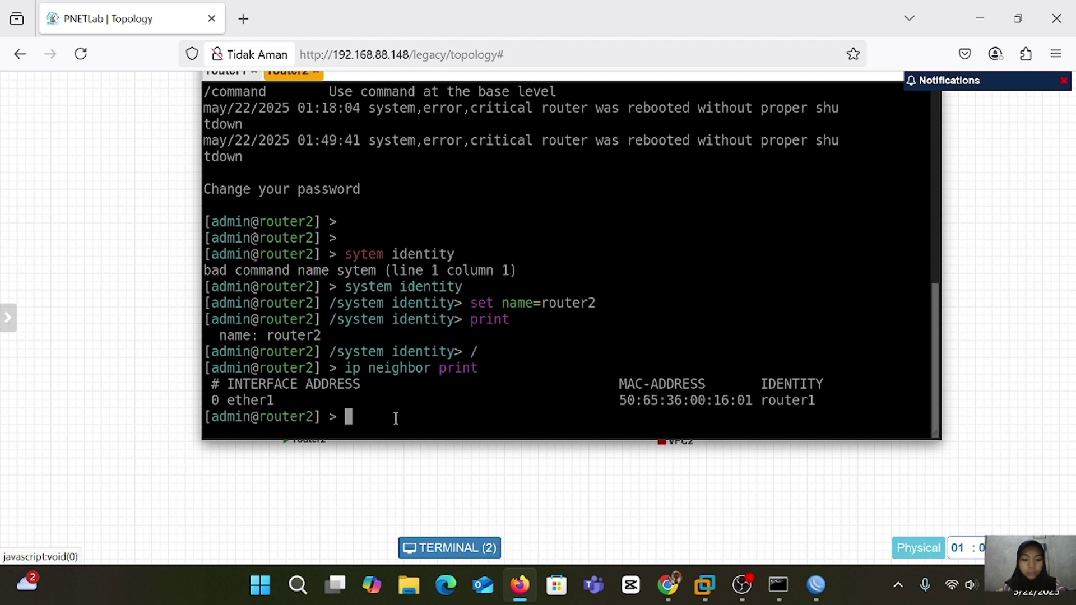
{"action": "type", "text": "tool"}
{"action": "key", "text": "Return"}
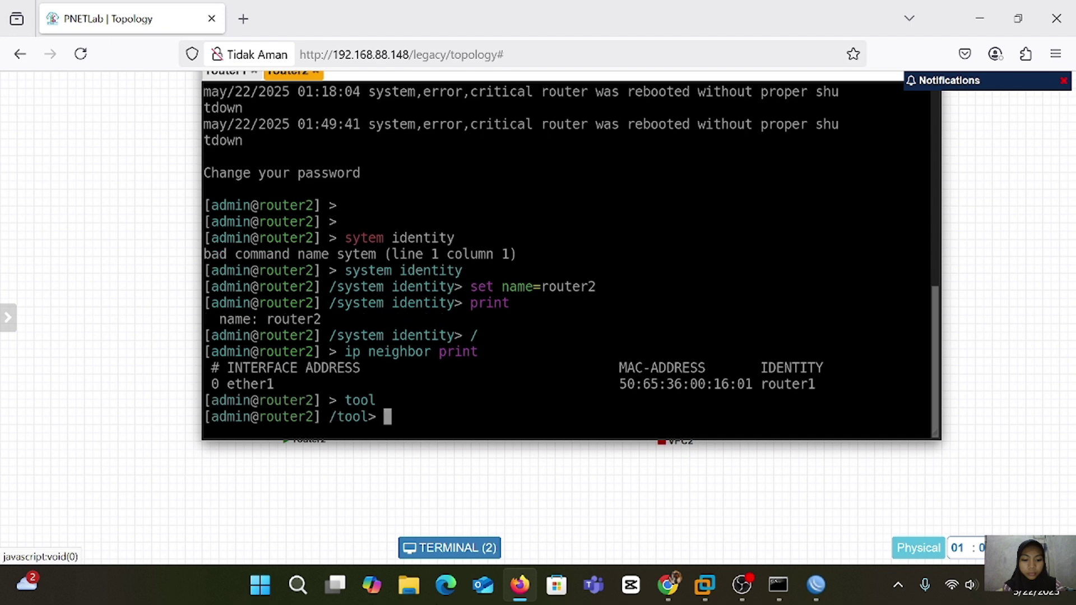
{"action": "type", "text": "romon"}
{"action": "key", "text": "Return"}
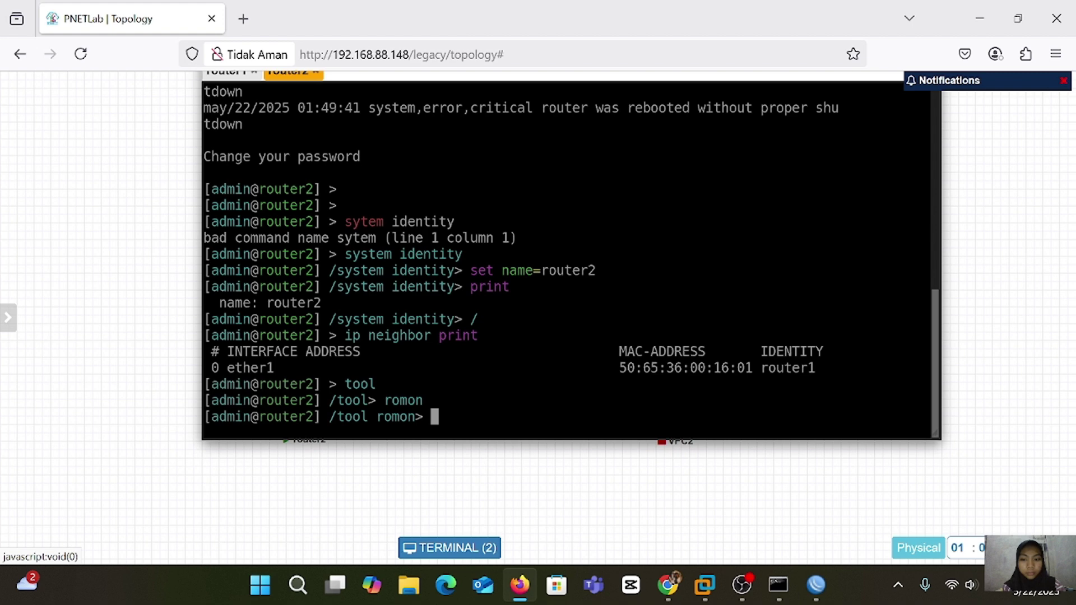
Try to enable RoMON on router2 with the command "set enabled"
{"action": "type", "text": "set"}
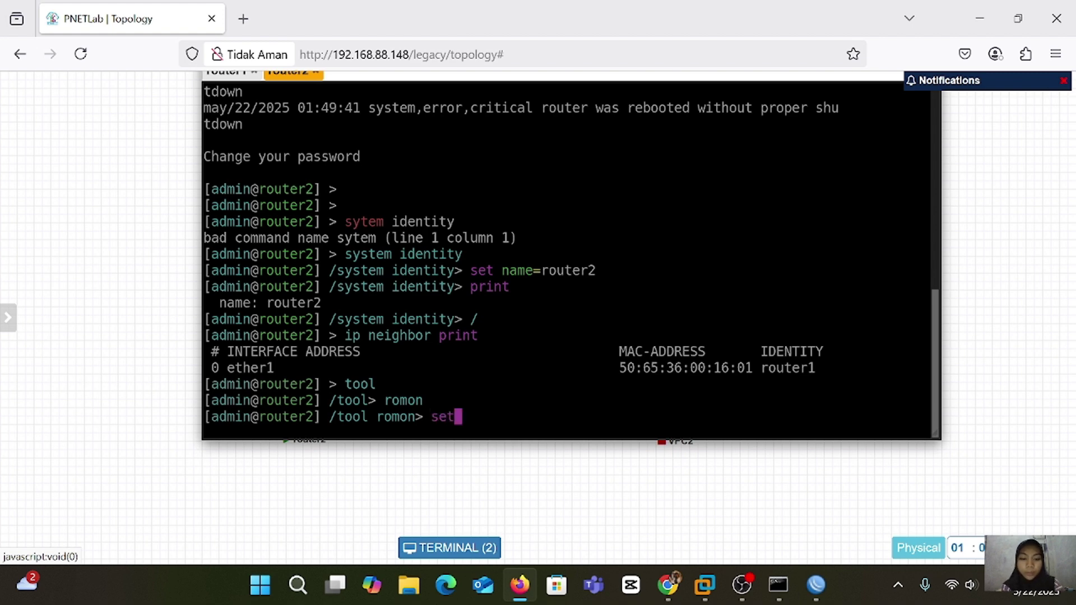
{"action": "type", "text": " enabled"}
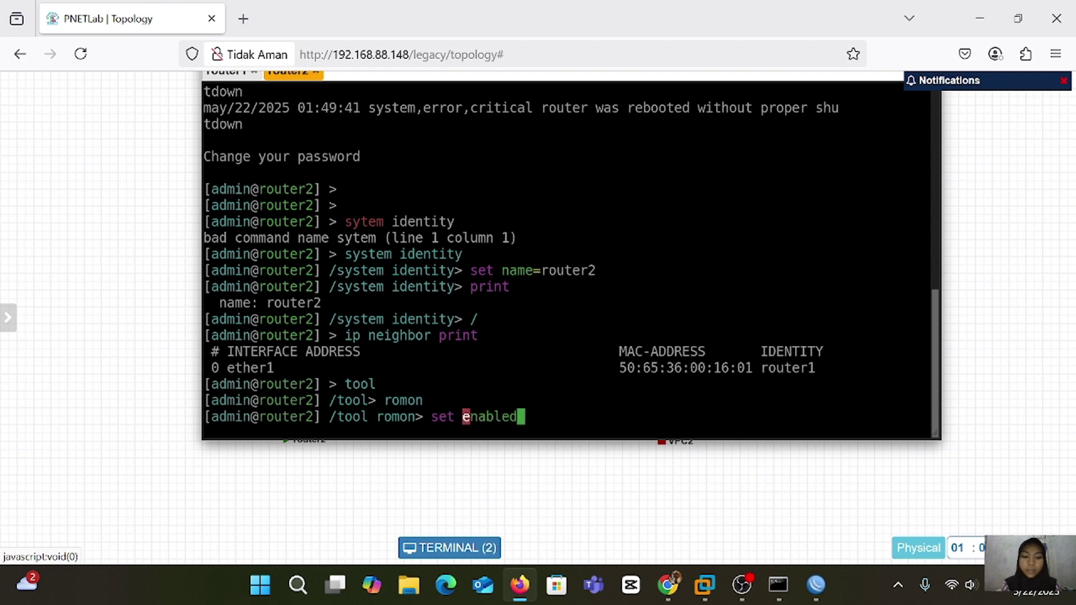
{"action": "key", "text": "Return"}
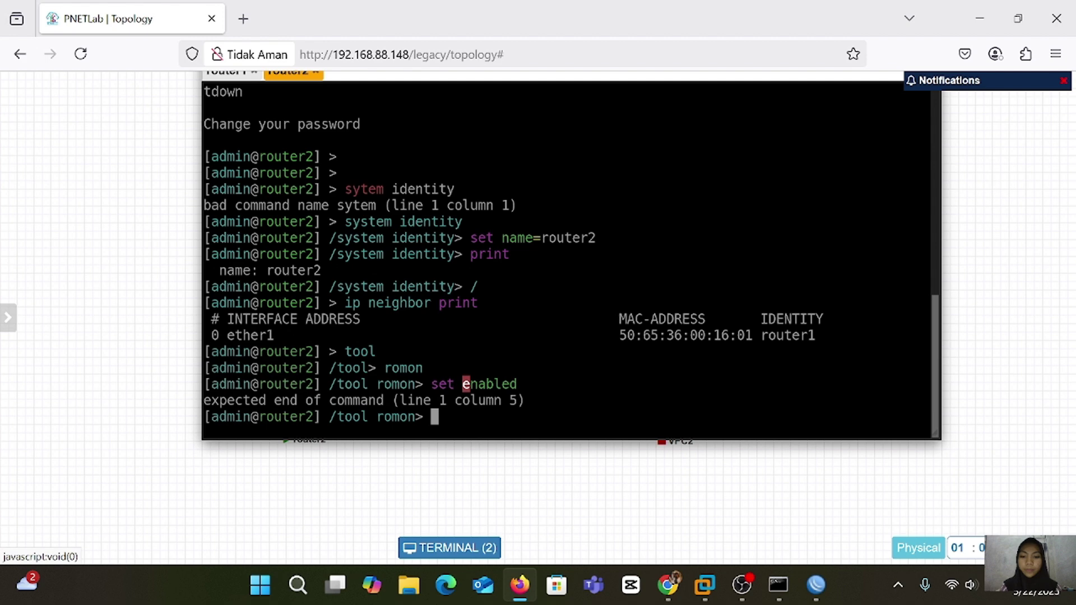
Enable RoMON on router2 with the command "set enabled=yes"
{"action": "type", "text": "set en"}
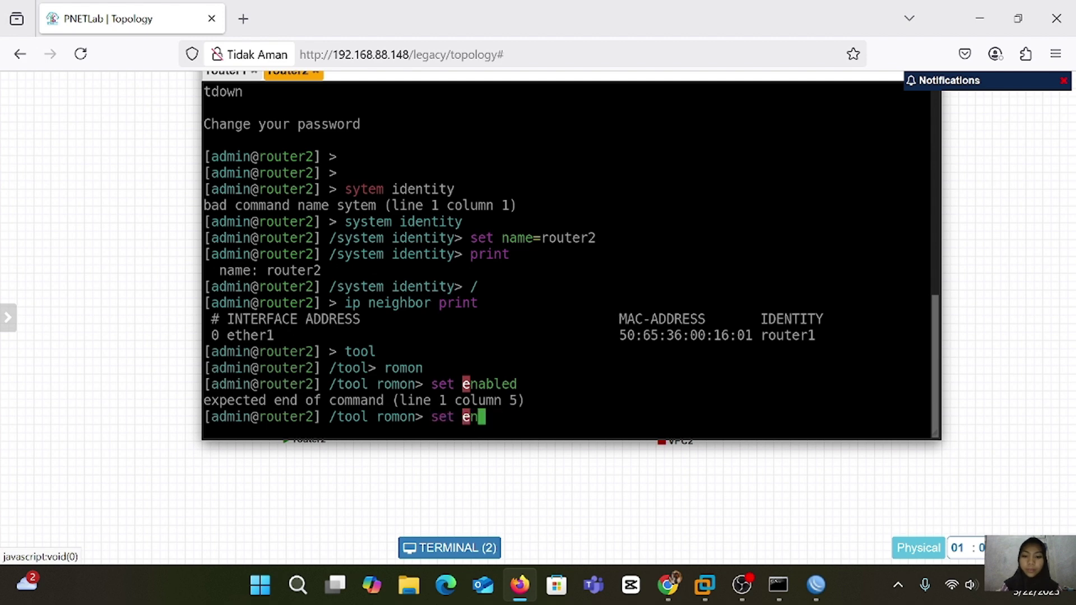
{"action": "type", "text": "abled"}
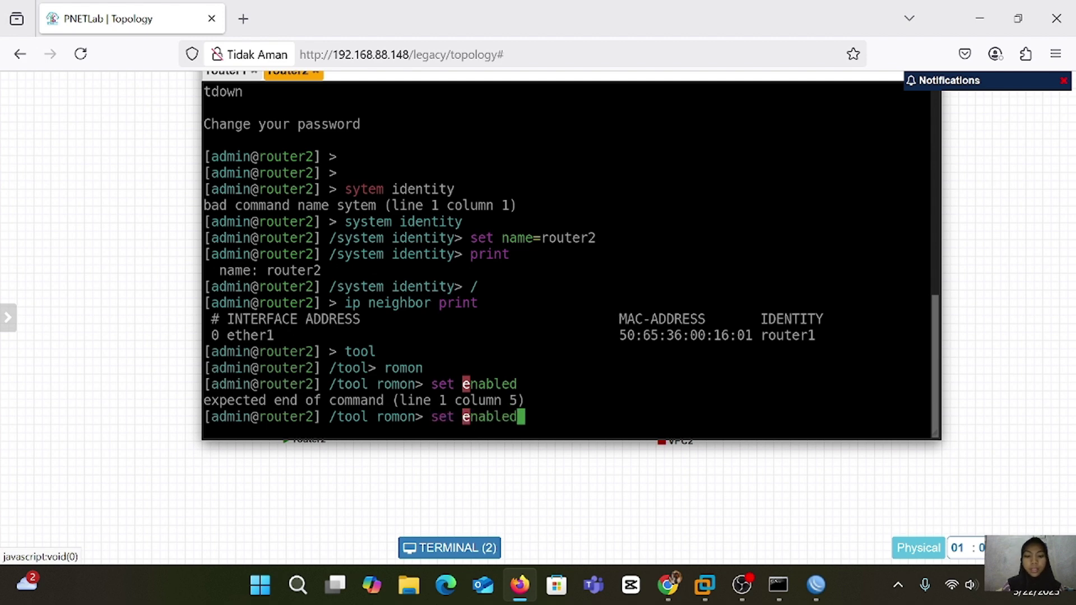
{"action": "type", "text": "="}
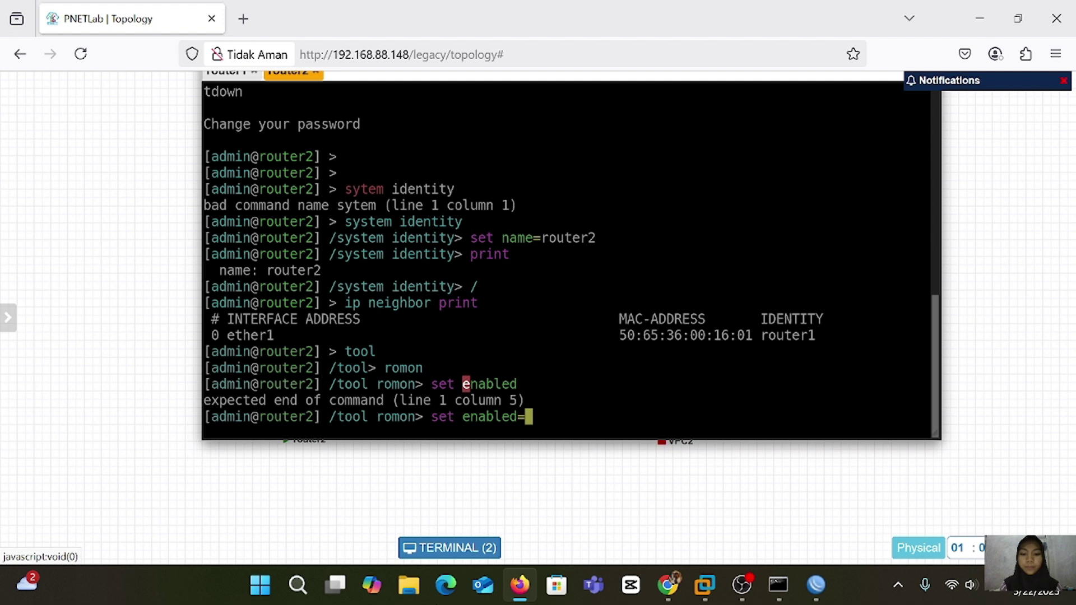
{"action": "type", "text": "ye"}
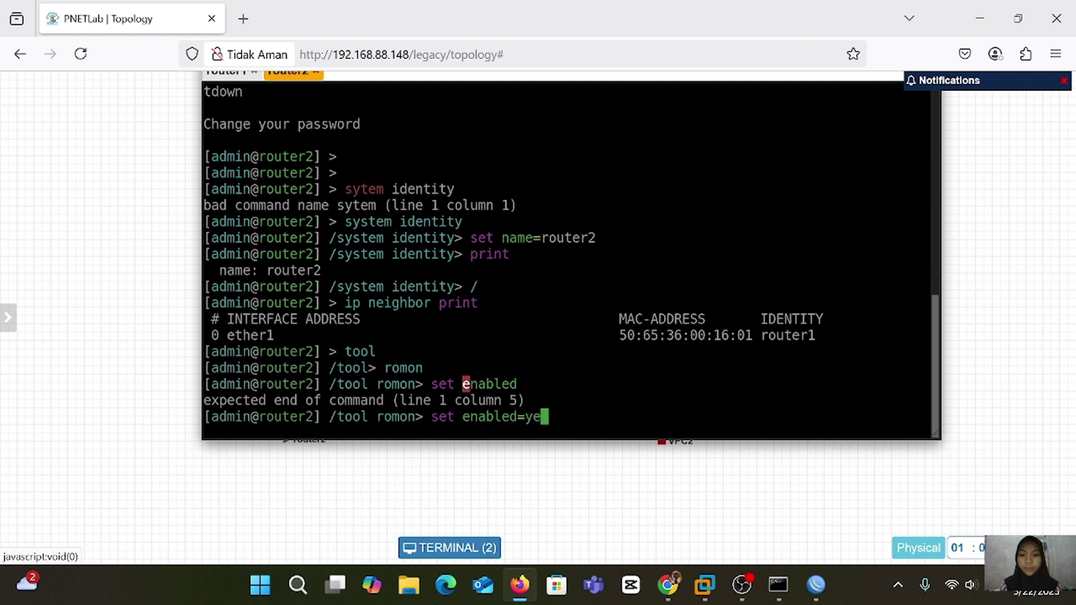
{"action": "type", "text": "s"}
{"action": "key", "text": "Return"}
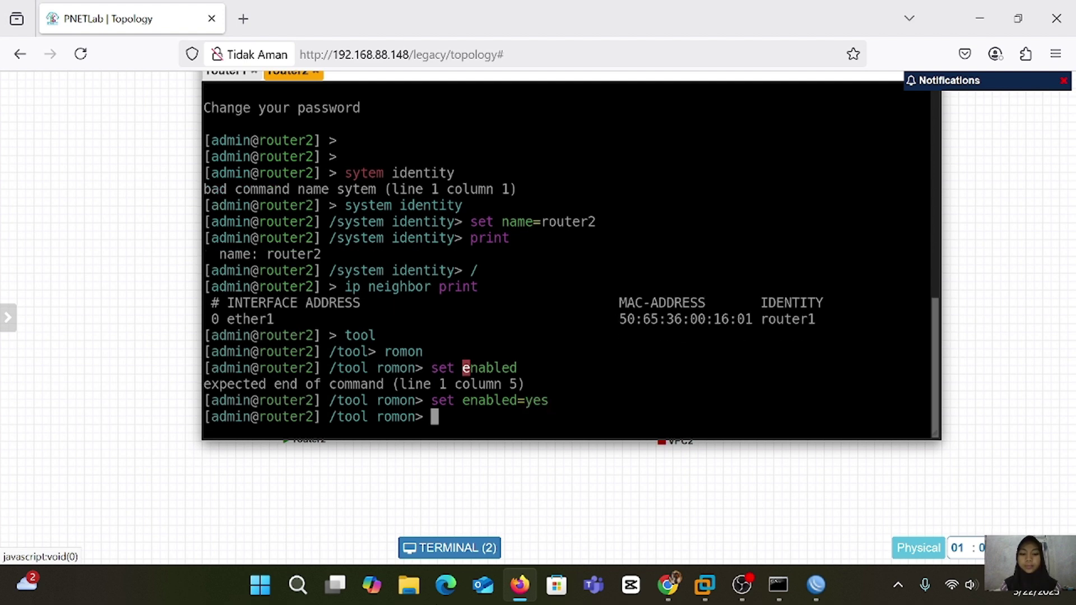
Print router2's RoMON settings and look back through the console output
{"action": "type", "text": "print"}
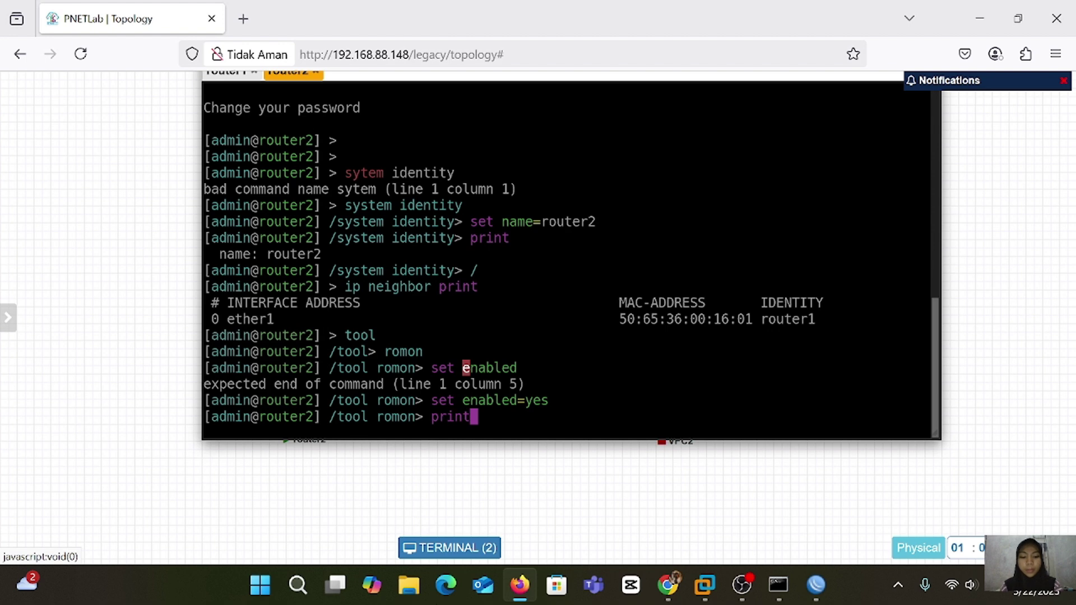
{"action": "key", "text": "Return"}
{"action": "scroll", "coordinate": [407, 212], "scroll_direction": "up", "scroll_amount": 1}
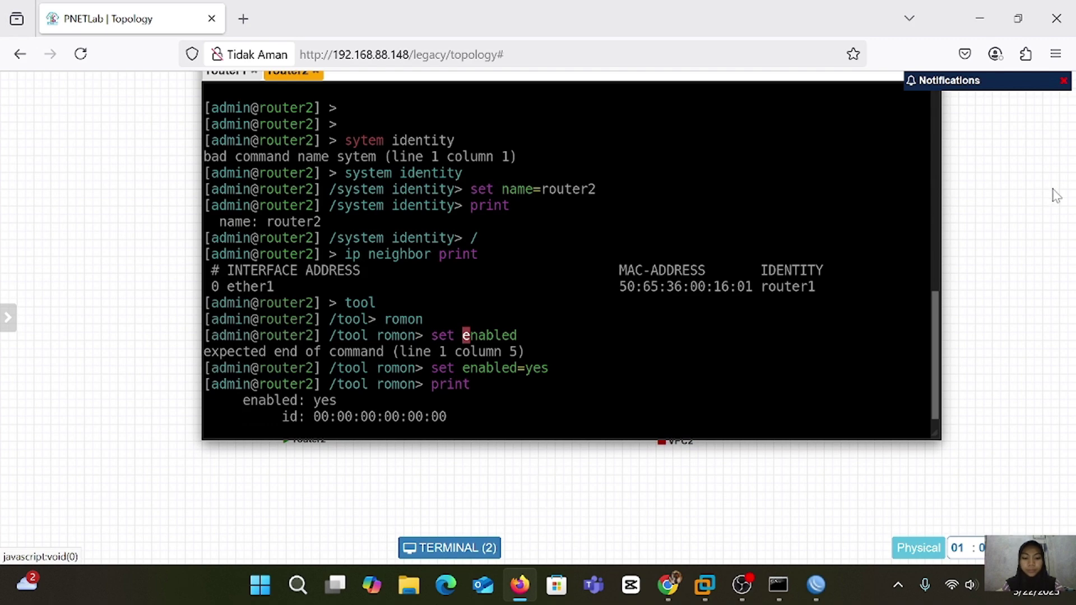
{"action": "scroll", "coordinate": [935, 335], "scroll_direction": "up", "scroll_amount": 4}
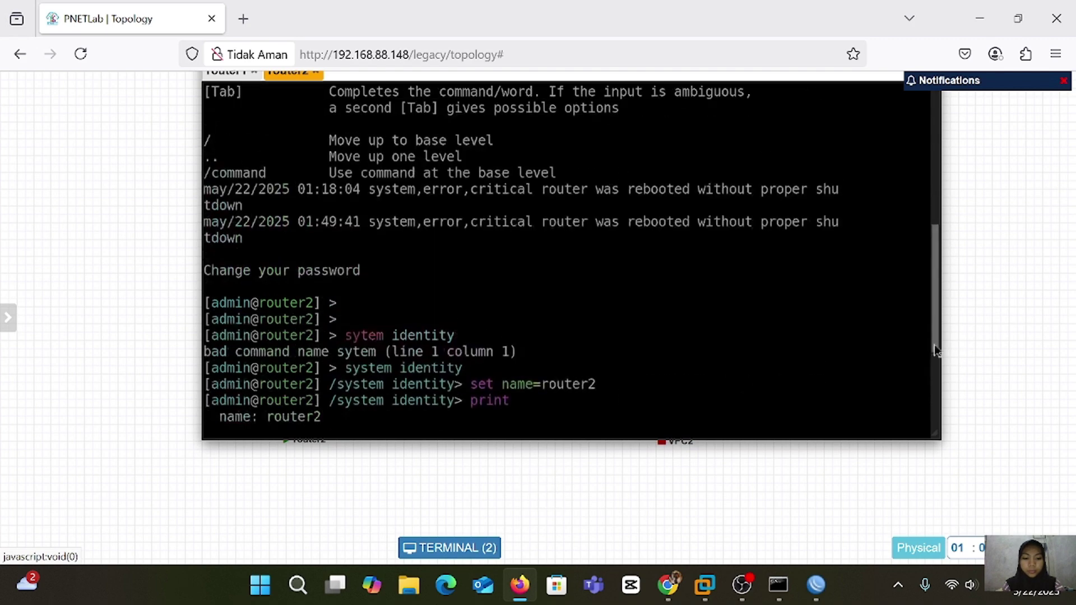
Return from router2's console to router1's WinBox session and open a new WinBox connection window
{"action": "left_click_drag", "start_coordinate": [934, 344], "coordinate": [933, 566]}
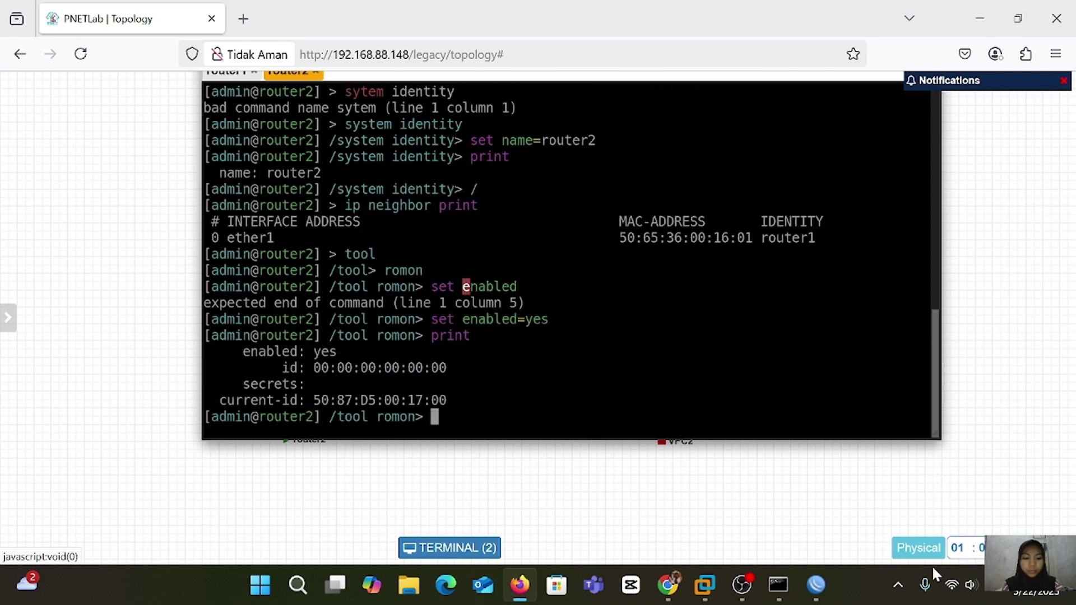
{"action": "left_click", "coordinate": [1063, 81]}
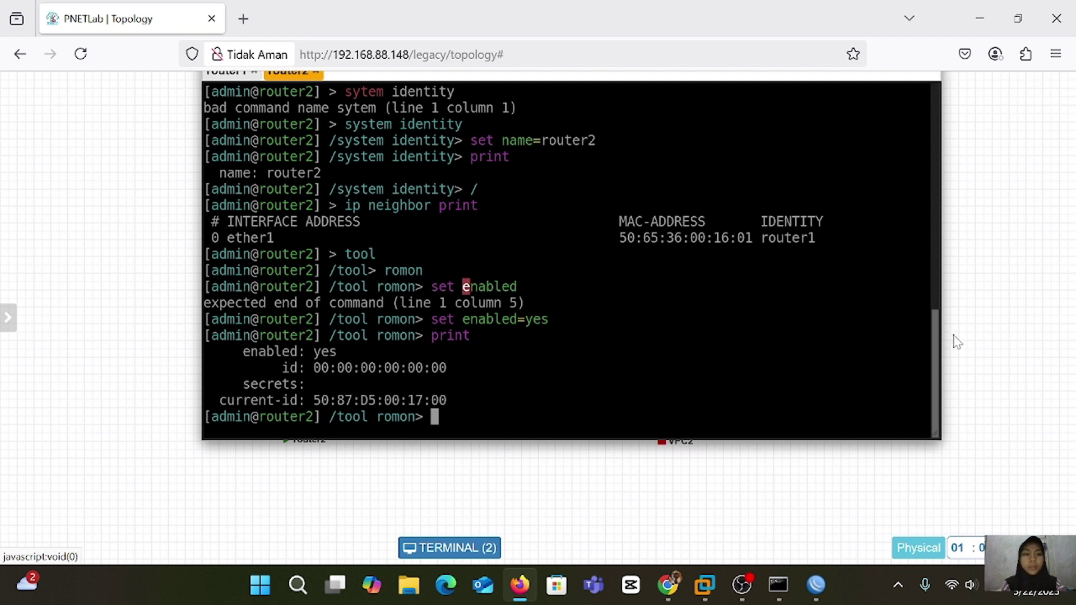
{"action": "left_click_drag", "start_coordinate": [1007, 283], "coordinate": [800, 574]}
{"action": "left_click", "coordinate": [801, 577]}
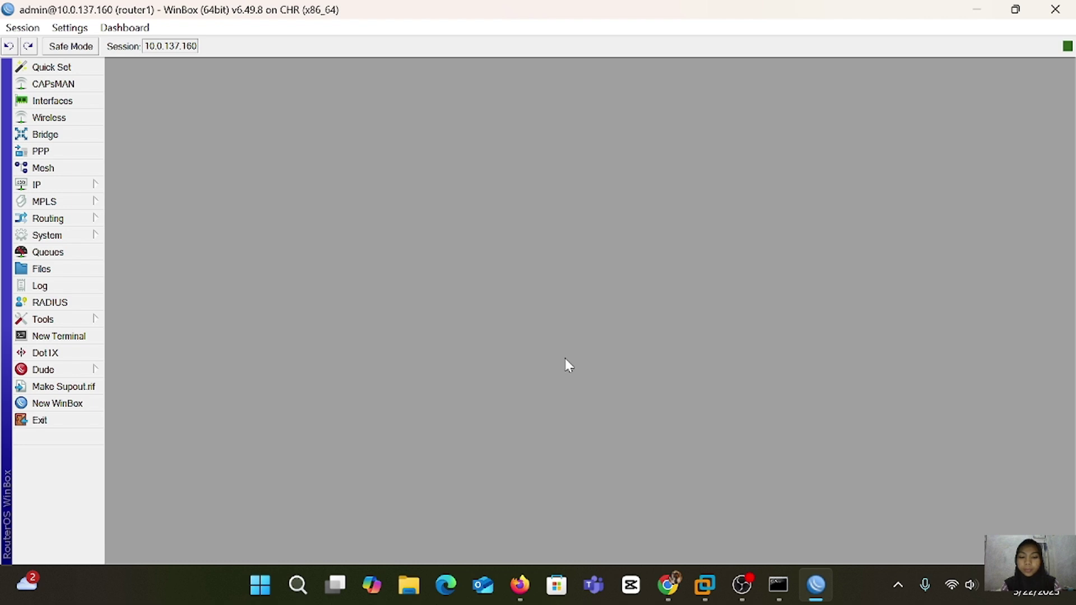
{"action": "left_click", "coordinate": [56, 405]}
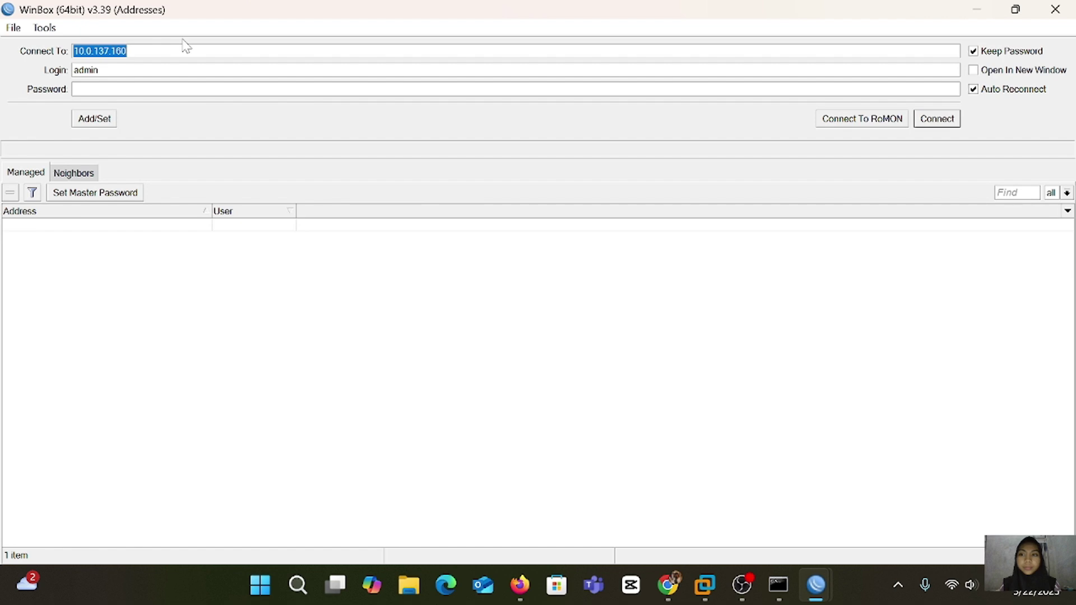
{"action": "key", "text": "End"}
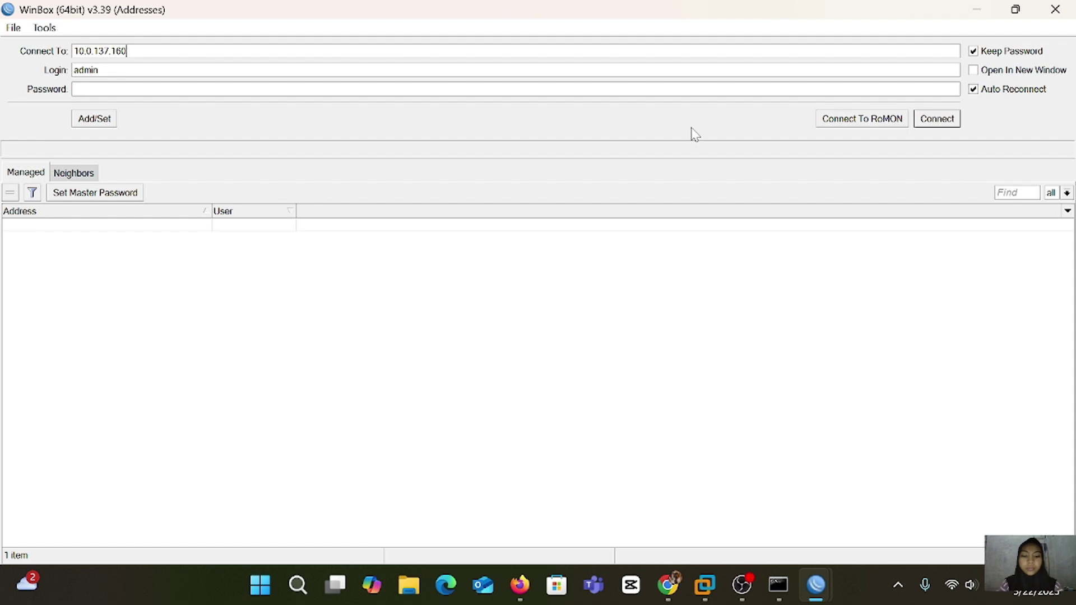
{"action": "mouse_move", "coordinate": [560, 557]}
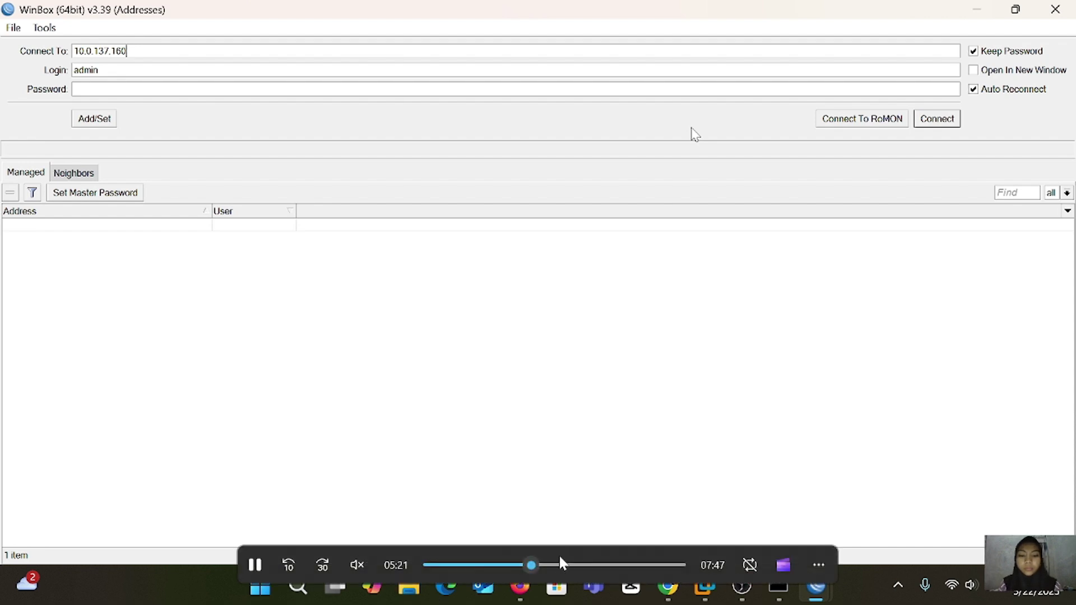
{"action": "left_click_drag", "start_coordinate": [534, 565], "coordinate": [540, 565]}
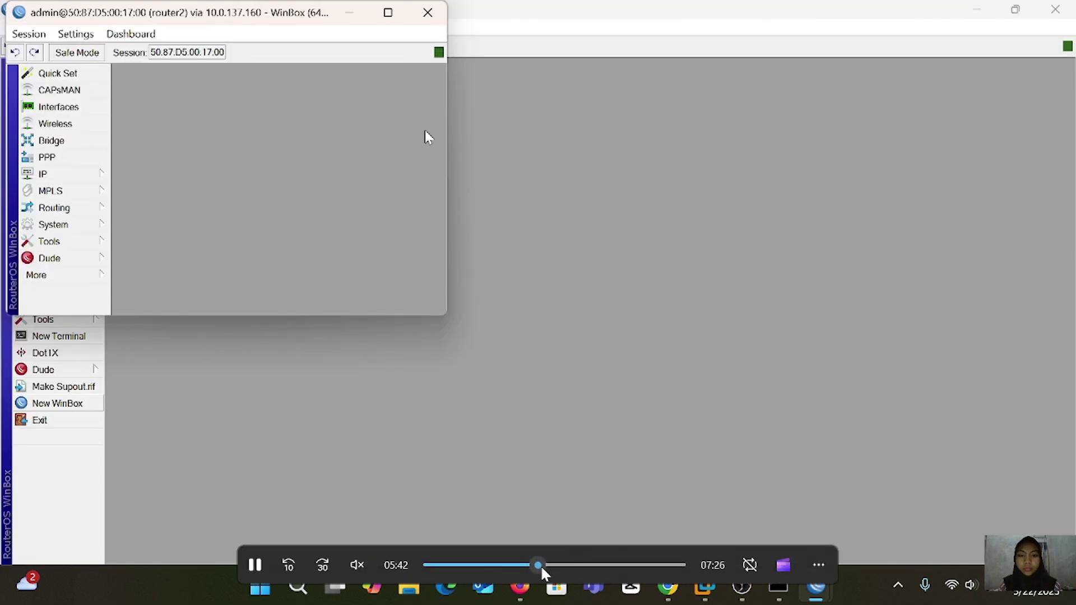
{"action": "left_click", "coordinate": [537, 566]}
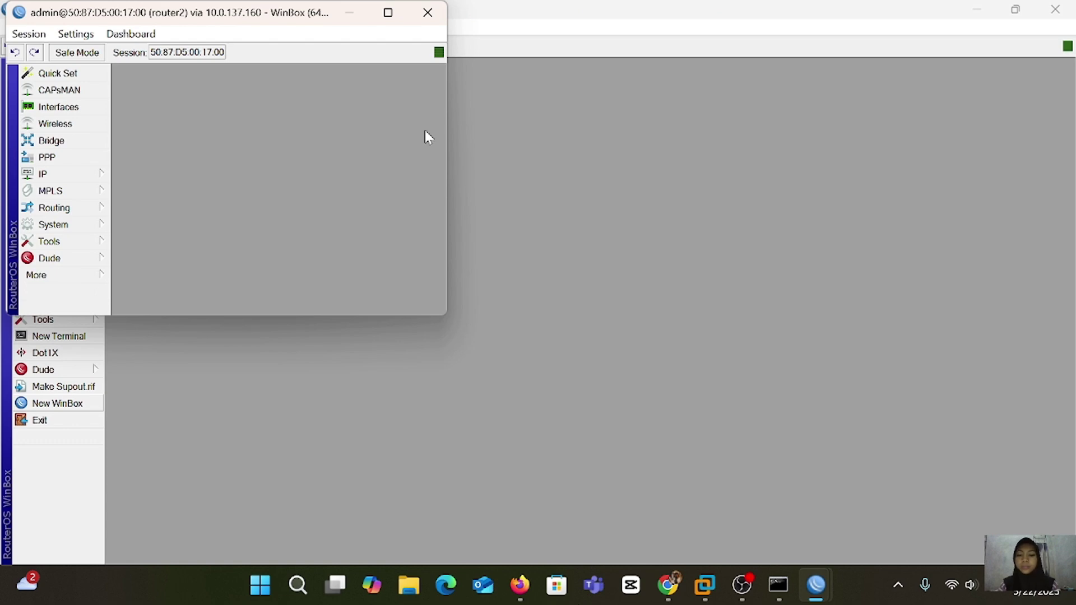
Maximize router2's WinBox session and open its IP address list
{"action": "left_click", "coordinate": [388, 12]}
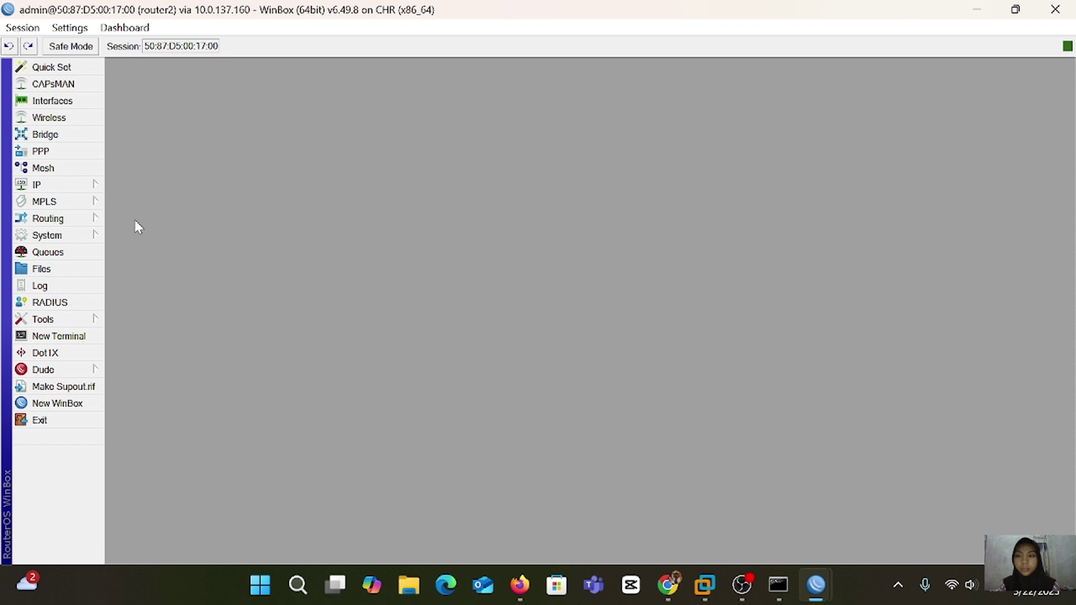
{"action": "left_click", "coordinate": [52, 186]}
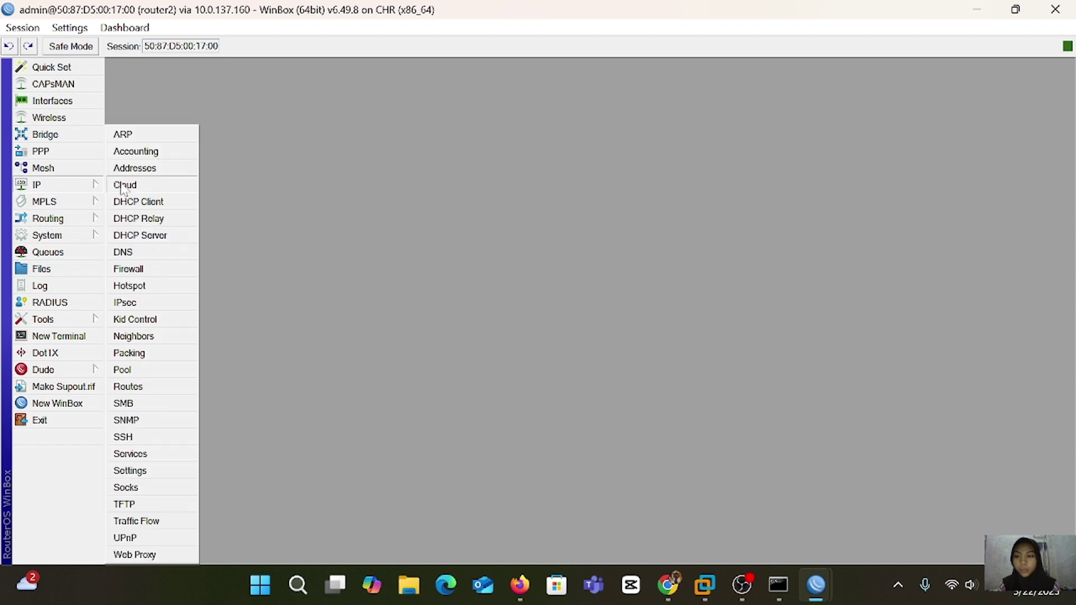
{"action": "left_click", "coordinate": [149, 168]}
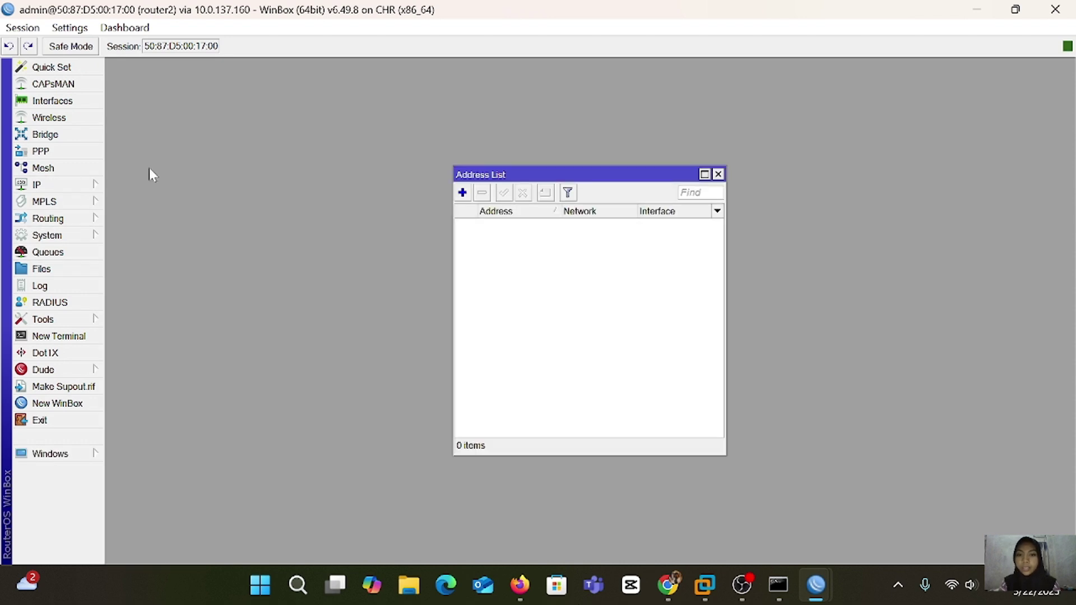
Add the IP address 192.168.1.1/24 to router2's interface ether3
{"action": "left_click", "coordinate": [463, 194]}
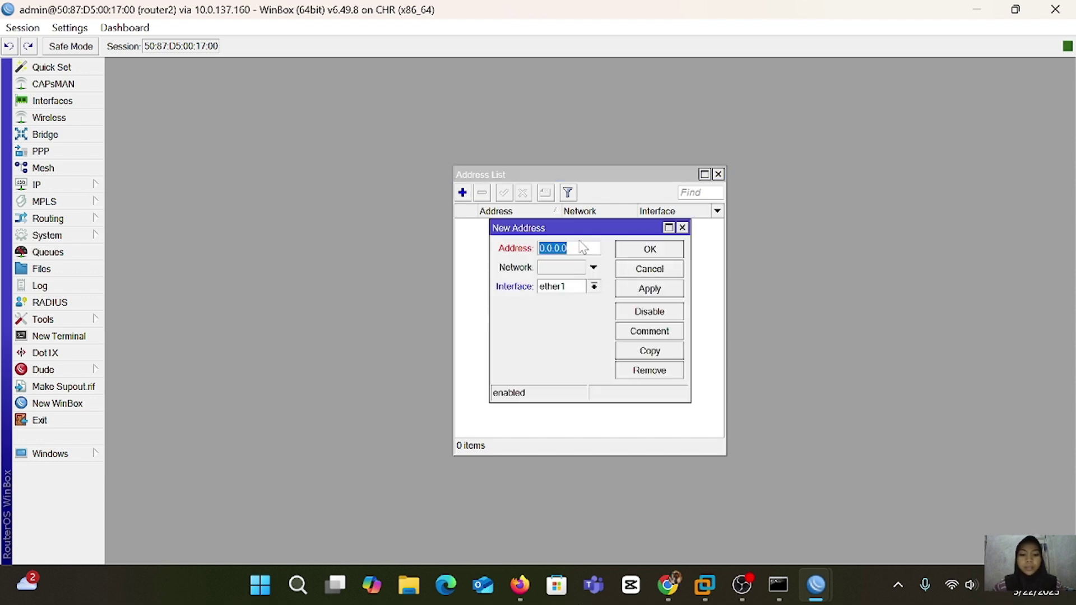
{"action": "key", "text": "BackSpace"}
{"action": "type", "text": "192"}
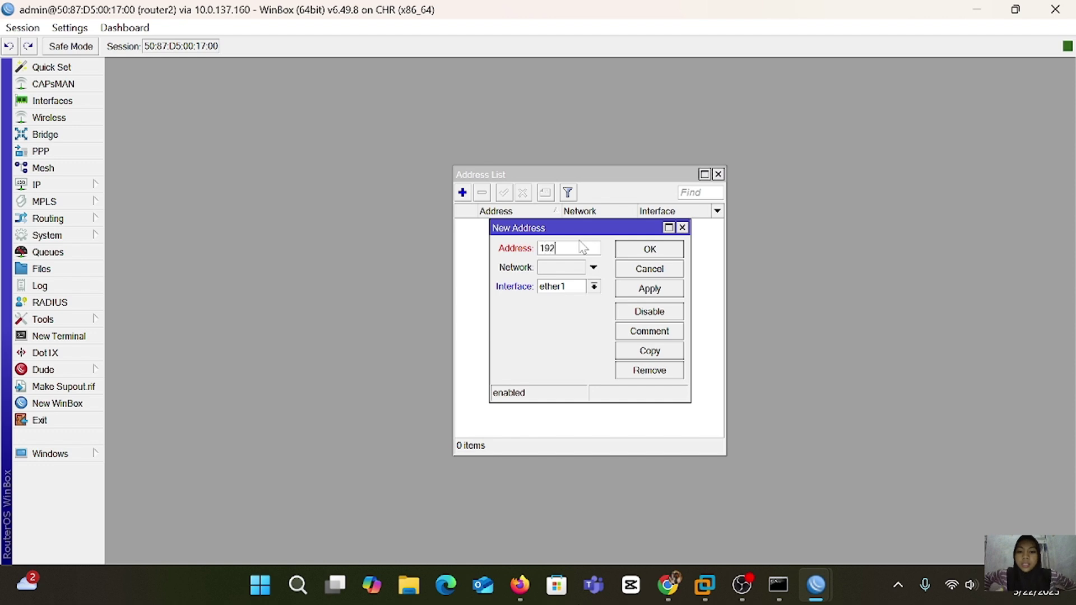
{"action": "type", "text": ".1"}
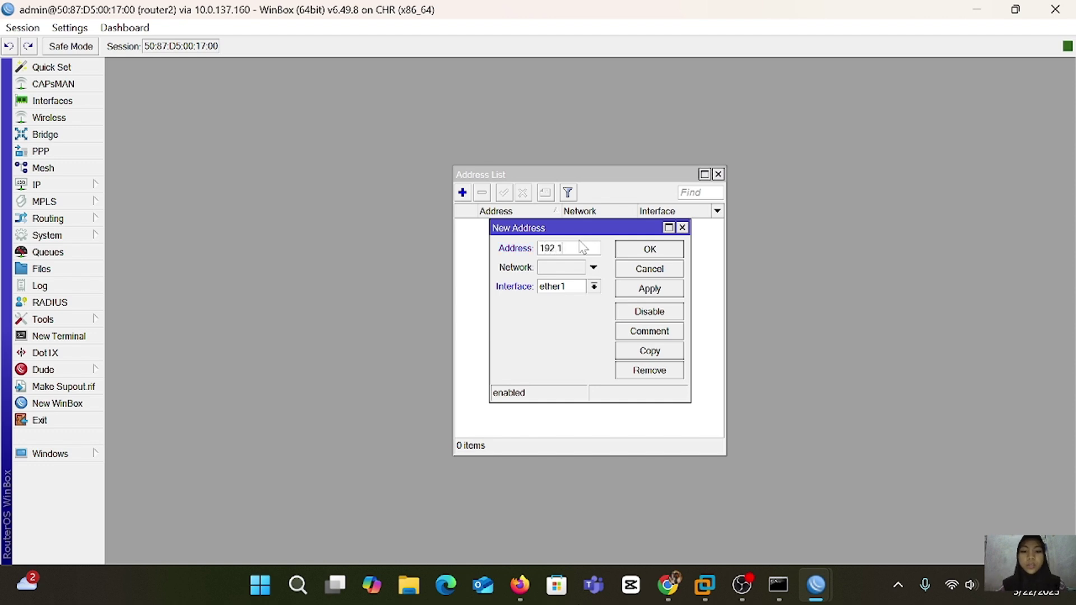
{"action": "type", "text": "5"}
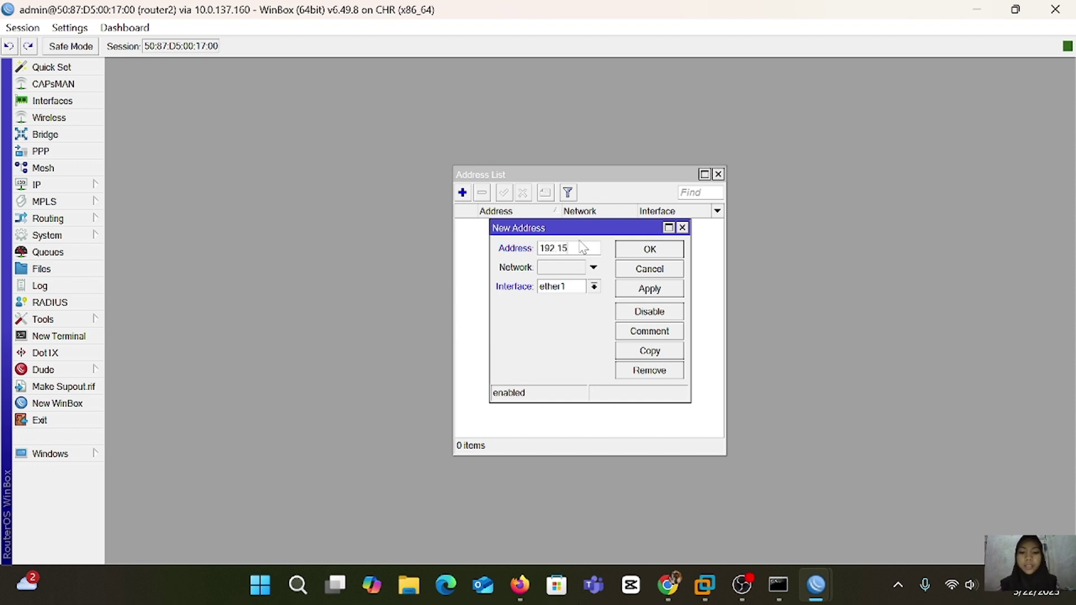
{"action": "type", "text": "8"}
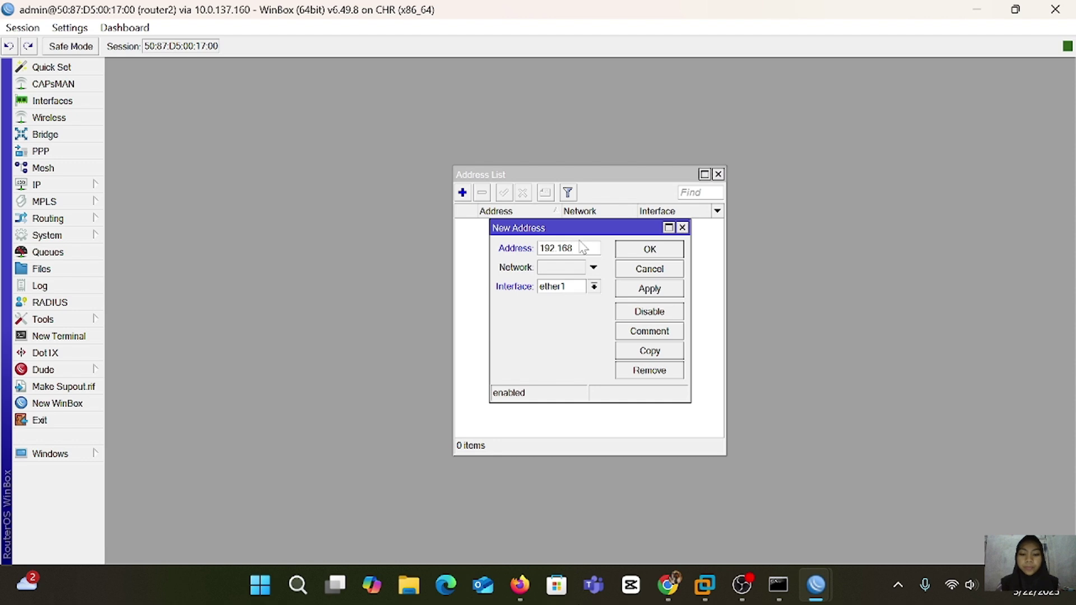
{"action": "type", "text": ".1.1/24"}
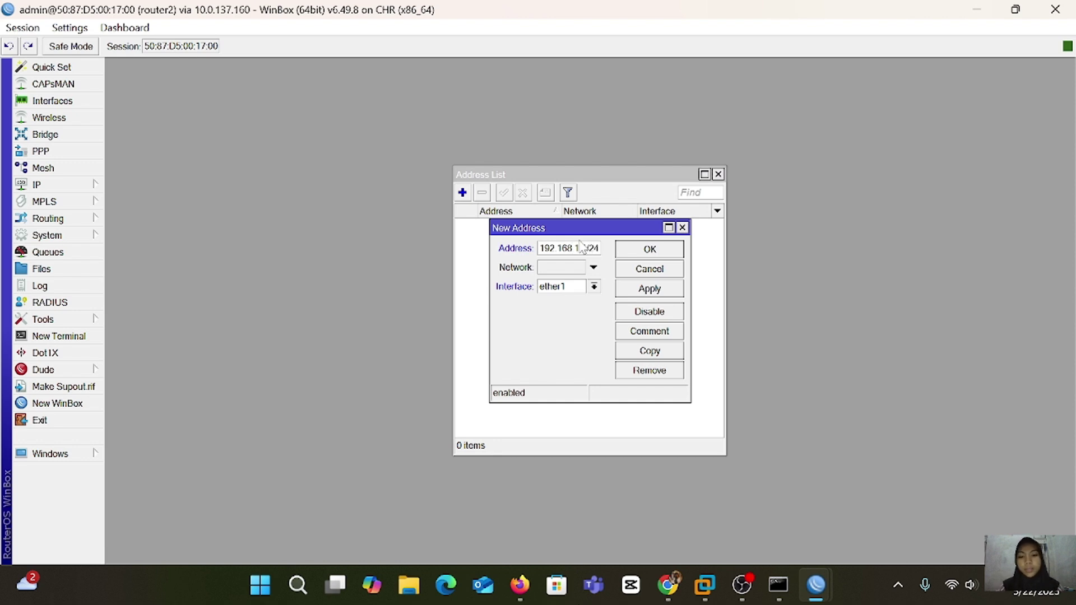
{"action": "left_click", "coordinate": [594, 287]}
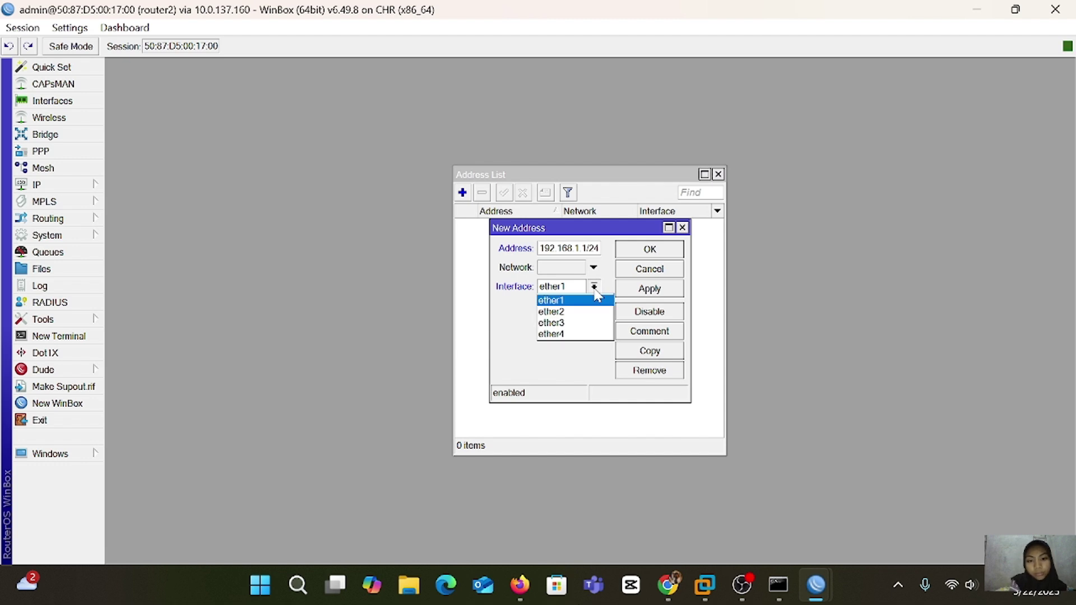
{"action": "left_click", "coordinate": [575, 324]}
{"action": "key", "text": "Escape"}
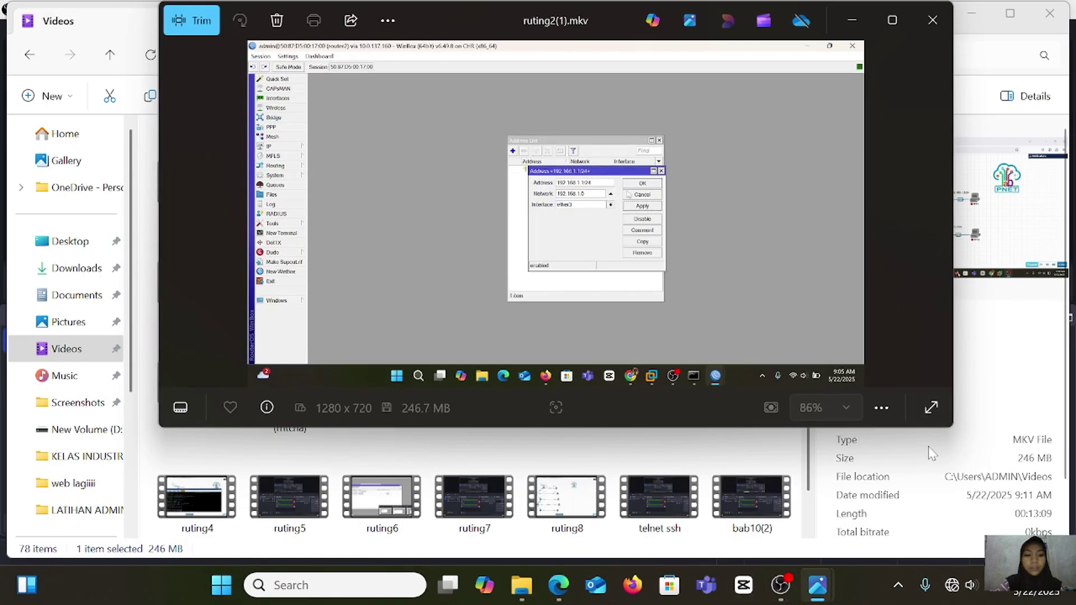
{"action": "left_click", "coordinate": [932, 409]}
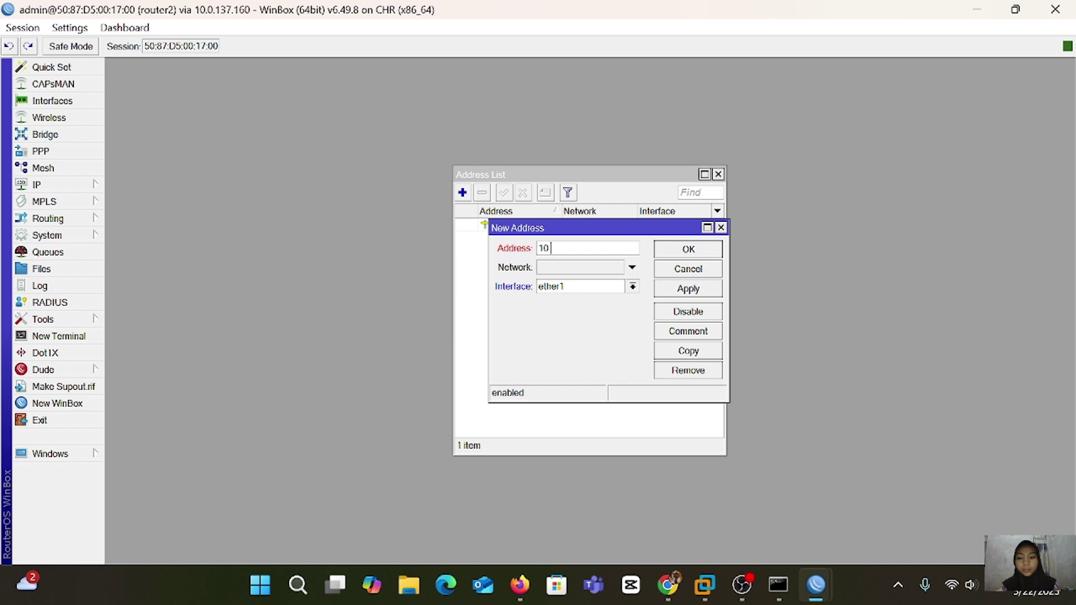
Add the IP address 10.10.10.1/24 to router2's interface ether2
{"action": "type", "text": ".10"}
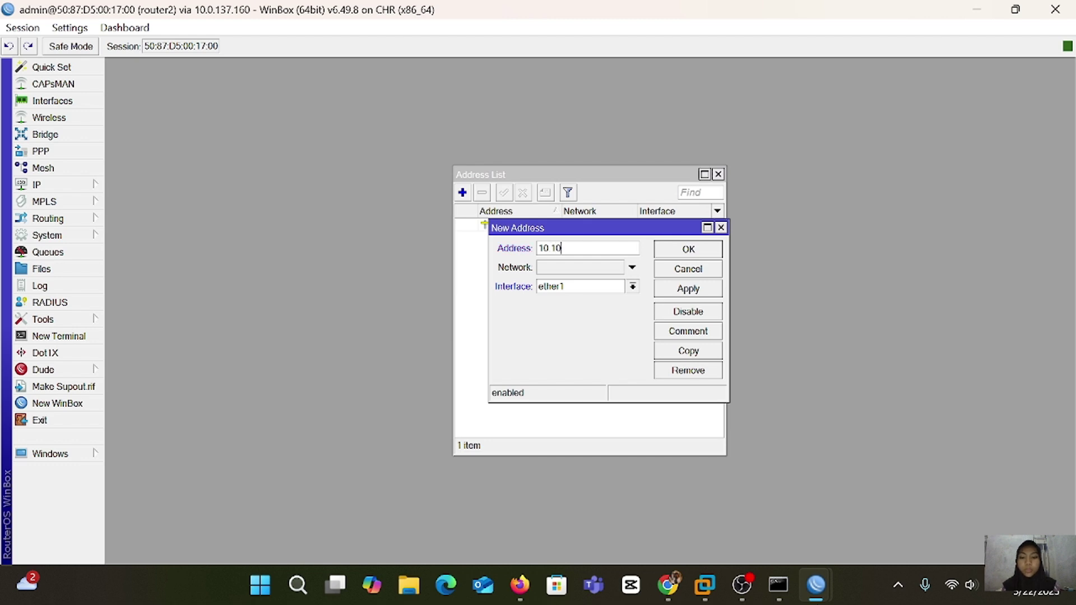
{"action": "type", "text": ".10.1/24"}
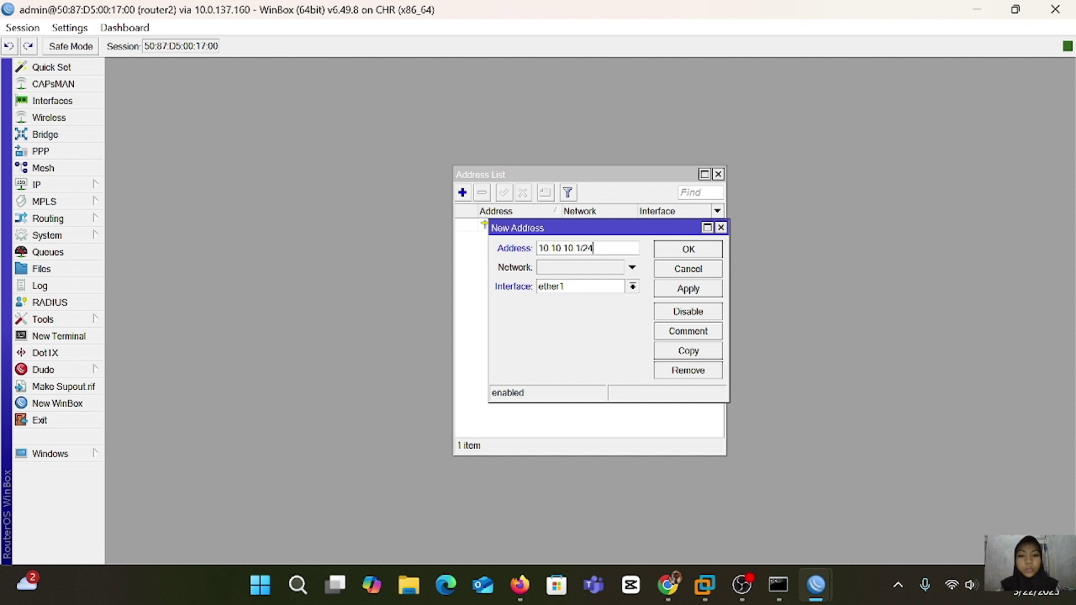
{"action": "left_click", "coordinate": [632, 287]}
{"action": "left_click", "coordinate": [610, 312]}
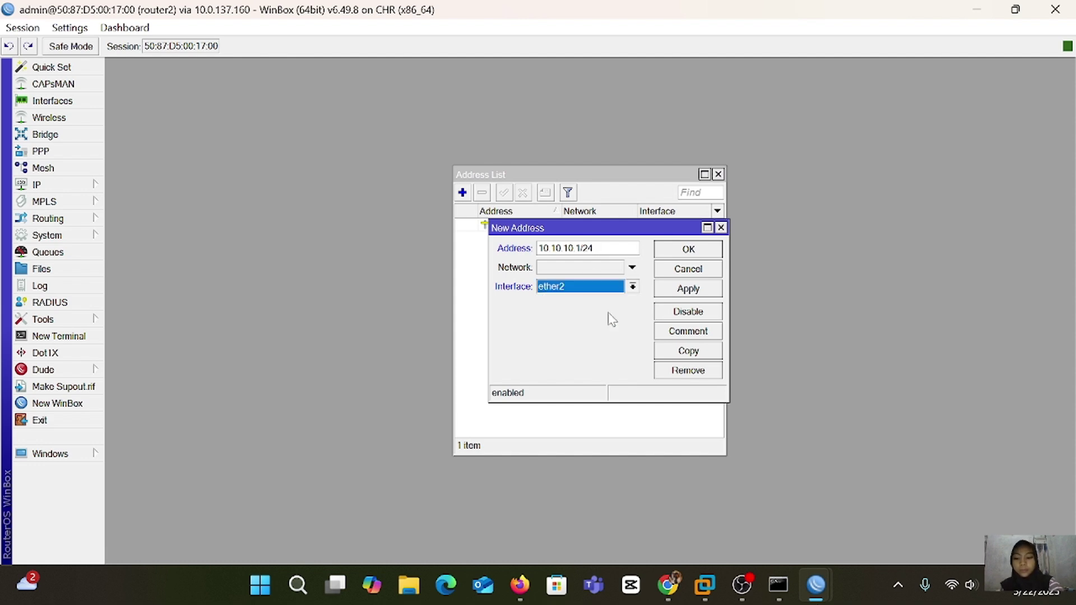
{"action": "left_click", "coordinate": [689, 290]}
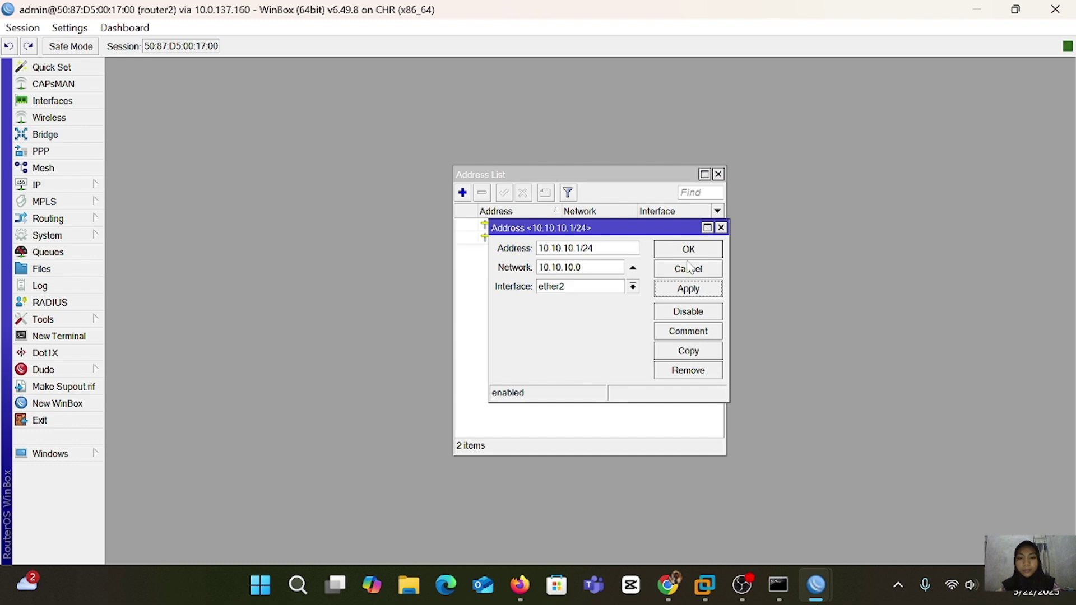
{"action": "left_click", "coordinate": [688, 249]}
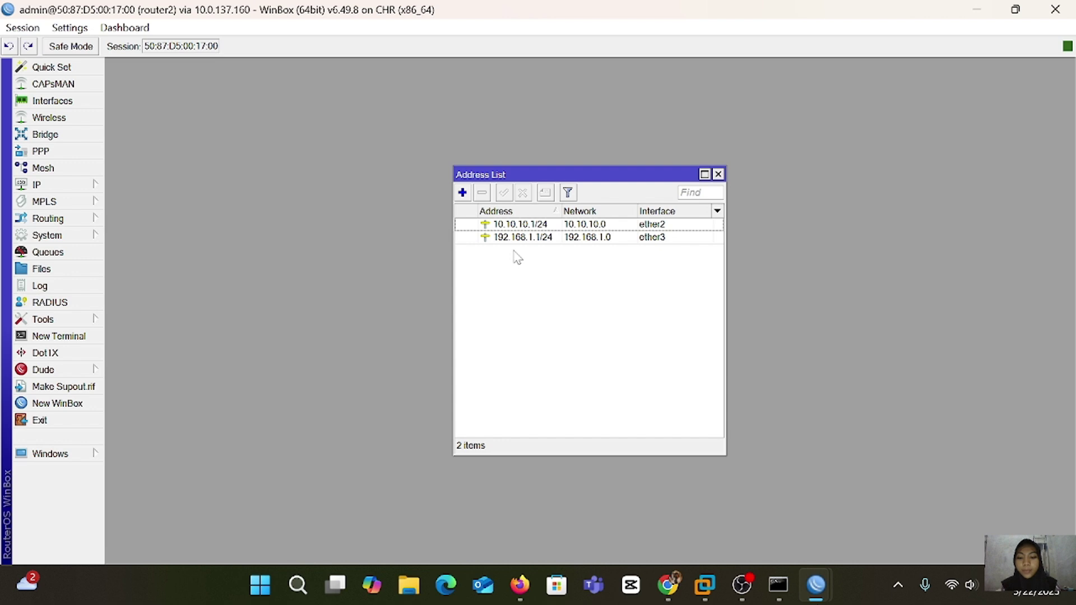
{"action": "left_click", "coordinate": [462, 192]}
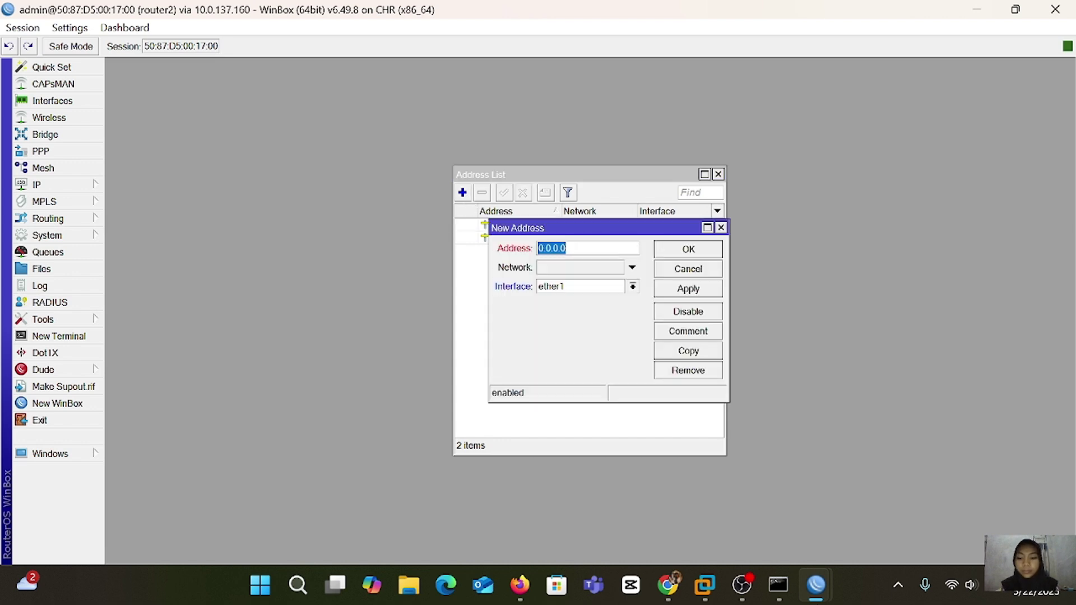
{"action": "left_click", "coordinate": [721, 228]}
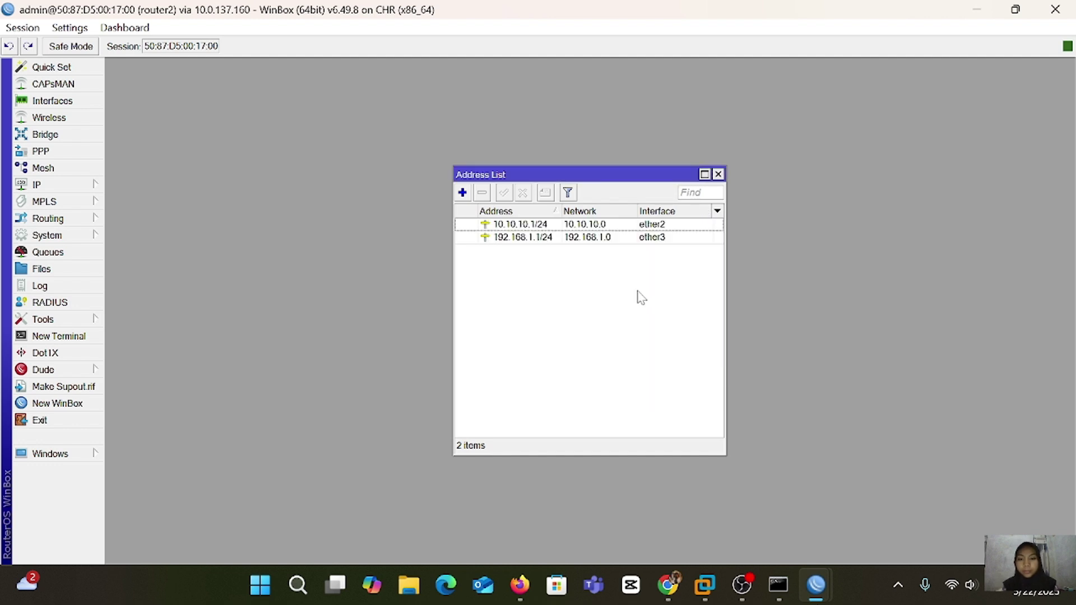
{"action": "left_click", "coordinate": [718, 175]}
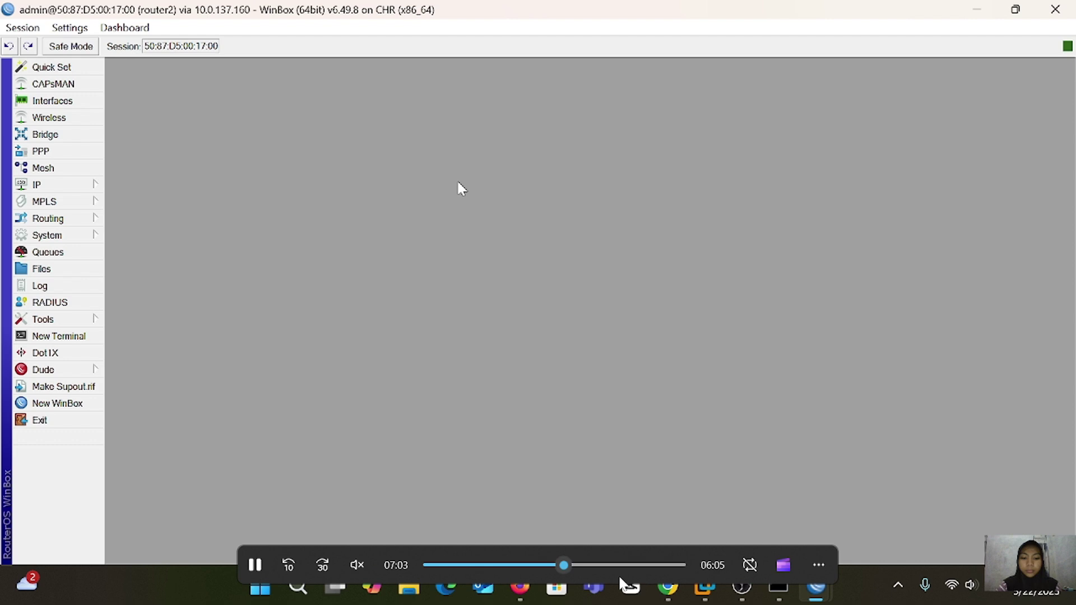
{"action": "left_click", "coordinate": [575, 567]}
{"action": "left_click", "coordinate": [583, 572]}
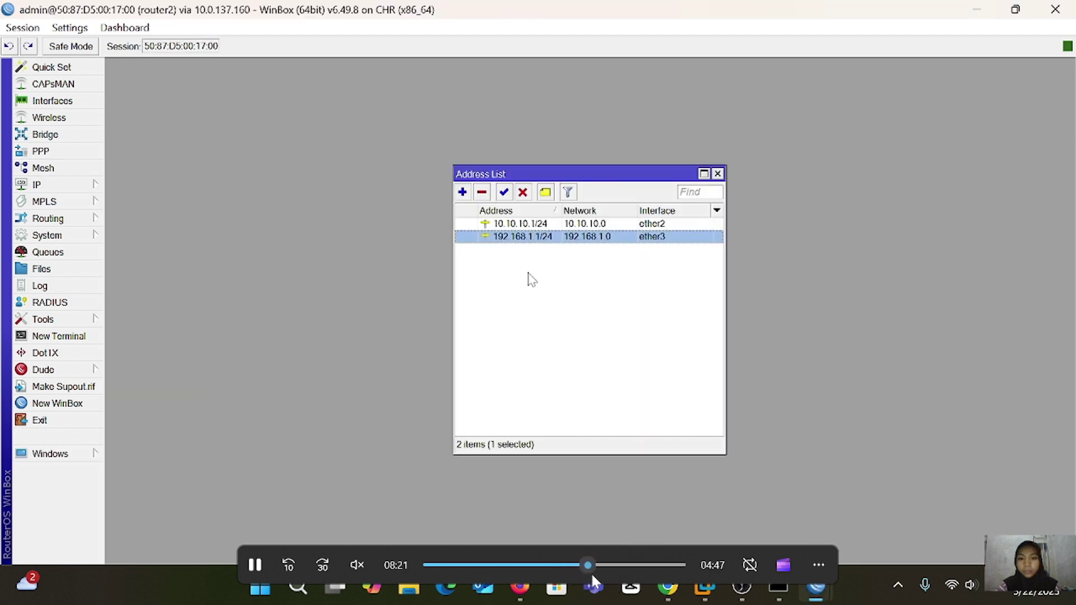
{"action": "left_click", "coordinate": [593, 573]}
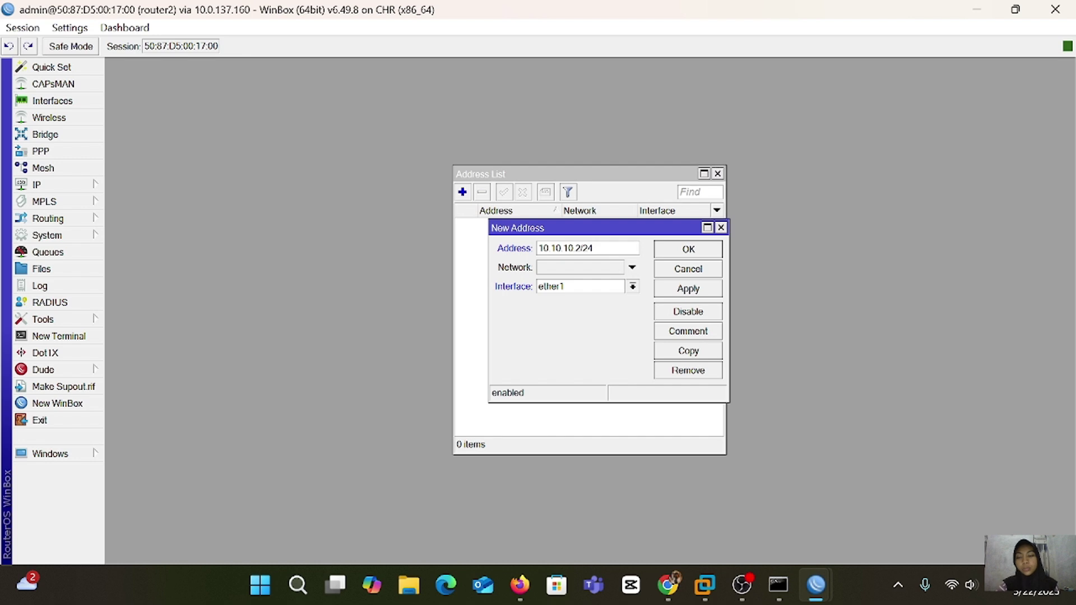
Add the IP address 10.10.10.2/24 to router2 with ether1 as its interface
{"action": "left_click", "coordinate": [633, 287]}
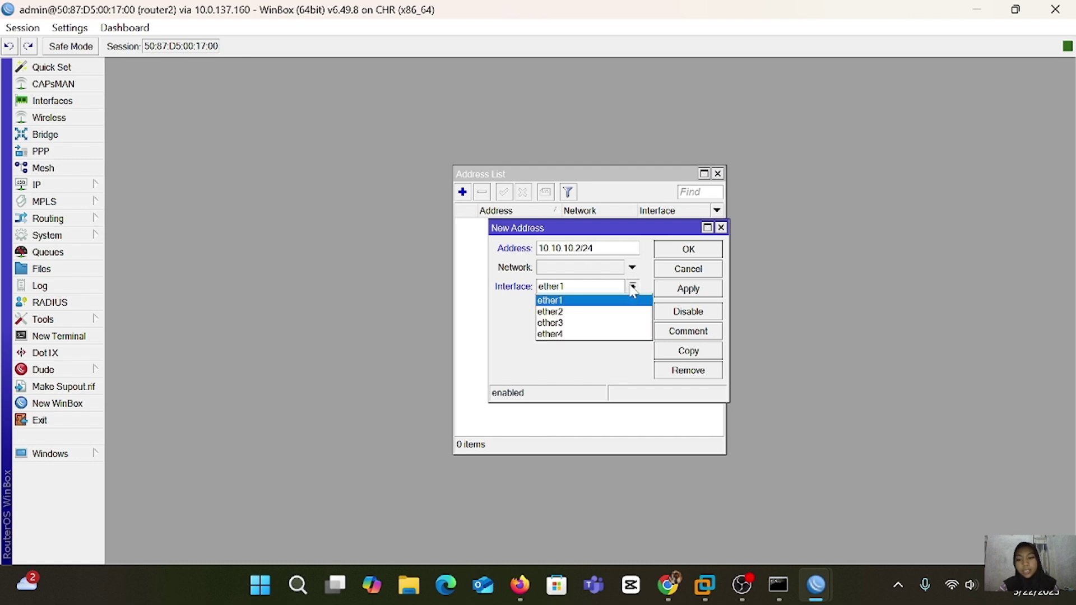
{"action": "left_click", "coordinate": [695, 293]}
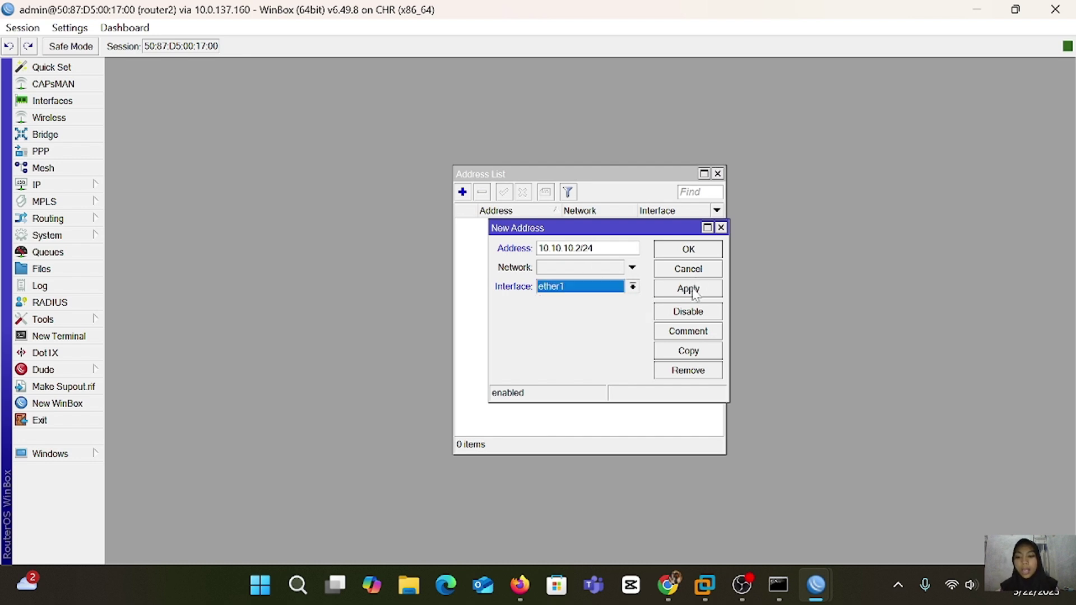
{"action": "left_click", "coordinate": [688, 250]}
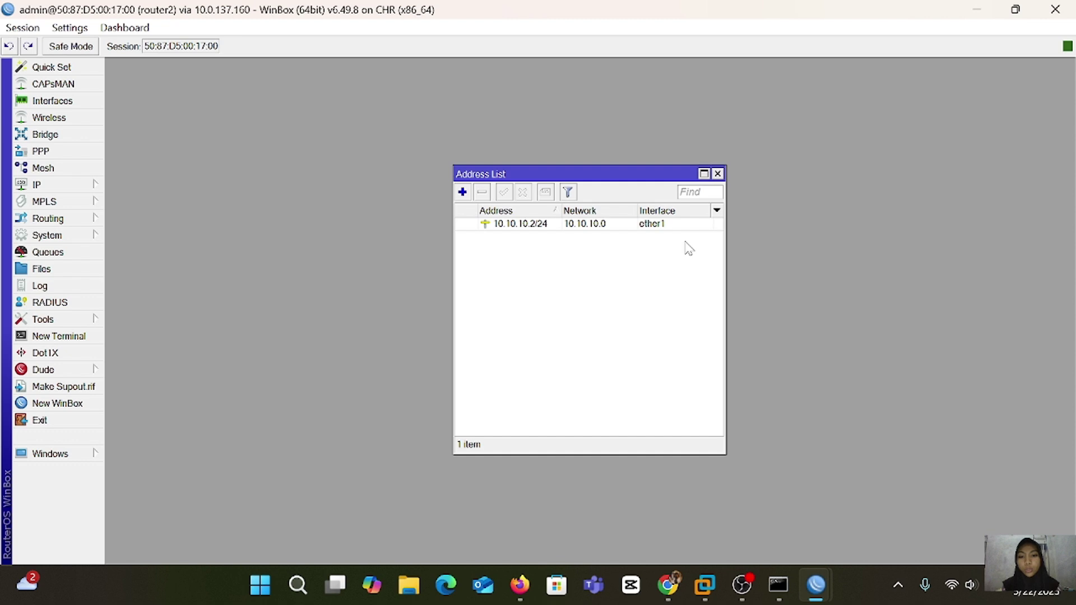
Add the IP address 192.168.2.1/24 to router2 with ether2 as its interface
{"action": "left_click", "coordinate": [463, 192]}
{"action": "key", "text": "BackSpace"}
{"action": "type", "text": "19"}
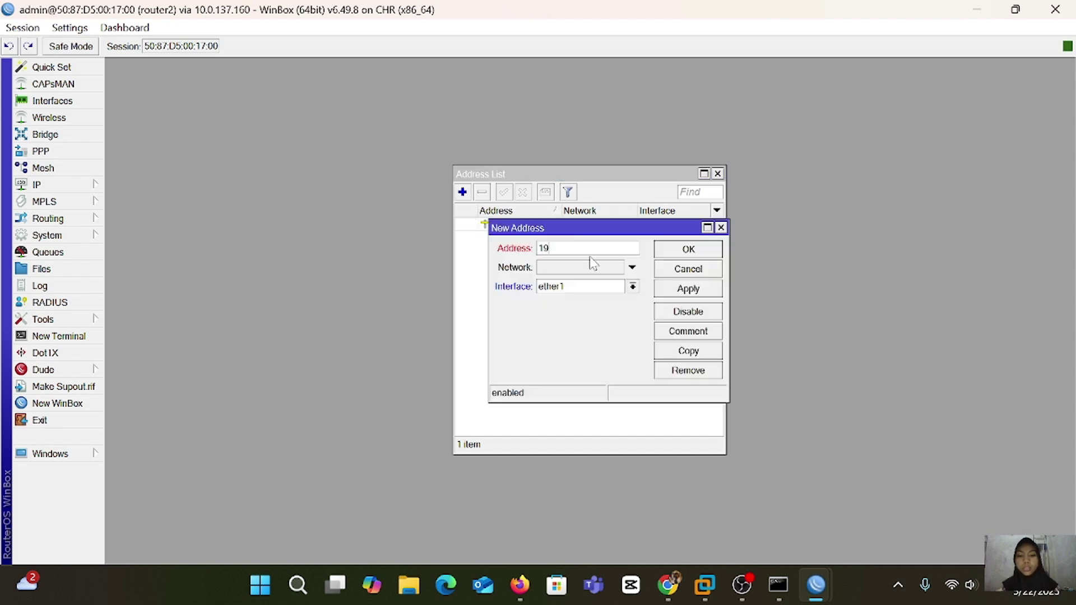
{"action": "type", "text": "2.168"}
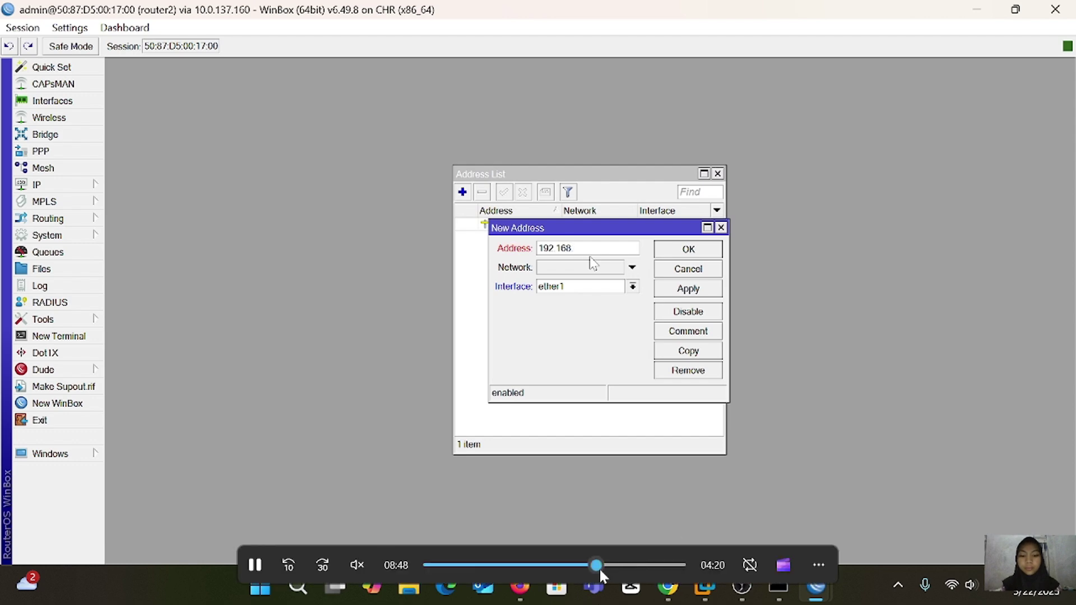
{"action": "left_click", "coordinate": [615, 566]}
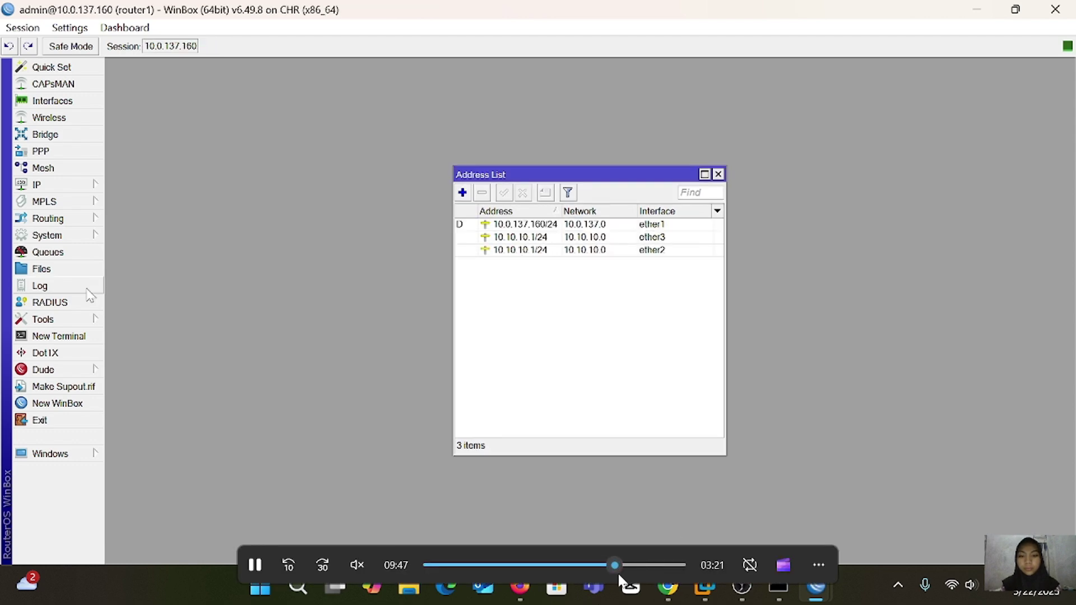
{"action": "left_click", "coordinate": [627, 579]}
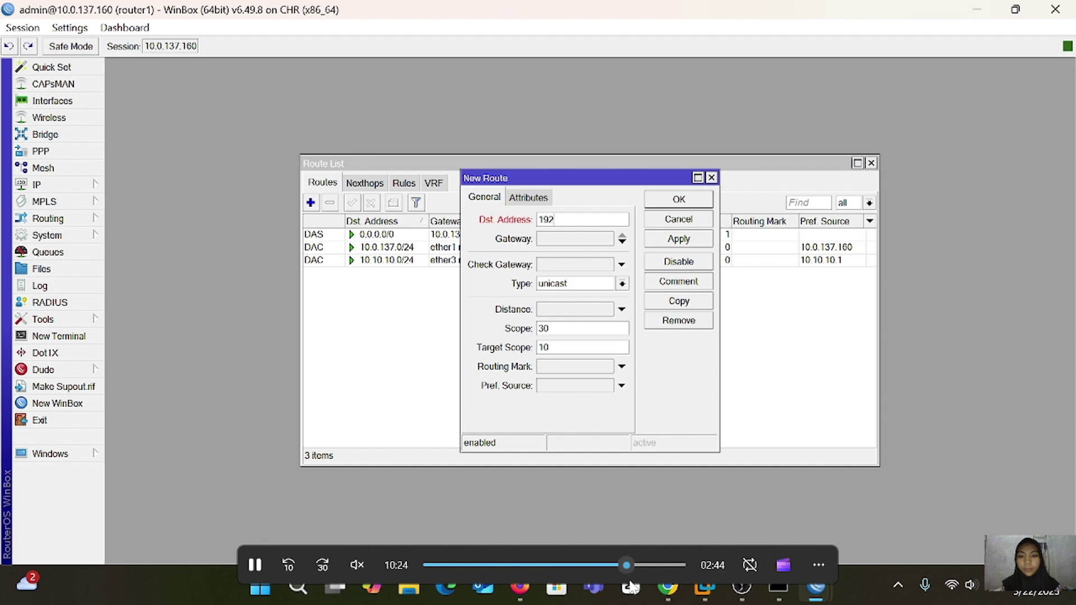
{"action": "left_click", "coordinate": [621, 565]}
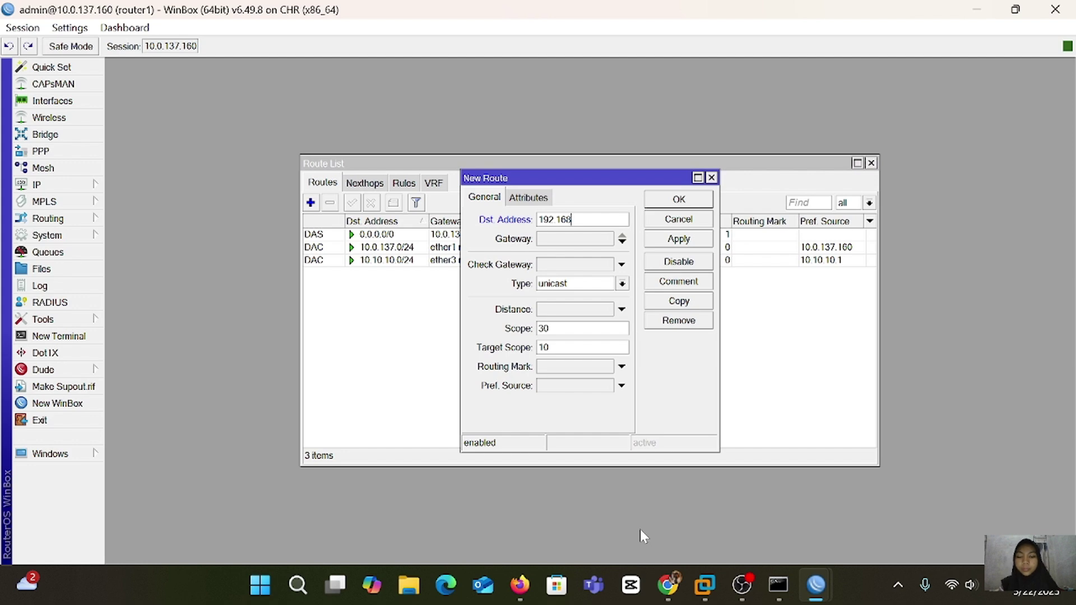
Add a static route on router1 to destination 192.168.2.0/24 through gateway 10.10.10.2
{"action": "type", "text": ".2.0"}
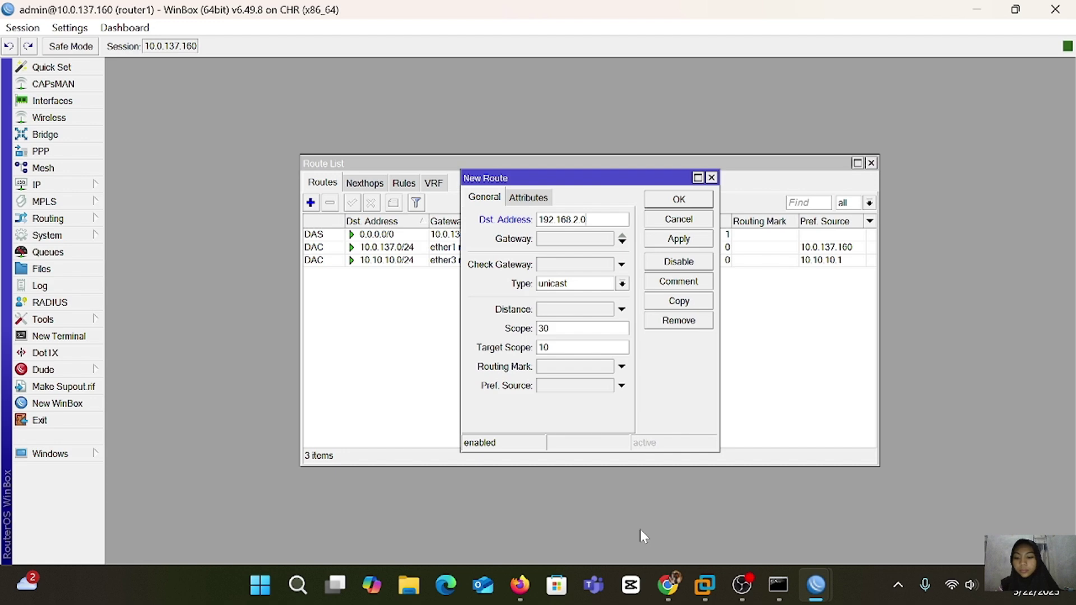
{"action": "type", "text": "/24"}
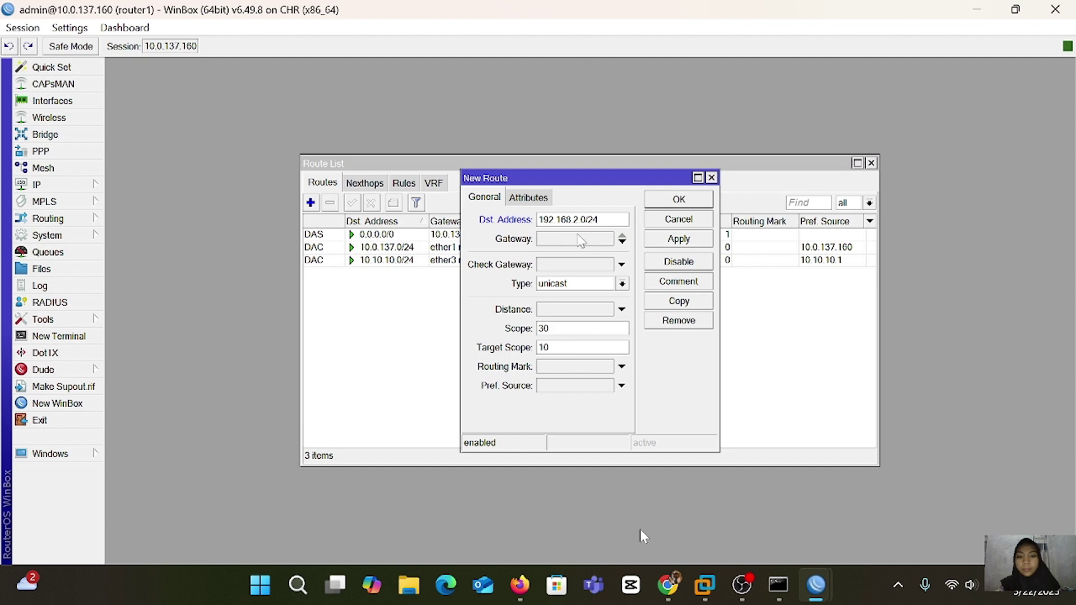
{"action": "left_click", "coordinate": [571, 240]}
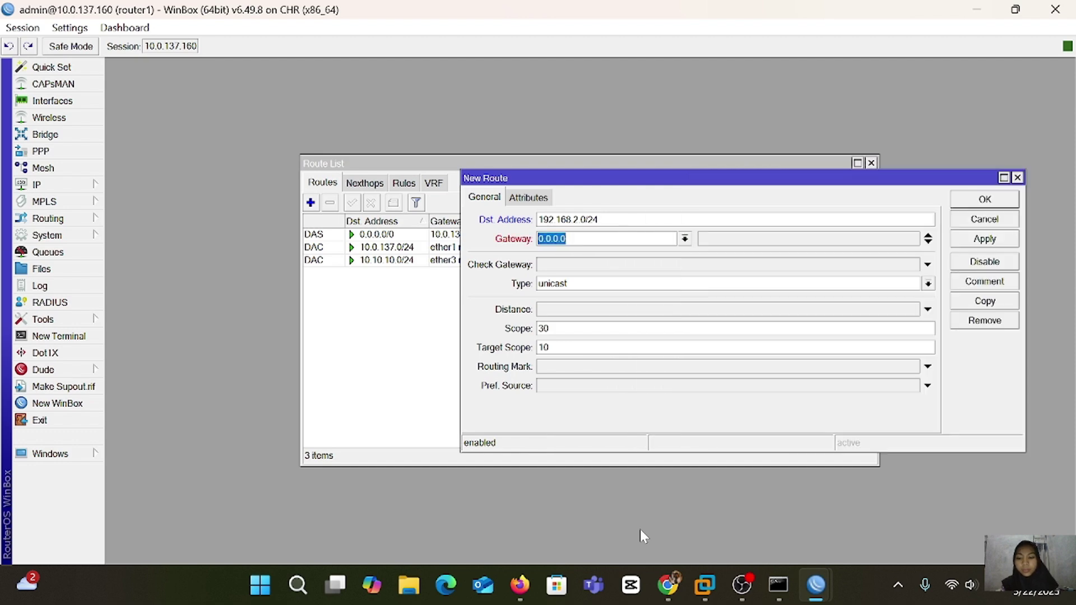
{"action": "key", "text": "BackSpace"}
{"action": "type", "text": "10."}
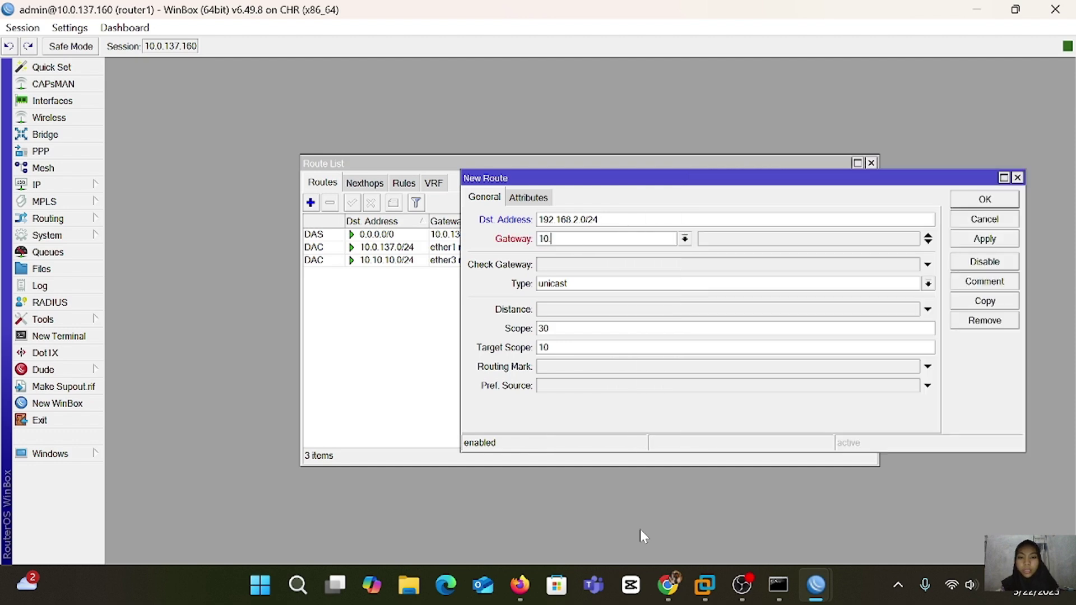
{"action": "type", "text": "10.10.2"}
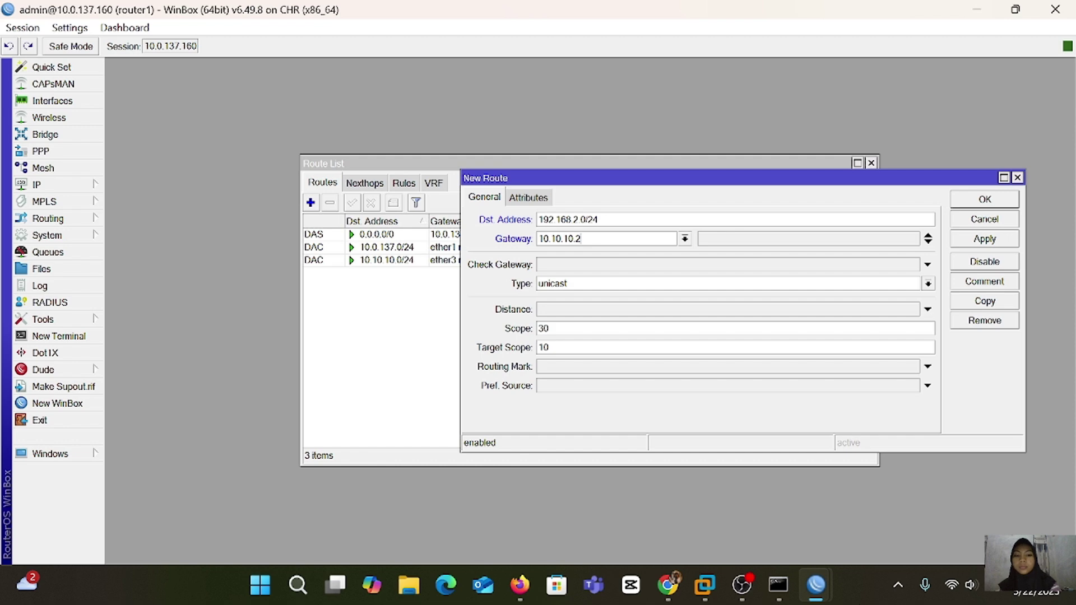
{"action": "left_click", "coordinate": [970, 247]}
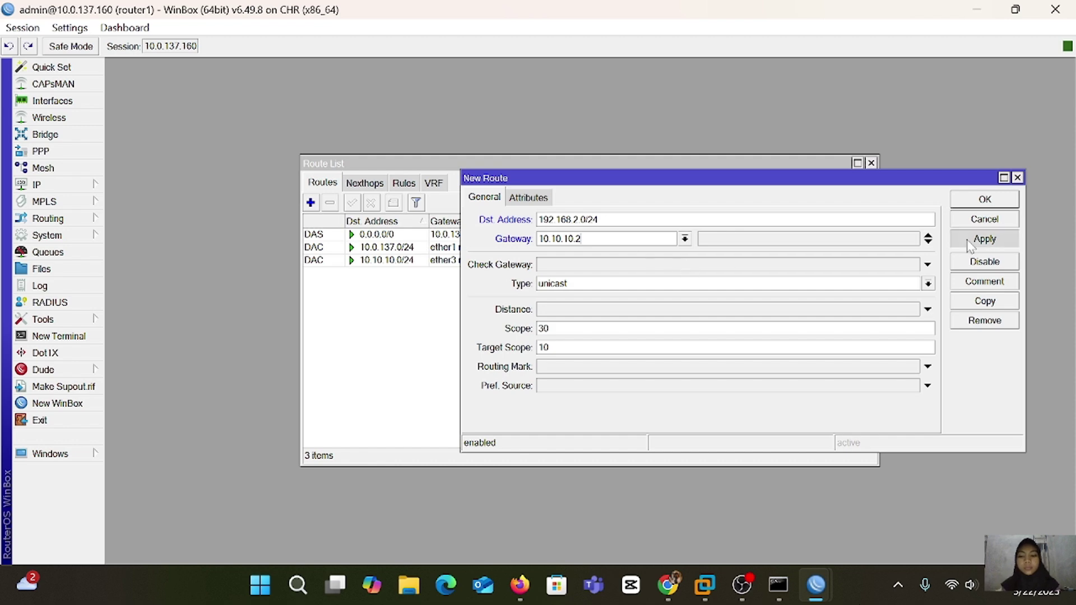
{"action": "left_click", "coordinate": [985, 199]}
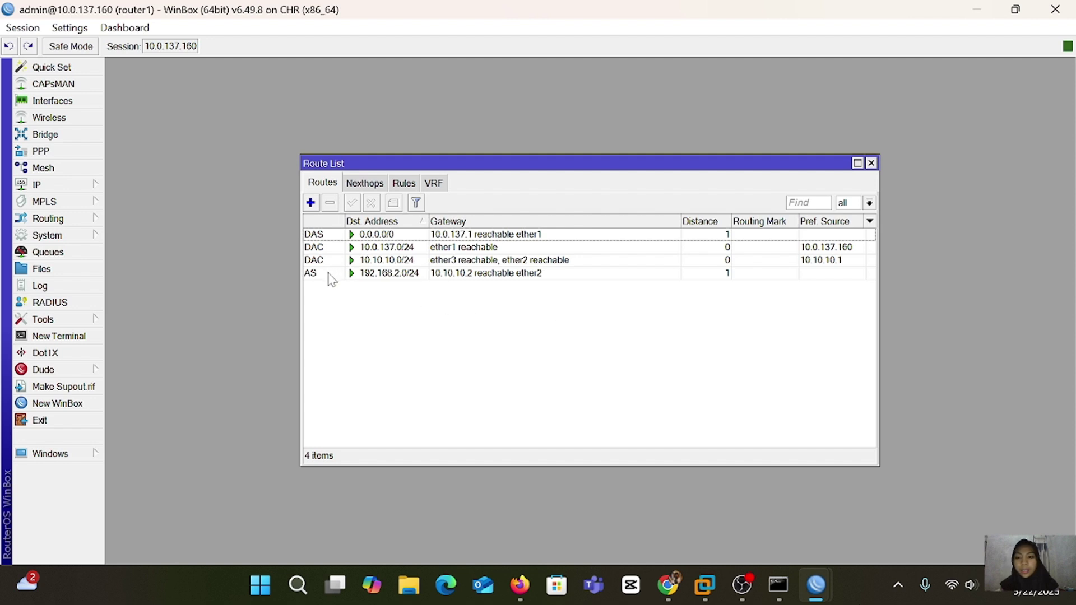
Switch to router2's WinBox session and open its IP route list
{"action": "mouse_move", "coordinate": [820, 586]}
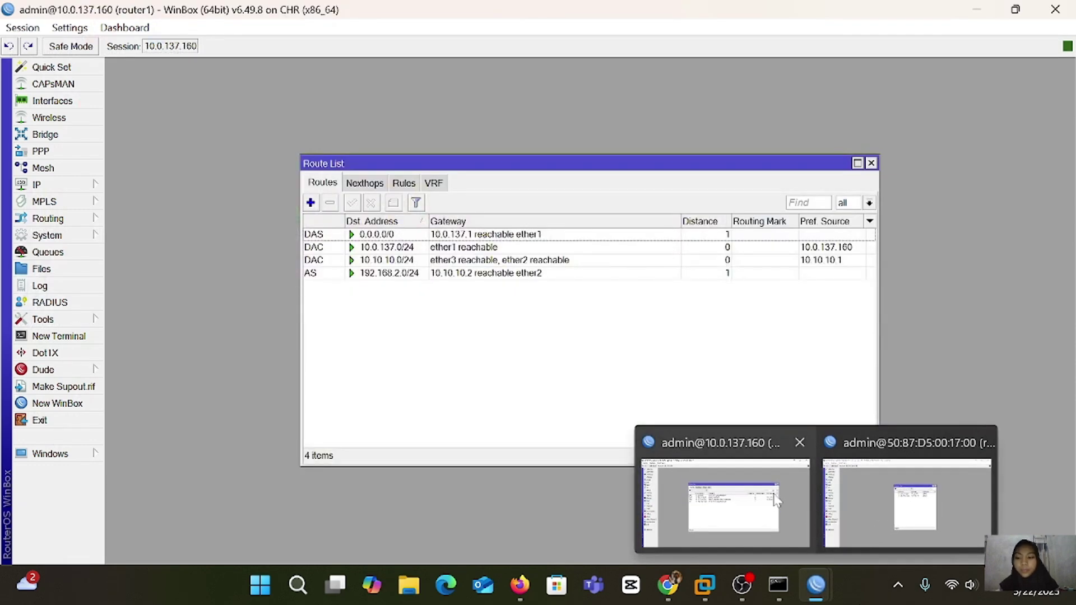
{"action": "mouse_move", "coordinate": [854, 492]}
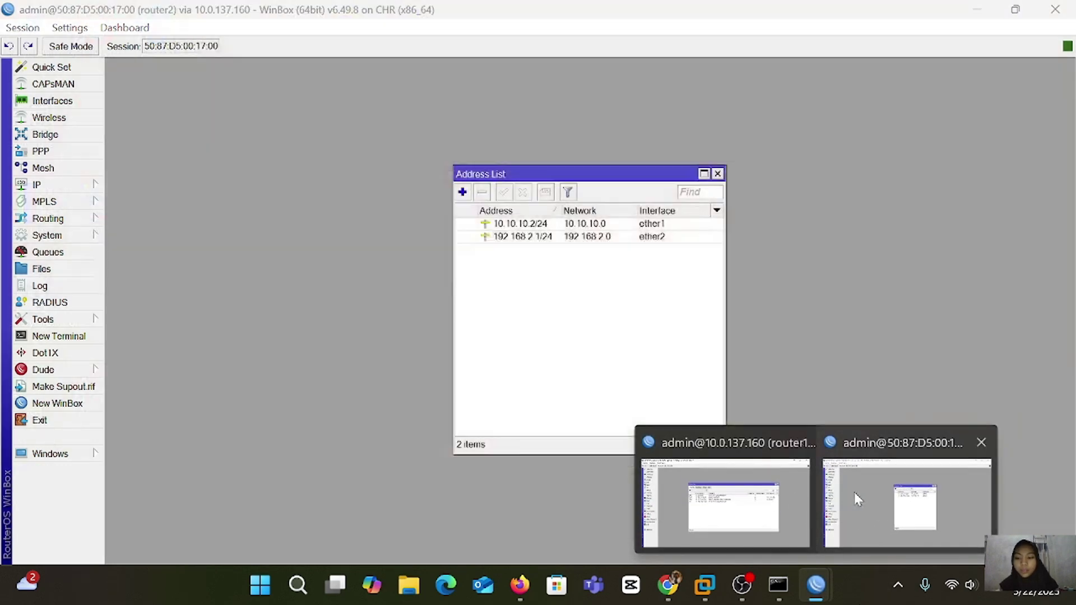
{"action": "left_click", "coordinate": [901, 494]}
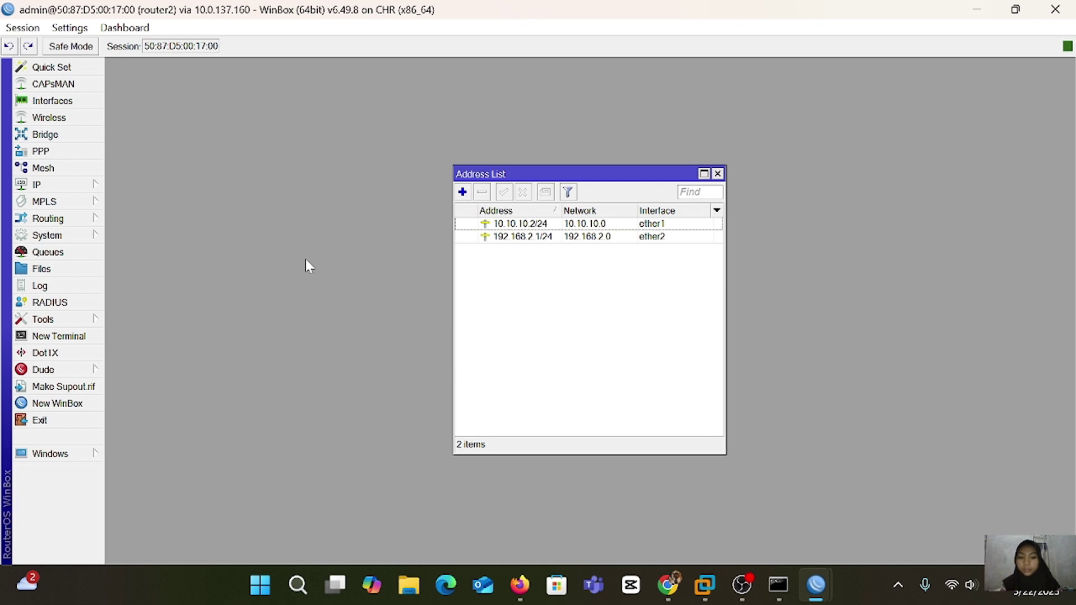
{"action": "left_click", "coordinate": [81, 189]}
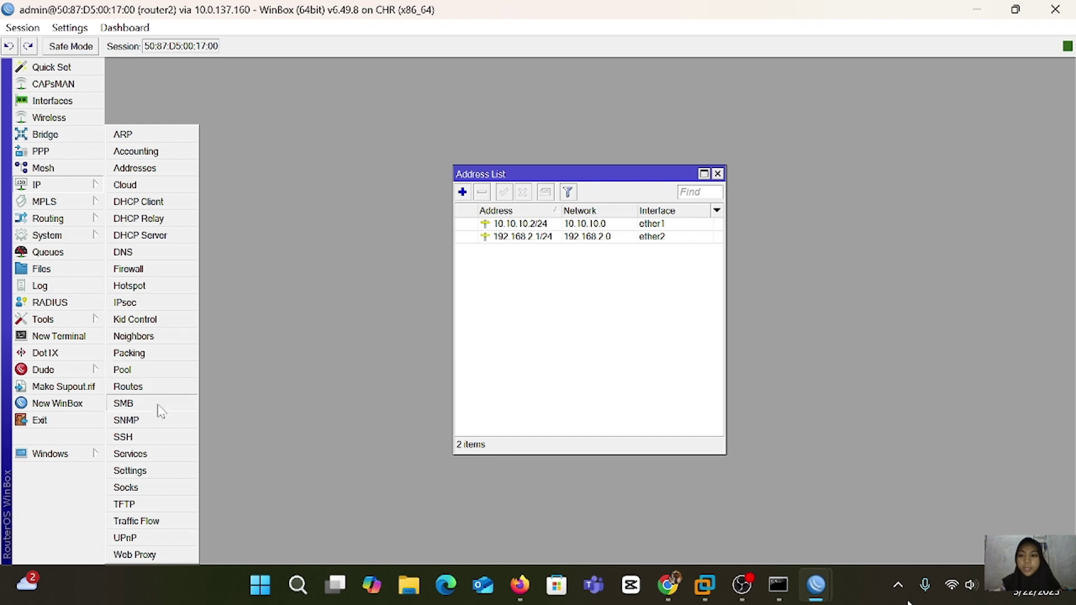
{"action": "left_click", "coordinate": [127, 387]}
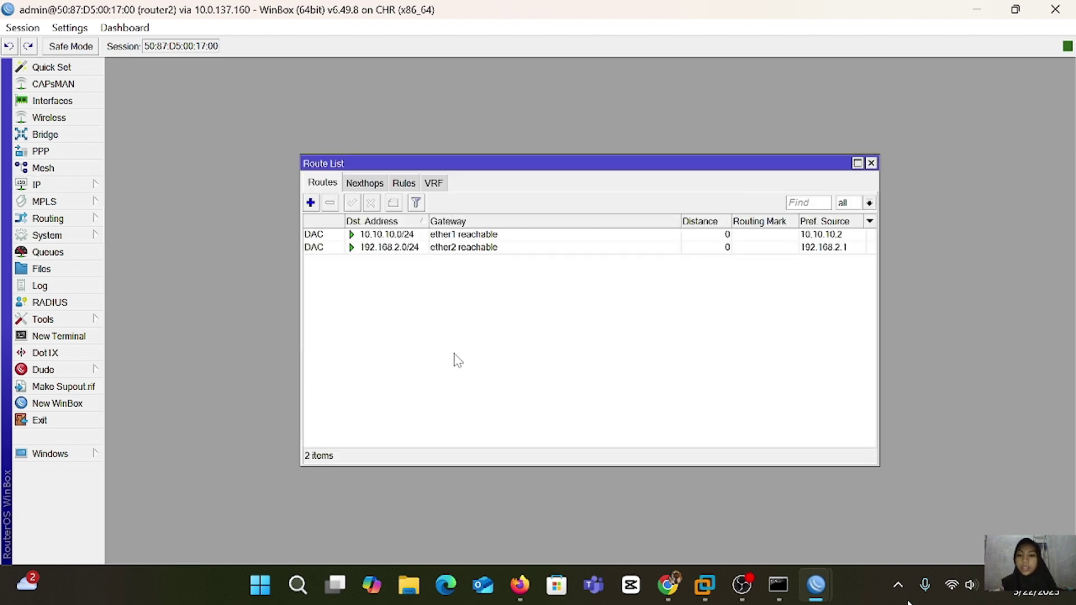
Add a static route on router2 to destination 192.168.1.0/24 through gateway 10.10.10.1
{"action": "left_click", "coordinate": [311, 203]}
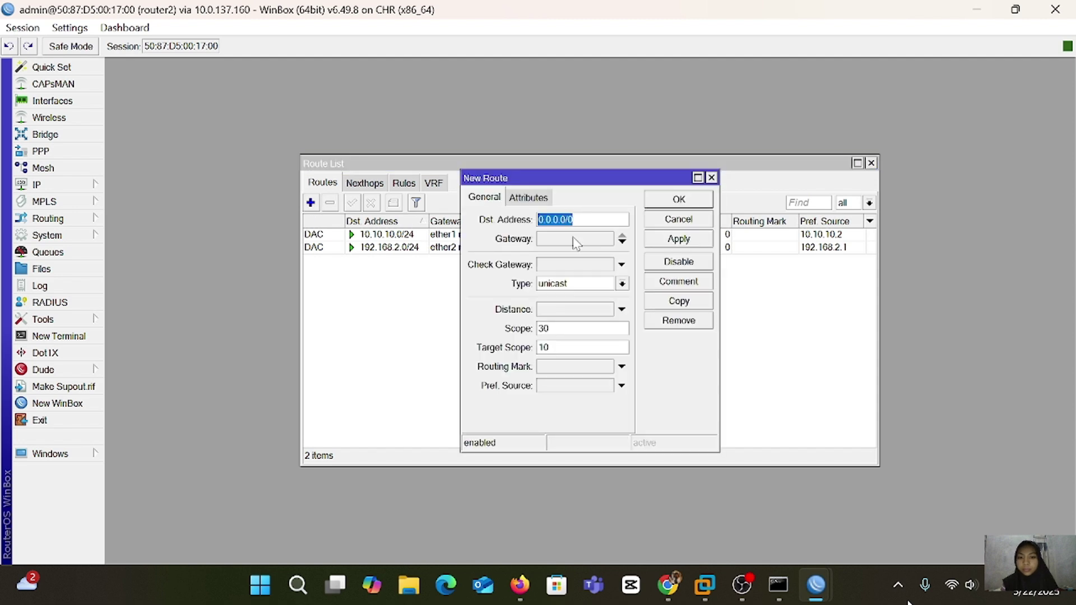
{"action": "key", "text": "BackSpace"}
{"action": "type", "text": "1"}
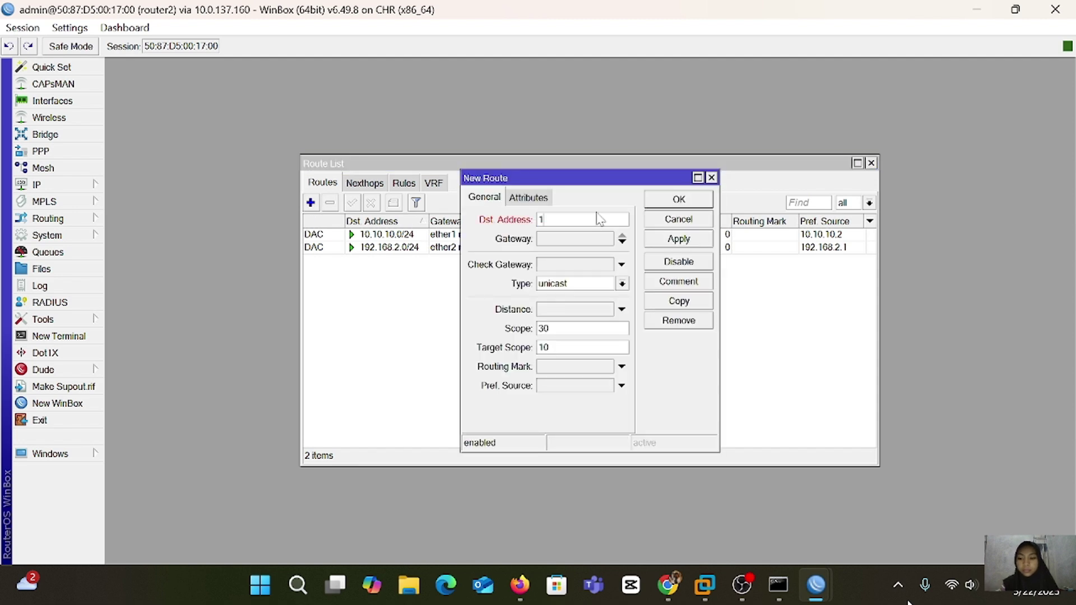
{"action": "type", "text": "92"}
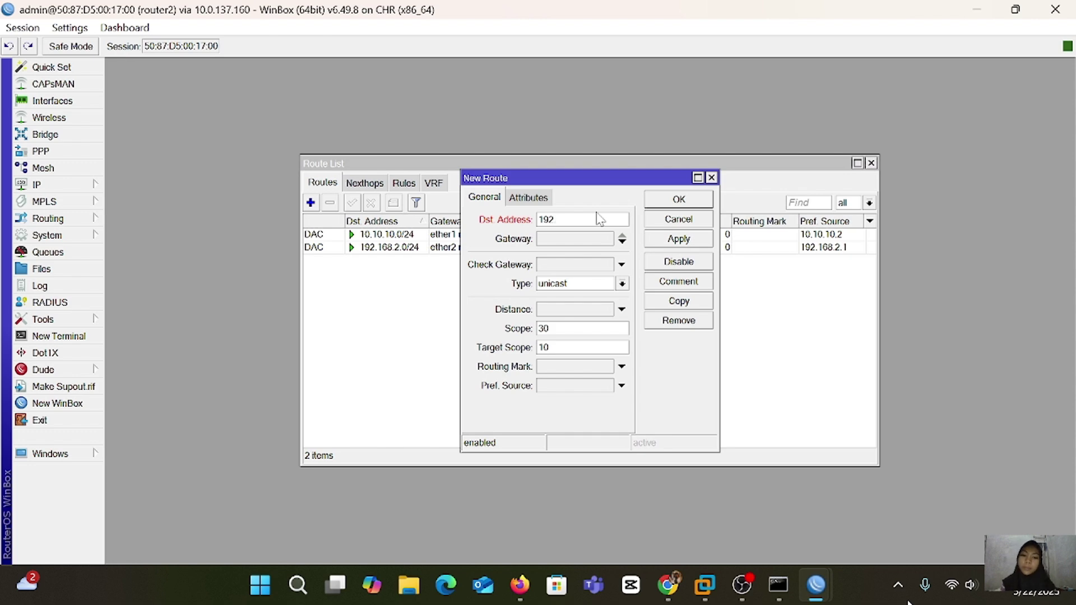
{"action": "type", "text": ".168"}
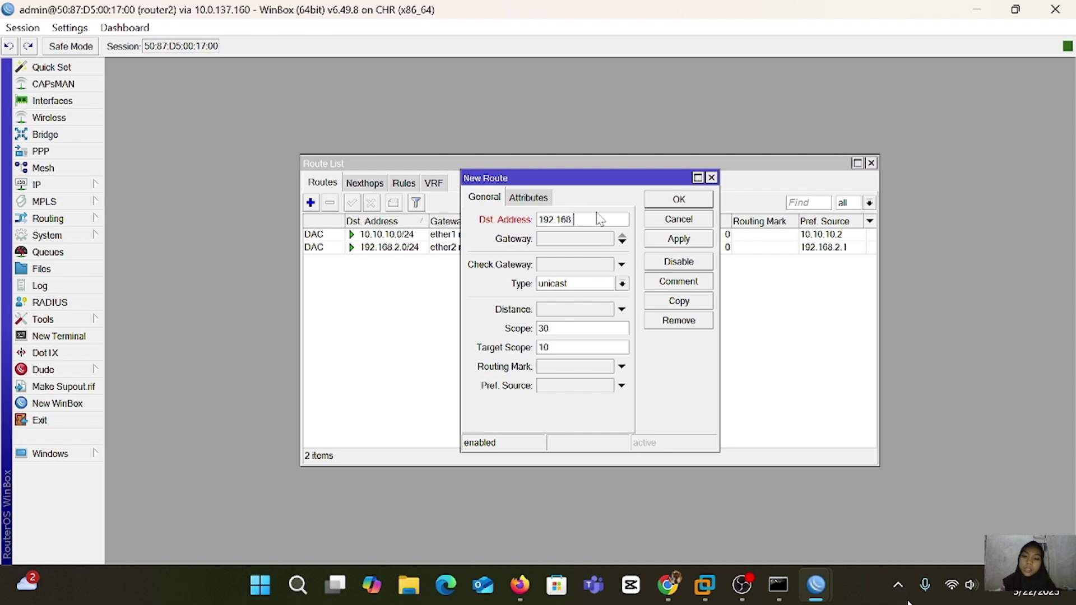
{"action": "type", "text": ".1"}
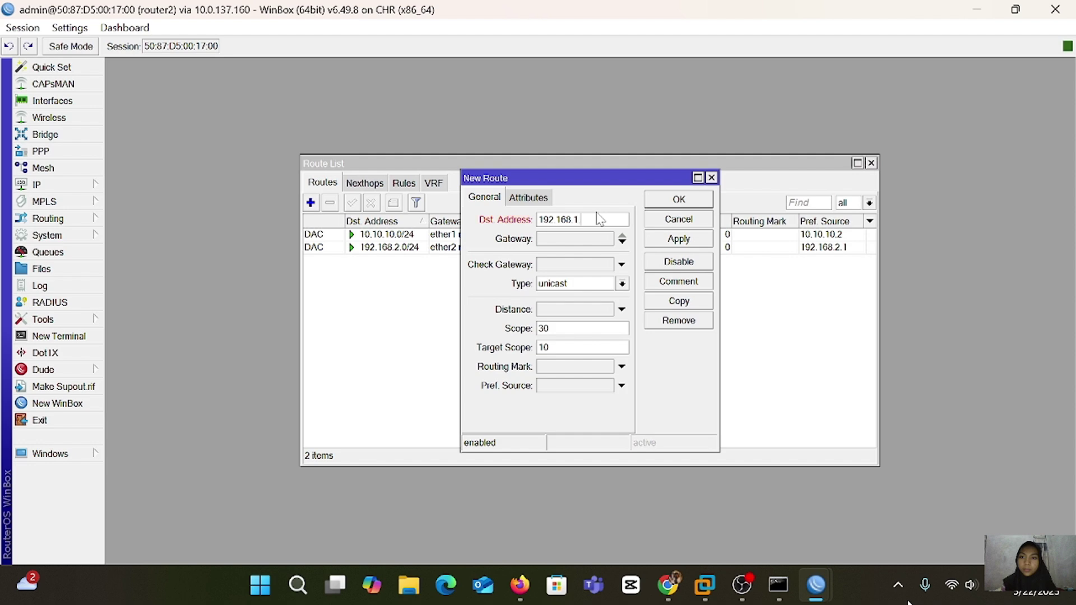
{"action": "type", "text": ".0/24"}
{"action": "left_click", "coordinate": [574, 239]}
{"action": "key", "text": "BackSpace"}
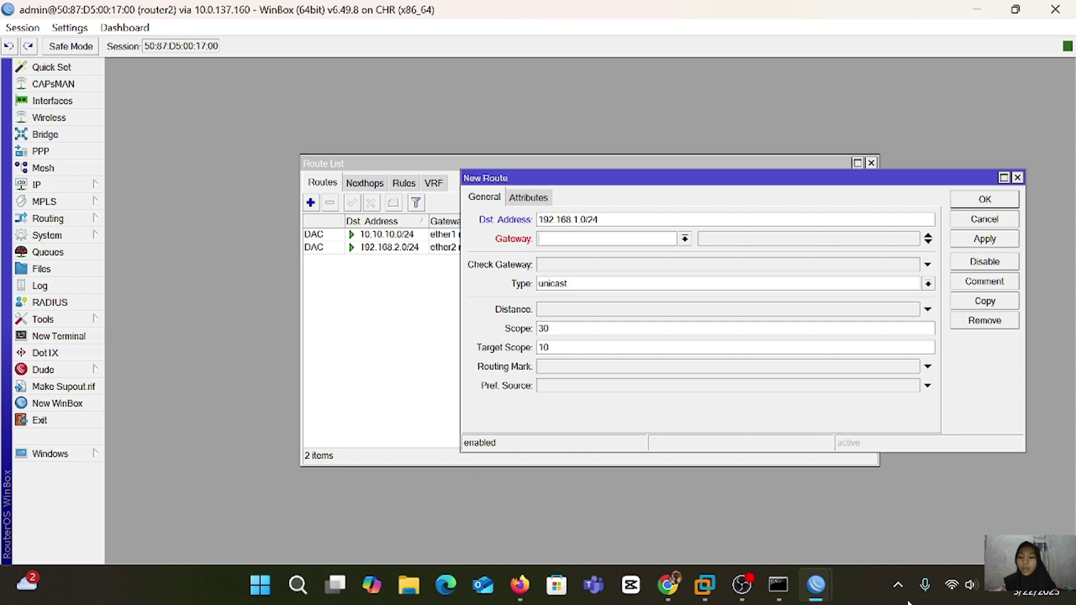
{"action": "type", "text": "10.10"}
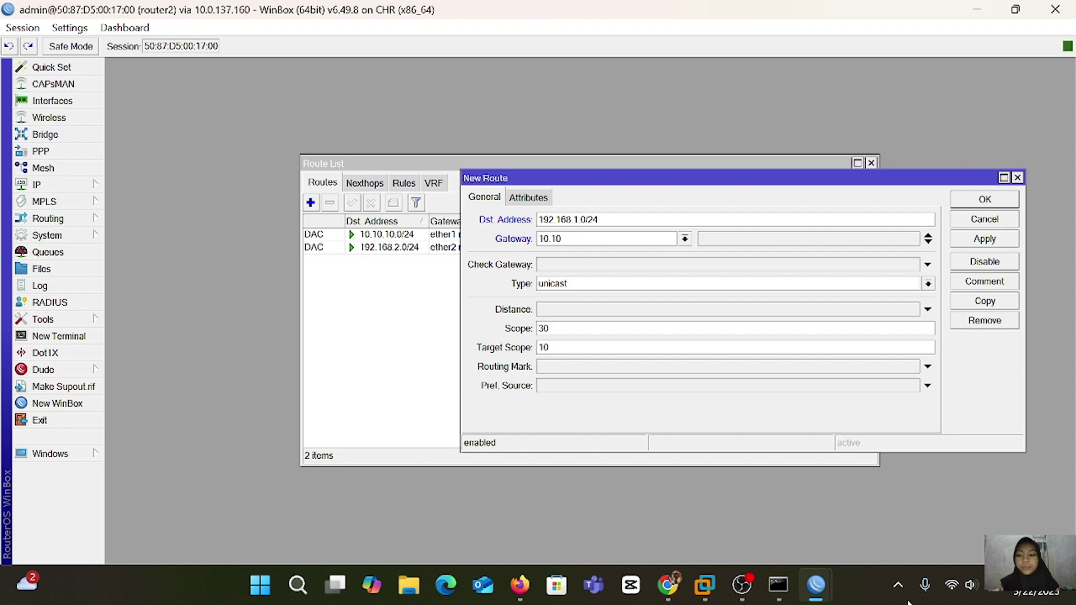
{"action": "type", "text": ".10.1"}
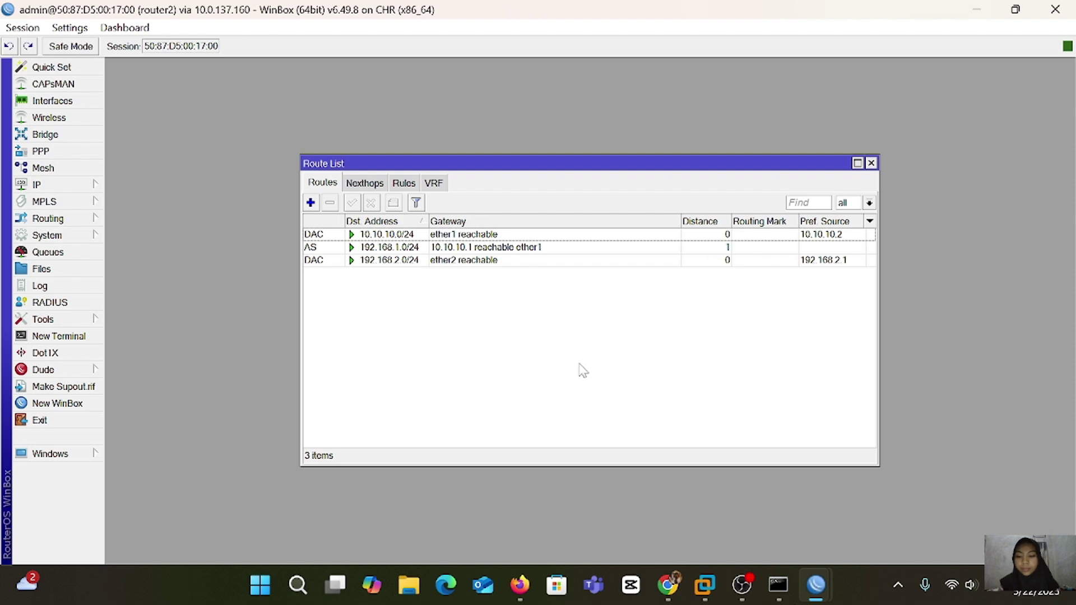
Open a terminal on router2, skip the password change, and ping 192.168.1.1 twice, stopping each run
{"action": "left_click", "coordinate": [49, 339]}
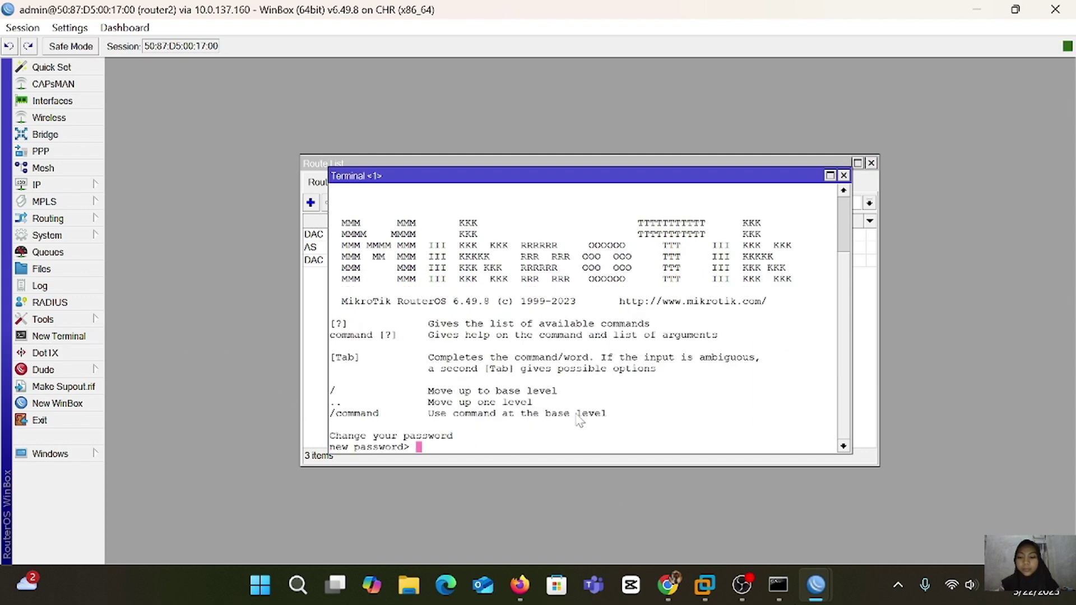
{"action": "key", "text": "Return"}
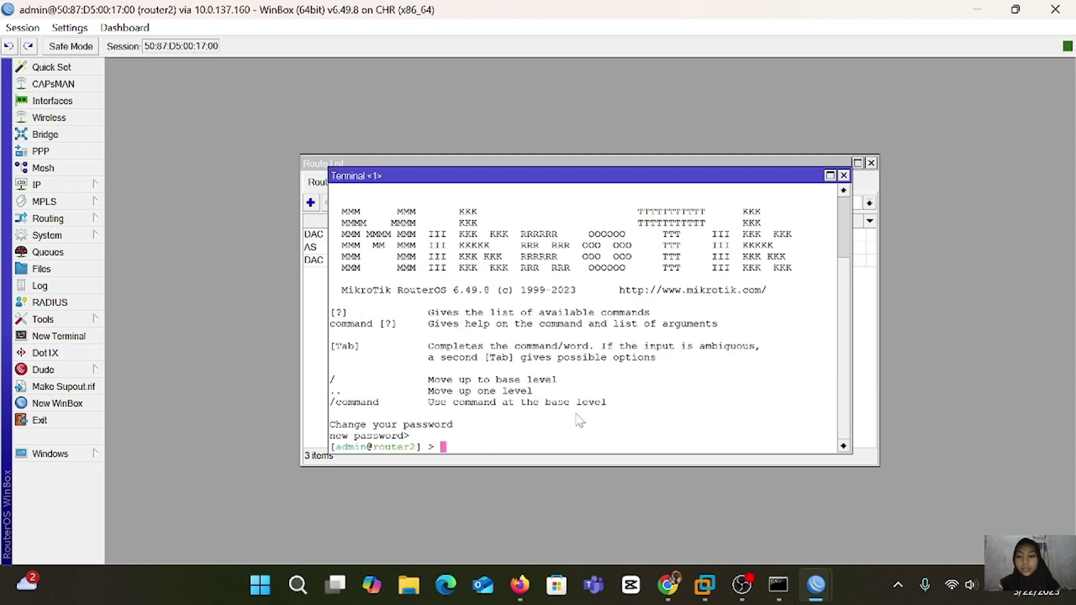
{"action": "type", "text": "ping 192.168.1.1"}
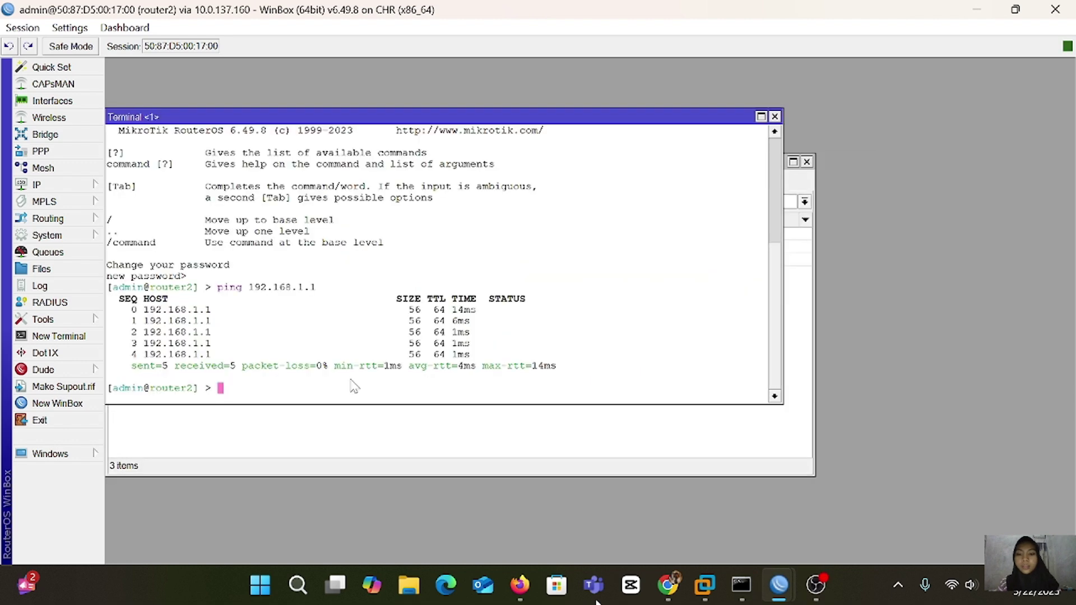
{"action": "key", "text": "Up"}
{"action": "key", "text": "Return"}
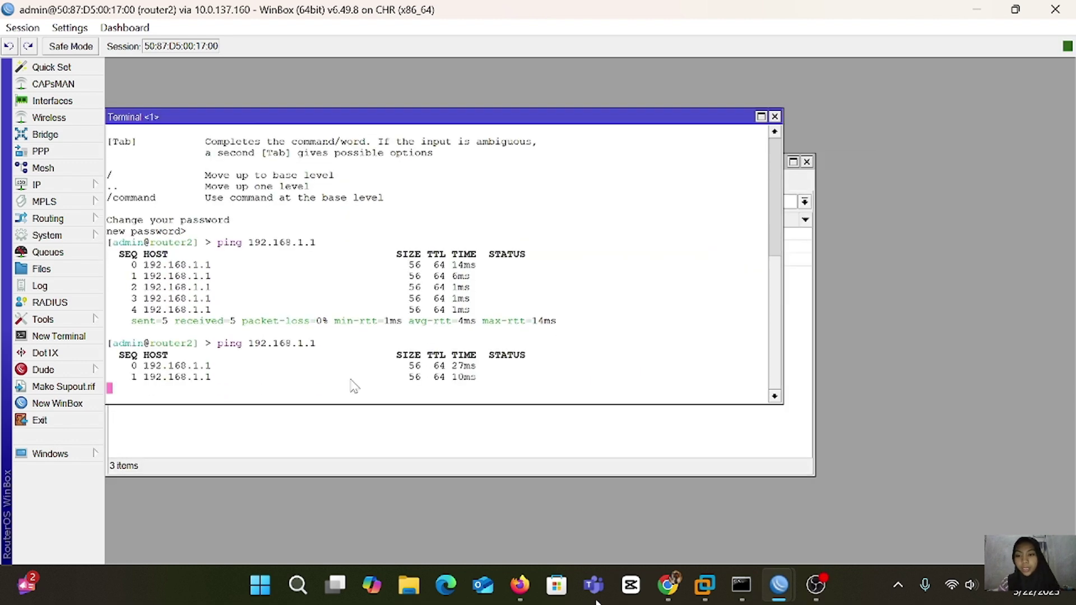
{"action": "key", "text": "ctrl+c"}
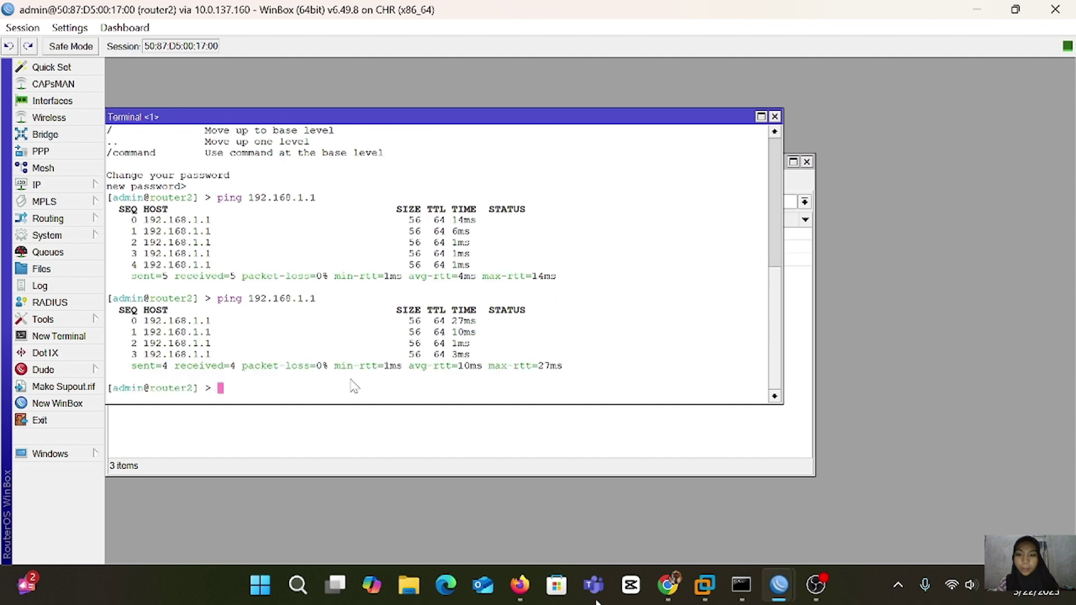
Switch to the PNETLab topology in Firefox, start VPC2, and open its console
{"action": "left_click", "coordinate": [522, 596]}
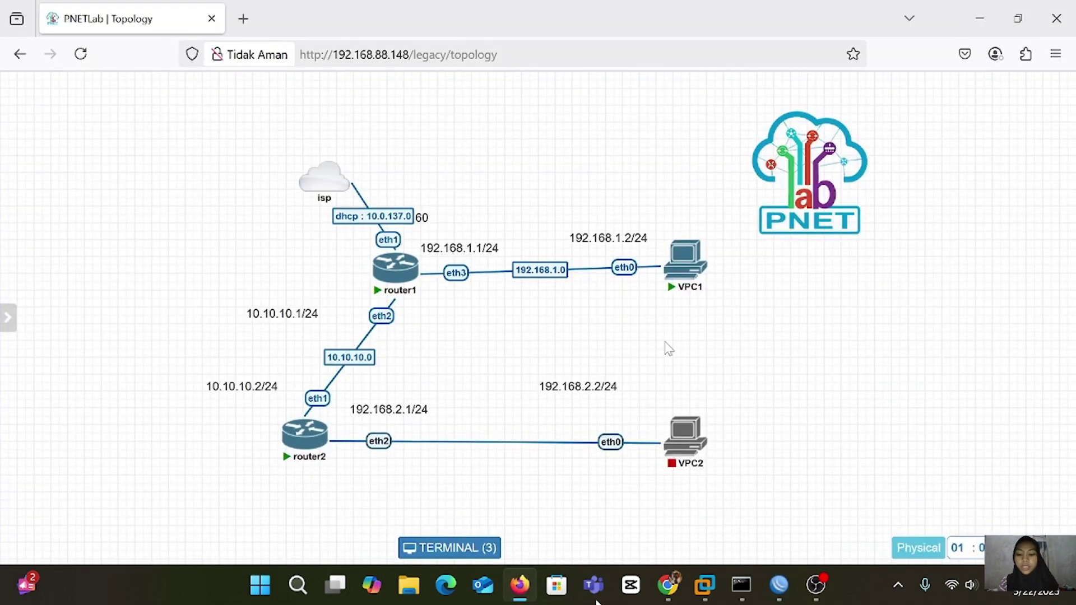
{"action": "left_click", "coordinate": [675, 411]}
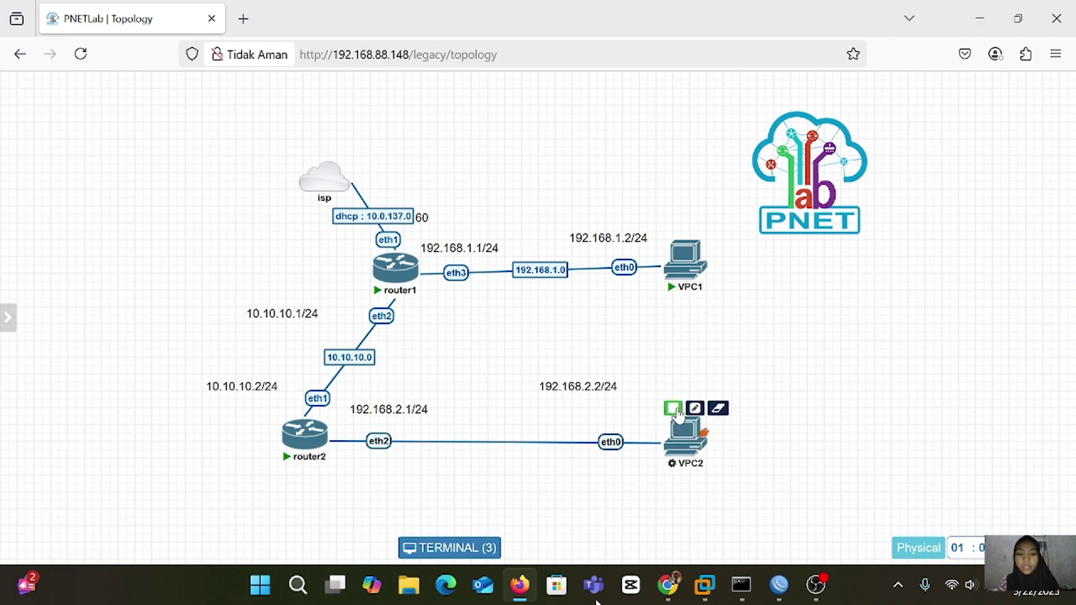
{"action": "left_click", "coordinate": [687, 273]}
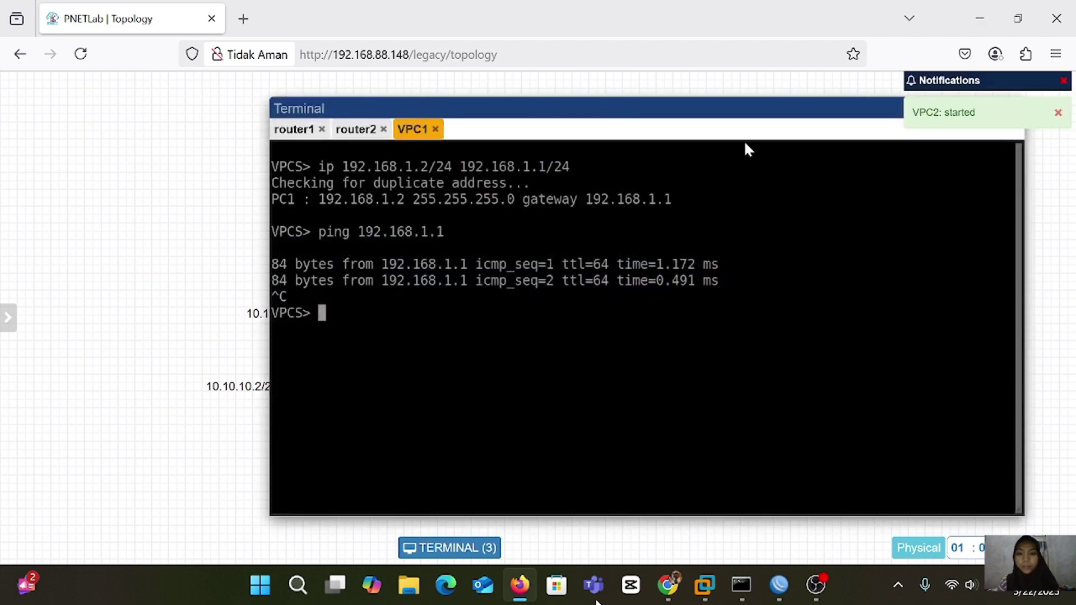
{"action": "left_click", "coordinate": [1058, 113]}
{"action": "left_click", "coordinate": [954, 109]}
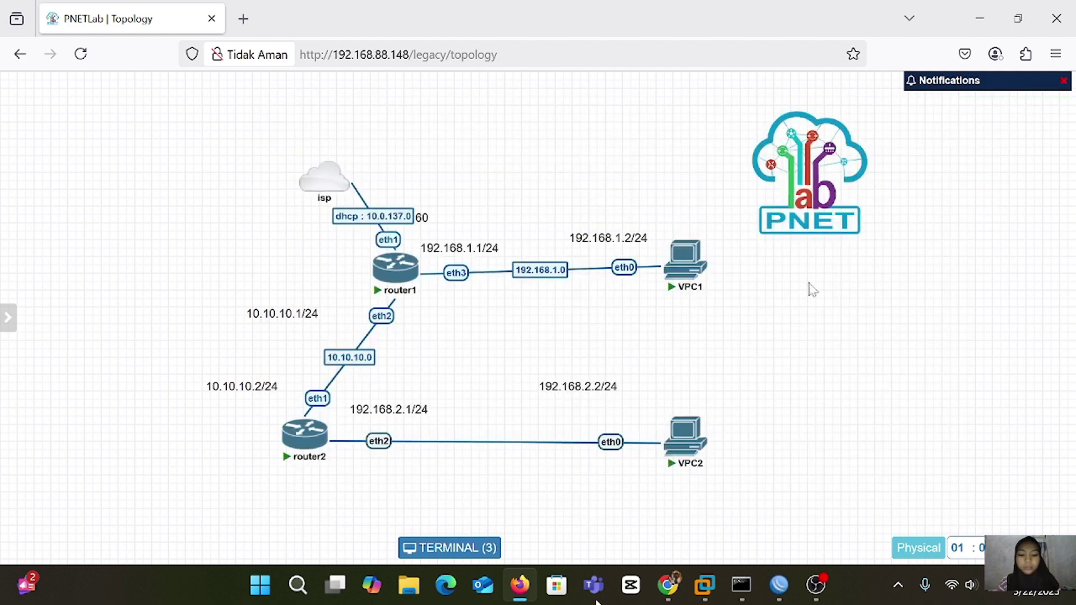
{"action": "left_click", "coordinate": [691, 435]}
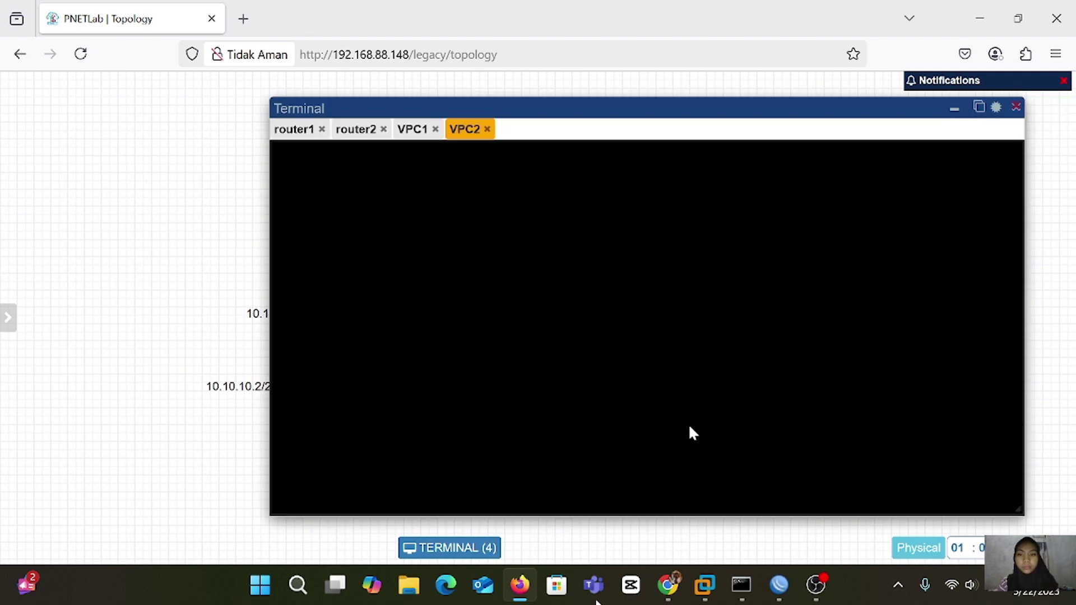
Display VPC2's IP settings with the show and show ip commands, and begin its ip address command
{"action": "left_click", "coordinate": [413, 138]}
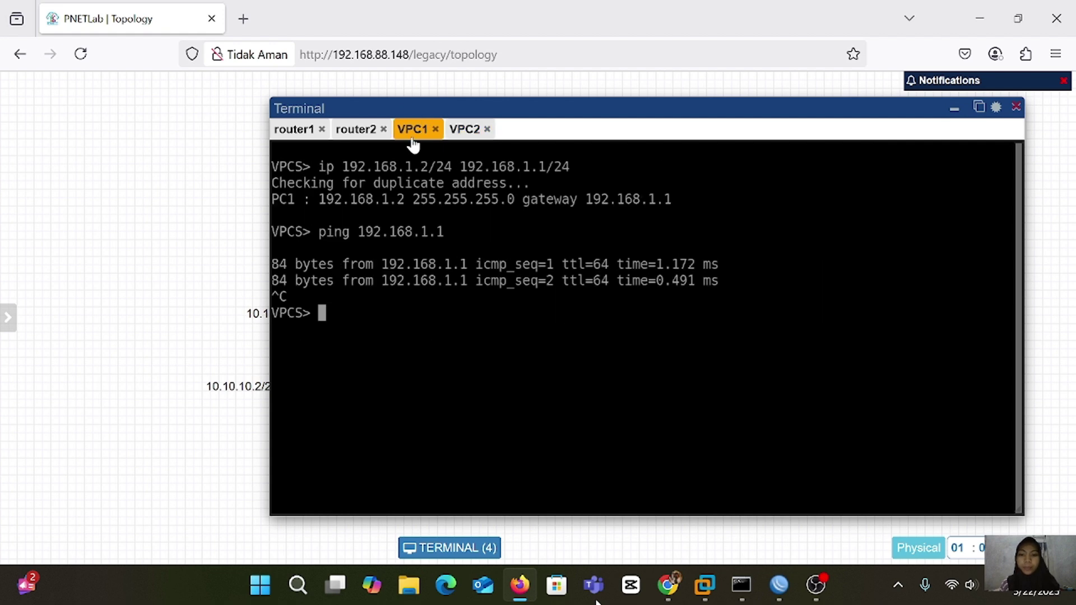
{"action": "left_click", "coordinate": [468, 134]}
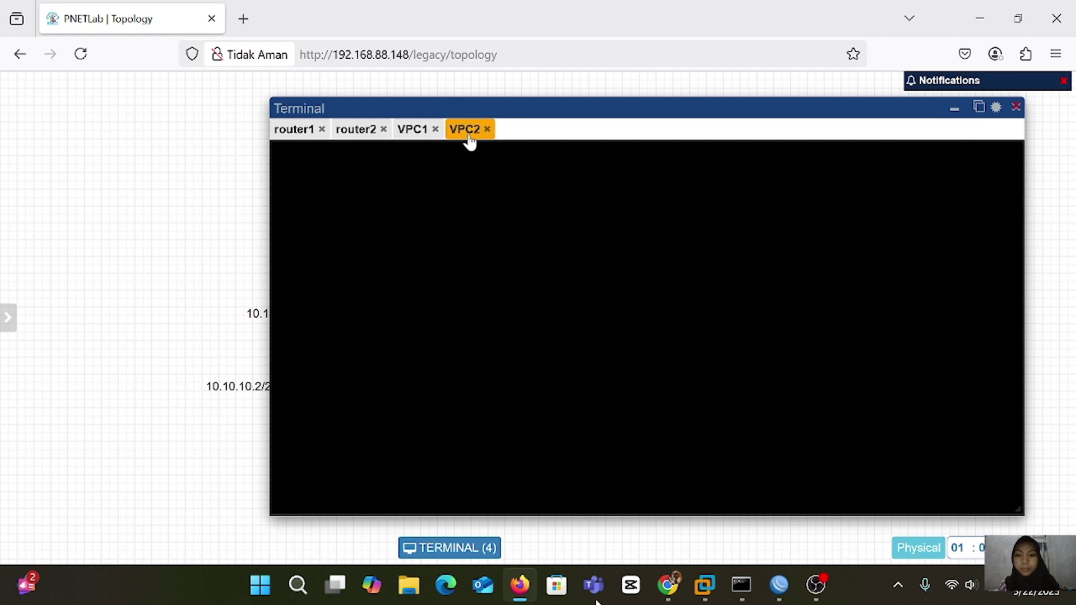
{"action": "type", "text": "shoS>"}
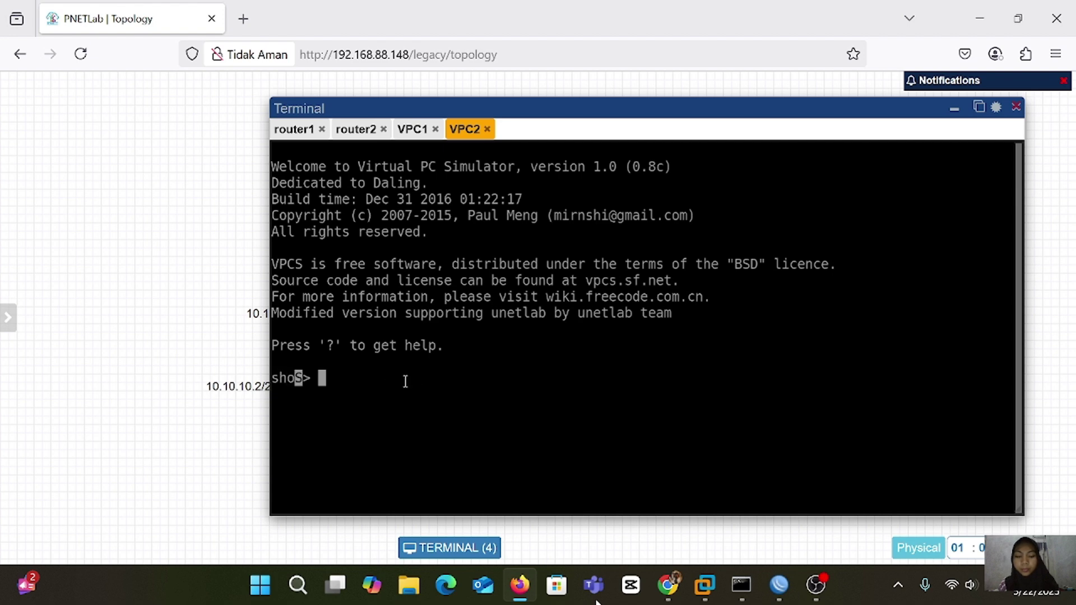
{"action": "type", "text": "w"}
{"action": "key", "text": "Return"}
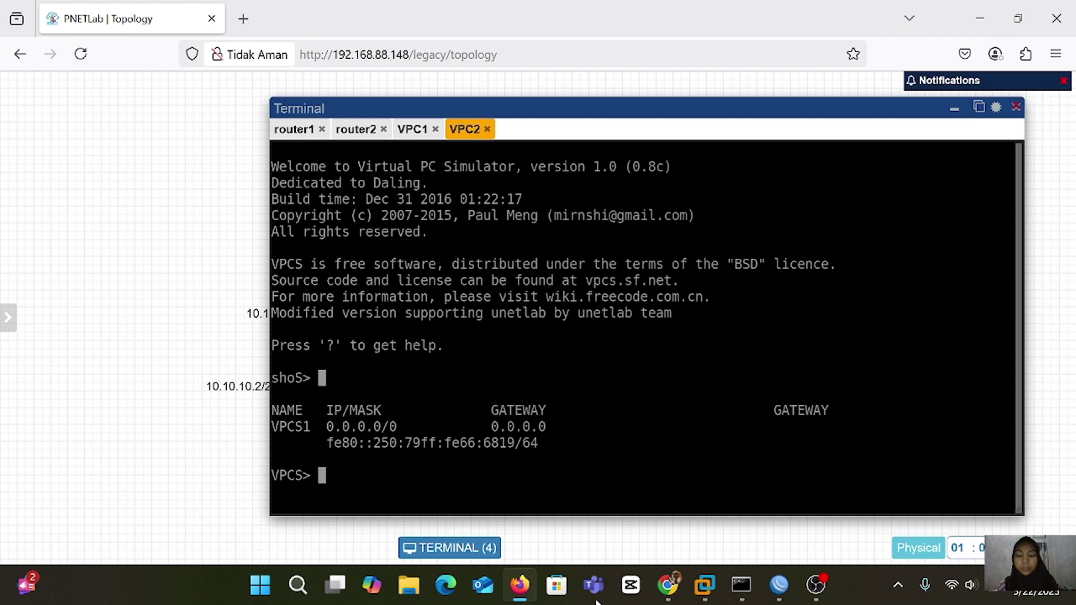
{"action": "type", "text": "show ip"}
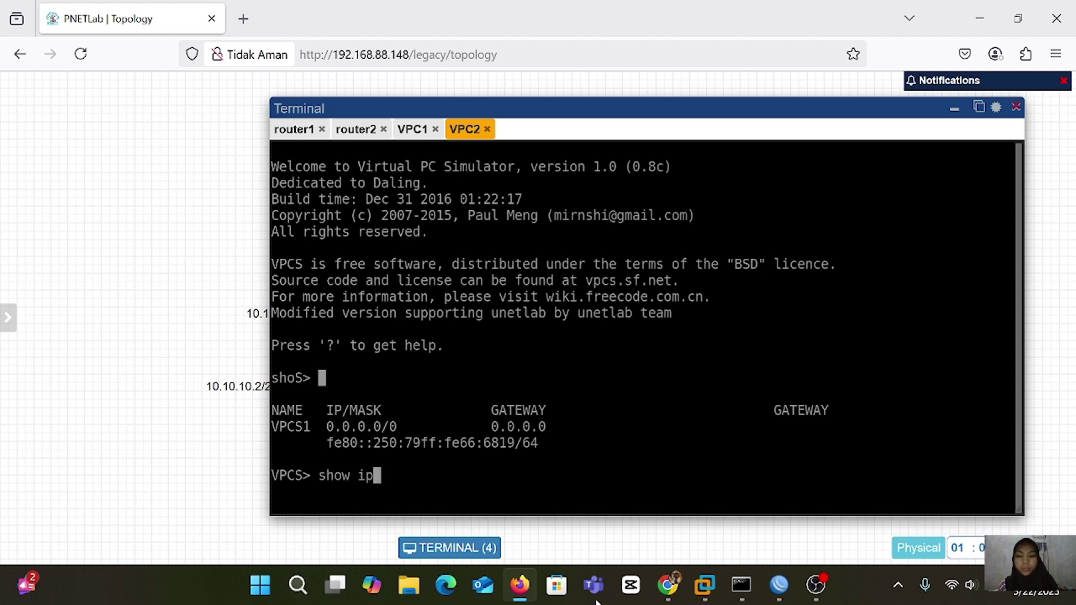
{"action": "key", "text": "Return"}
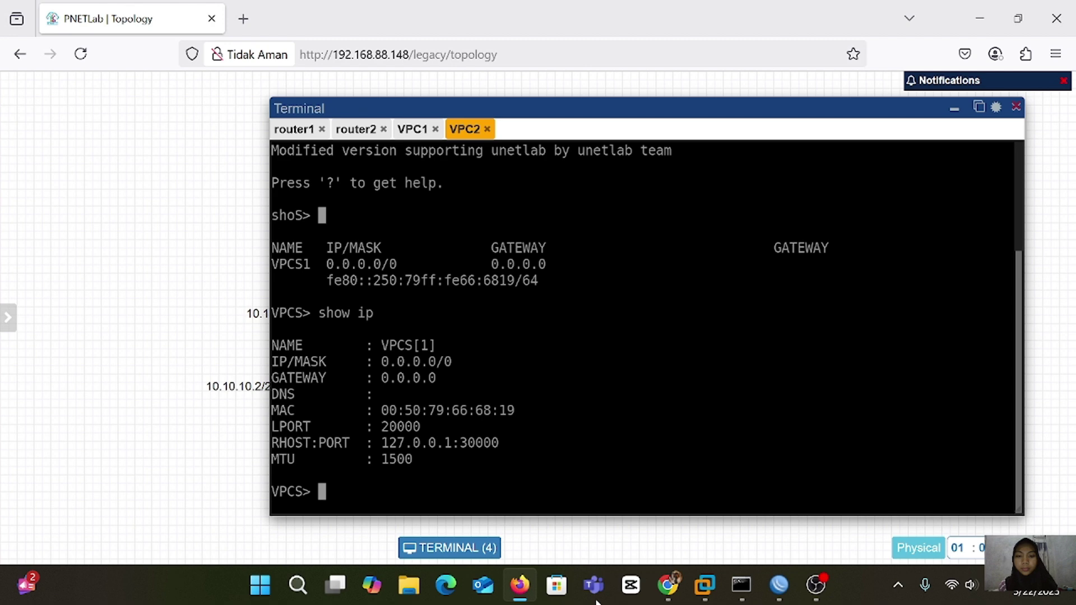
{"action": "type", "text": "ip"}
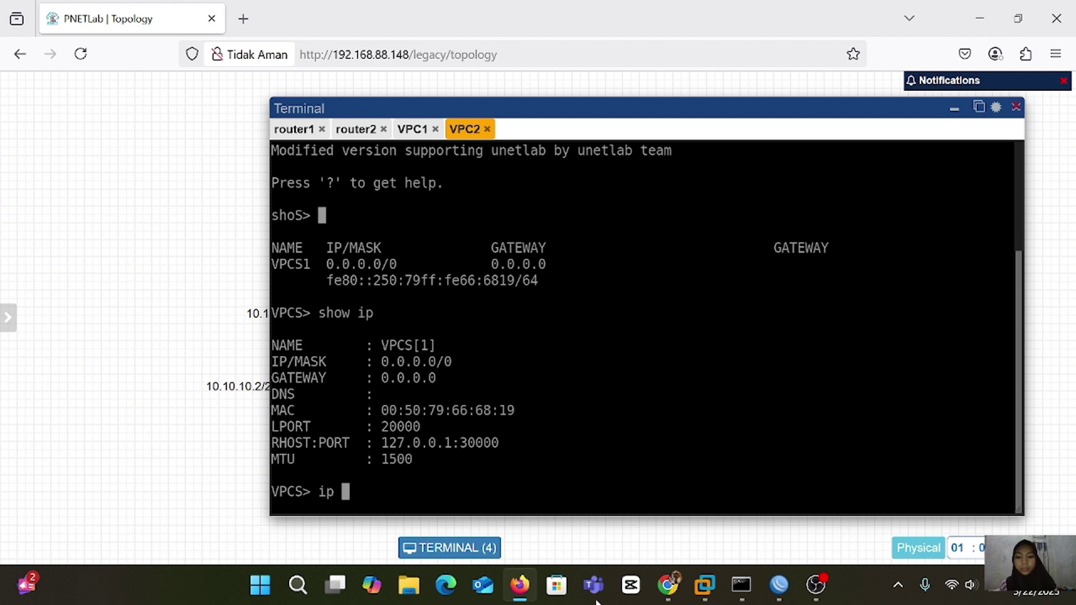
Switch to VPC1's console and display its IP settings with show ip
{"action": "left_click", "coordinate": [412, 130]}
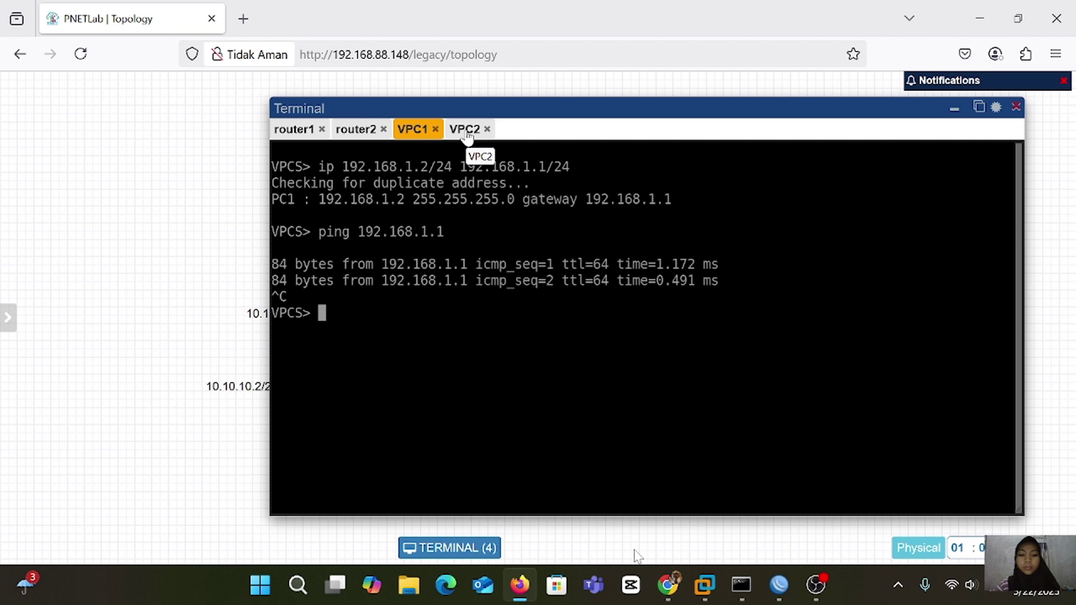
{"action": "mouse_move", "coordinate": [624, 557]}
{"action": "left_click_drag", "start_coordinate": [542, 564], "coordinate": [613, 565]}
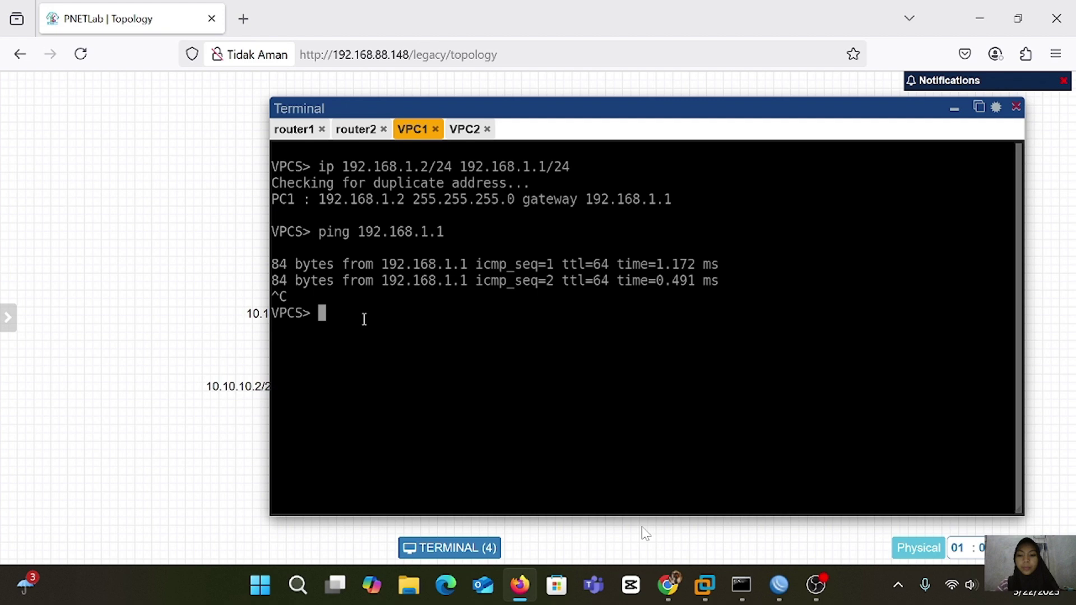
{"action": "type", "text": "show i"}
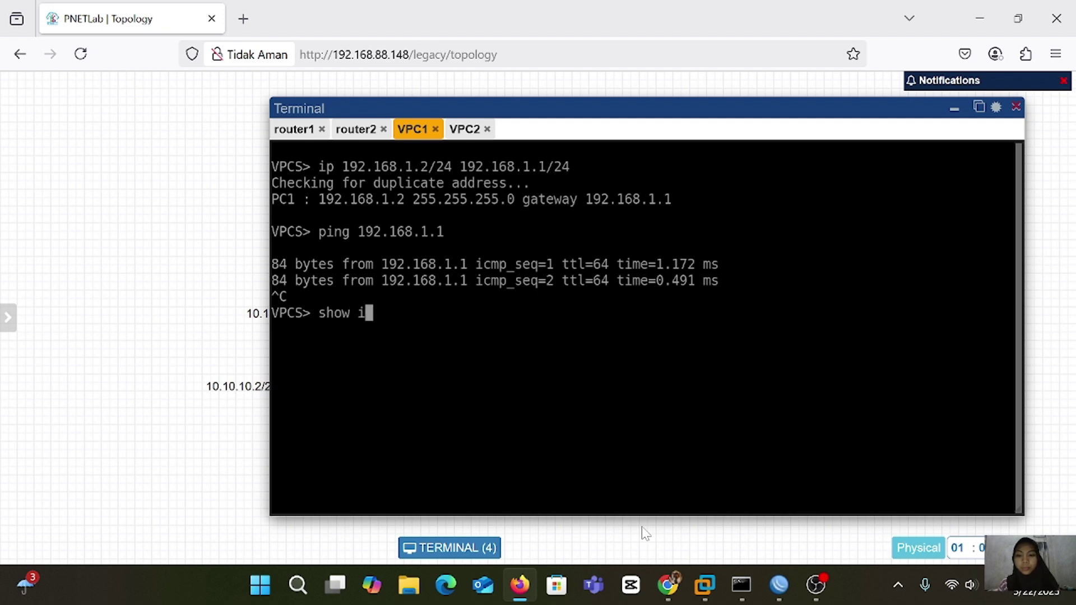
{"action": "type", "text": "p"}
{"action": "key", "text": "Return"}
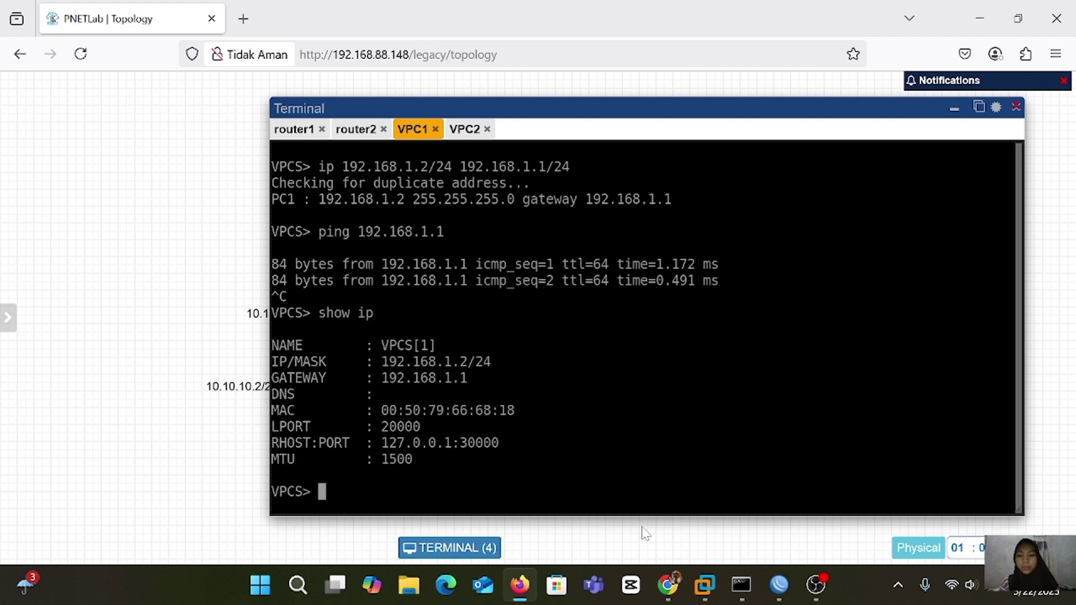
Ping 192.168.2.2 from VPC1 and stop the run after a few replies
{"action": "type", "text": "ping "}
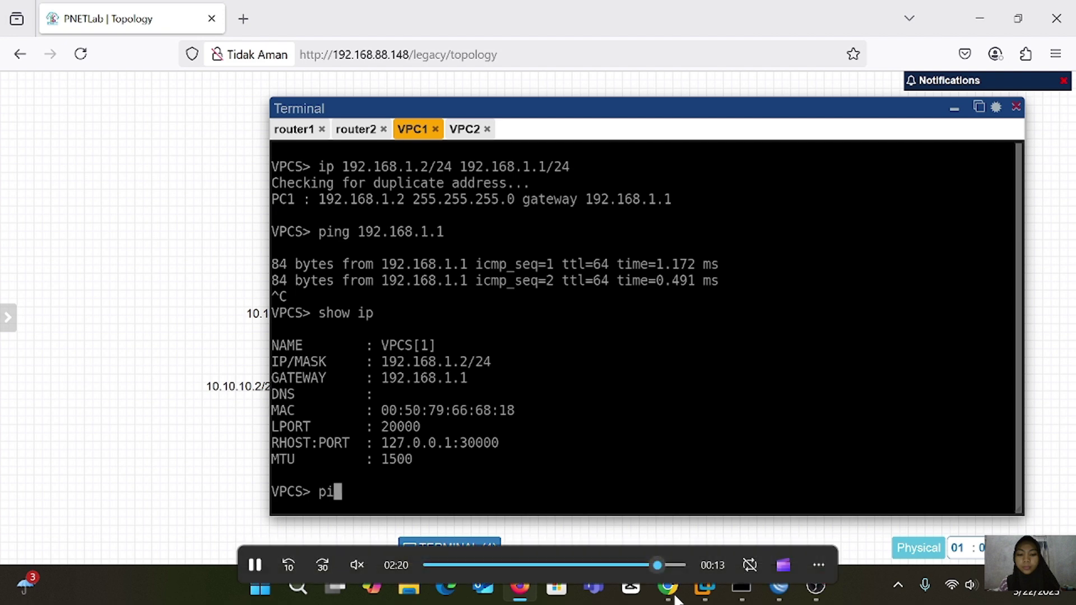
{"action": "type", "text": "192.168"}
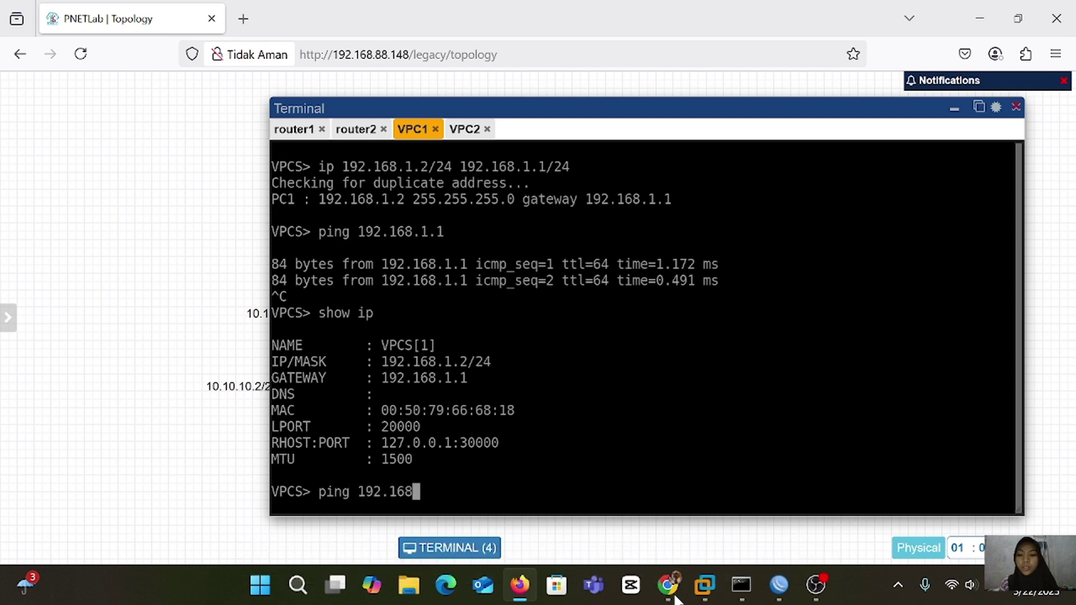
{"action": "type", "text": "."}
{"action": "type", "text": "2.2"}
{"action": "key", "text": "Return"}
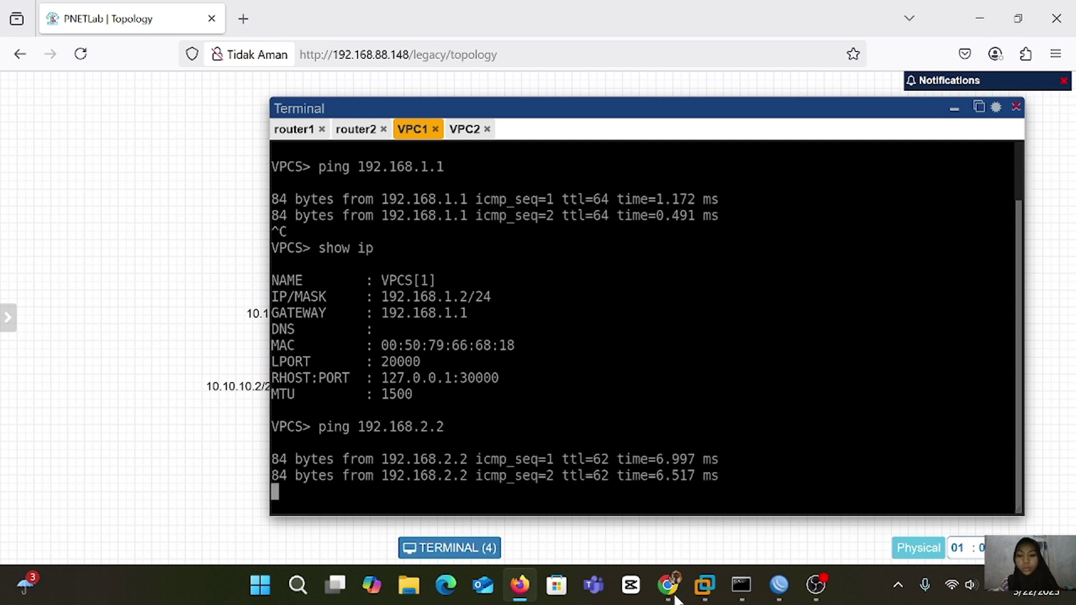
{"action": "key", "text": "ctrl+c"}
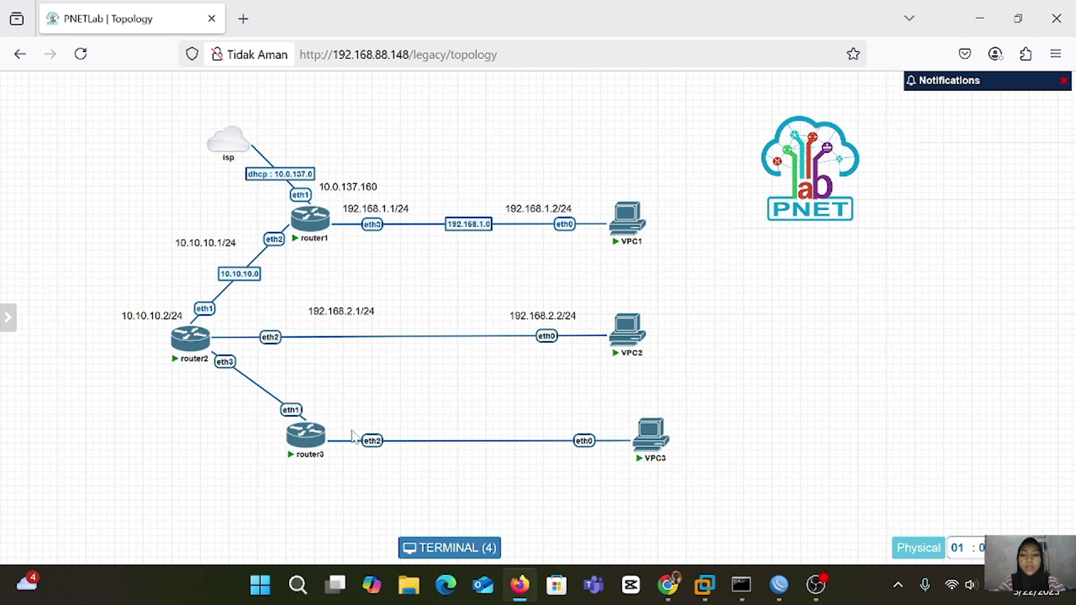
Open router3's console from the topology, then reposition and shrink the terminal window over the diagram
{"action": "left_click", "coordinate": [307, 437]}
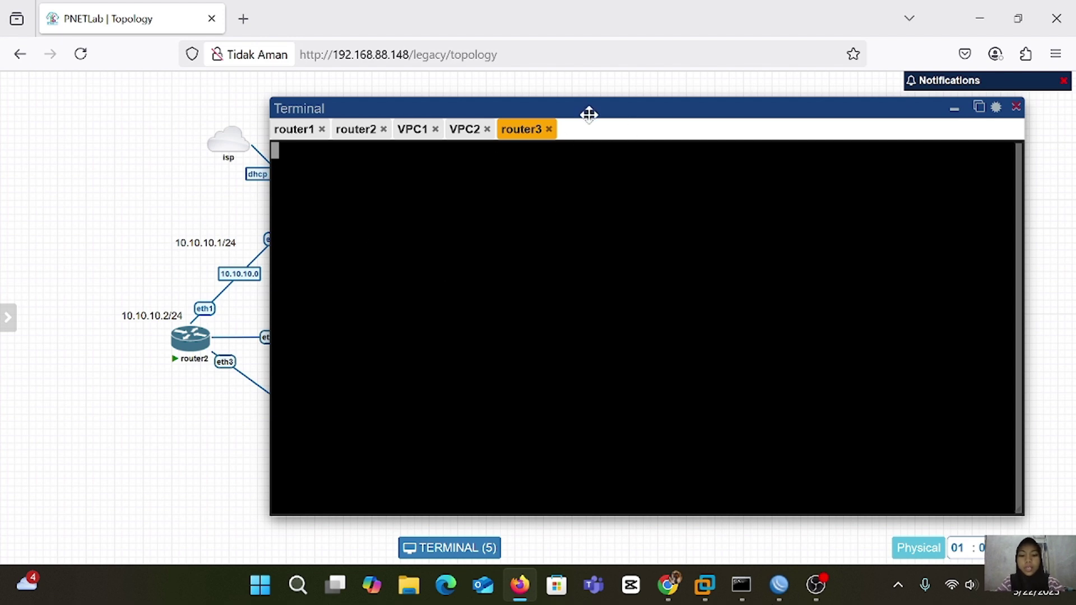
{"action": "left_click_drag", "start_coordinate": [583, 108], "coordinate": [398, 103]}
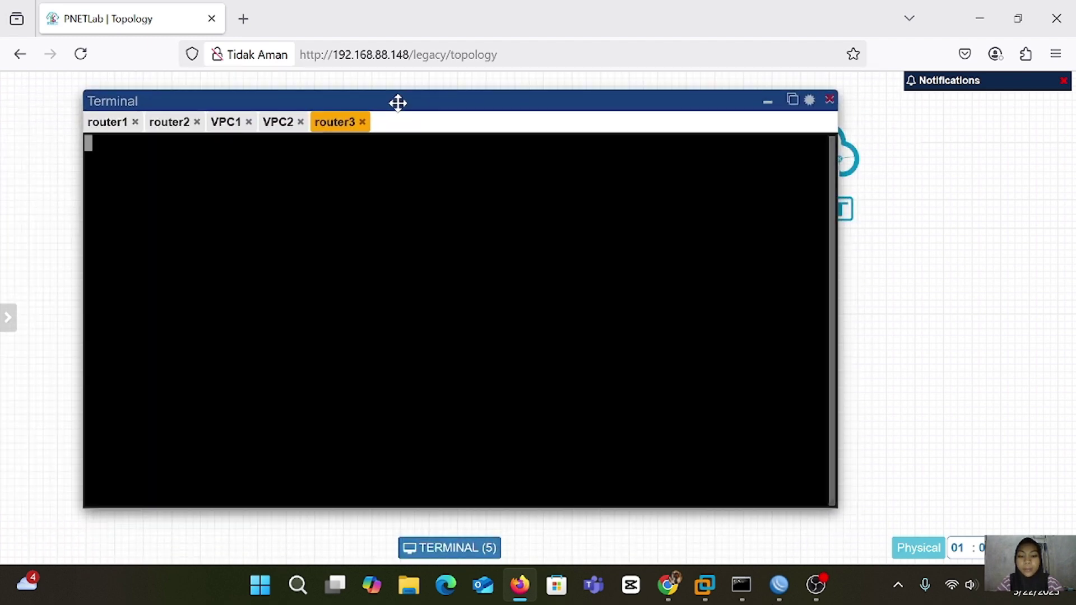
{"action": "left_click_drag", "start_coordinate": [834, 500], "coordinate": [887, 400]}
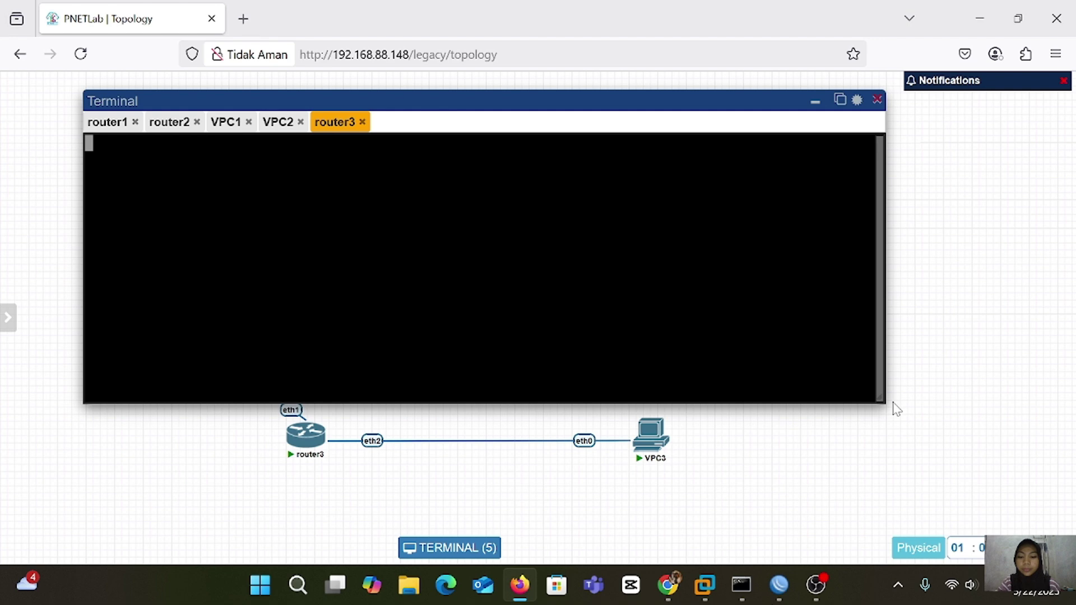
{"action": "left_click_drag", "start_coordinate": [882, 400], "coordinate": [827, 398]}
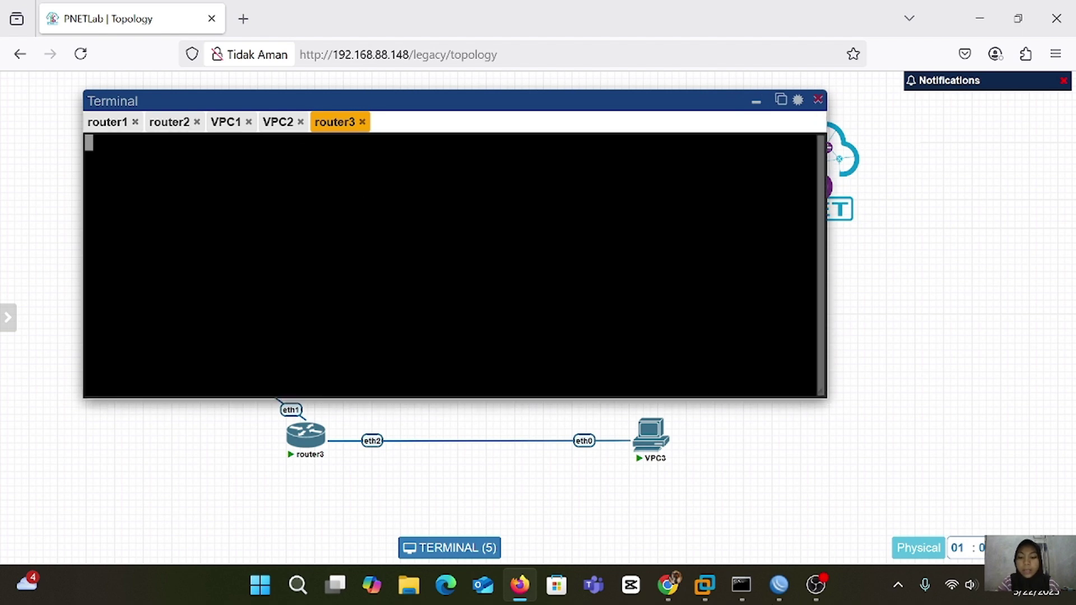
{"action": "left_click_drag", "start_coordinate": [344, 103], "coordinate": [362, 217]}
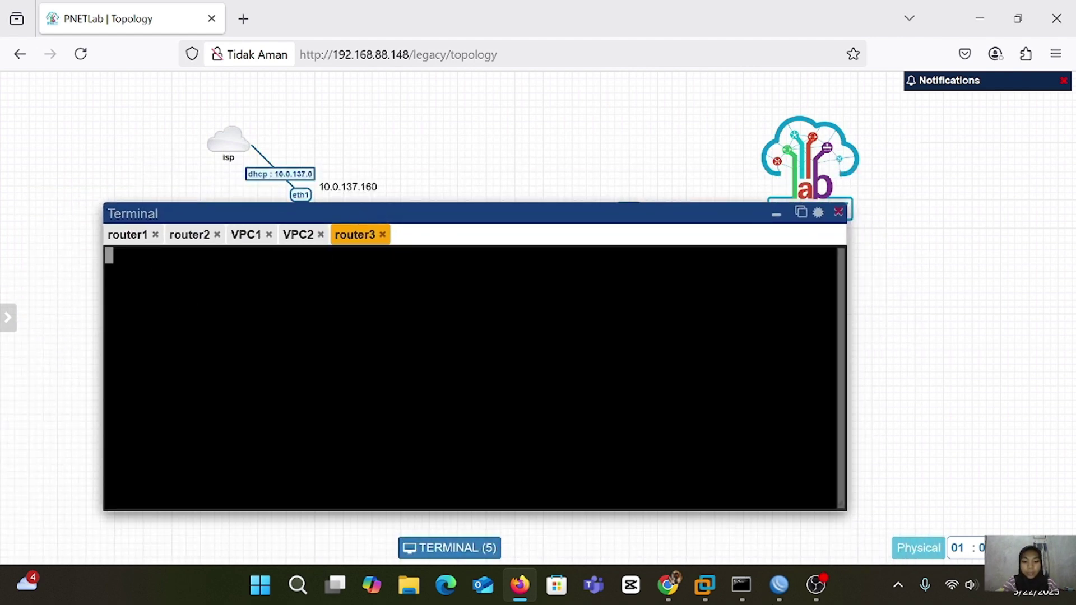
{"action": "left_click", "coordinate": [293, 234]}
{"action": "left_click", "coordinate": [352, 236]}
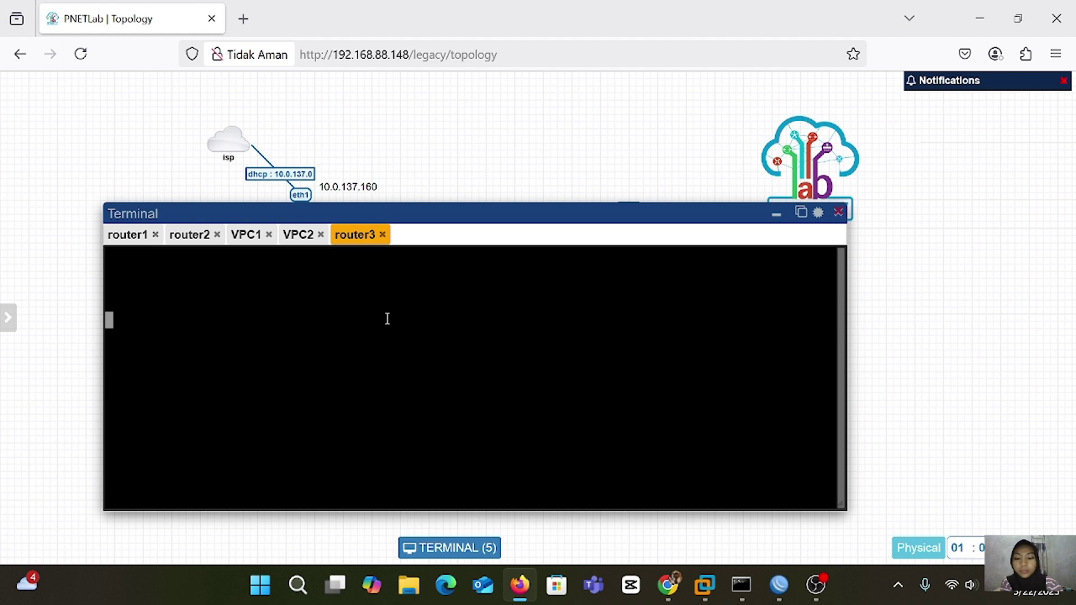
Log in to router3 as admin with a blank password, decline viewing the software license, and skip the password change
{"action": "key", "text": "Return"}
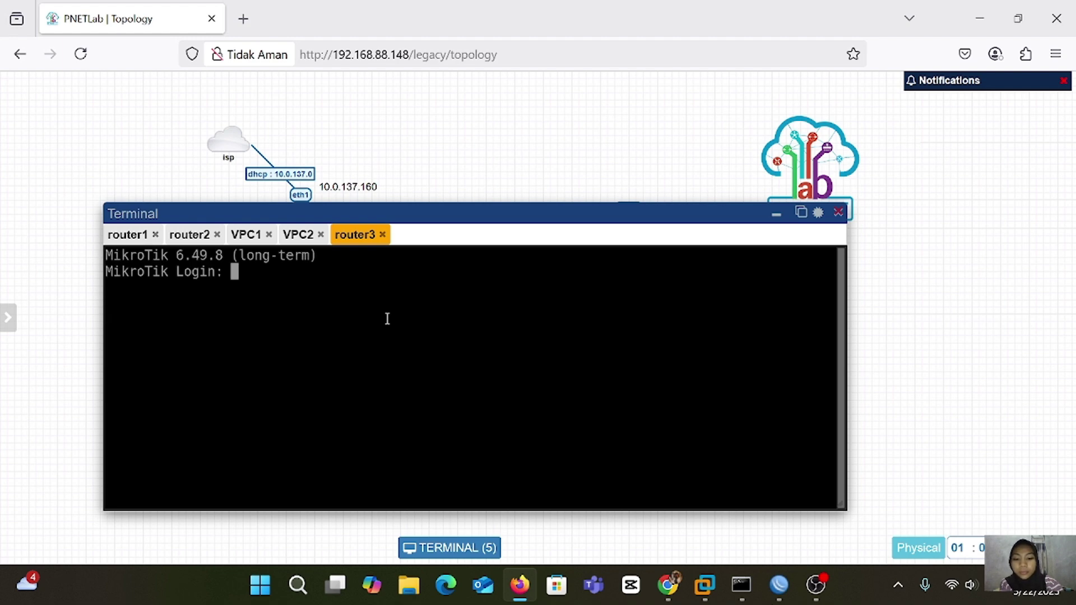
{"action": "type", "text": "a"}
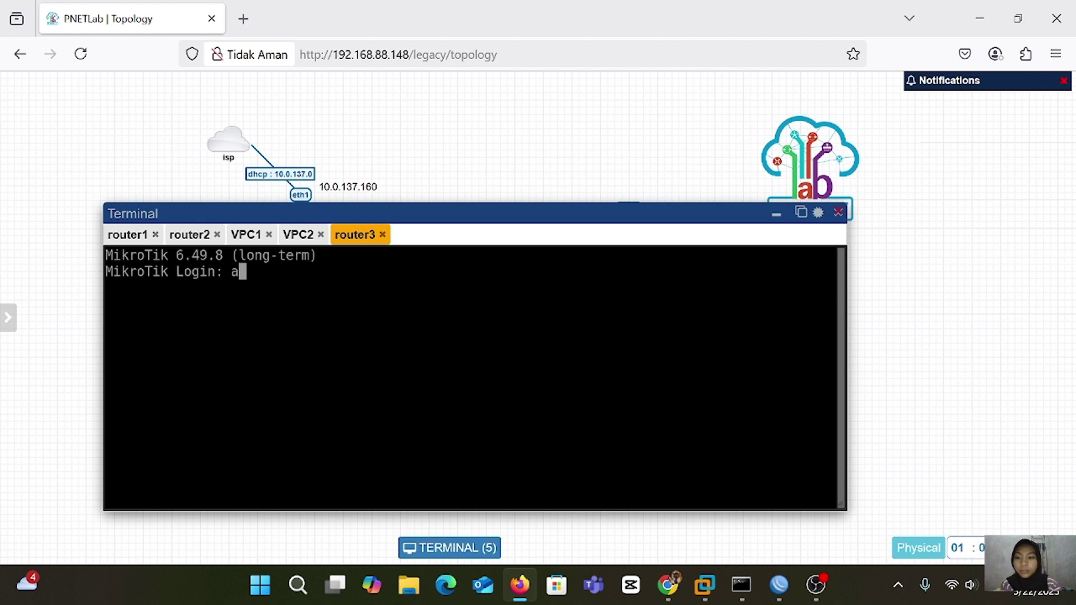
{"action": "type", "text": "dm"}
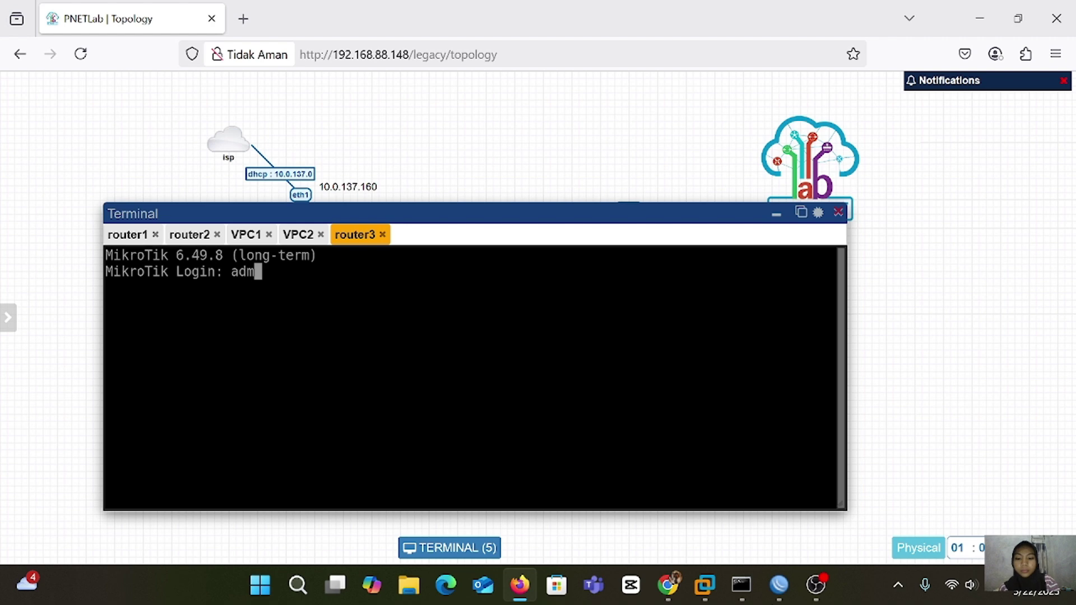
{"action": "type", "text": "in"}
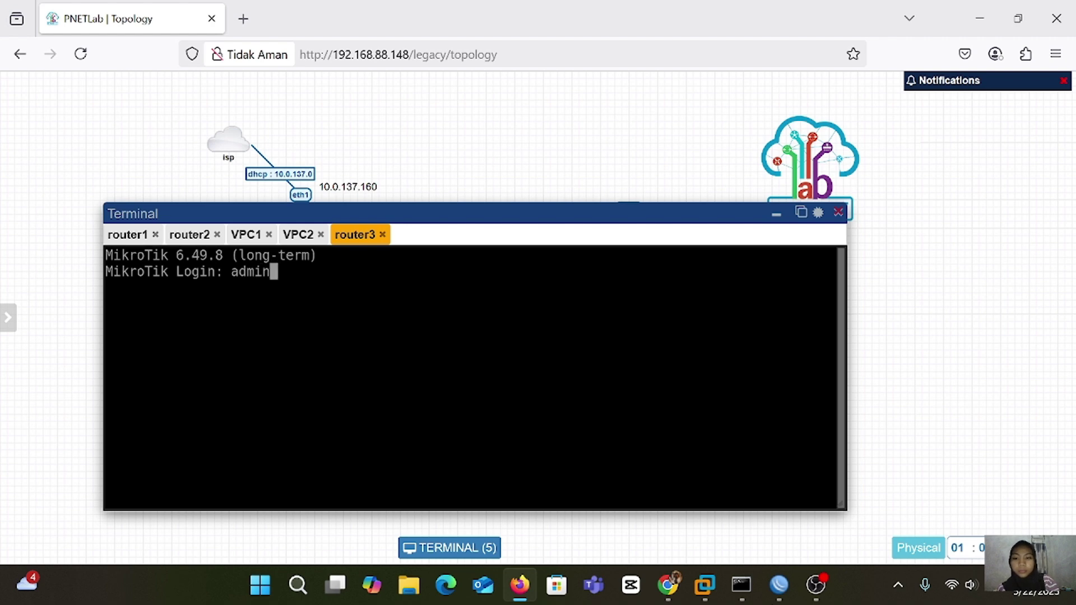
{"action": "key", "text": "Return"}
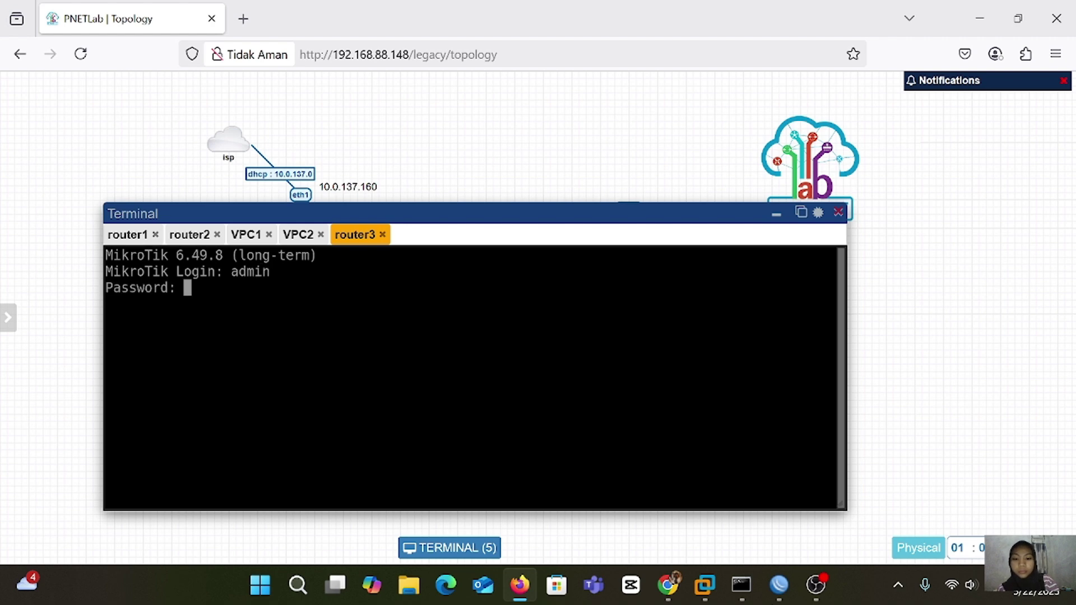
{"action": "key", "text": "Return"}
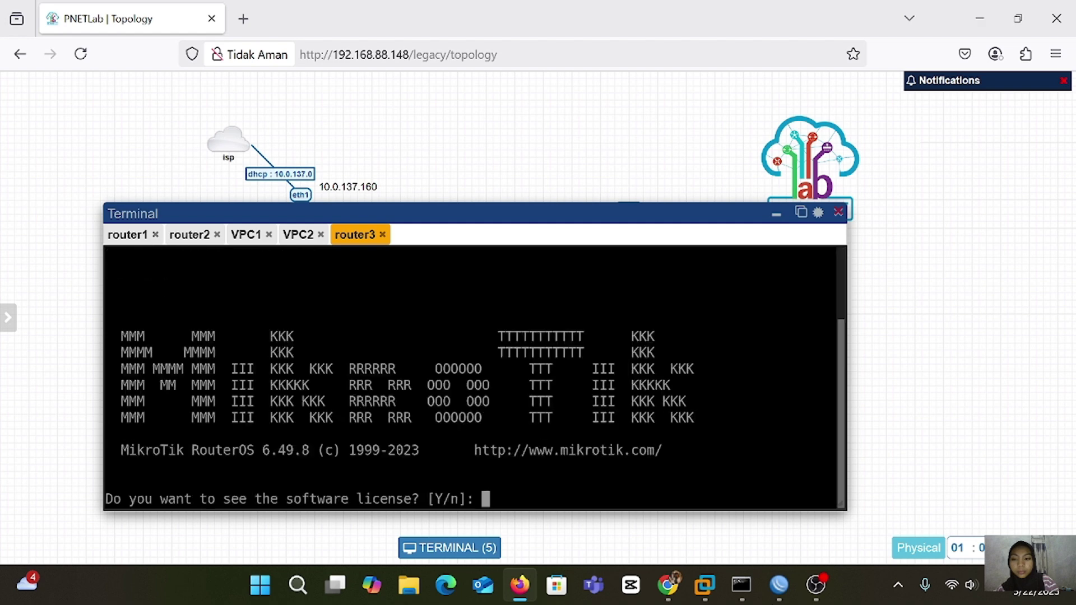
{"action": "type", "text": "n"}
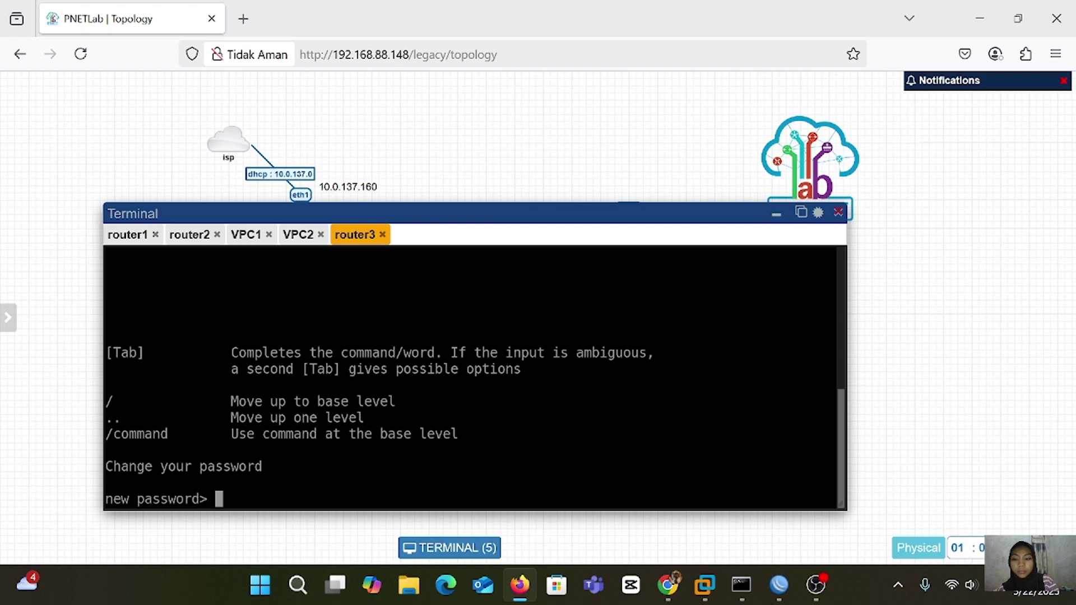
{"action": "key", "text": "ctrl+c"}
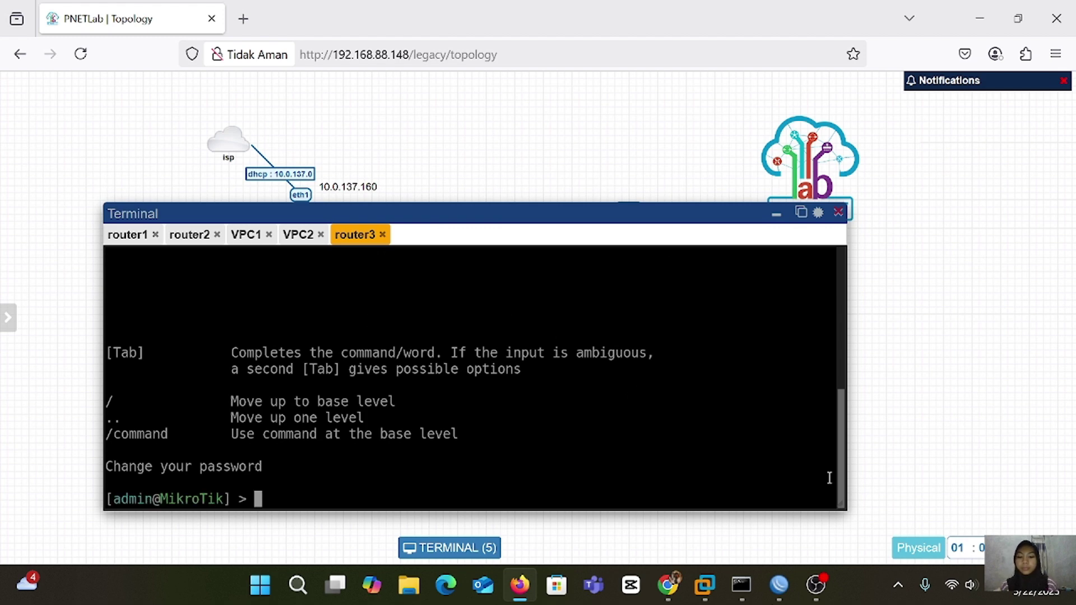
Widen the terminal window and list router3's neighbors with ip neighbor print
{"action": "left_click_drag", "start_coordinate": [847, 503], "coordinate": [876, 305]}
{"action": "key", "text": "Return"}
{"action": "key", "text": "Return"}
{"action": "key", "text": "Return"}
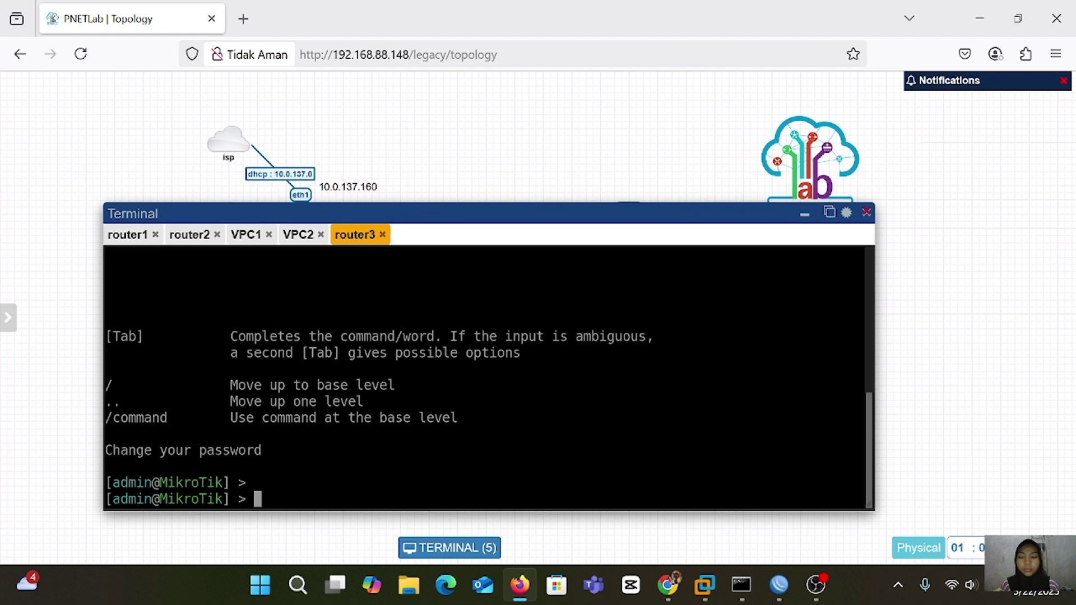
{"action": "type", "text": "ip "}
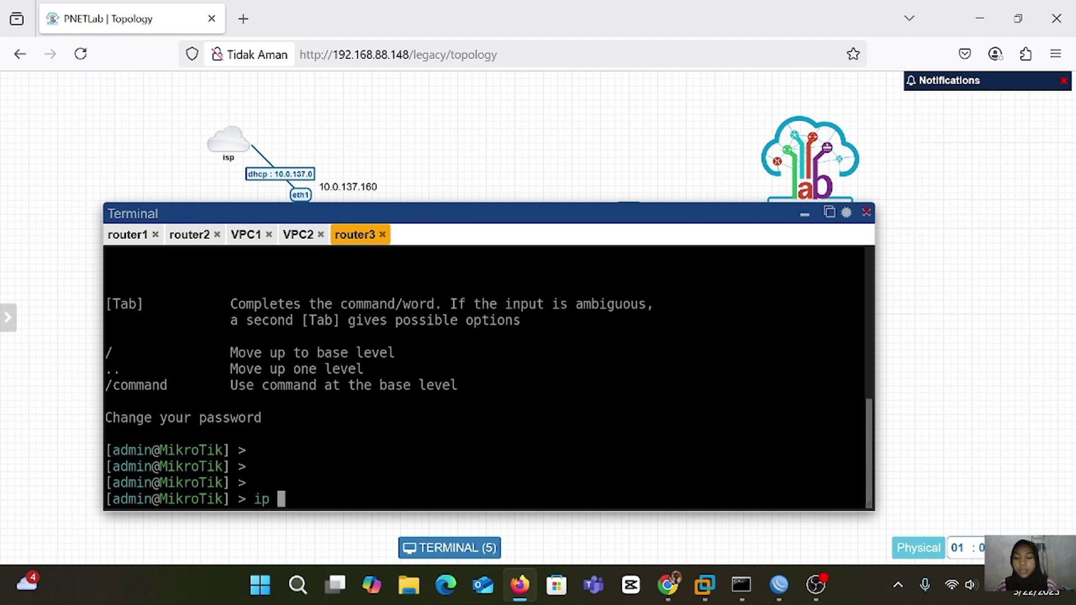
{"action": "type", "text": "neigh"}
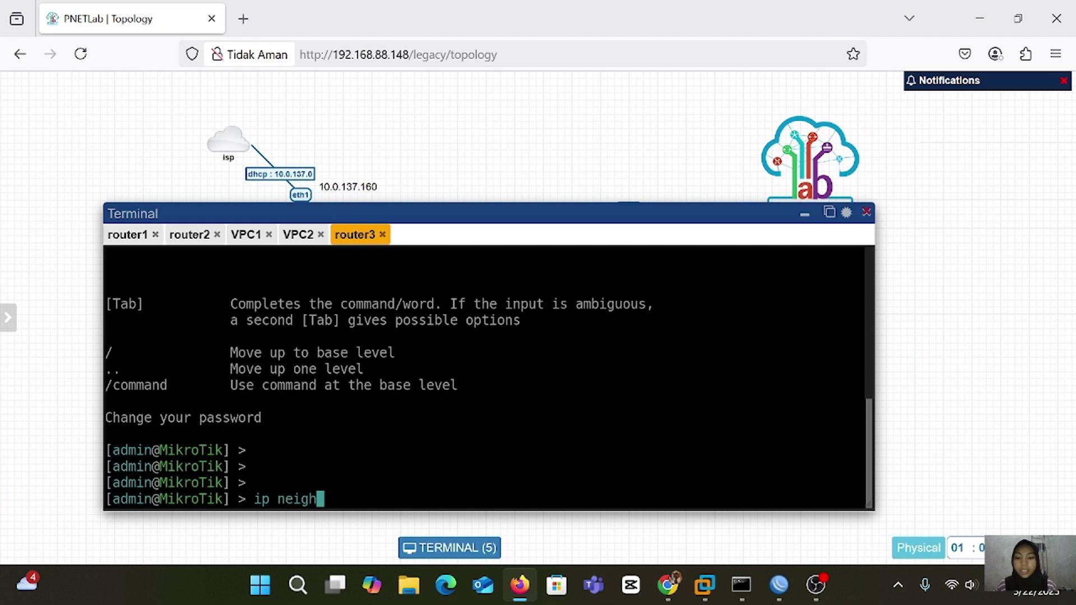
{"action": "type", "text": "bor "}
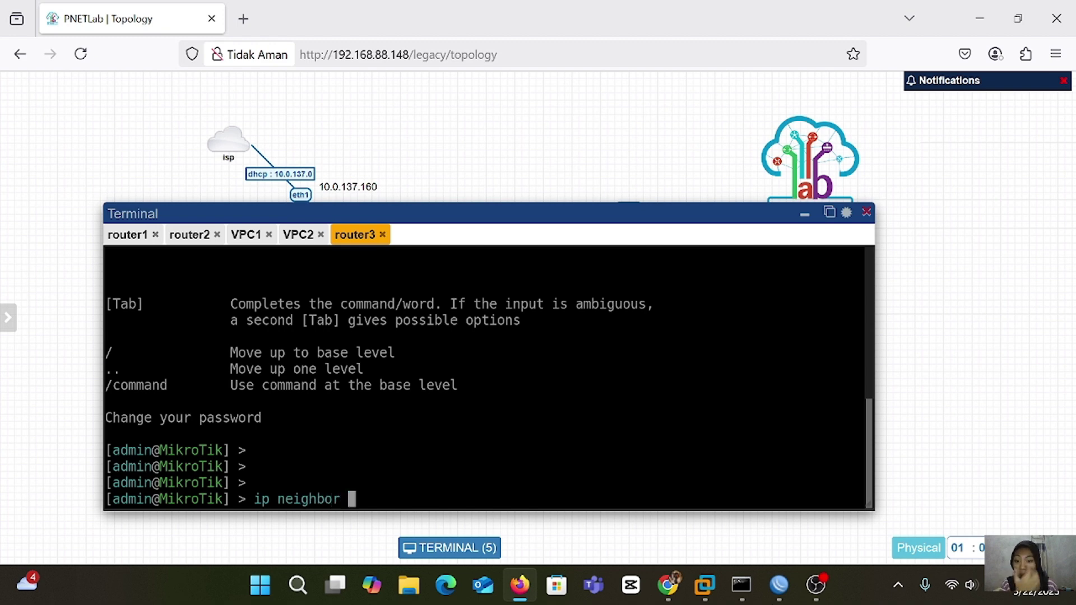
{"action": "type", "text": "print"}
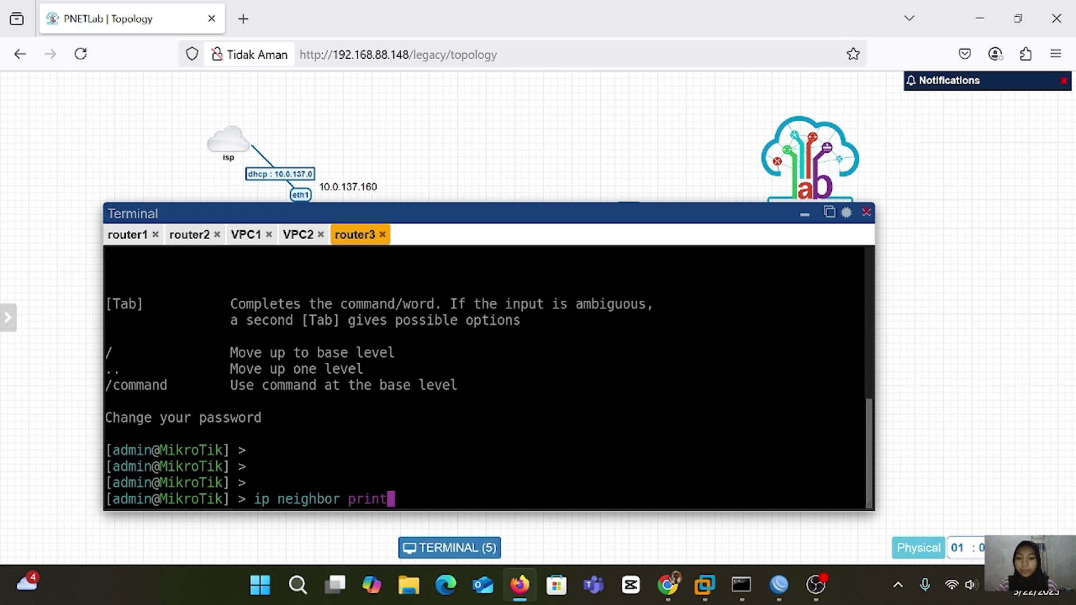
{"action": "key", "text": "Return"}
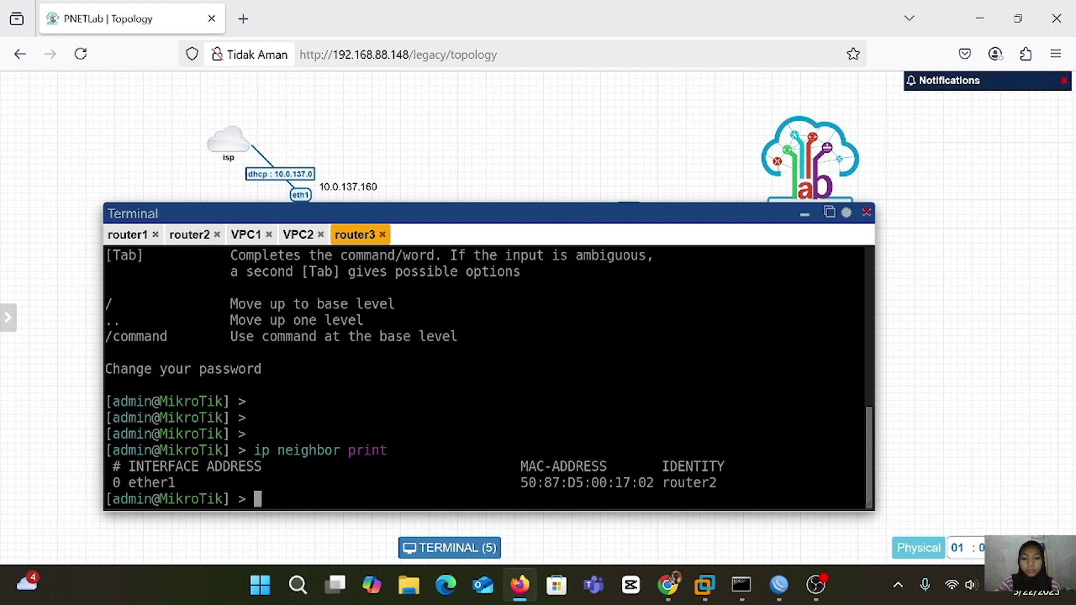
{"action": "key", "text": "Return"}
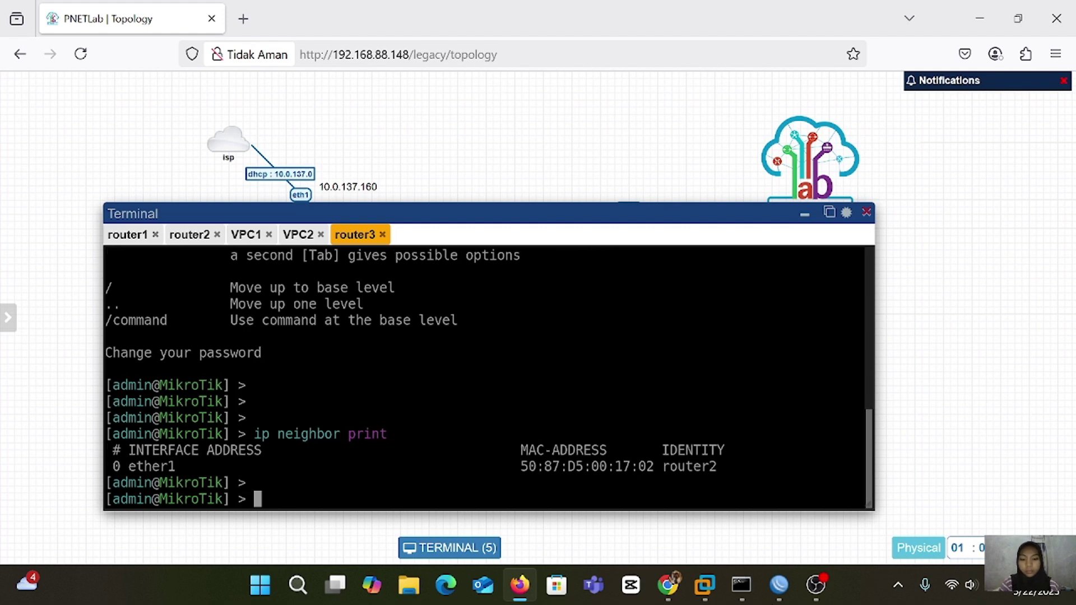
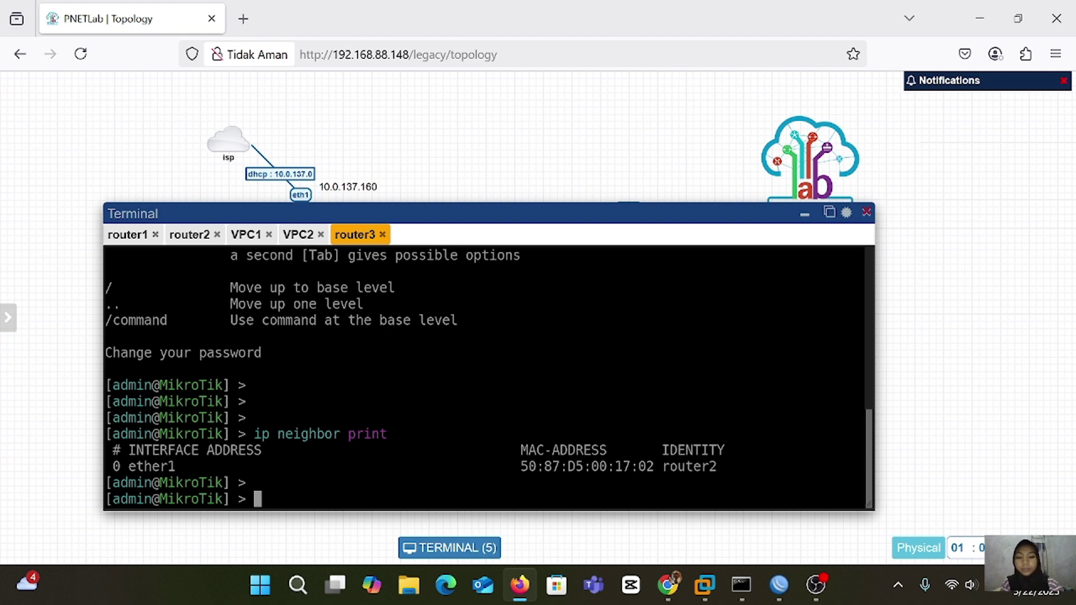
{"action": "key", "text": "XF86MonBrightnessDown"}
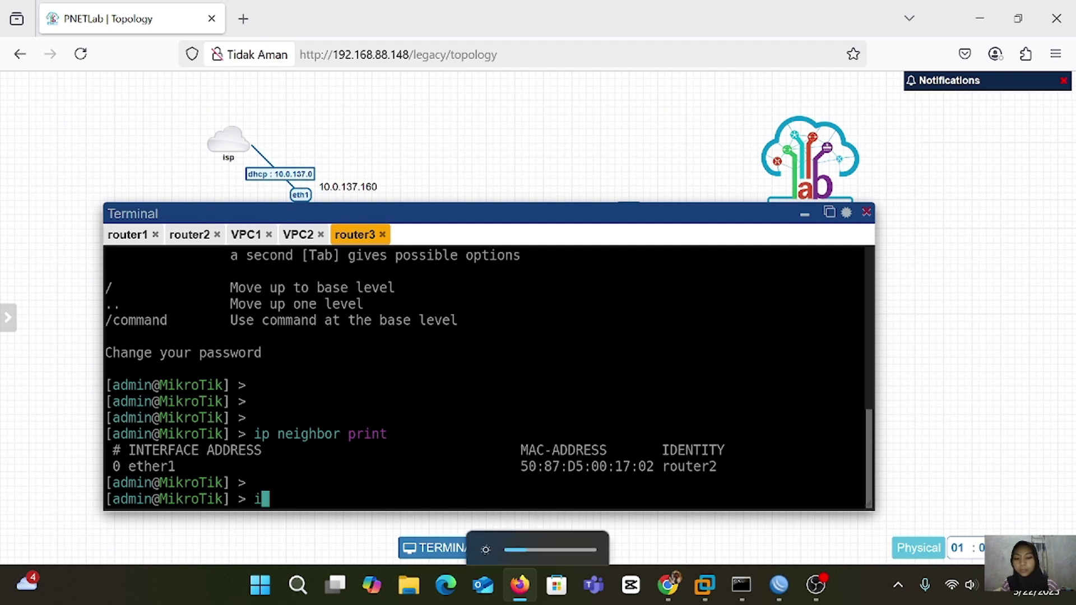
{"action": "type", "text": "iden"}
{"action": "key", "text": "BackSpace"}
{"action": "key", "text": "BackSpace"}
{"action": "key", "text": "BackSpace"}
{"action": "key", "text": "BackSpace"}
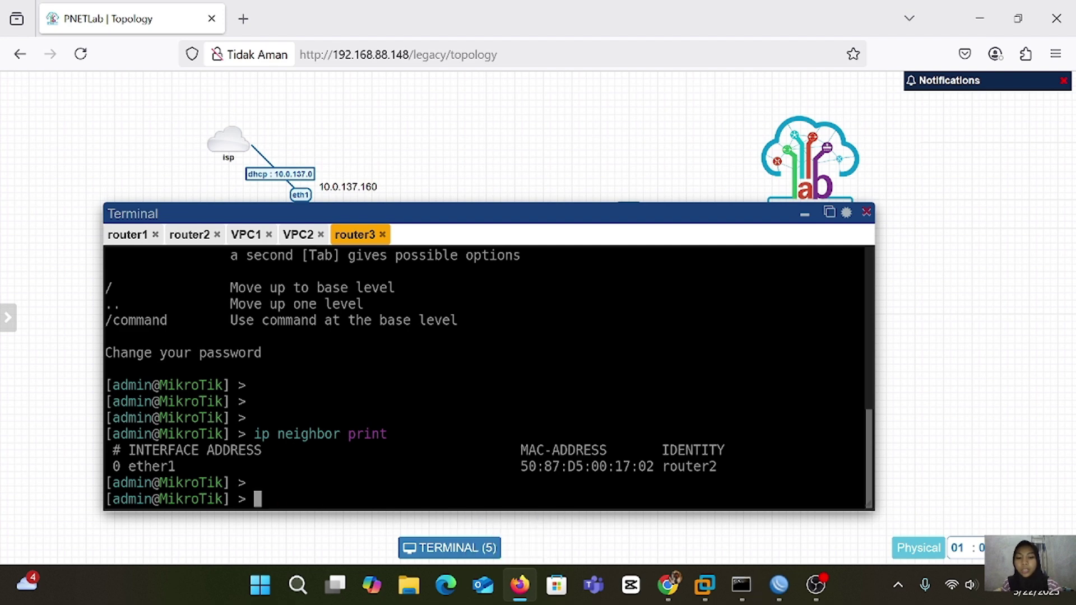
Set the system identity name to router3 in router3's console and print the identity
{"action": "type", "text": "system"}
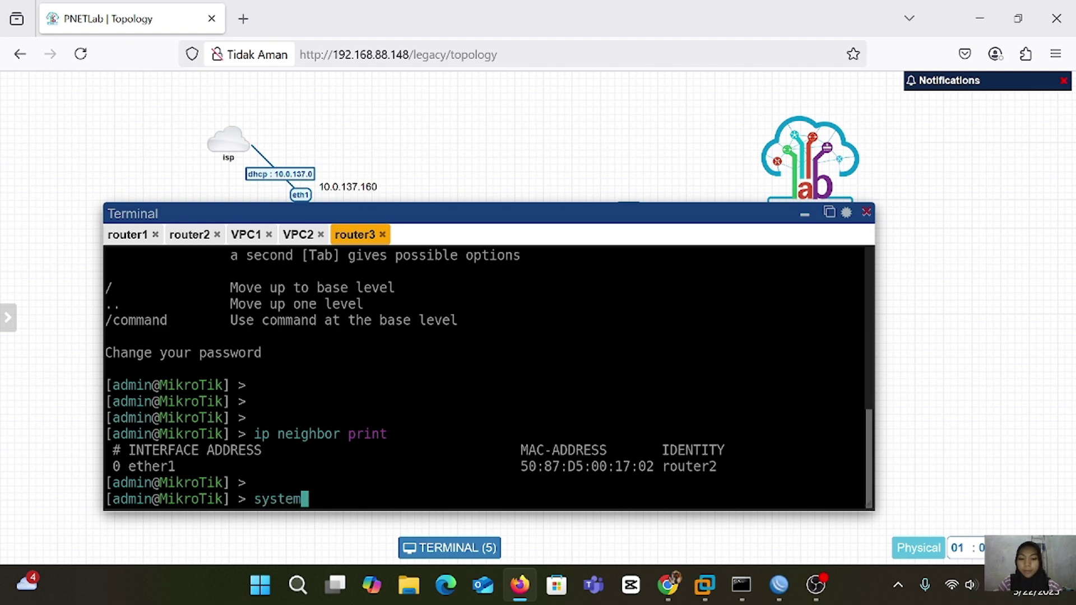
{"action": "type", "text": "dentity"}
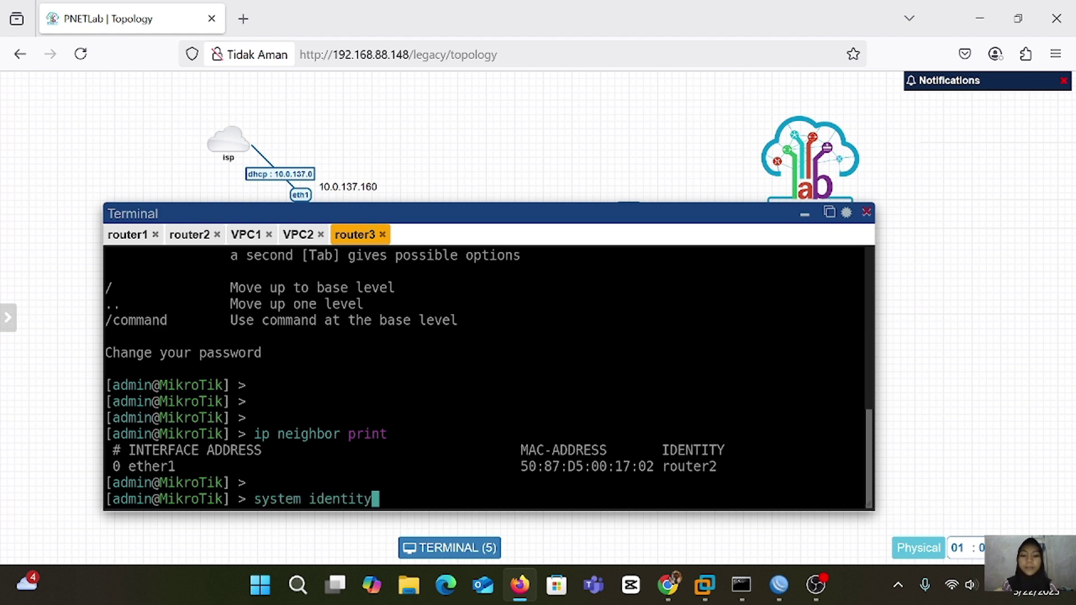
{"action": "key", "text": "Return"}
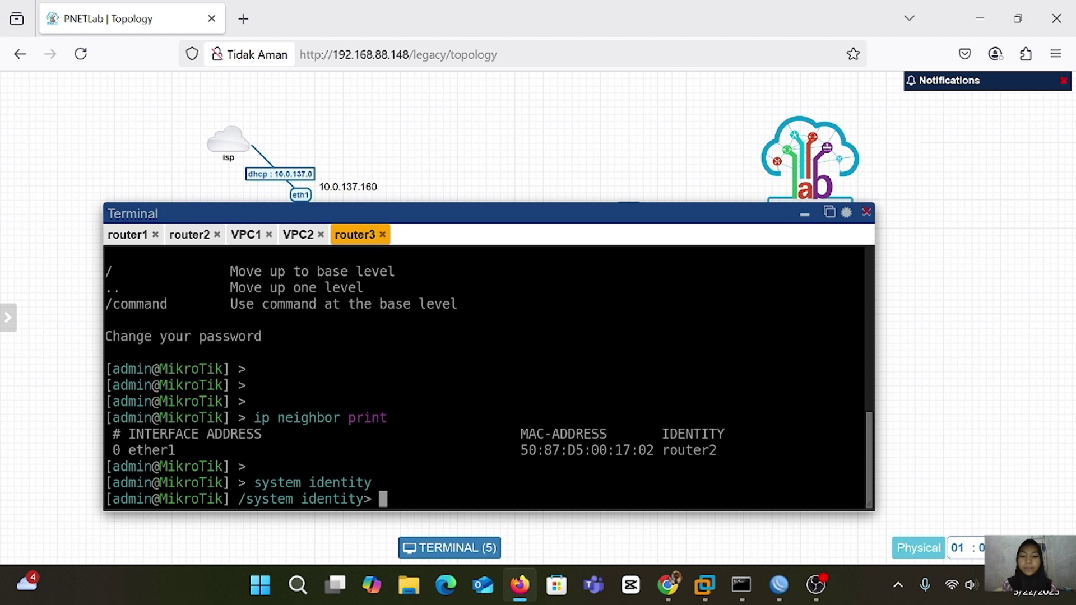
{"action": "type", "text": "set name="}
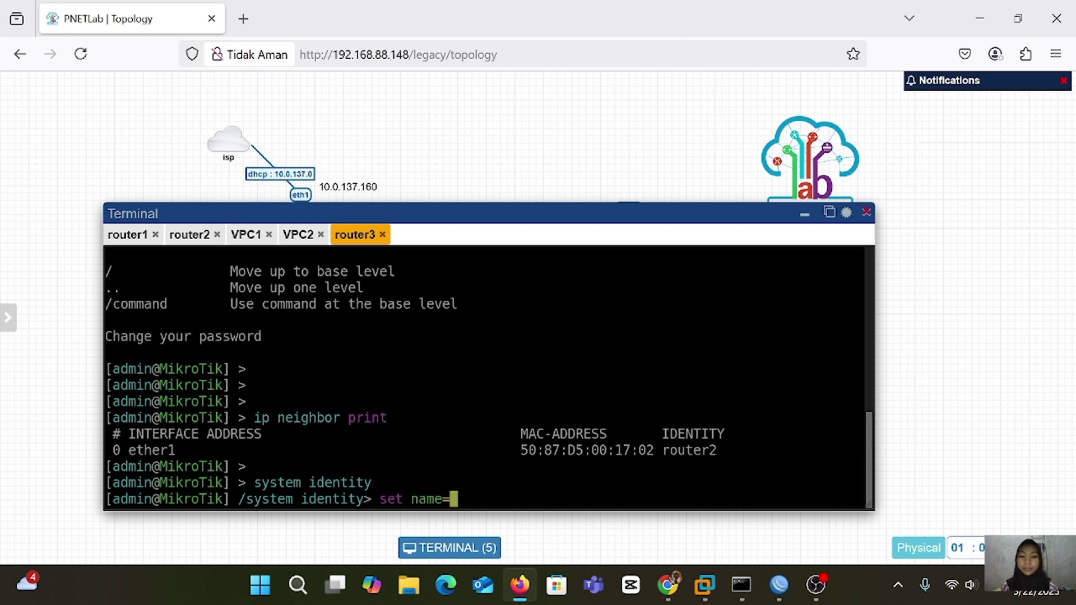
{"action": "type", "text": "router3"}
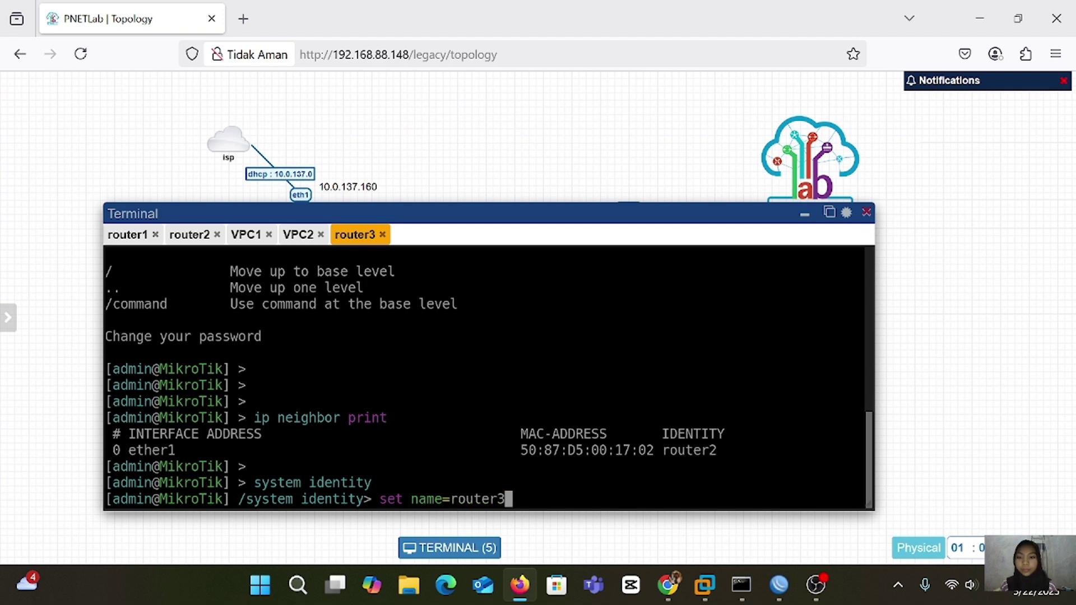
{"action": "key", "text": "Return"}
{"action": "type", "text": "print"}
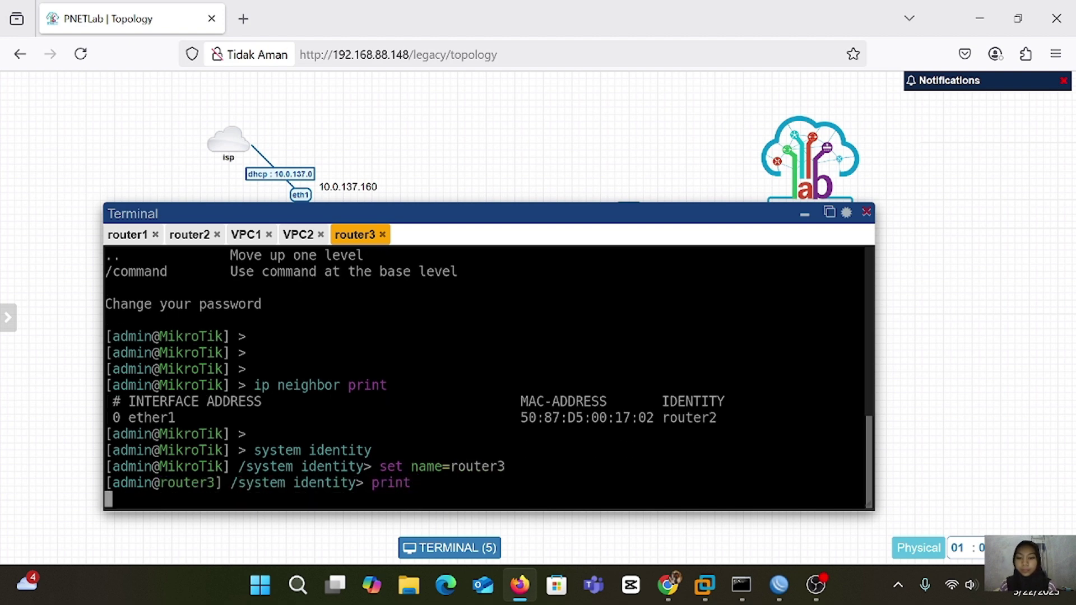
{"action": "key", "text": "Return"}
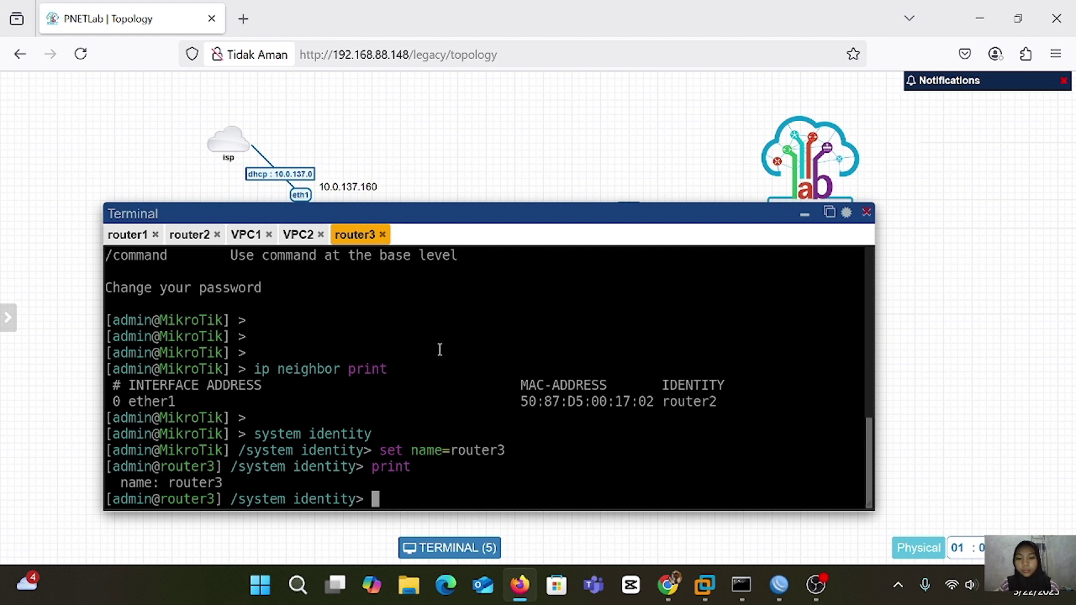
{"action": "left_click", "coordinate": [806, 223]}
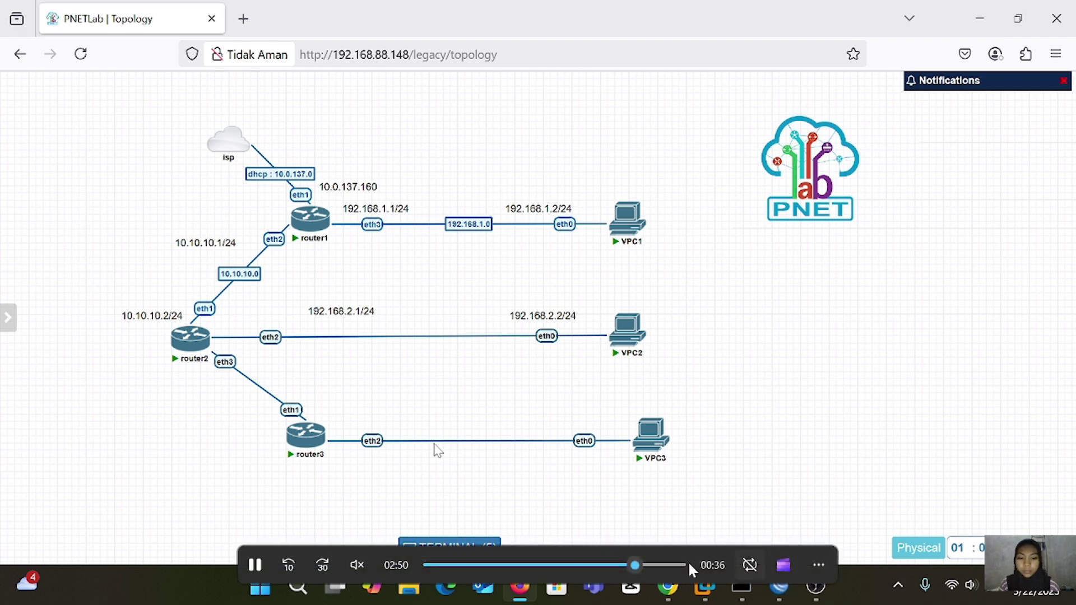
{"action": "left_click", "coordinate": [653, 563]}
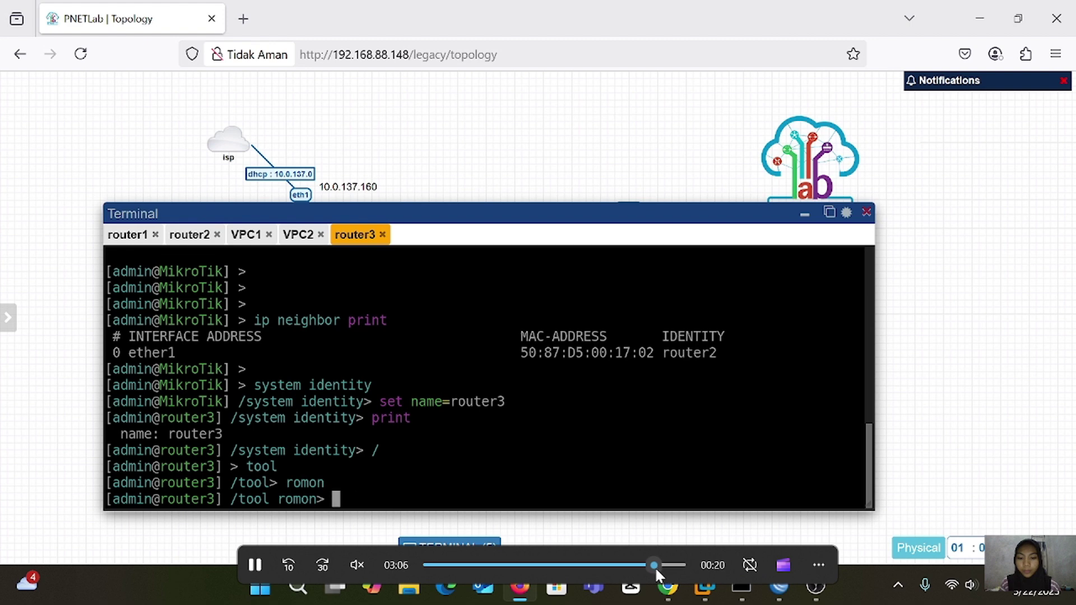
{"action": "left_click", "coordinate": [653, 569]}
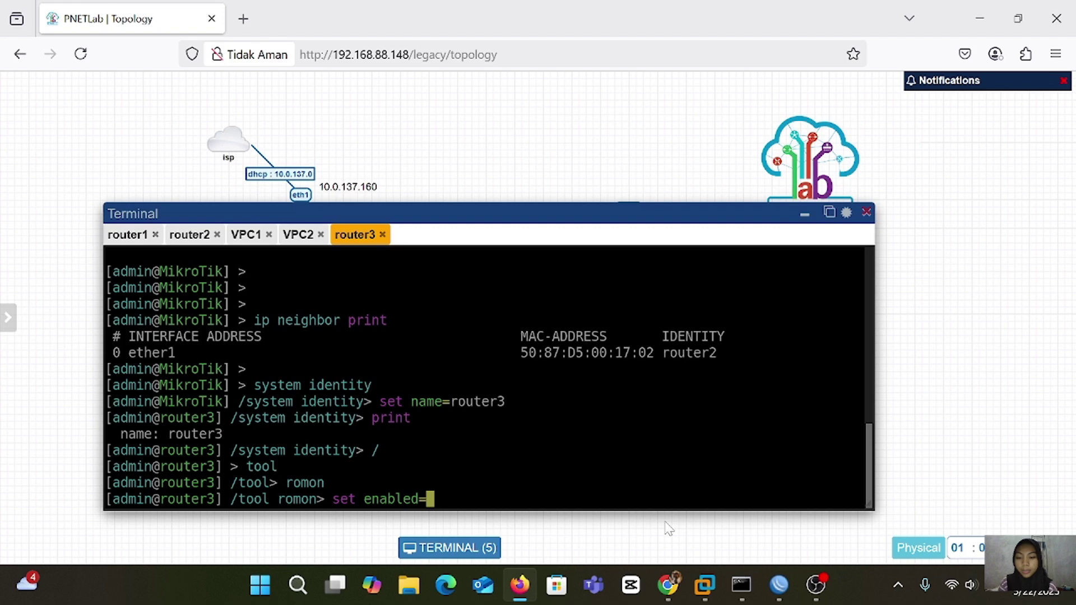
Enable RoMON on router3 with enabled=yes under tool romon and print the RoMON settings
{"action": "type", "text": "yes"}
{"action": "key", "text": "Return"}
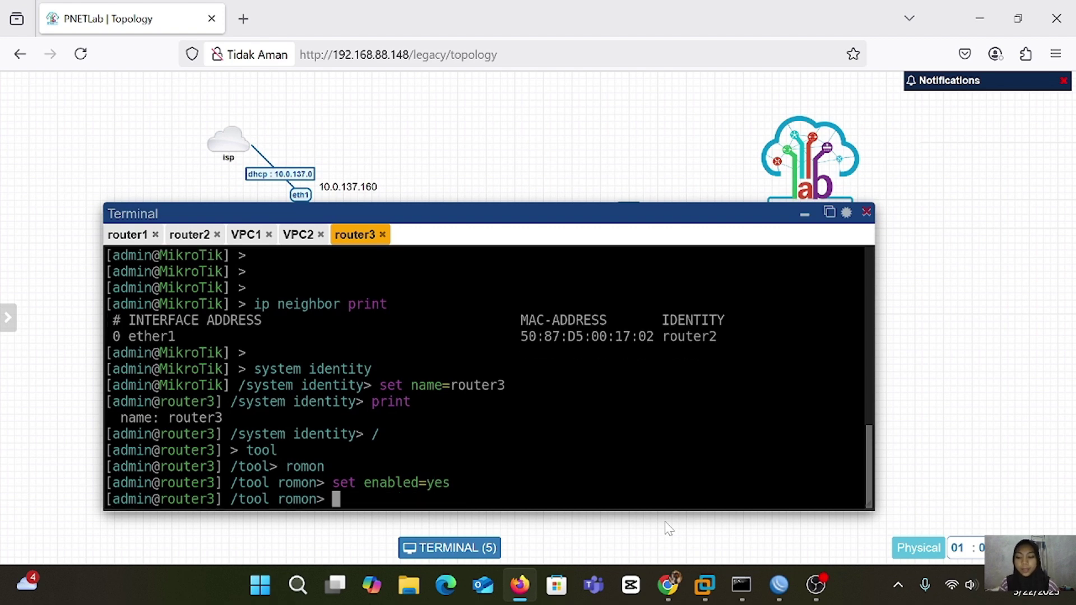
{"action": "type", "text": "print"}
{"action": "key", "text": "Return"}
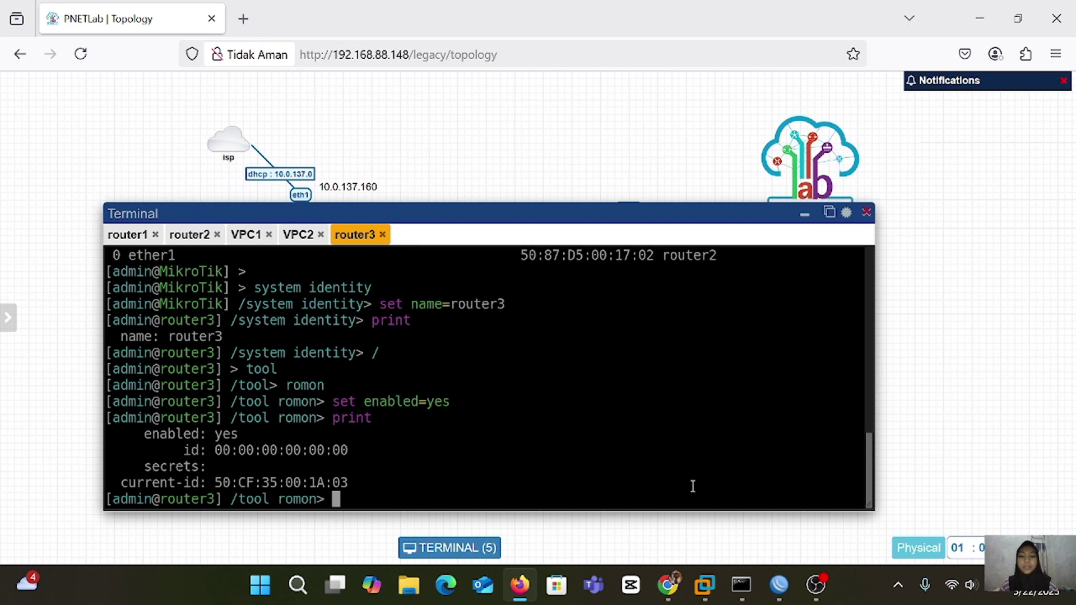
Switch to the router2 session in WinBox, open a new WinBox, and connect to RoMON through 10.0.137.160
{"action": "mouse_move", "coordinate": [779, 584]}
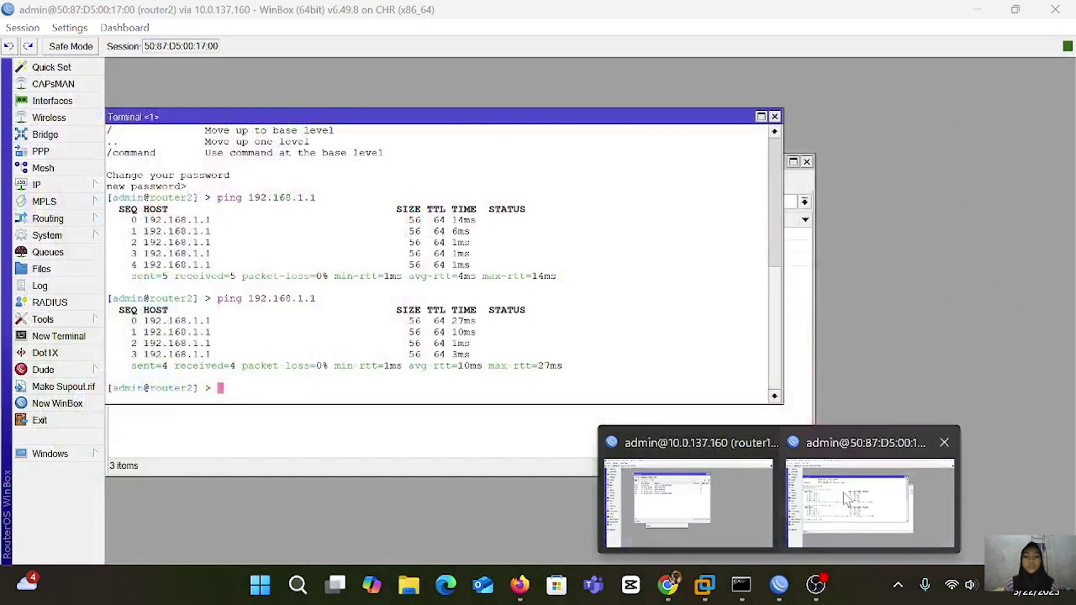
{"action": "left_click", "coordinate": [845, 496]}
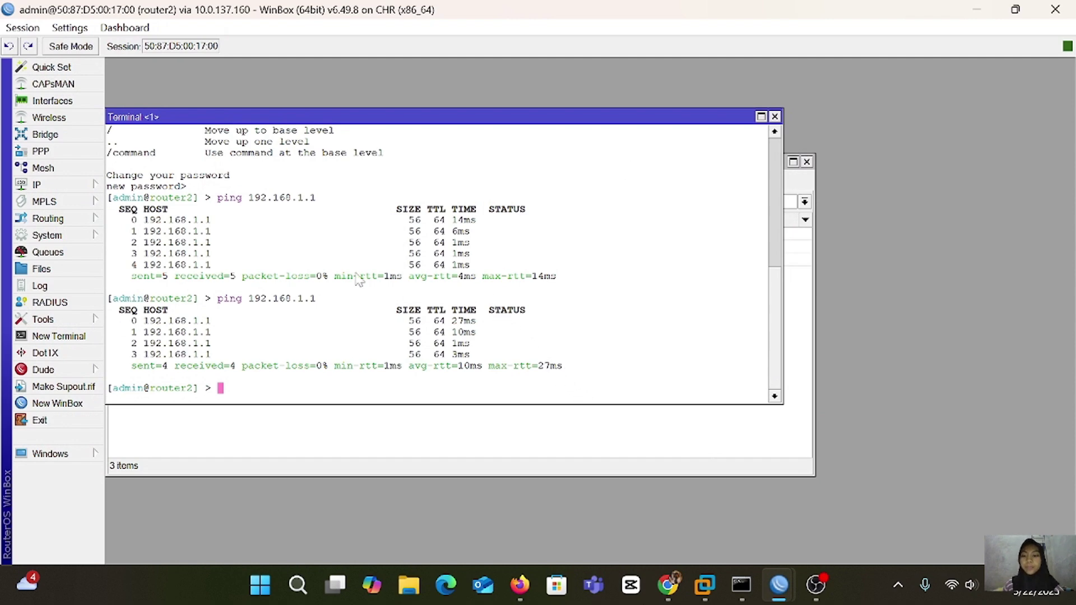
{"action": "left_click", "coordinate": [63, 404]}
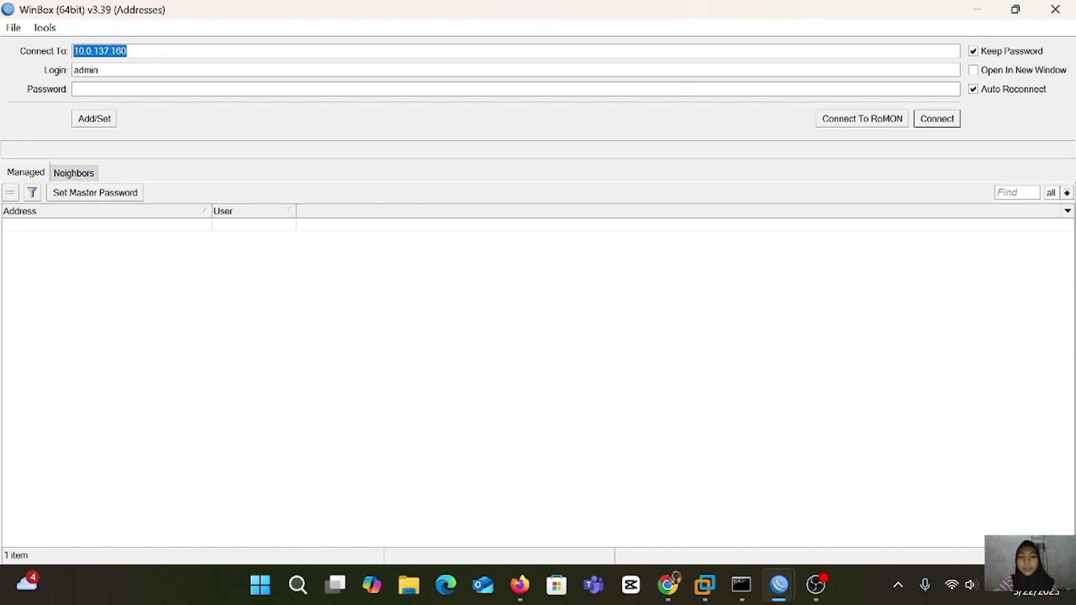
{"action": "left_click", "coordinate": [872, 120]}
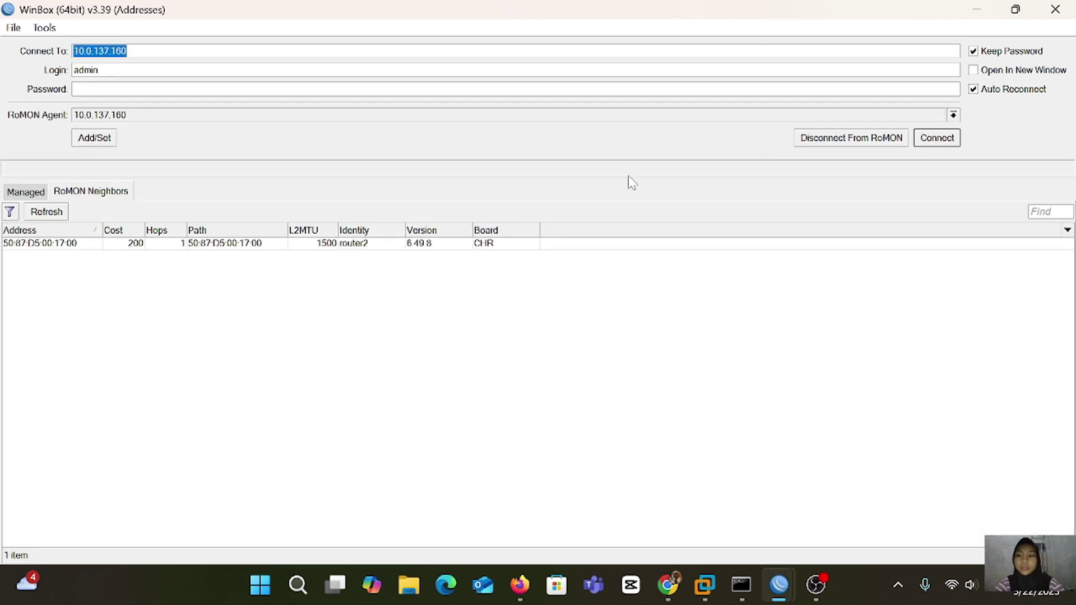
Connect to router3 from the RoMON neighbors, maximize its session window, and dismiss the password change
{"action": "left_click", "coordinate": [379, 245]}
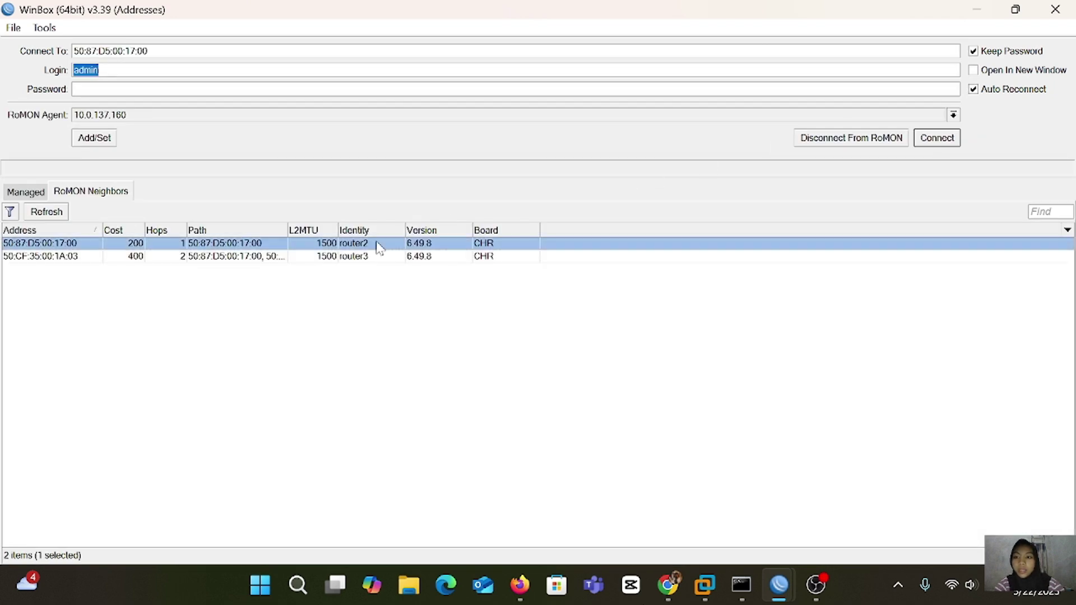
{"action": "left_click", "coordinate": [402, 258]}
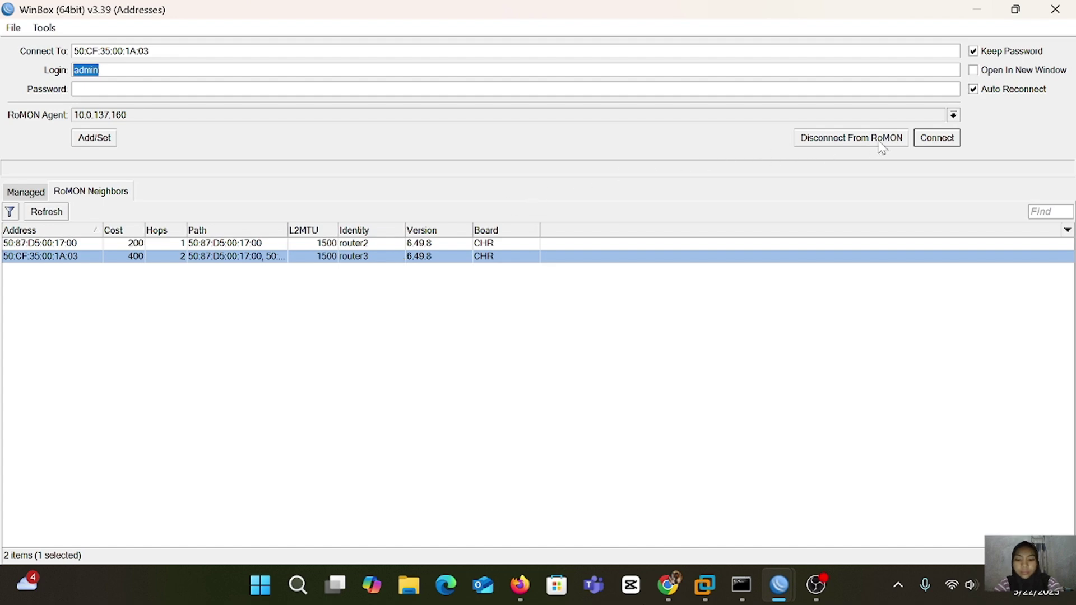
{"action": "left_click", "coordinate": [931, 145]}
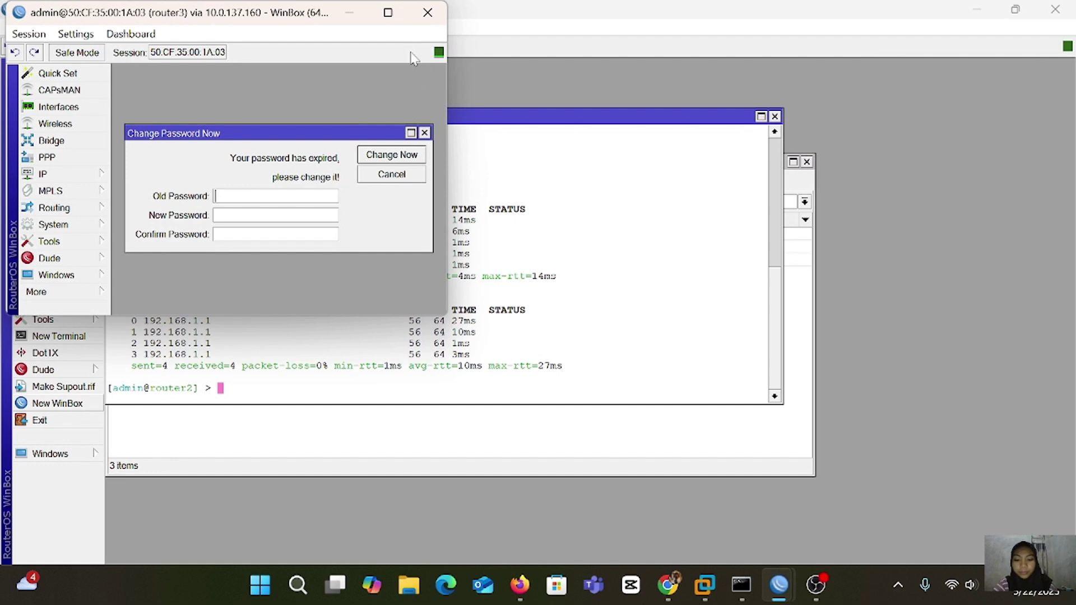
{"action": "left_click", "coordinate": [388, 12]}
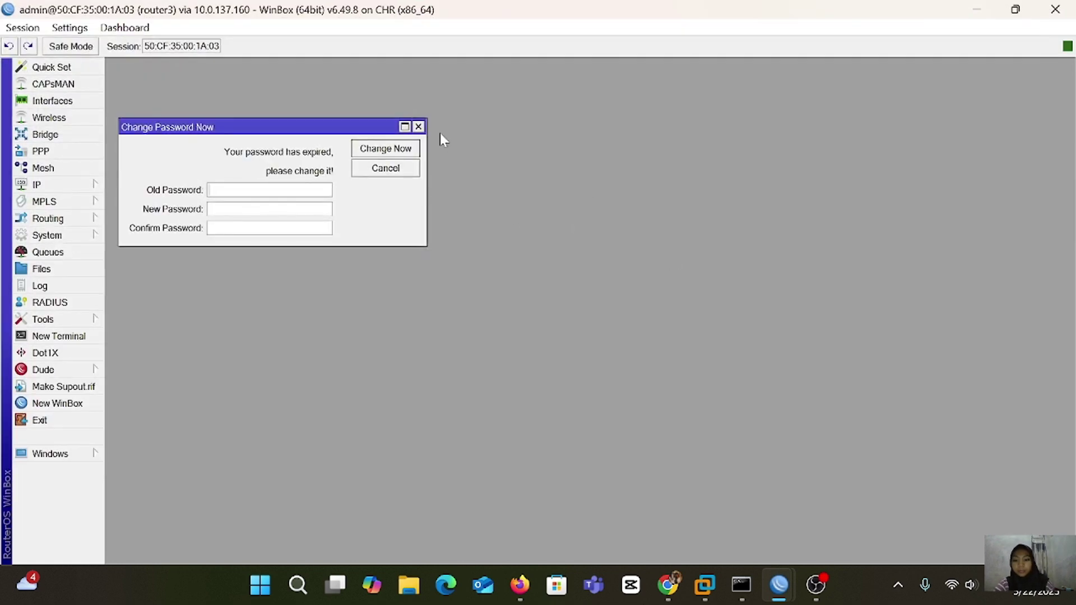
{"action": "left_click", "coordinate": [418, 126]}
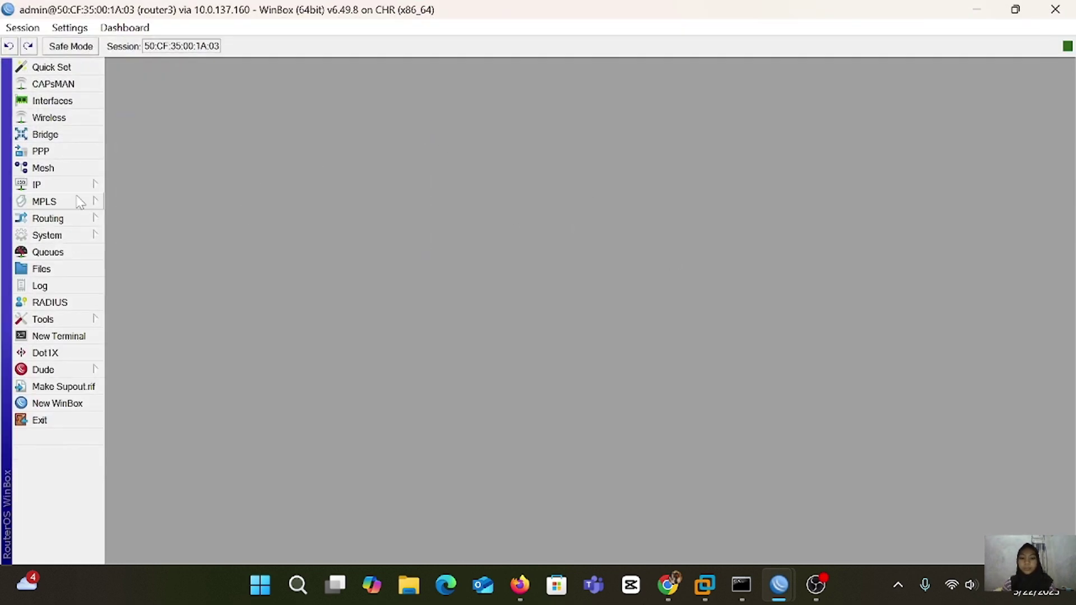
Add the IP address 192.168.3.1/24 on interface ether2 in router3's address list
{"action": "left_click", "coordinate": [36, 186]}
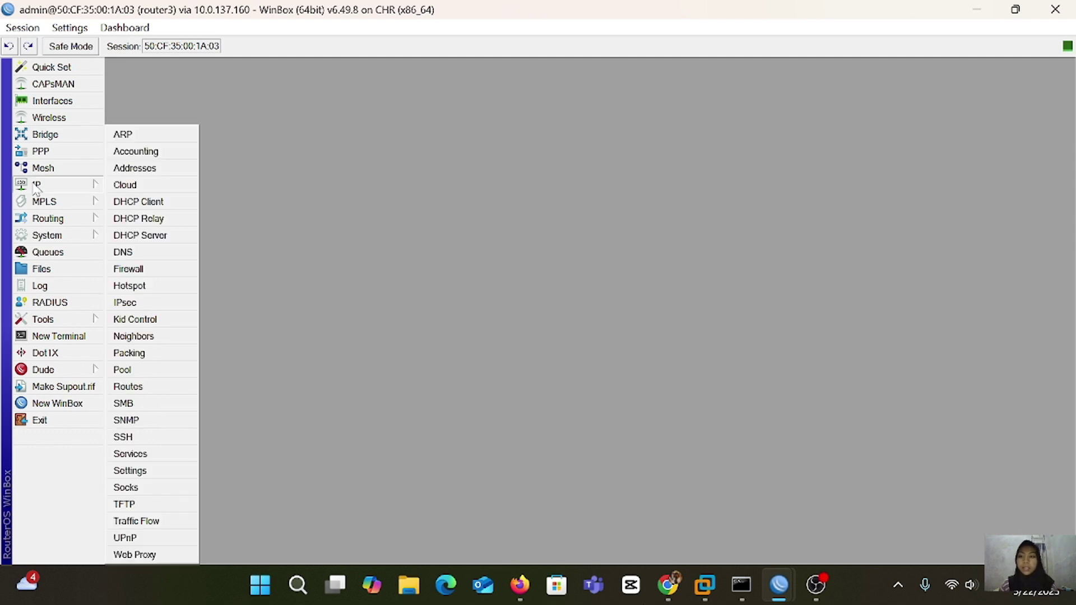
{"action": "left_click", "coordinate": [152, 168]}
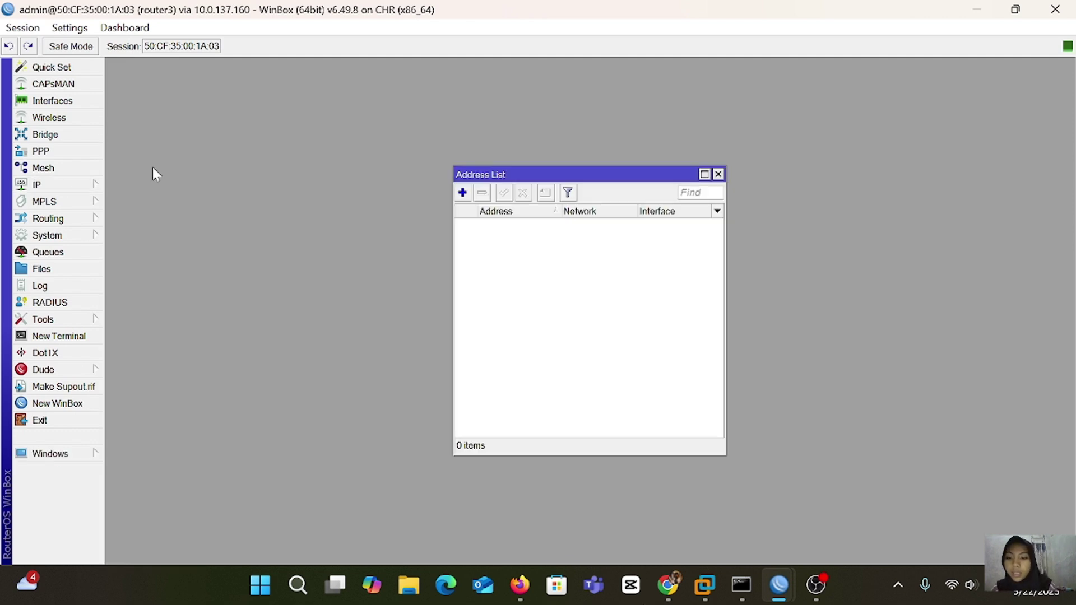
{"action": "left_click", "coordinate": [463, 193]}
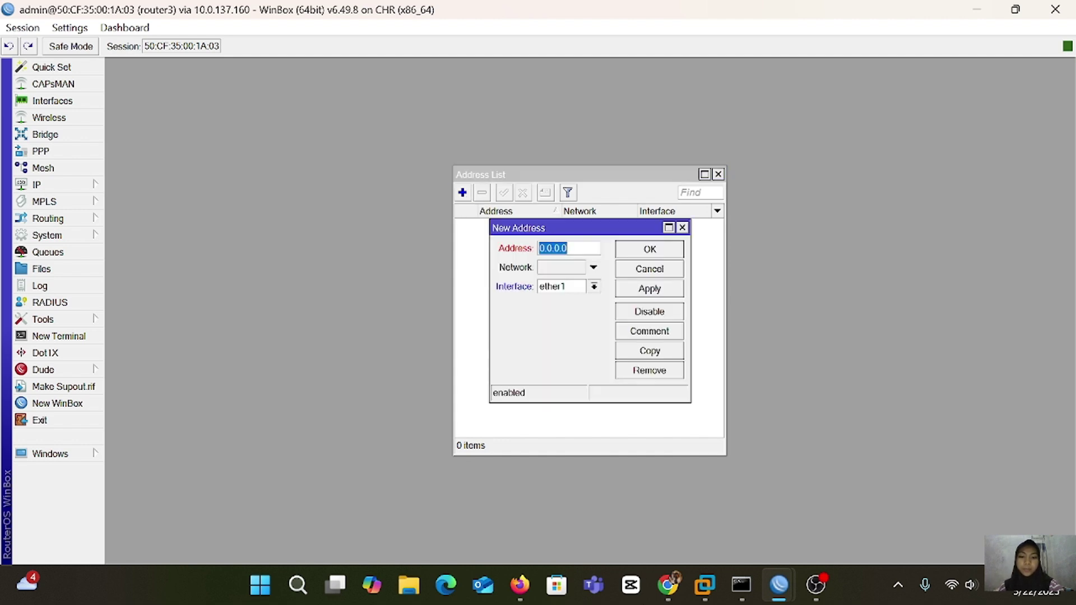
{"action": "key", "text": "BackSpace"}
{"action": "type", "text": "192"}
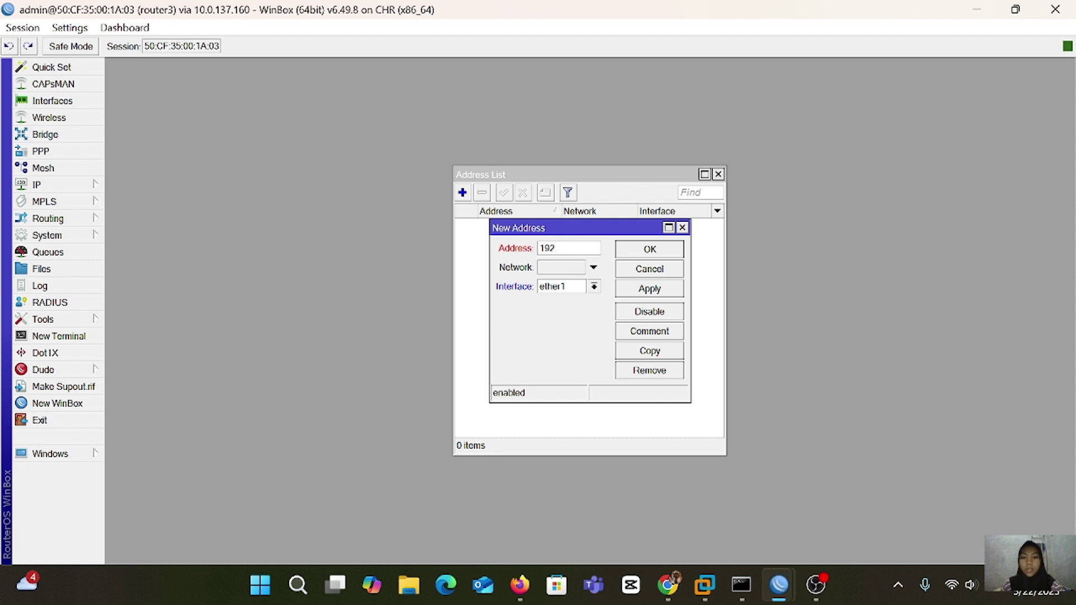
{"action": "type", "text": ".168.3.1/24"}
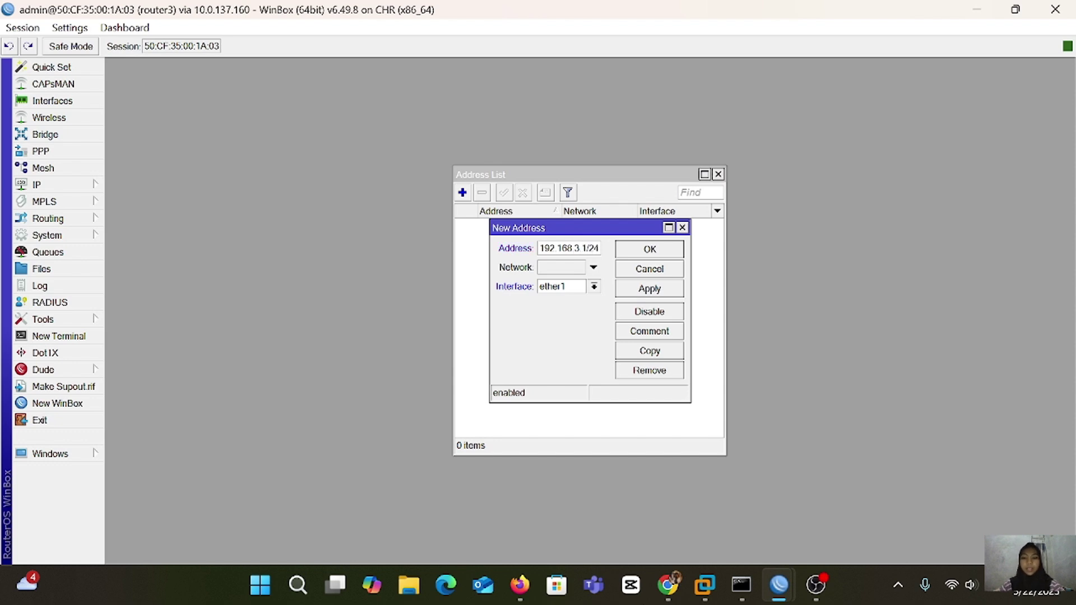
{"action": "left_click", "coordinate": [594, 286]}
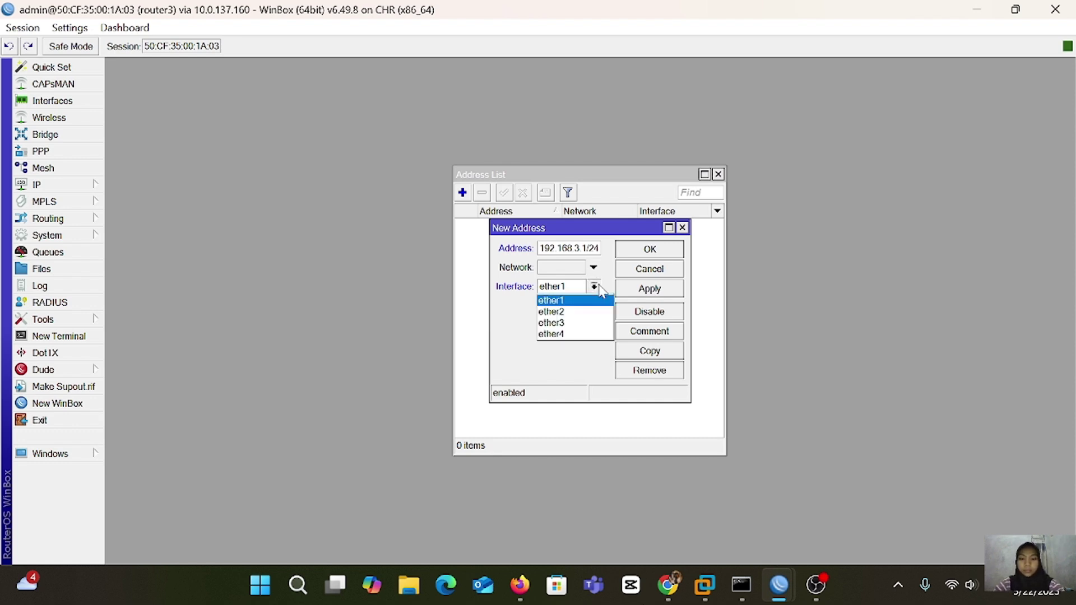
{"action": "left_click", "coordinate": [564, 302]}
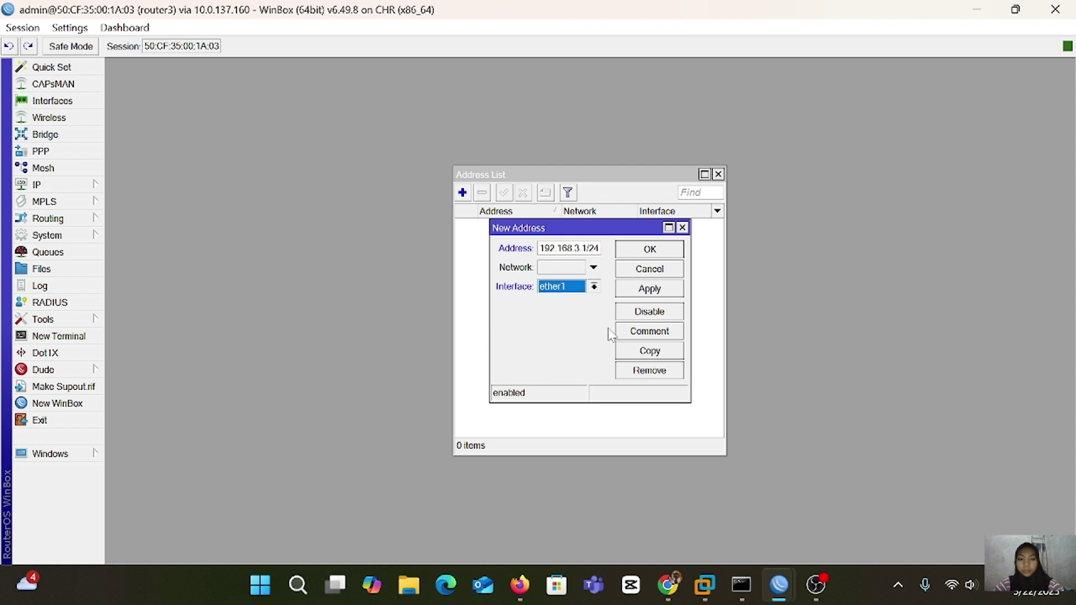
{"action": "left_click", "coordinate": [594, 287]}
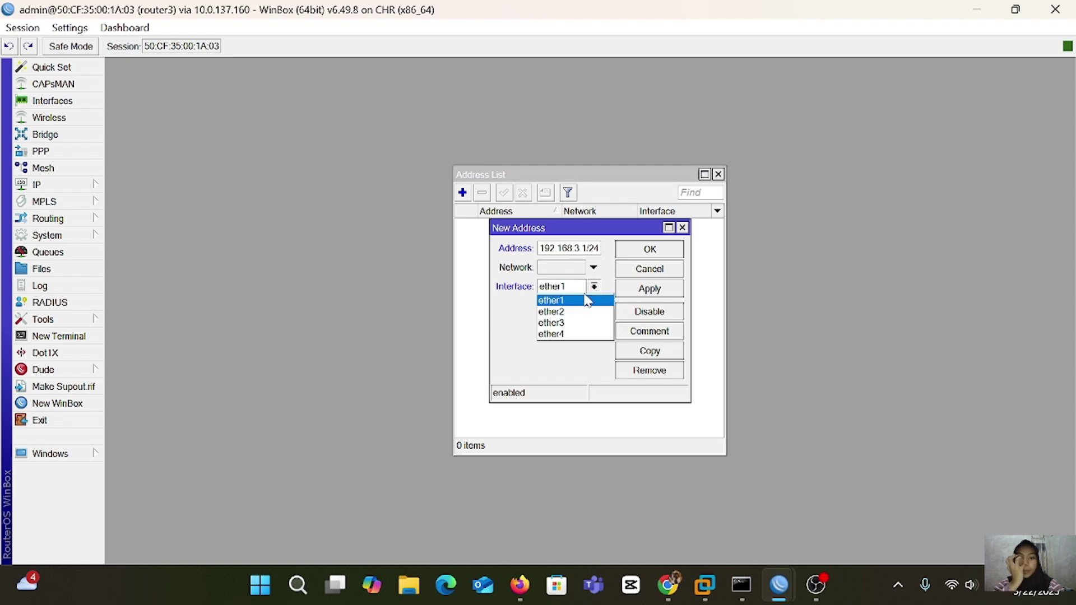
{"action": "left_click", "coordinate": [569, 310]}
{"action": "left_click", "coordinate": [654, 289]}
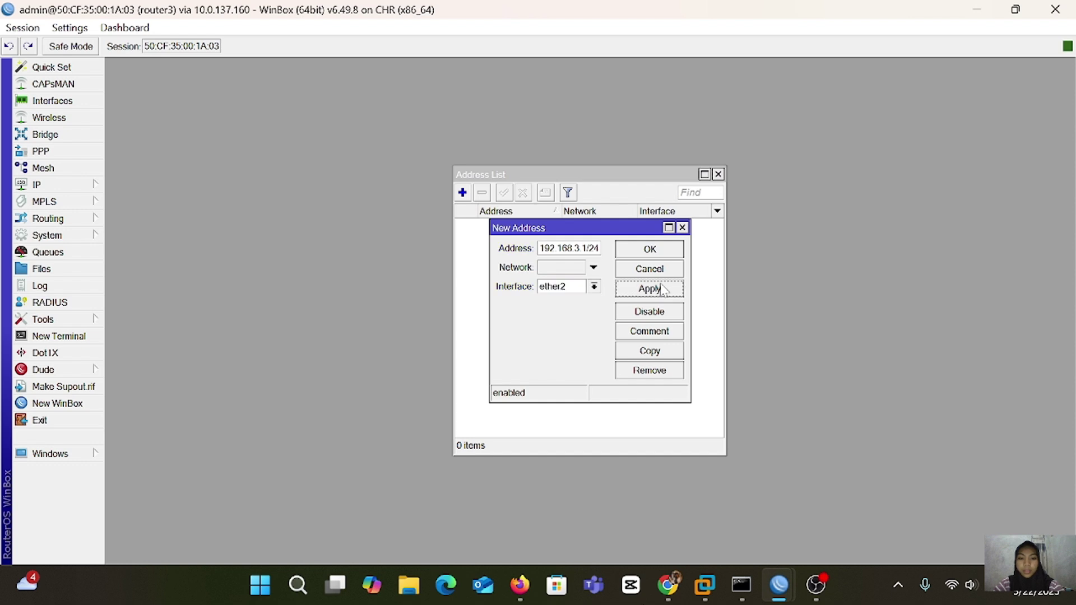
{"action": "left_click", "coordinate": [678, 250]}
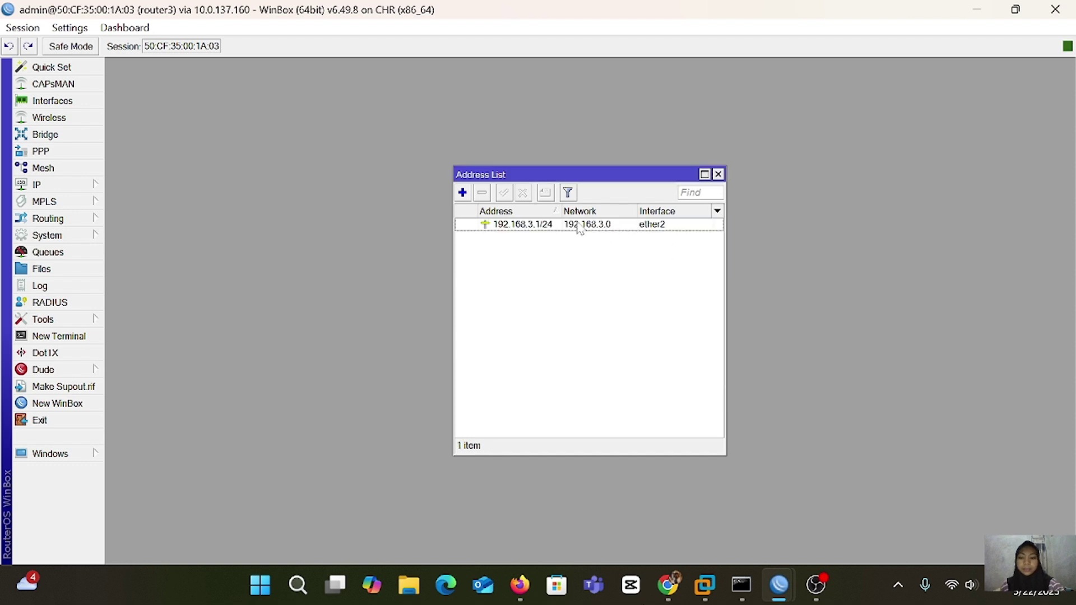
Add the IP address 10.20.20.2/24 on interface ether1 in router3's address list
{"action": "left_click", "coordinate": [463, 193]}
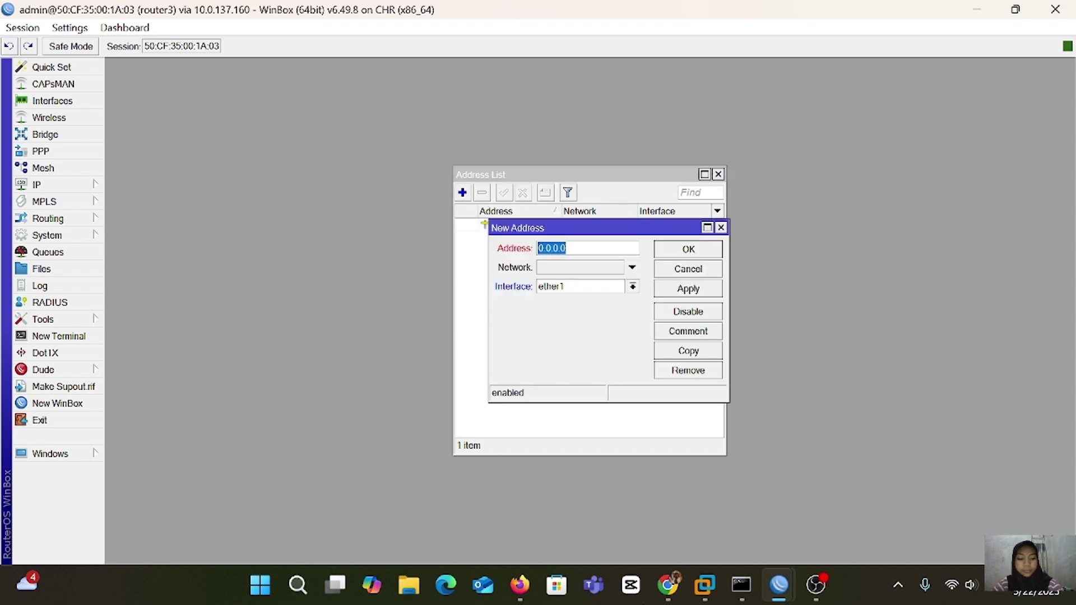
{"action": "type", "text": "192"}
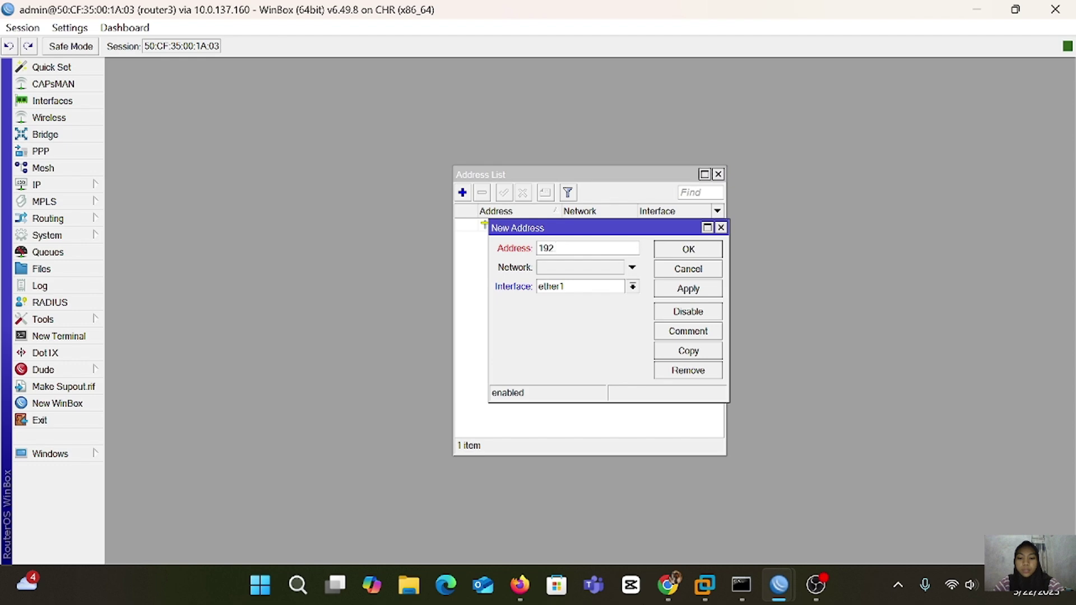
{"action": "key", "text": "BackSpace"}
{"action": "key", "text": "BackSpace"}
{"action": "key", "text": "BackSpace"}
{"action": "type", "text": "10.20.20"}
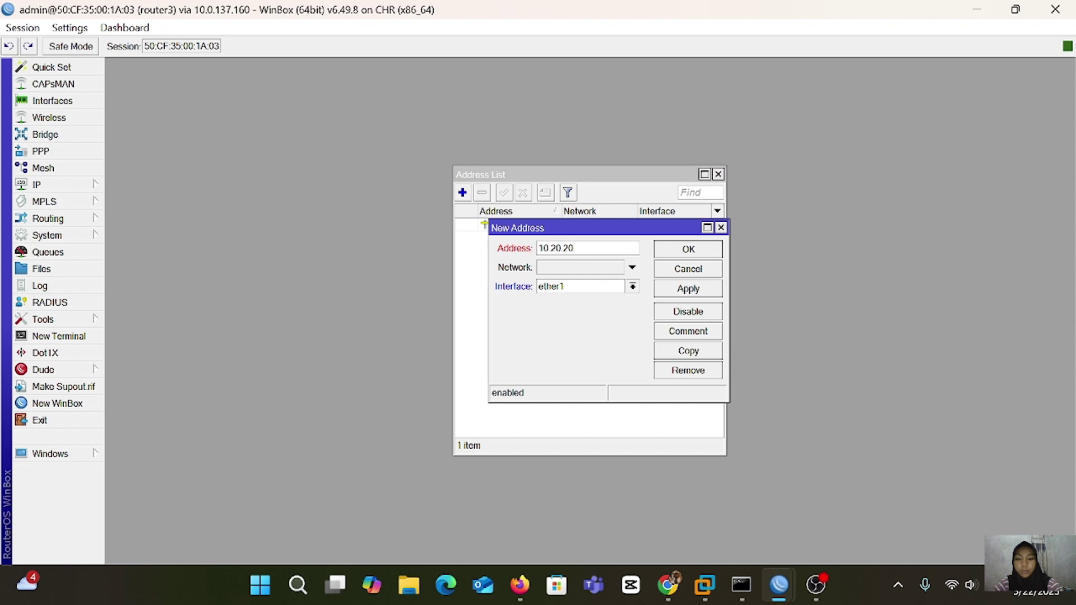
{"action": "type", "text": ".2/24"}
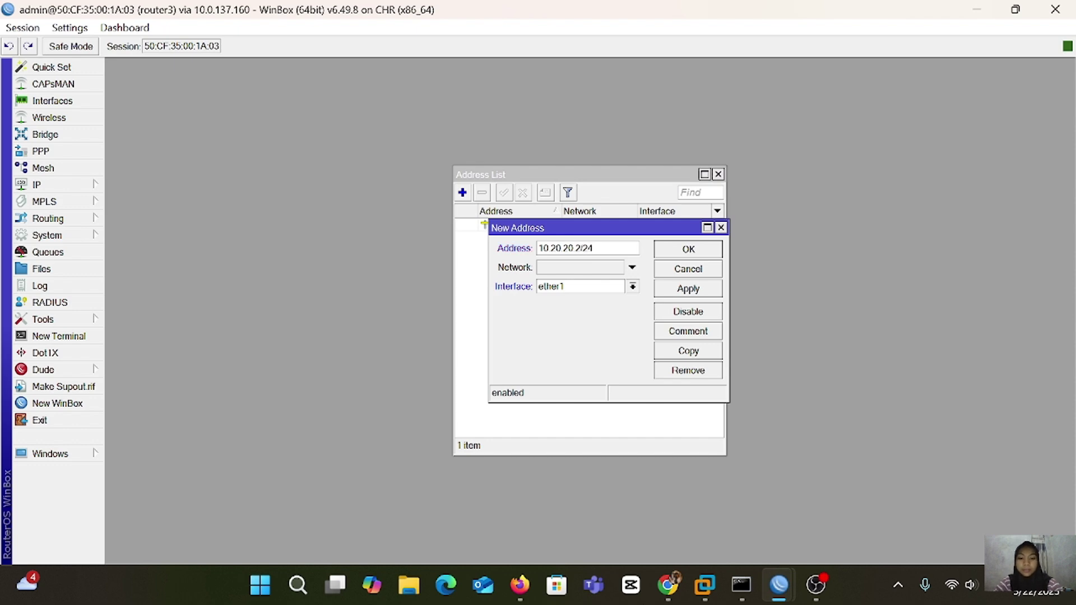
{"action": "left_click", "coordinate": [633, 287]}
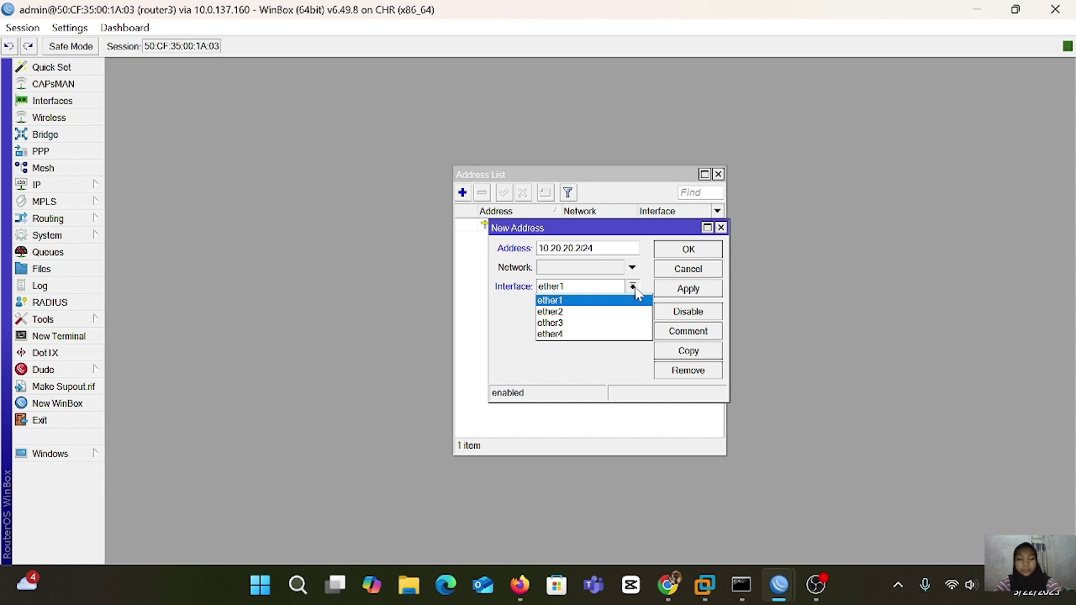
{"action": "left_click", "coordinate": [596, 301]}
{"action": "left_click", "coordinate": [688, 288]}
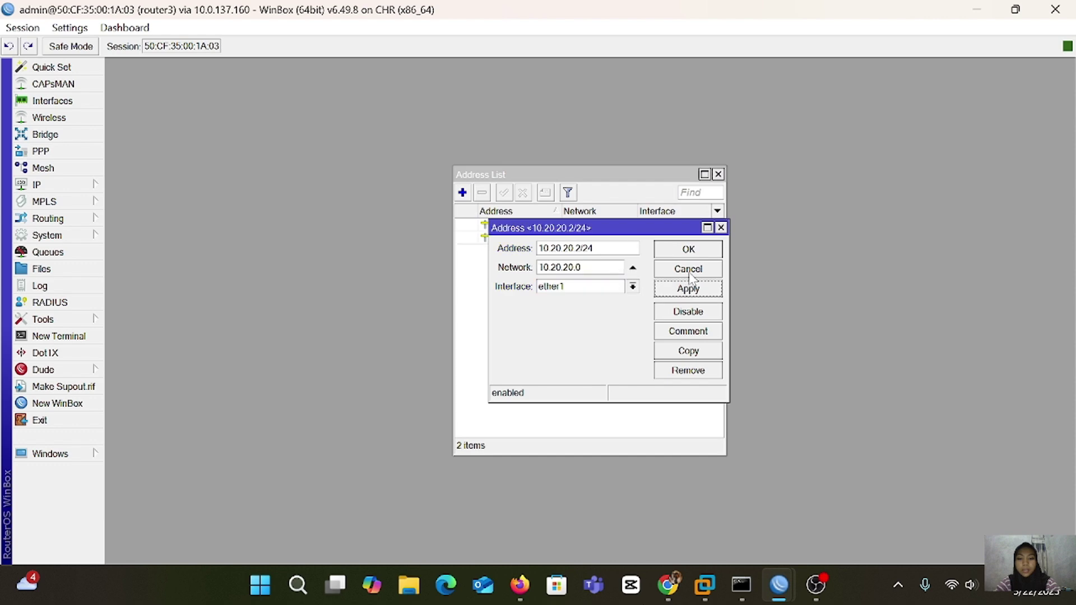
{"action": "left_click", "coordinate": [689, 249]}
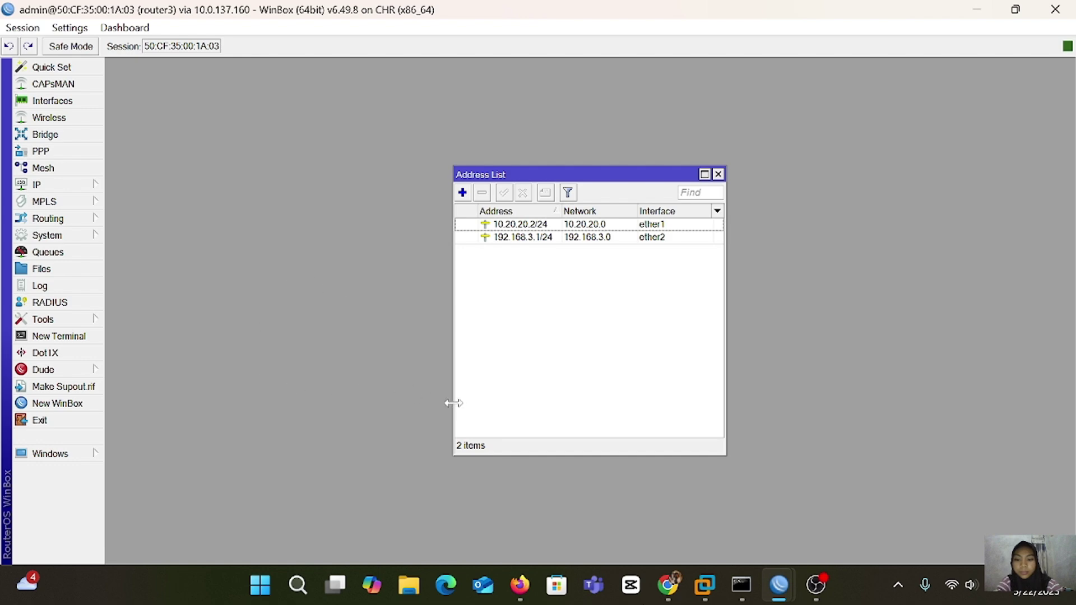
Switch to the router2 session, close its terminal and route list, and open its IP address list
{"action": "mouse_move", "coordinate": [779, 585]}
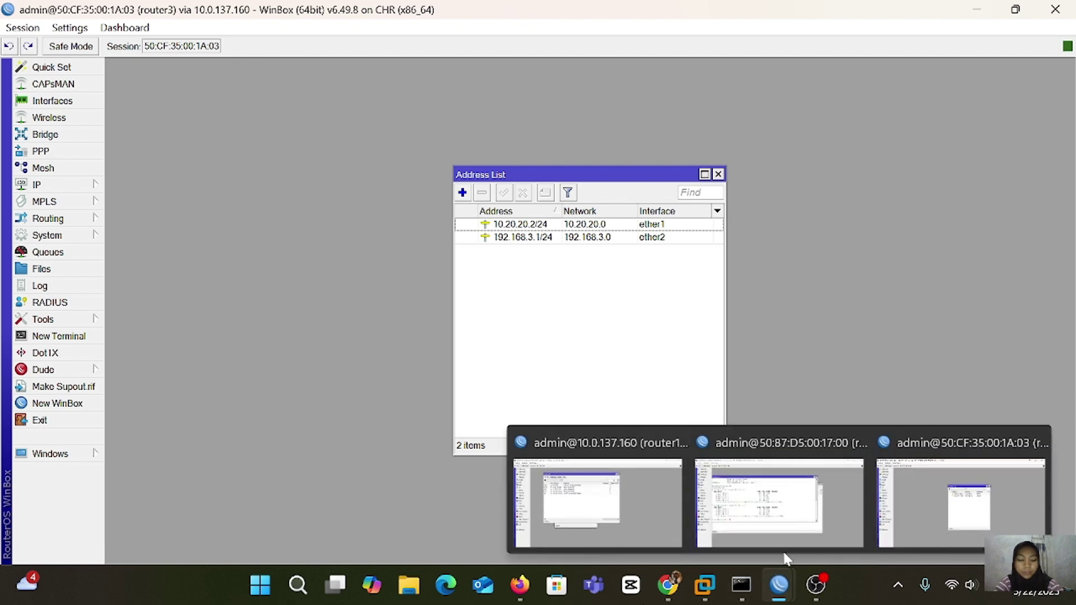
{"action": "left_click", "coordinate": [743, 509]}
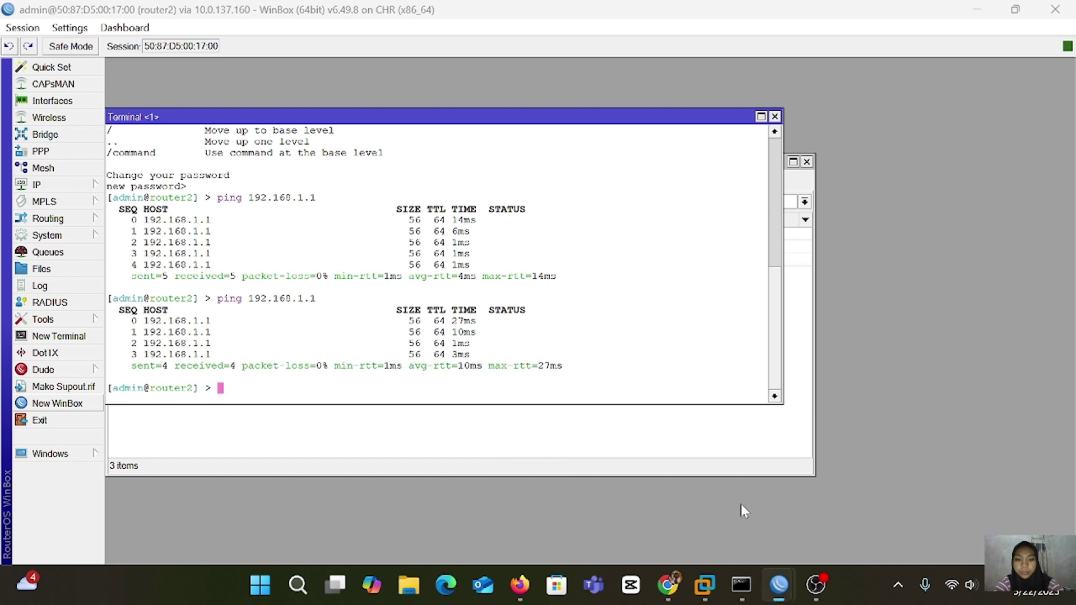
{"action": "left_click", "coordinate": [775, 116]}
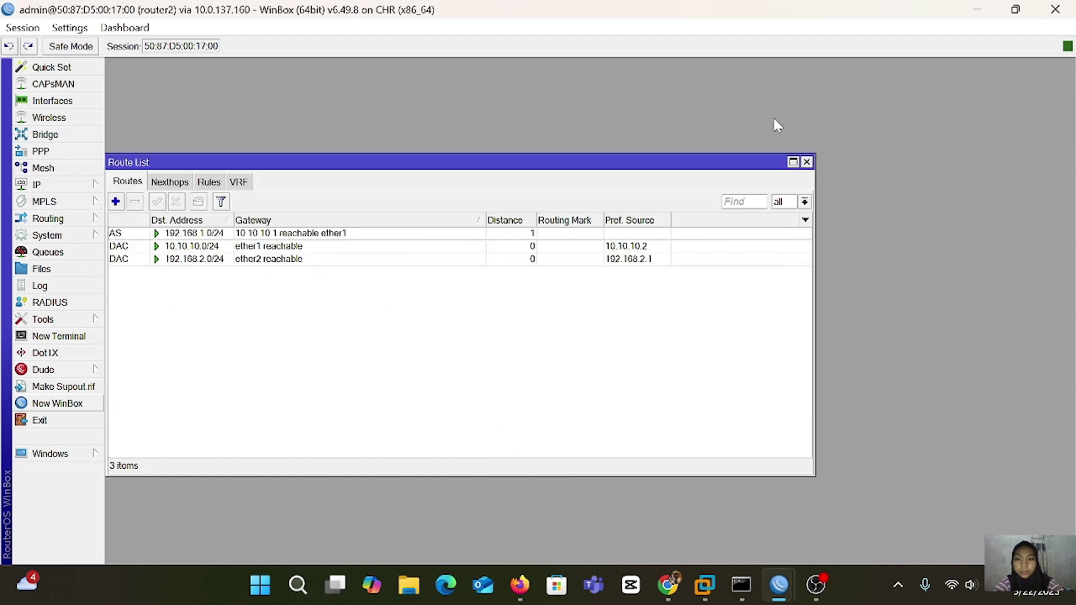
{"action": "left_click", "coordinate": [806, 161]}
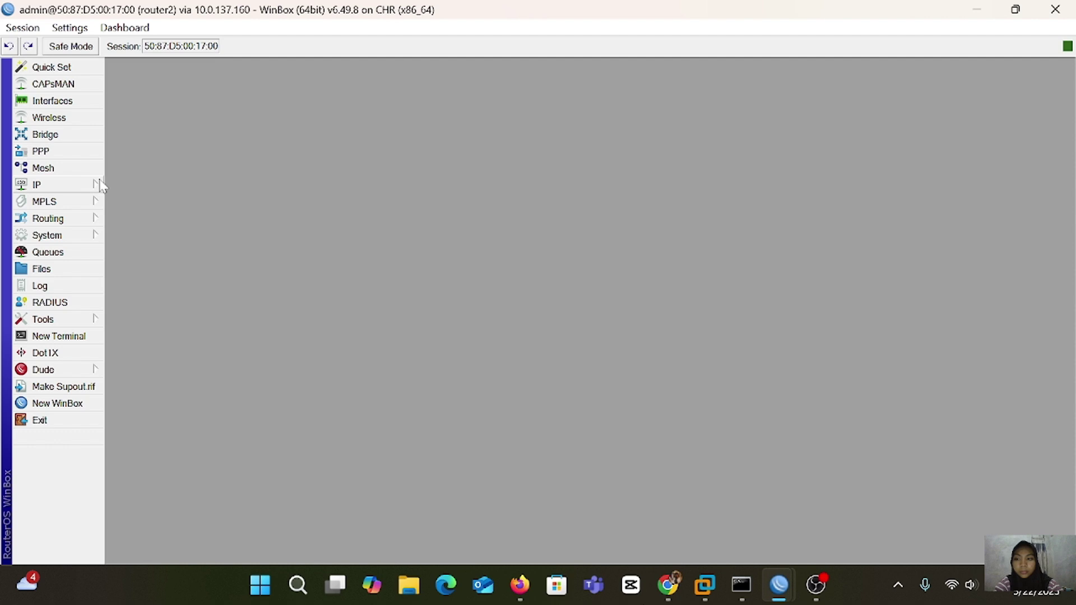
{"action": "left_click", "coordinate": [101, 185]}
{"action": "left_click", "coordinate": [140, 165]}
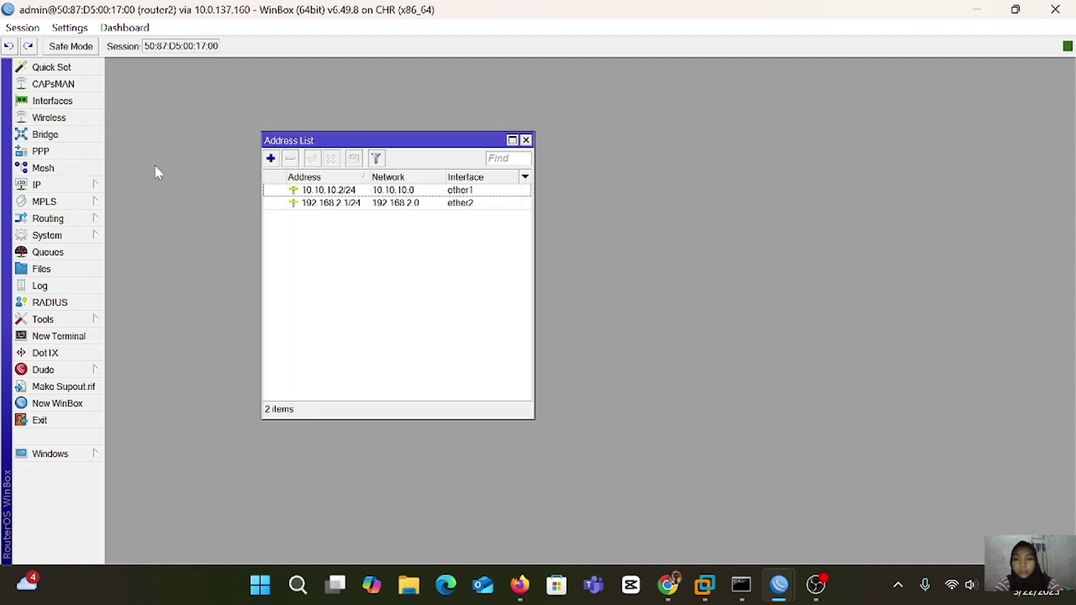
Add the IP address 10.20.20.1/24 on interface ether3 in router2's address list
{"action": "left_click", "coordinate": [271, 159]}
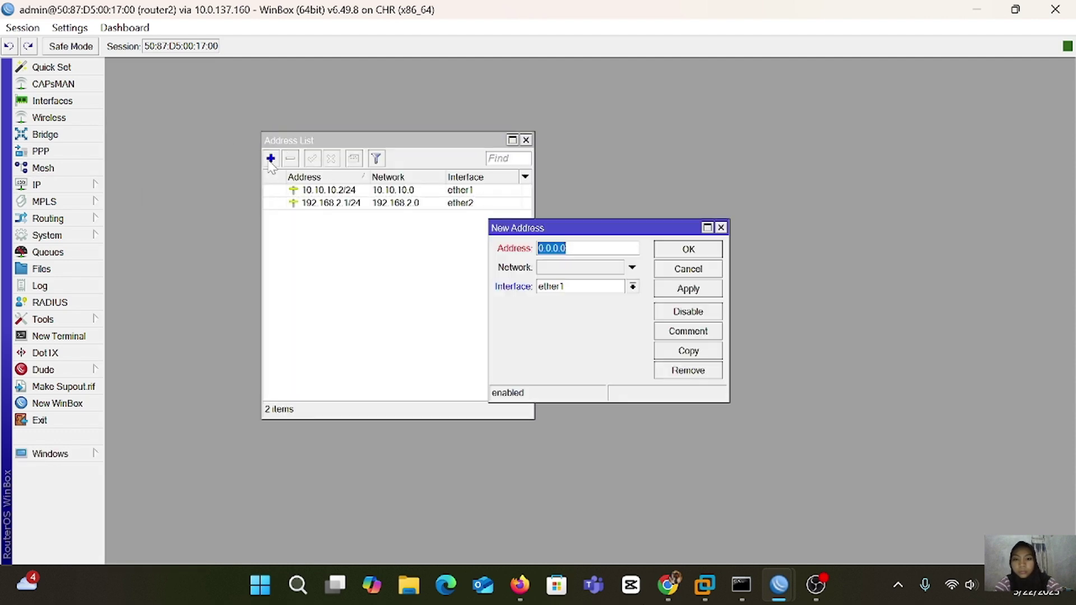
{"action": "key", "text": "BackSpace"}
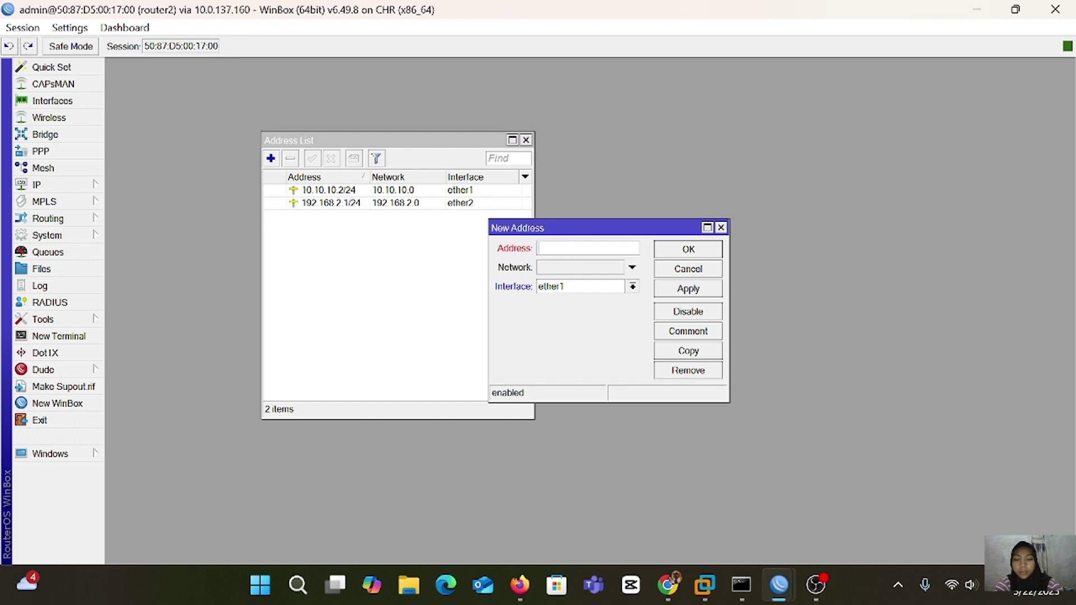
{"action": "type", "text": "10.2"}
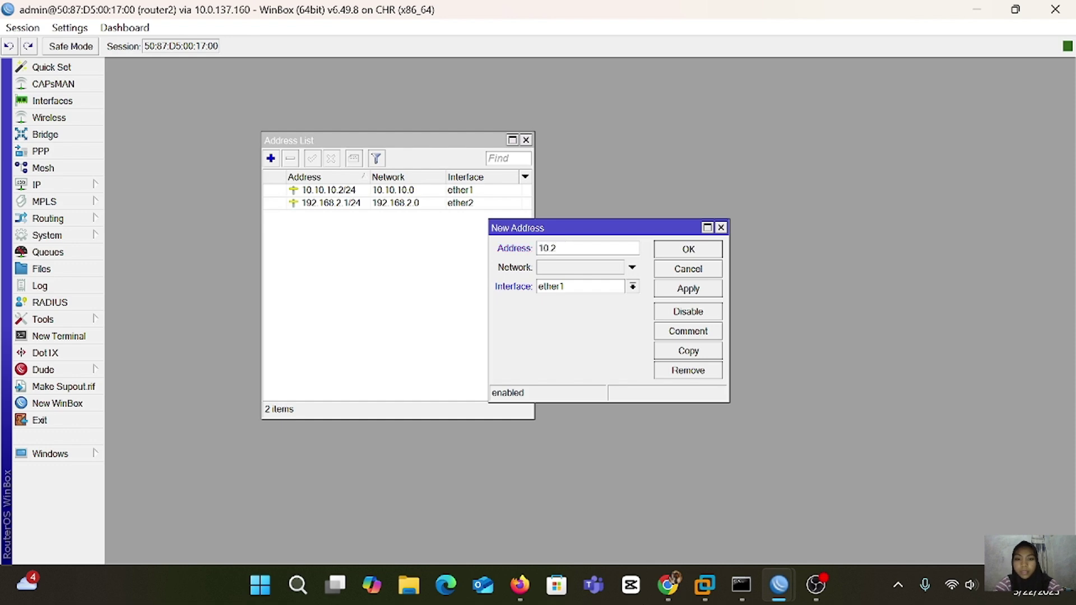
{"action": "type", "text": "0.20.1"}
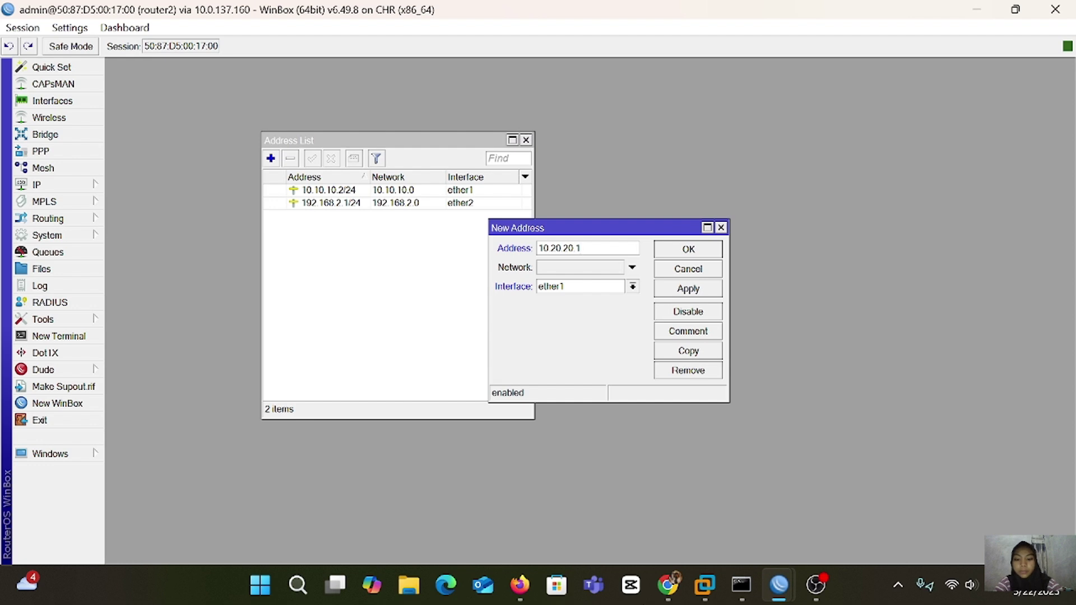
{"action": "type", "text": "/24"}
{"action": "left_click", "coordinate": [633, 287]}
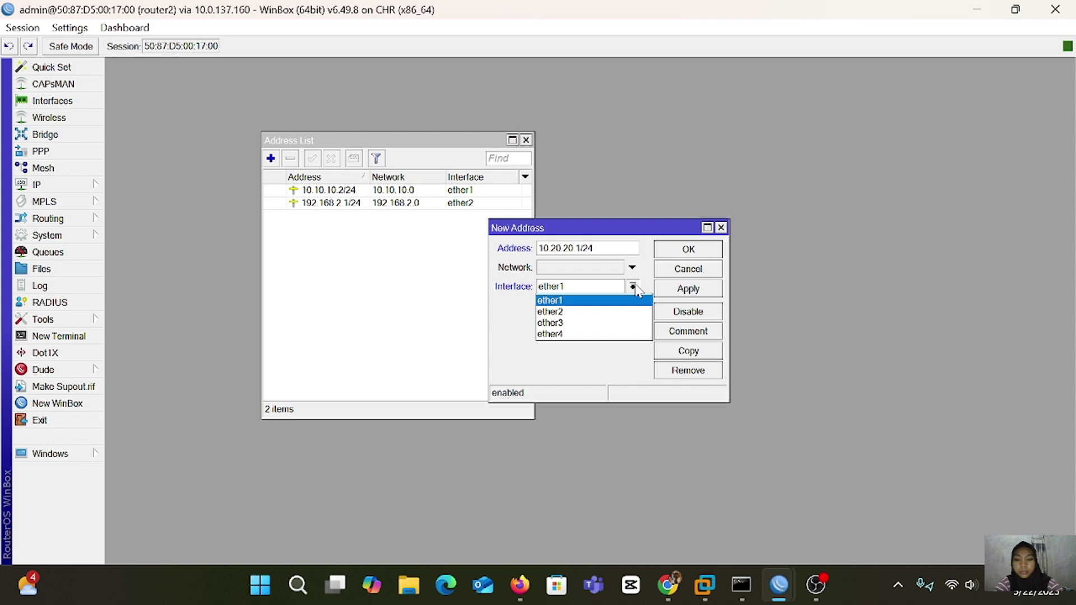
{"action": "left_click", "coordinate": [597, 323]}
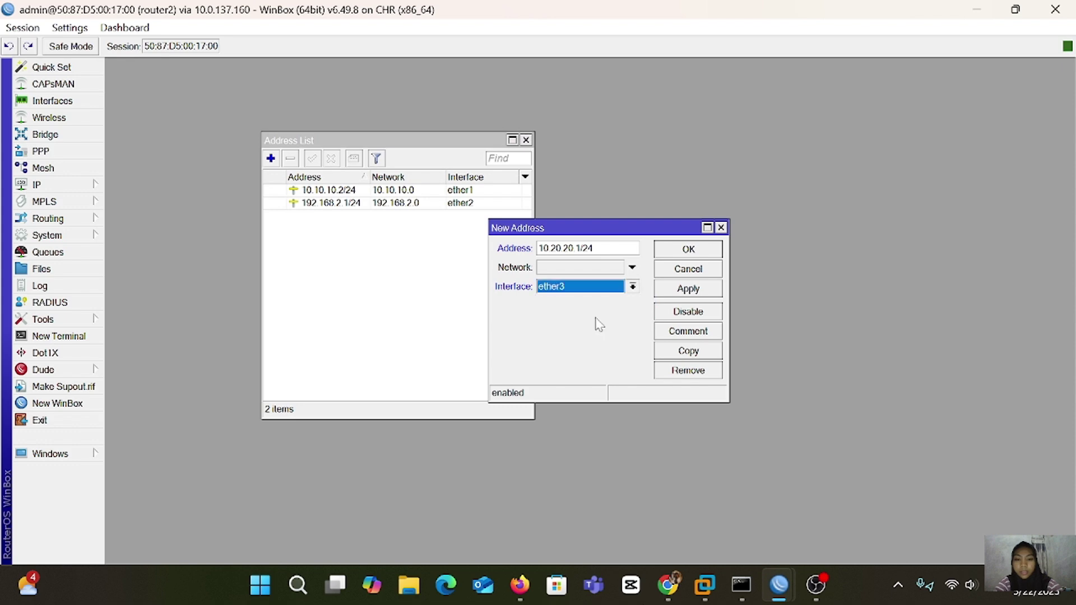
{"action": "left_click", "coordinate": [693, 293]}
{"action": "left_click", "coordinate": [697, 249]}
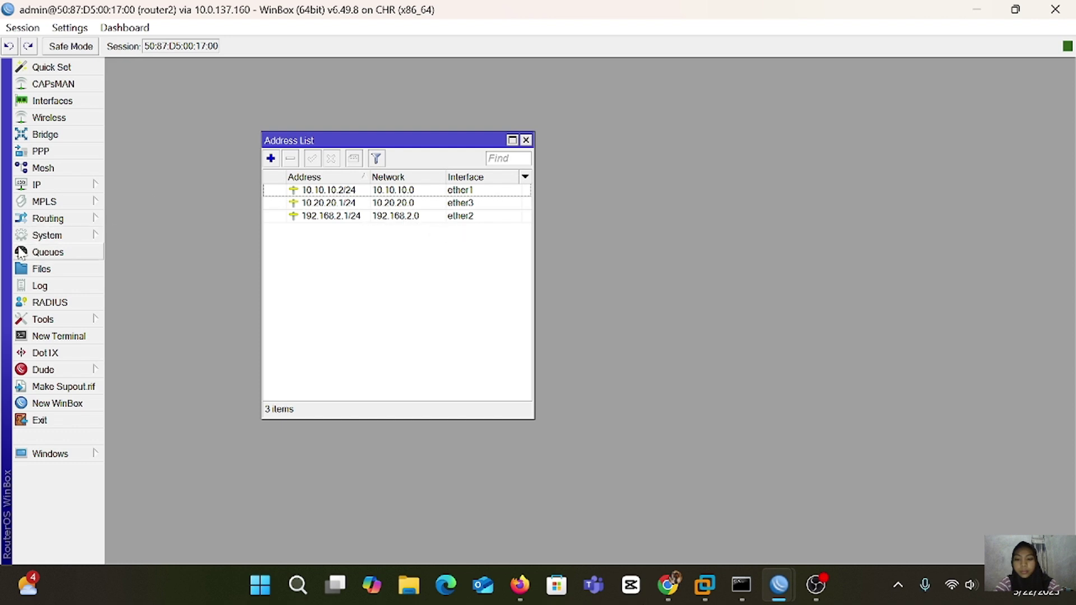
Ping 10.20.20.2 from a new router2 terminal, skipping the password change, then stop the ping and close the terminal
{"action": "left_click", "coordinate": [73, 340]}
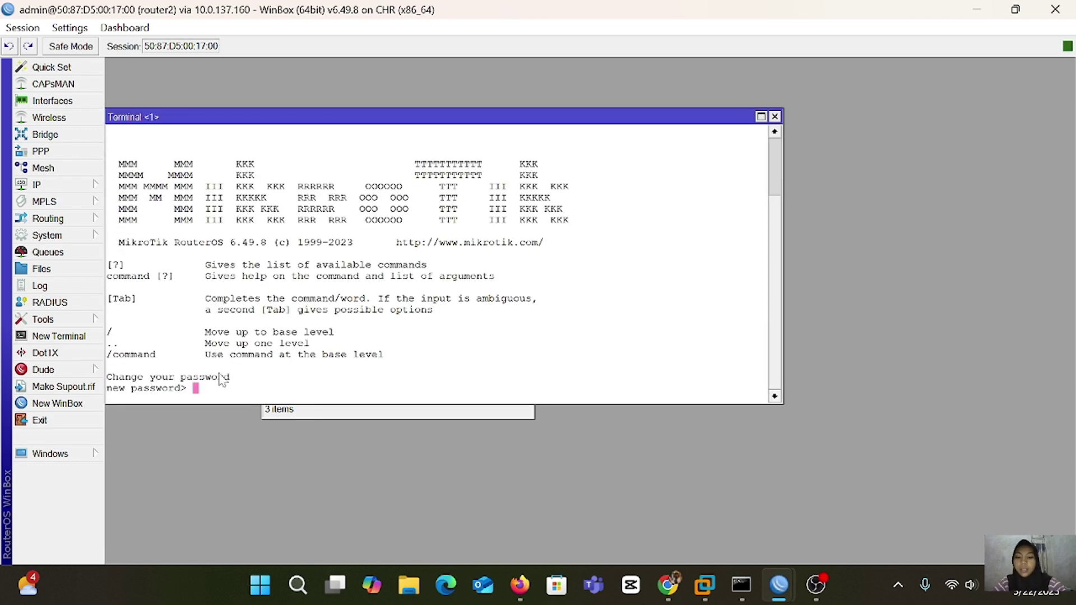
{"action": "key", "text": "Return"}
{"action": "type", "text": "ping"}
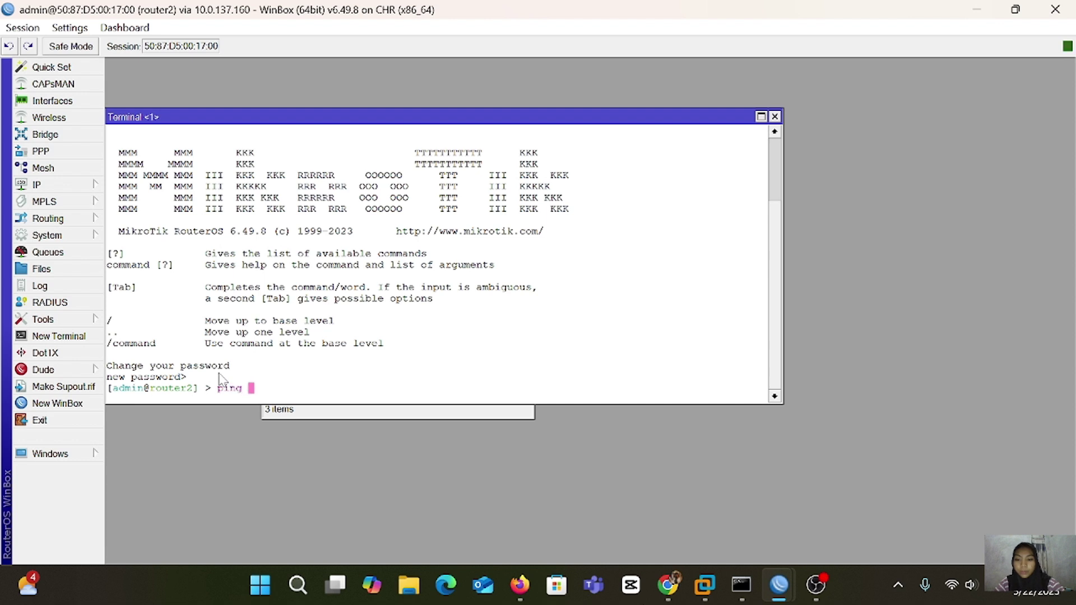
{"action": "type", "text": " 10.20.20"}
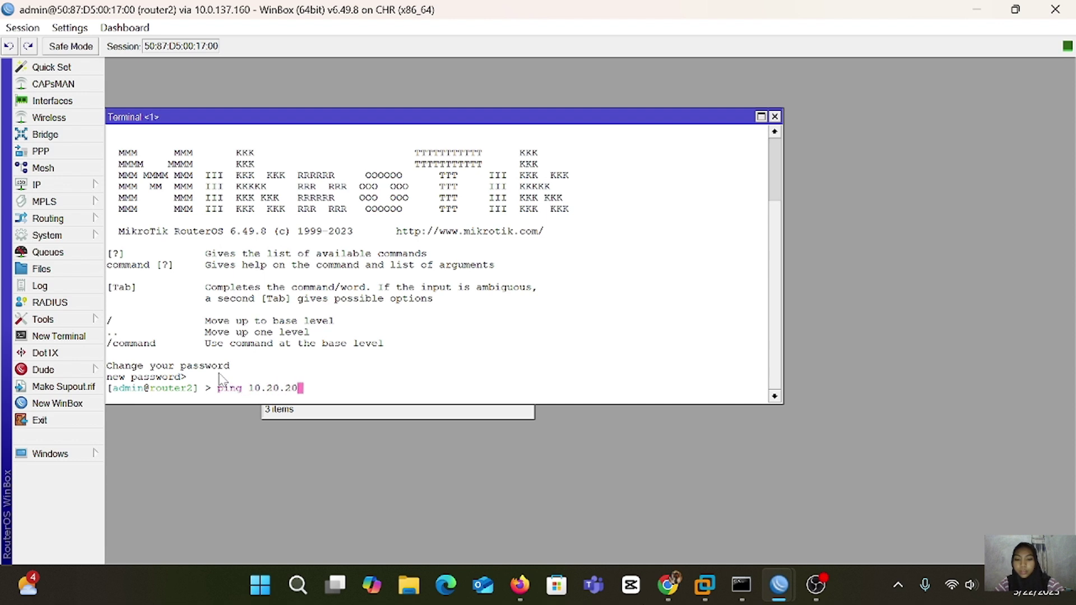
{"action": "type", "text": ".2"}
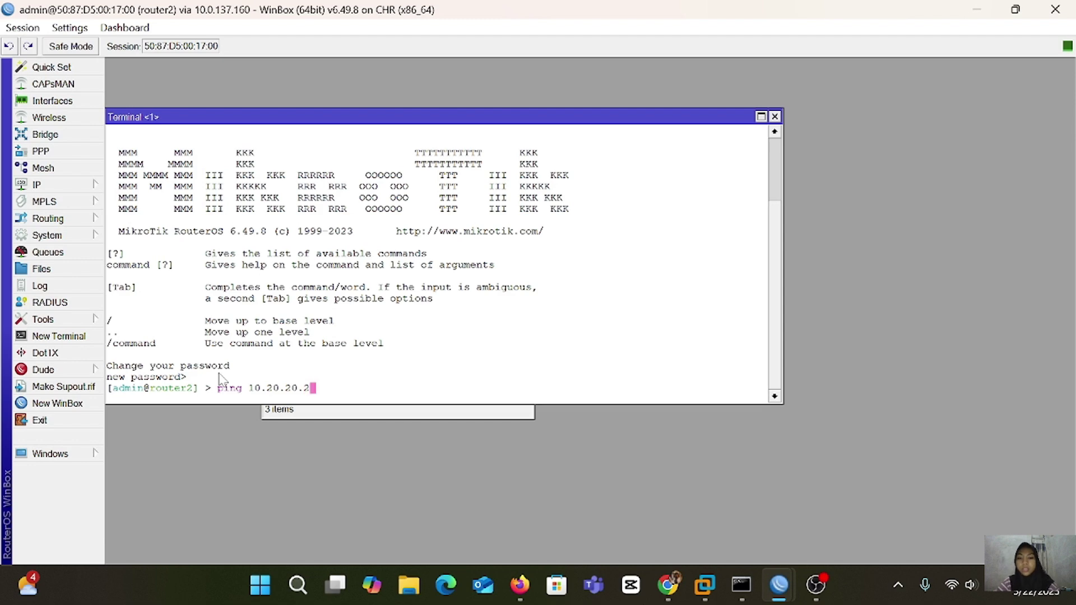
{"action": "key", "text": "Return"}
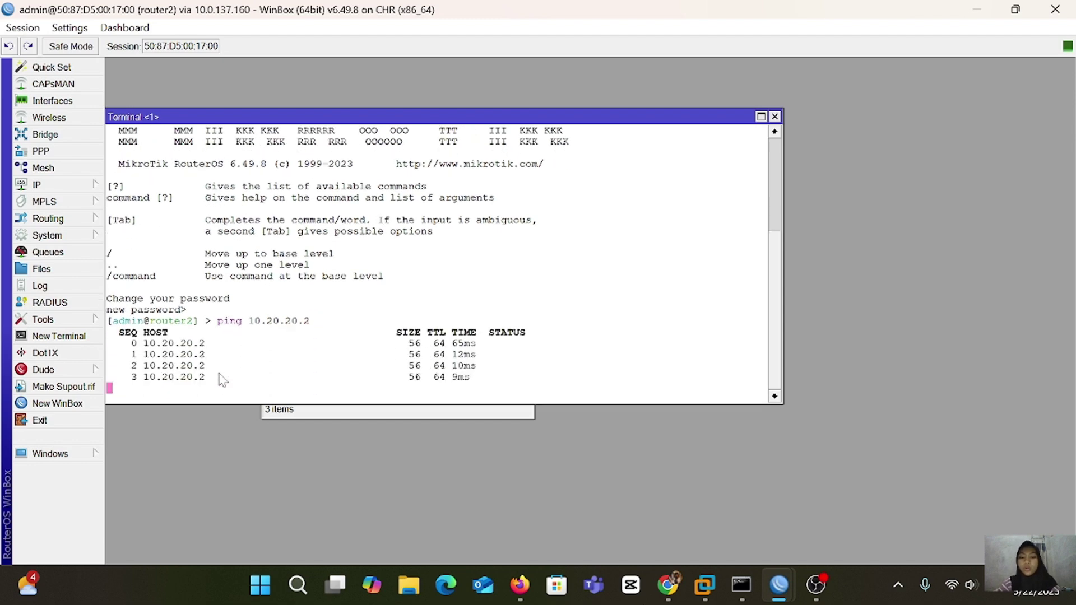
{"action": "key", "text": "ctrl+c"}
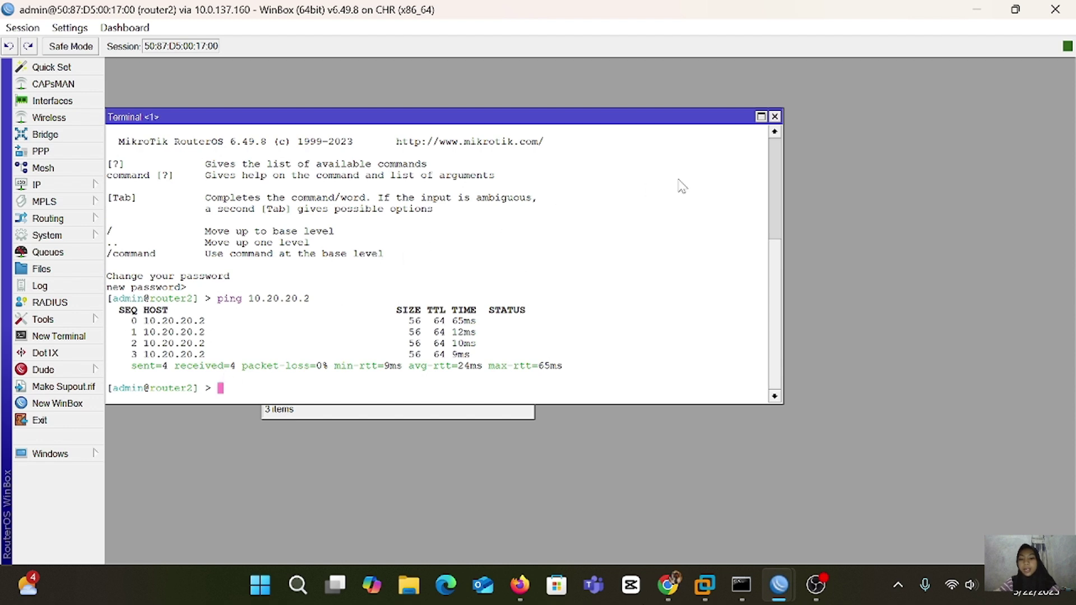
{"action": "left_click", "coordinate": [774, 117]}
Switch to the router3 session and open its IP route list
{"action": "mouse_move", "coordinate": [779, 584]}
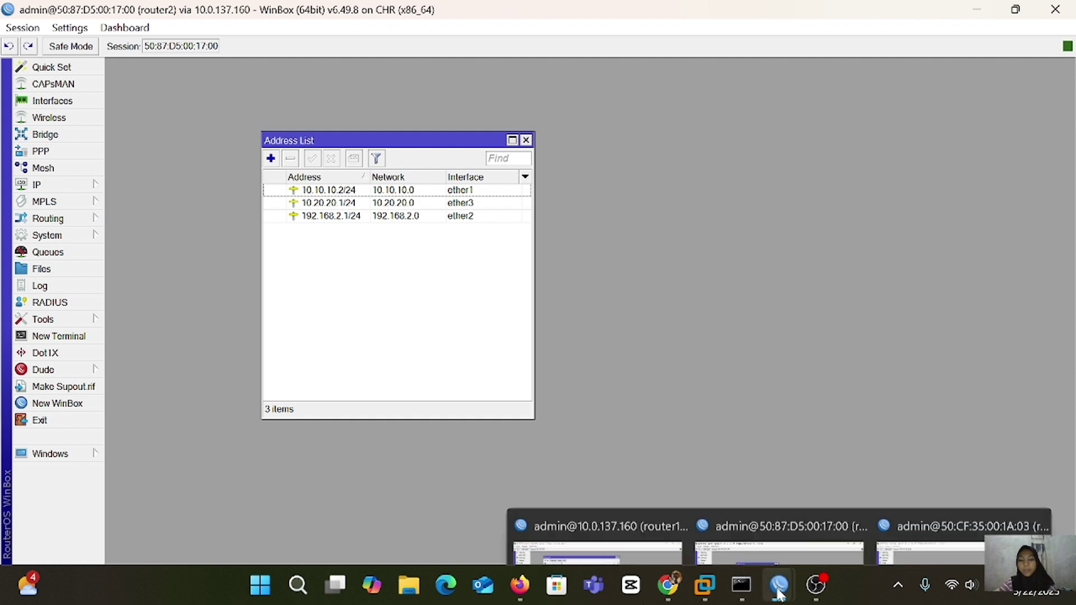
{"action": "left_click", "coordinate": [965, 479]}
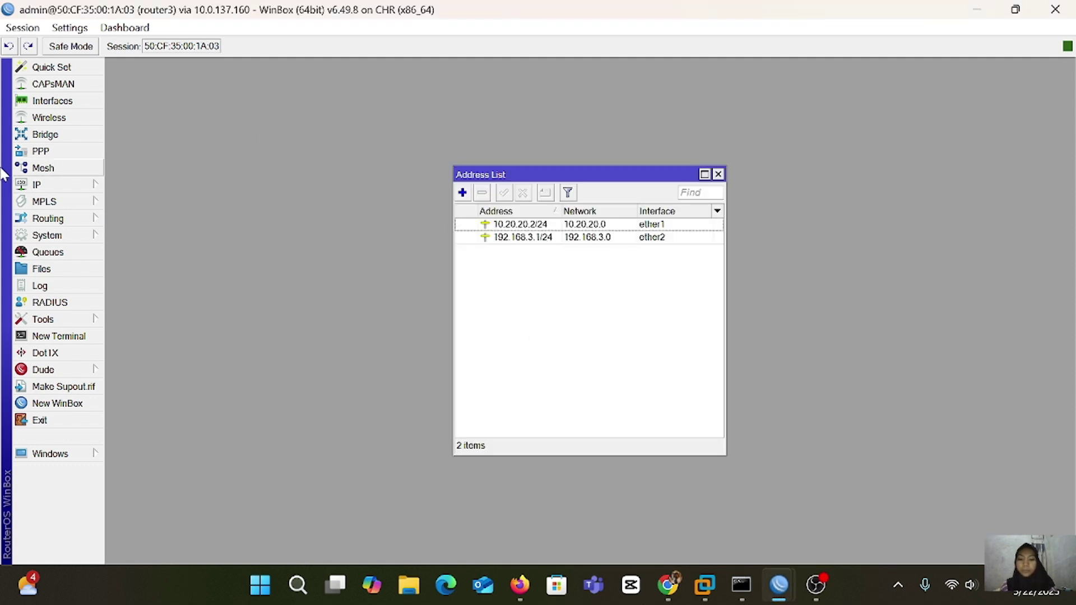
{"action": "left_click", "coordinate": [83, 186]}
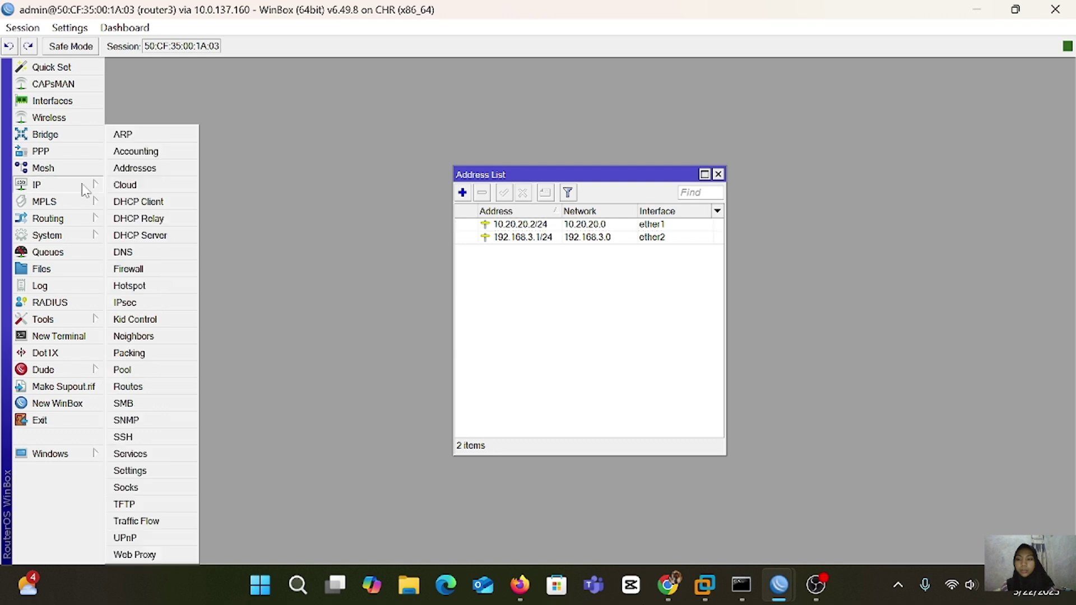
{"action": "left_click", "coordinate": [146, 386]}
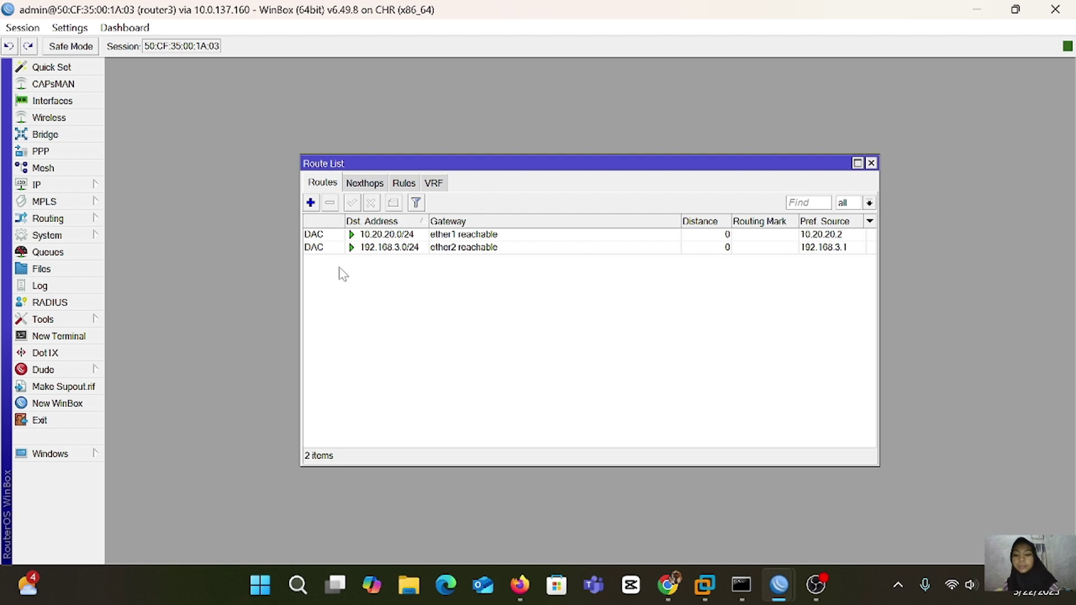
Add a static route on router3 to destination 192.168.2.0/24 through gateway 10.20.20.1
{"action": "left_click", "coordinate": [310, 202]}
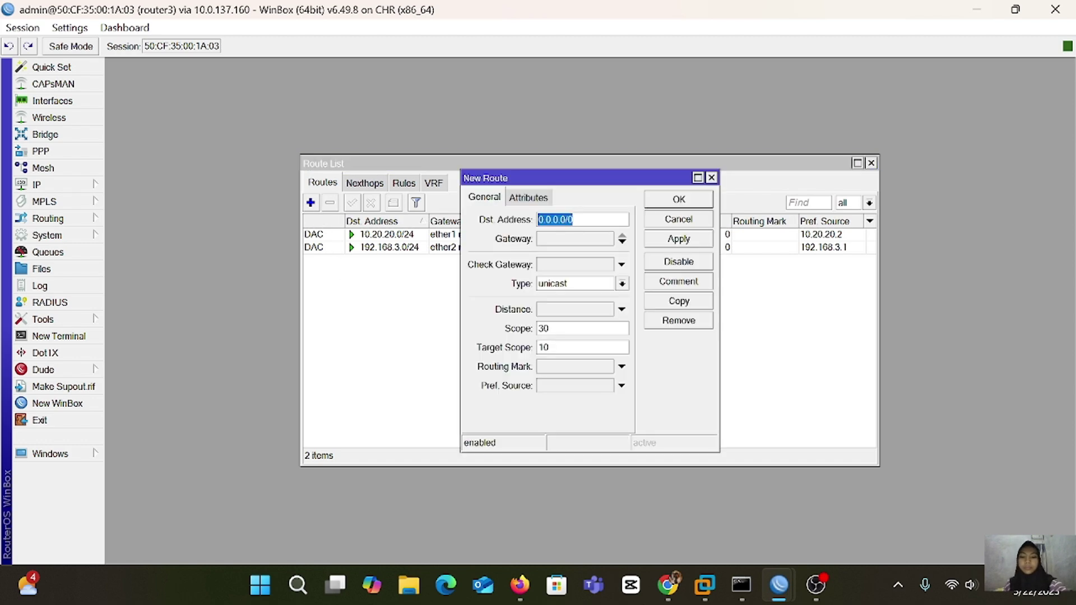
{"action": "key", "text": "BackSpace"}
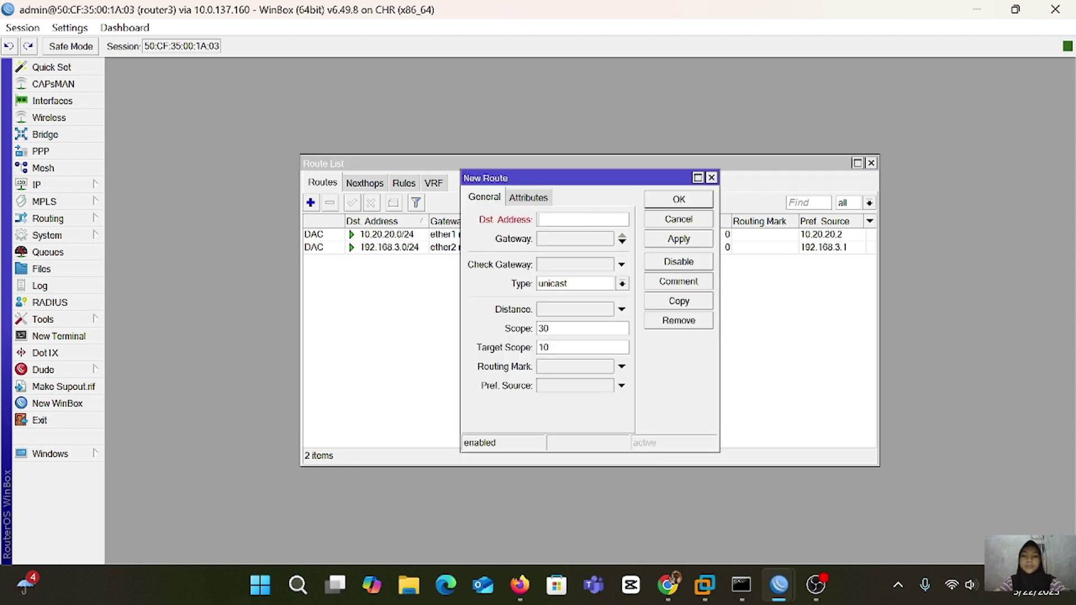
{"action": "type", "text": "192.168"}
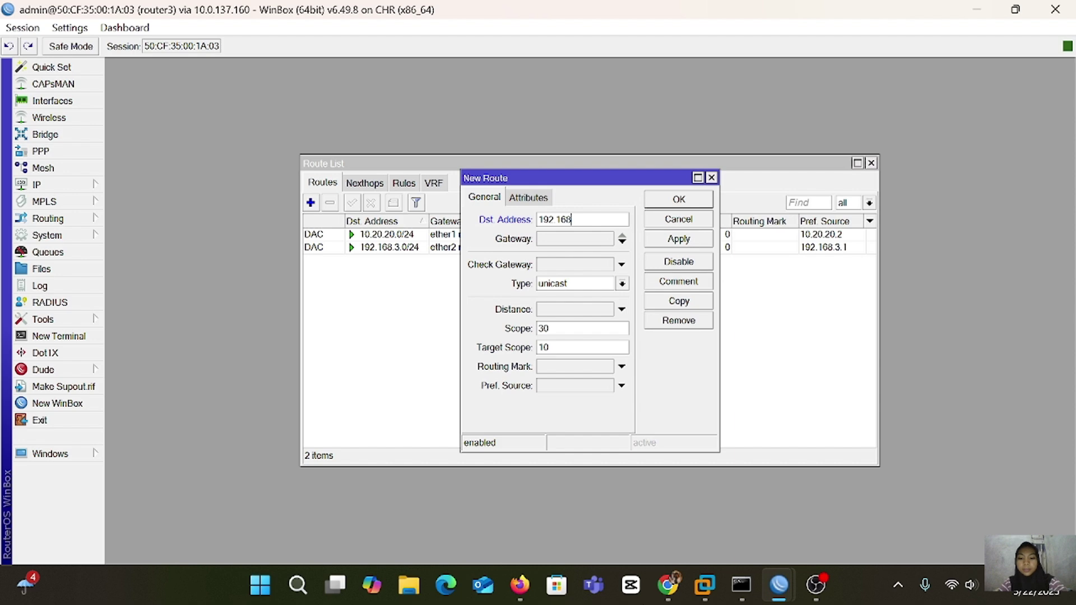
{"action": "type", "text": ".2.0/24"}
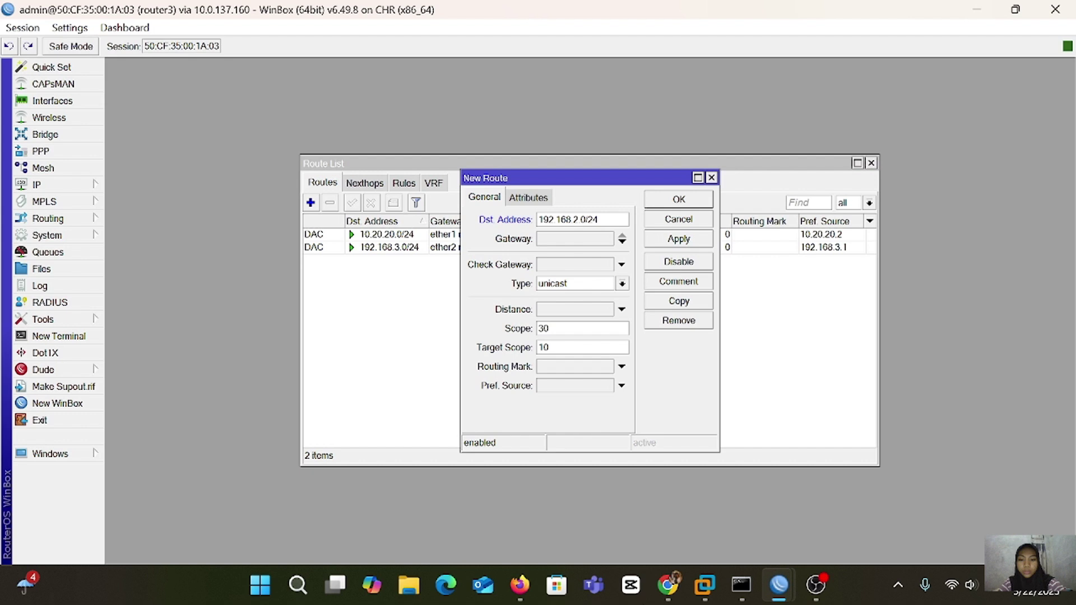
{"action": "left_click", "coordinate": [581, 242]}
{"action": "key", "text": "BackSpace"}
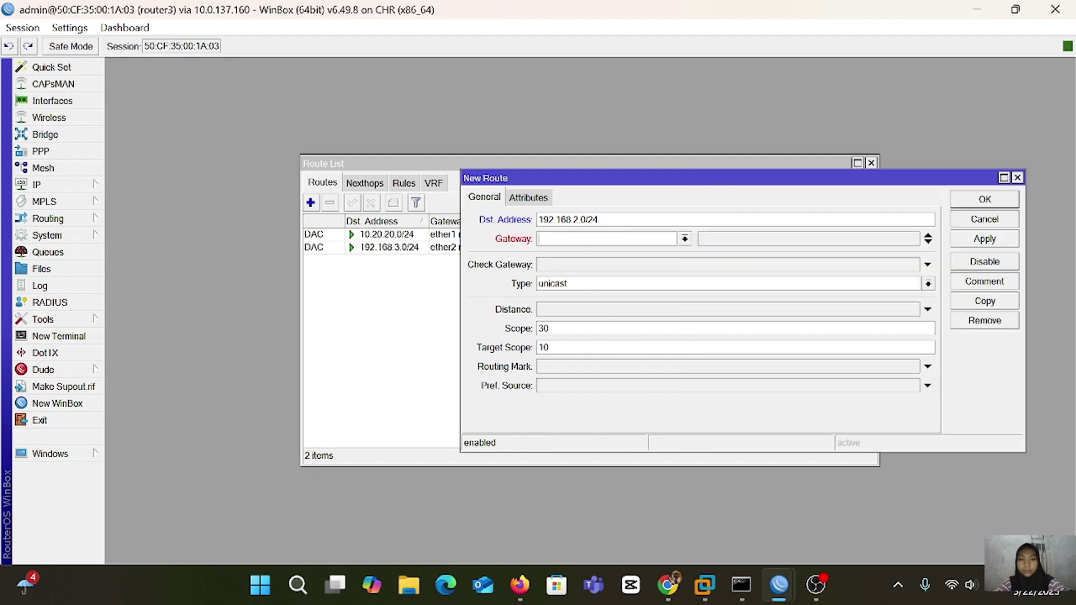
{"action": "type", "text": "10.20.20.1"}
{"action": "left_click", "coordinate": [1003, 242]}
{"action": "left_click", "coordinate": [984, 201]}
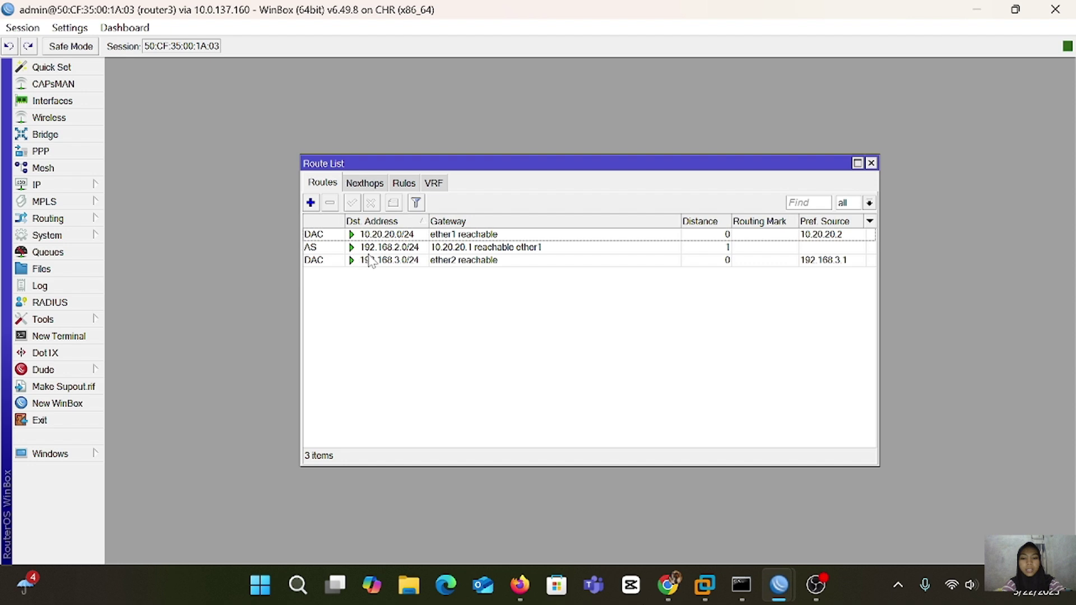
Add a static route on router3 to destination 10.10.10.0/24 through gateway 10.20.20.1
{"action": "left_click", "coordinate": [310, 202]}
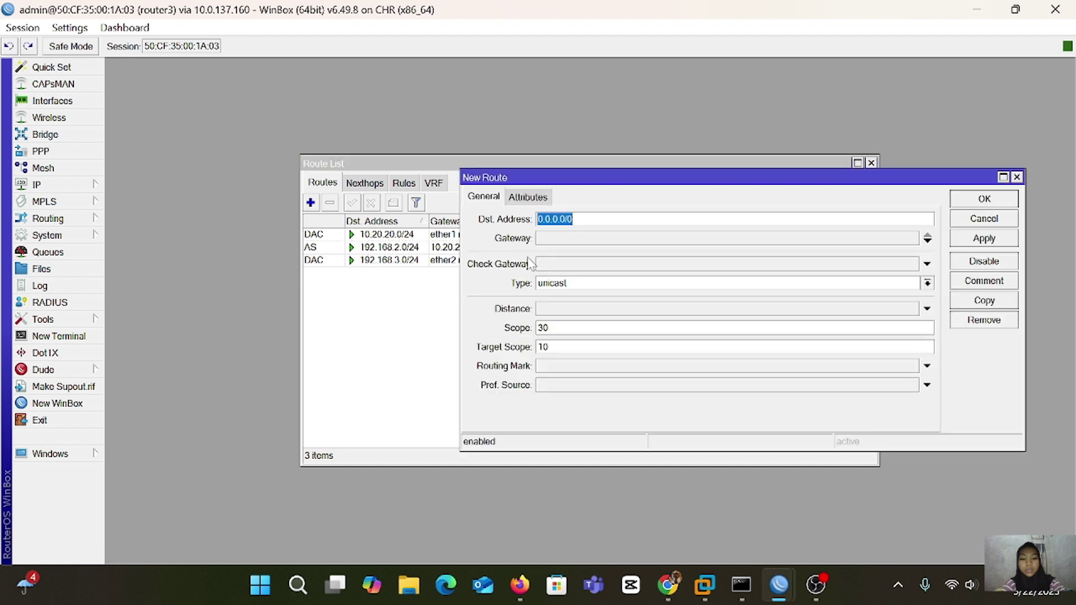
{"action": "key", "text": "BackSpace"}
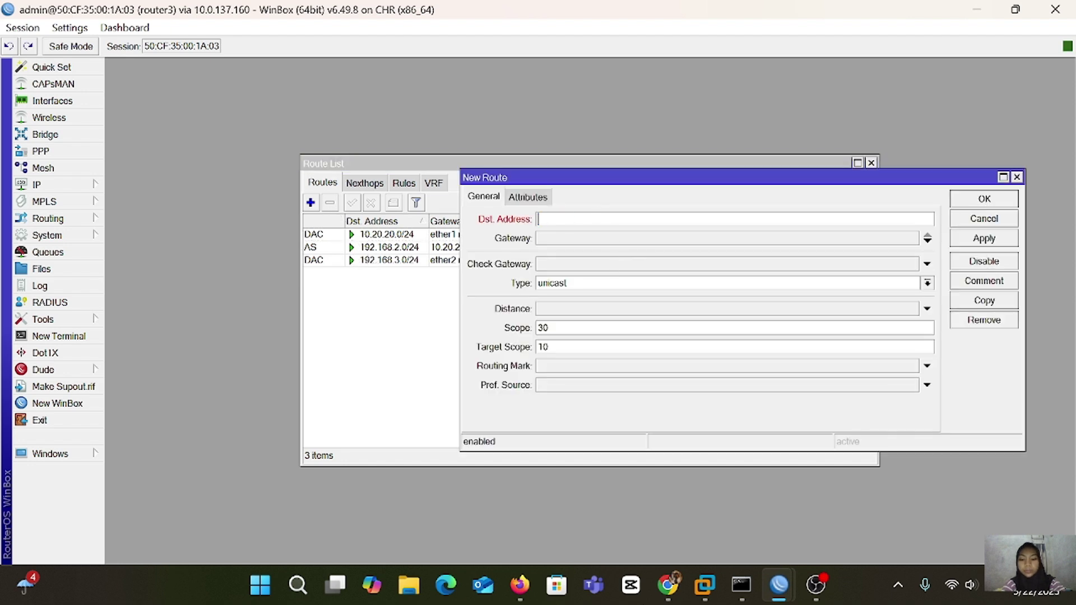
{"action": "type", "text": "192.1"}
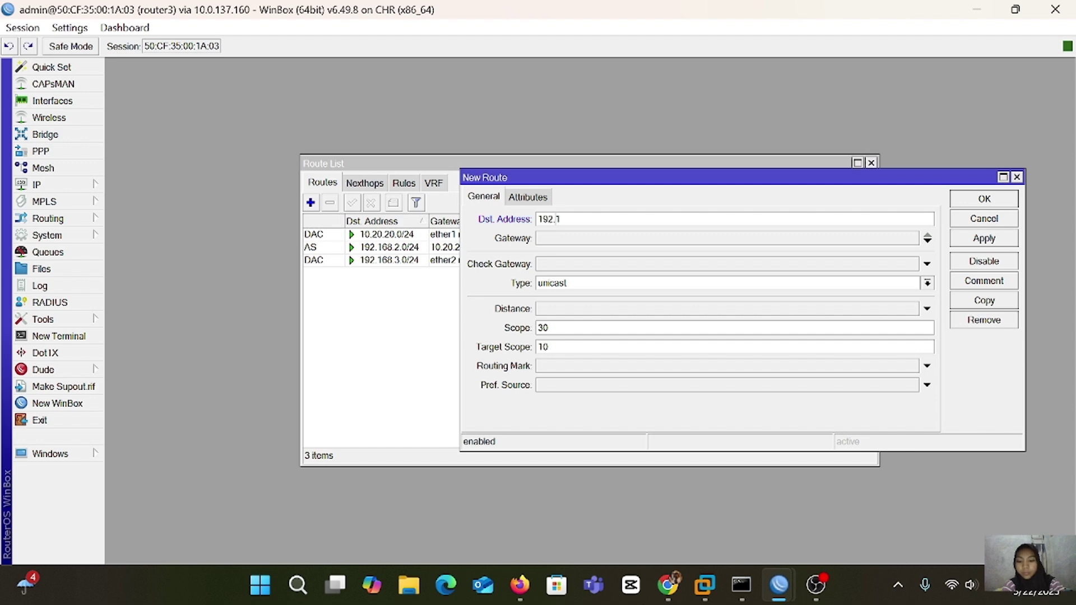
{"action": "key", "text": "BackSpace"}
{"action": "key", "text": "BackSpace"}
{"action": "key", "text": "BackSpace"}
{"action": "key", "text": "BackSpace"}
{"action": "type", "text": "10.10.10"}
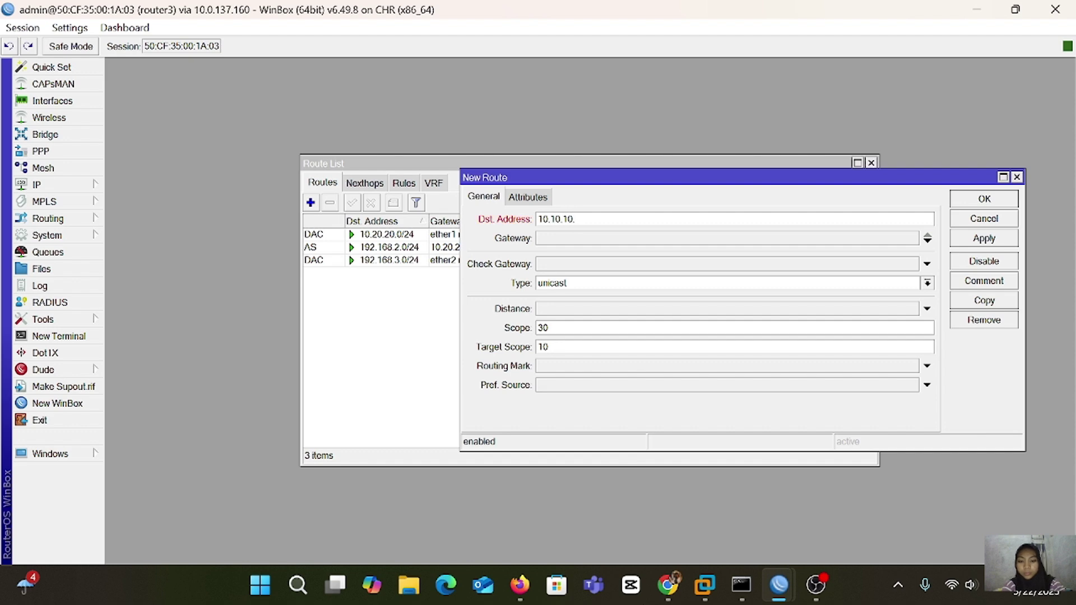
{"action": "type", "text": ".0/24"}
{"action": "left_click", "coordinate": [590, 237]}
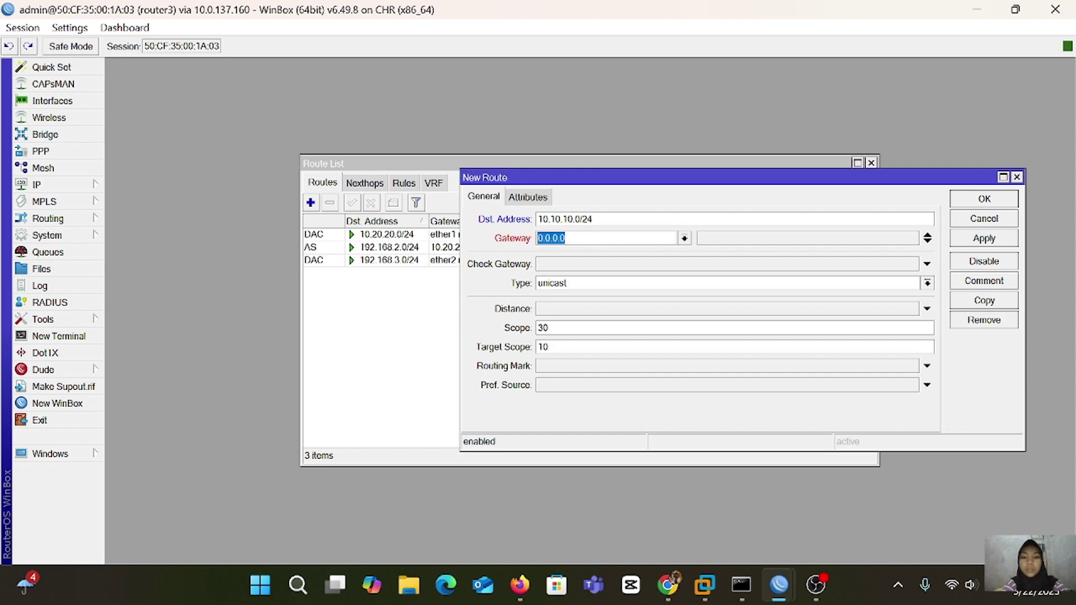
{"action": "key", "text": "BackSpace"}
{"action": "type", "text": "10"}
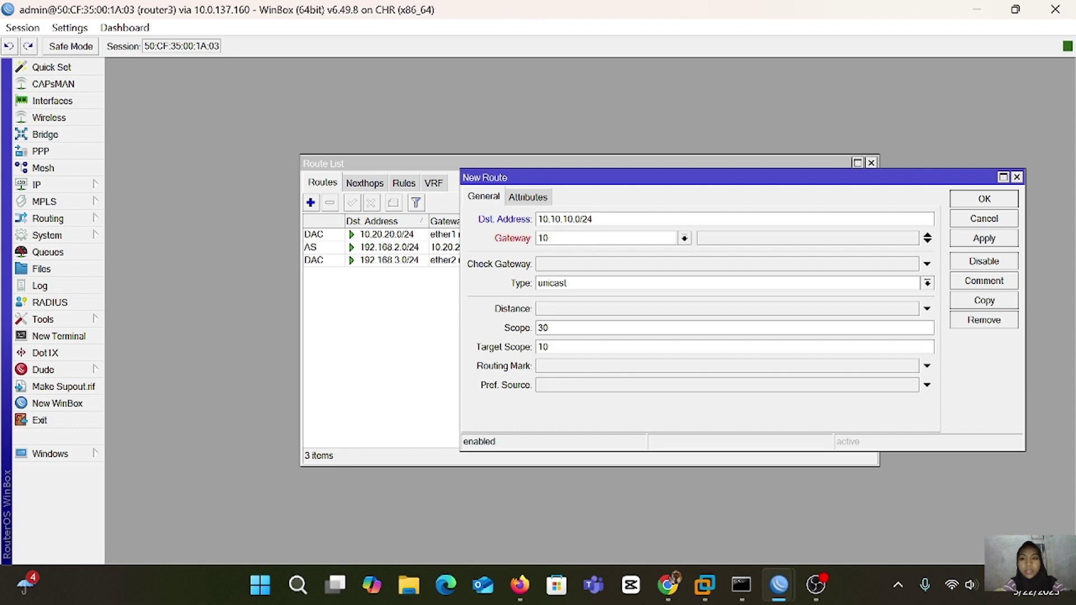
{"action": "type", "text": ".20.20.1"}
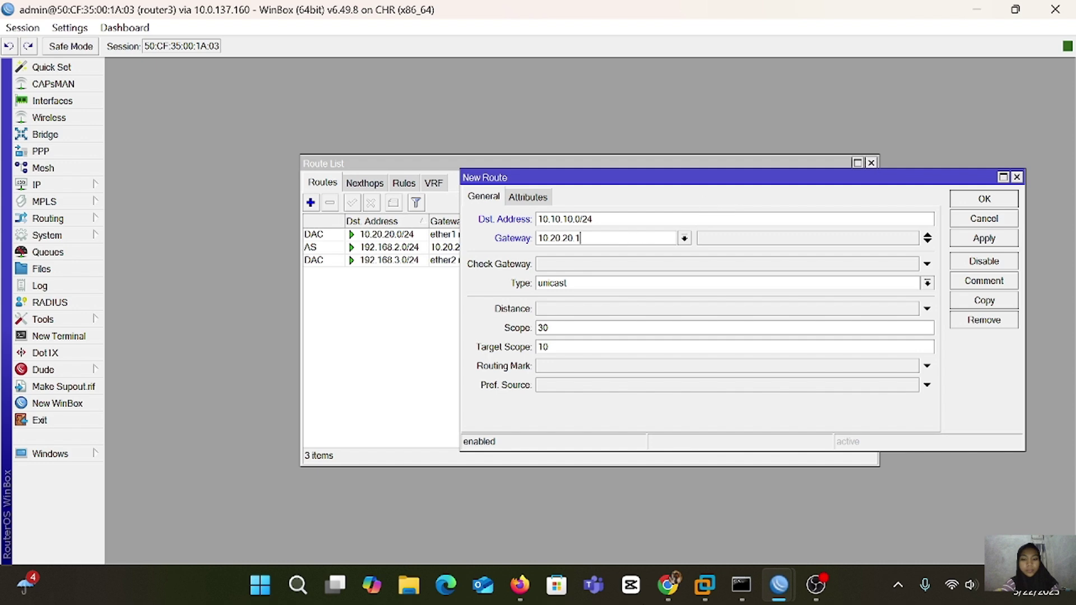
{"action": "left_click", "coordinate": [971, 244]}
{"action": "left_click", "coordinate": [984, 199]}
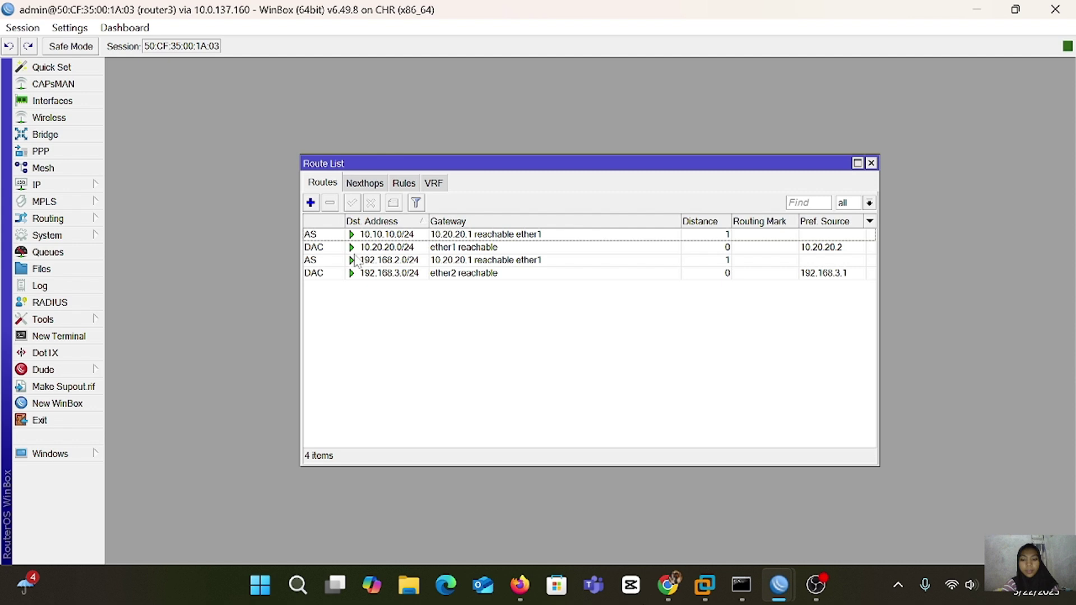
Start another static route on router3 and set its destination to 192.168.1.0/24
{"action": "left_click", "coordinate": [310, 202]}
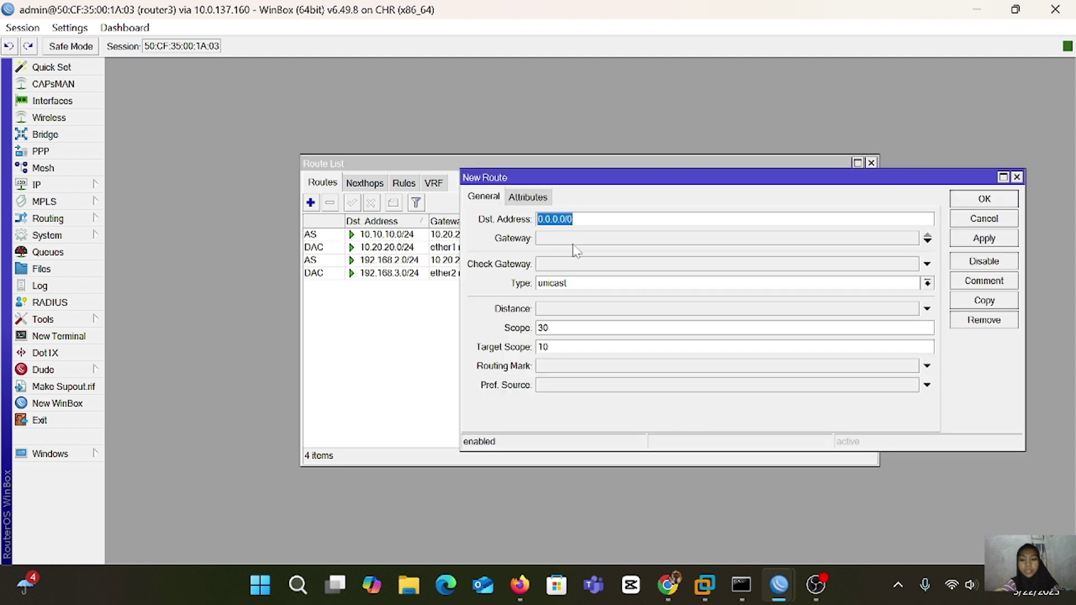
{"action": "key", "text": "BackSpace"}
{"action": "type", "text": "192."}
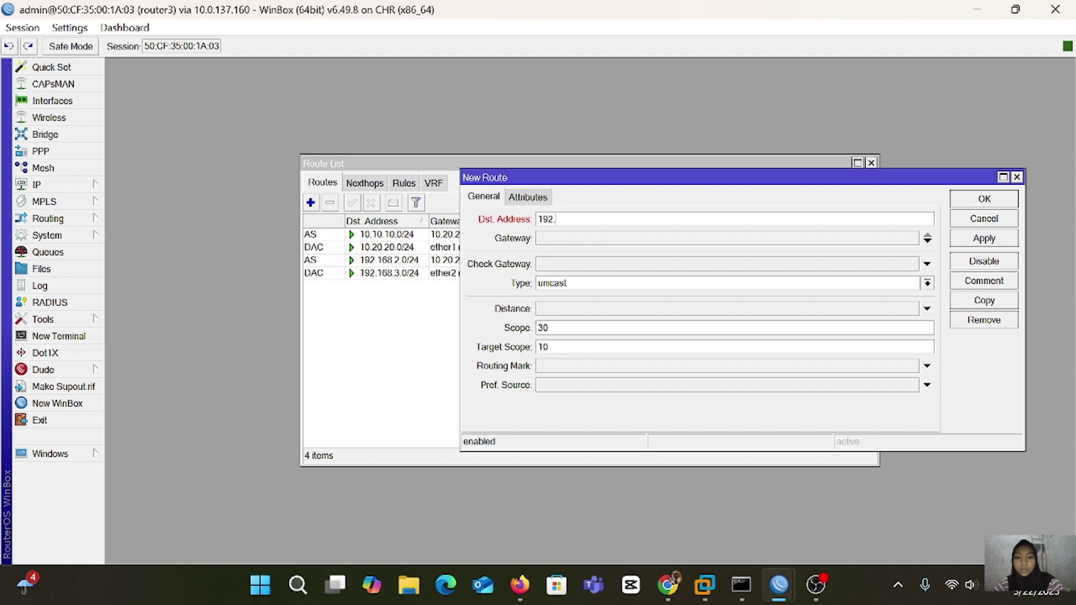
{"action": "type", "text": "168"}
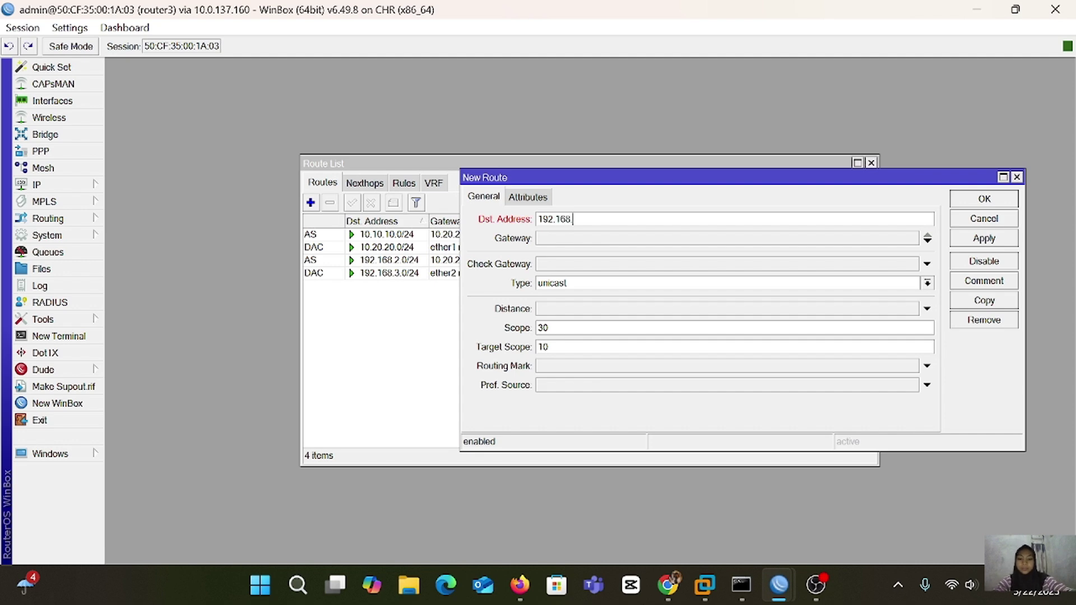
{"action": "type", "text": ".1"}
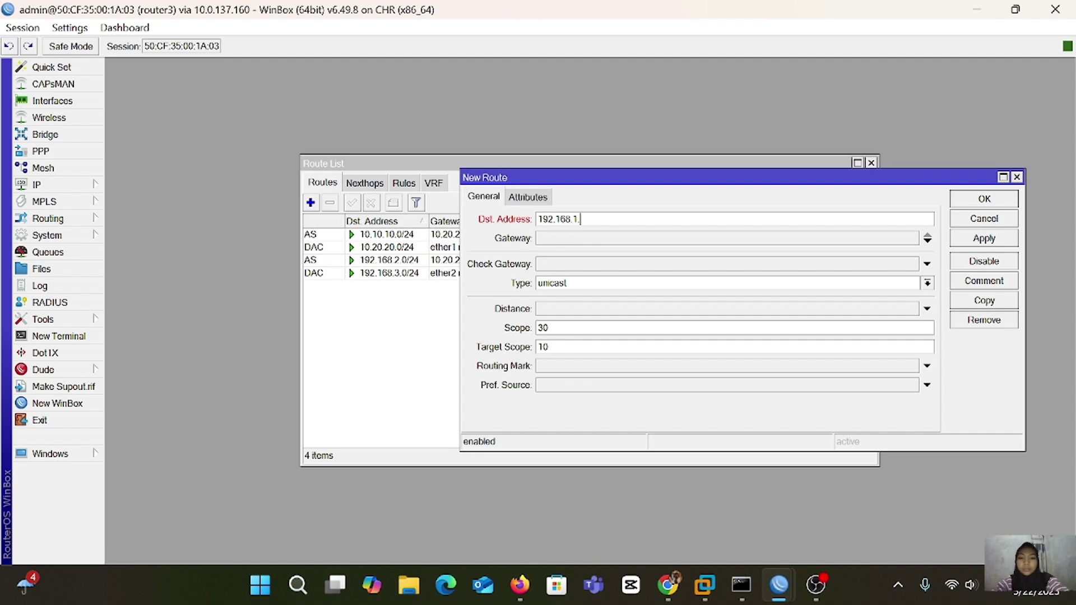
{"action": "type", "text": ".0/24"}
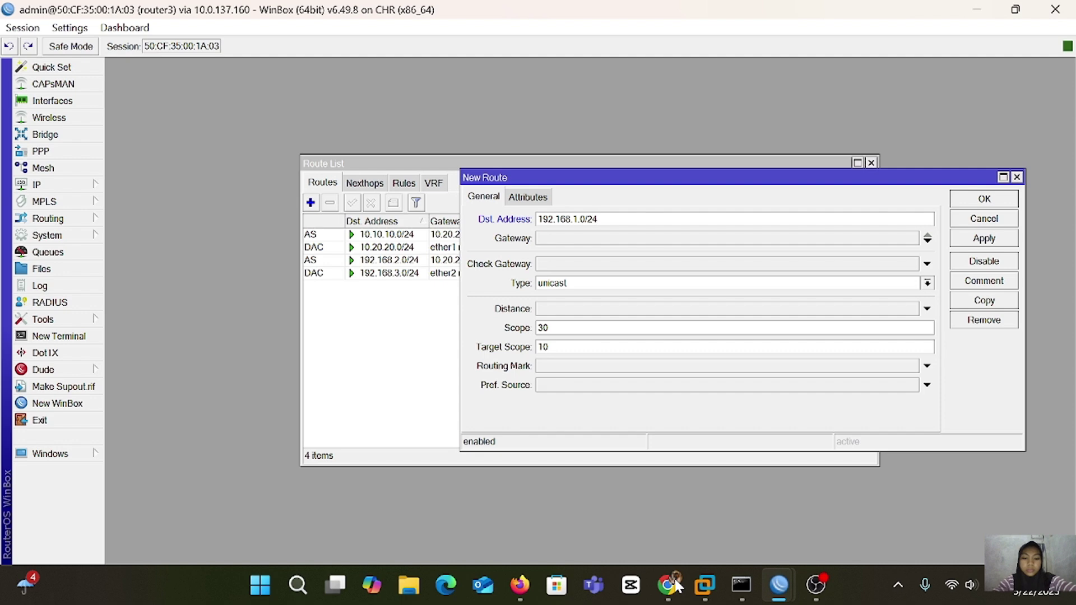
{"action": "mouse_move", "coordinate": [598, 571]}
{"action": "left_click_drag", "start_coordinate": [551, 572], "coordinate": [562, 571]}
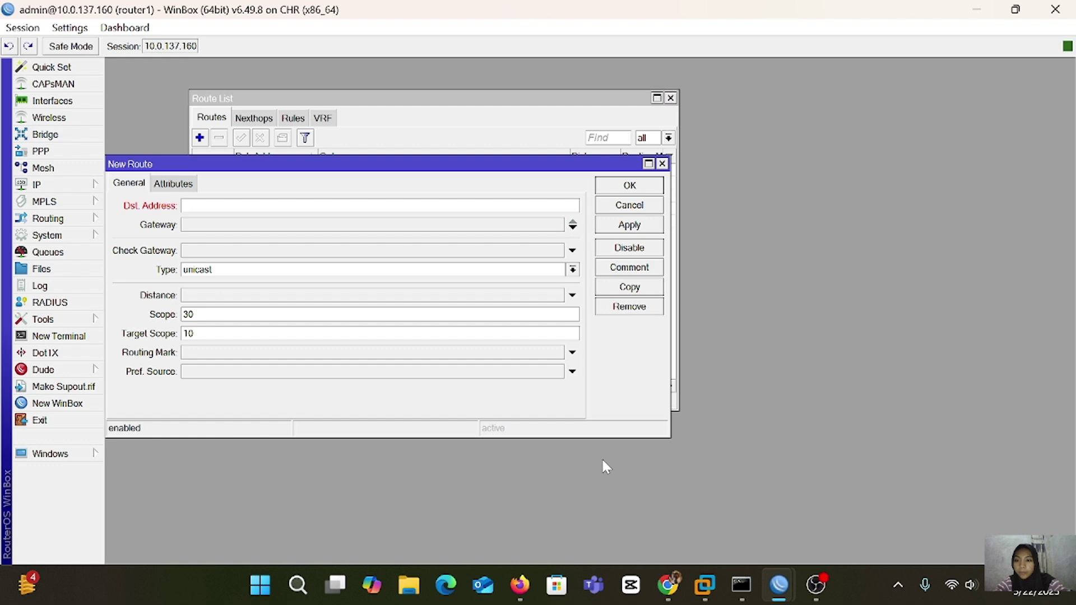
Set the destination of router1's new route to 10.20.20.0/24 and open its empty gateway for entry
{"action": "type", "text": "0.20"}
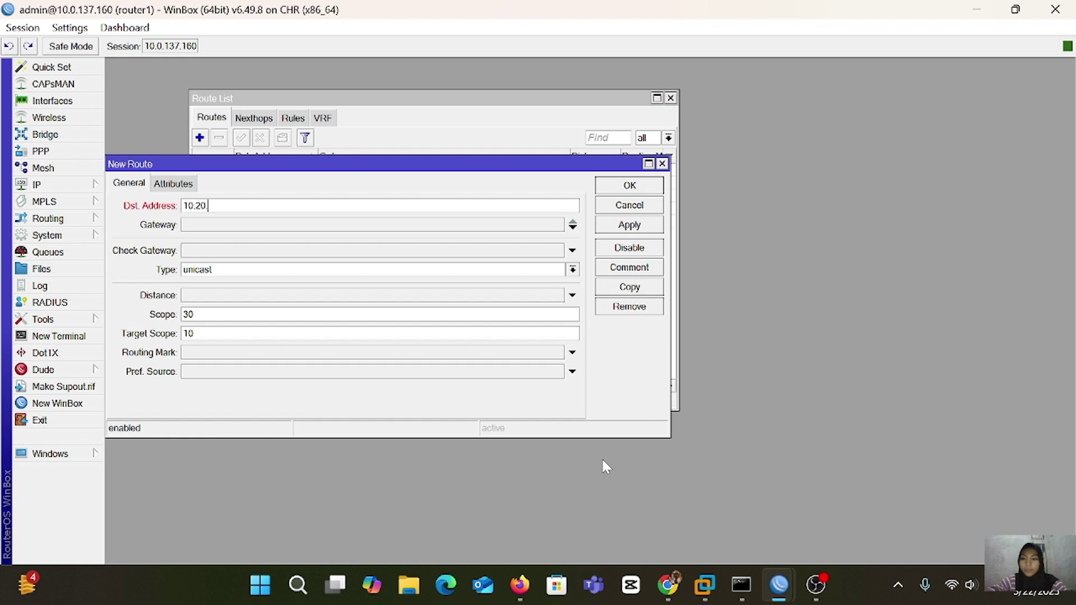
{"action": "type", "text": ".20.0"}
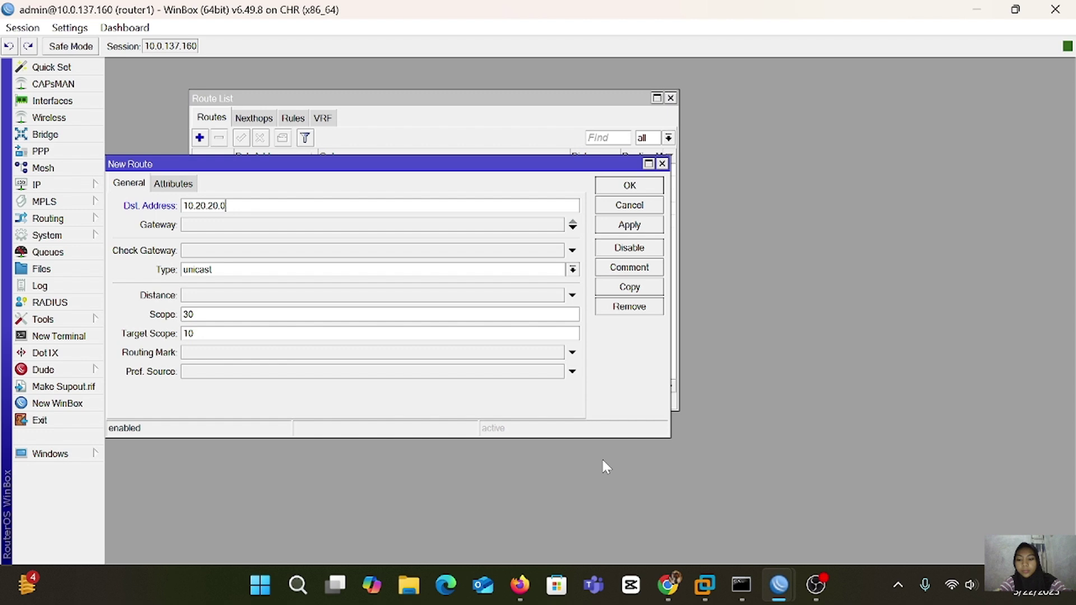
{"action": "type", "text": "/24"}
{"action": "left_click", "coordinate": [221, 226]}
{"action": "key", "text": "BackSpace"}
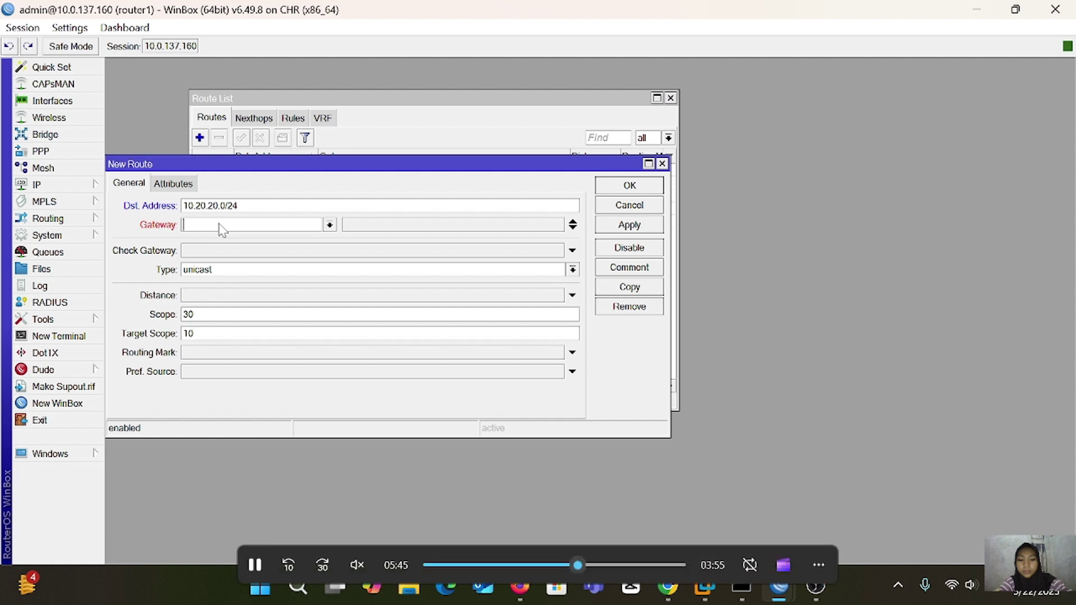
{"action": "left_click", "coordinate": [588, 570]}
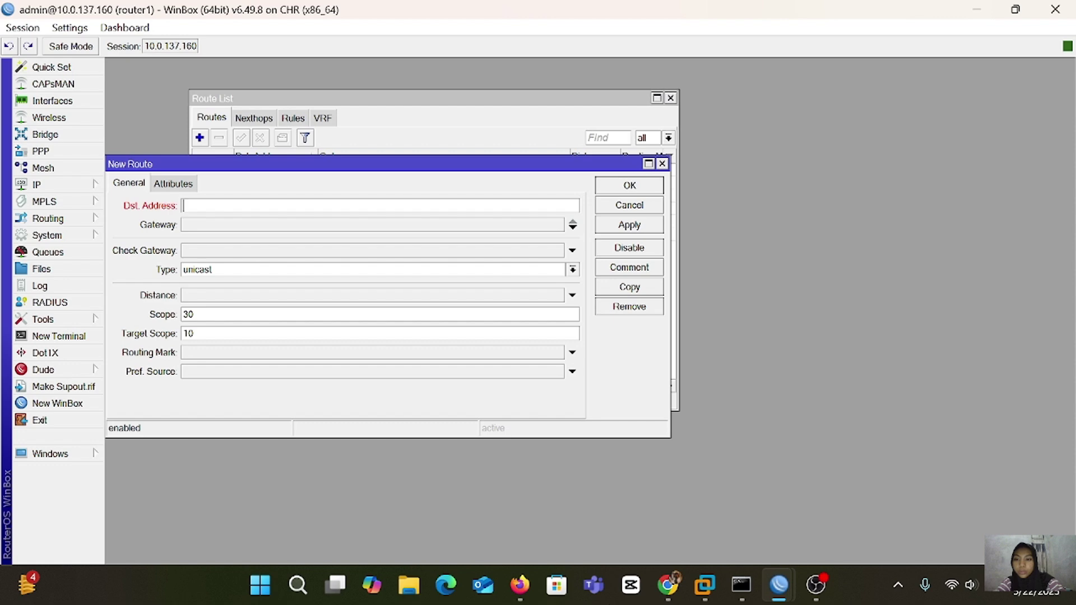
Complete router1's new static route with destination 192.168.3.0/24 and gateway 10.10.10.2, and save it
{"action": "type", "text": "192.168"}
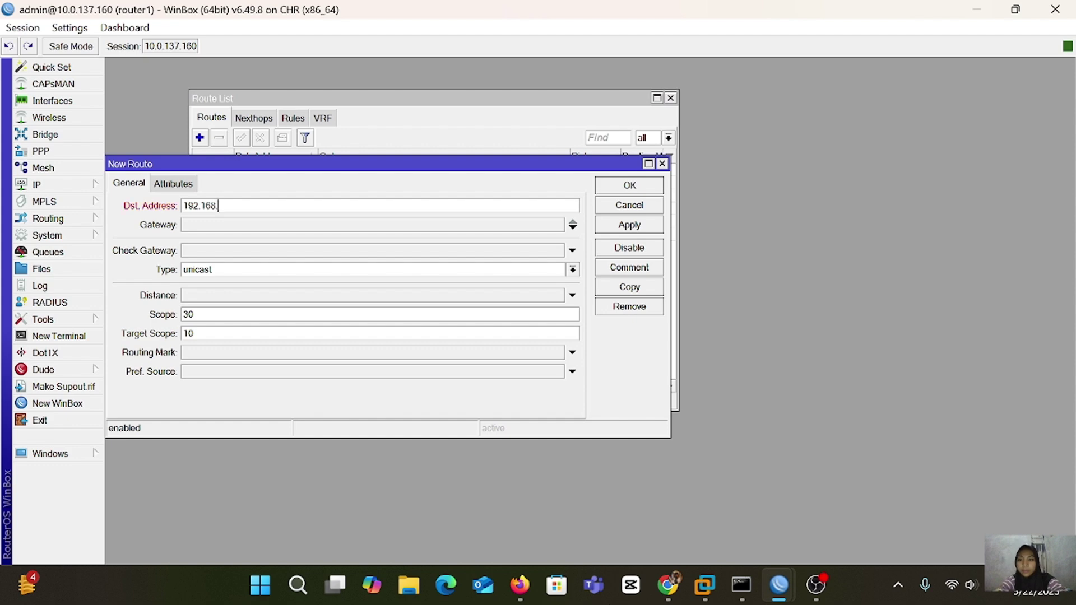
{"action": "type", "text": ".3.0/24"}
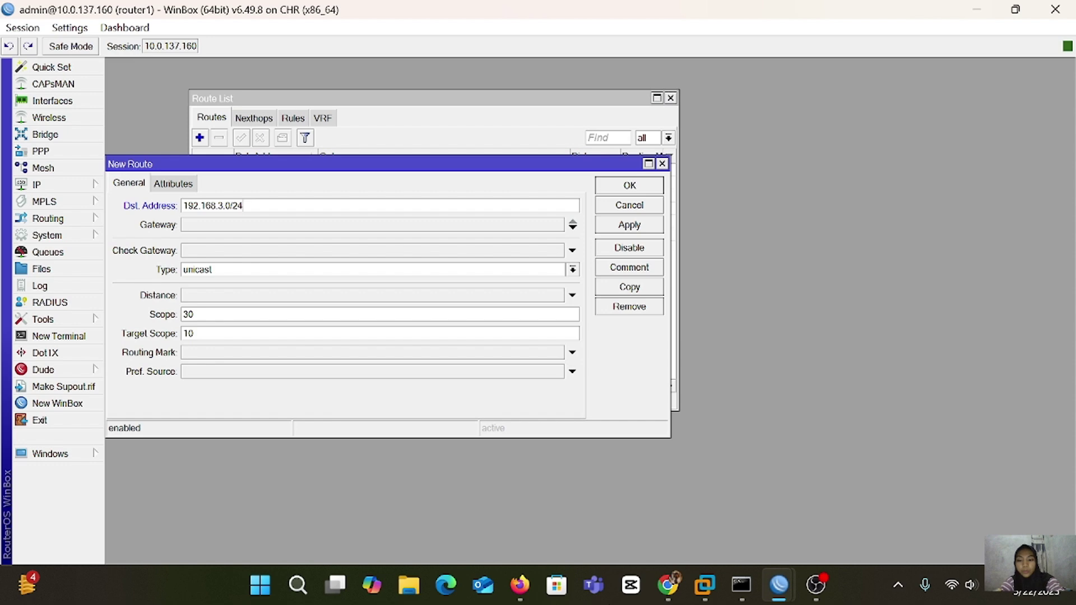
{"action": "left_click", "coordinate": [279, 227]}
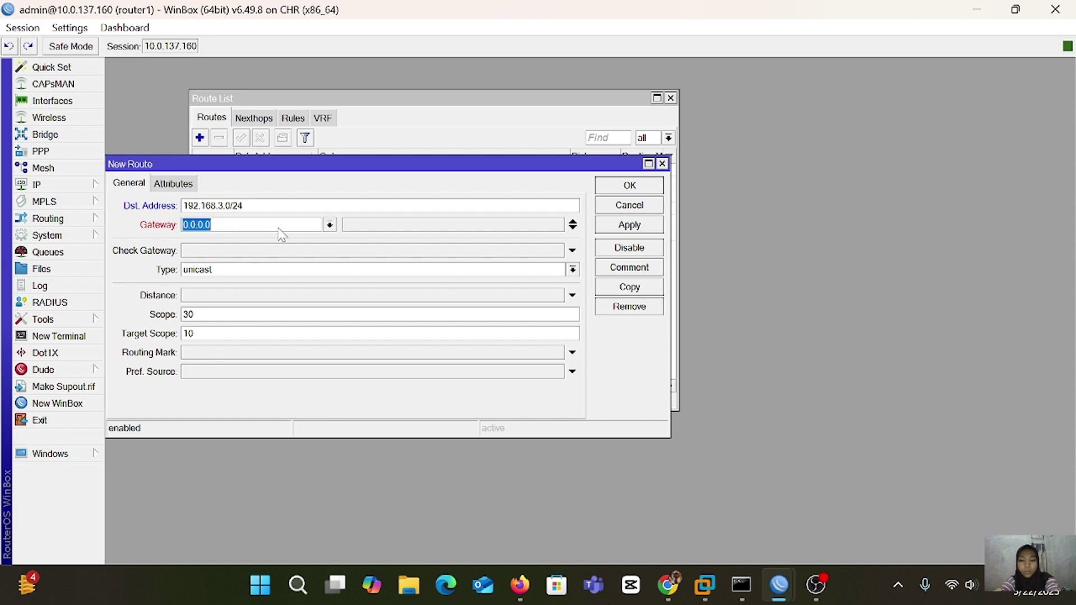
{"action": "type", "text": "10.10"}
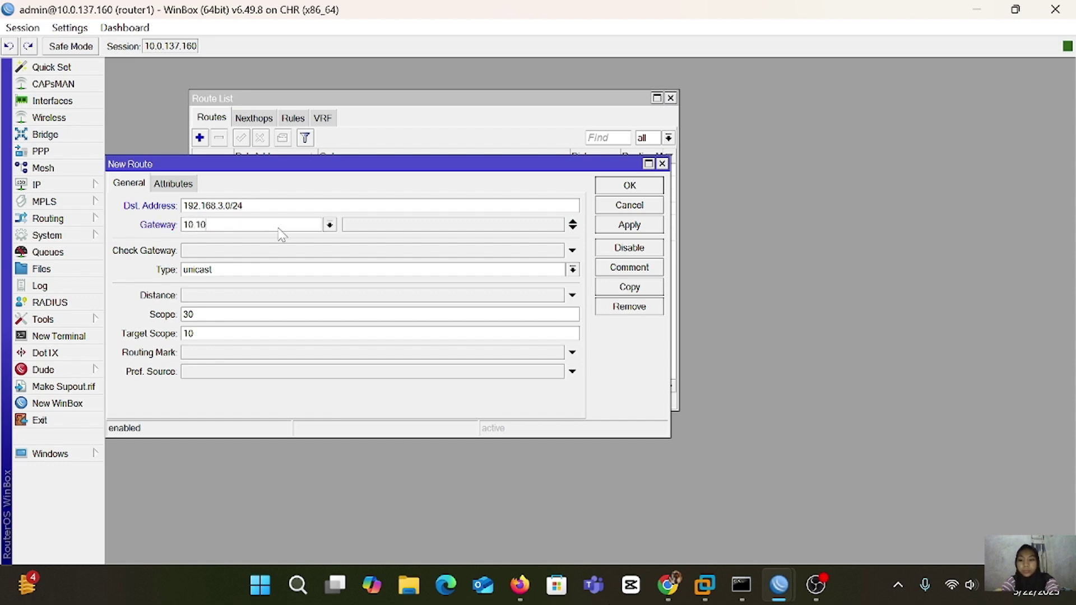
{"action": "type", "text": ".10.2"}
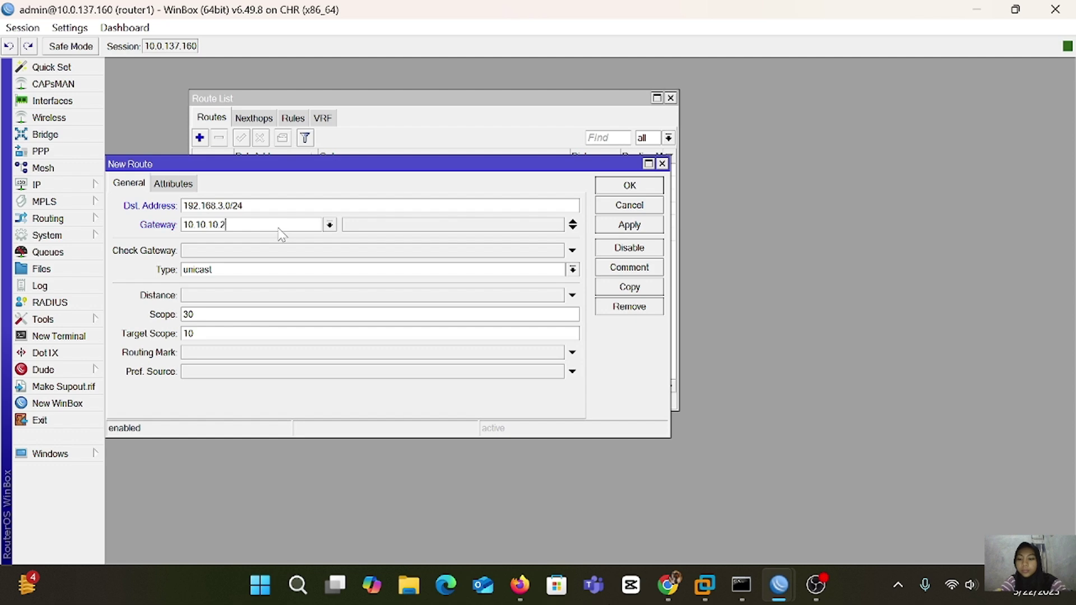
{"action": "left_click", "coordinate": [629, 224]}
{"action": "left_click", "coordinate": [629, 185]}
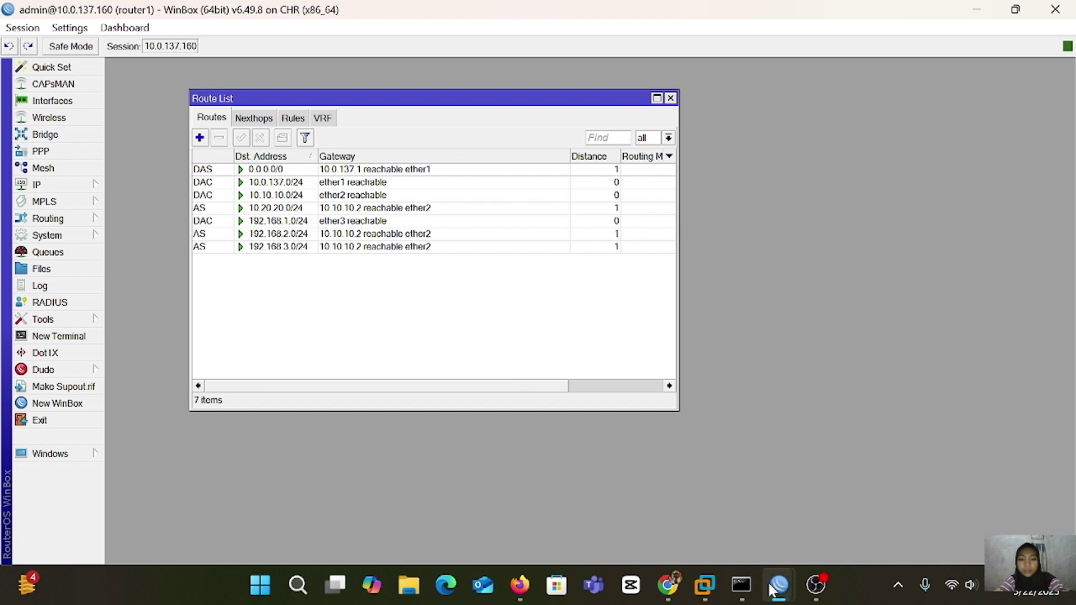
Switch to the router2 session and open its IP route list
{"action": "mouse_move", "coordinate": [773, 589]}
{"action": "left_click", "coordinate": [768, 530]}
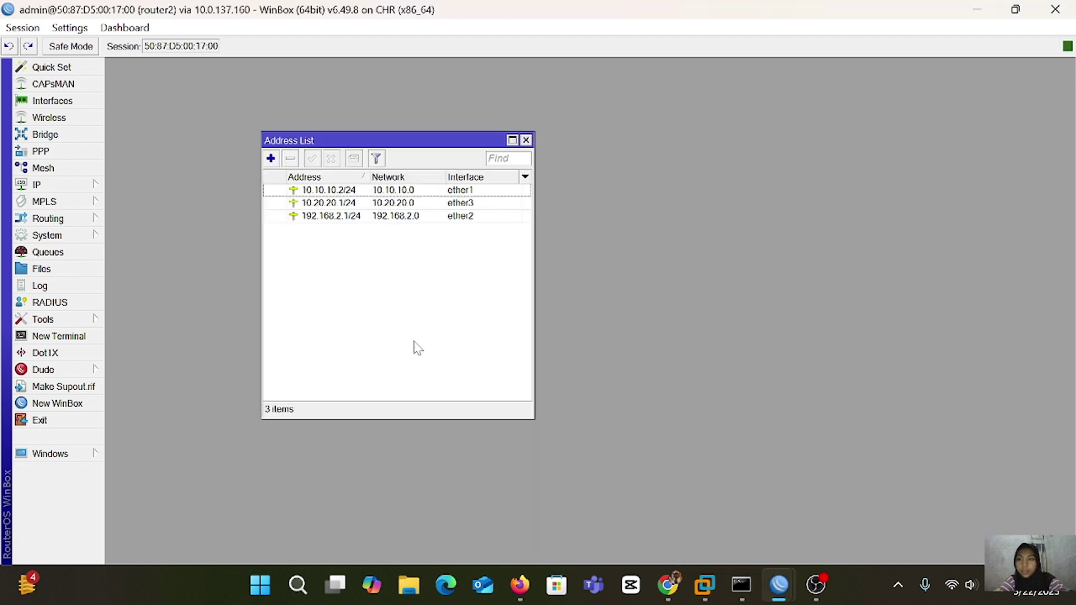
{"action": "left_click", "coordinate": [39, 184]}
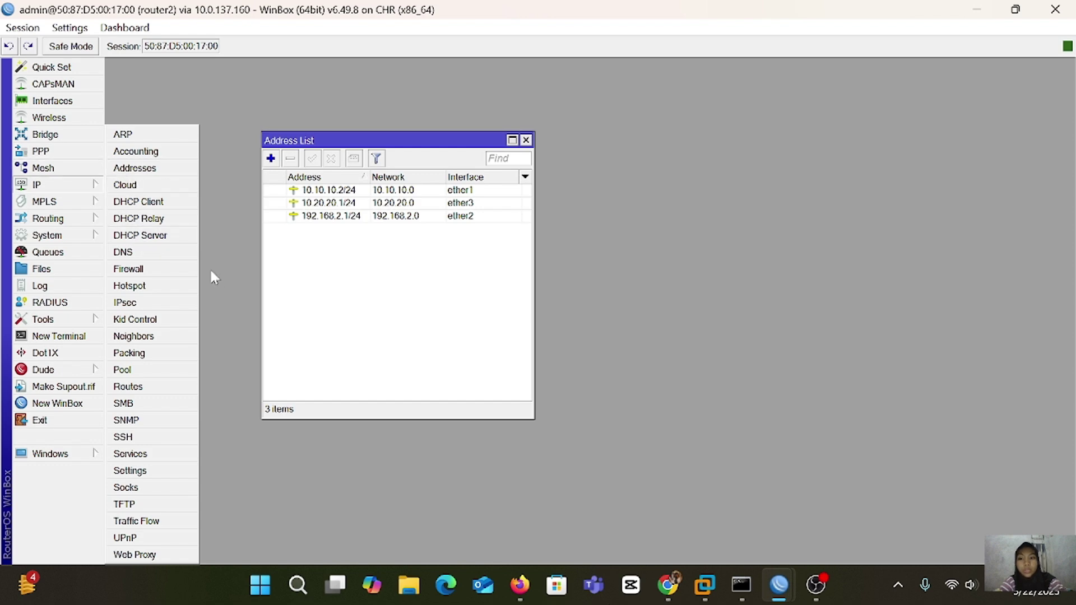
{"action": "left_click", "coordinate": [128, 387]}
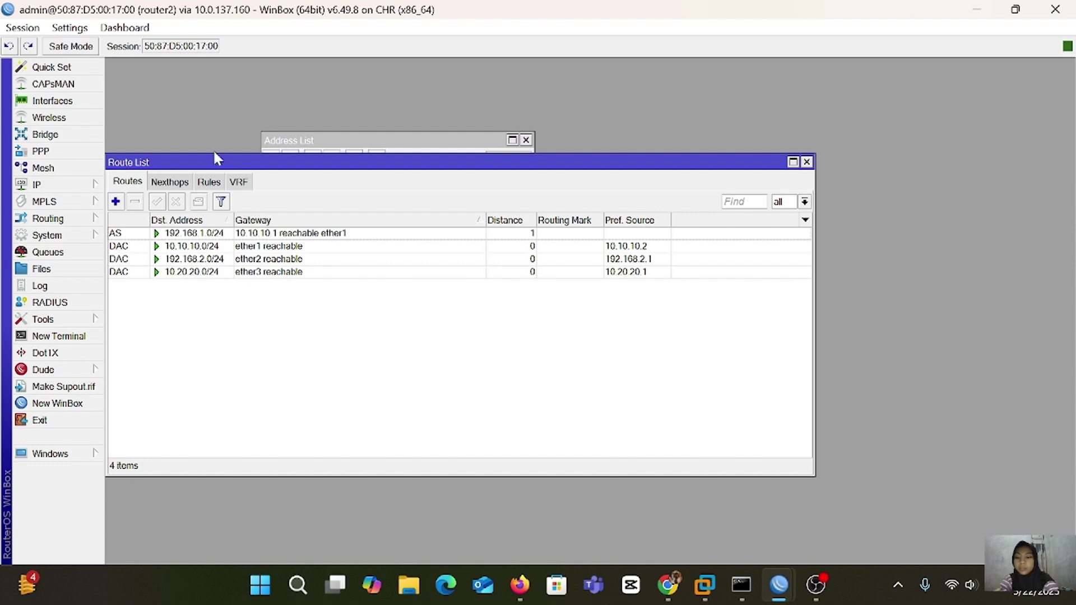
Add a static route on router2 to destination 192.168.3.0/24 through gateway 10.20.20.2
{"action": "left_click", "coordinate": [116, 202]}
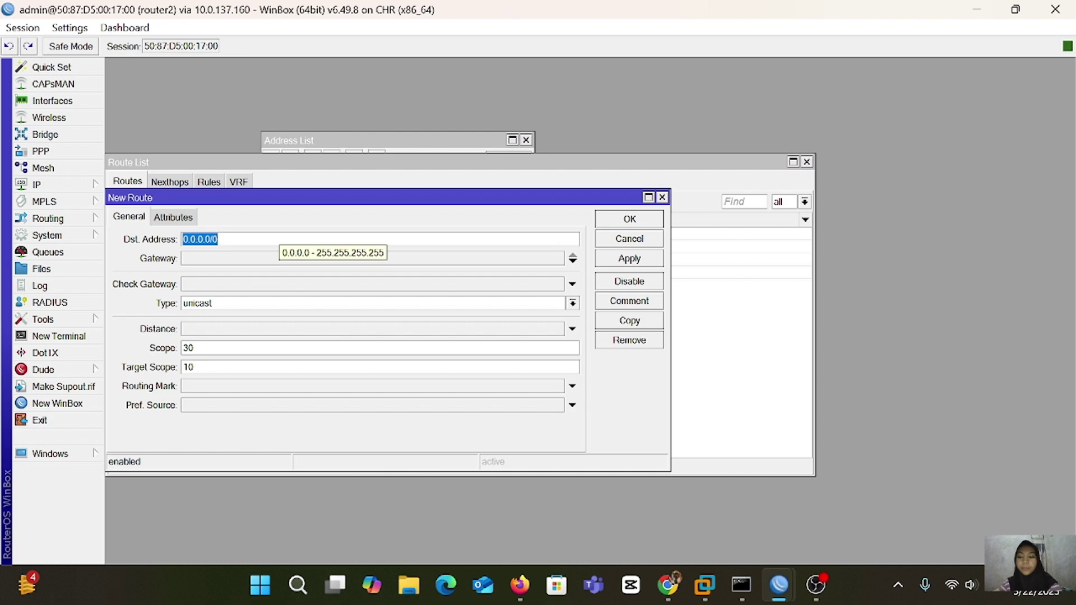
{"action": "key", "text": "BackSpace"}
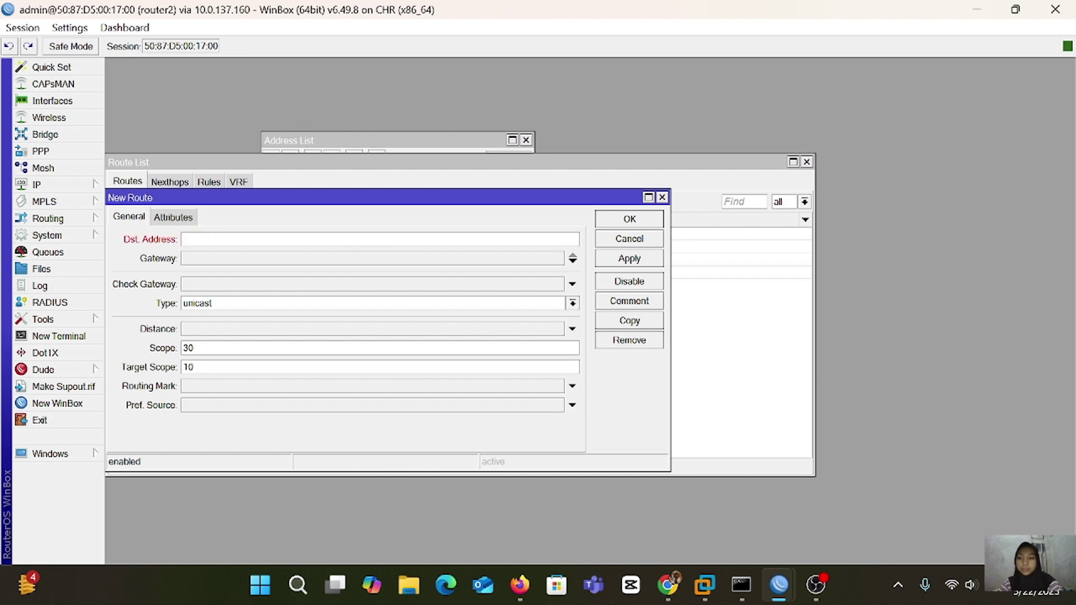
{"action": "type", "text": "192"}
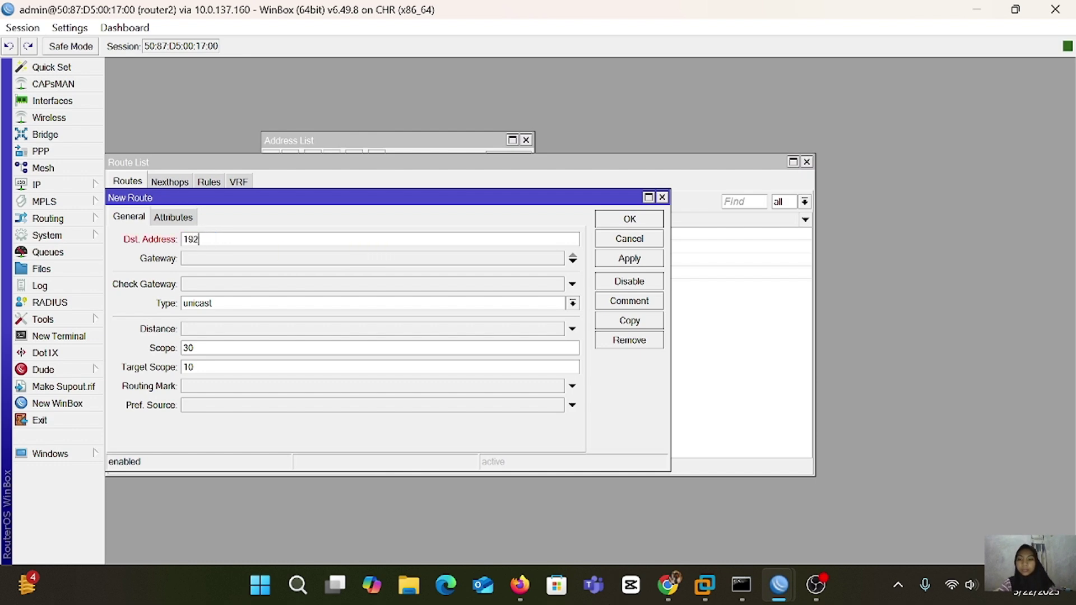
{"action": "type", "text": ".168.3.0/24"}
{"action": "left_click", "coordinate": [278, 258]}
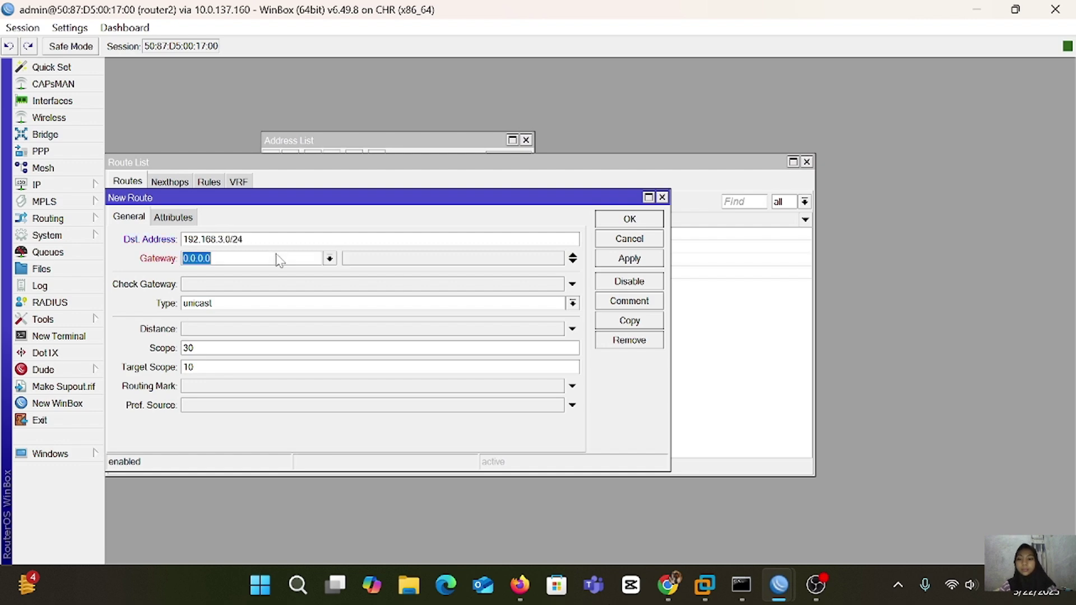
{"action": "type", "text": "10.20.20"}
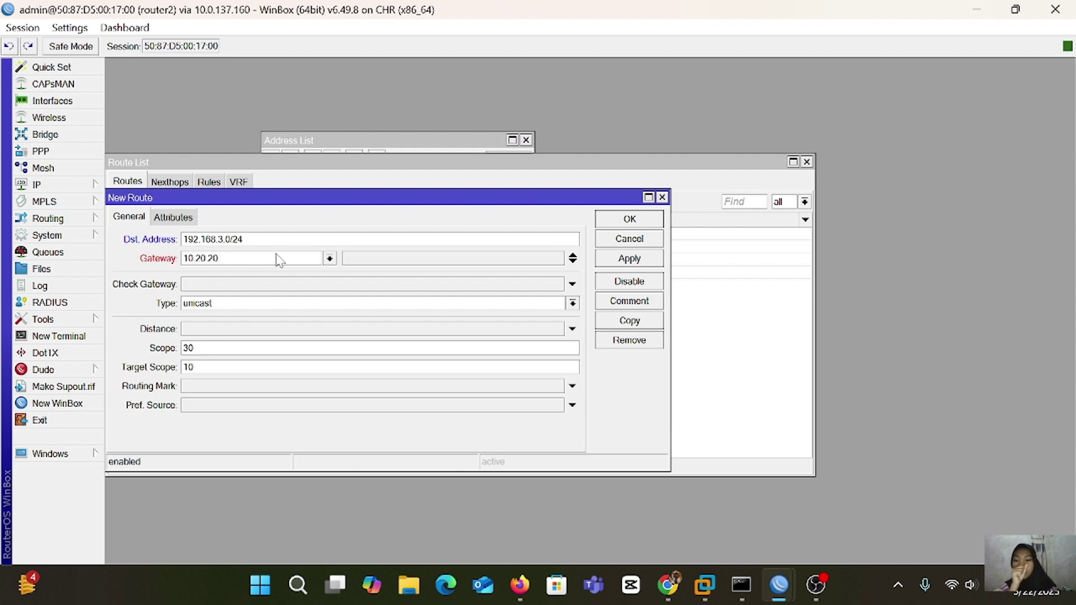
{"action": "type", "text": ".2"}
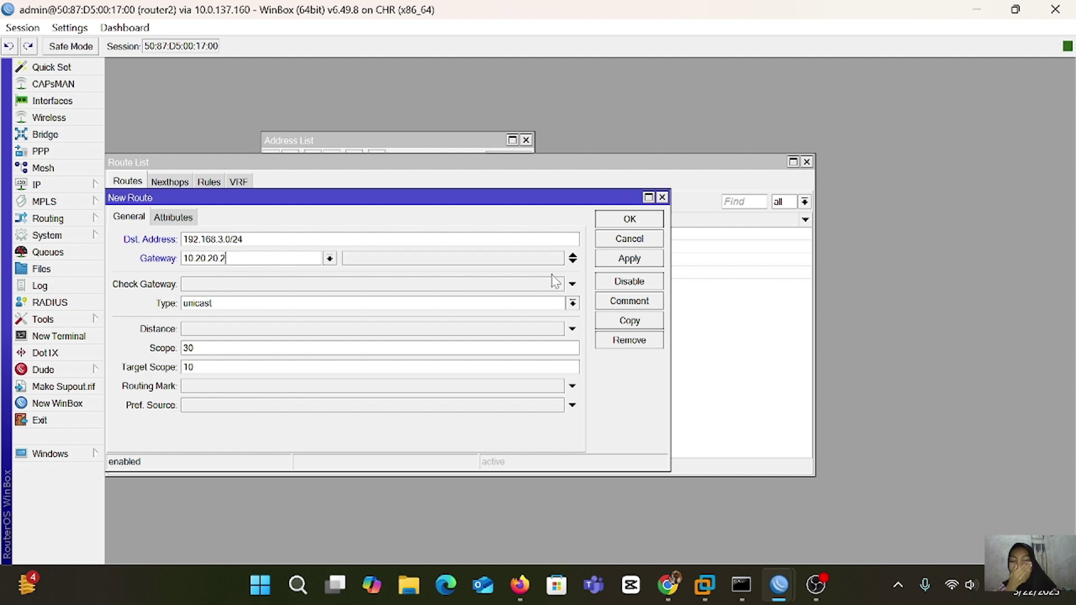
{"action": "left_click", "coordinate": [629, 259]}
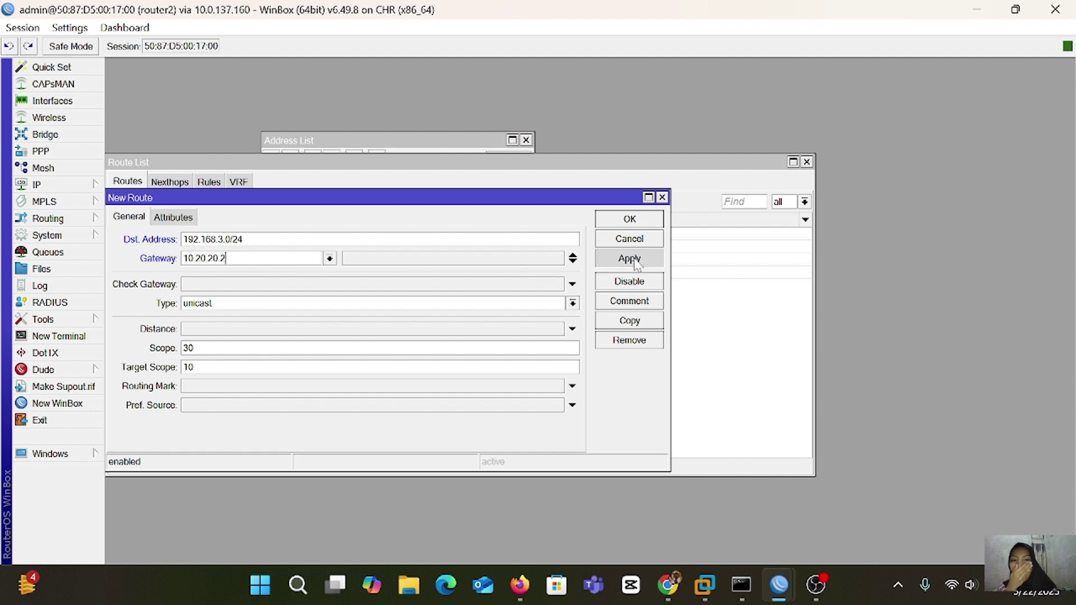
{"action": "left_click", "coordinate": [629, 219]}
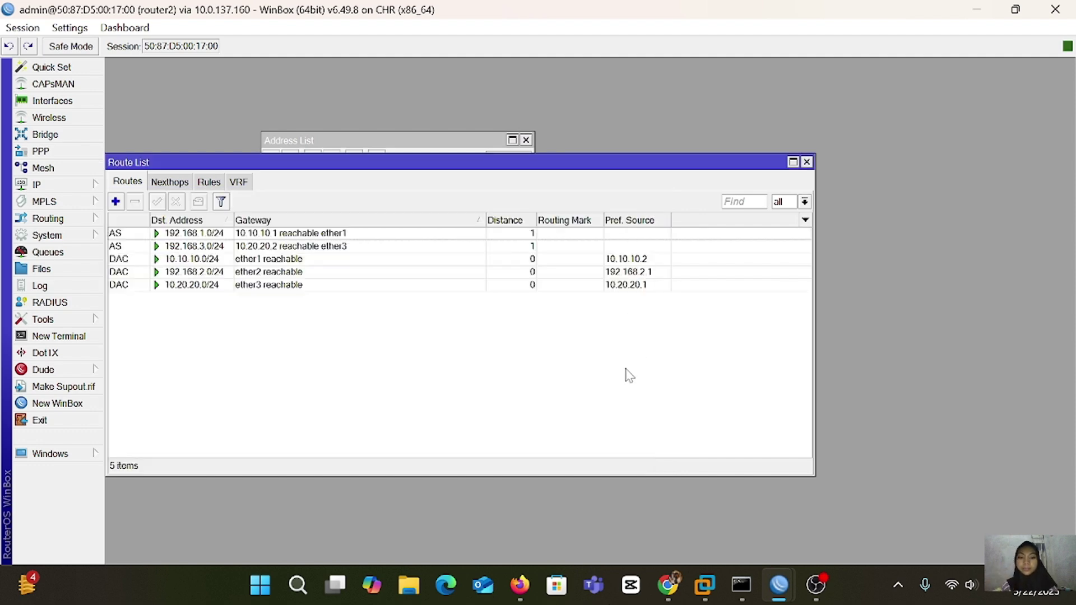
Switch to the PNETLab topology in Firefox, minimize the terminal and move router3 below router2, level with VPC3
{"action": "mouse_move", "coordinate": [521, 582]}
{"action": "left_click", "coordinate": [513, 517]}
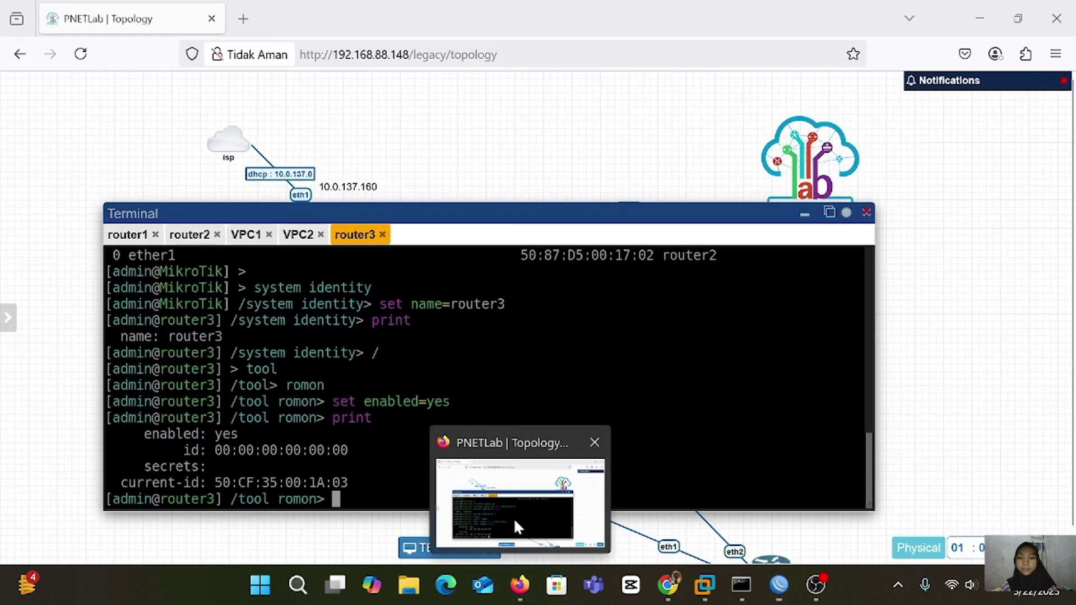
{"action": "left_click", "coordinate": [806, 217]}
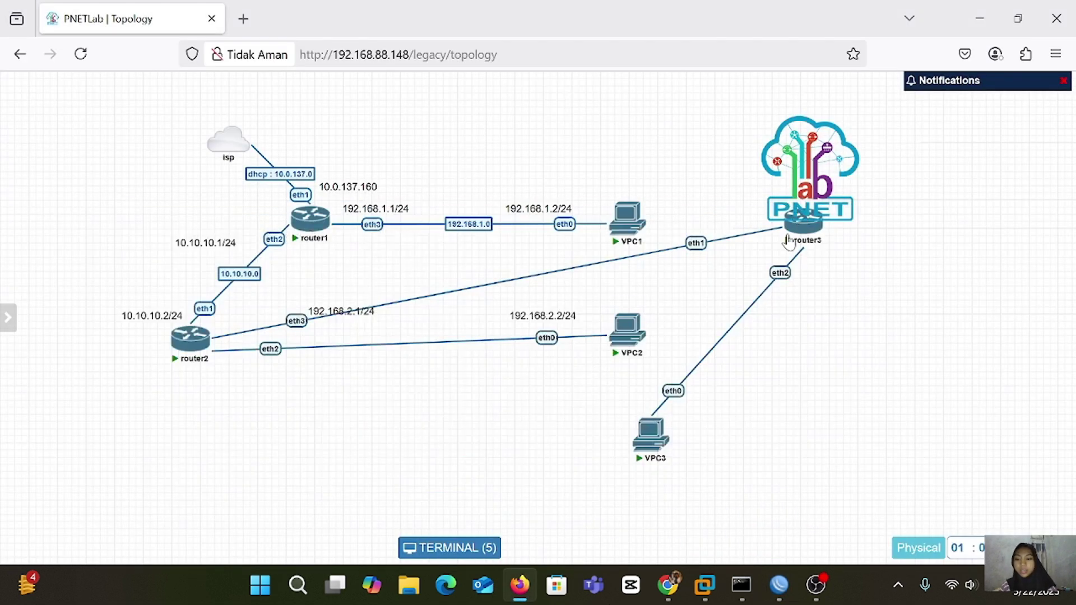
{"action": "mouse_move", "coordinate": [802, 221]}
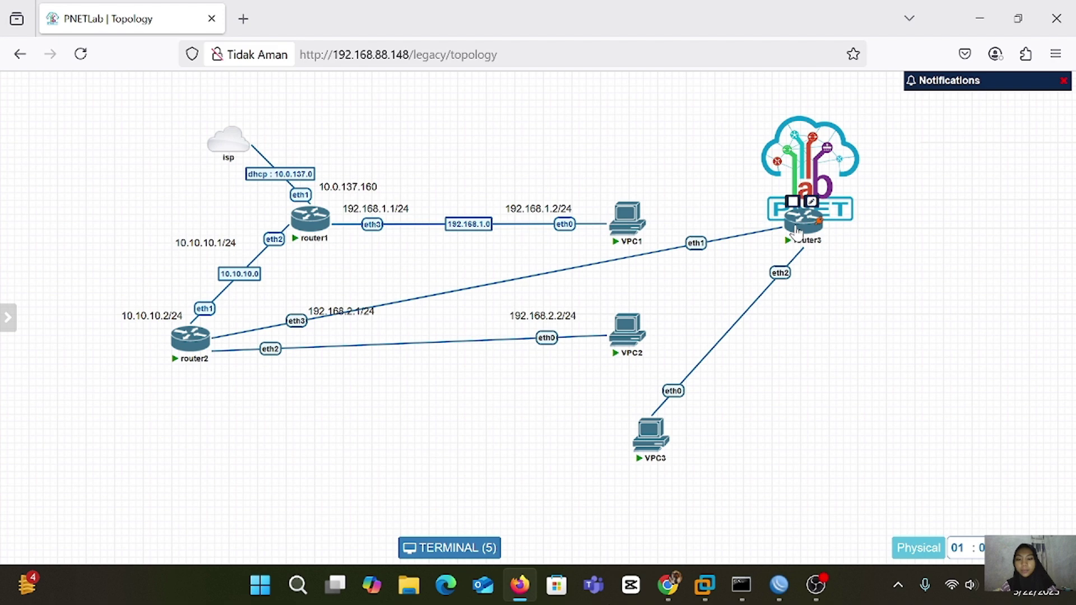
{"action": "left_click_drag", "start_coordinate": [803, 221], "coordinate": [277, 458]}
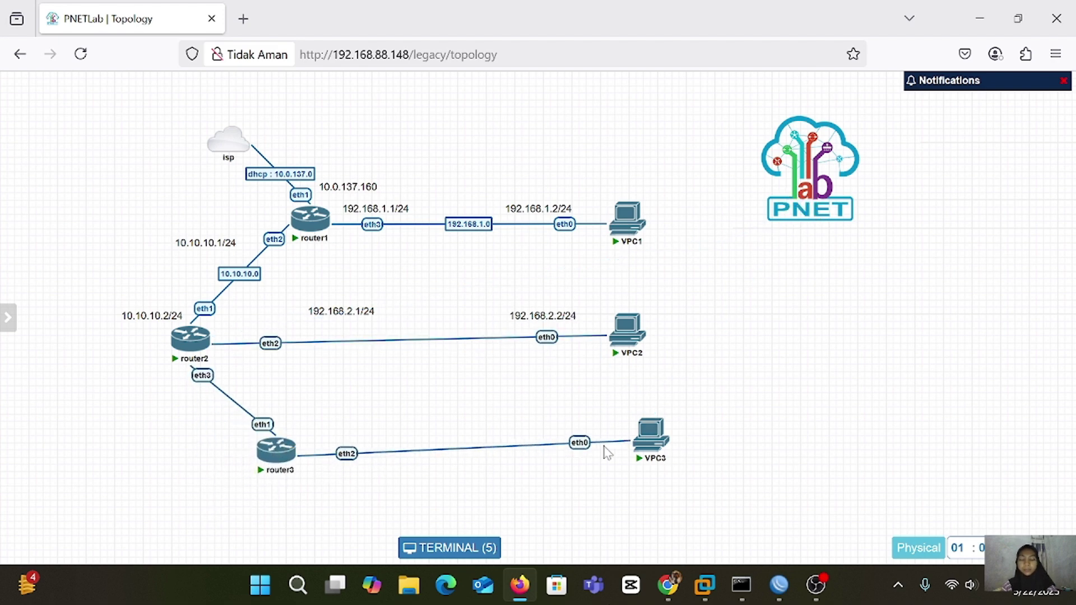
Open VPC3's console and show its IP configuration
{"action": "left_click", "coordinate": [661, 445]}
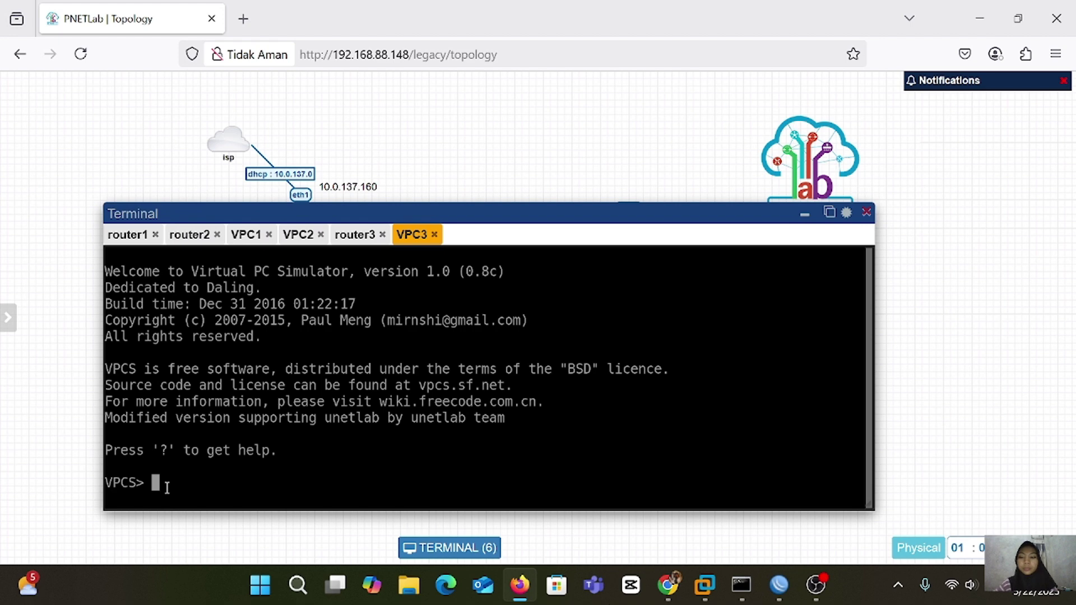
{"action": "type", "text": "show ip"}
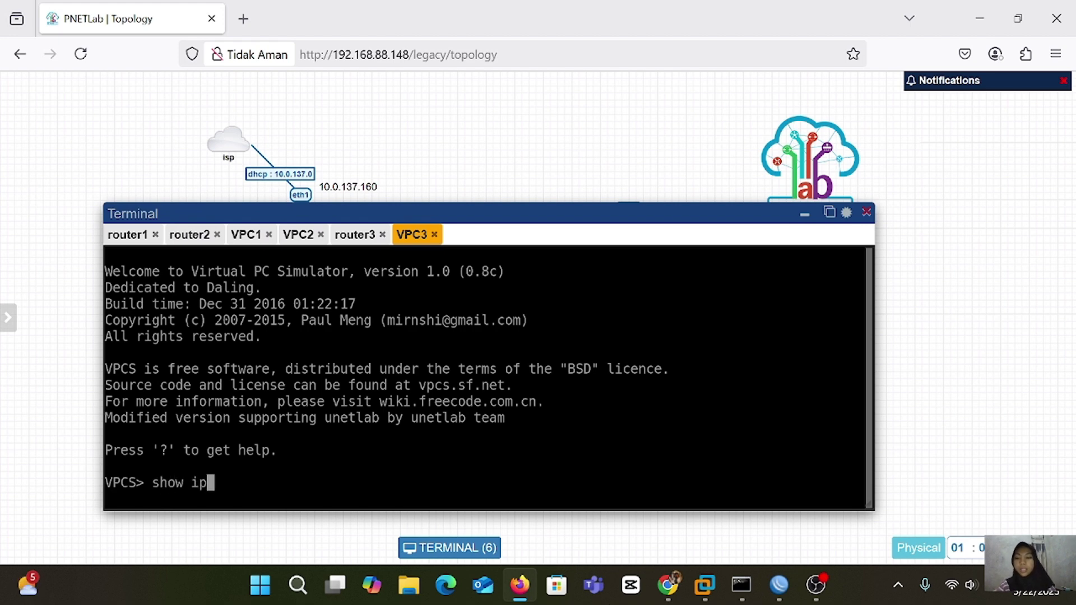
{"action": "key", "text": "Return"}
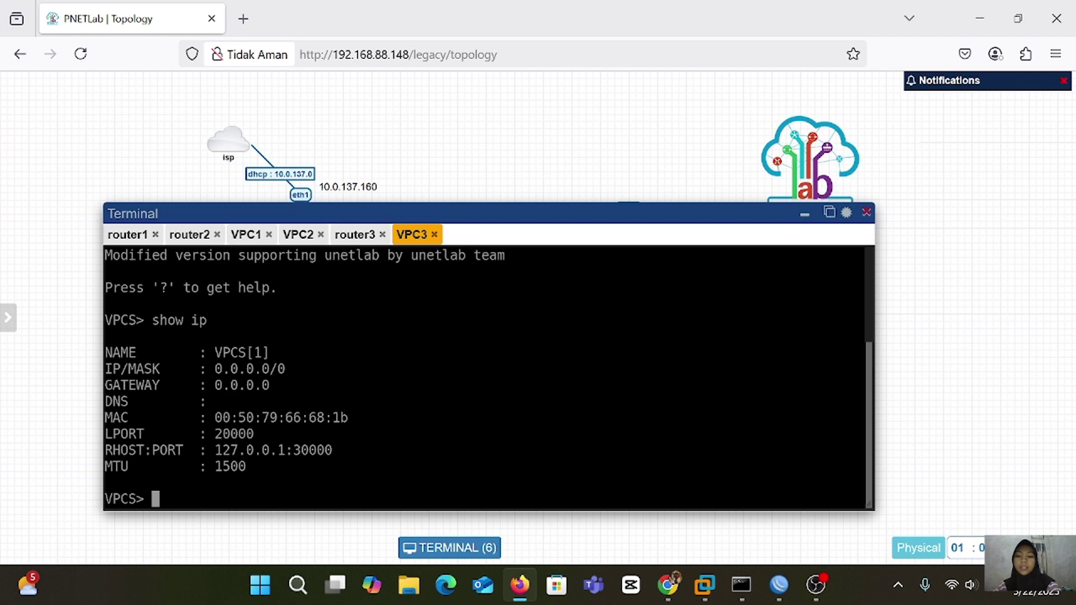
Enter VPC3's IP command with address 192.168.3.2/24 and begin its gateway with 192.168
{"action": "type", "text": "ip "}
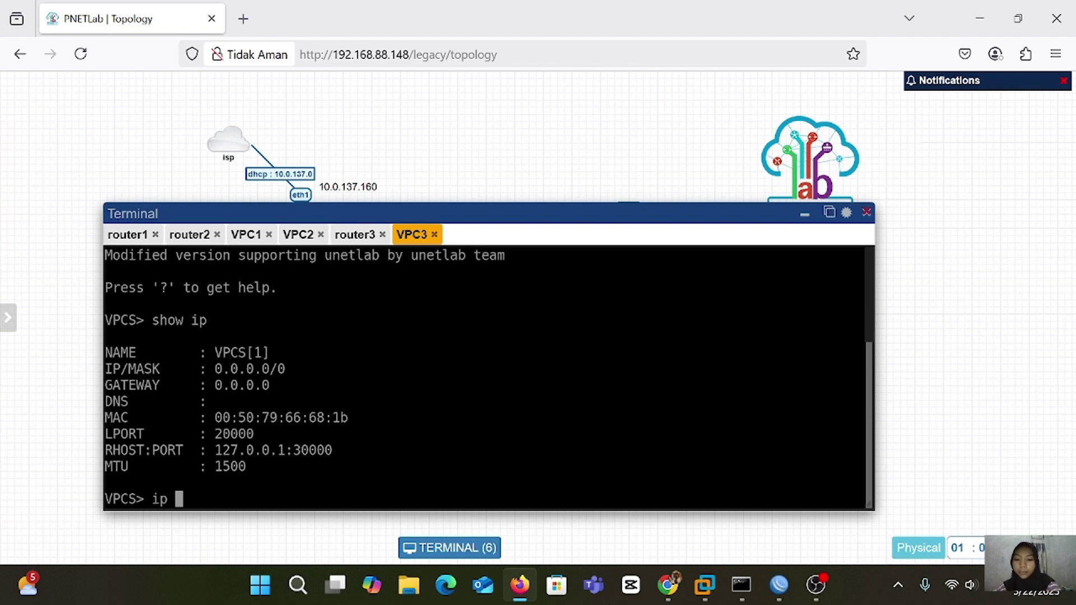
{"action": "type", "text": "192.168."}
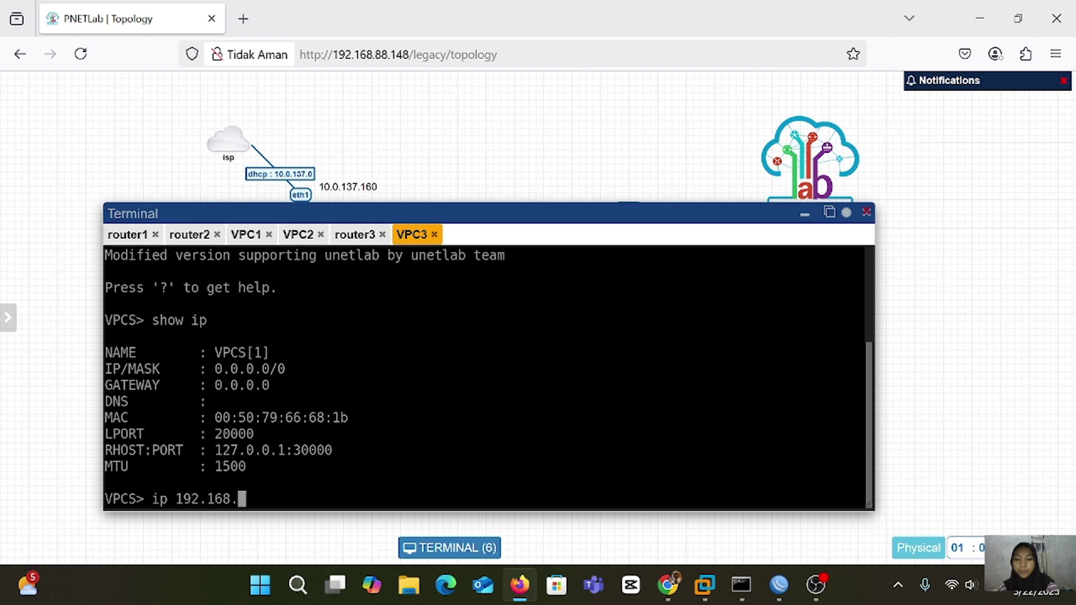
{"action": "type", "text": "3.2/24"}
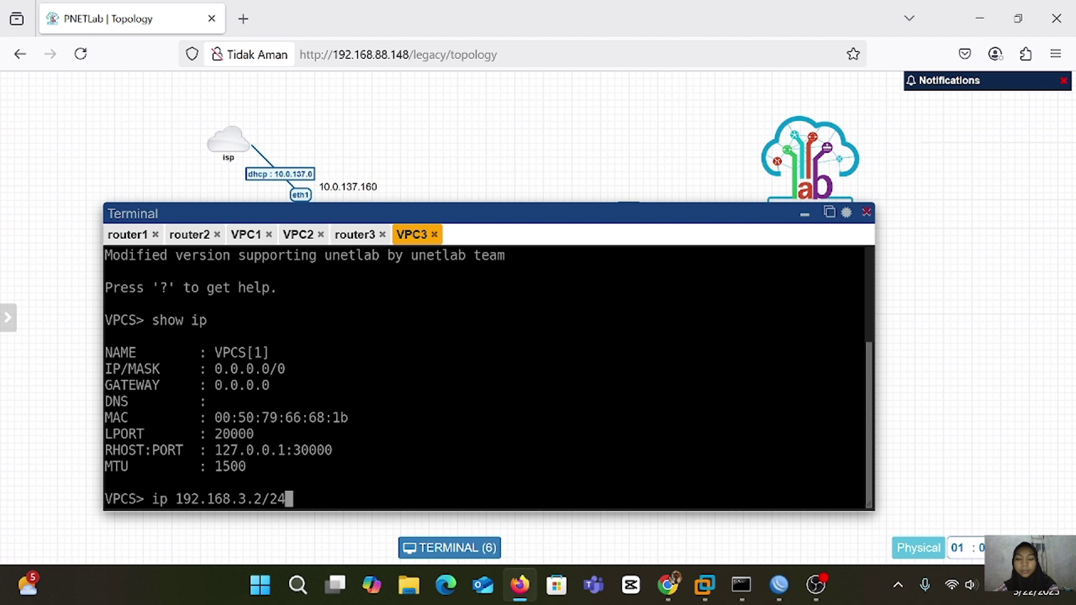
{"action": "type", "text": " 192."}
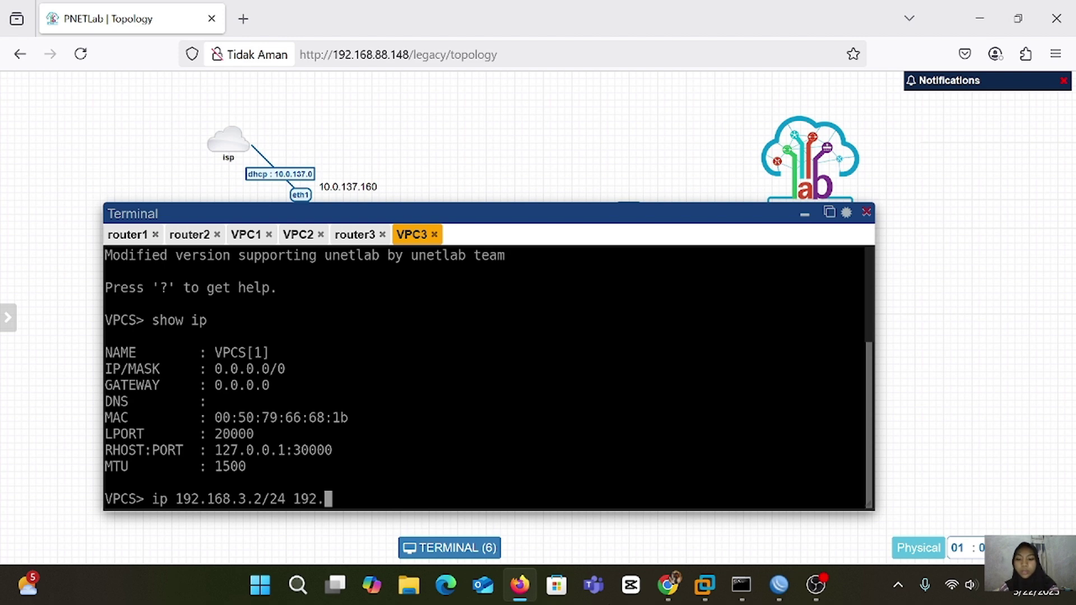
{"action": "type", "text": "168,"}
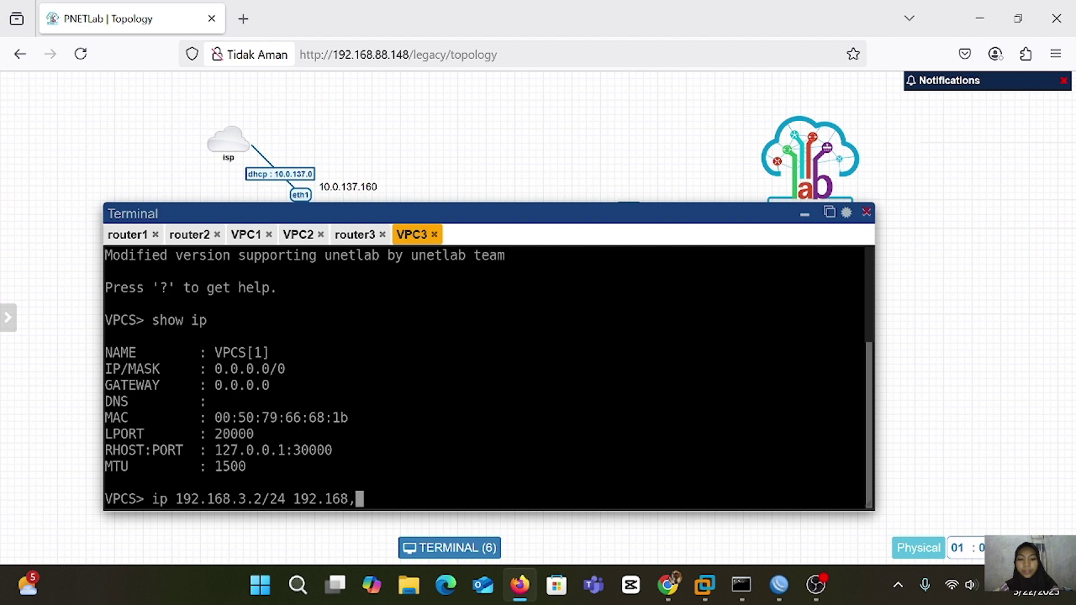
{"action": "key", "text": "BackSpace"}
{"action": "type", "text": "."}
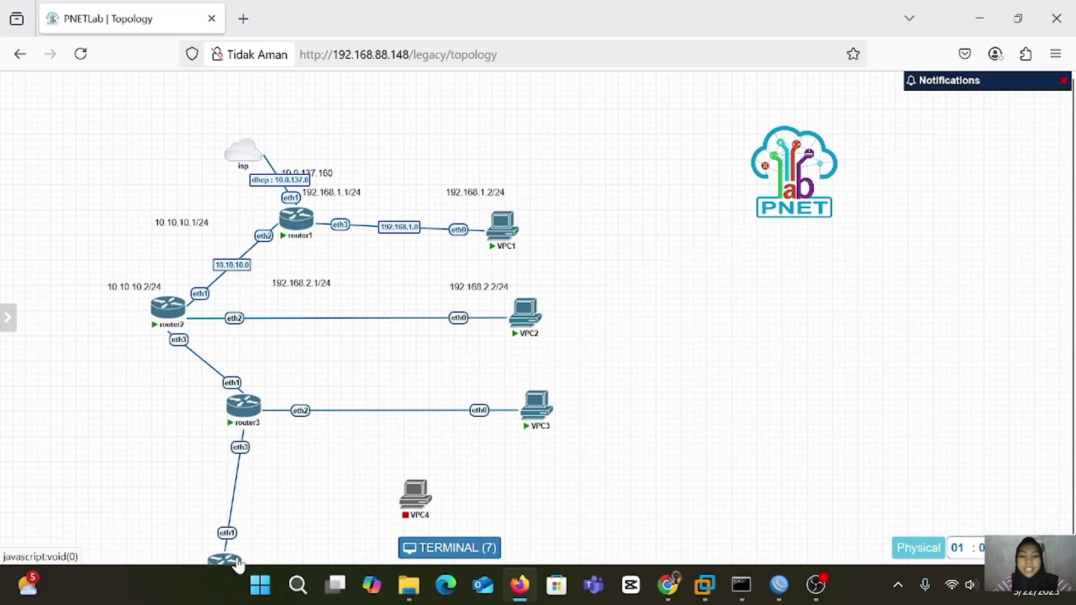
Move router4 up close beneath router3 and print router4's IP neighbor list in its console
{"action": "left_click_drag", "start_coordinate": [221, 566], "coordinate": [193, 503]}
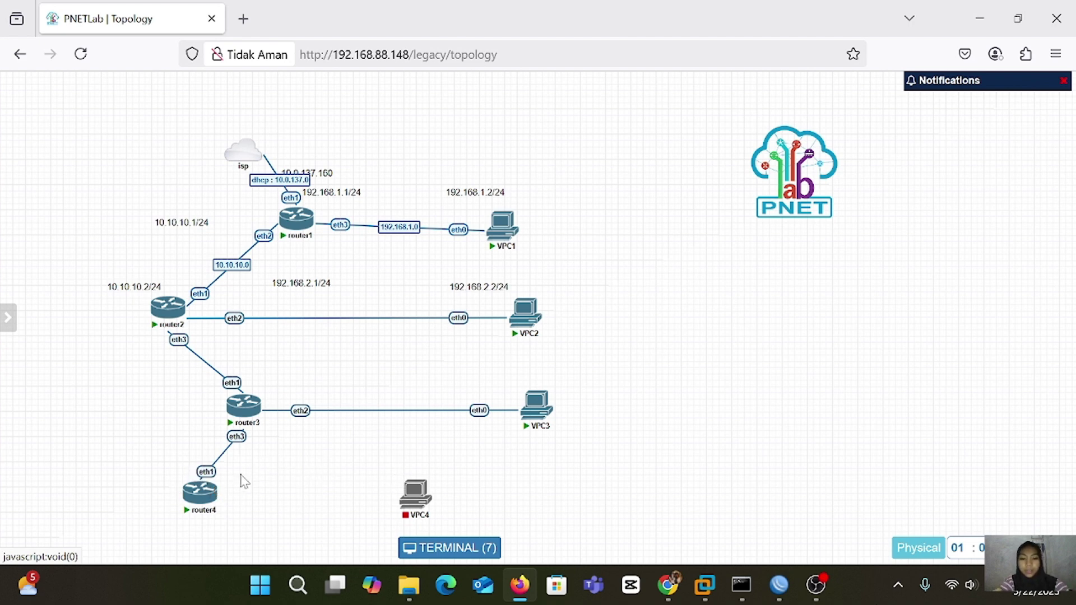
{"action": "mouse_move", "coordinate": [404, 511]}
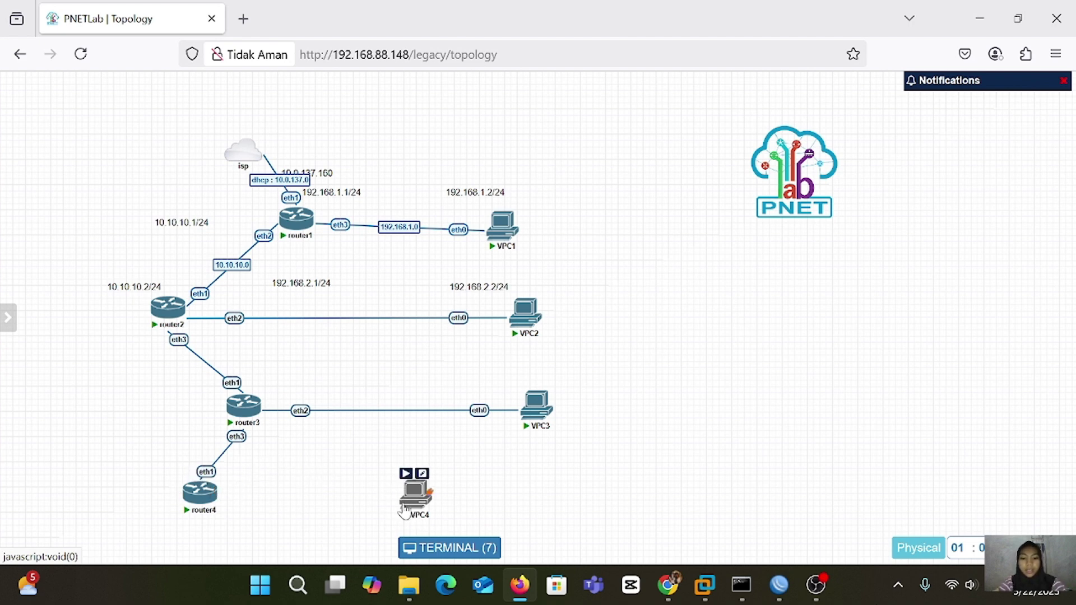
{"action": "left_click", "coordinate": [200, 493]}
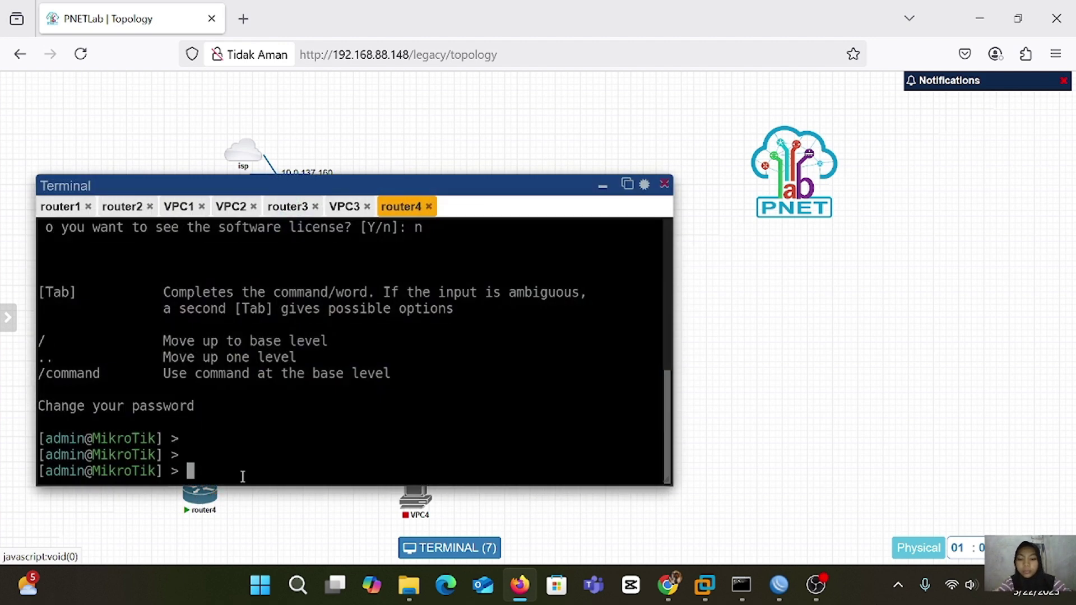
{"action": "type", "text": "ip ne"}
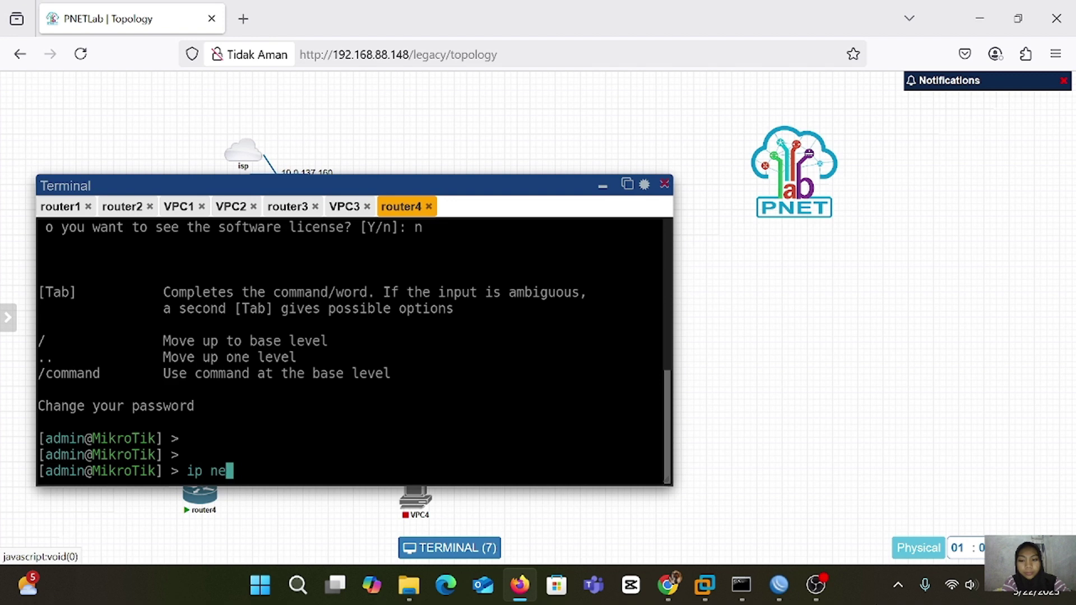
{"action": "type", "text": "ighbor p"}
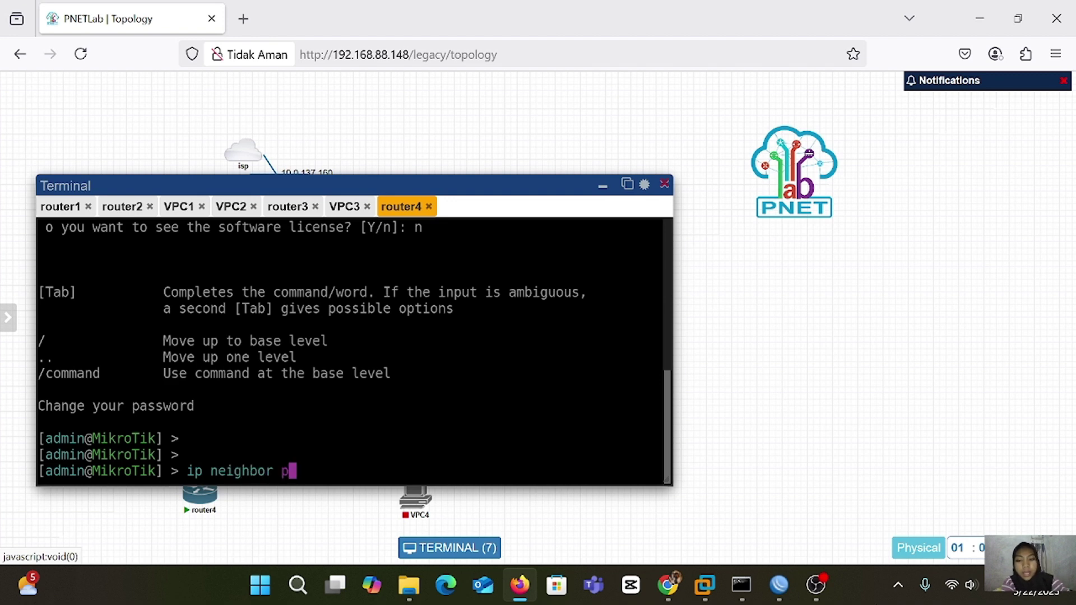
{"action": "type", "text": "rint"}
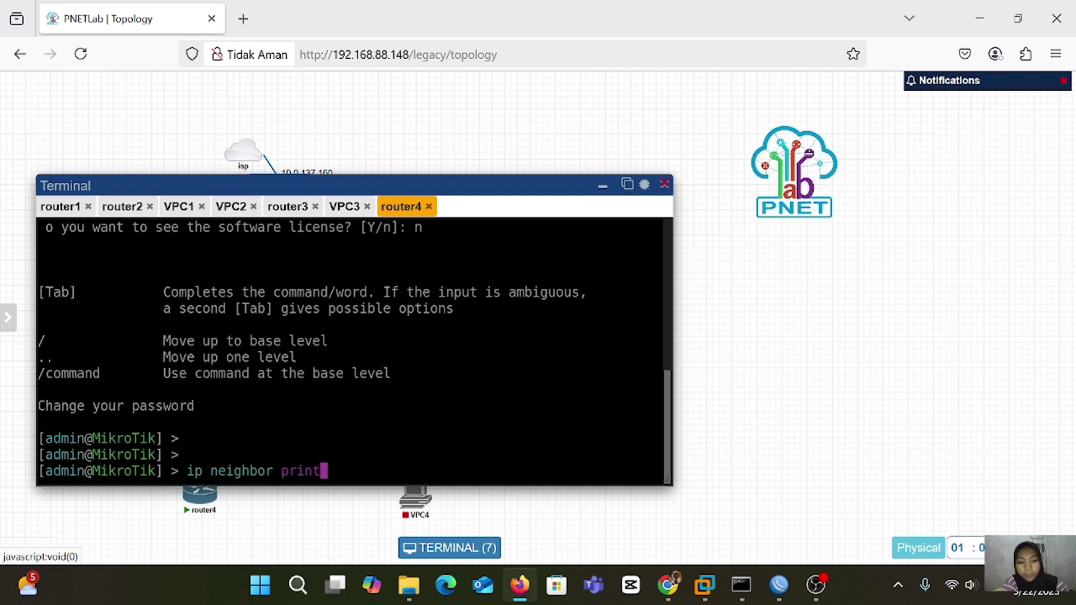
{"action": "key", "text": "Return"}
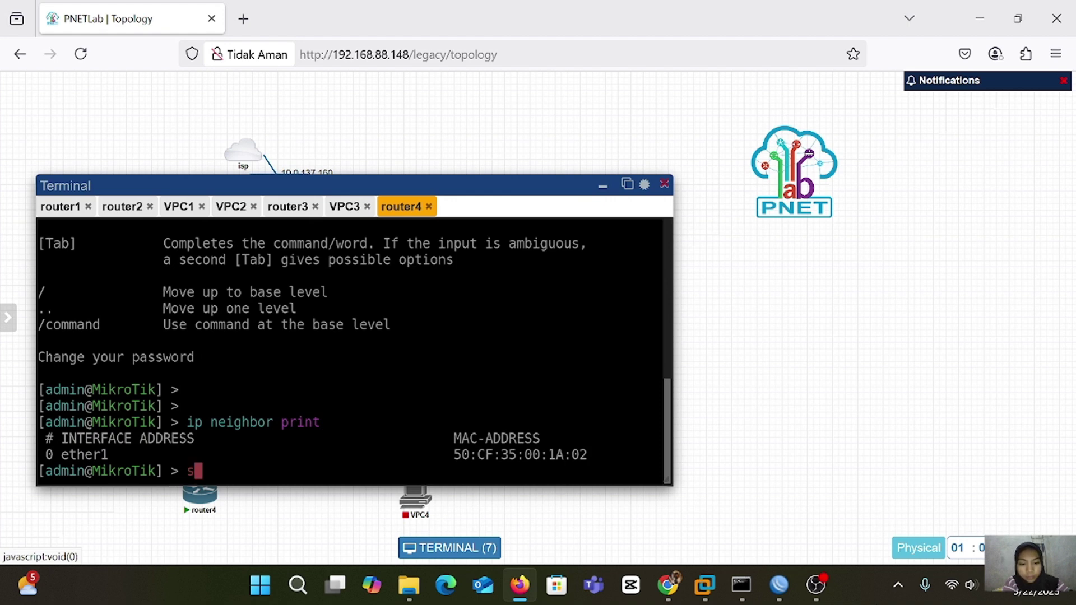
Set the system identity name to router4 in its console and print the identity
{"action": "type", "text": "system identity"}
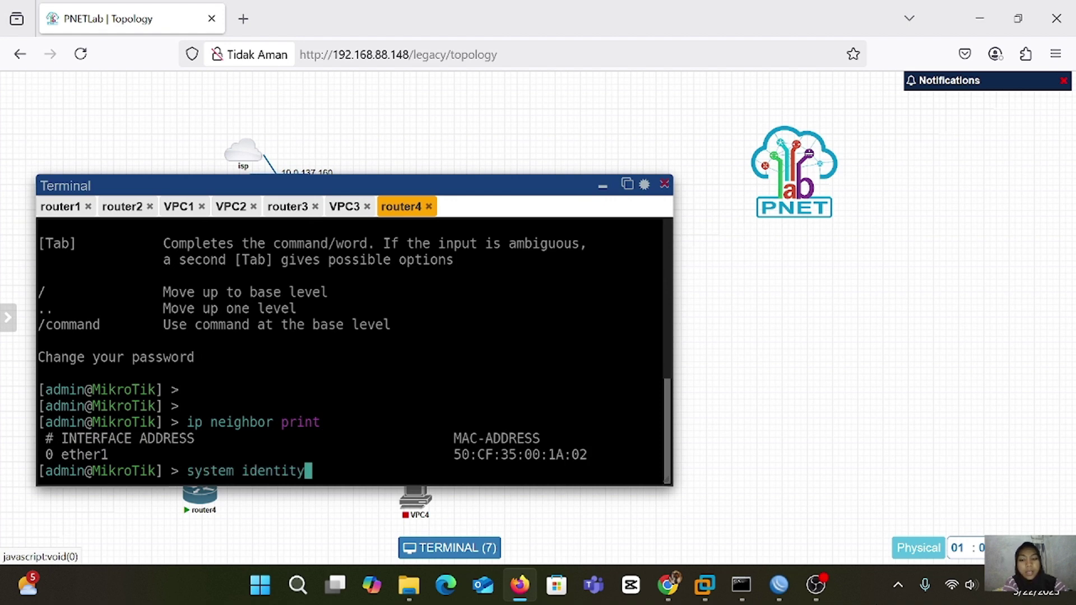
{"action": "key", "text": "Return"}
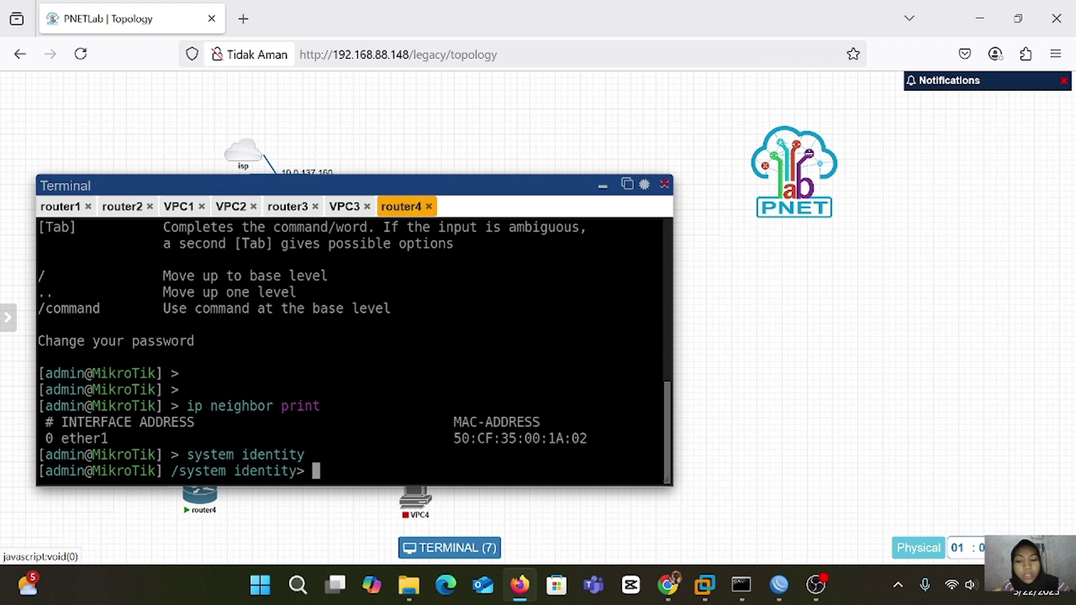
{"action": "type", "text": "set nam"}
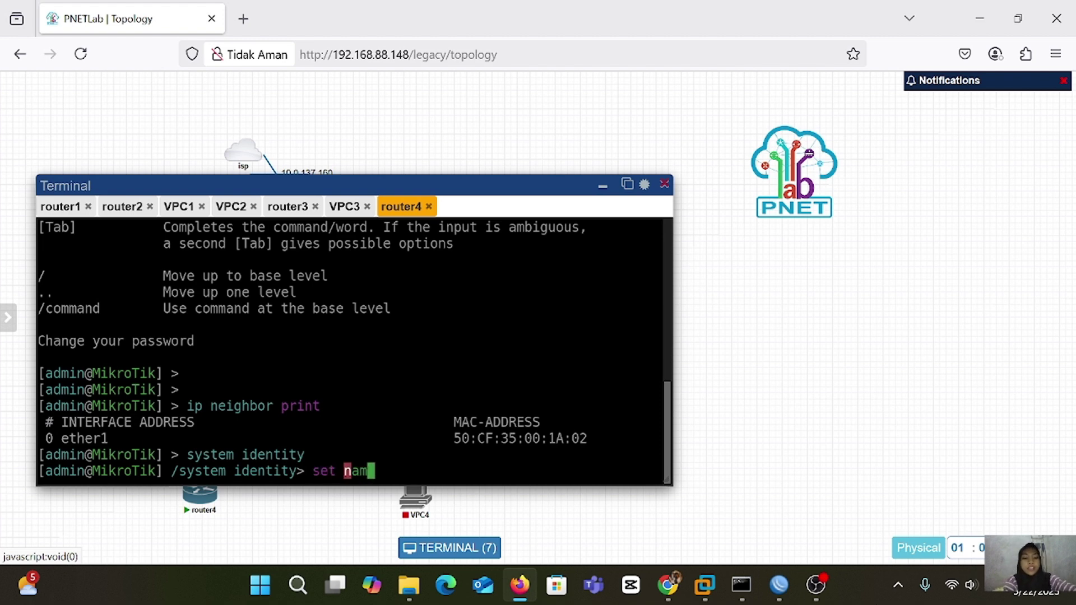
{"action": "type", "text": "e="}
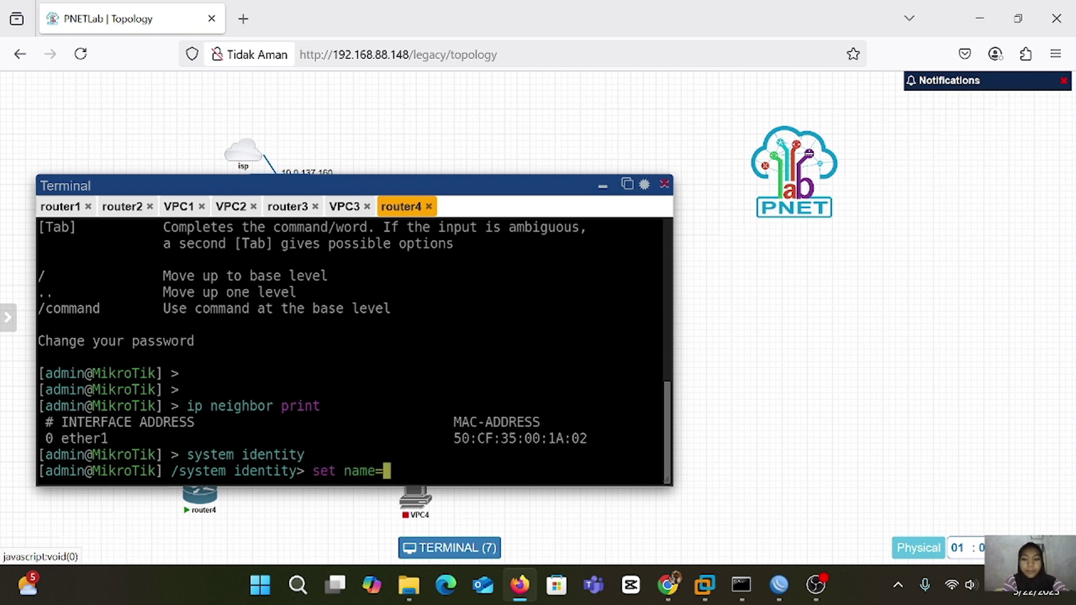
{"action": "type", "text": "router"}
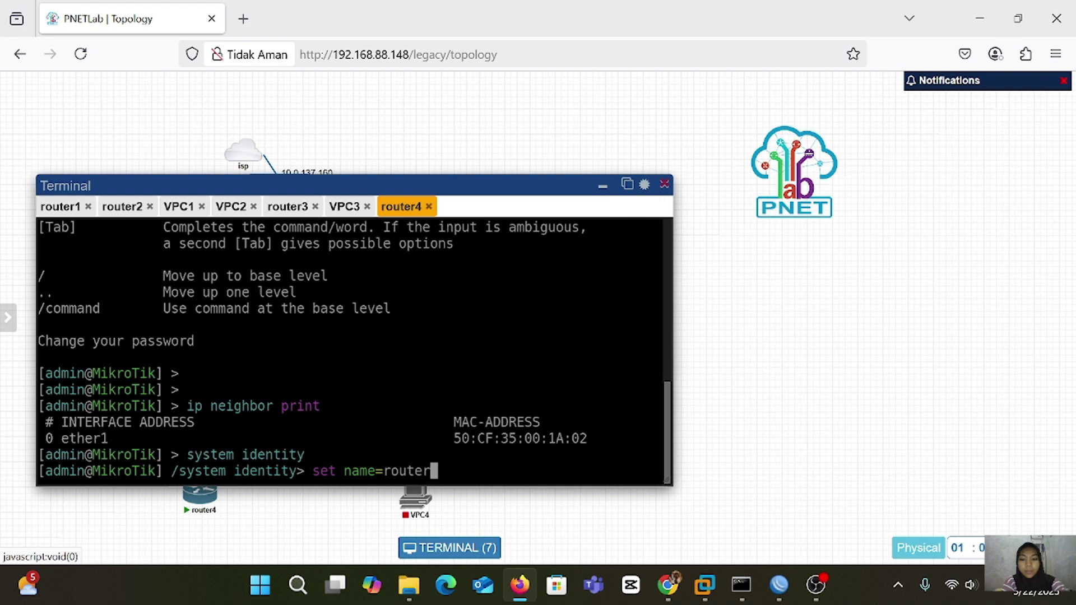
{"action": "type", "text": "4"}
{"action": "key", "text": "Return"}
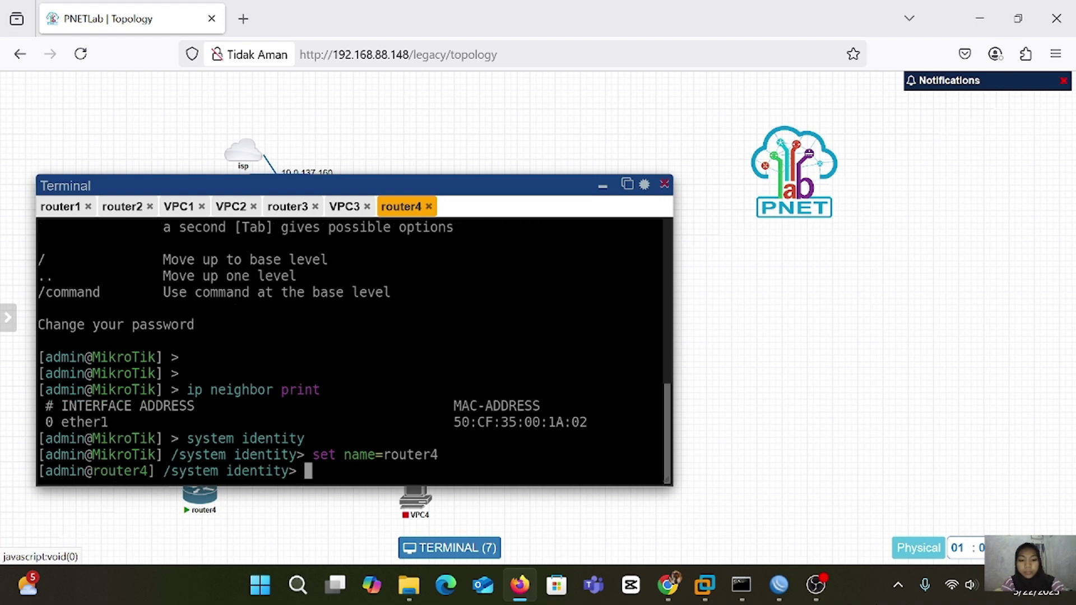
{"action": "type", "text": "print"}
{"action": "key", "text": "Return"}
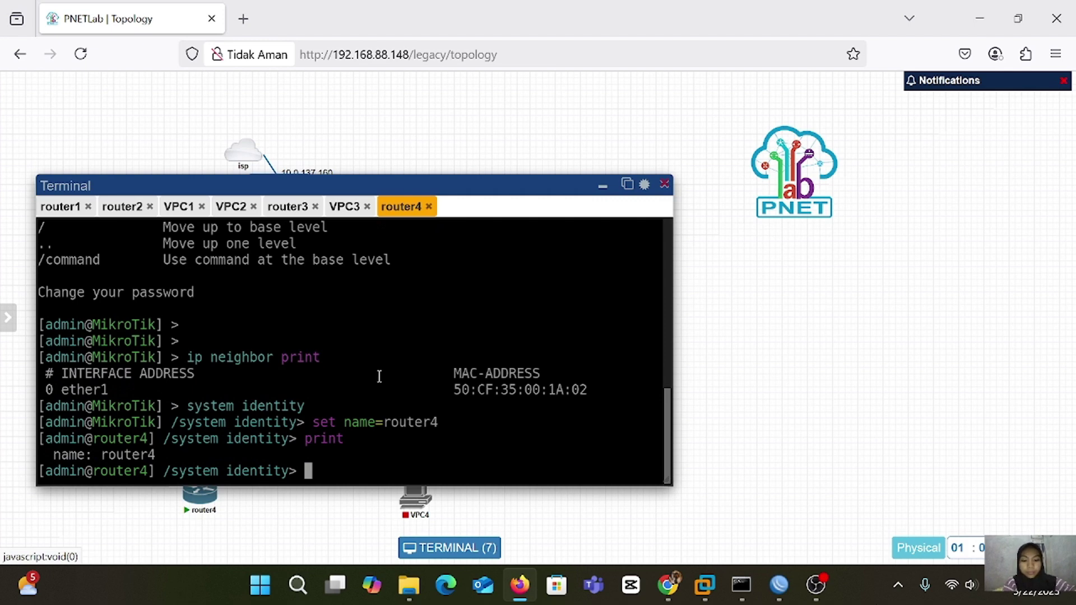
Minimize the terminal and connect router4's eth2 to VPC4's eth0 in the topology
{"action": "left_click", "coordinate": [602, 188]}
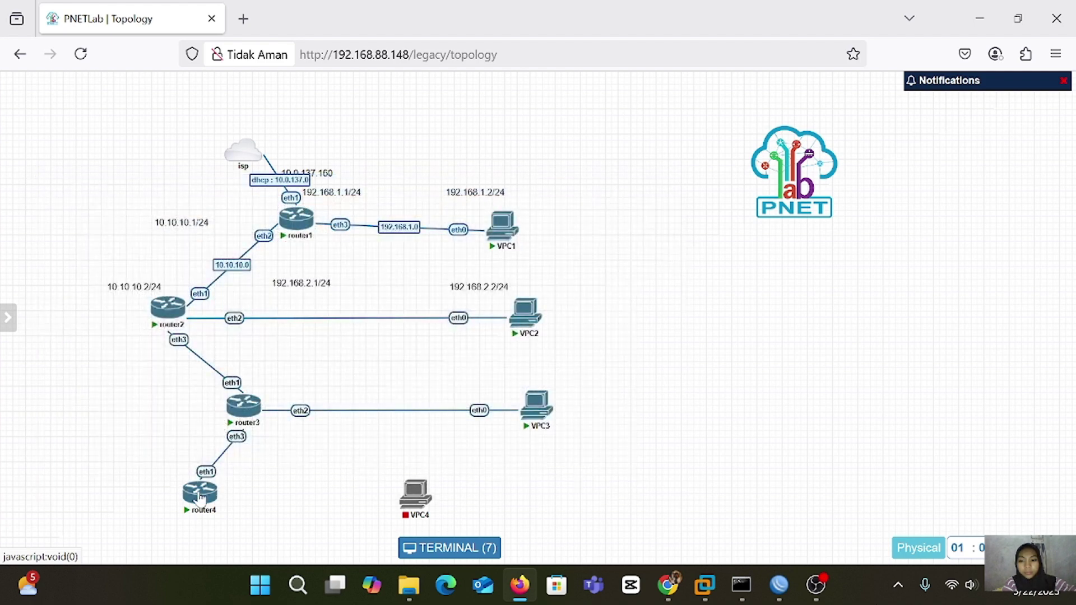
{"action": "mouse_move", "coordinate": [218, 500]}
{"action": "left_click_drag", "start_coordinate": [217, 500], "coordinate": [415, 503]}
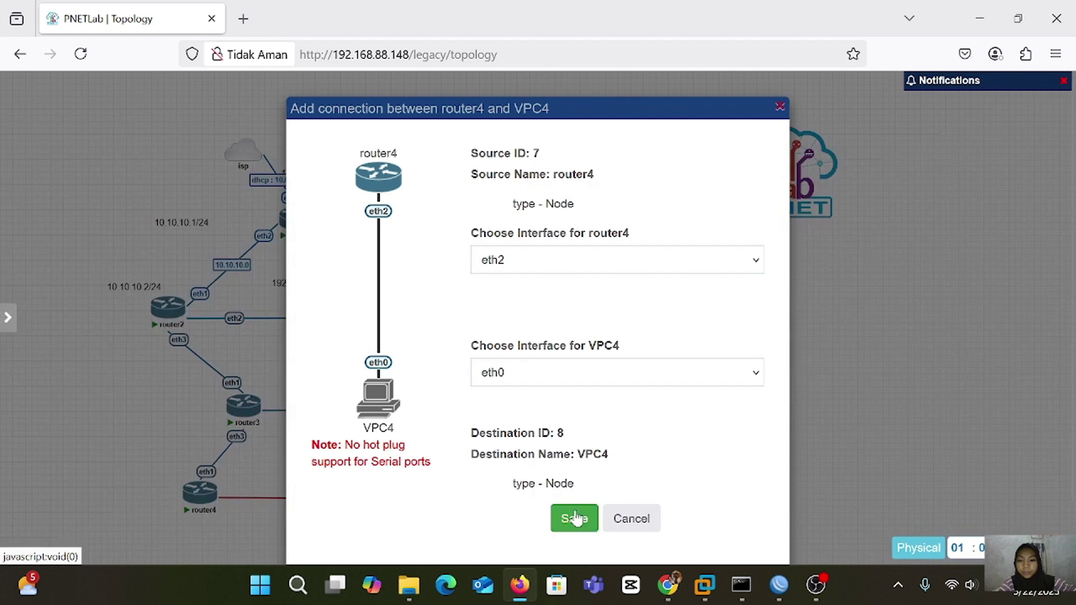
{"action": "left_click", "coordinate": [578, 519]}
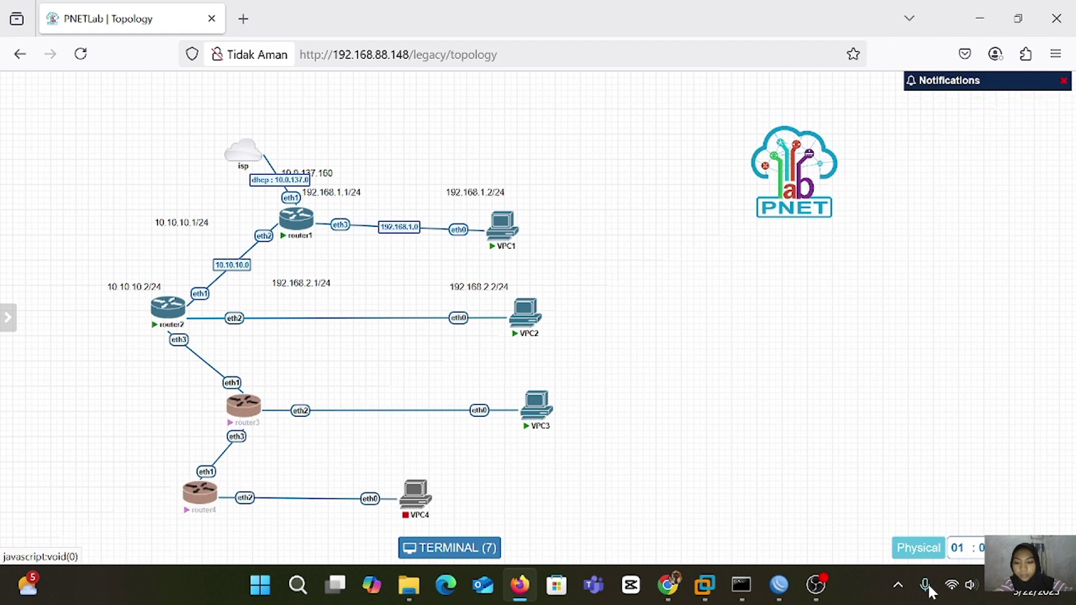
Edit the connection between router3's eth3 and router4's eth1, entering a label that begins with 10
{"action": "right_click", "coordinate": [235, 438]}
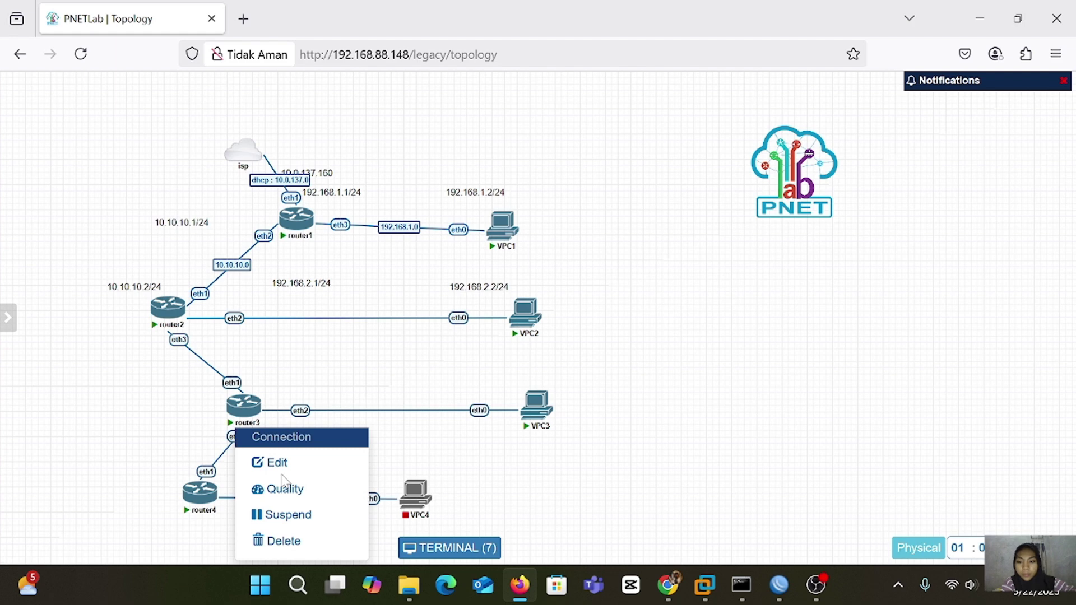
{"action": "left_click", "coordinate": [283, 463]}
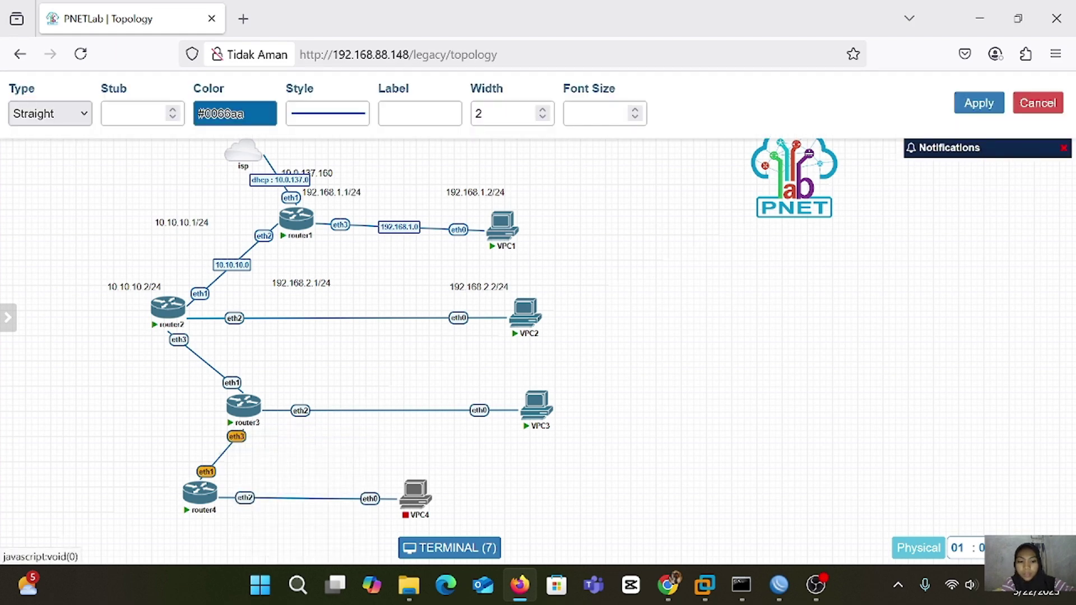
{"action": "left_click", "coordinate": [420, 114]}
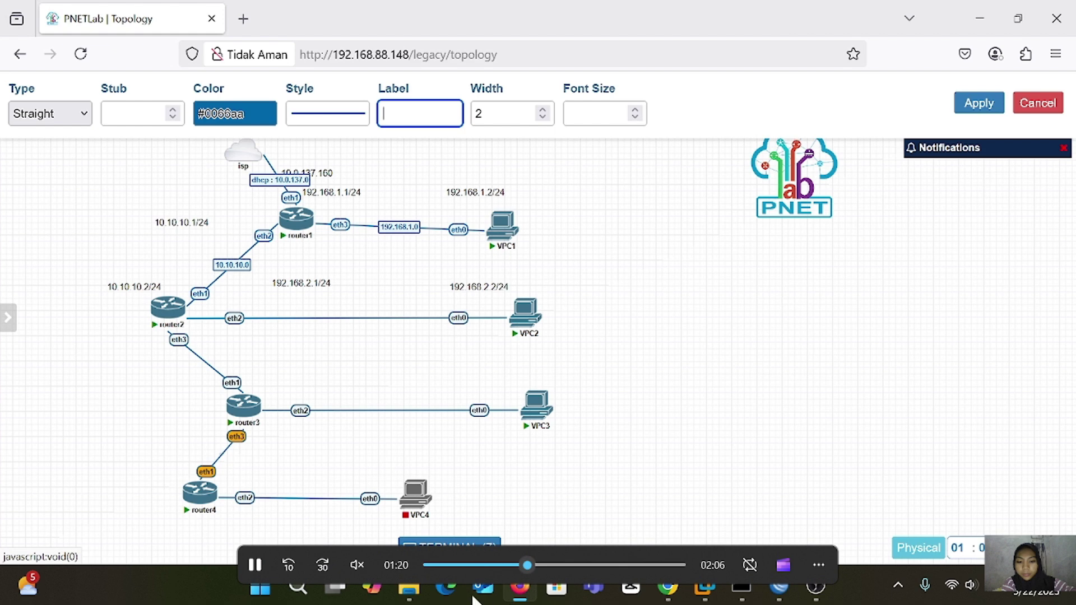
{"action": "type", "text": "10"}
{"action": "left_click_drag", "start_coordinate": [527, 570], "coordinate": [612, 585]}
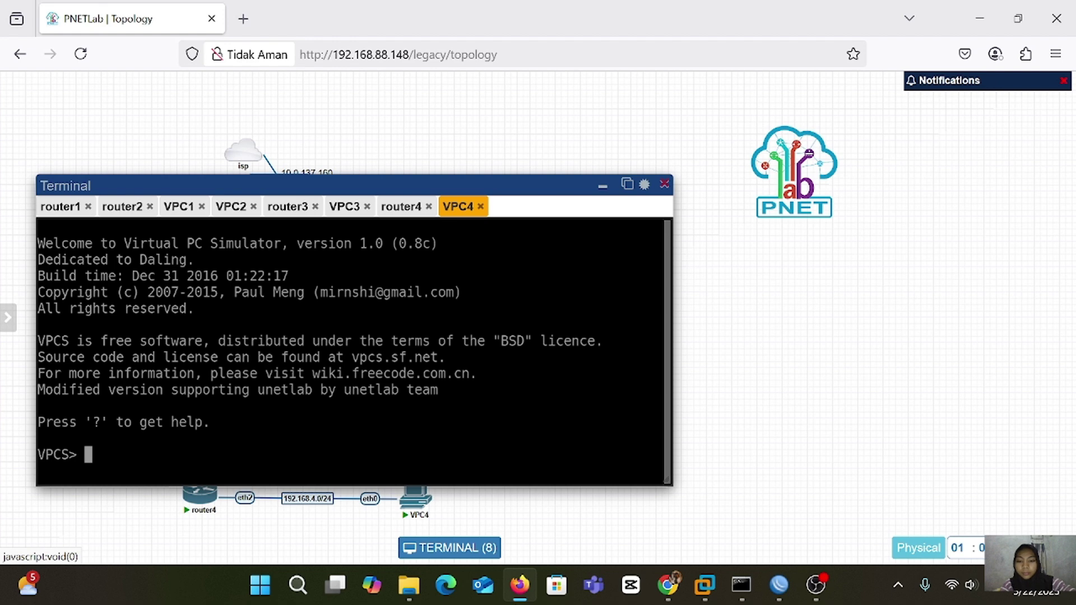
Enter the command "ip neighbor print" at the VPC4 console prompt
{"action": "type", "text": "ip neigh"}
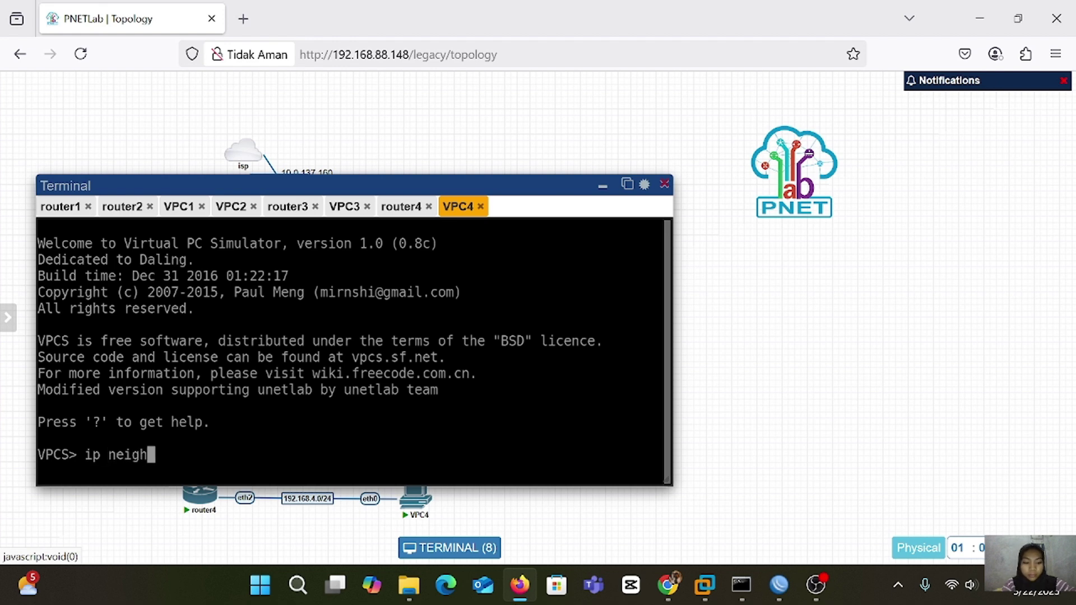
{"action": "type", "text": "bor print"}
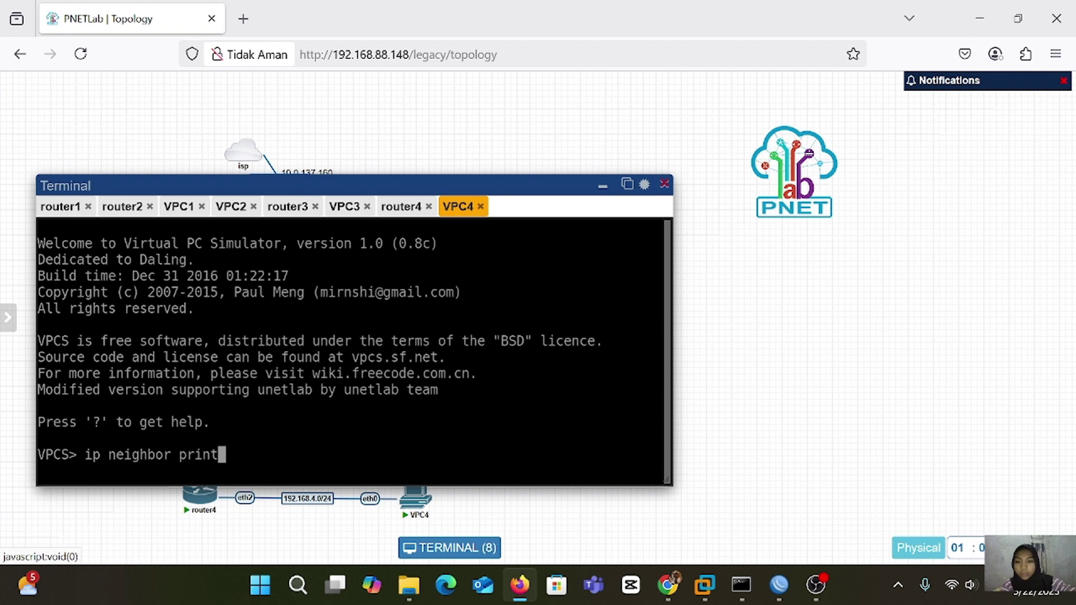
Switch to router4's console and return from /system identity to the base command level
{"action": "left_click", "coordinate": [402, 207]}
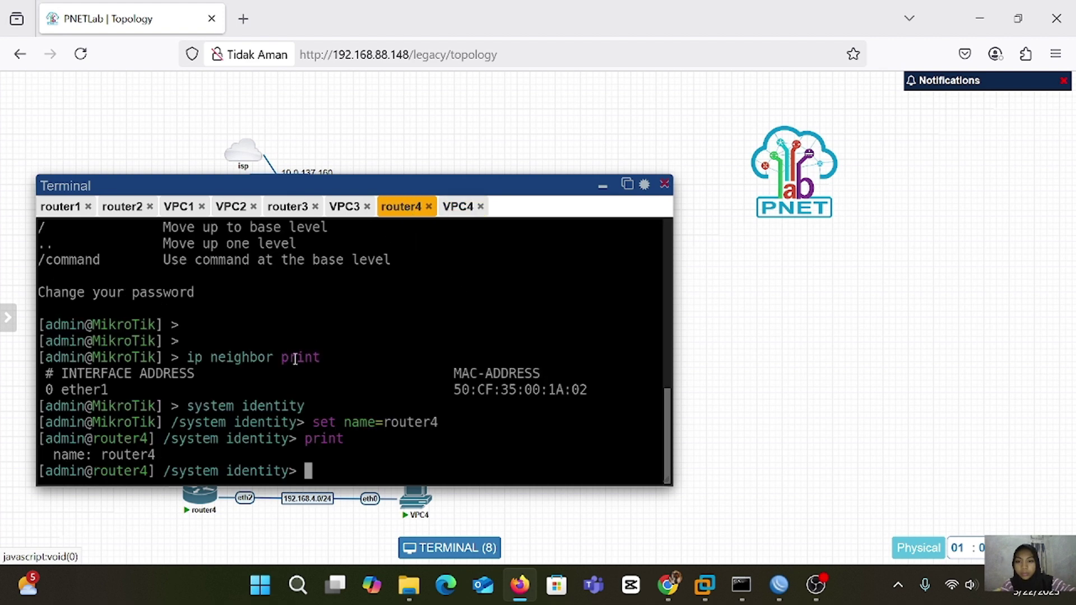
{"action": "type", "text": "/"}
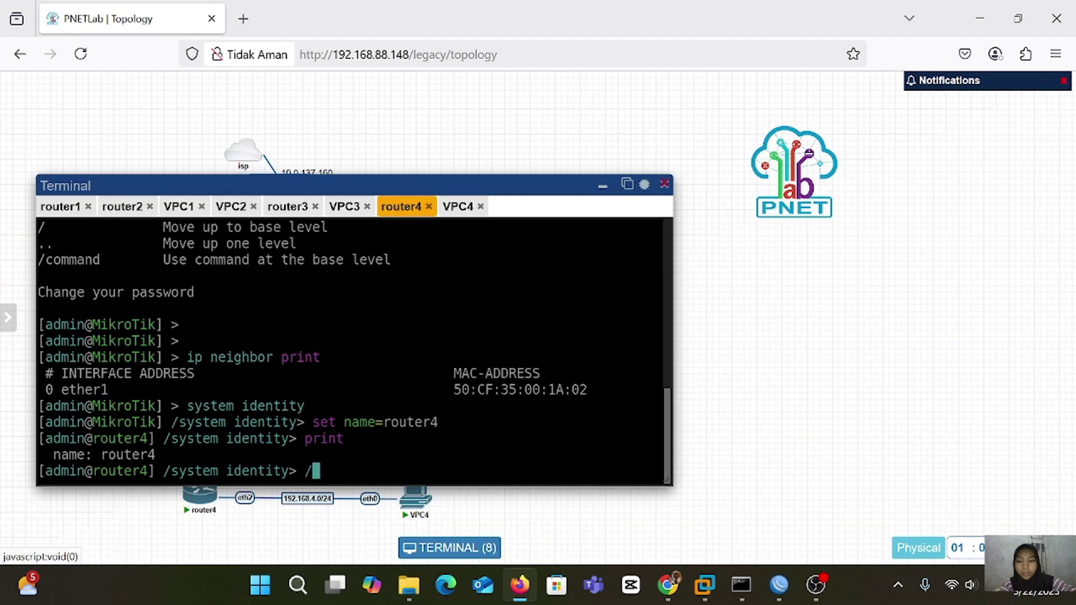
{"action": "key", "text": "Return"}
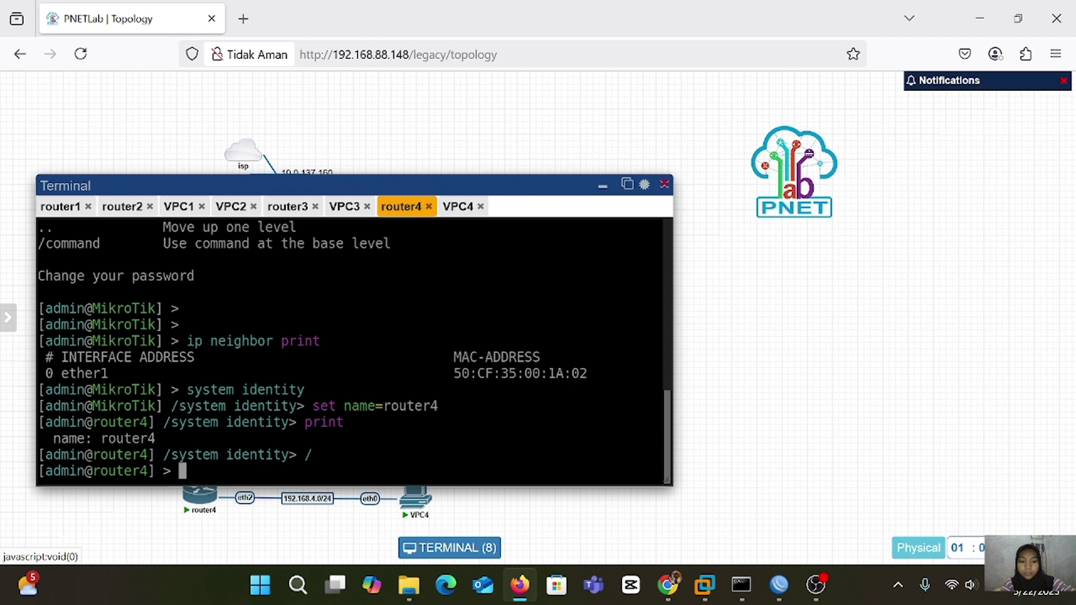
Enable RoMON on router4 with enabled=yes under /tool romon, and print the RoMON settings
{"action": "type", "text": "tool"}
{"action": "key", "text": "Return"}
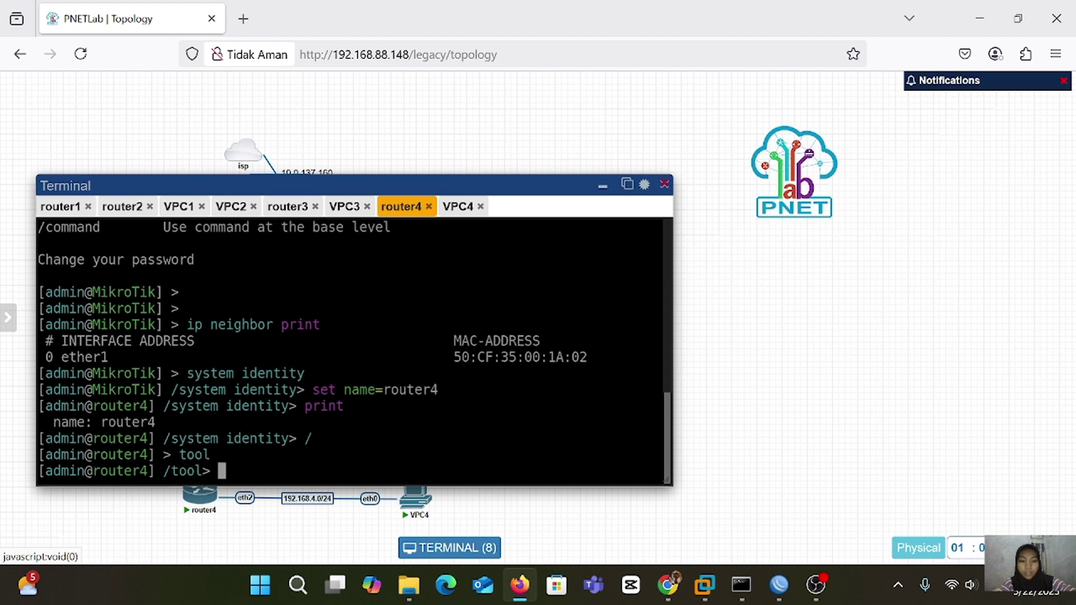
{"action": "type", "text": "romon"}
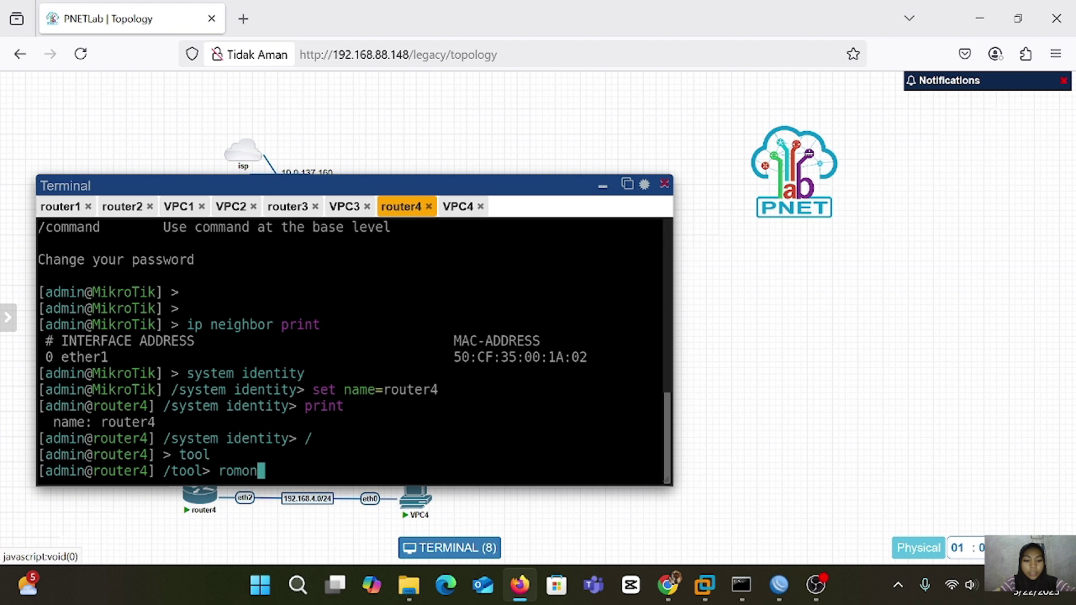
{"action": "key", "text": "Return"}
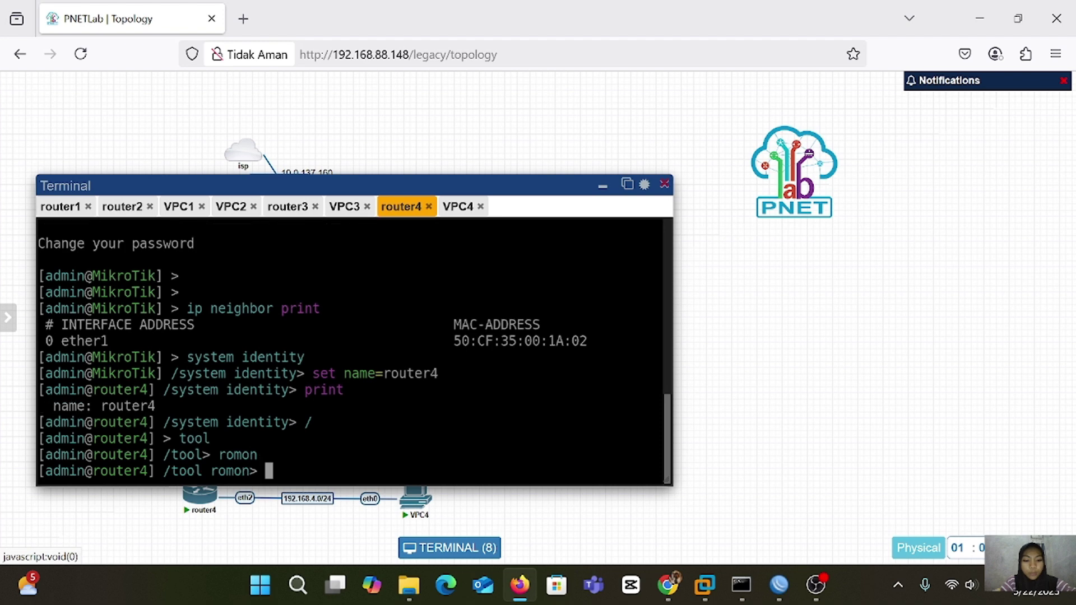
{"action": "type", "text": "set"}
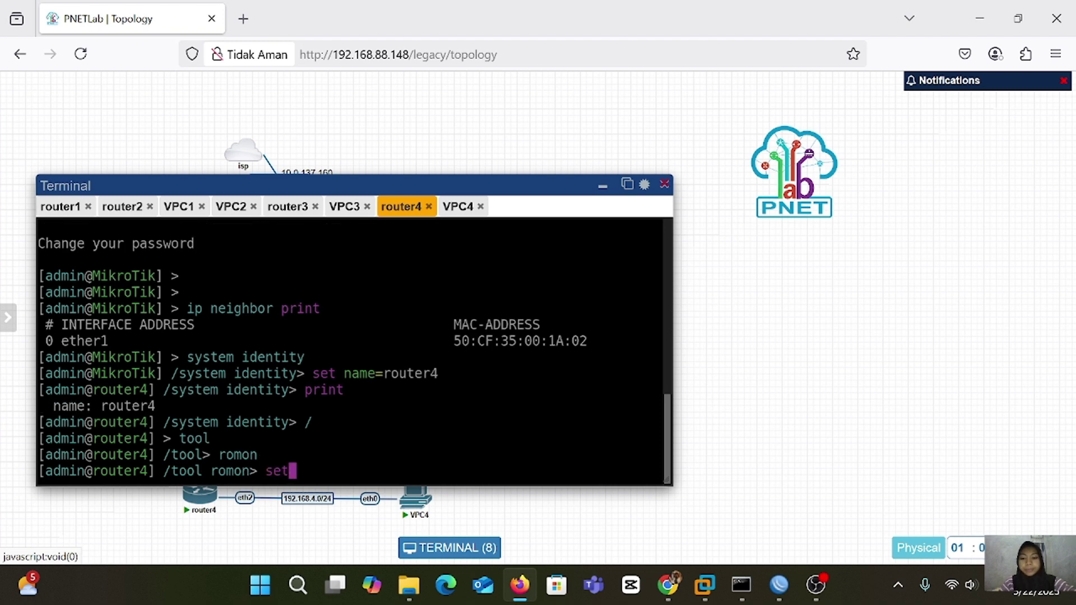
{"action": "type", "text": " enab"}
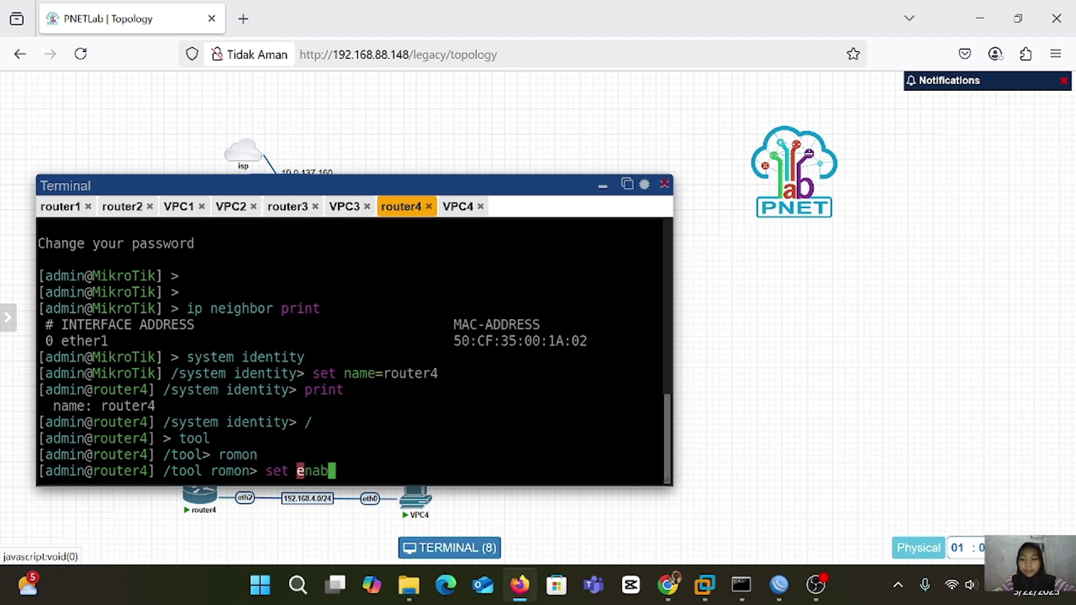
{"action": "type", "text": "led=yes"}
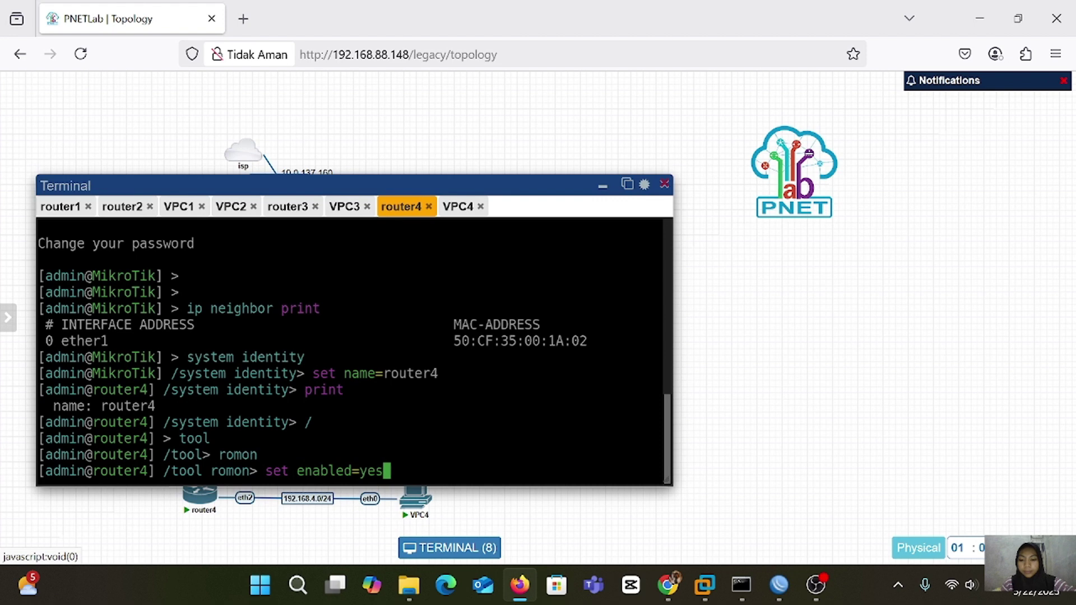
{"action": "key", "text": "Return"}
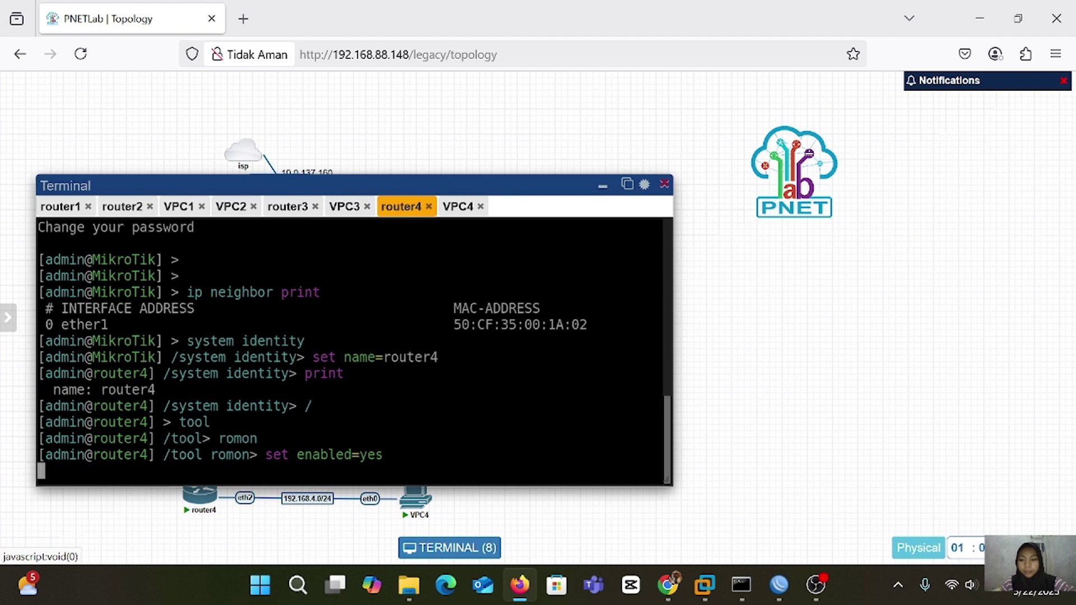
{"action": "type", "text": "print"}
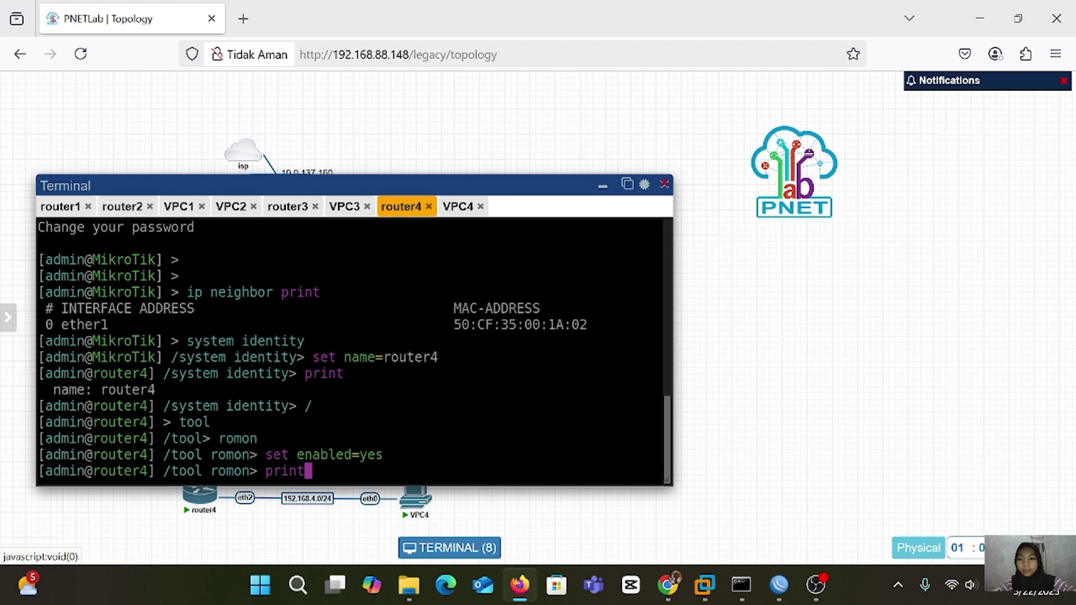
{"action": "key", "text": "Return"}
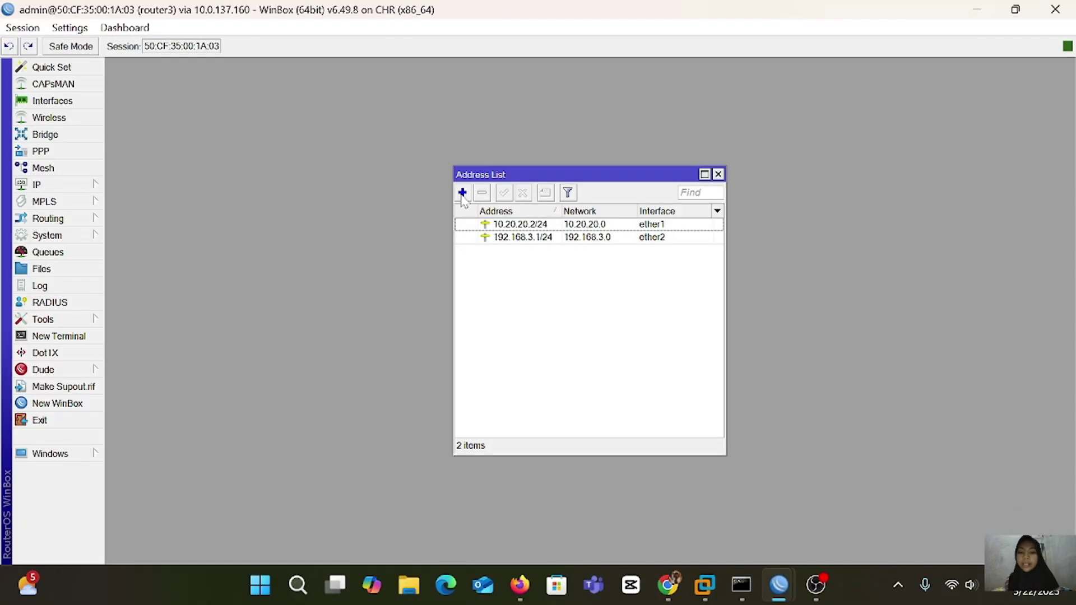
In the router3 WinBox session, create a new IP address entry with the address 10.30.30.1/24
{"action": "left_click", "coordinate": [462, 192]}
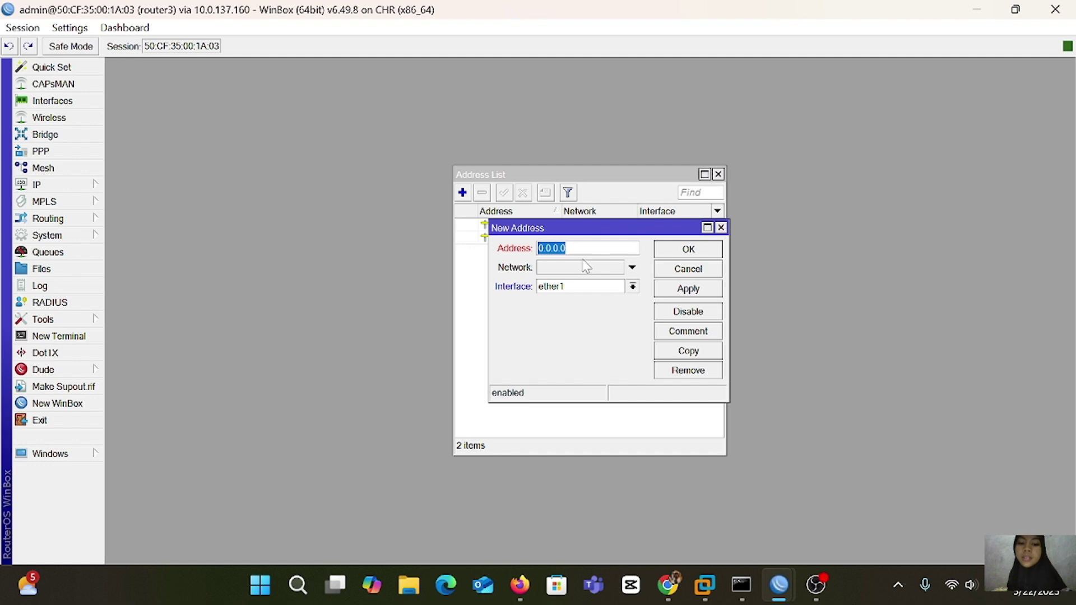
{"action": "key", "text": "BackSpace"}
{"action": "type", "text": "1"}
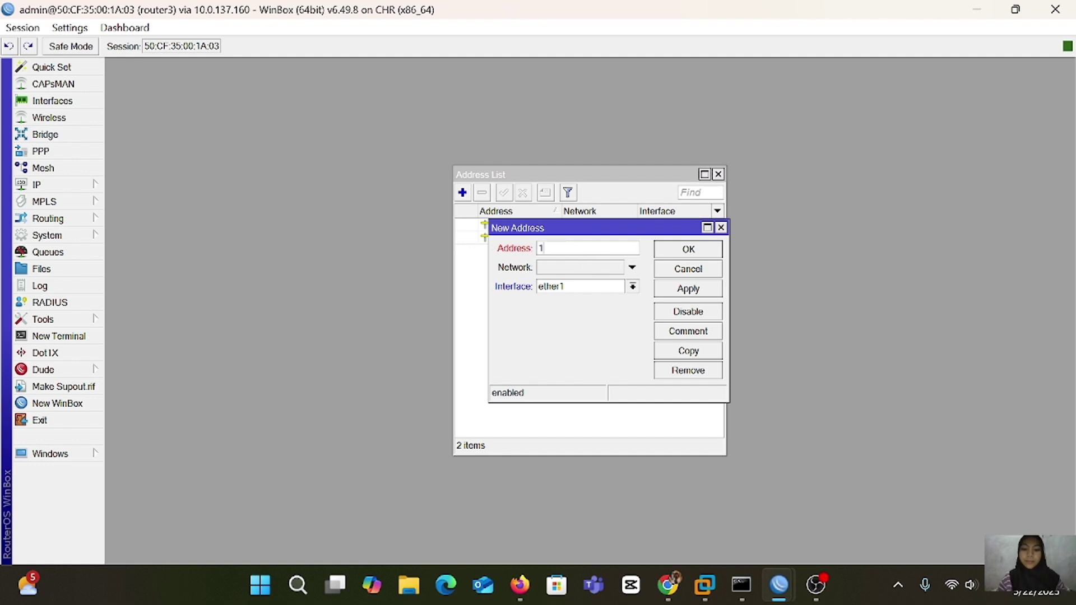
{"action": "type", "text": "0.0."}
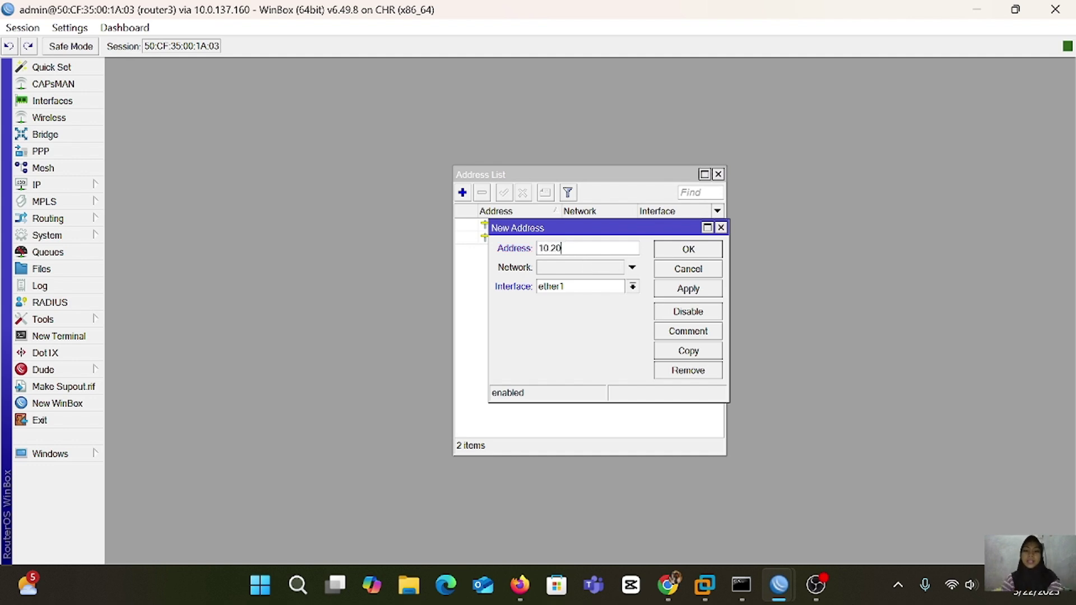
{"action": "key", "text": "BackSpace"}
{"action": "key", "text": "BackSpace"}
{"action": "key", "text": "BackSpace"}
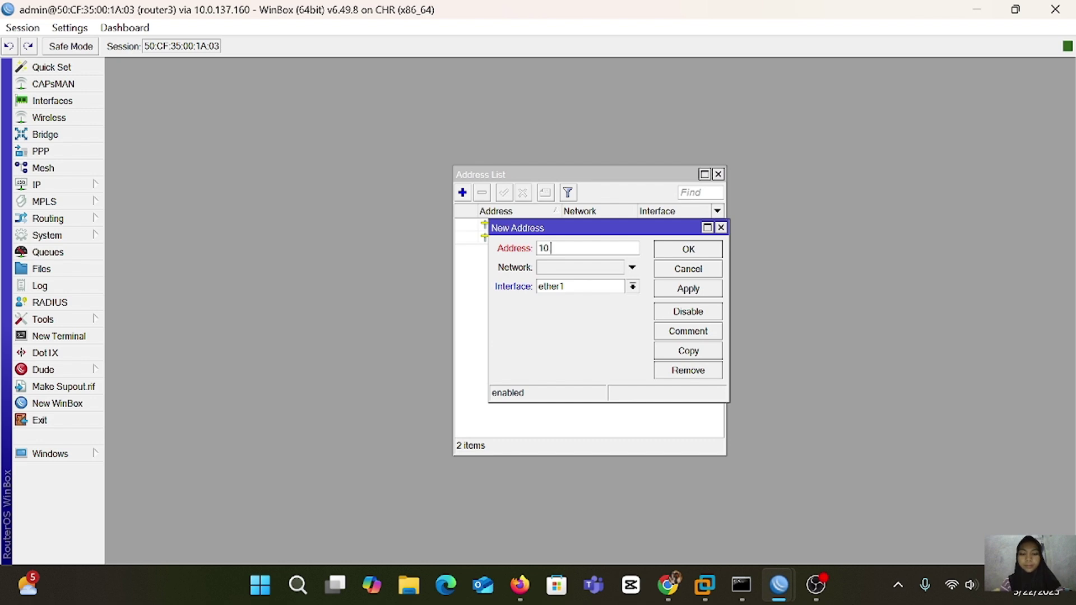
{"action": "type", "text": ".30.30."}
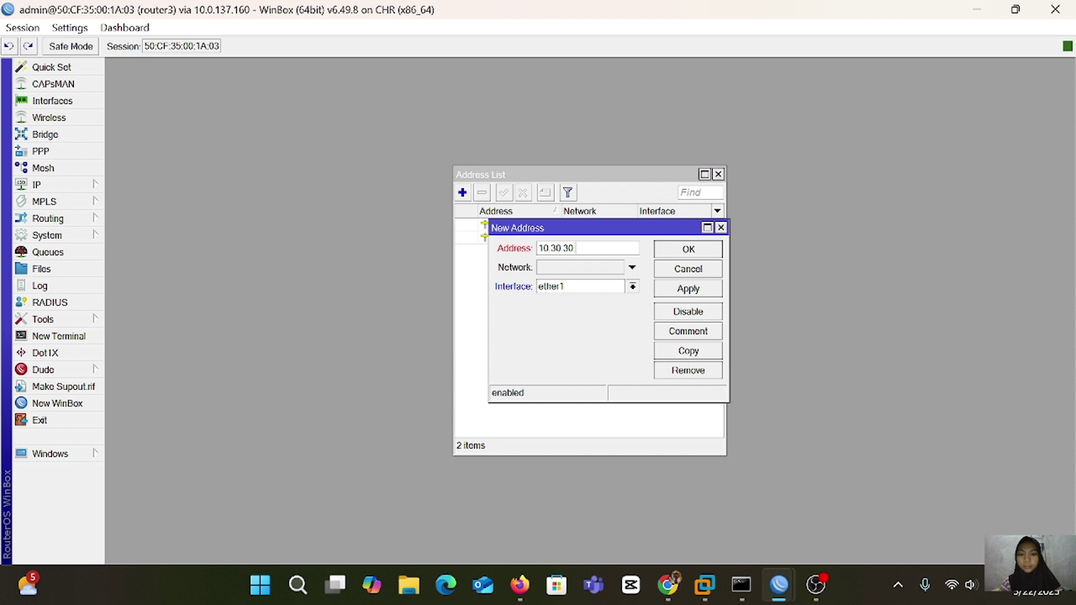
{"action": "type", "text": "1/24"}
Assign the new address entry to interface ether3 and save it, leaving no further blank entry open
{"action": "left_click", "coordinate": [632, 286]}
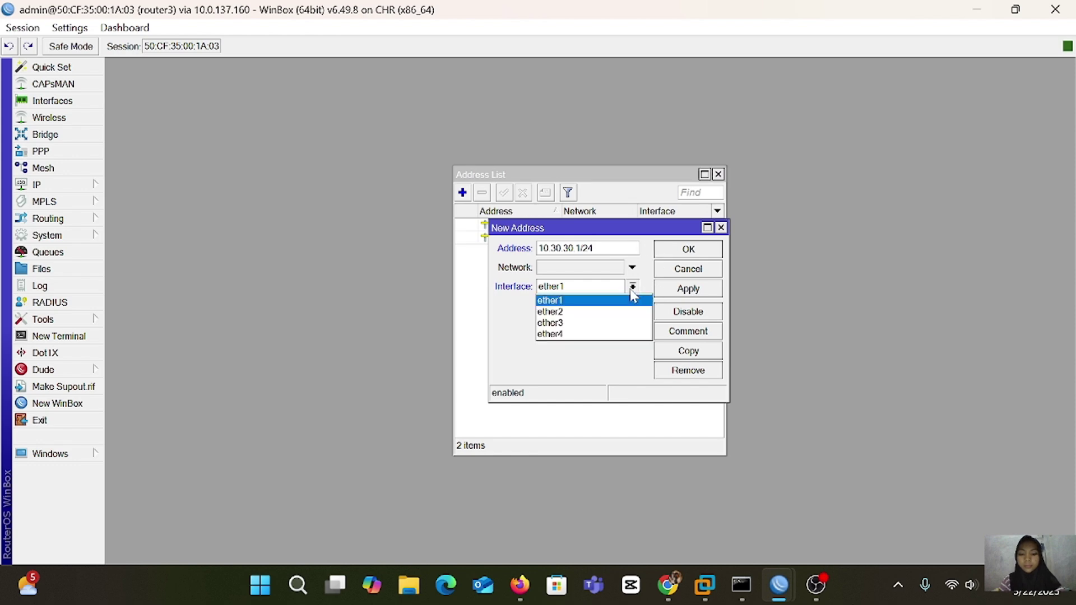
{"action": "left_click", "coordinate": [586, 322]}
{"action": "left_click", "coordinate": [688, 289]}
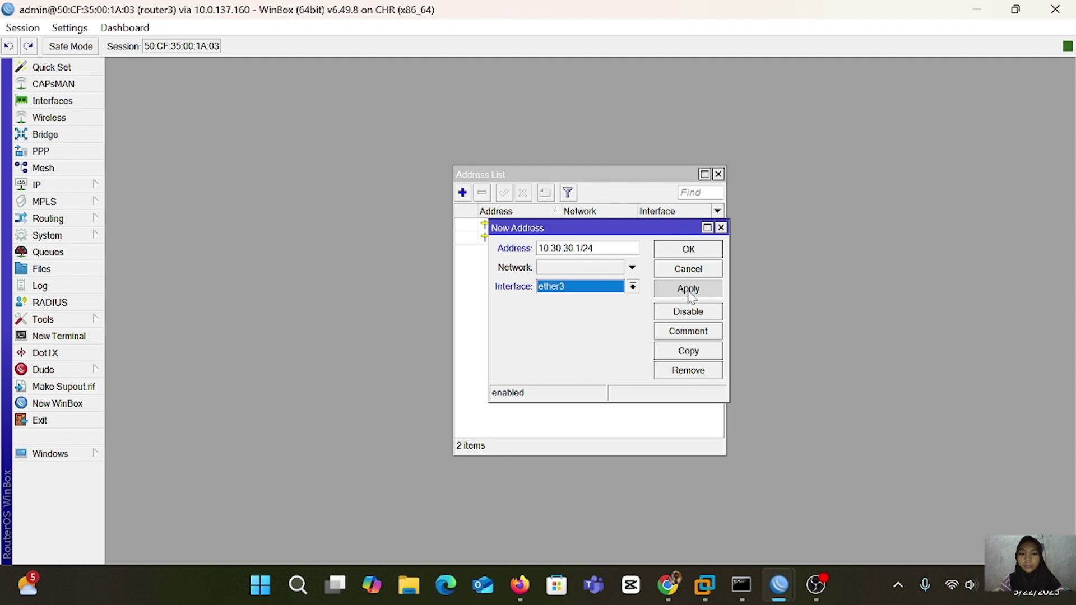
{"action": "left_click", "coordinate": [689, 250]}
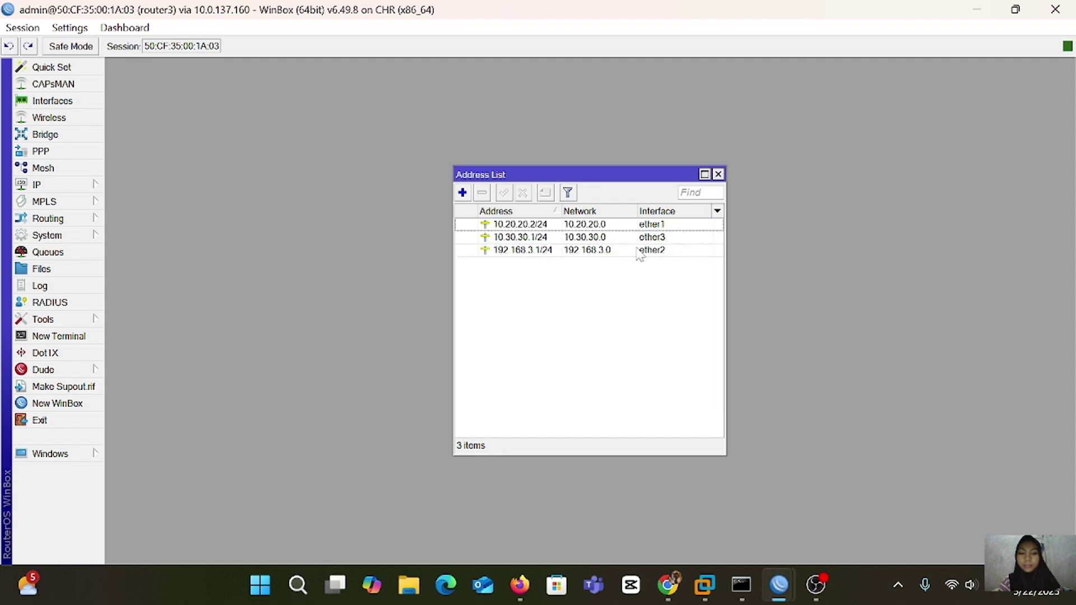
{"action": "left_click", "coordinate": [463, 193]}
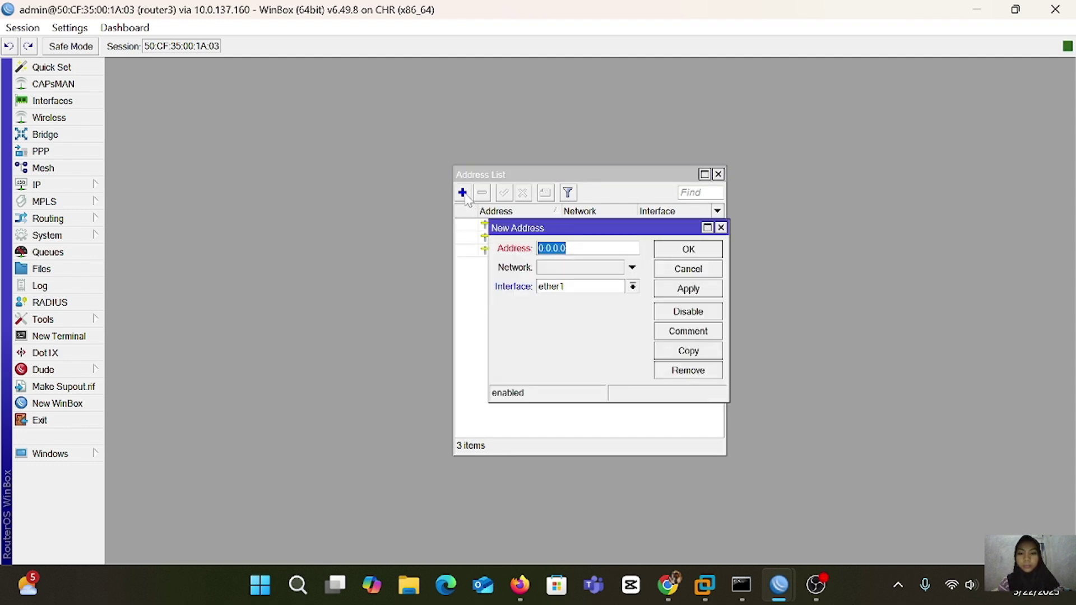
{"action": "left_click", "coordinate": [721, 228]}
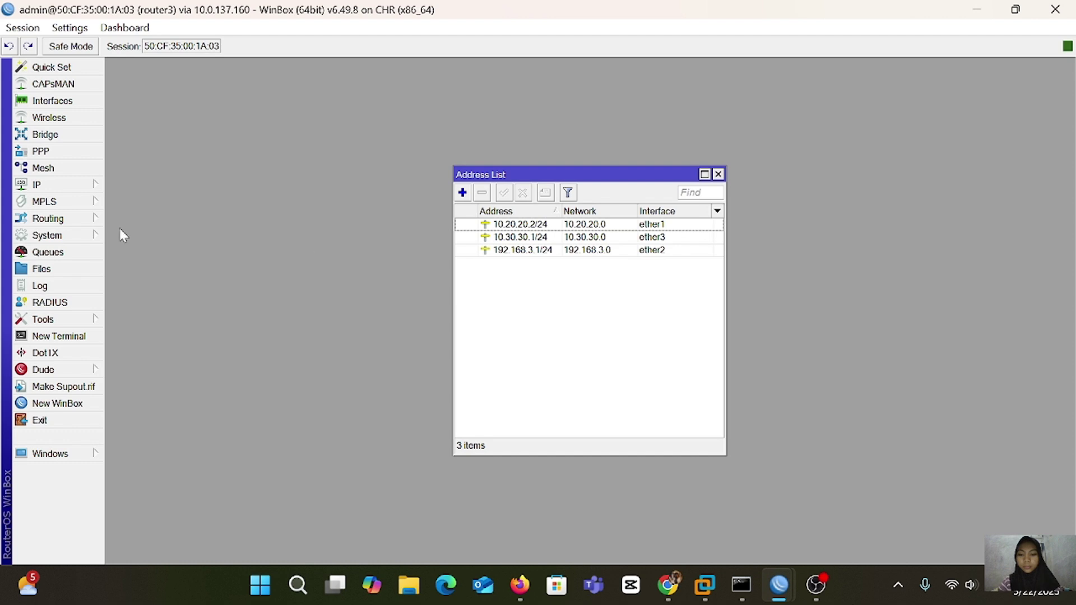
Open a new WinBox session to router4 through RoMON agent 10.0.137.160, maximize it and dismiss the password change request
{"action": "left_click", "coordinate": [67, 403]}
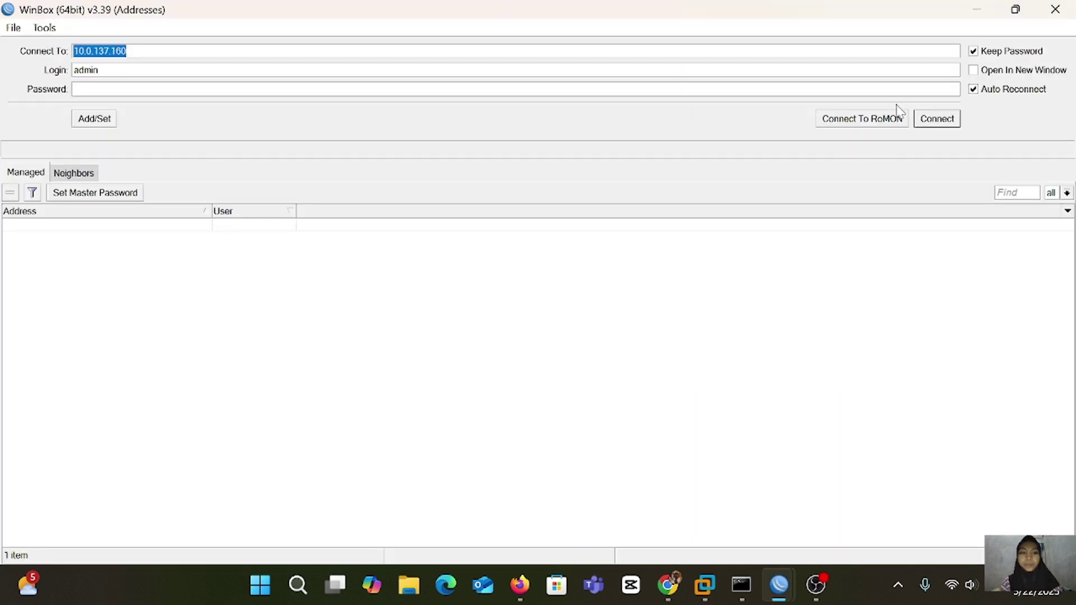
{"action": "left_click", "coordinate": [883, 118]}
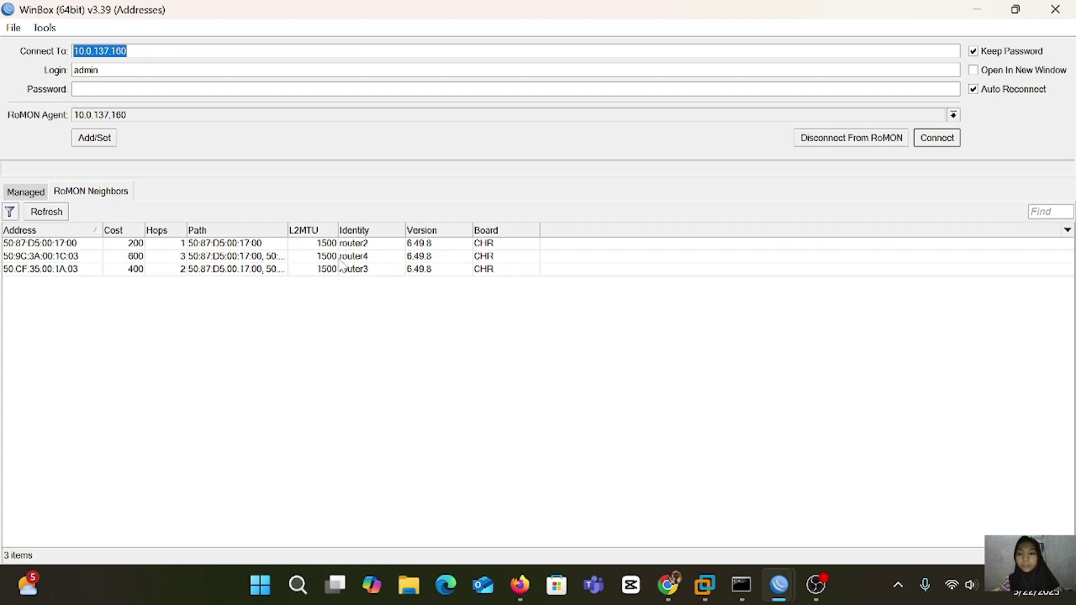
{"action": "left_click", "coordinate": [319, 258]}
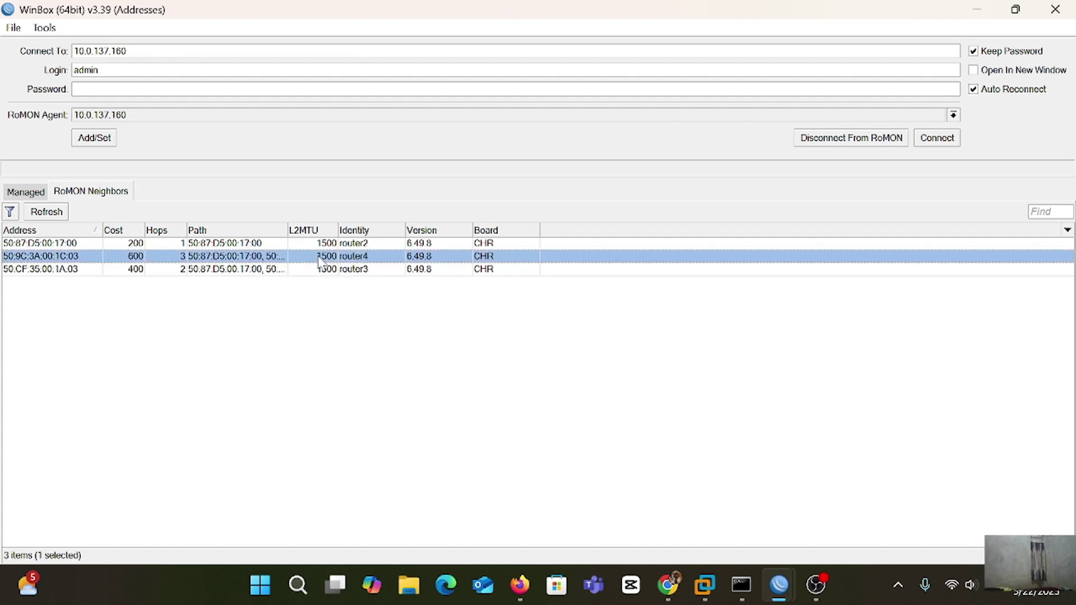
{"action": "double_click", "coordinate": [319, 258]}
{"action": "left_click", "coordinate": [940, 138]}
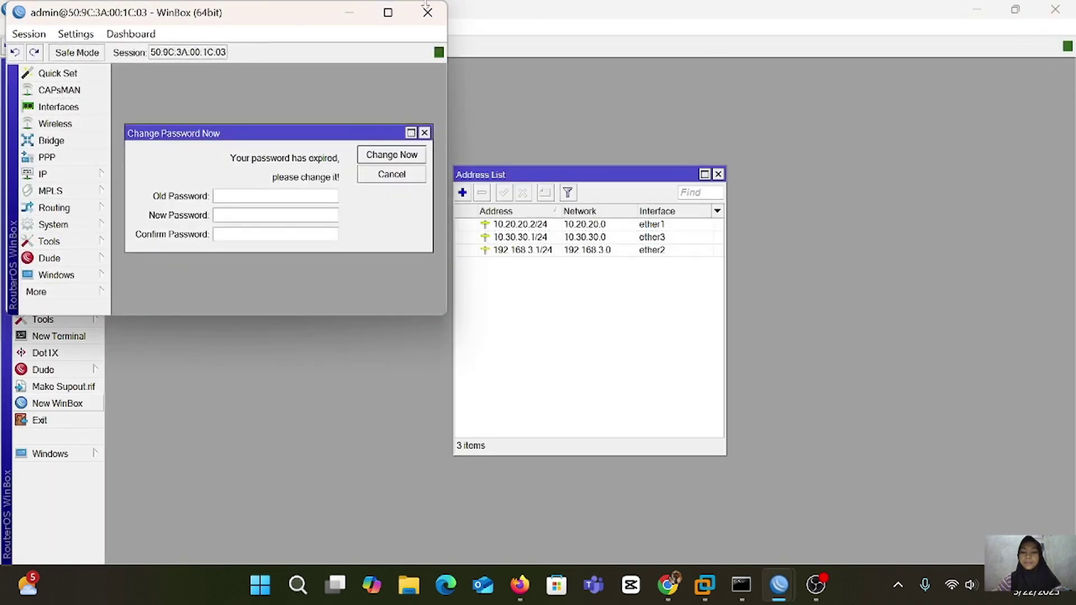
{"action": "left_click", "coordinate": [388, 13]}
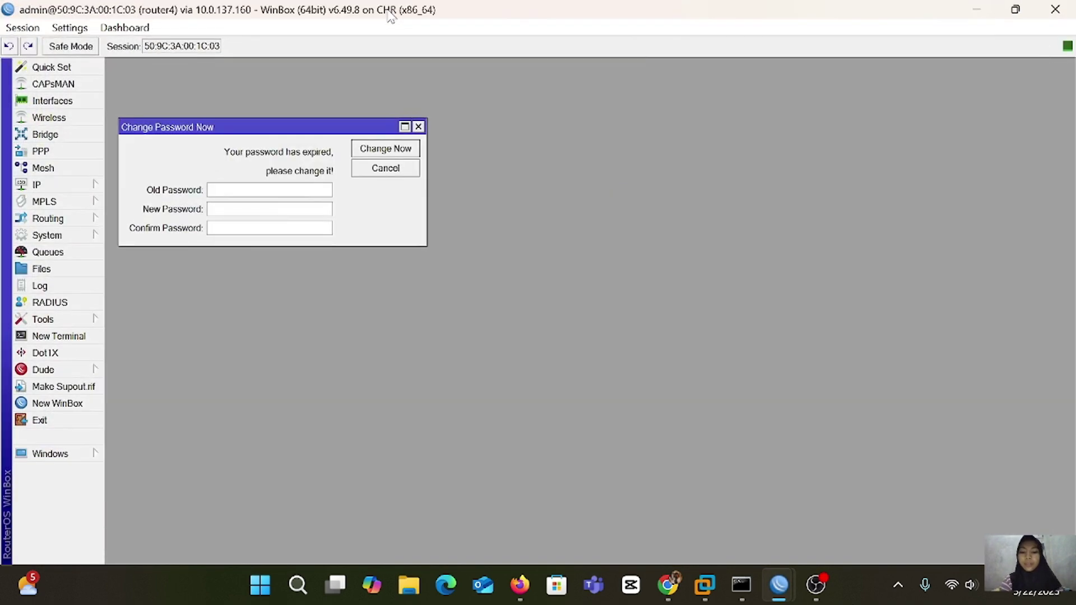
{"action": "left_click", "coordinate": [418, 127]}
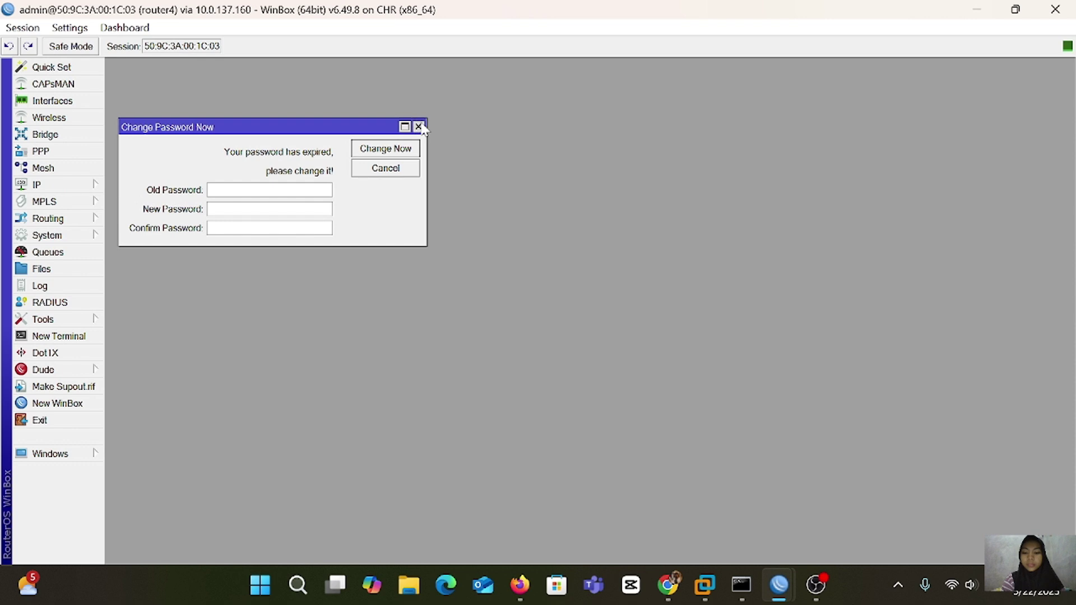
In the router4 WinBox session, create a new IP address entry with the address 192.168.4.1/24
{"action": "left_click", "coordinate": [62, 185]}
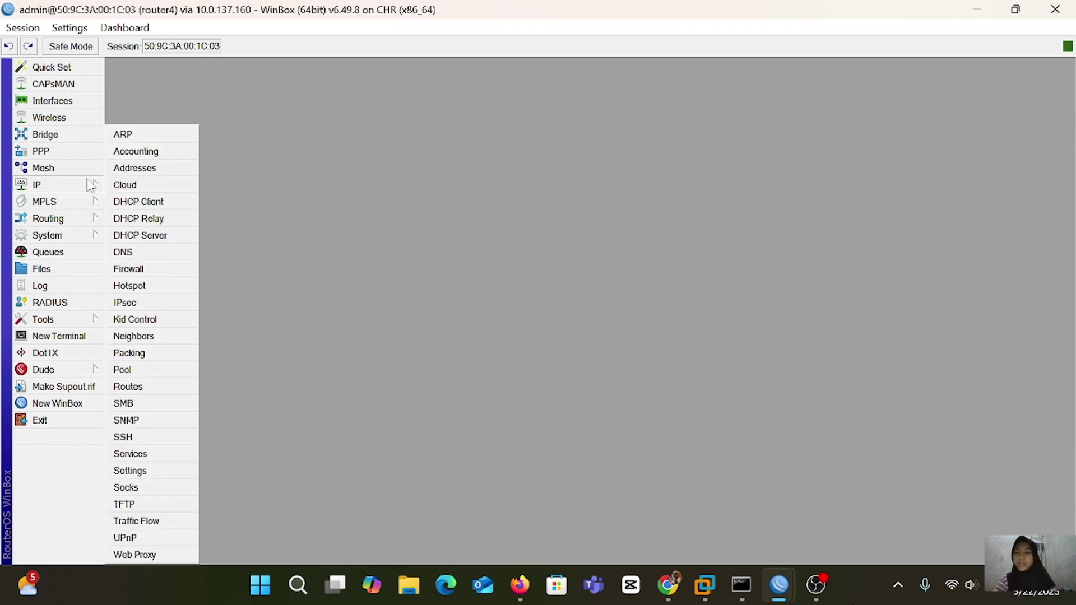
{"action": "left_click", "coordinate": [125, 168]}
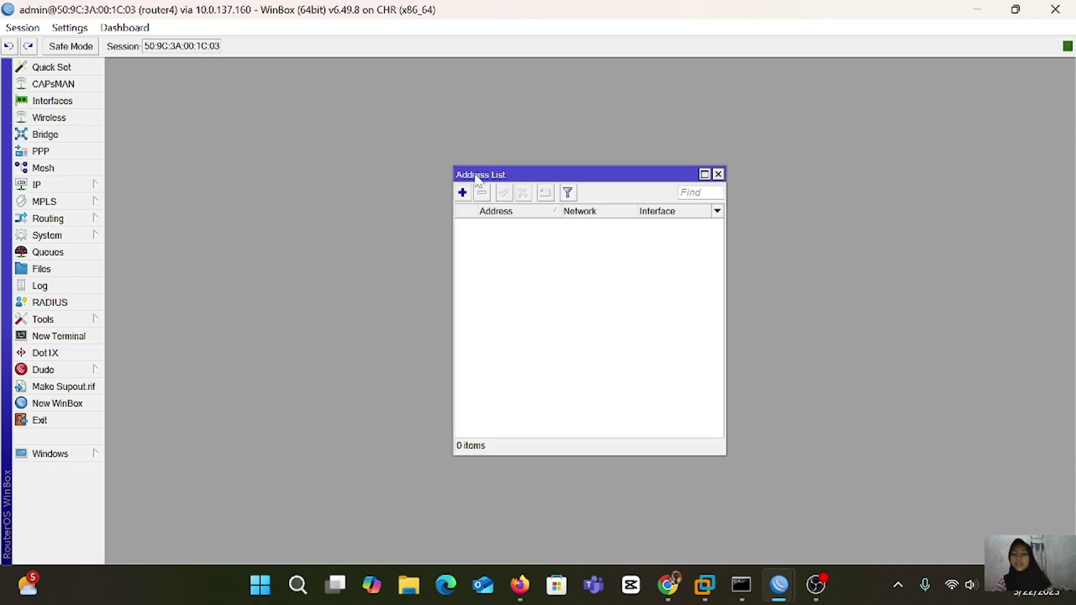
{"action": "left_click", "coordinate": [463, 193]}
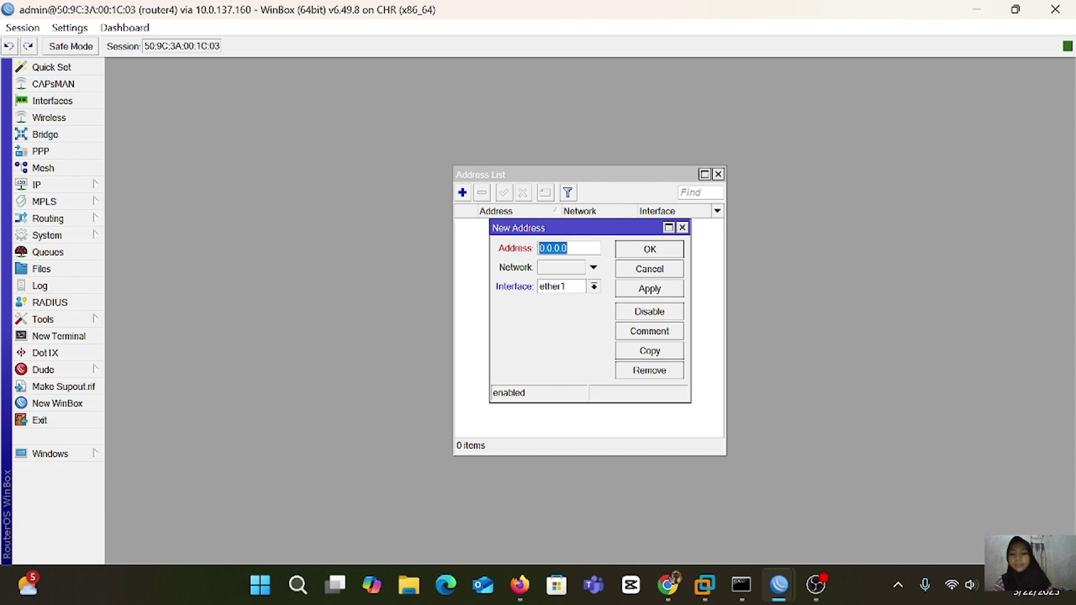
{"action": "key", "text": "BackSpace"}
{"action": "type", "text": "192"}
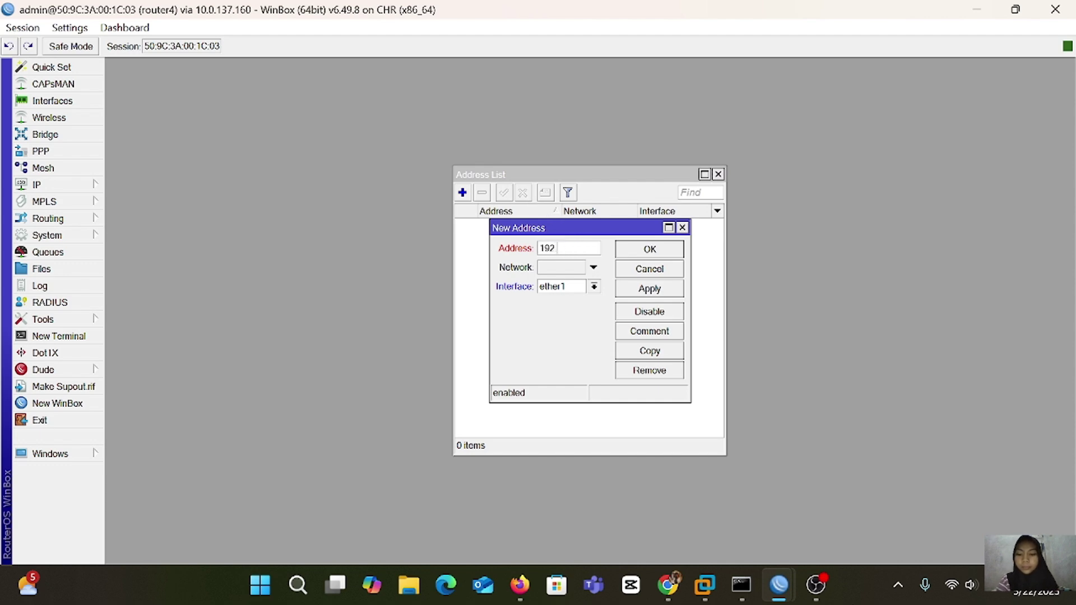
{"action": "type", "text": ".168"}
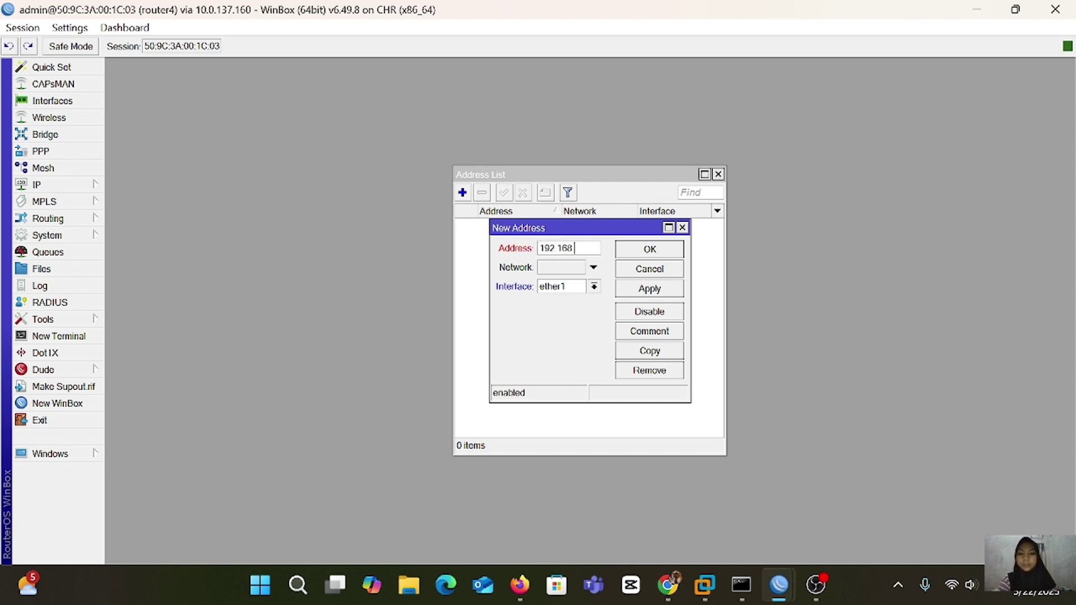
{"action": "type", "text": ".4"}
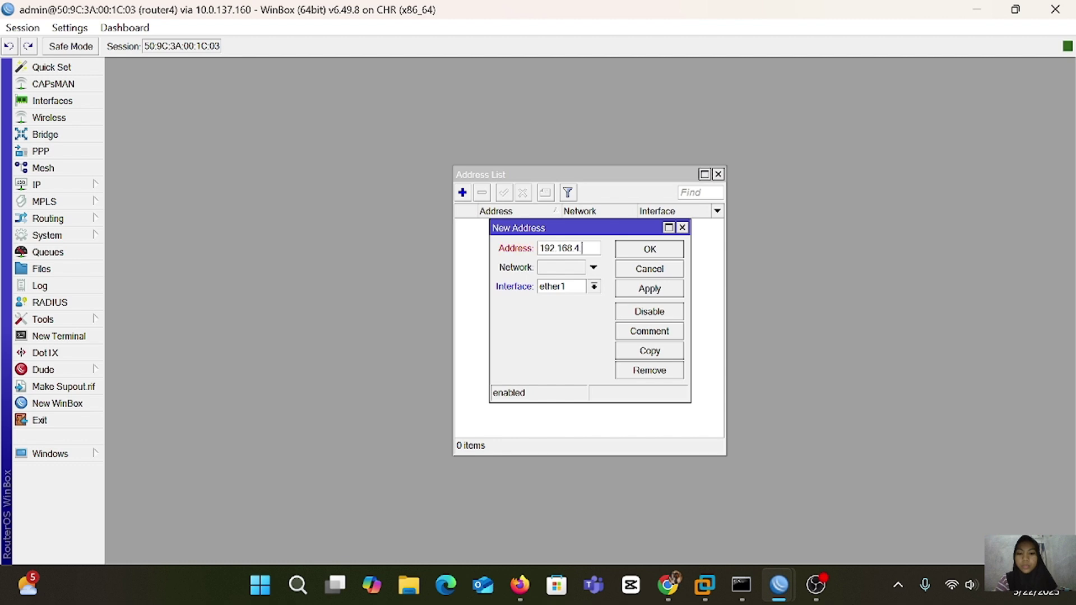
{"action": "type", "text": ".1/24"}
Assign the 192.168.4.1/24 entry to interface ether2 and save it
{"action": "left_click", "coordinate": [595, 288]}
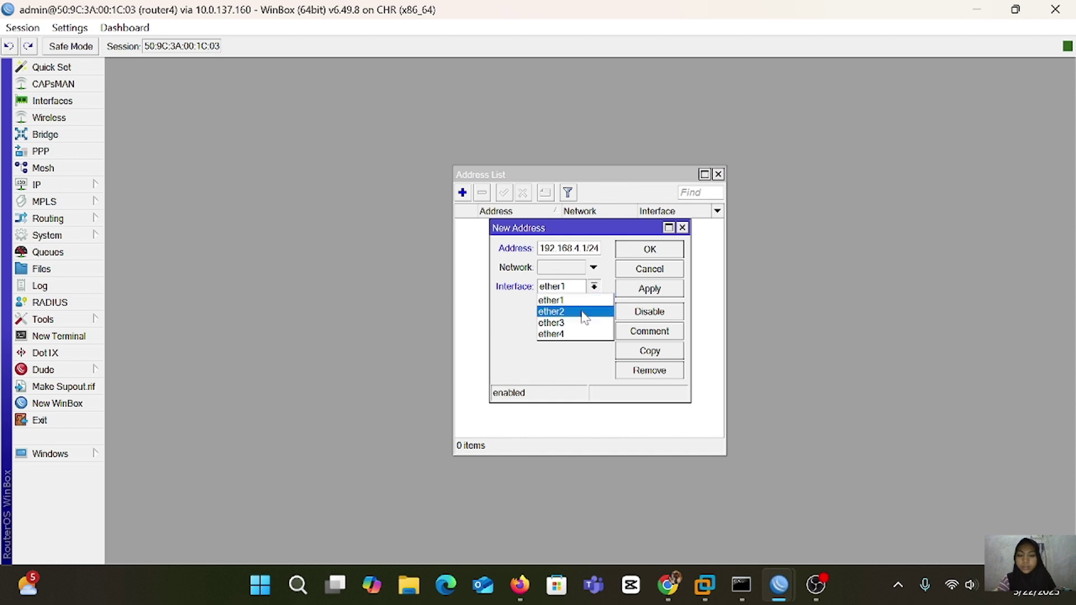
{"action": "left_click", "coordinate": [557, 311]}
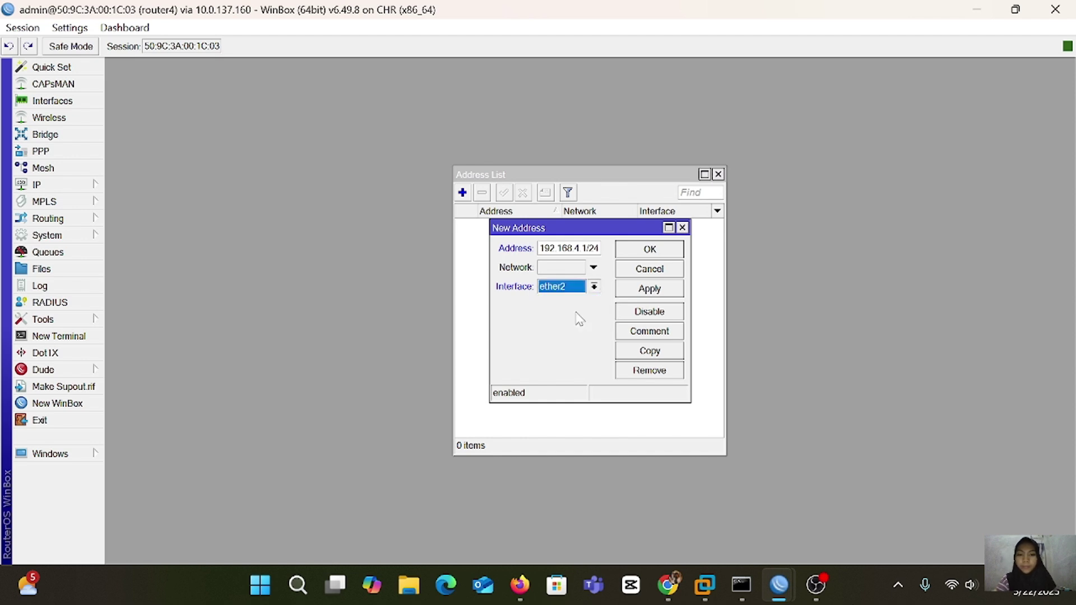
{"action": "left_click", "coordinate": [649, 289]}
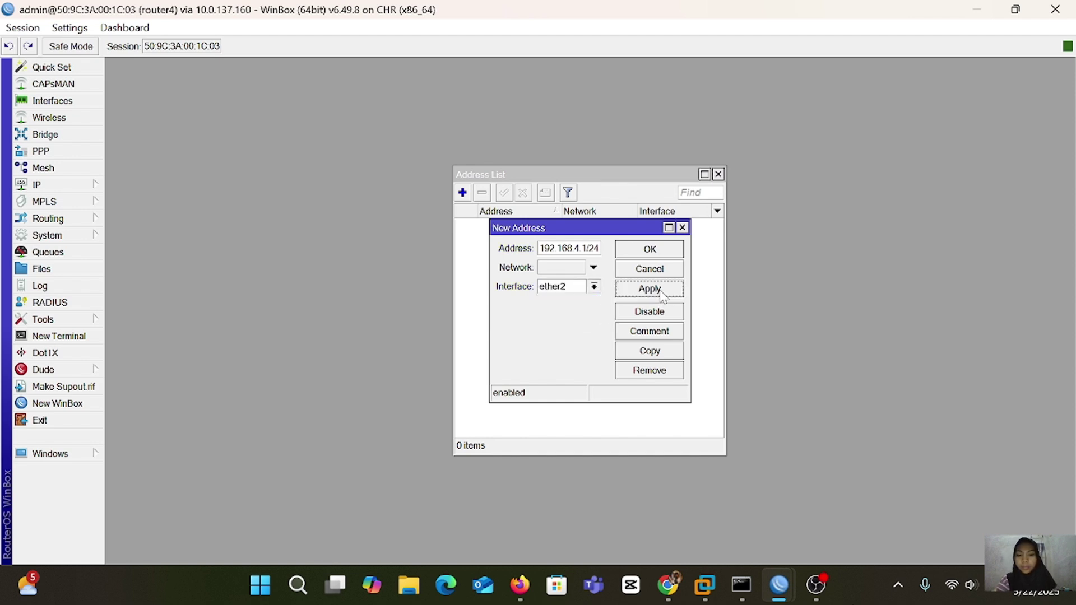
{"action": "left_click", "coordinate": [686, 251]}
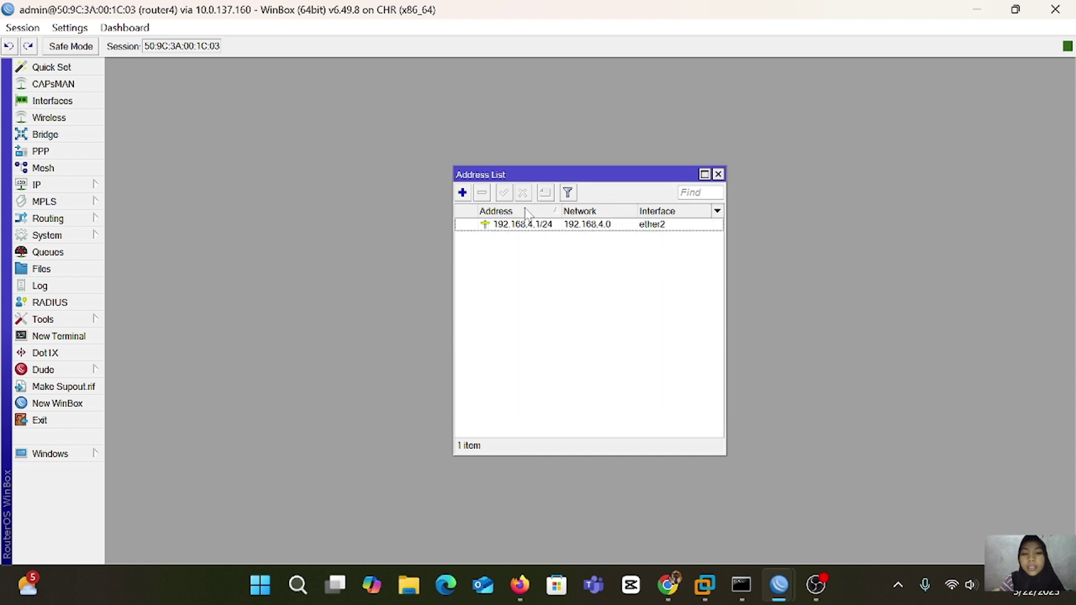
Add a second IP address, 10.30.30.2/24, on interface ether1 of router4 and save it
{"action": "left_click", "coordinate": [463, 193]}
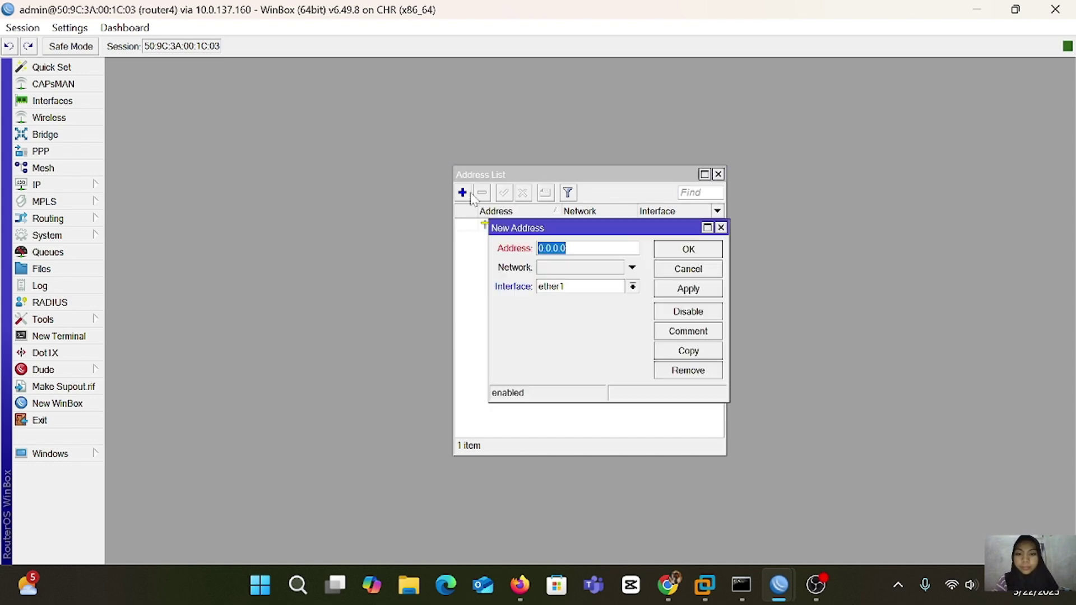
{"action": "key", "text": "BackSpace"}
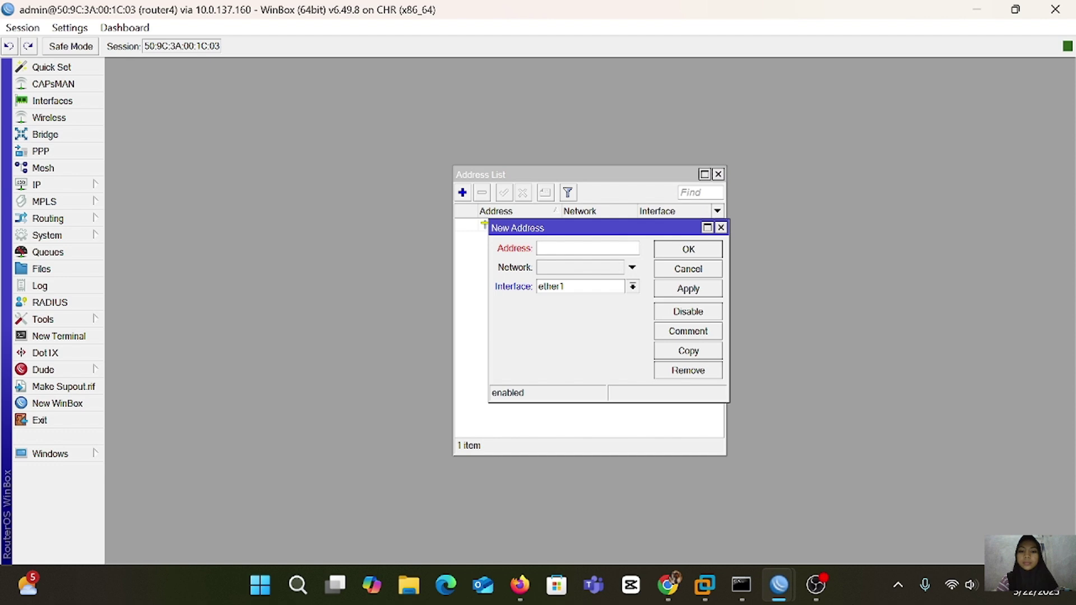
{"action": "type", "text": "10.30"}
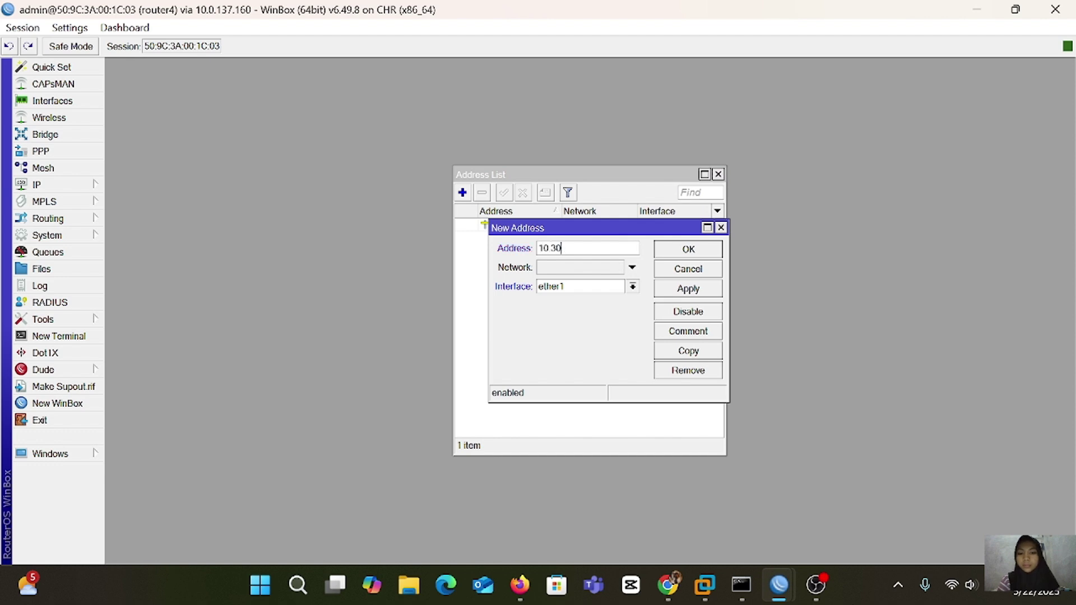
{"action": "type", "text": ".30.2/24"}
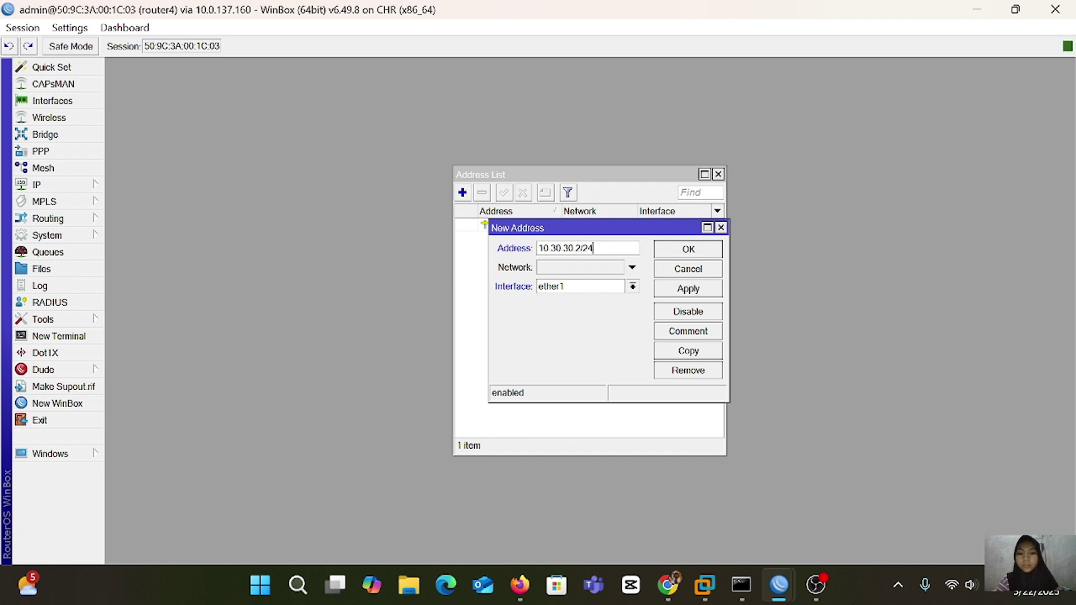
{"action": "left_click", "coordinate": [633, 287]}
{"action": "left_click", "coordinate": [605, 299]}
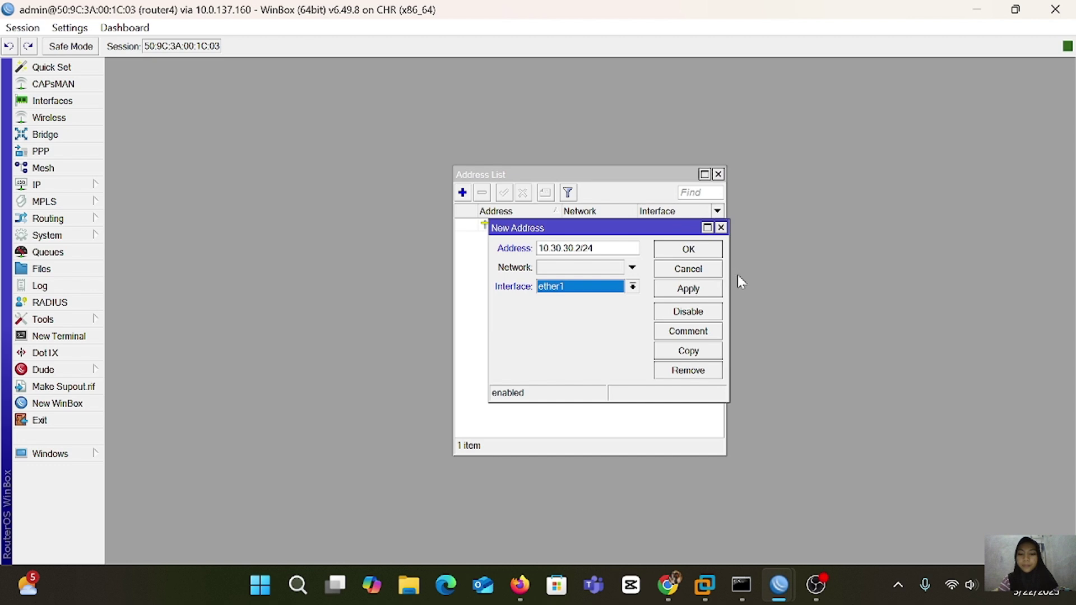
{"action": "left_click", "coordinate": [698, 289]}
{"action": "left_click", "coordinate": [692, 251]}
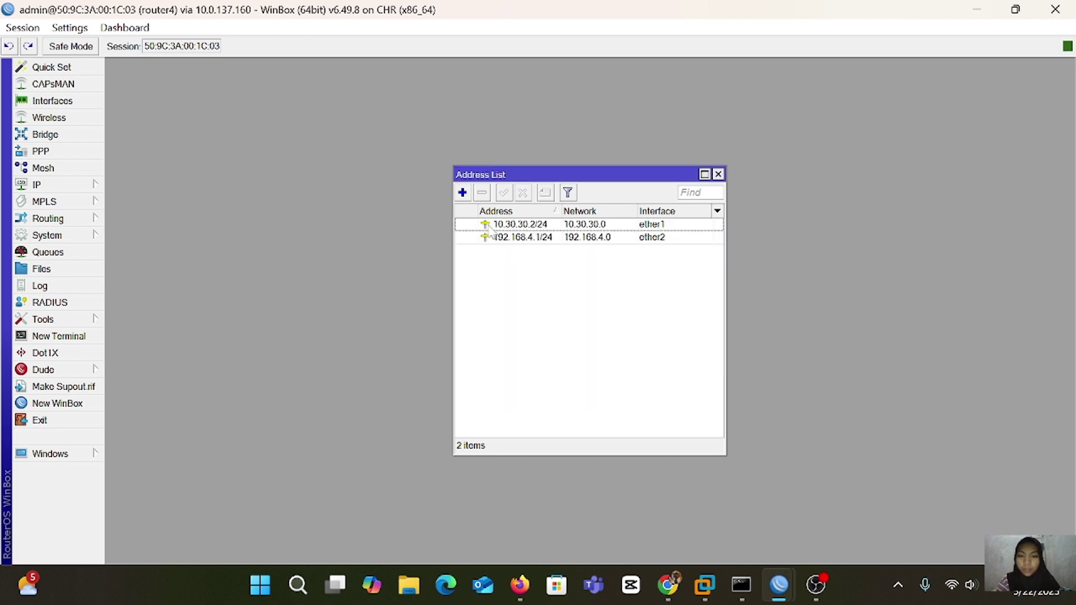
Open a terminal on router4, skip the password change, and ping router3 at 10.30.30.1 briefly before stopping
{"action": "left_click", "coordinate": [61, 336]}
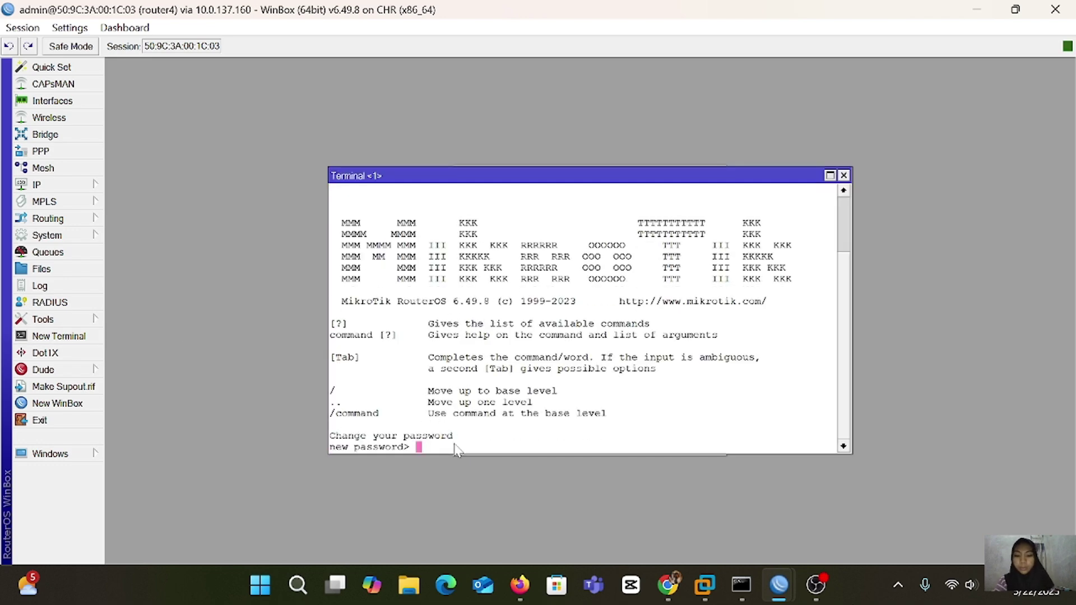
{"action": "key", "text": "Return"}
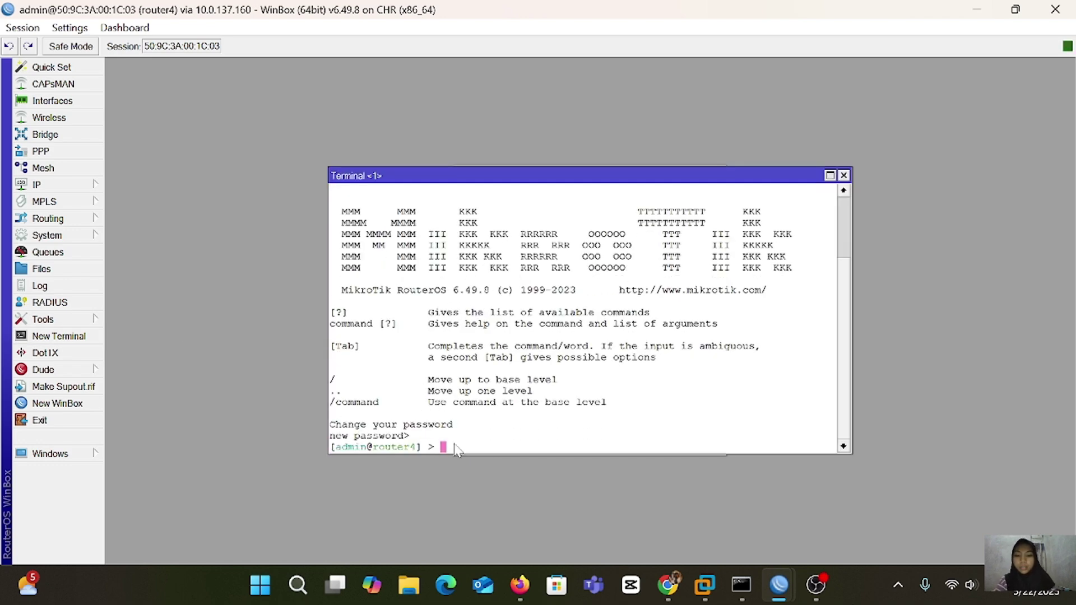
{"action": "type", "text": "ping "}
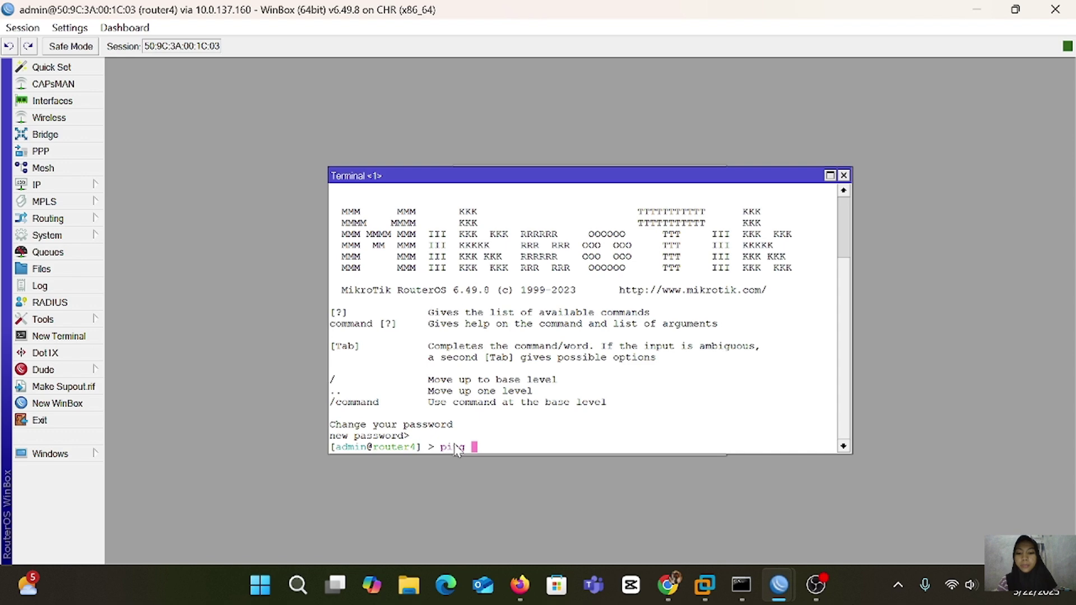
{"action": "type", "text": "10."}
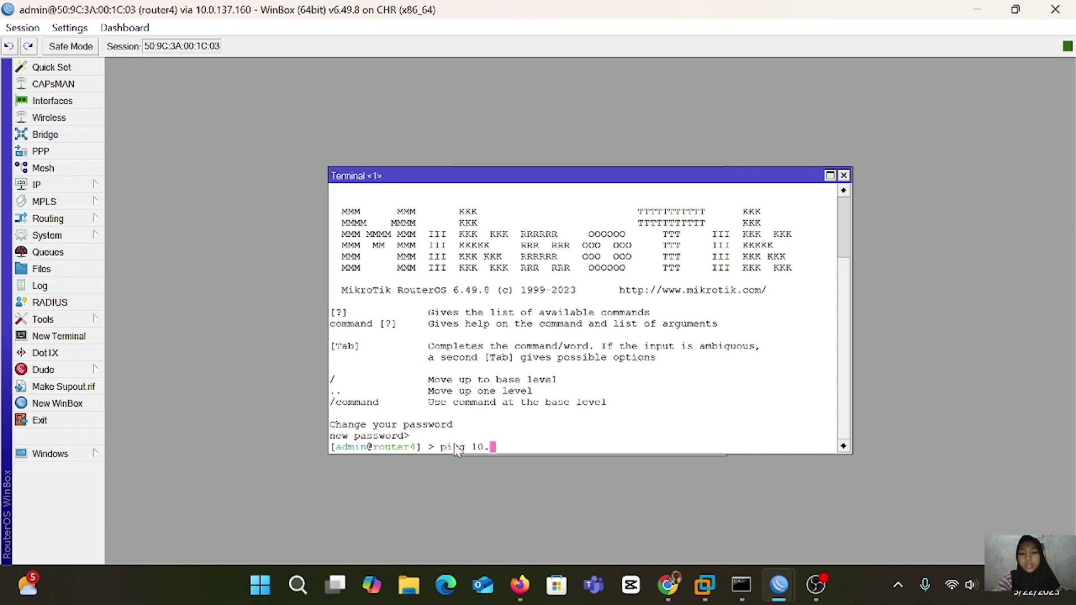
{"action": "type", "text": "30."}
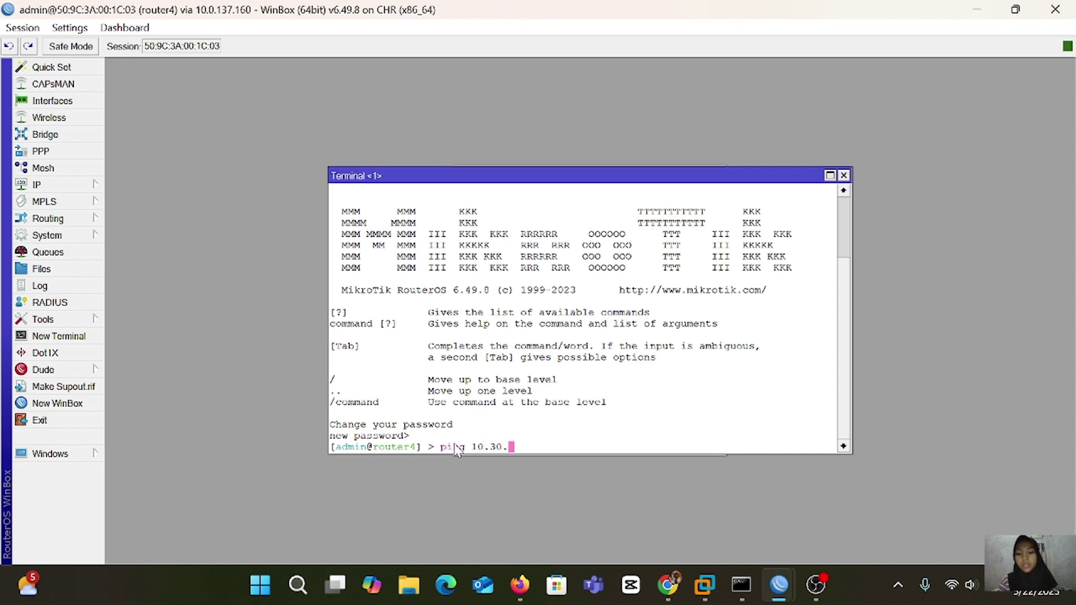
{"action": "type", "text": "30.1"}
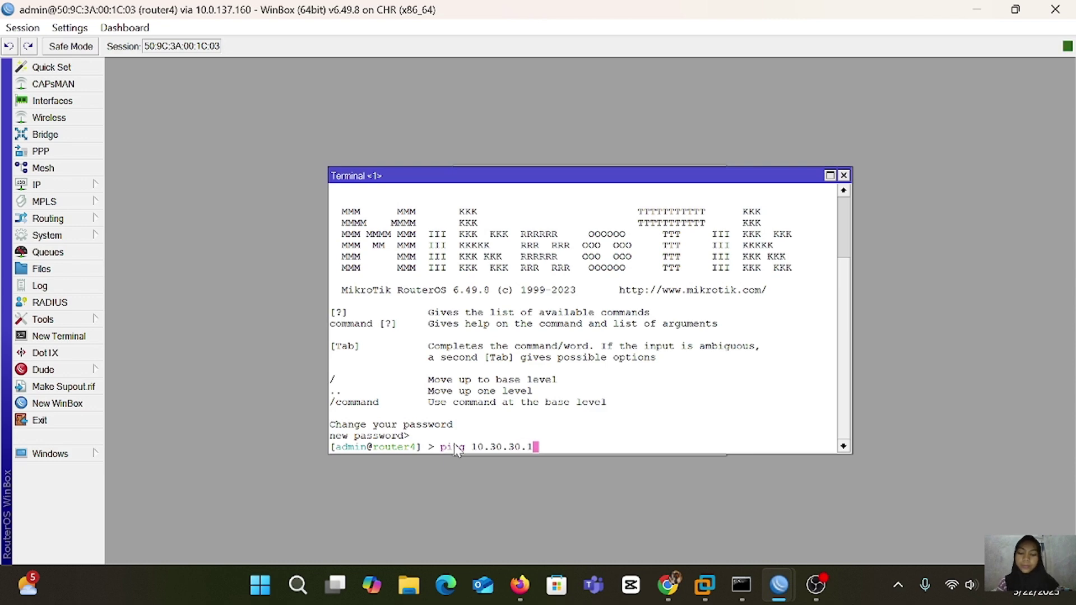
{"action": "key", "text": "Return"}
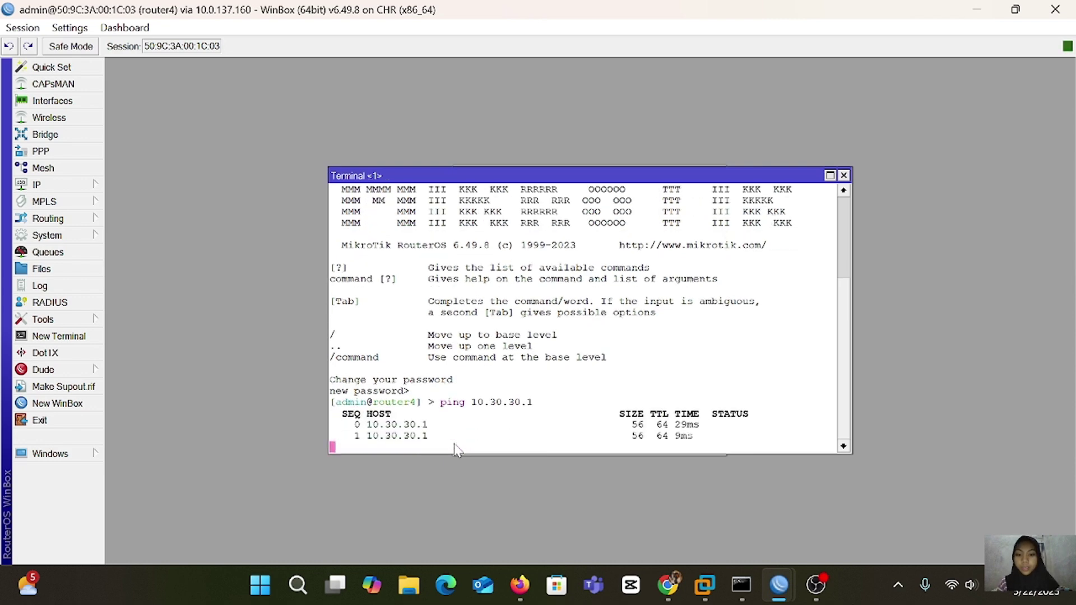
{"action": "key", "text": "ctrl+c"}
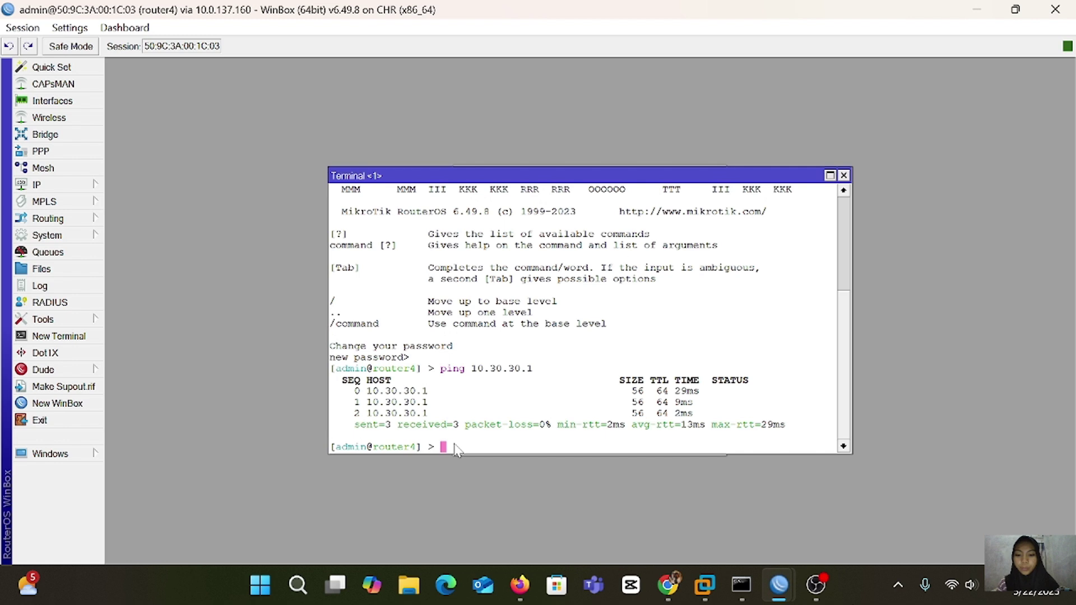
Ping 192.168.4.2 from the router4 terminal and stop the ping after a couple of attempts
{"action": "type", "text": "ping 192."}
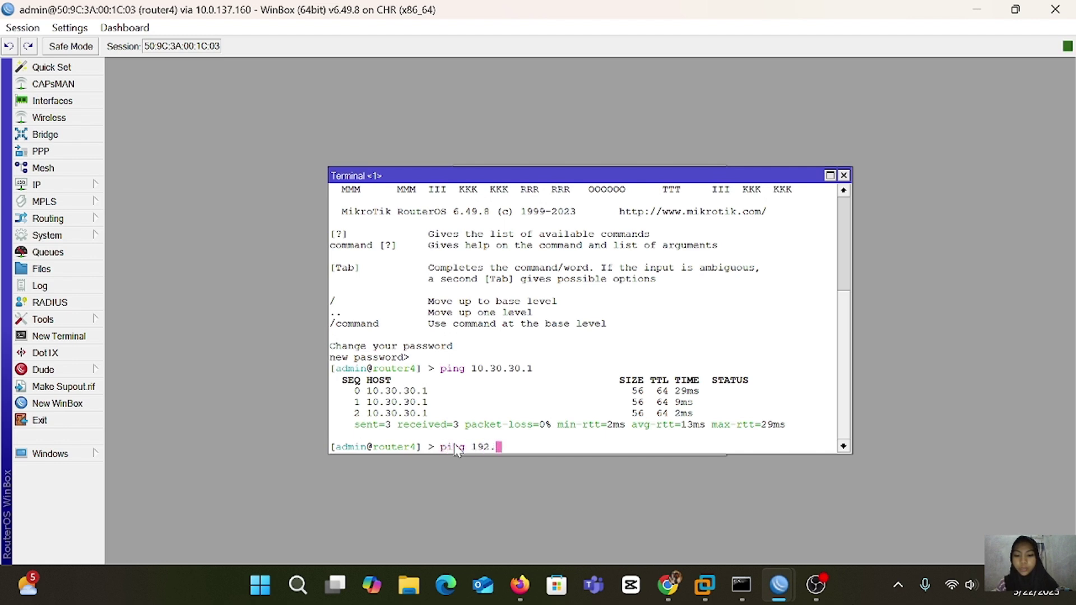
{"action": "type", "text": "168."}
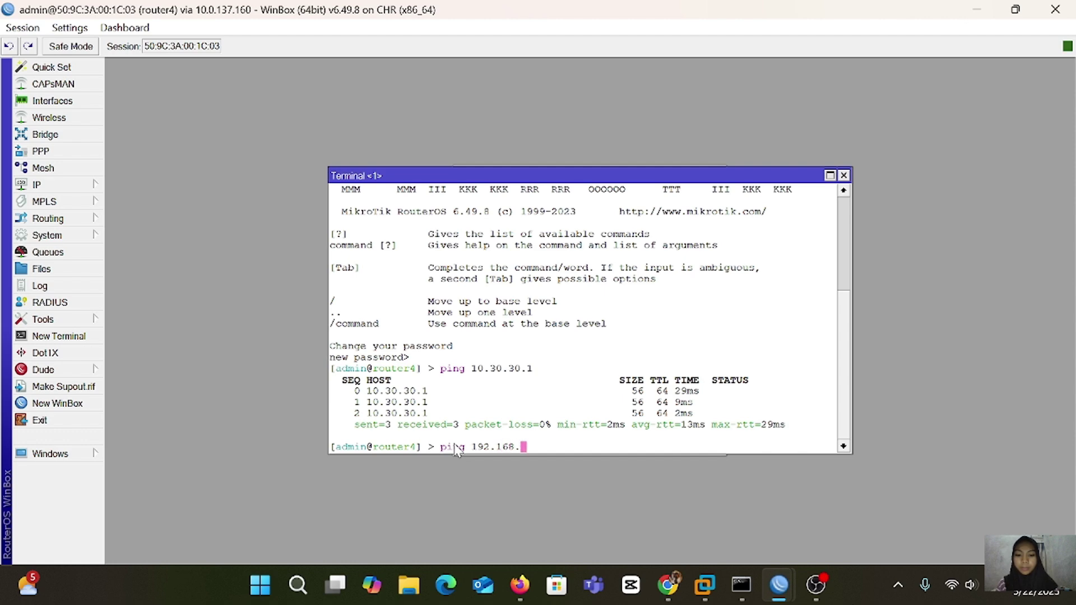
{"action": "type", "text": "4.2"}
{"action": "key", "text": "Return"}
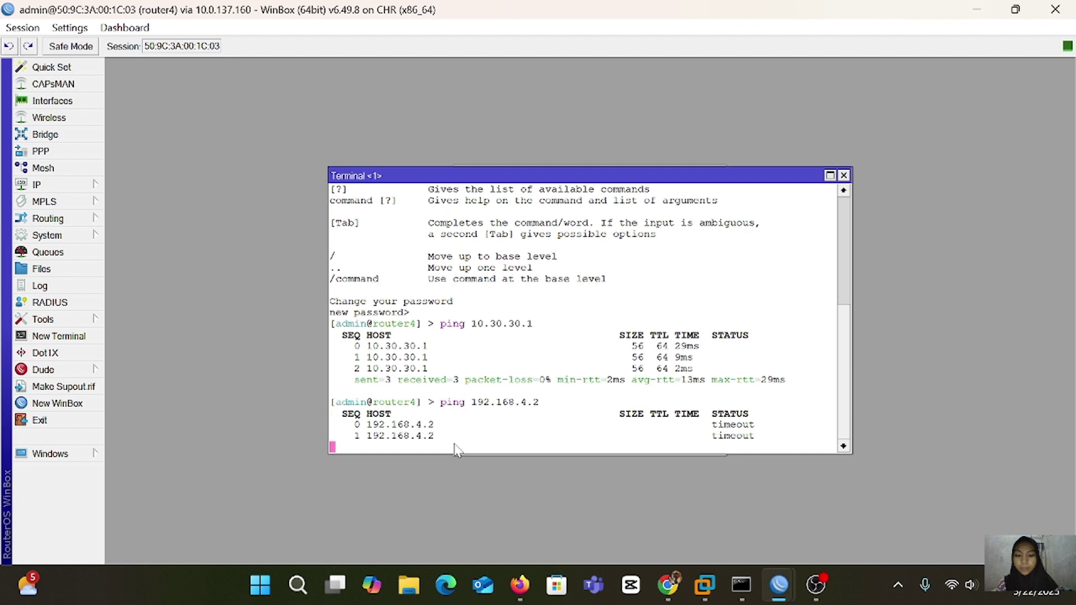
{"action": "key", "text": "ctrl+c"}
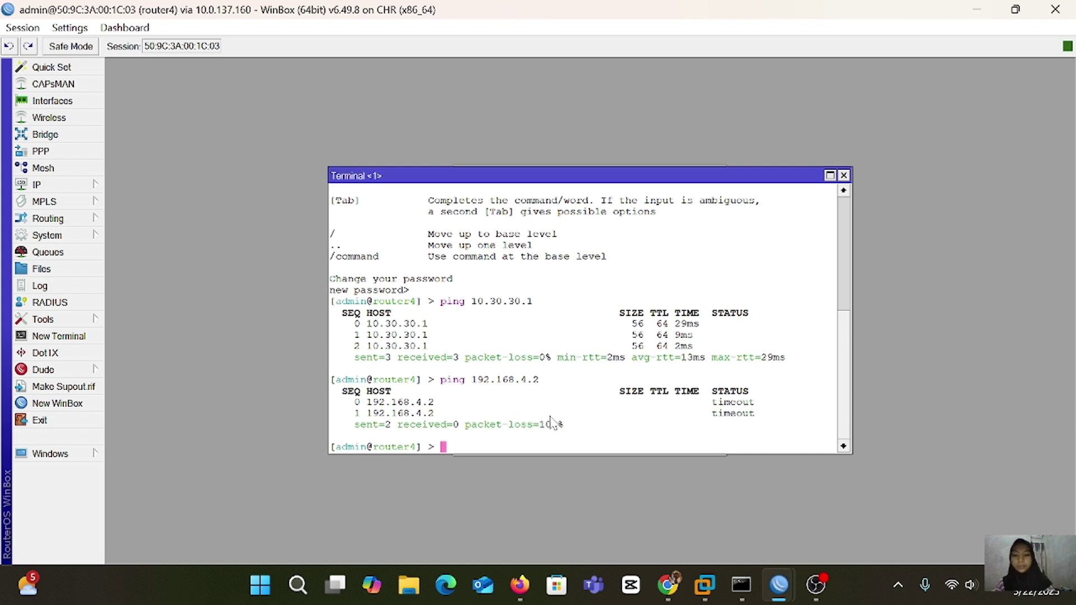
Switch to the PNETLab topology, bring the console window fully into view and show the VPC4 console
{"action": "left_click", "coordinate": [552, 483]}
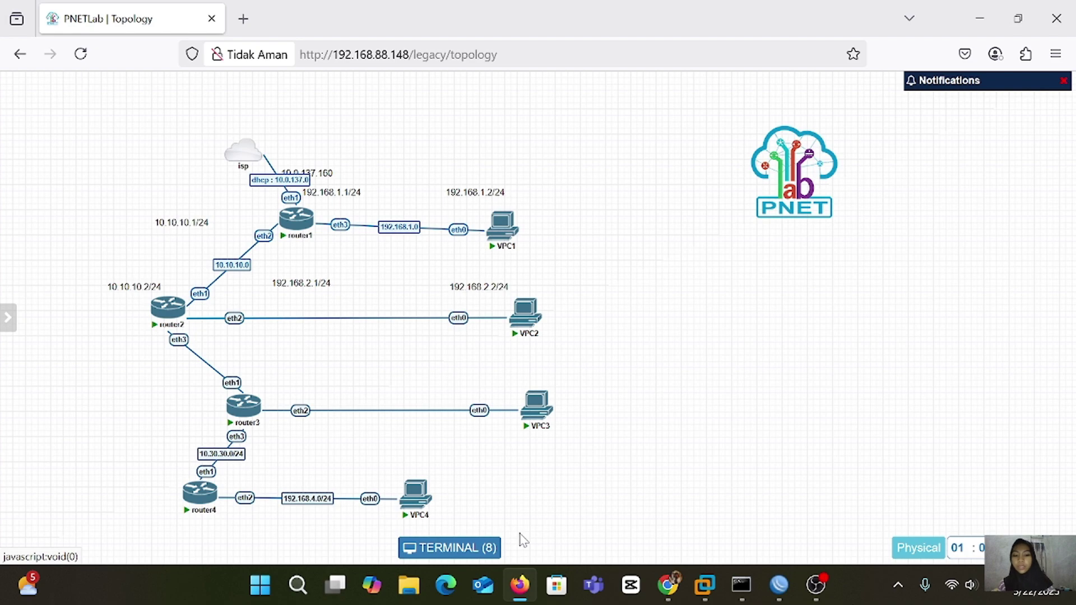
{"action": "left_click", "coordinate": [463, 549]}
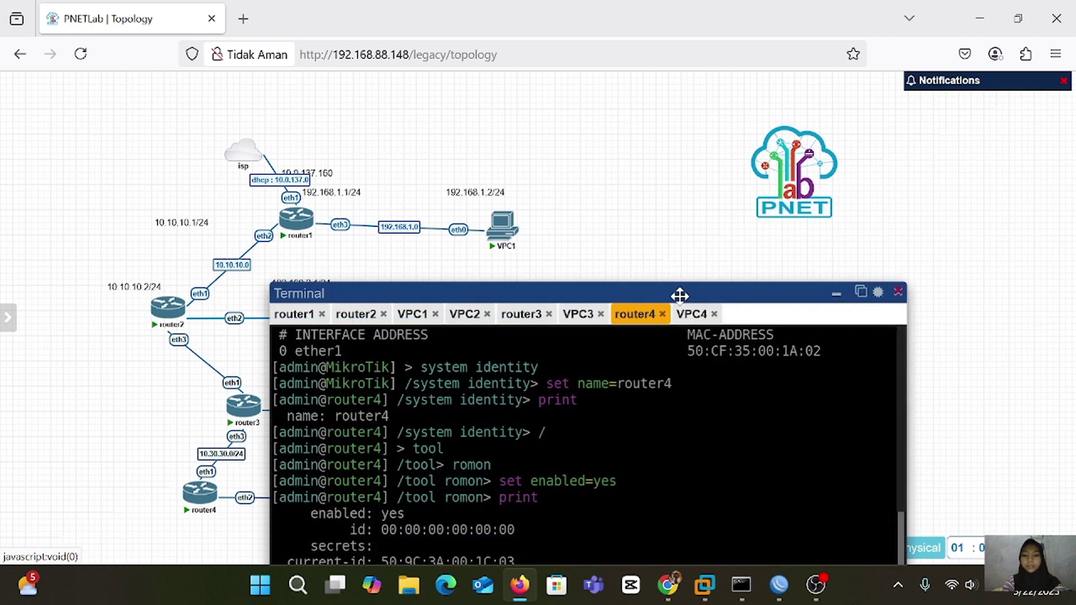
{"action": "left_click_drag", "start_coordinate": [680, 293], "coordinate": [627, 168]}
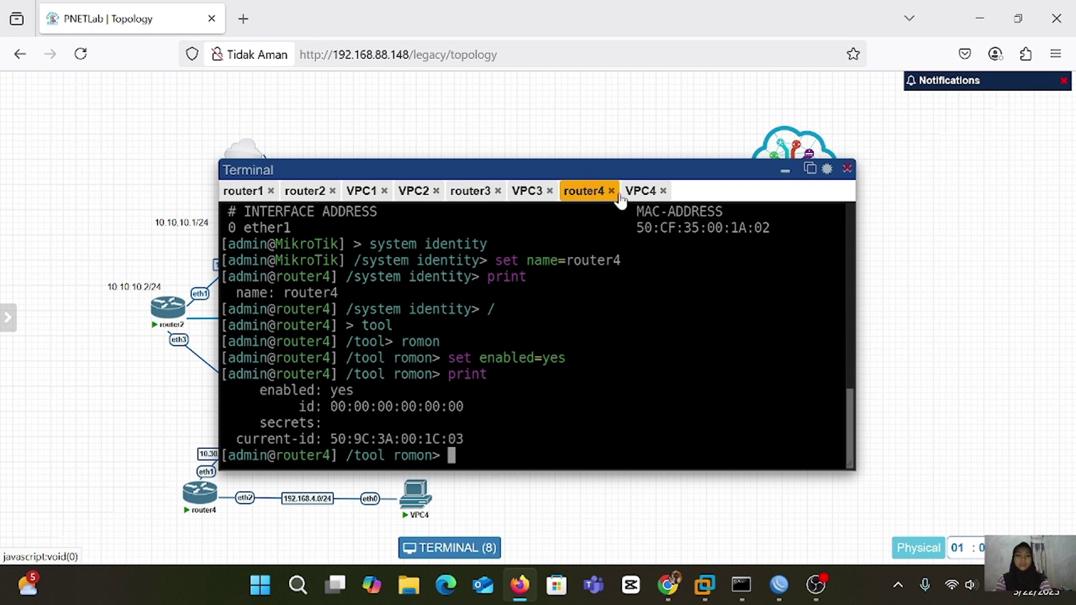
{"action": "left_click", "coordinate": [639, 193]}
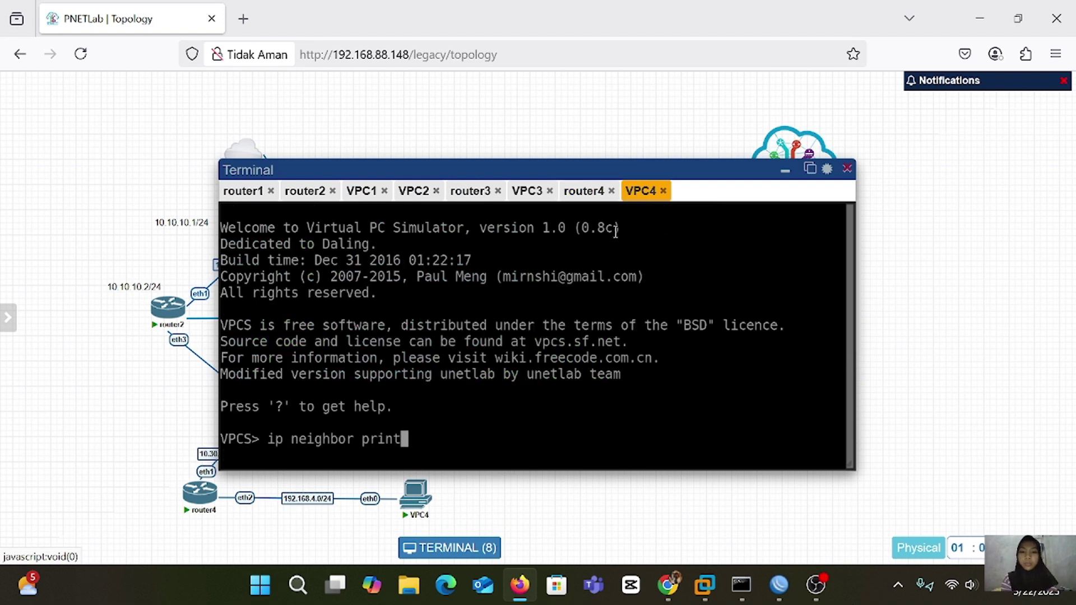
Clear the unfinished command in the VPC4 console and display its IP configuration with show ip
{"action": "key", "text": "BackSpace"}
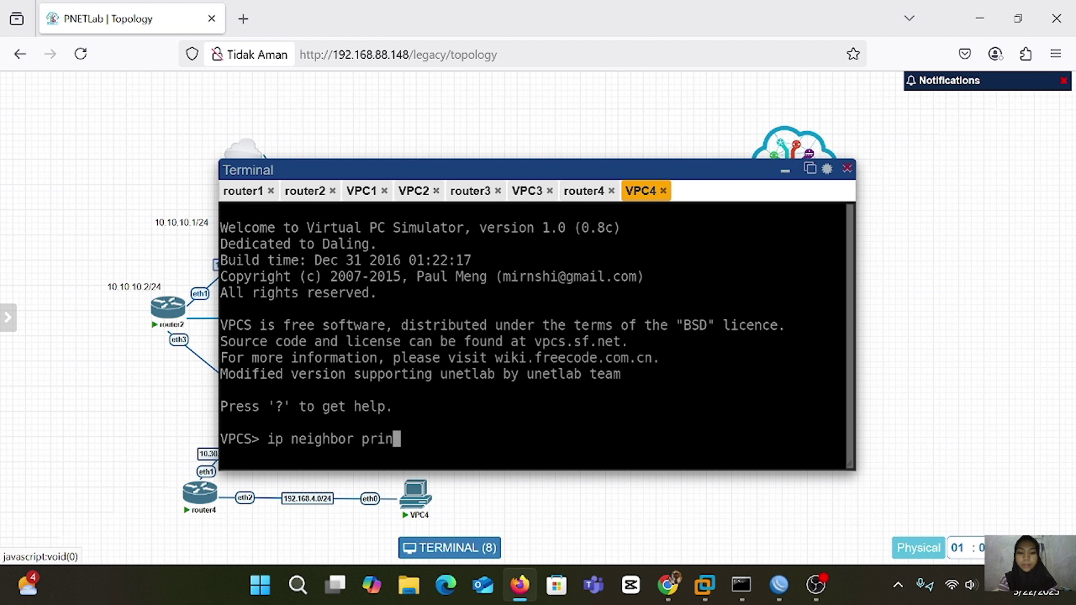
{"action": "key", "text": "BackSpace"}
{"action": "key", "text": "BackSpace"}
{"action": "key", "text": "BackSpace"}
{"action": "key", "text": "BackSpace"}
{"action": "key", "text": "BackSpace"}
{"action": "key", "text": "BackSpace"}
{"action": "key", "text": "BackSpace"}
{"action": "key", "text": "BackSpace"}
{"action": "key", "text": "BackSpace"}
{"action": "key", "text": "BackSpace"}
{"action": "key", "text": "BackSpace"}
{"action": "key", "text": "BackSpace"}
{"action": "key", "text": "BackSpace"}
{"action": "key", "text": "BackSpace"}
{"action": "key", "text": "BackSpace"}
{"action": "key", "text": "BackSpace"}
{"action": "type", "text": "sh"}
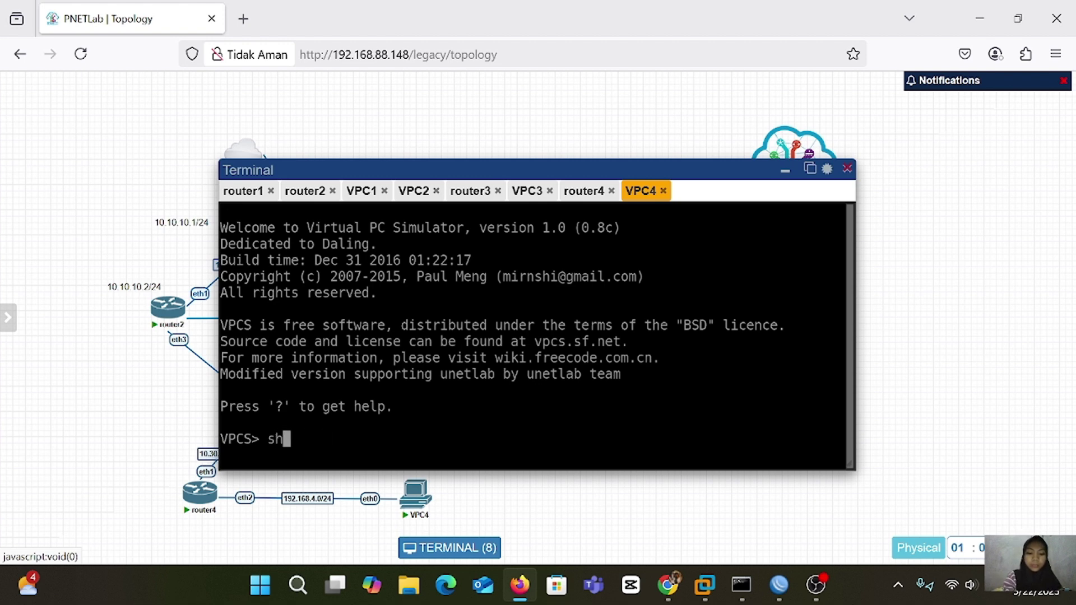
{"action": "type", "text": "ow ip"}
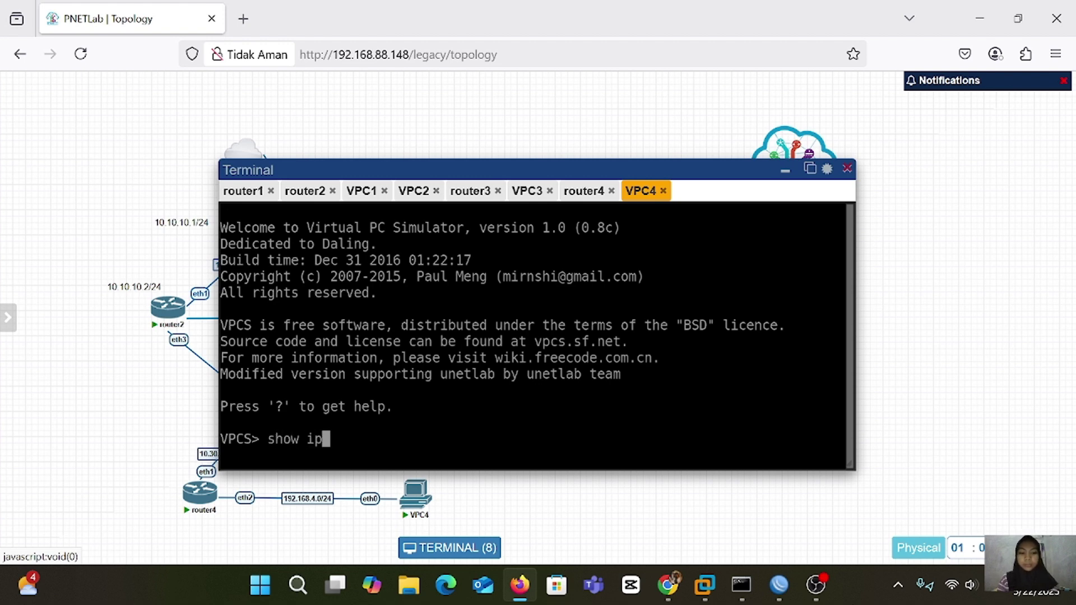
{"action": "key", "text": "Return"}
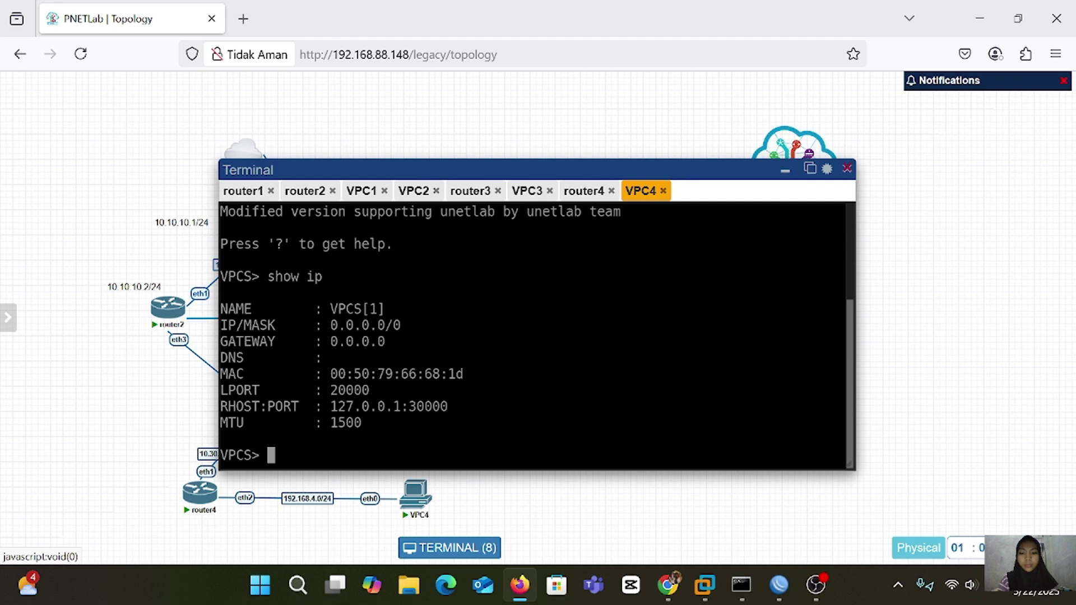
Assign VPC4 the address 192.168.4.2/24 with gateway 192.168.4.1/24 using the ip command
{"action": "type", "text": "ip 192.2"}
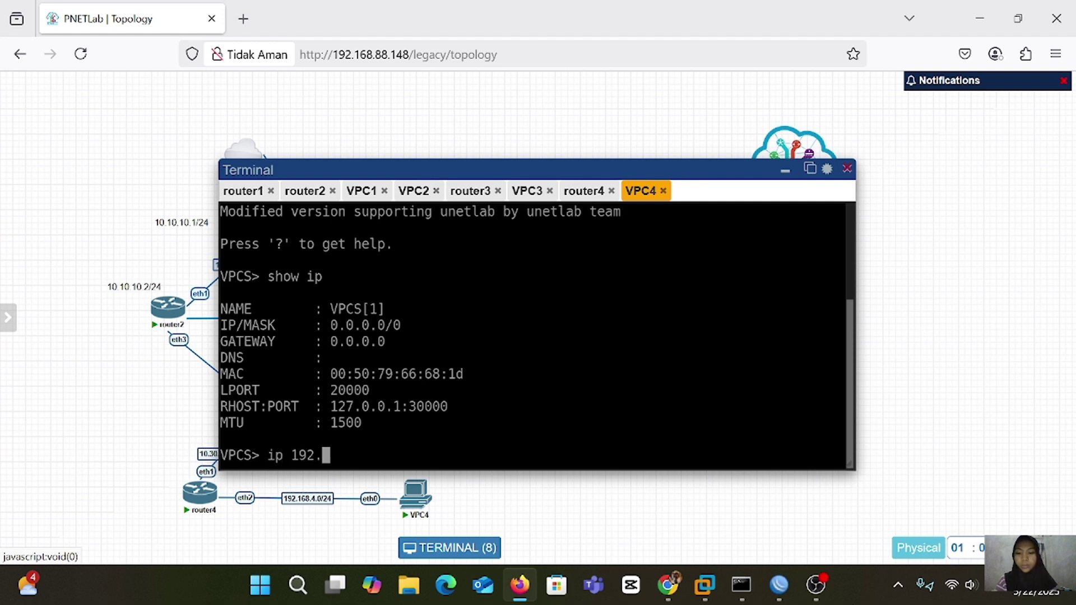
{"action": "type", "text": "68."}
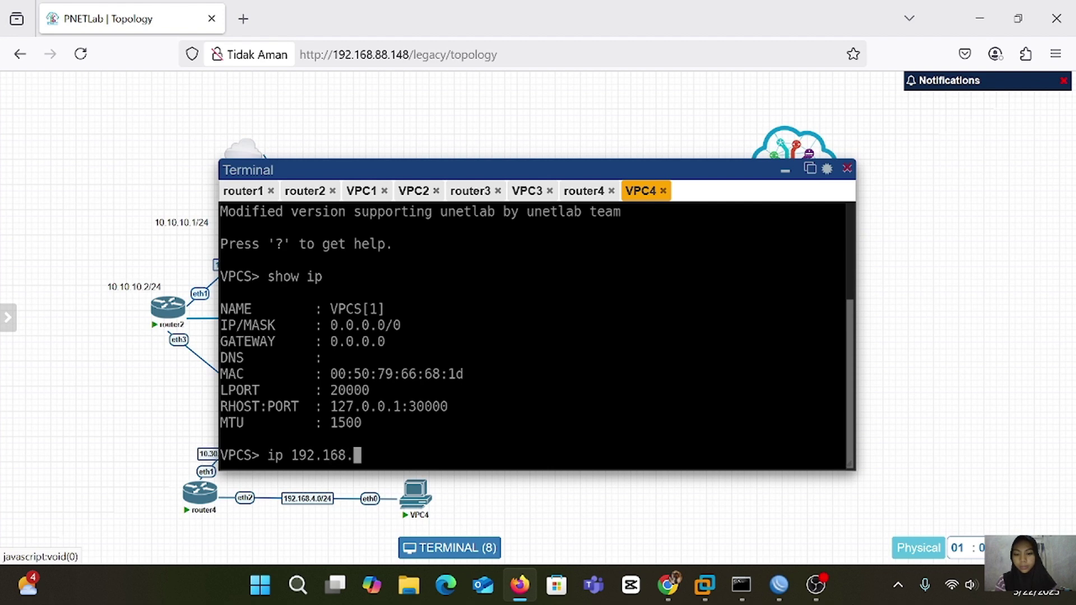
{"action": "type", "text": "4.2/"}
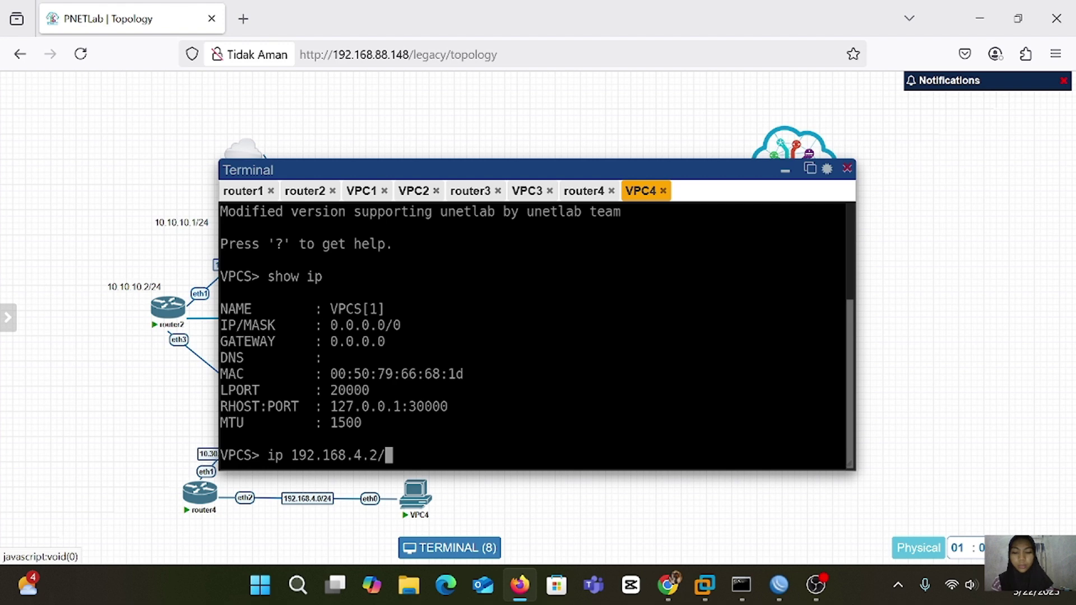
{"action": "type", "text": "24 "}
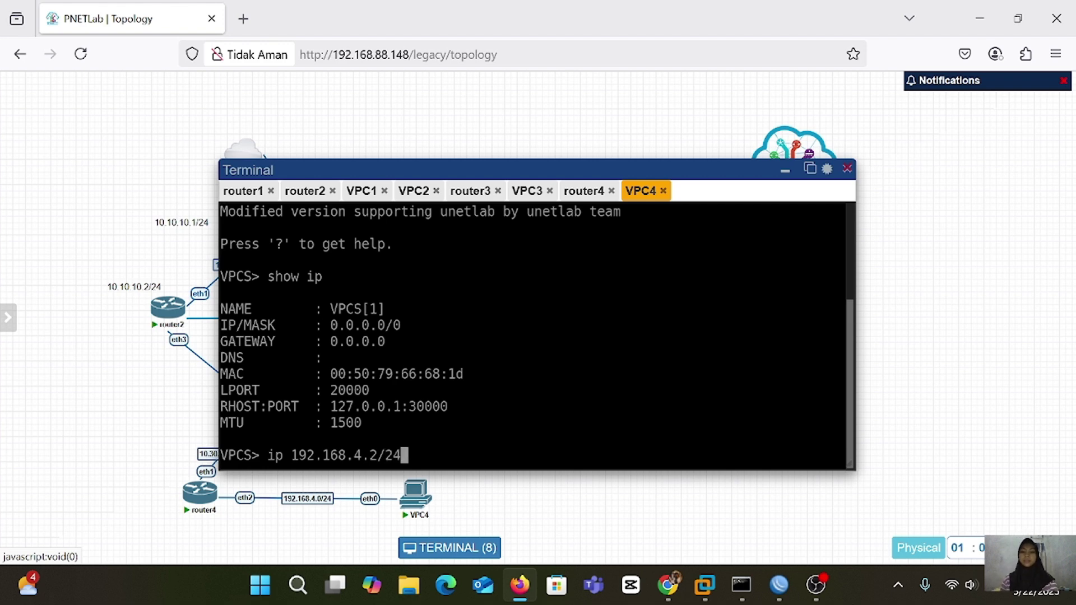
{"action": "type", "text": "192"}
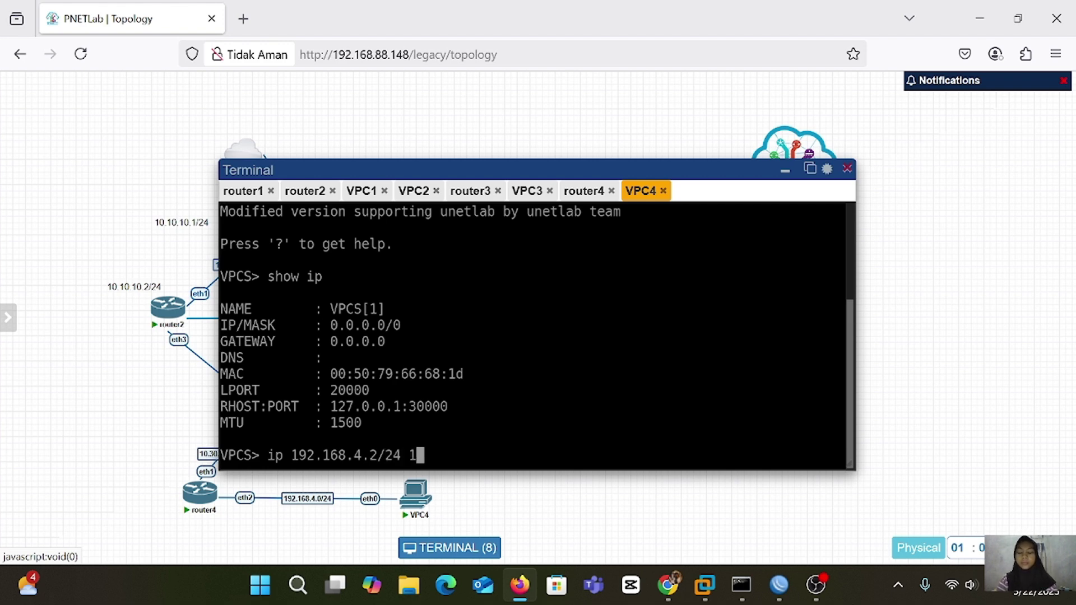
{"action": "type", "text": ".168"}
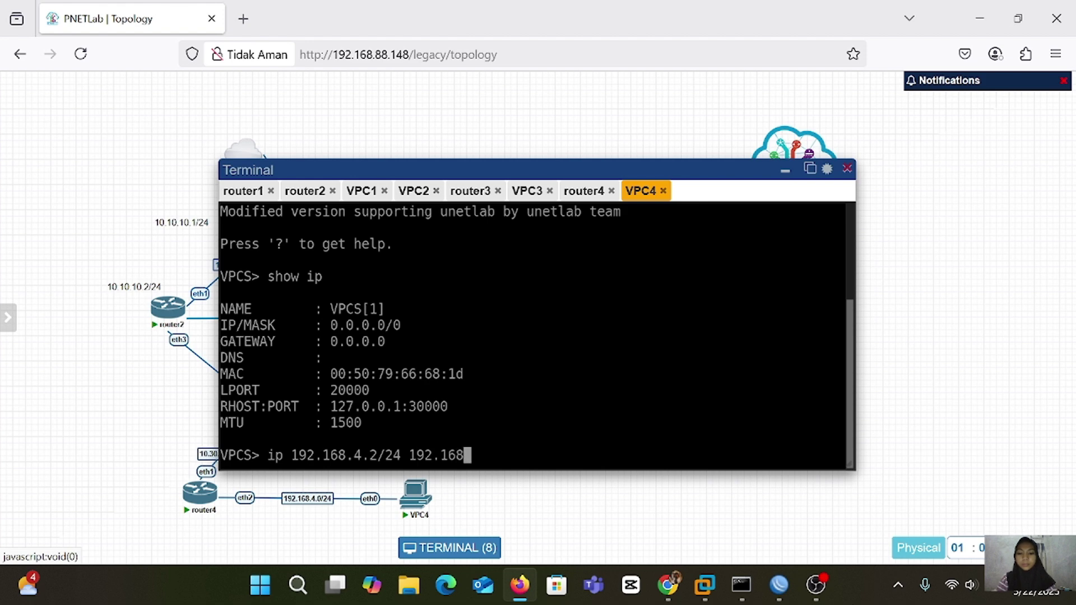
{"action": "type", "text": ".4.1/"}
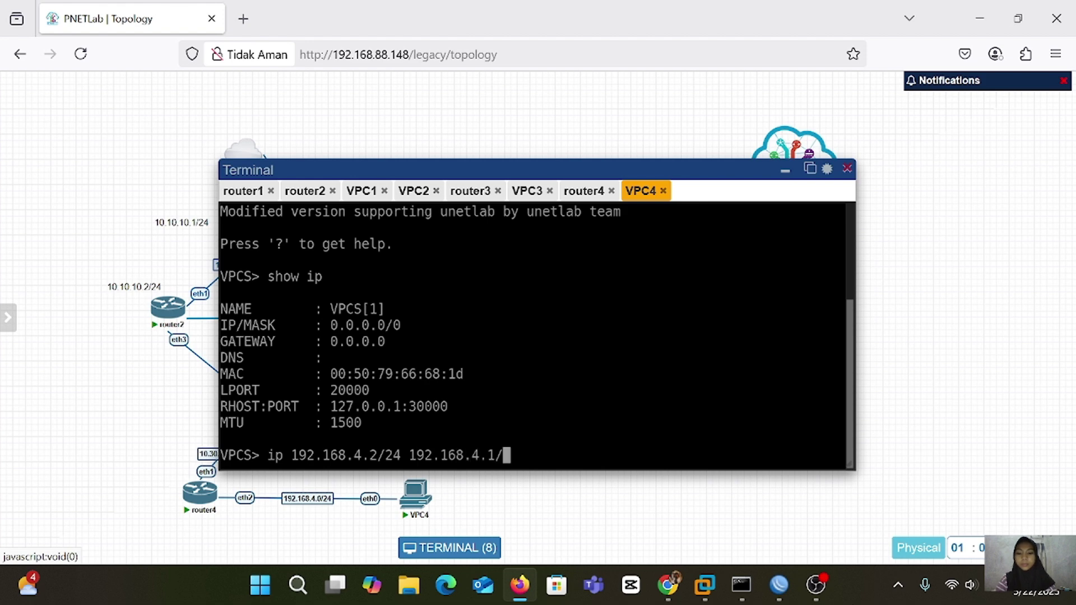
{"action": "type", "text": "24"}
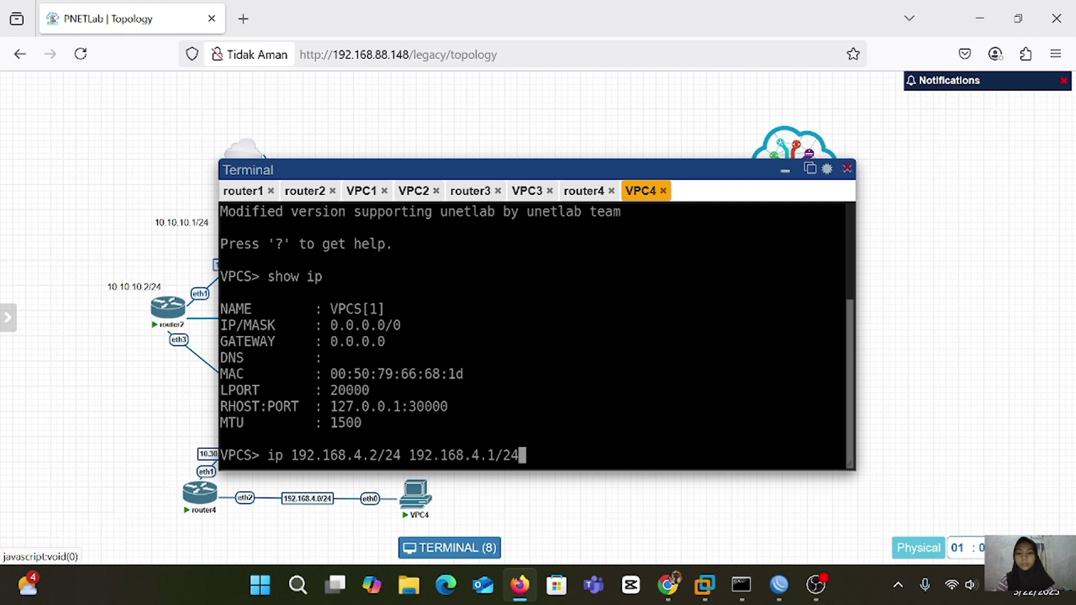
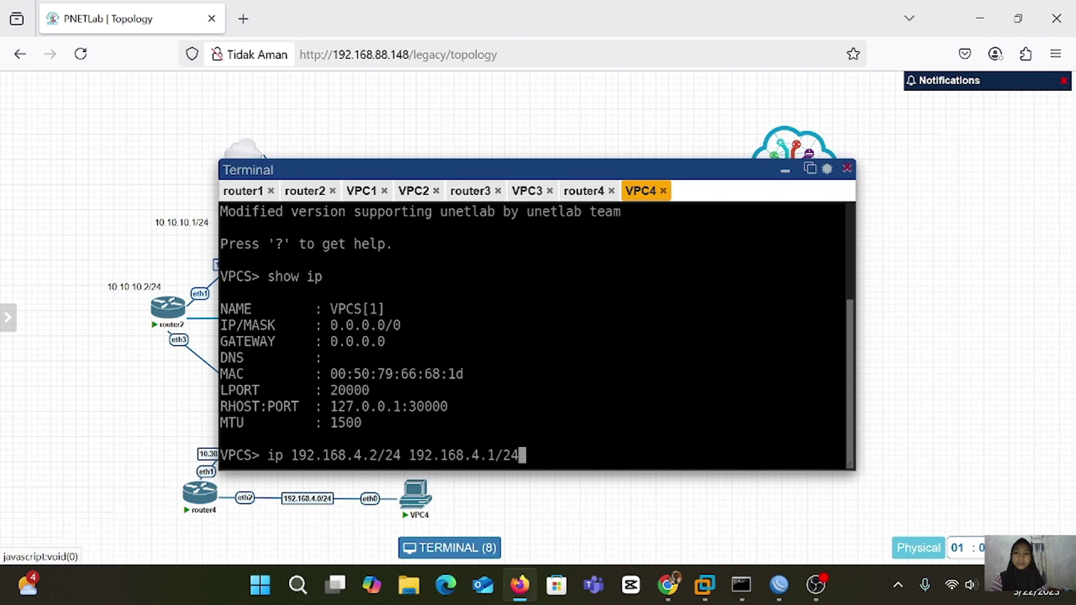
{"action": "key", "text": "Return"}
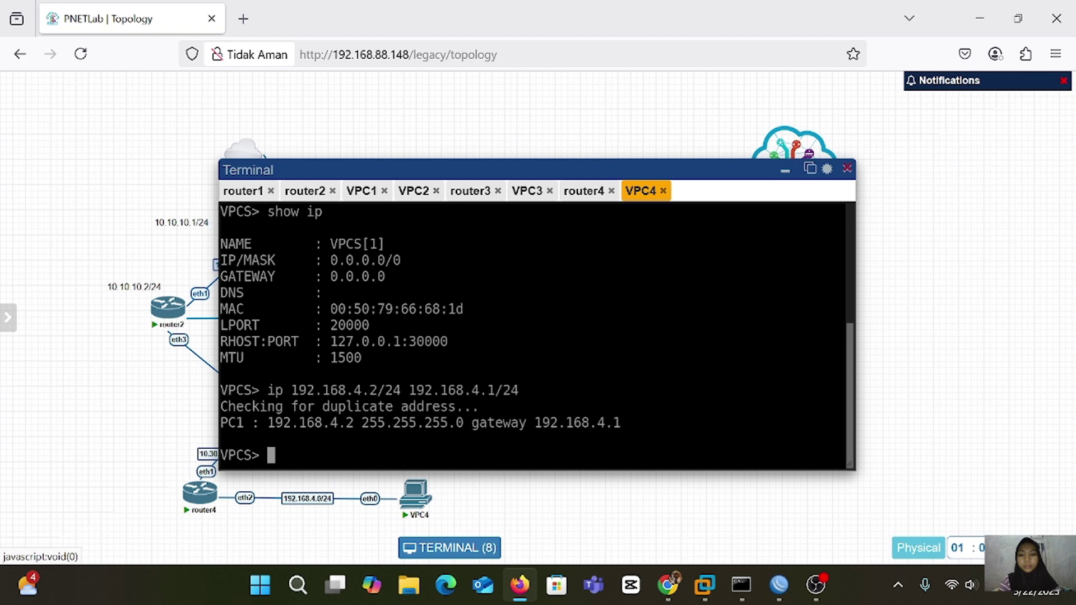
Check VPC4's new address settings by running show ip again
{"action": "type", "text": "shi"}
{"action": "key", "text": "BackSpace"}
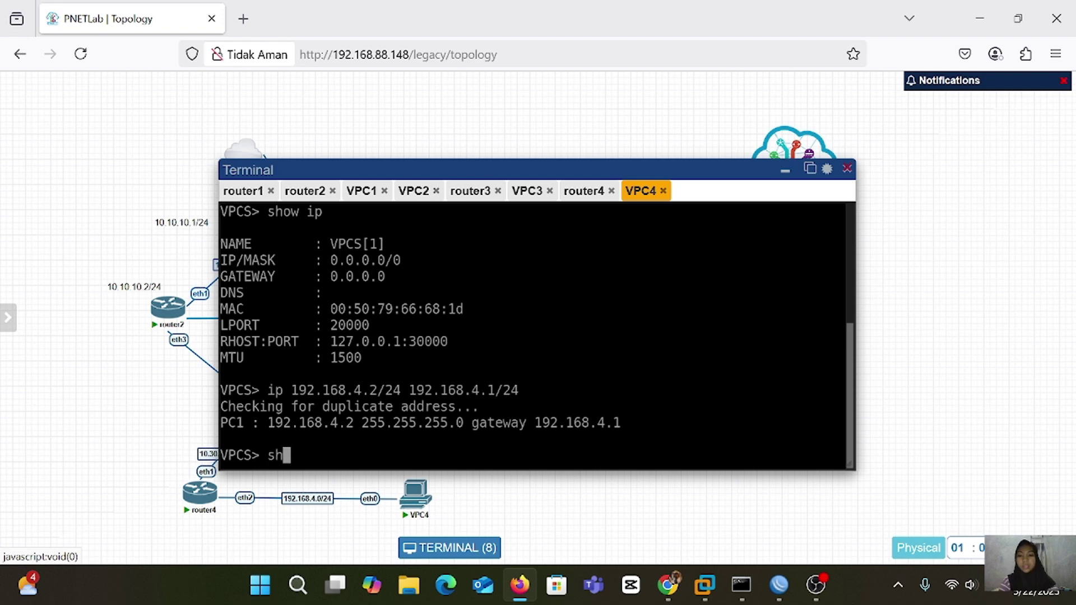
{"action": "type", "text": "ow ip"}
{"action": "key", "text": "Return"}
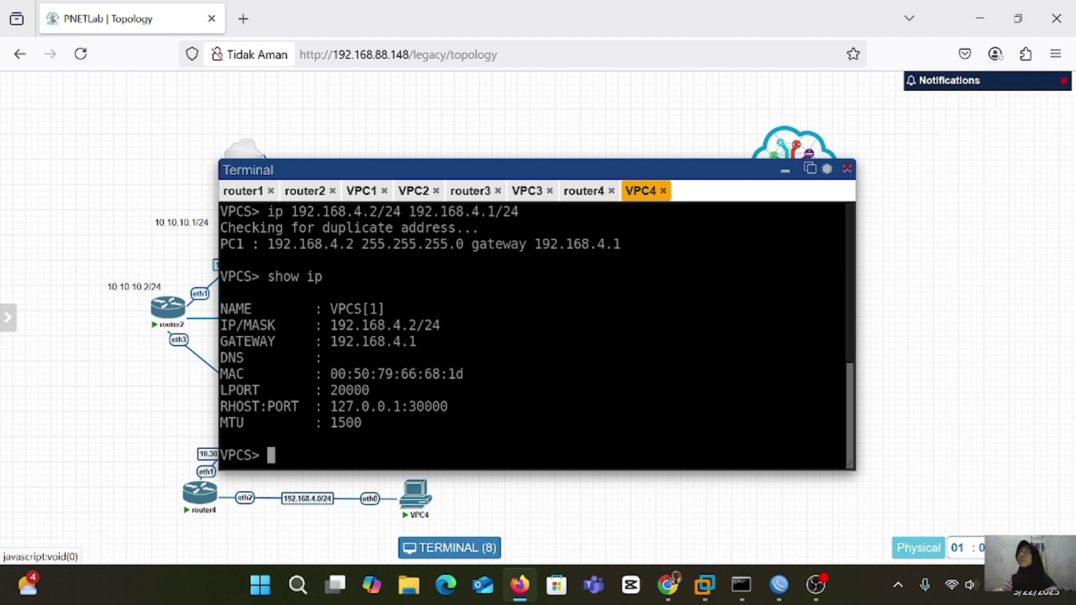
Switch to the router4 WinBox session, ping VPC4 at 192.168.4.2 again and stop the ping after a few replies
{"action": "mouse_move", "coordinate": [783, 602]}
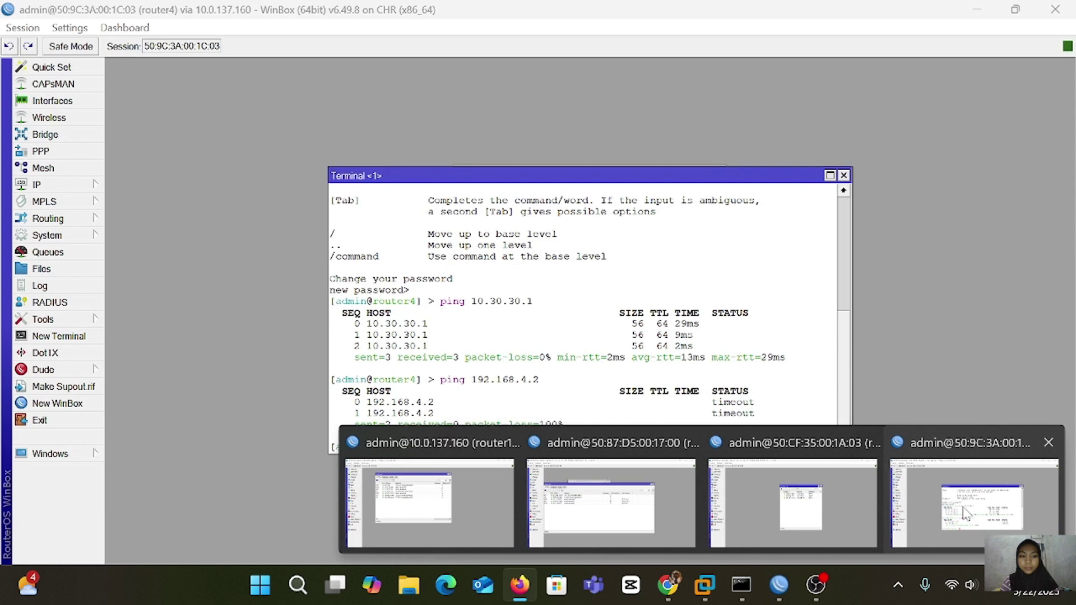
{"action": "left_click", "coordinate": [963, 508]}
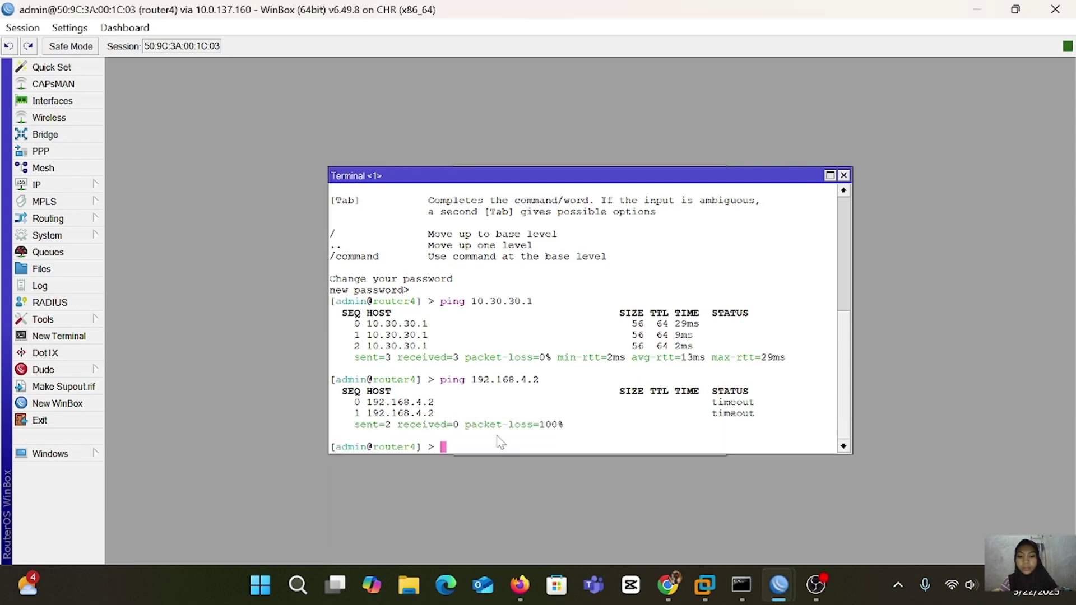
{"action": "type", "text": "ping "}
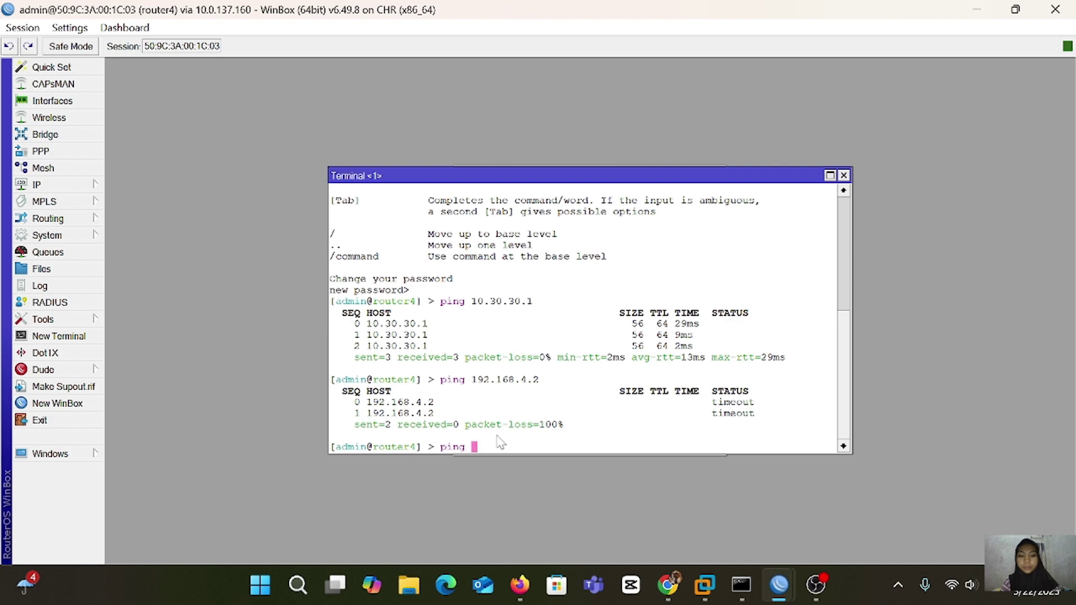
{"action": "type", "text": "192.168"}
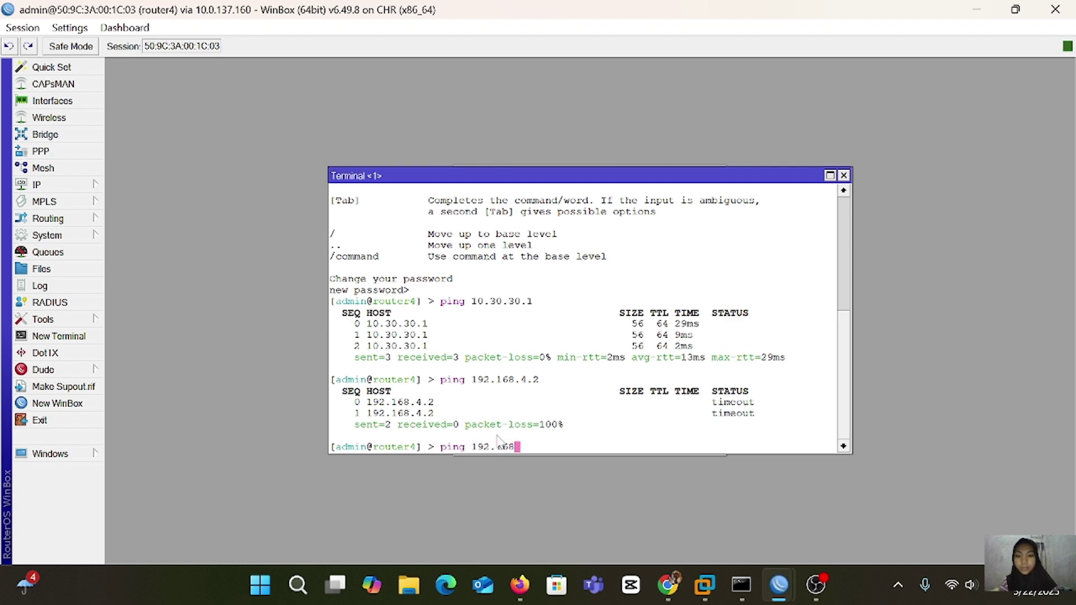
{"action": "type", "text": ".4.2"}
{"action": "key", "text": "Return"}
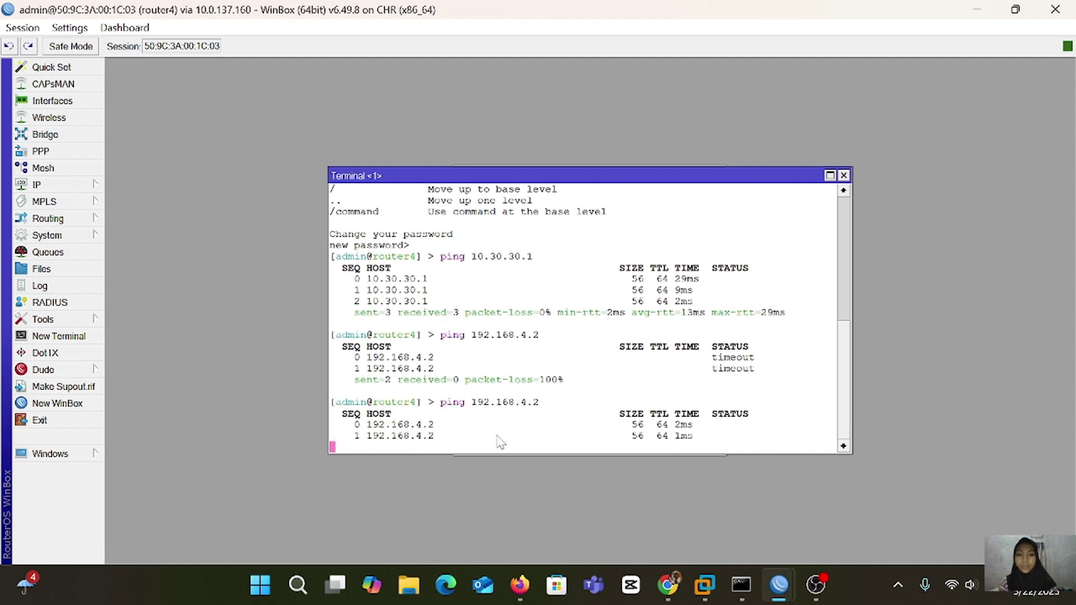
{"action": "key", "text": "ctrl+c"}
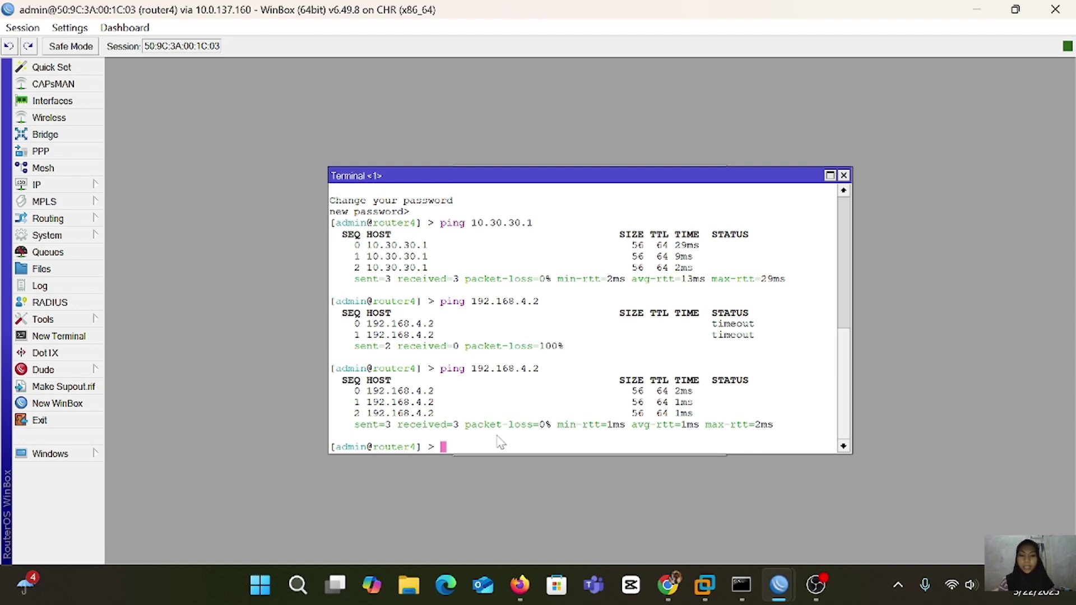
Open router4's IP route list, start a new route and empty its default destination address
{"action": "left_click", "coordinate": [49, 188]}
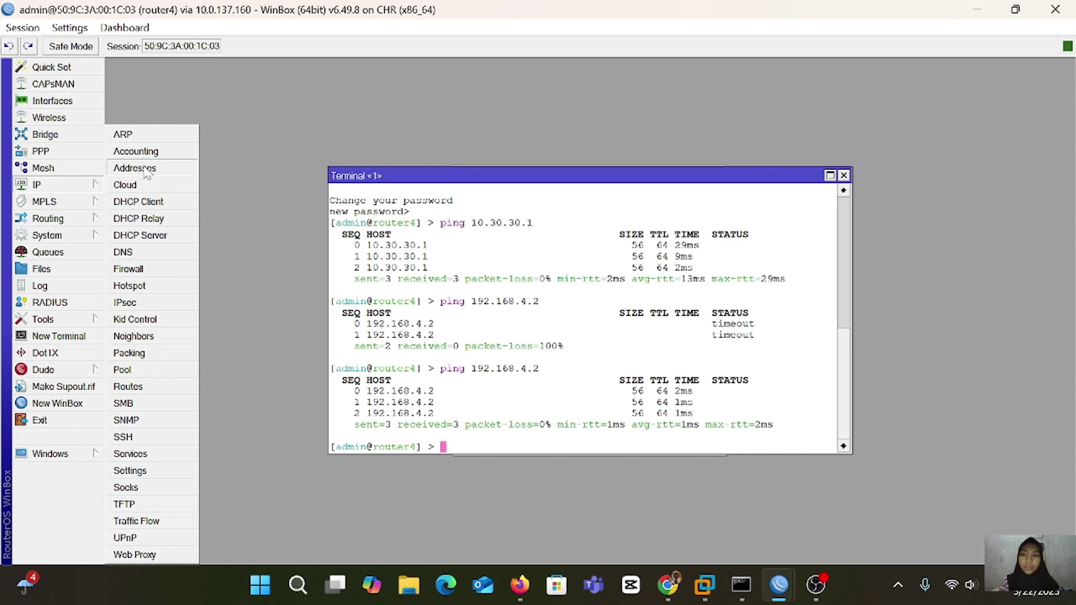
{"action": "left_click", "coordinate": [128, 386]}
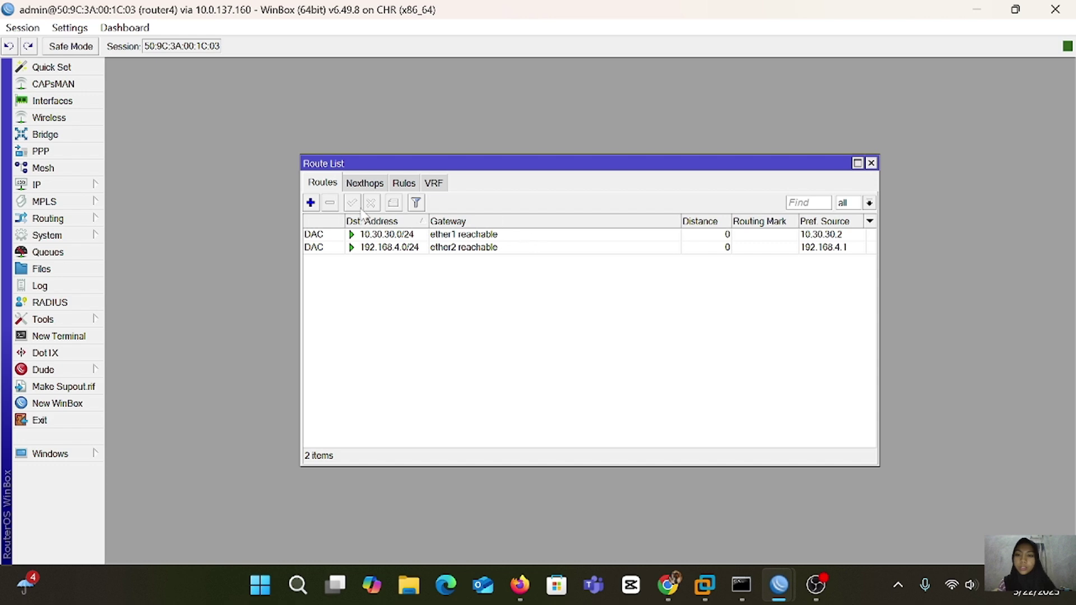
{"action": "left_click", "coordinate": [311, 203]}
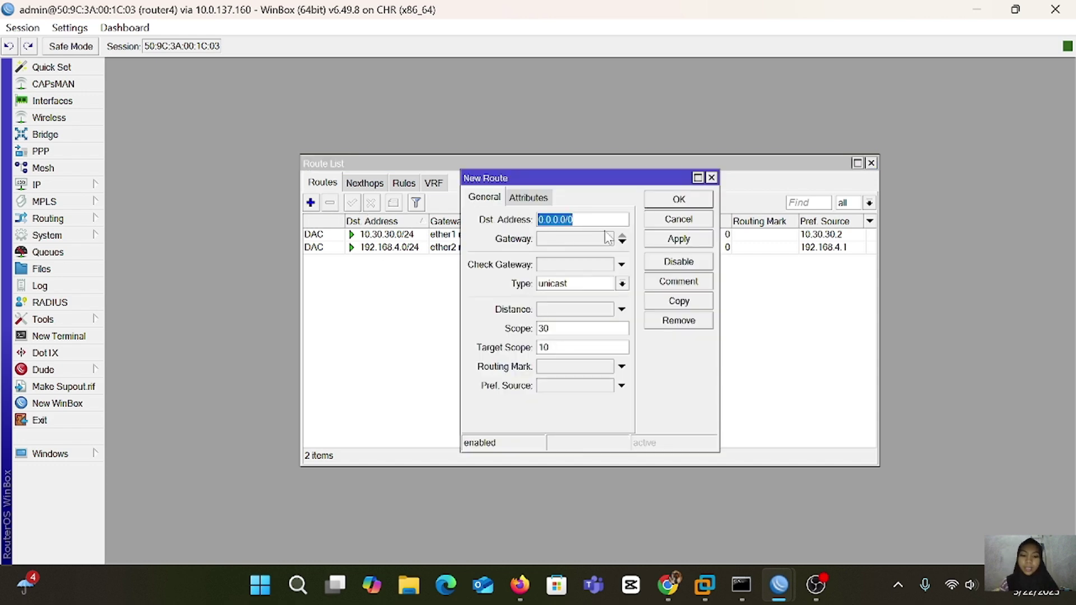
{"action": "key", "text": "BackSpace"}
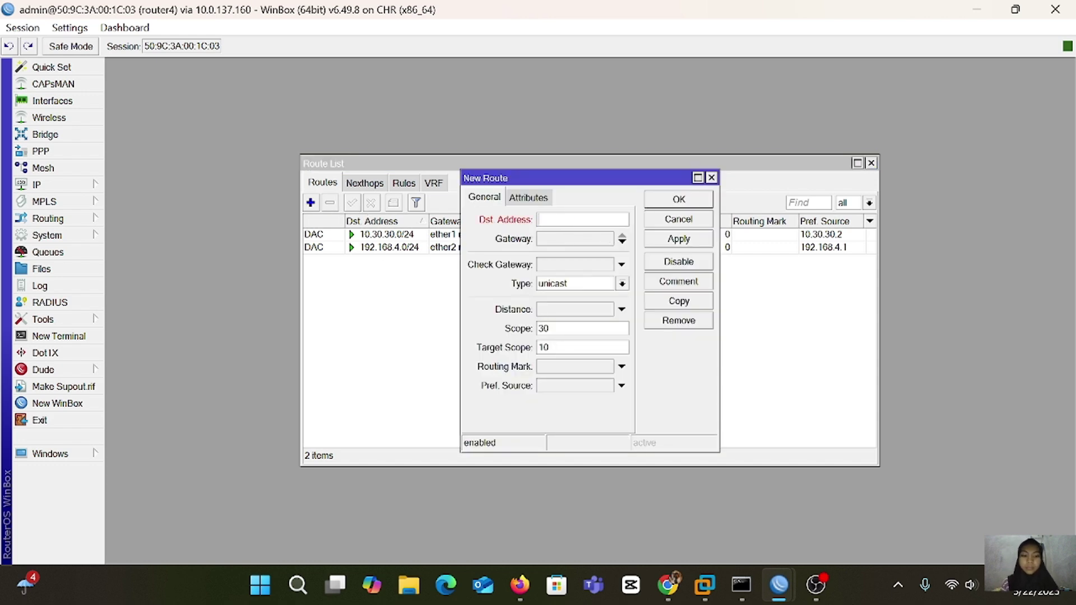
{"action": "type", "text": "10"}
{"action": "type", "text": ".30."}
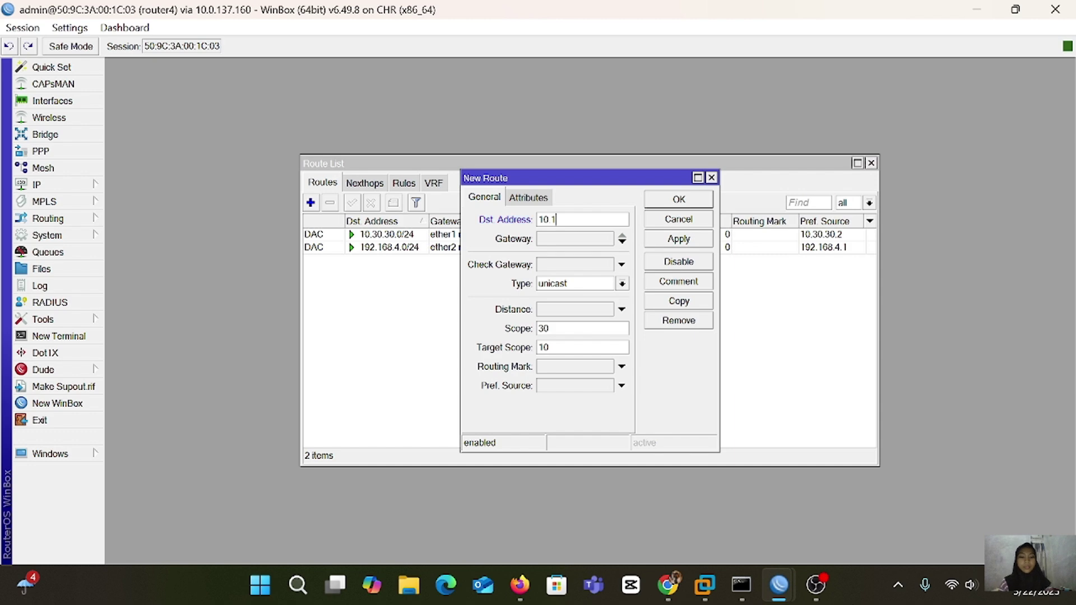
{"action": "type", "text": "30"}
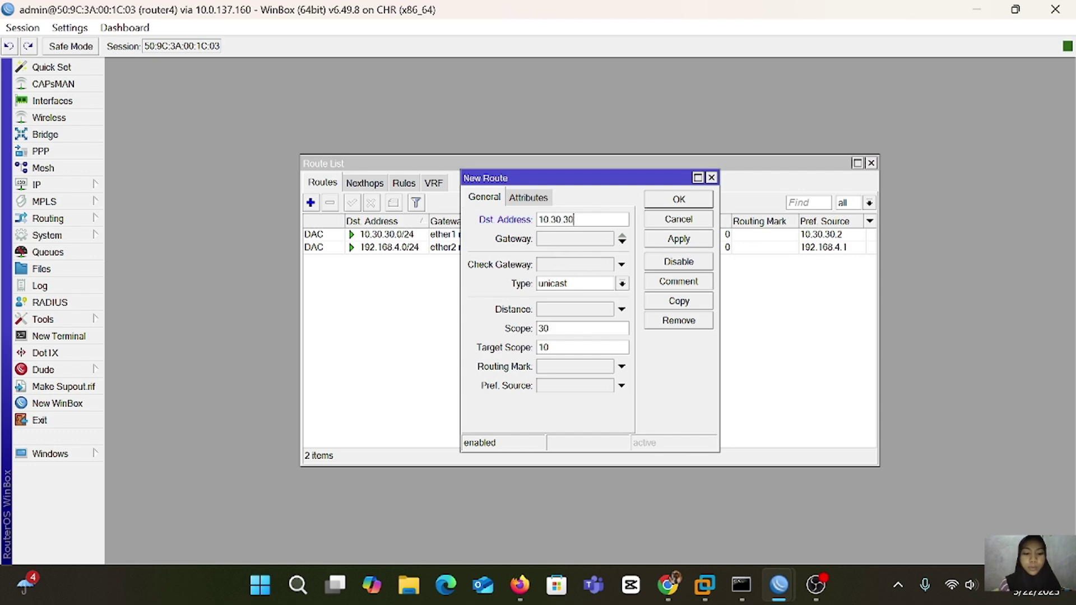
{"action": "key", "text": "BackSpace"}
{"action": "key", "text": "BackSpace"}
{"action": "key", "text": "BackSpace"}
{"action": "key", "text": "BackSpace"}
{"action": "key", "text": "BackSpace"}
{"action": "key", "text": "BackSpace"}
{"action": "key", "text": "BackSpace"}
{"action": "key", "text": "BackSpace"}
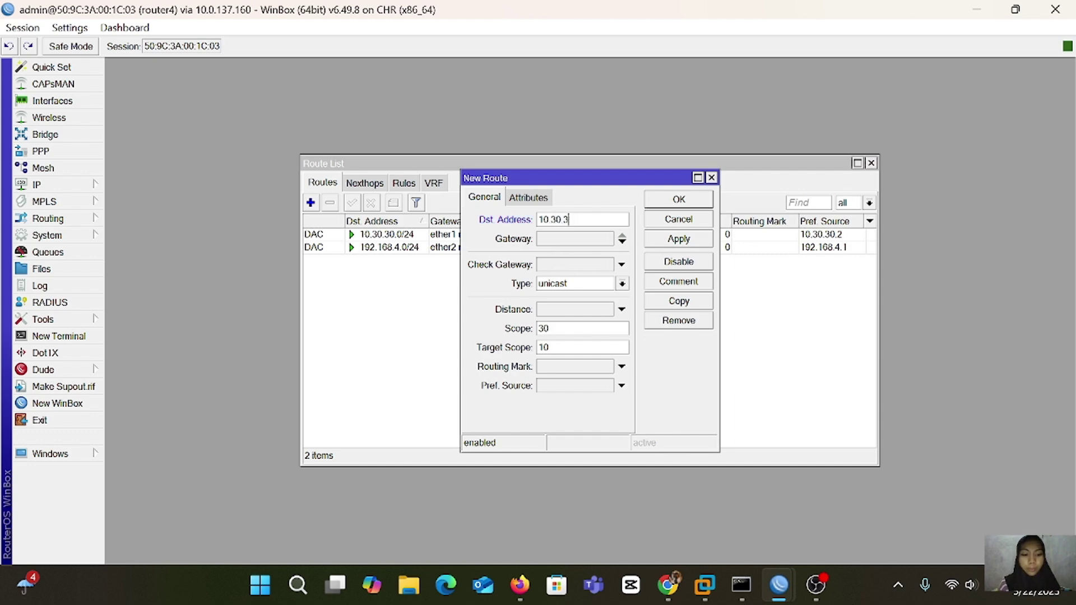
Set the new route's destination to 192.168.3.0/24 and its gateway to 10.30.30.1, and apply it
{"action": "type", "text": "192.168"}
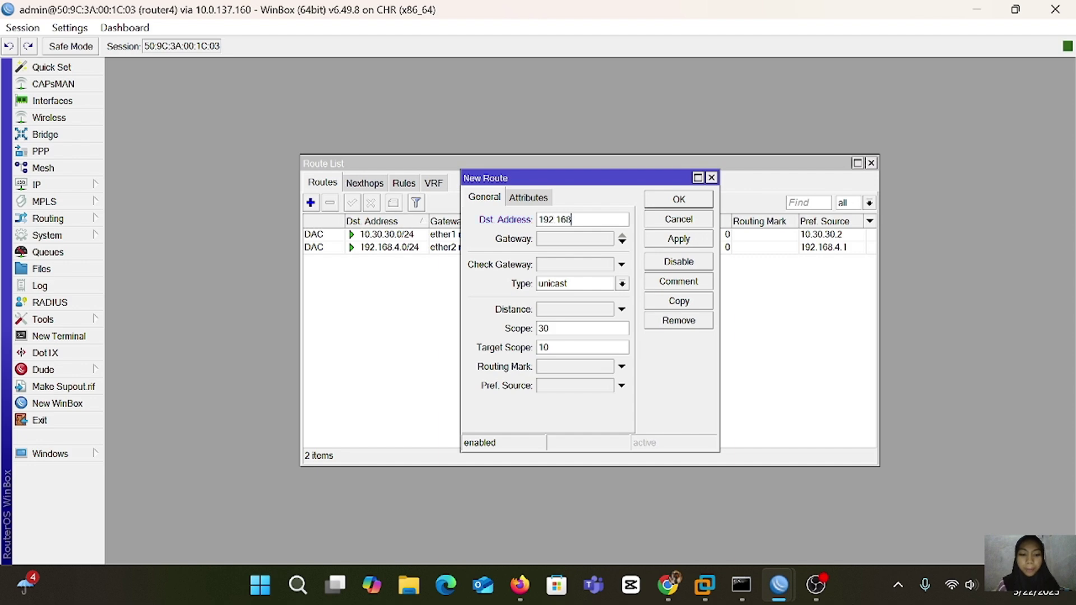
{"action": "type", "text": ".3.0/24"}
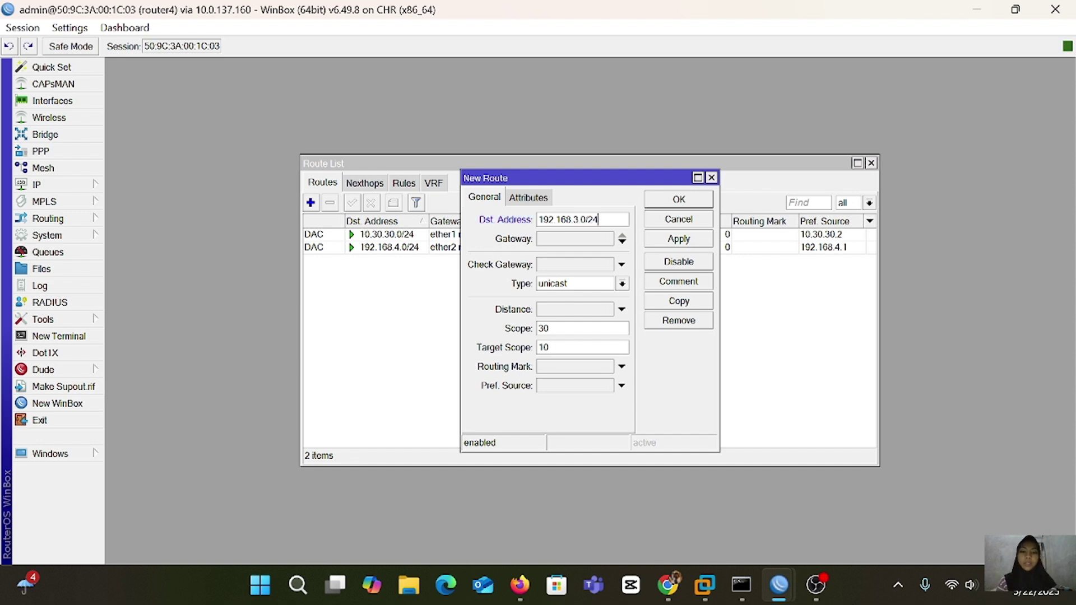
{"action": "left_click", "coordinate": [579, 241]}
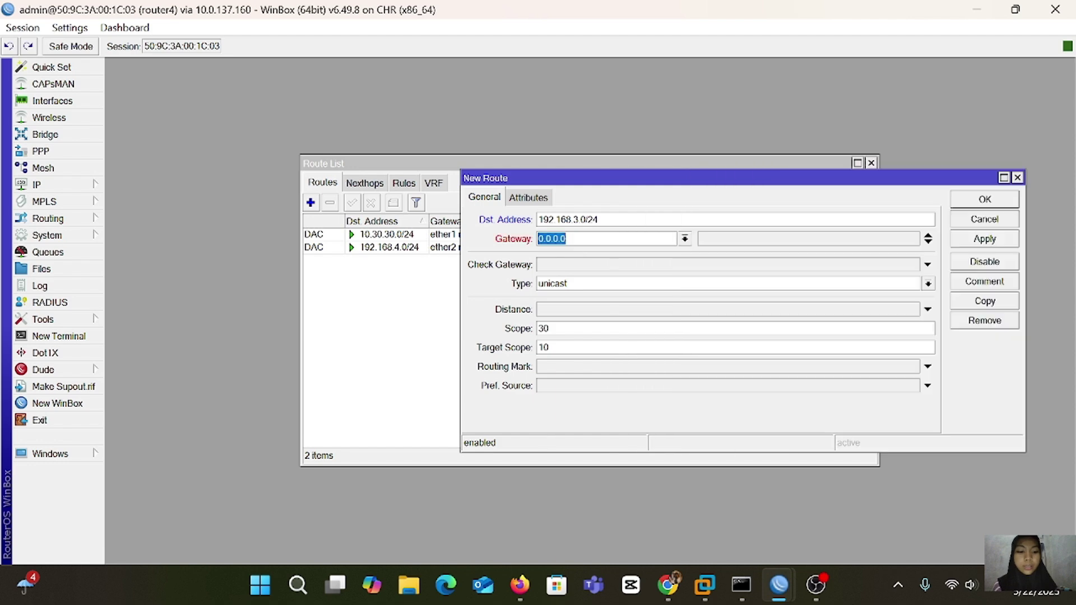
{"action": "key", "text": "BackSpace"}
{"action": "type", "text": "10."}
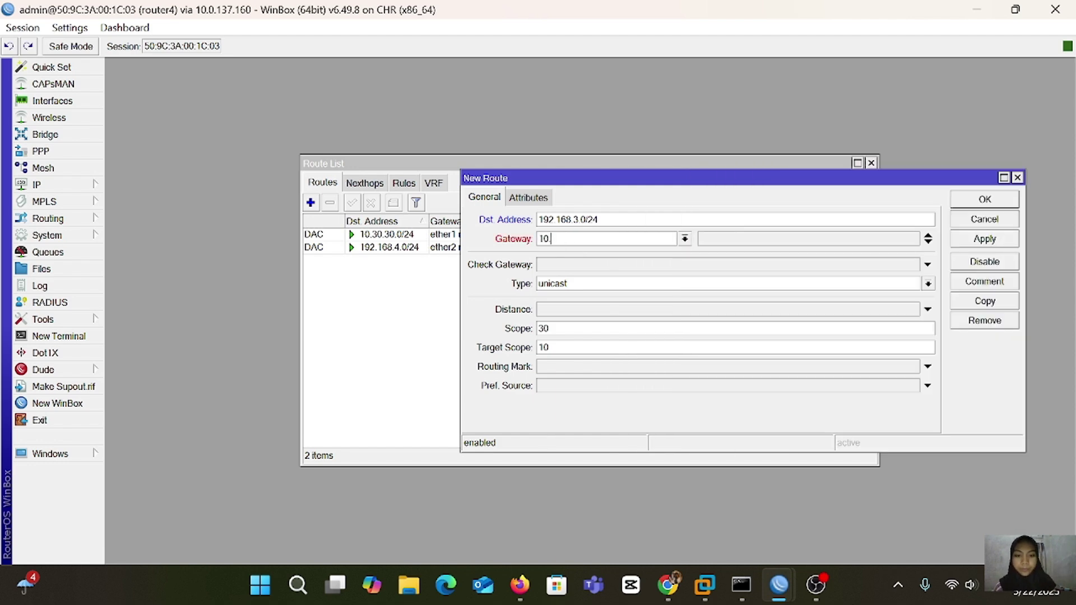
{"action": "type", "text": "30.30"}
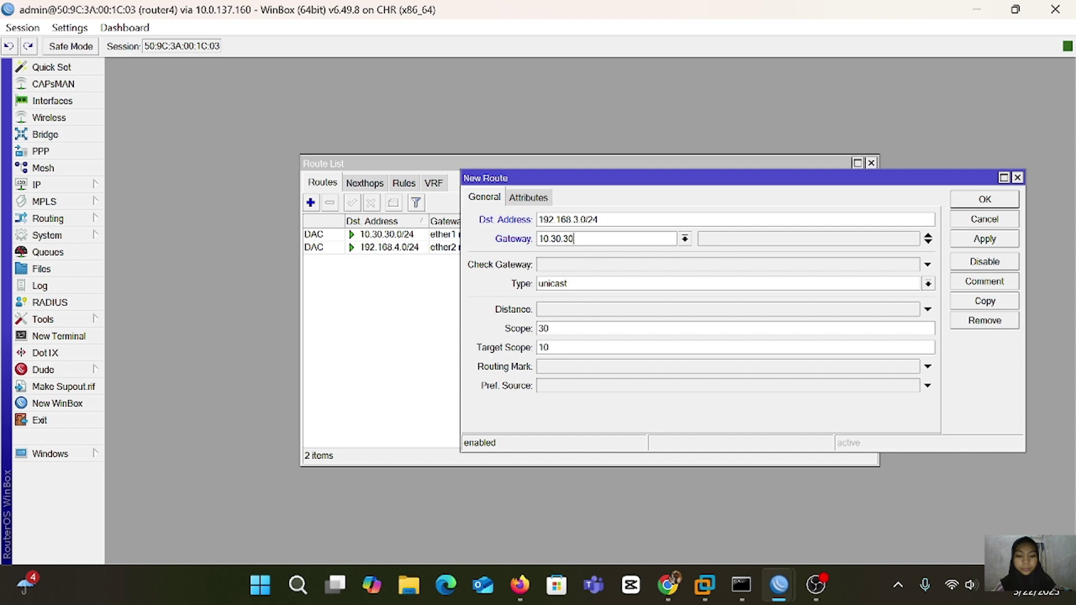
{"action": "type", "text": ".1"}
{"action": "left_click", "coordinate": [977, 240]}
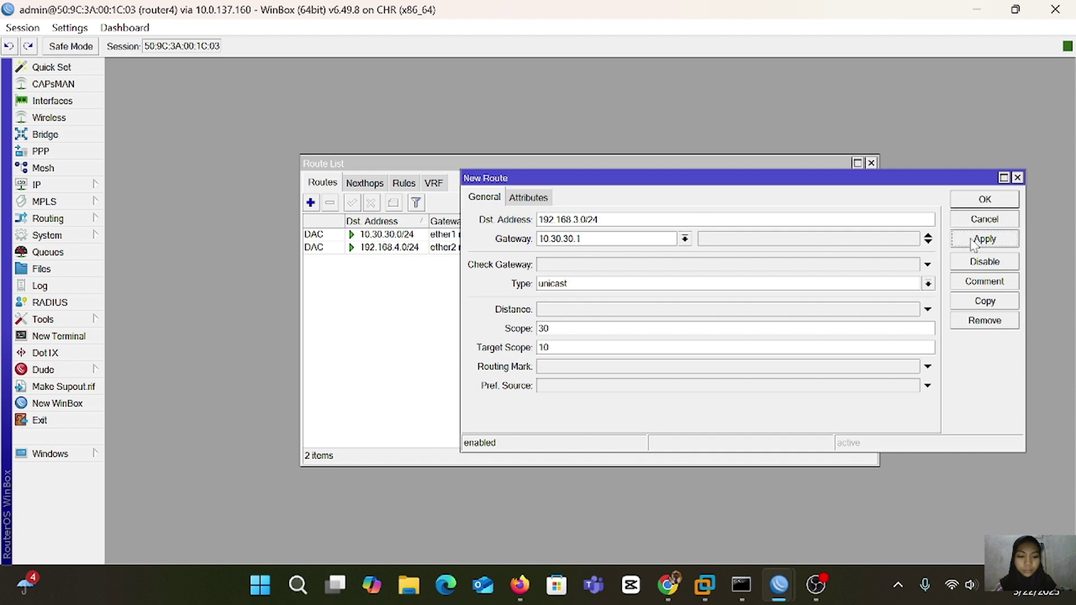
Save the 192.168.3.0/24 route and start another route on router4 with destination 192.168.2.0/24
{"action": "left_click", "coordinate": [985, 200]}
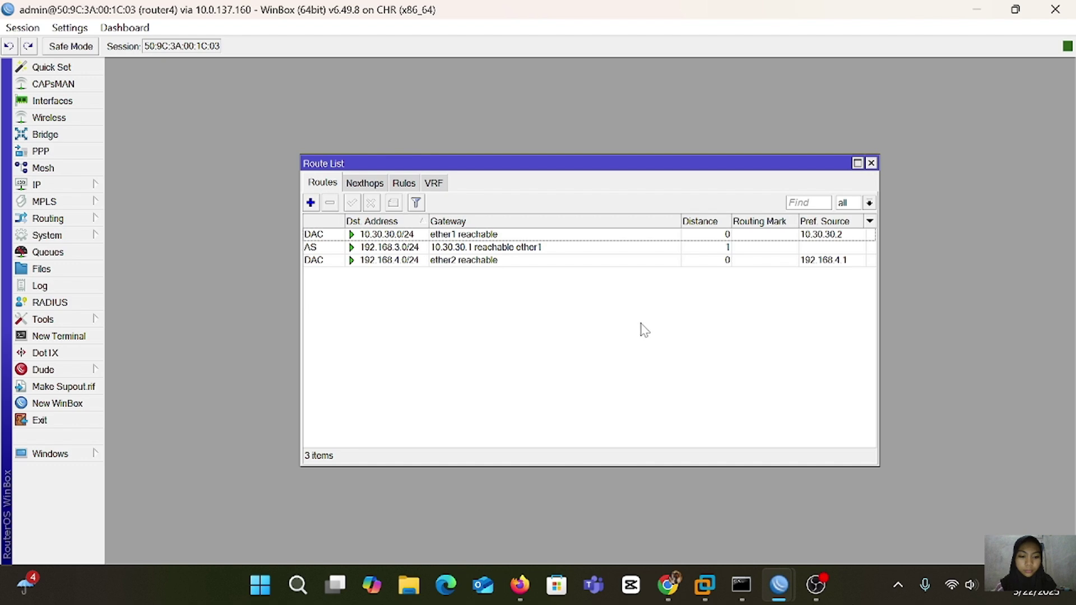
{"action": "left_click", "coordinate": [310, 202]}
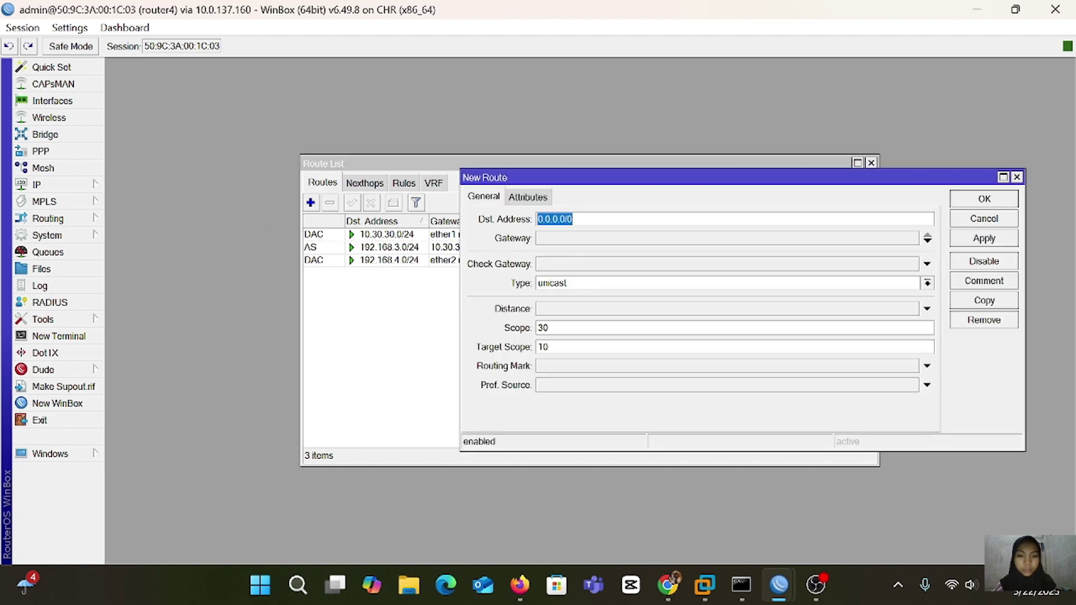
{"action": "key", "text": "BackSpace"}
{"action": "type", "text": "19"}
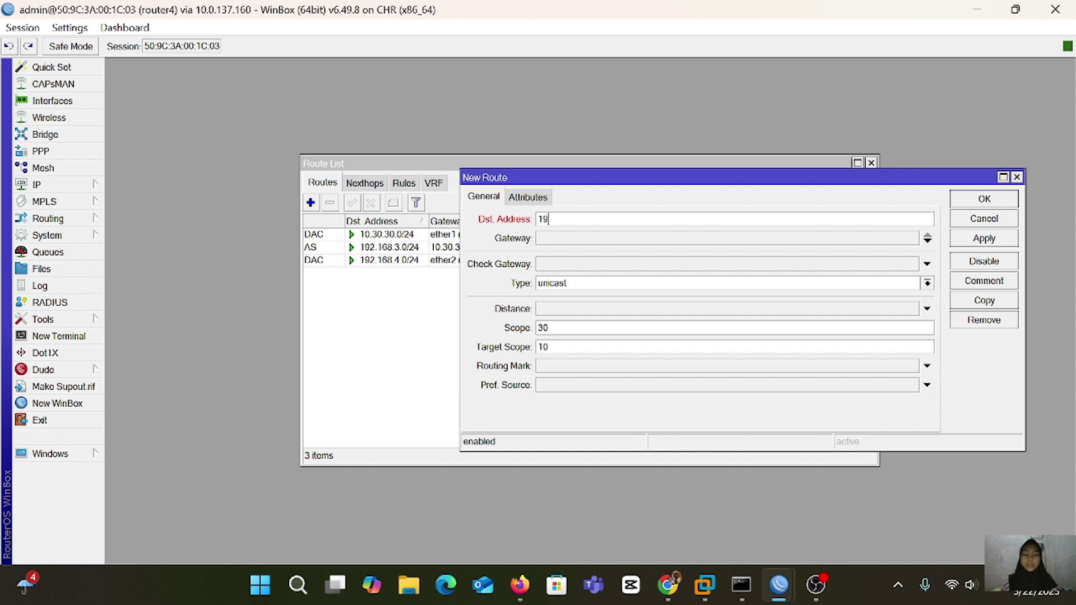
{"action": "type", "text": "2.168."}
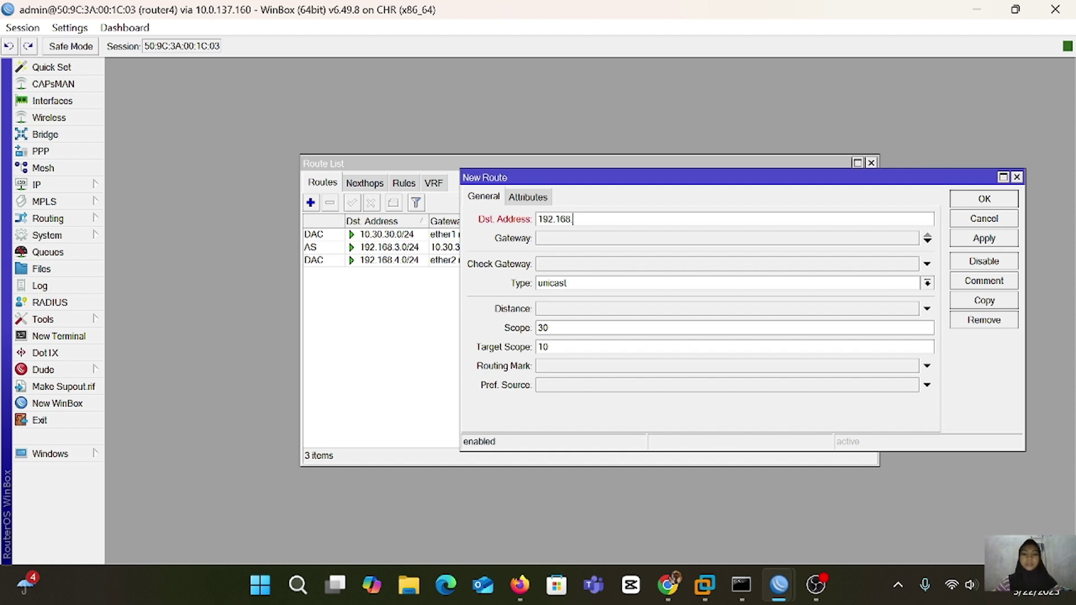
{"action": "type", "text": "2"}
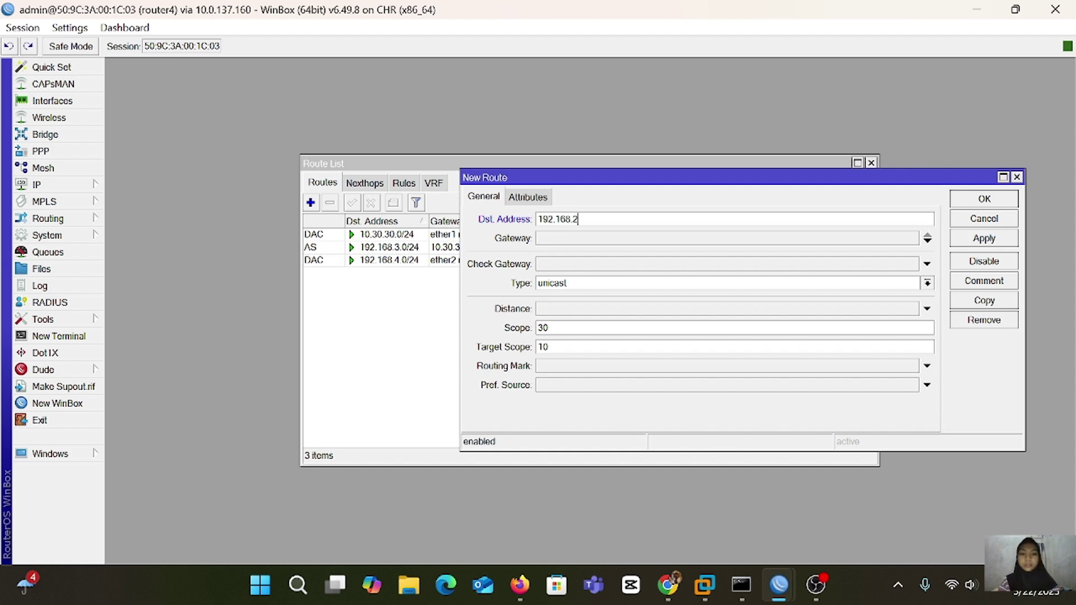
{"action": "type", "text": ".0/"}
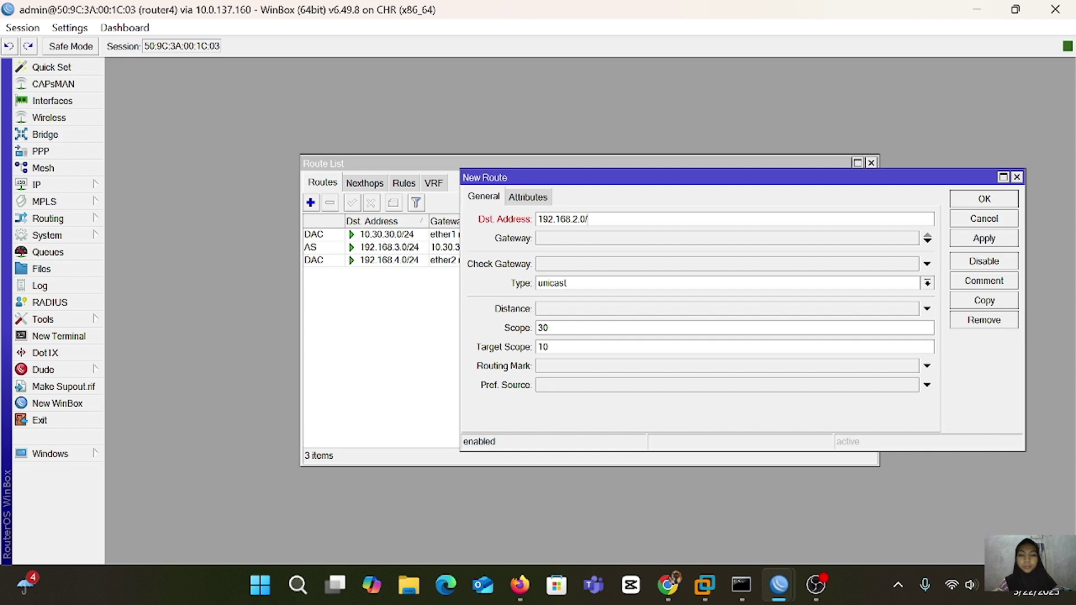
{"action": "type", "text": "24"}
Set the gateway of the 192.168.2.0/24 route to 10.30.30.1, then apply and save it
{"action": "left_click", "coordinate": [598, 238]}
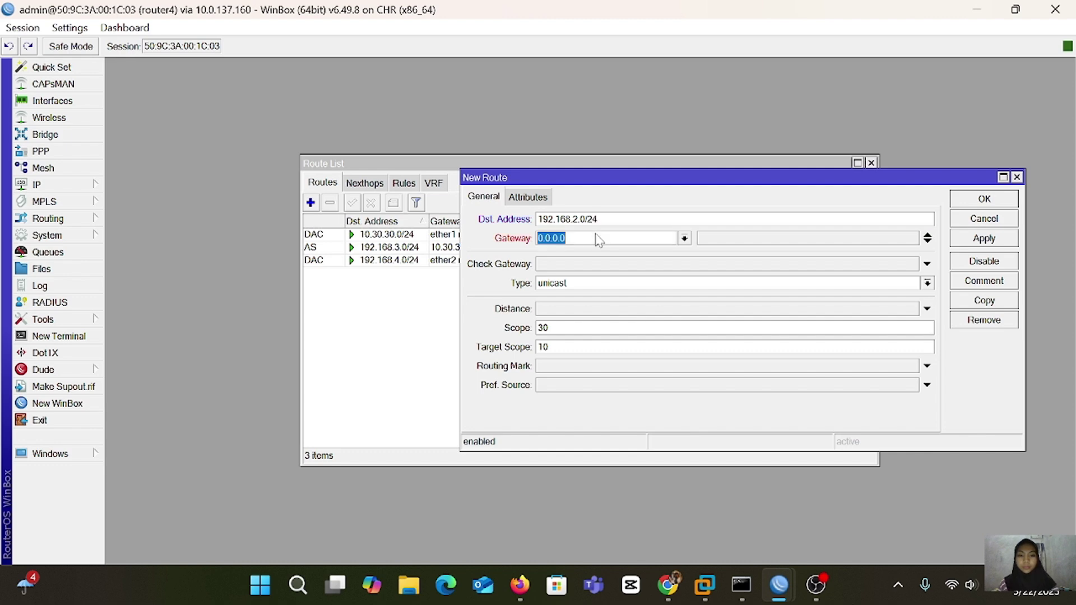
{"action": "key", "text": "BackSpace"}
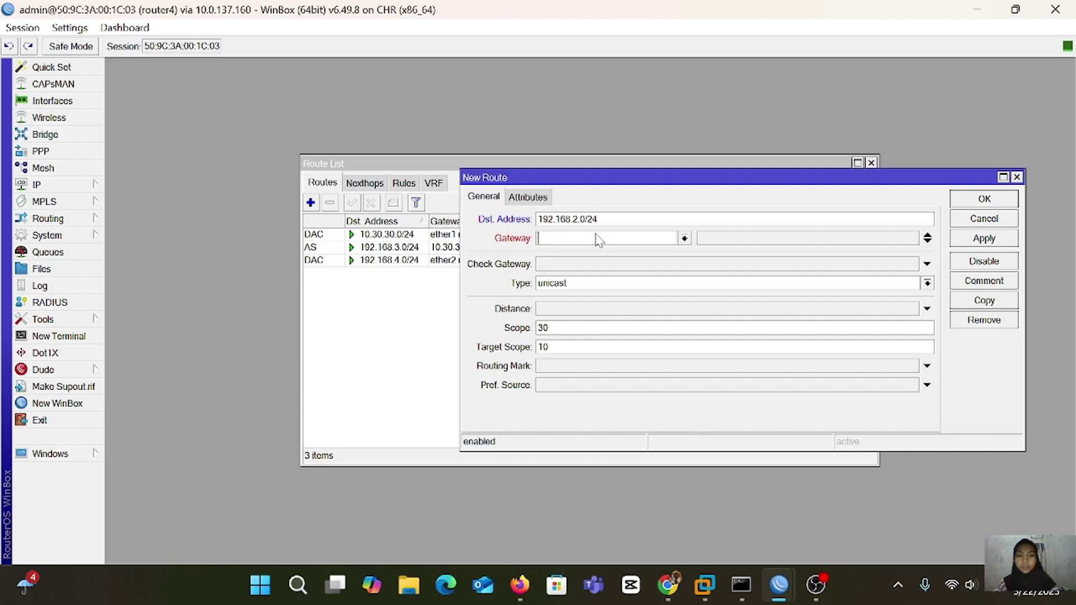
{"action": "type", "text": "10.30.30"}
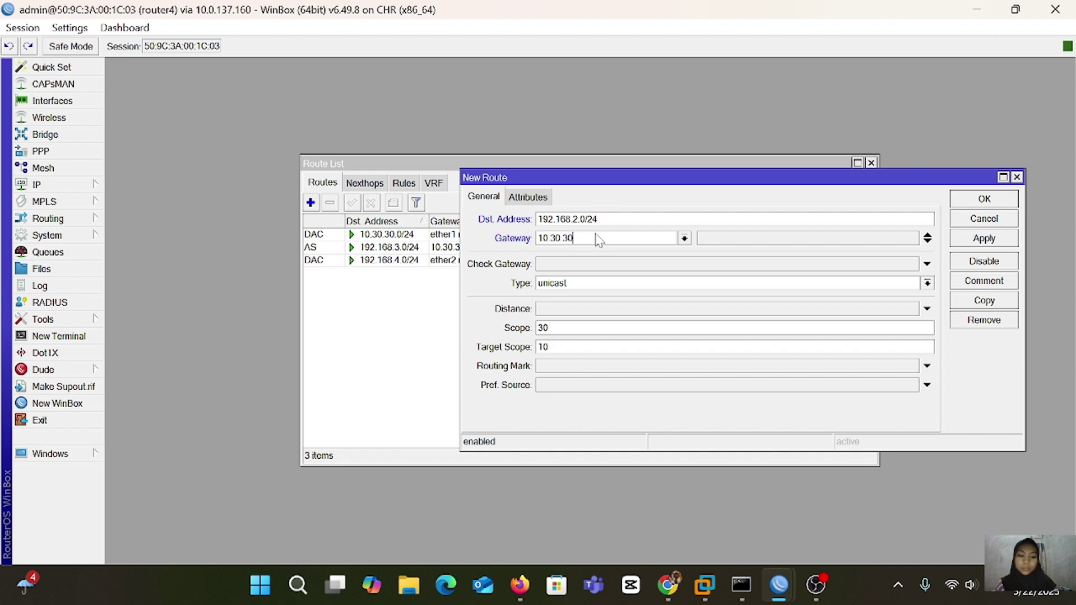
{"action": "type", "text": ".1"}
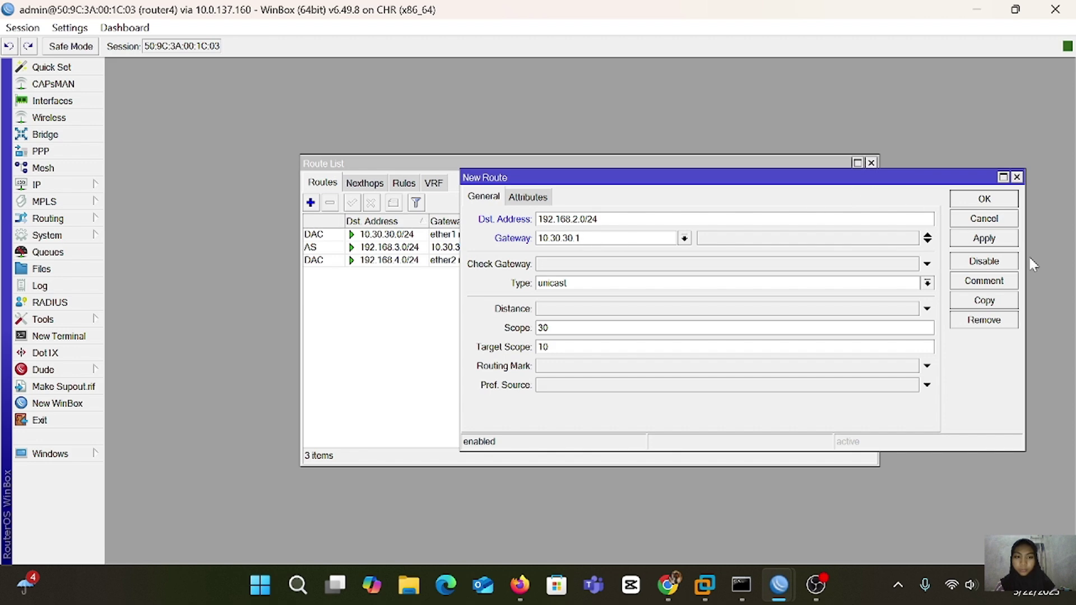
{"action": "left_click", "coordinate": [994, 239]}
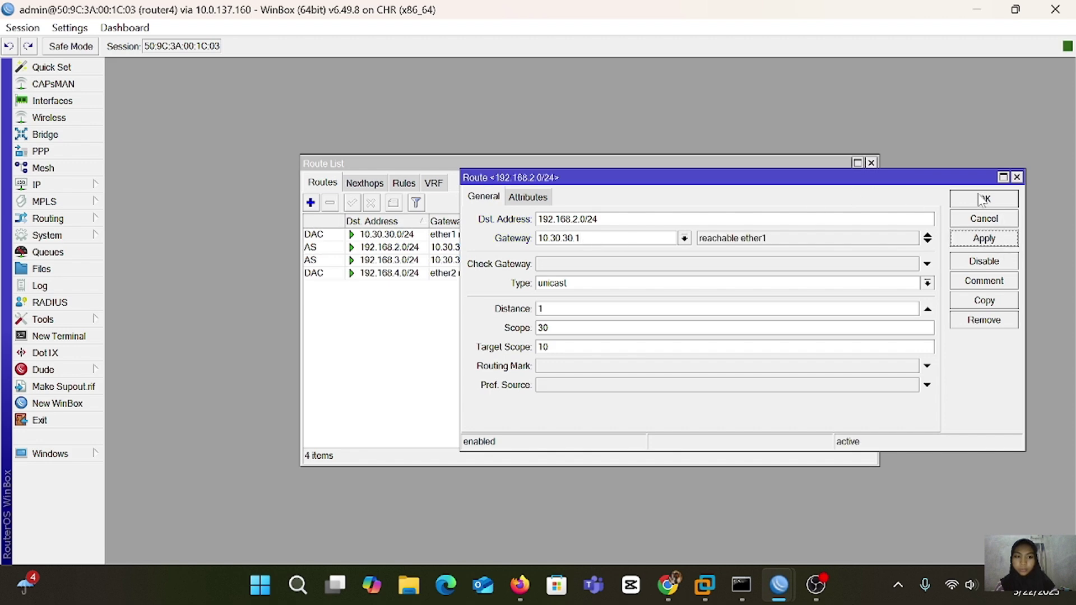
{"action": "left_click", "coordinate": [982, 199]}
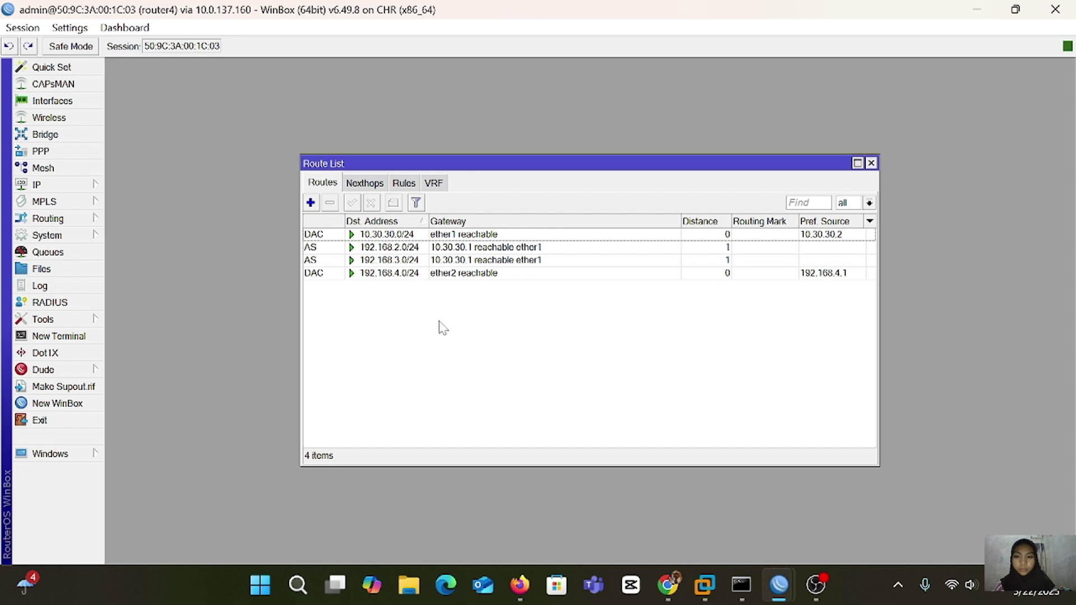
Add a static route on router4 to 192.168.1.0/24 through gateway 10.30.30.1
{"action": "left_click", "coordinate": [310, 203]}
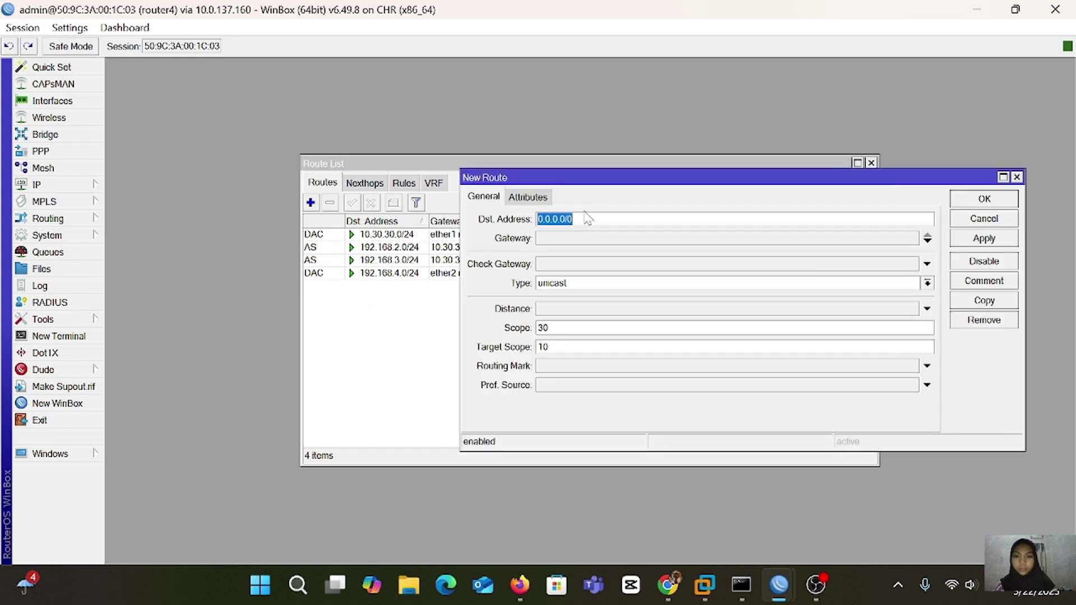
{"action": "key", "text": "BackSpace"}
{"action": "type", "text": "192"}
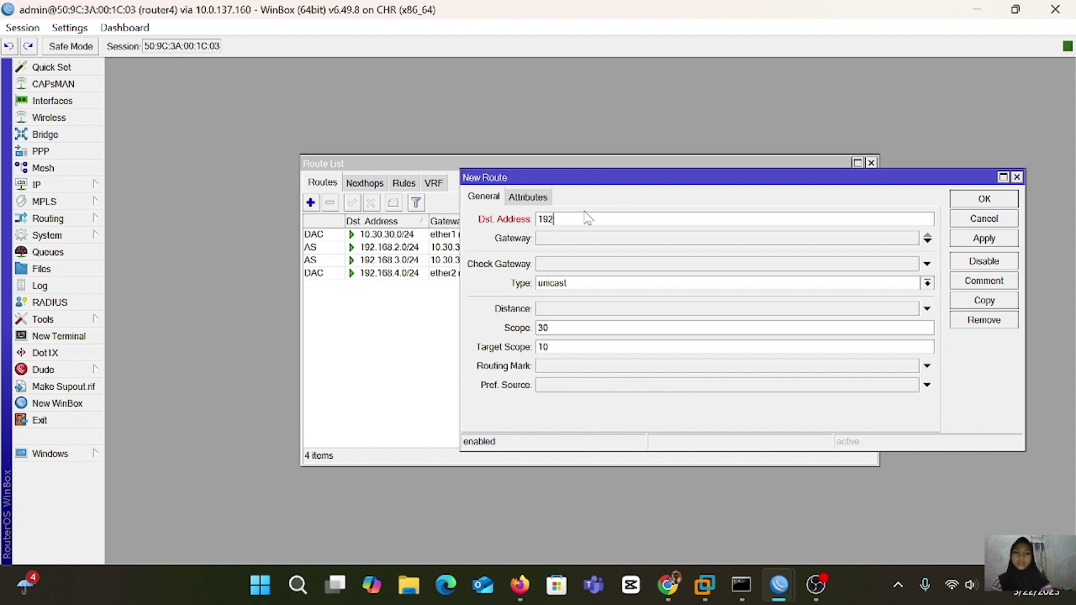
{"action": "type", "text": ".168"}
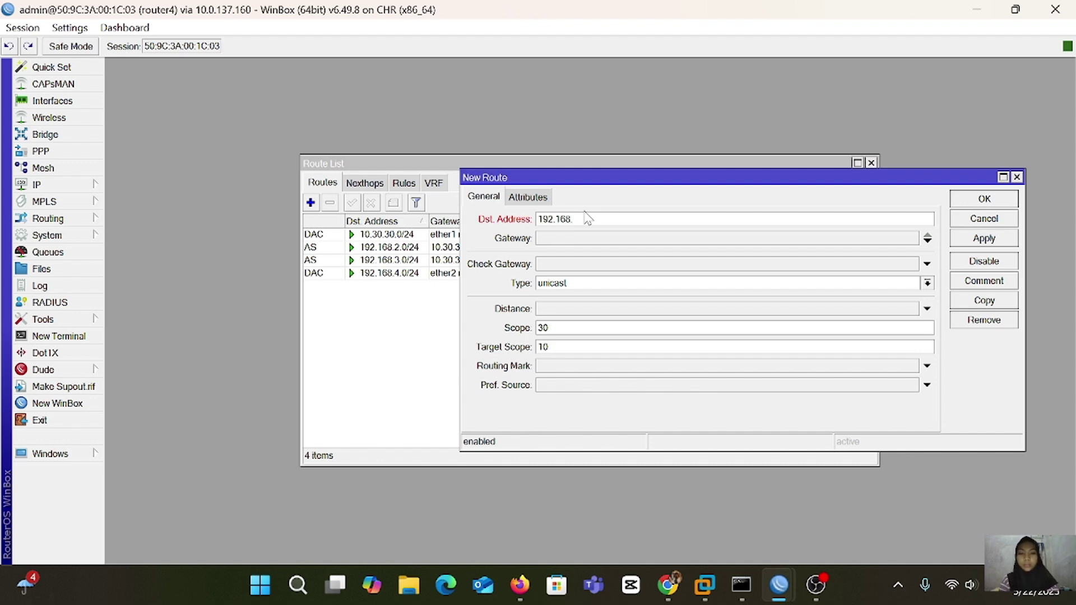
{"action": "type", "text": ".1.0/24"}
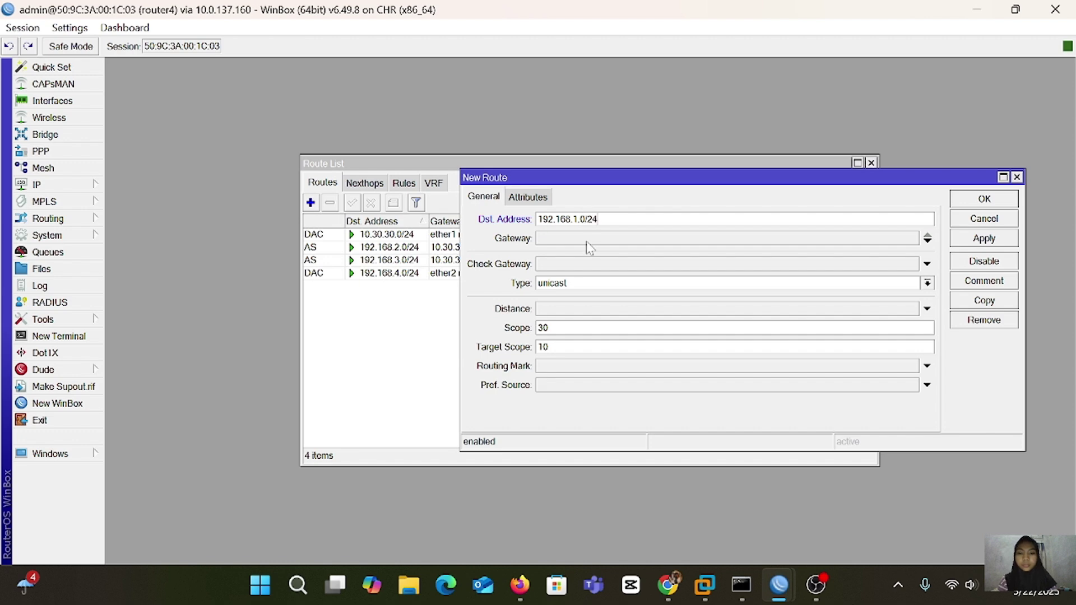
{"action": "left_click", "coordinate": [588, 238]}
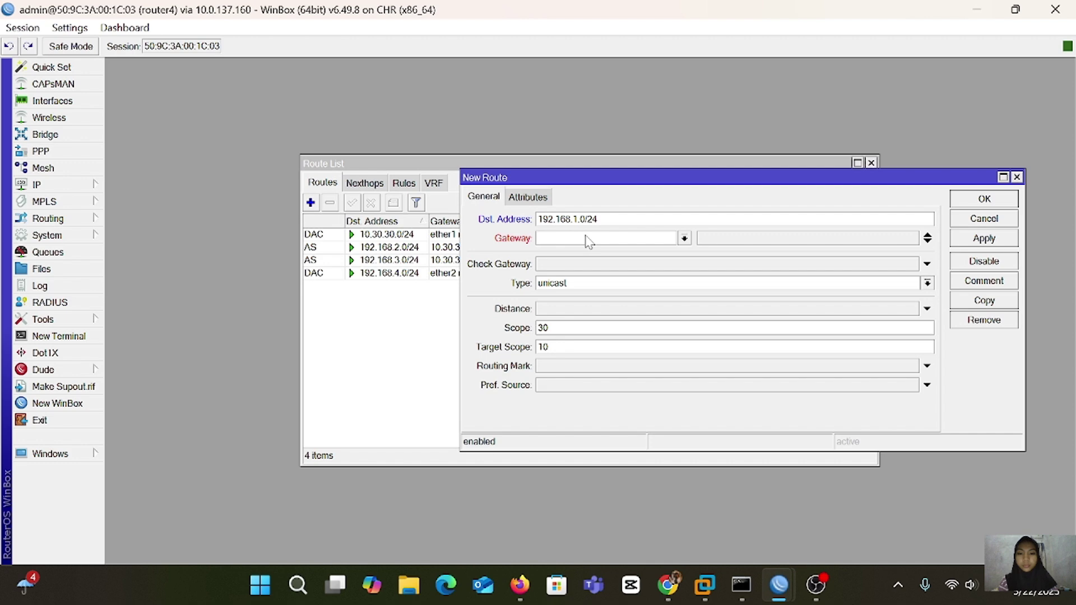
{"action": "type", "text": "10"}
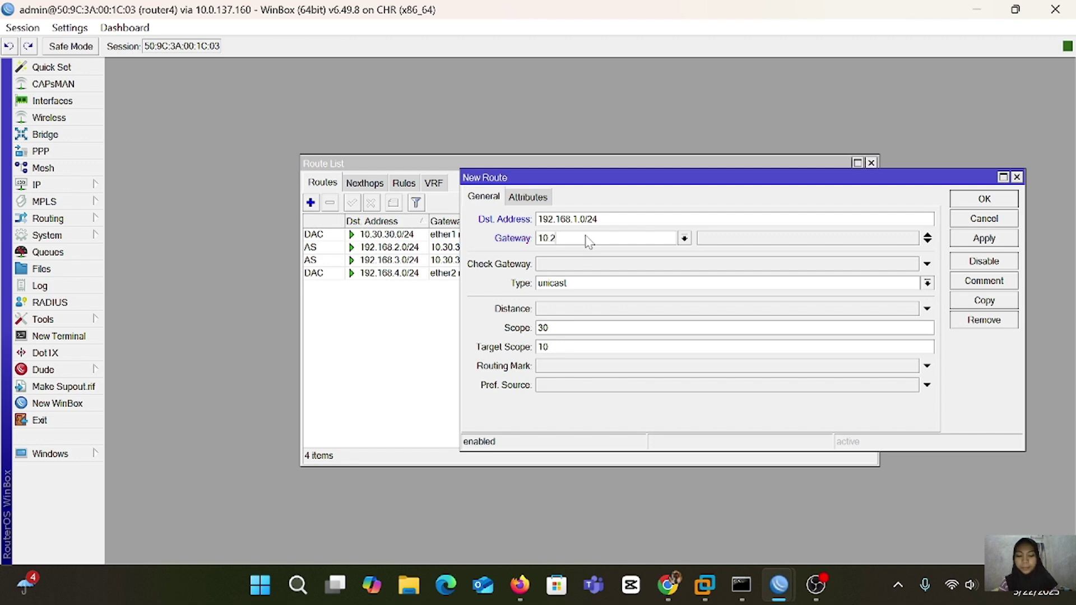
{"action": "type", "text": ".30.30.1"}
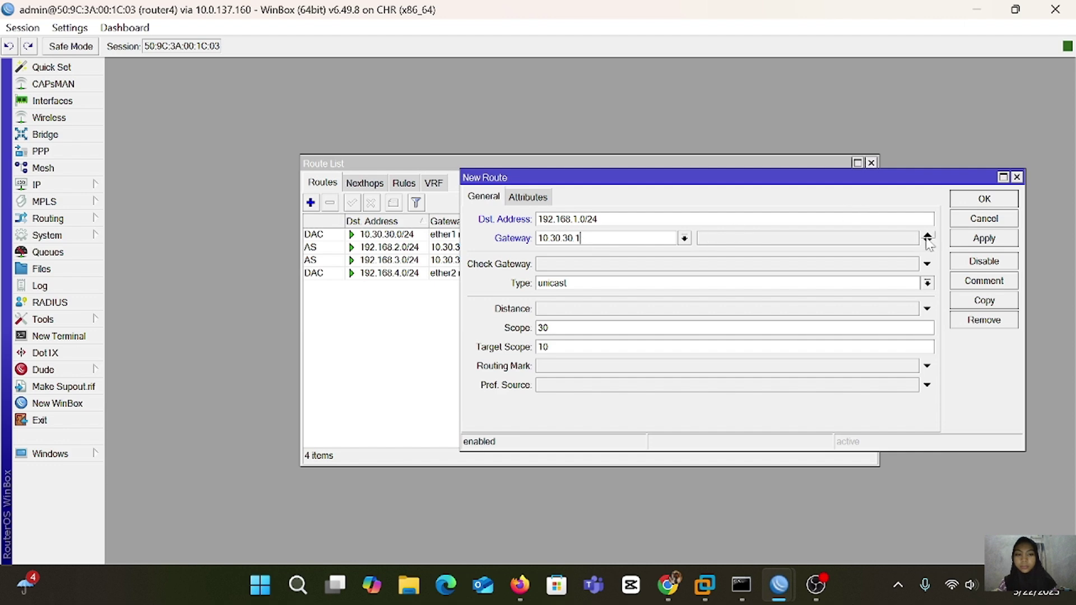
{"action": "left_click", "coordinate": [980, 238]}
{"action": "left_click", "coordinate": [978, 201]}
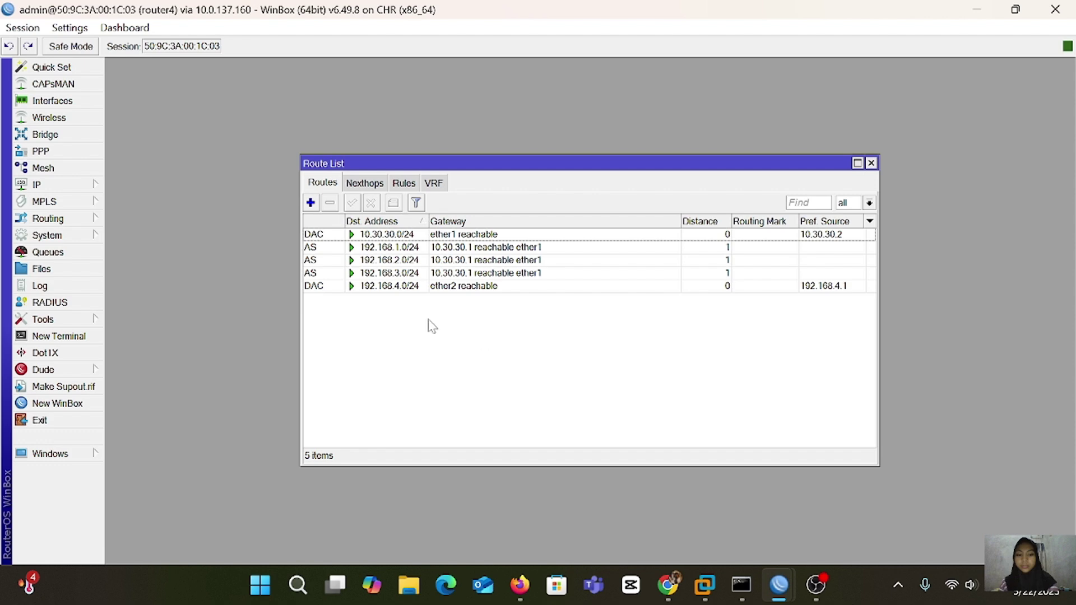
Add a static route on router4 to 10.10.10.0/24 through gateway 10.30.30.1
{"action": "left_click", "coordinate": [311, 203]}
{"action": "key", "text": "BackSpace"}
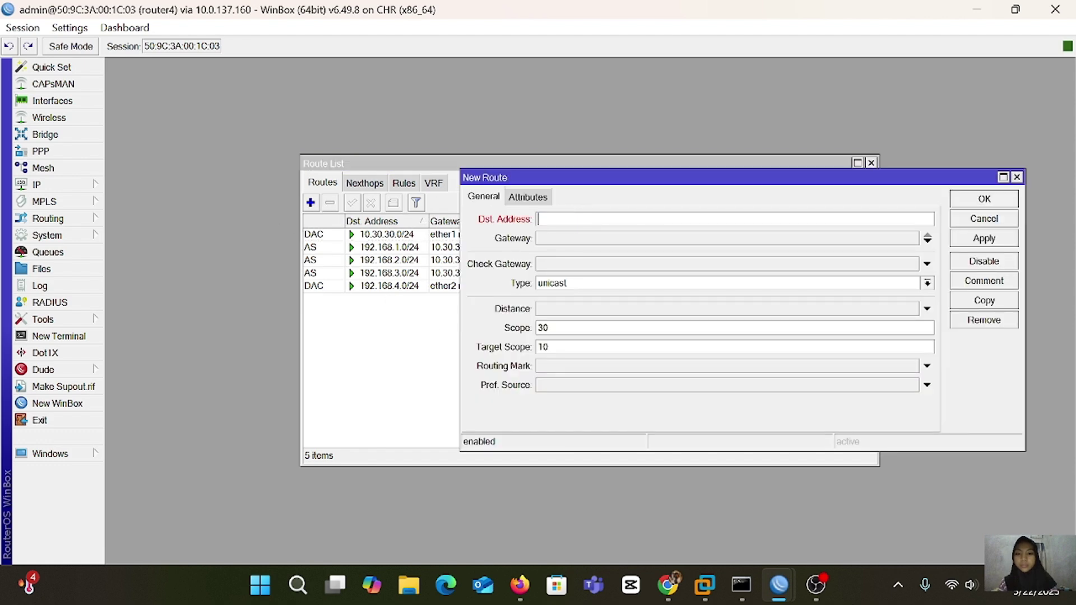
{"action": "type", "text": "10.10.10.0/24"}
{"action": "left_click", "coordinate": [606, 239]}
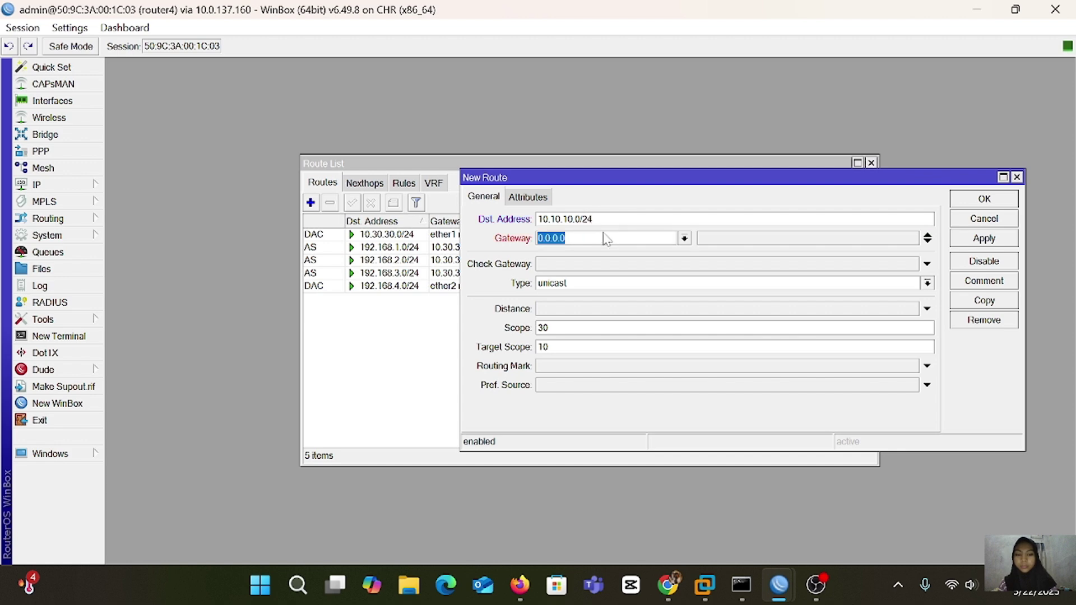
{"action": "type", "text": "10.30.3"}
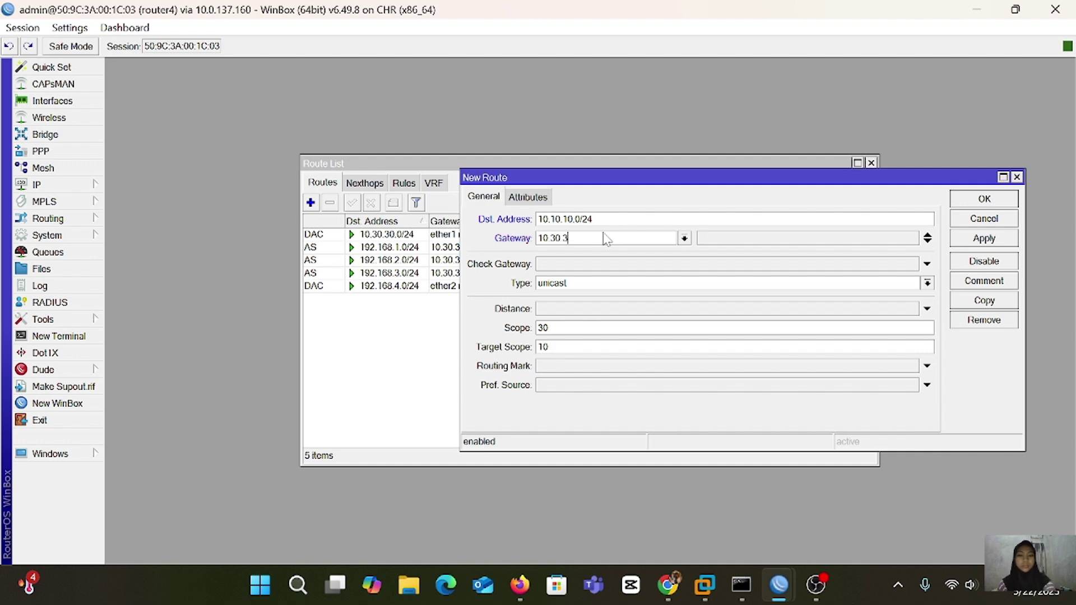
{"action": "type", "text": "0.1"}
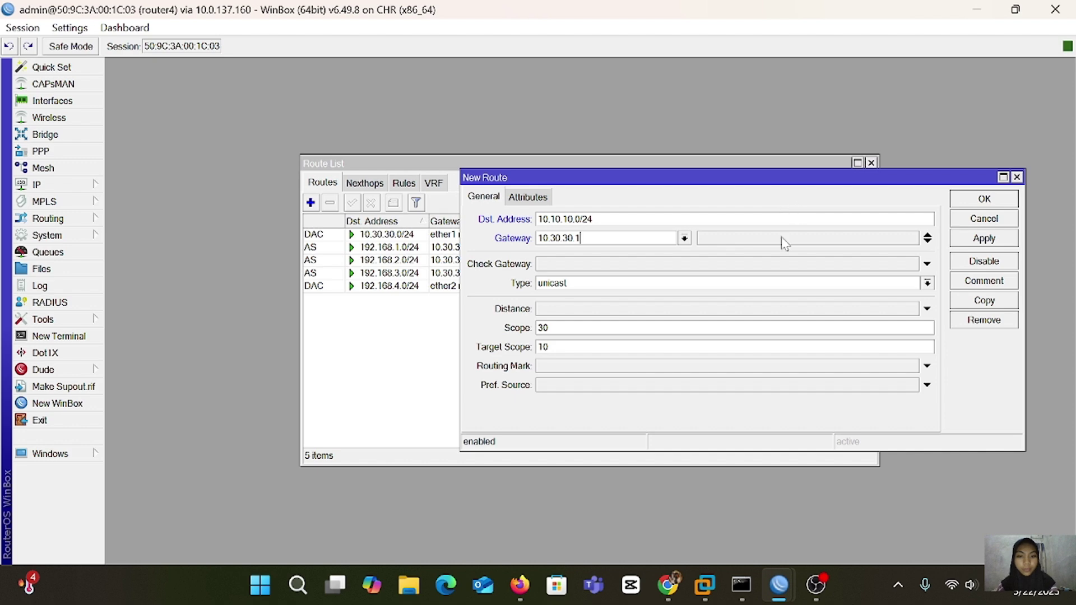
{"action": "left_click", "coordinate": [985, 238]}
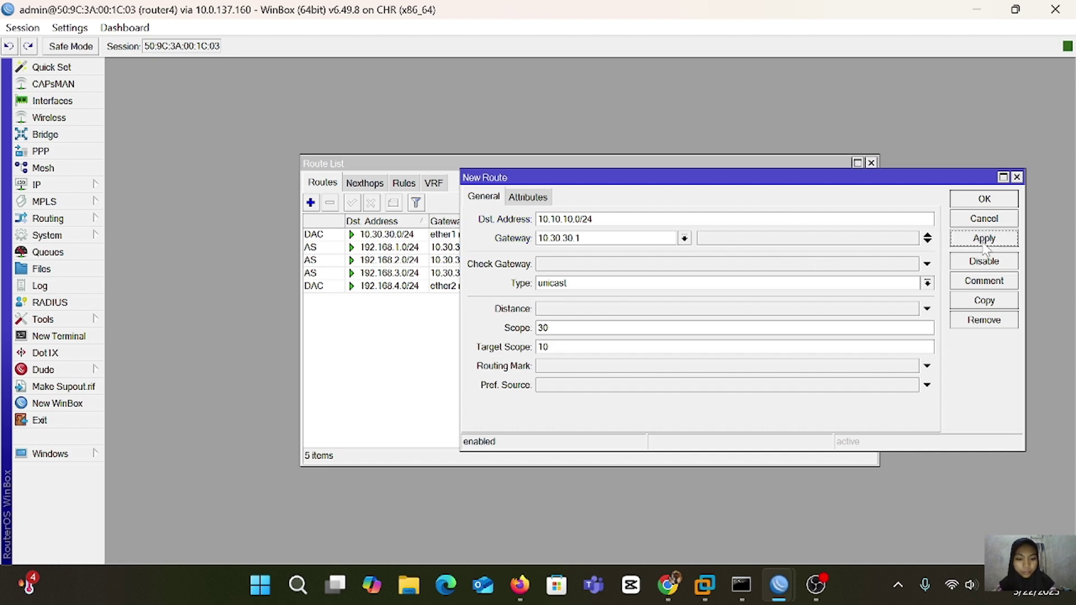
{"action": "left_click", "coordinate": [984, 199]}
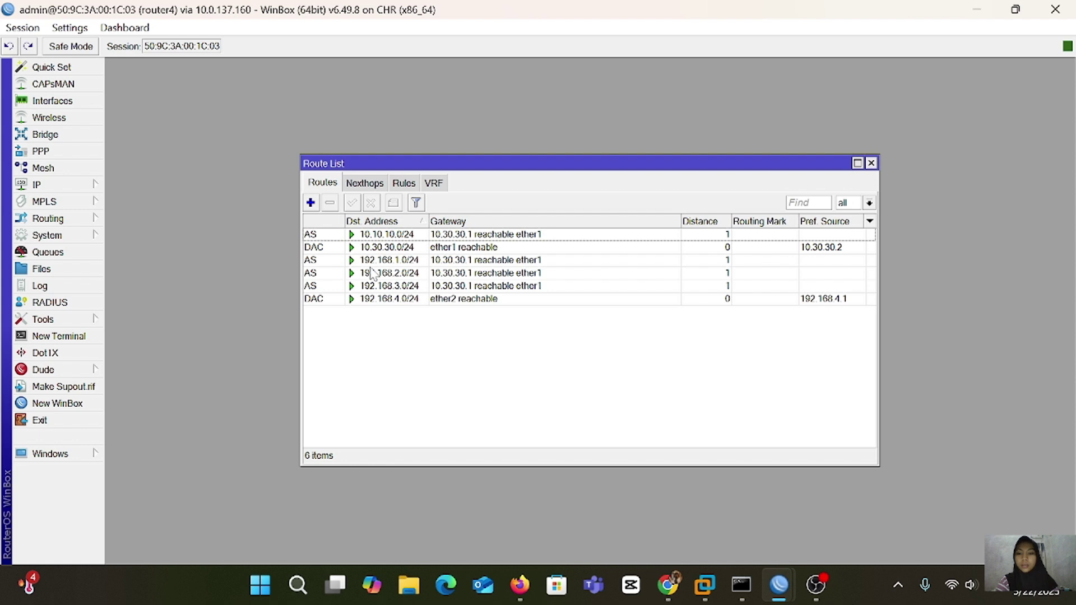
Add a static route on router4 to 10.20.20.0/24 through gateway 10.30.30.1
{"action": "mouse_move", "coordinate": [371, 273]}
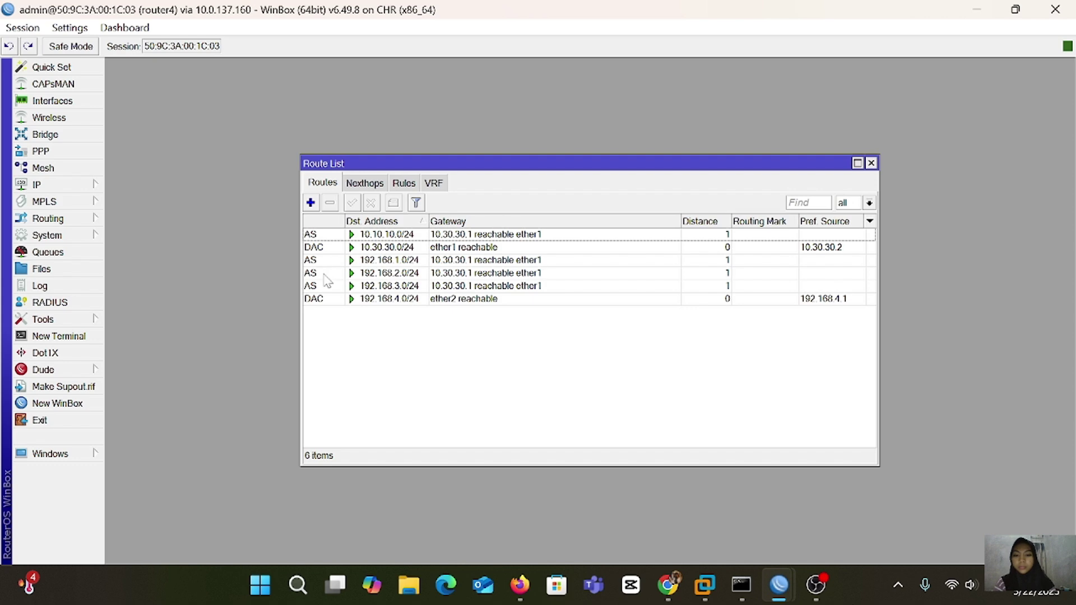
{"action": "left_click", "coordinate": [311, 206]}
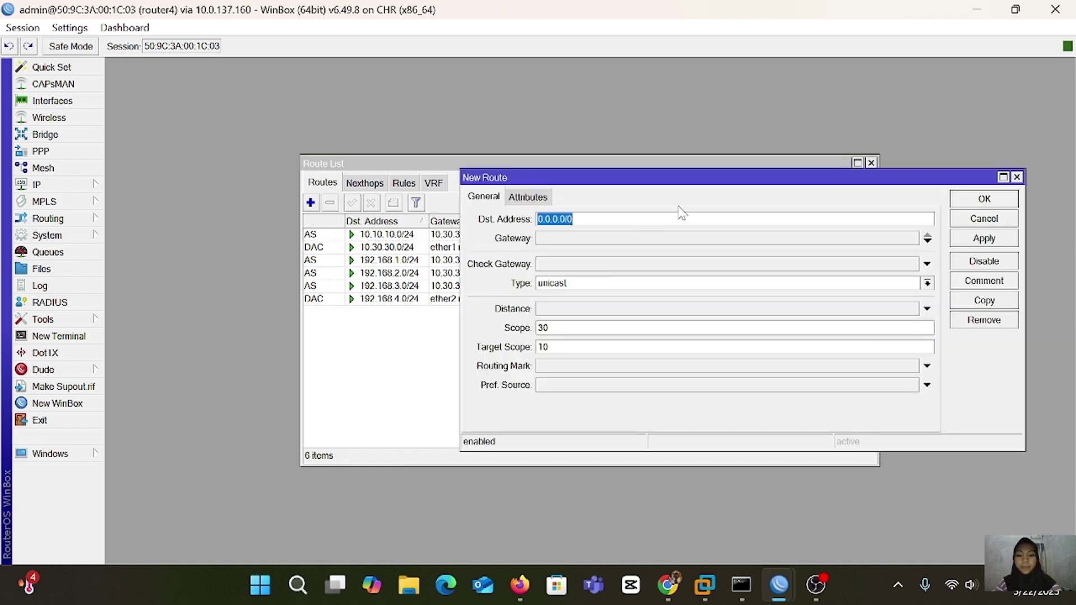
{"action": "key", "text": "BackSpace"}
{"action": "type", "text": "10.10"}
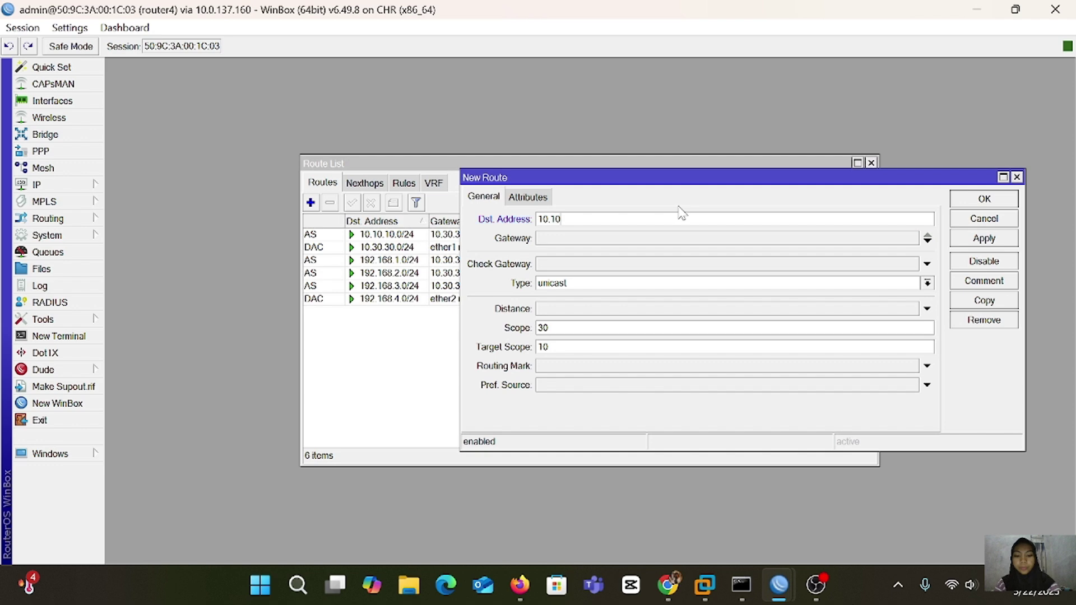
{"action": "key", "text": "BackSpace"}
{"action": "key", "text": "BackSpace"}
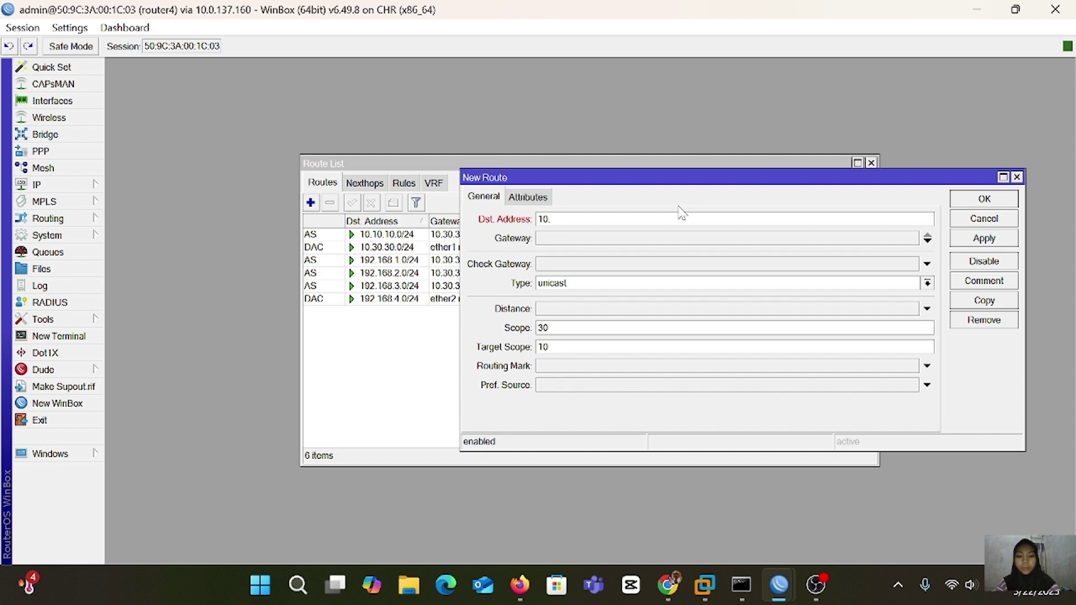
{"action": "type", "text": "20.20.0/24"}
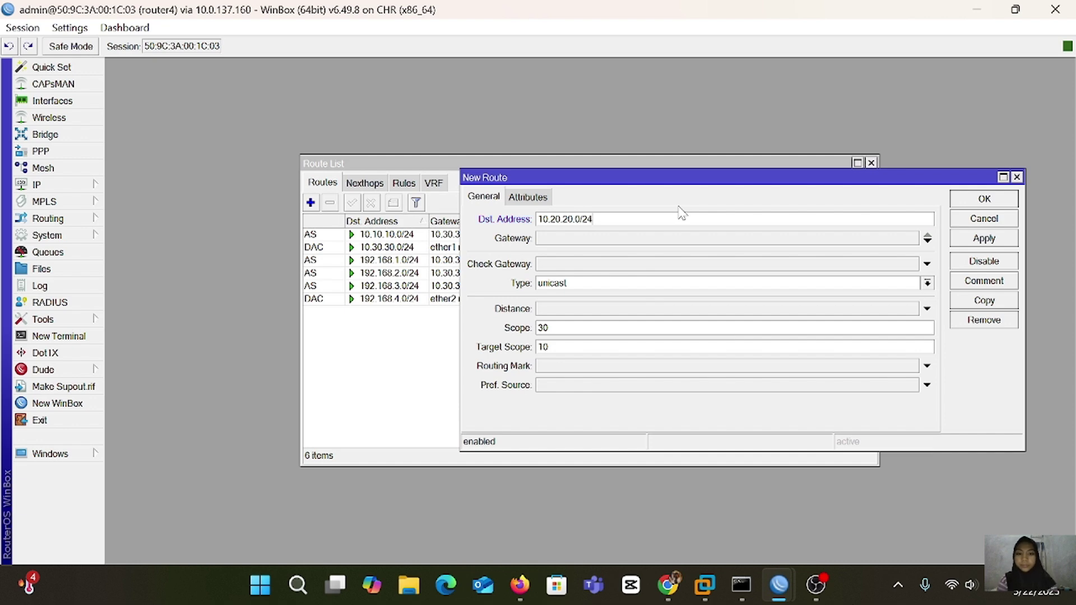
{"action": "left_click", "coordinate": [663, 240]}
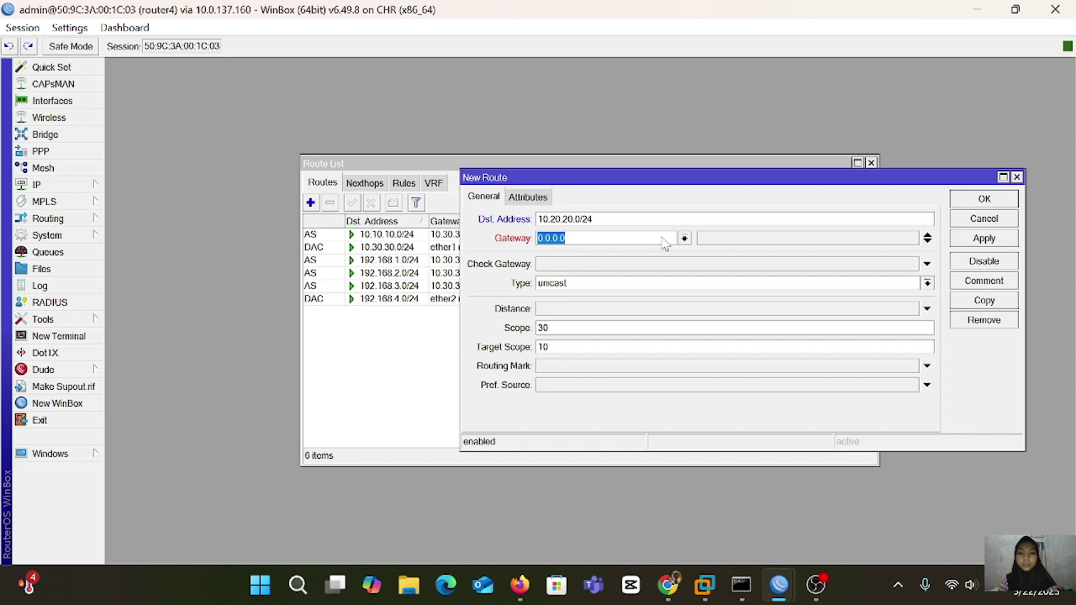
{"action": "key", "text": "BackSpace"}
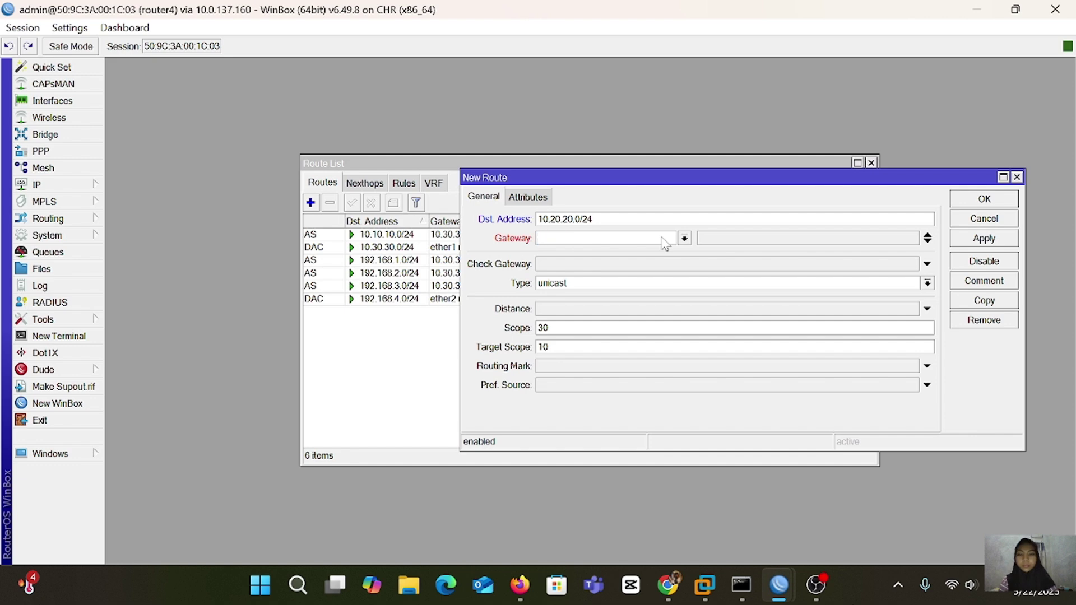
{"action": "type", "text": "10.30.30.1"}
{"action": "left_click", "coordinate": [1006, 239]}
{"action": "left_click", "coordinate": [984, 199]}
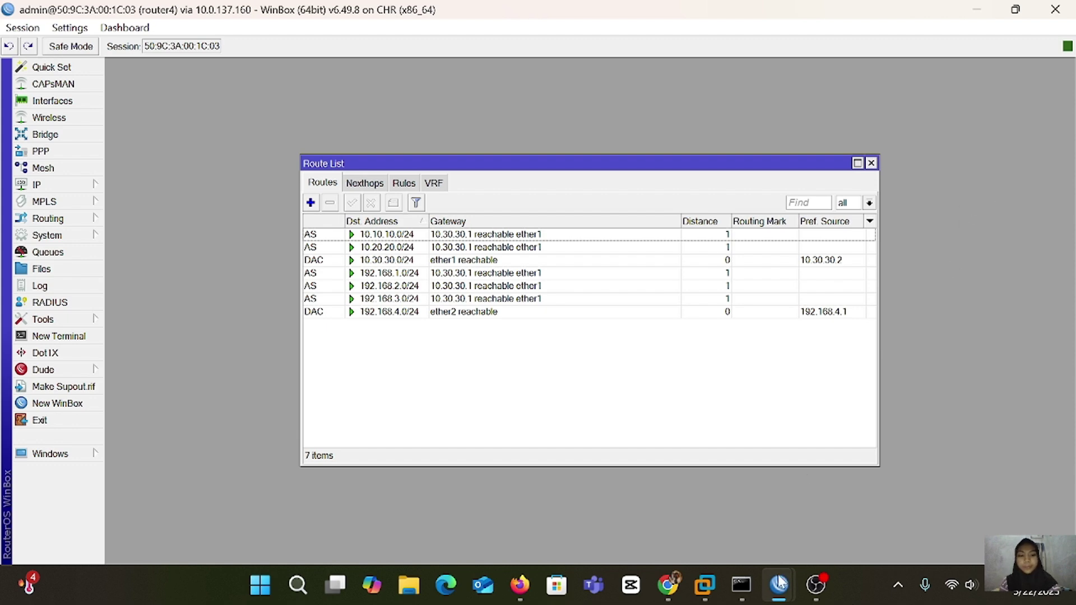
Switch to the router3 WinBox session
{"action": "mouse_move", "coordinate": [779, 584]}
{"action": "left_click", "coordinate": [769, 515]}
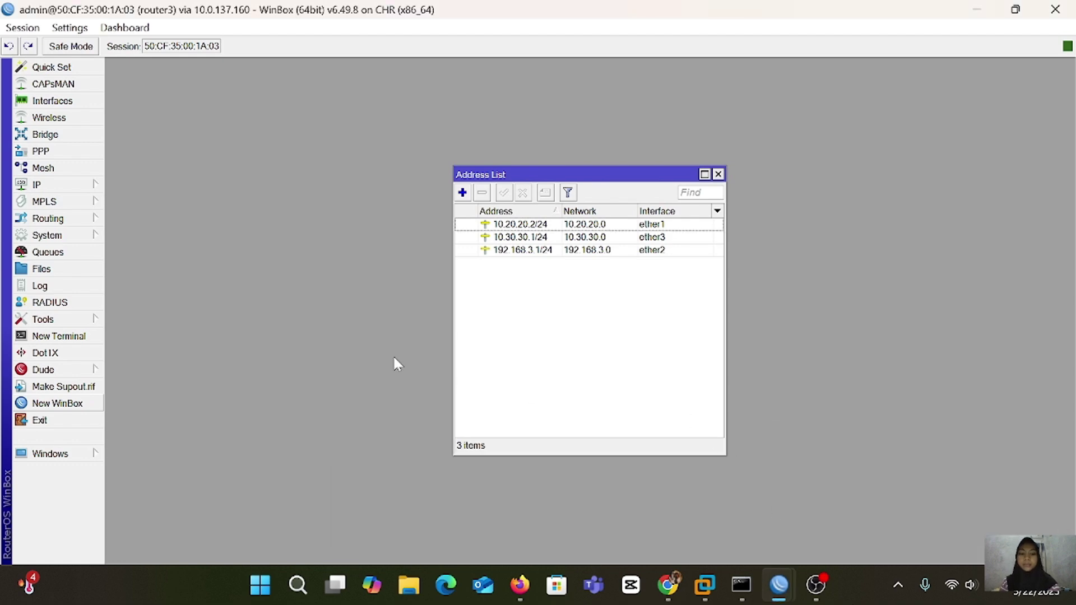
Add a static route on router3 to 192.168.4.0/24 through gateway 10.30.30.2
{"action": "left_click", "coordinate": [44, 186]}
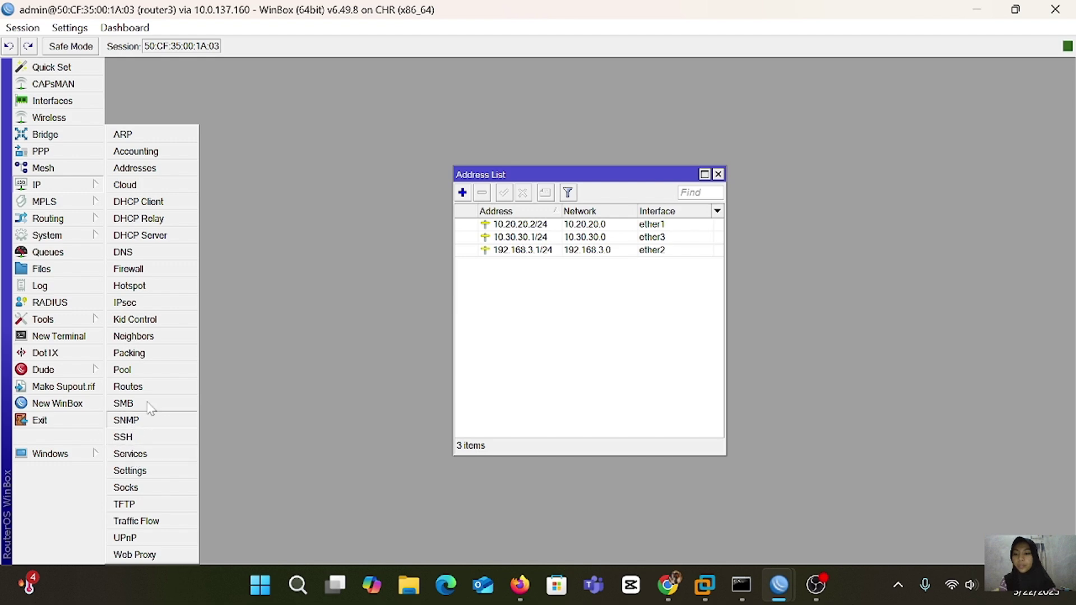
{"action": "left_click", "coordinate": [148, 384]}
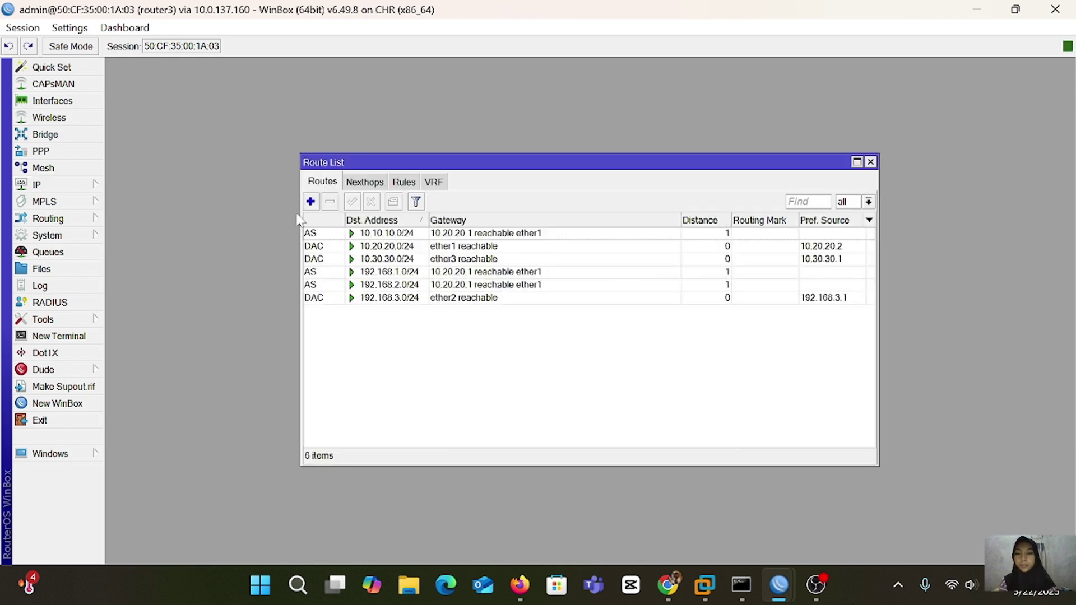
{"action": "left_click", "coordinate": [311, 202]}
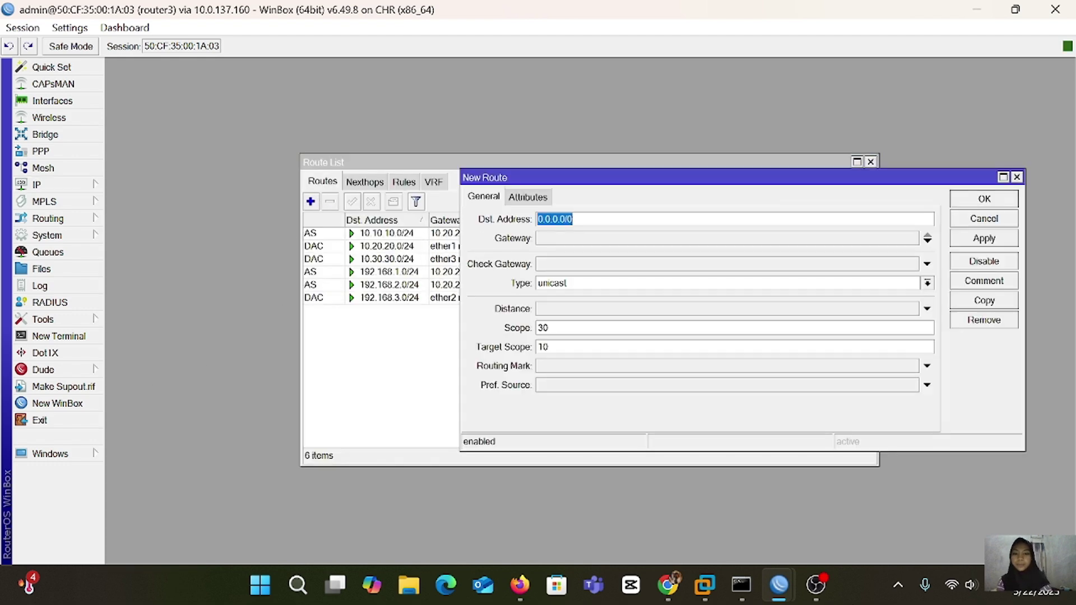
{"action": "key", "text": "BackSpace"}
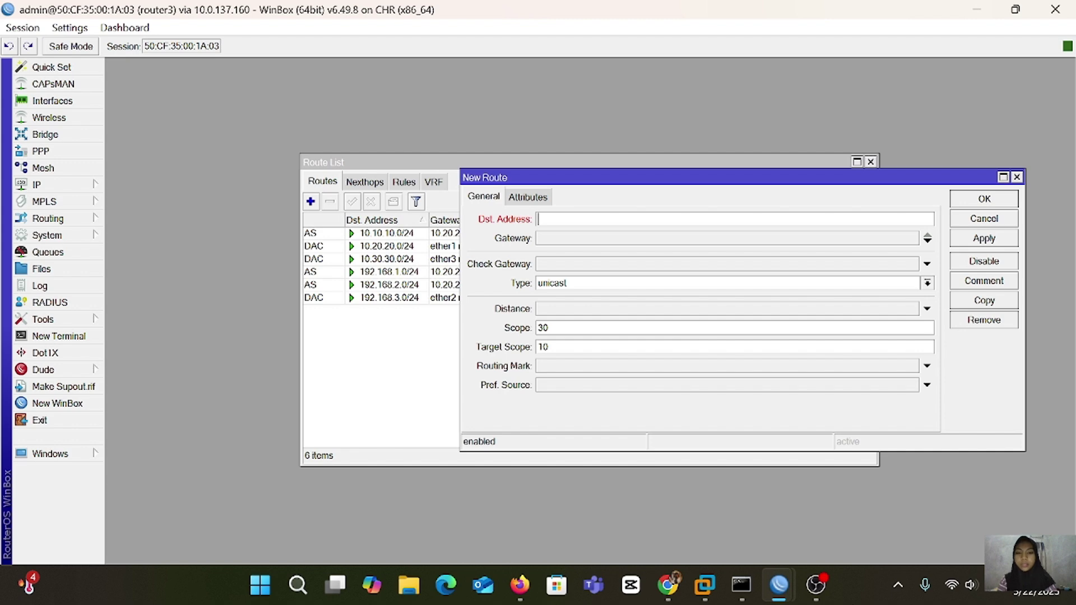
{"action": "type", "text": "192.1"}
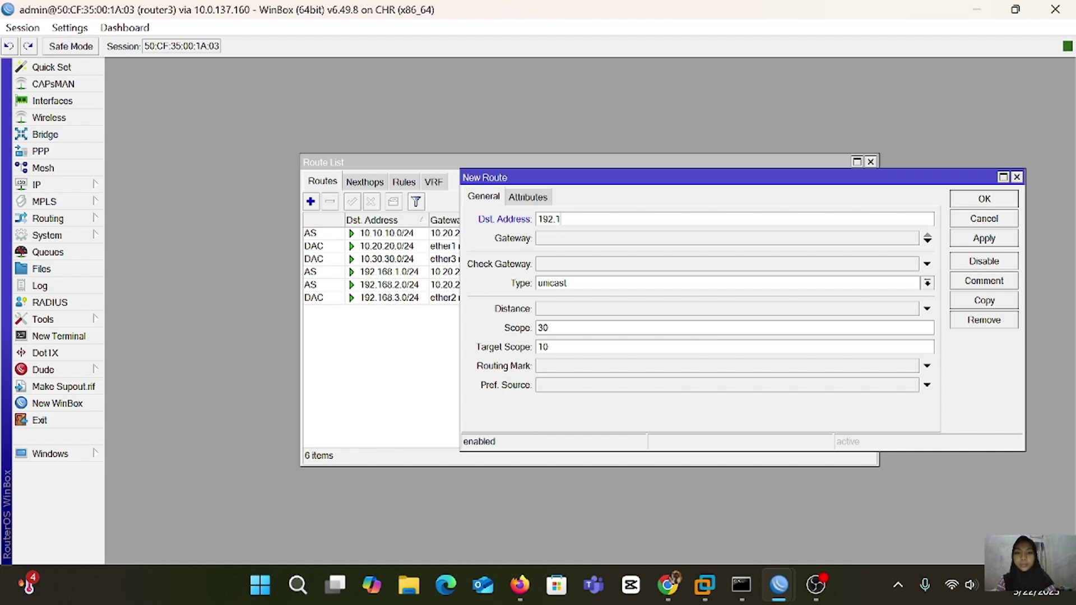
{"action": "type", "text": "68.4.0/24"}
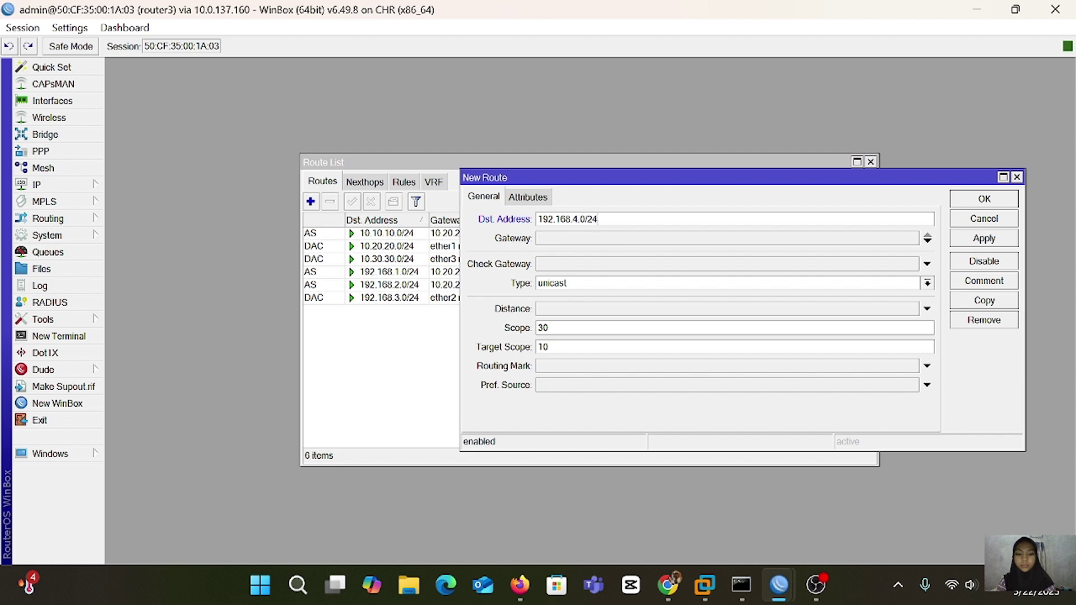
{"action": "left_click", "coordinate": [595, 238]}
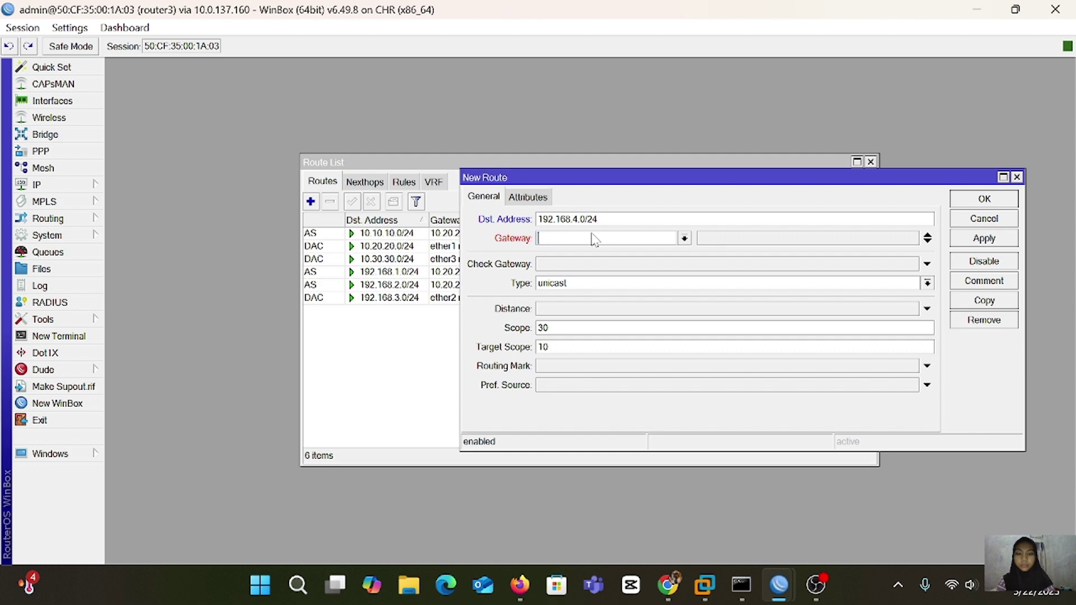
{"action": "type", "text": "10.30.30.2"}
{"action": "left_click", "coordinate": [977, 238]}
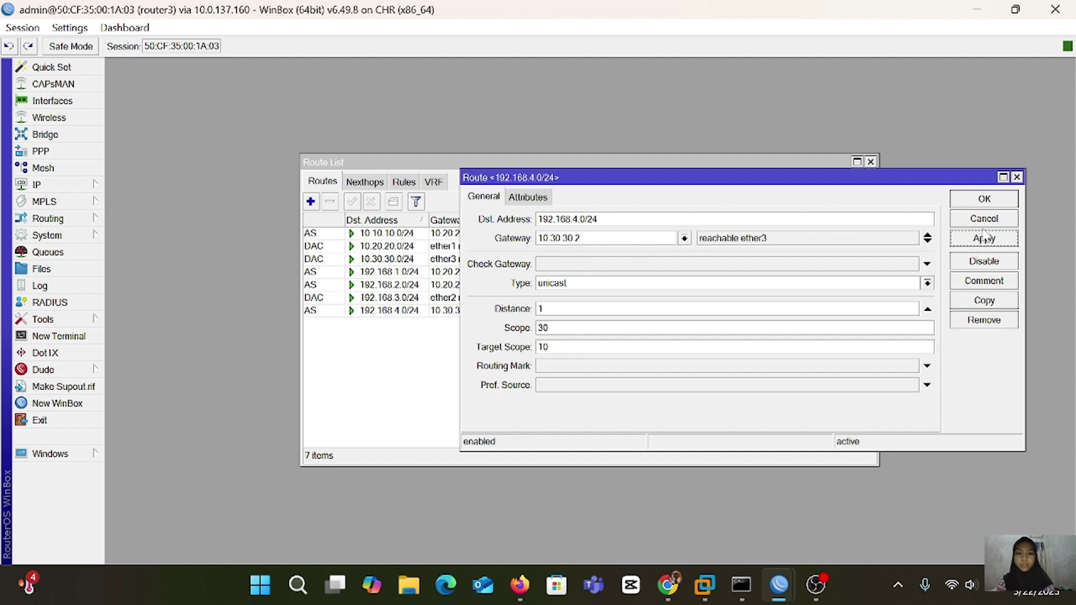
{"action": "left_click", "coordinate": [978, 200]}
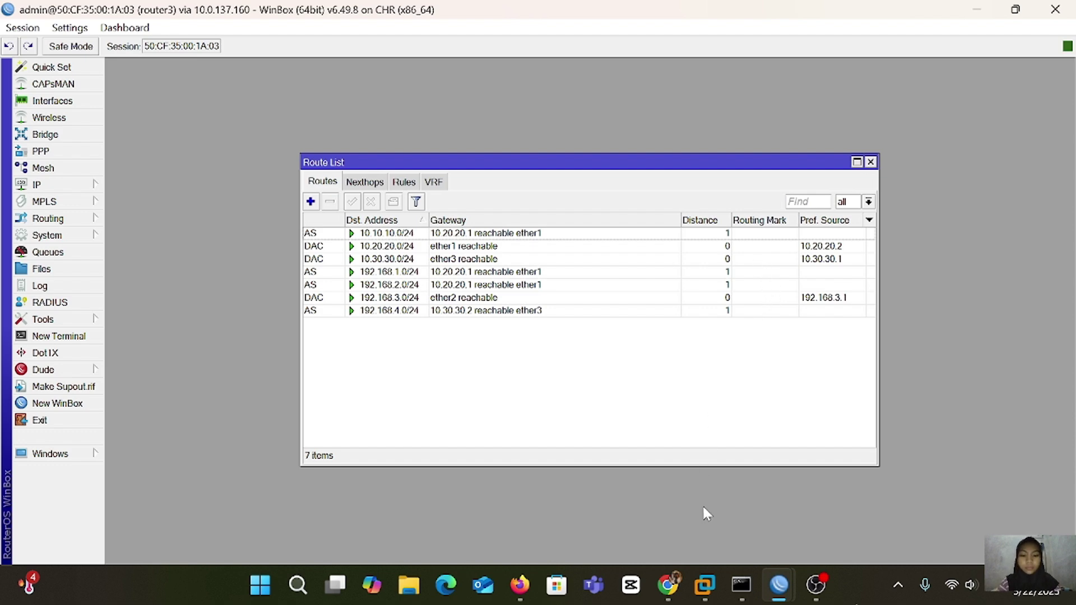
Switch to the router2 WinBox session and add a static route to 10.30.30.0/24 through gateway 10.20.20.2
{"action": "mouse_move", "coordinate": [776, 582]}
{"action": "left_click", "coordinate": [656, 479]}
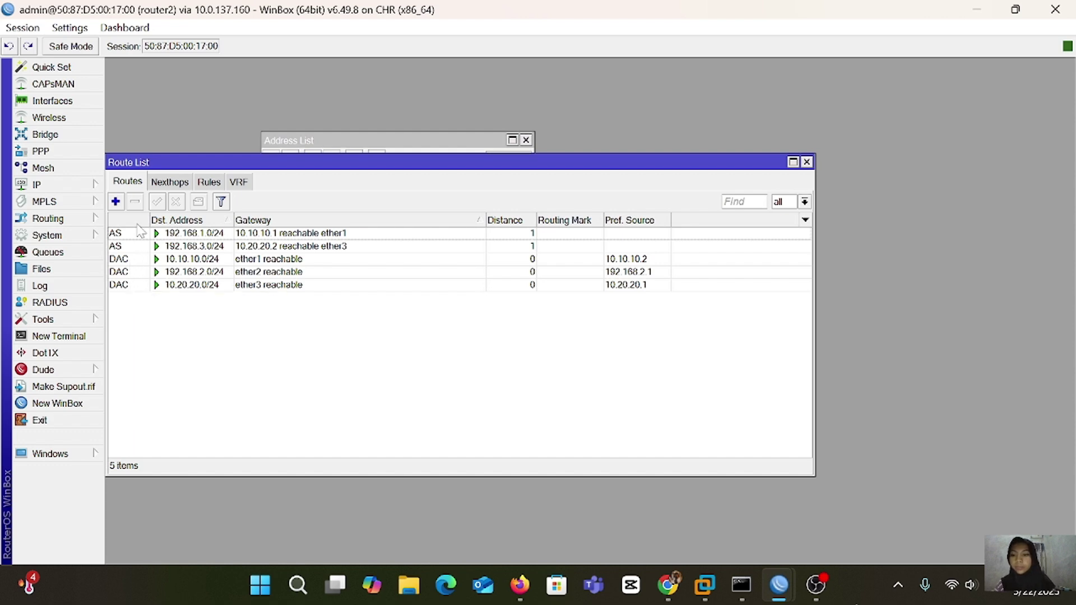
{"action": "left_click", "coordinate": [115, 201]}
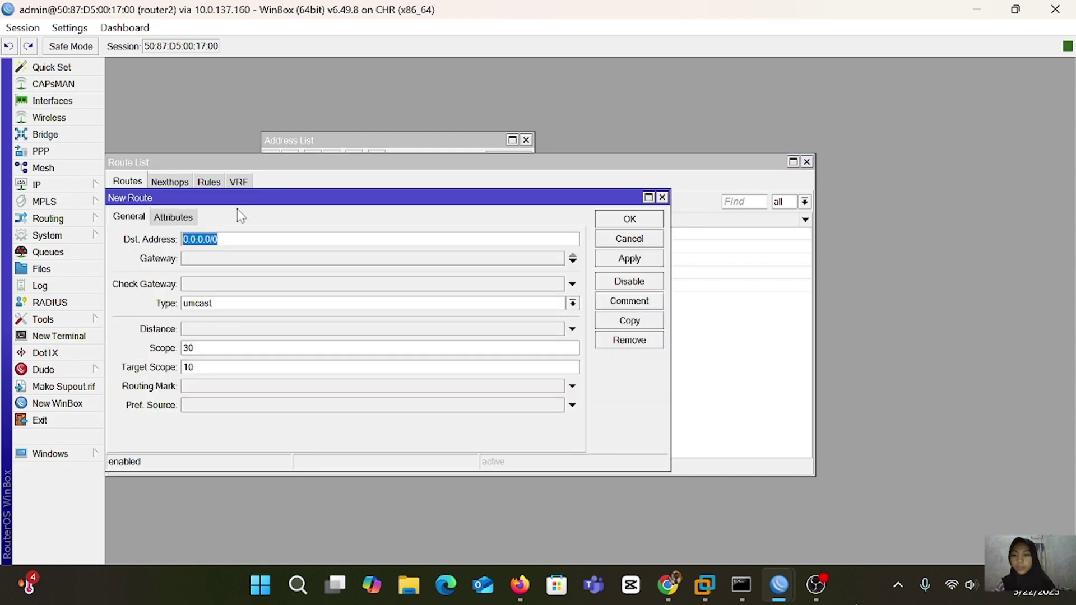
{"action": "key", "text": "BackSpace"}
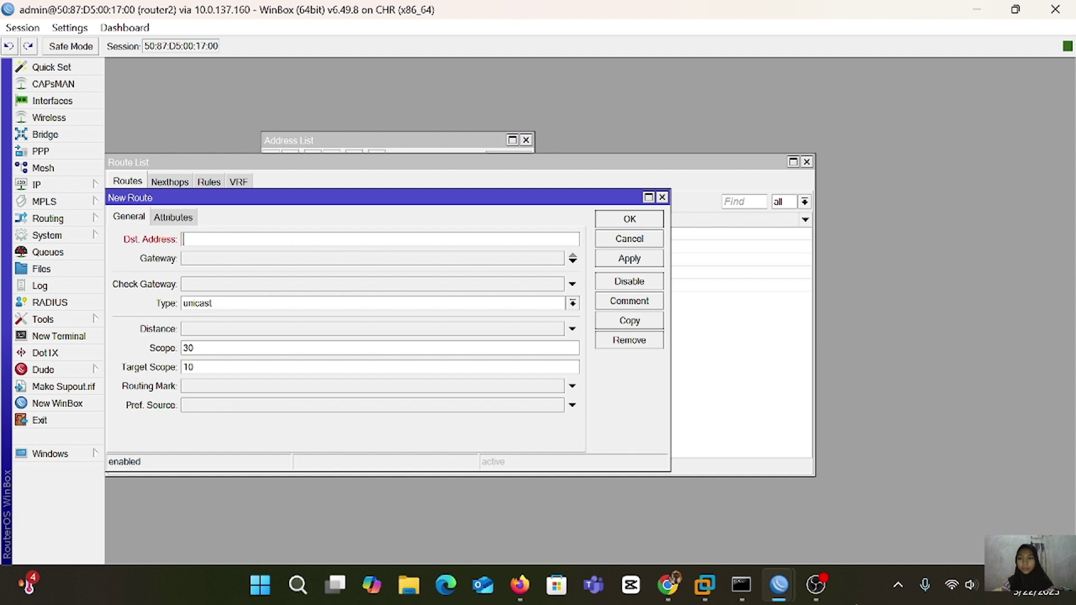
{"action": "type", "text": "10."}
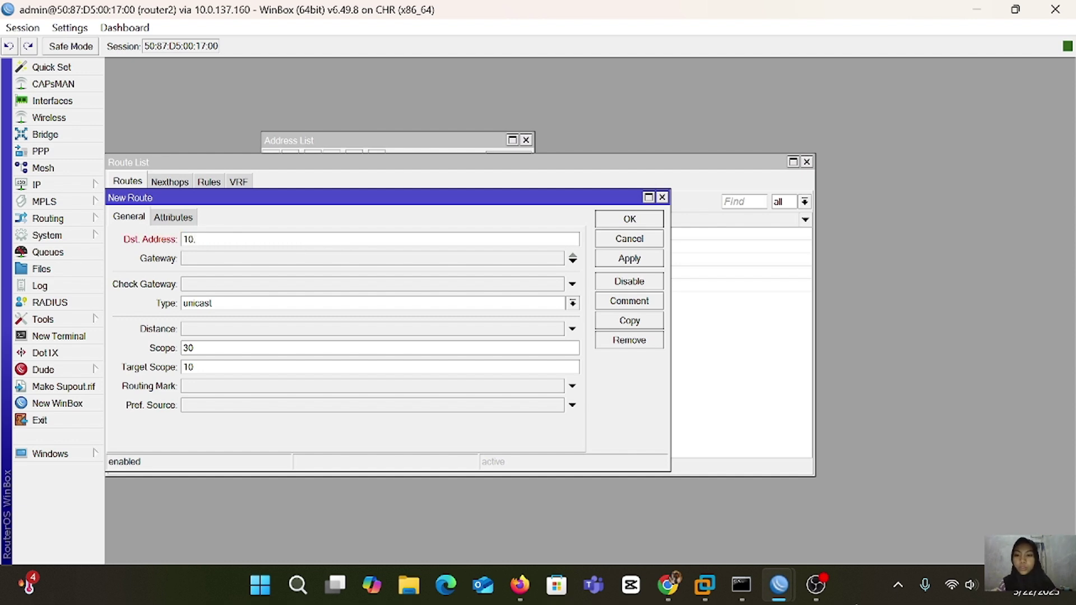
{"action": "type", "text": "30.30"}
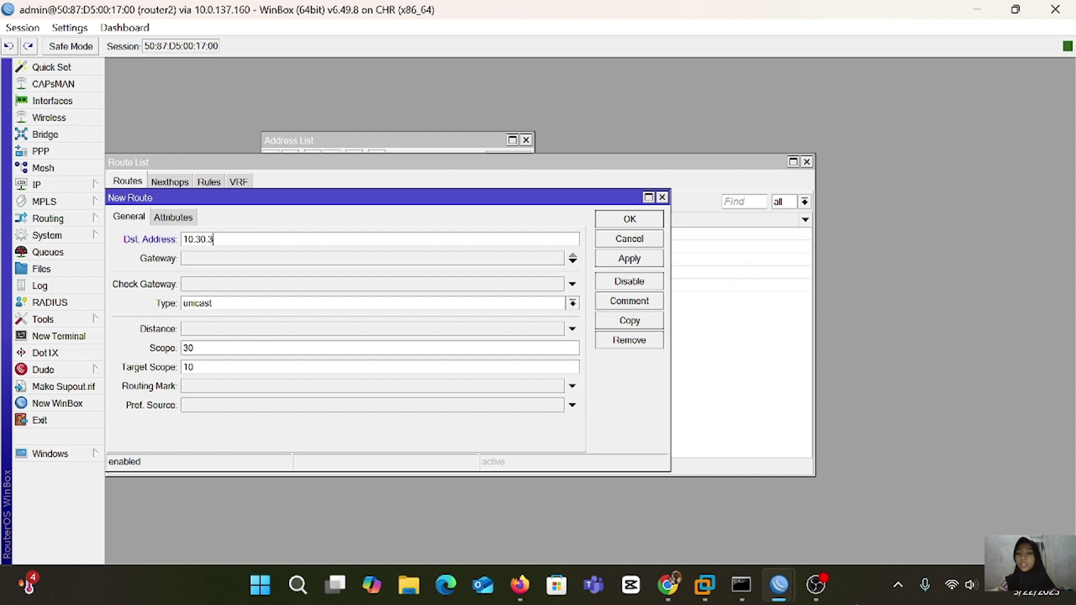
{"action": "type", "text": ".0"}
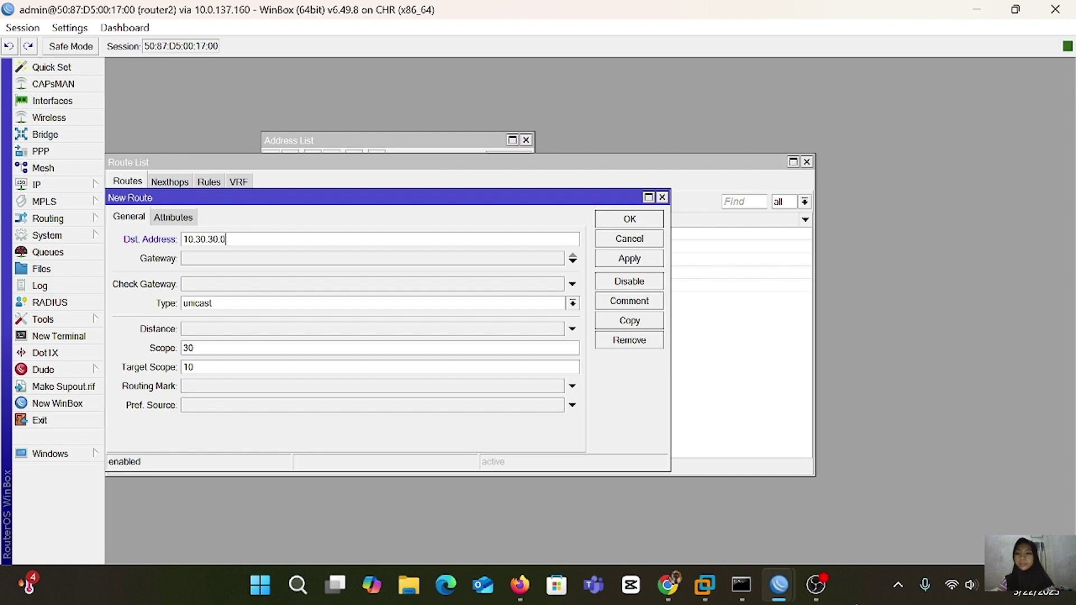
{"action": "type", "text": "/24"}
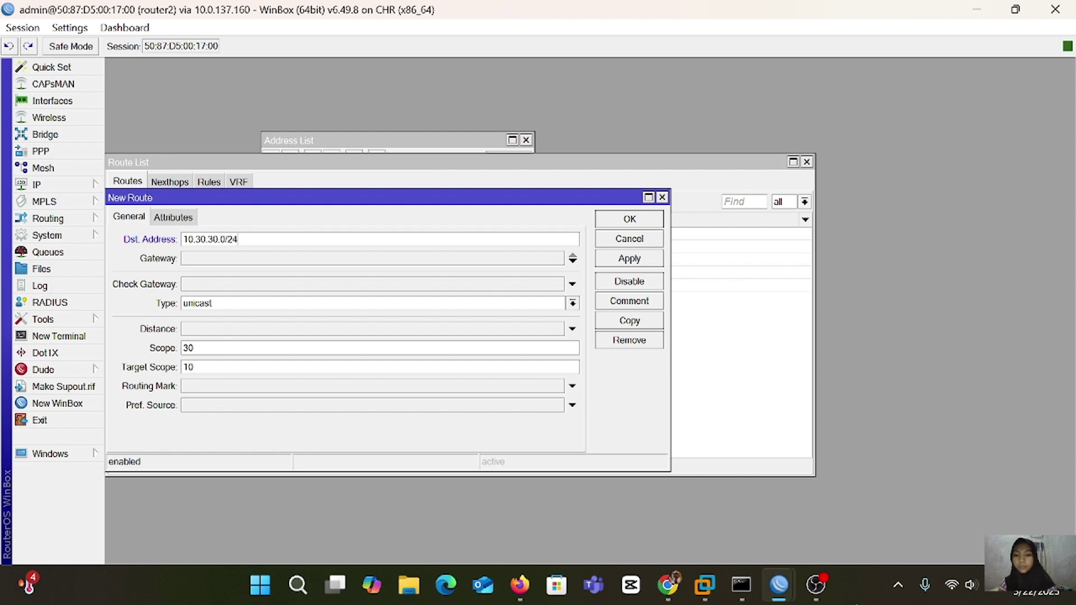
{"action": "left_click", "coordinate": [257, 266]}
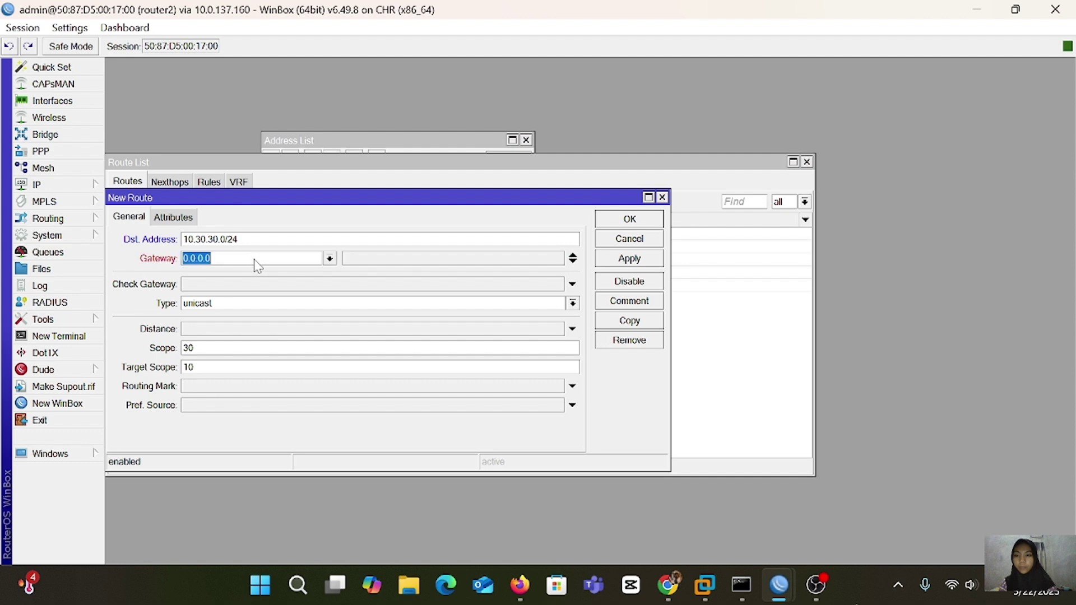
{"action": "key", "text": "BackSpace"}
{"action": "type", "text": "10"}
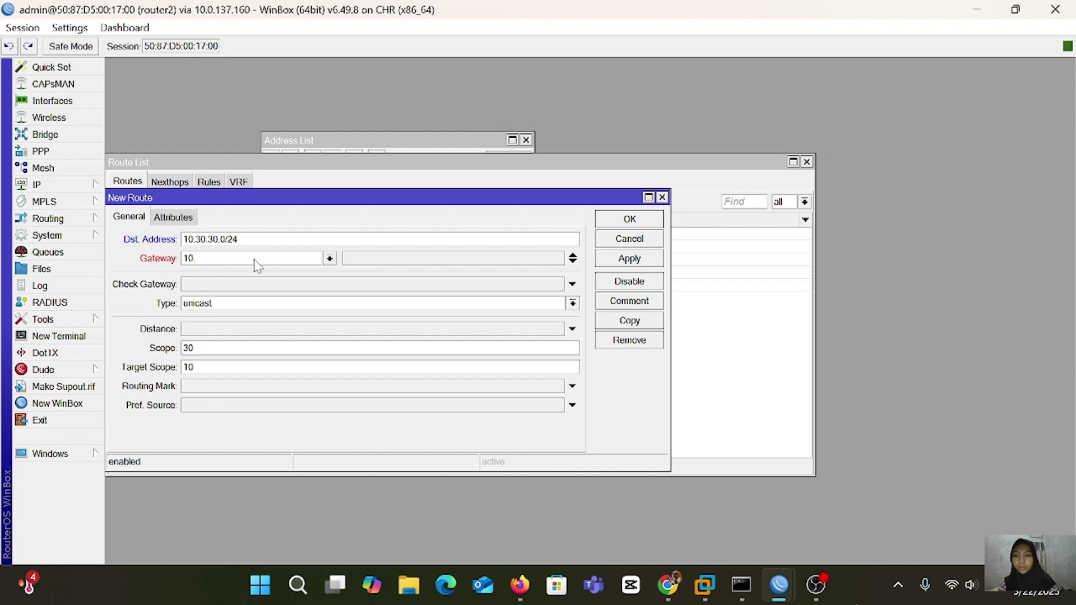
{"action": "type", "text": ".20.20.2"}
{"action": "left_click", "coordinate": [627, 259]}
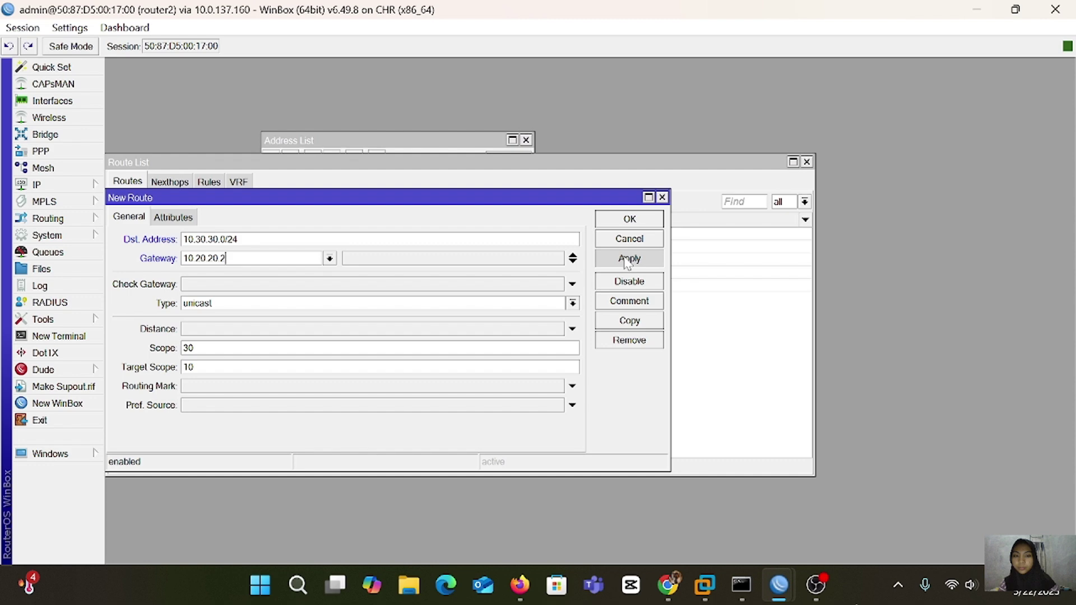
{"action": "left_click", "coordinate": [629, 220]}
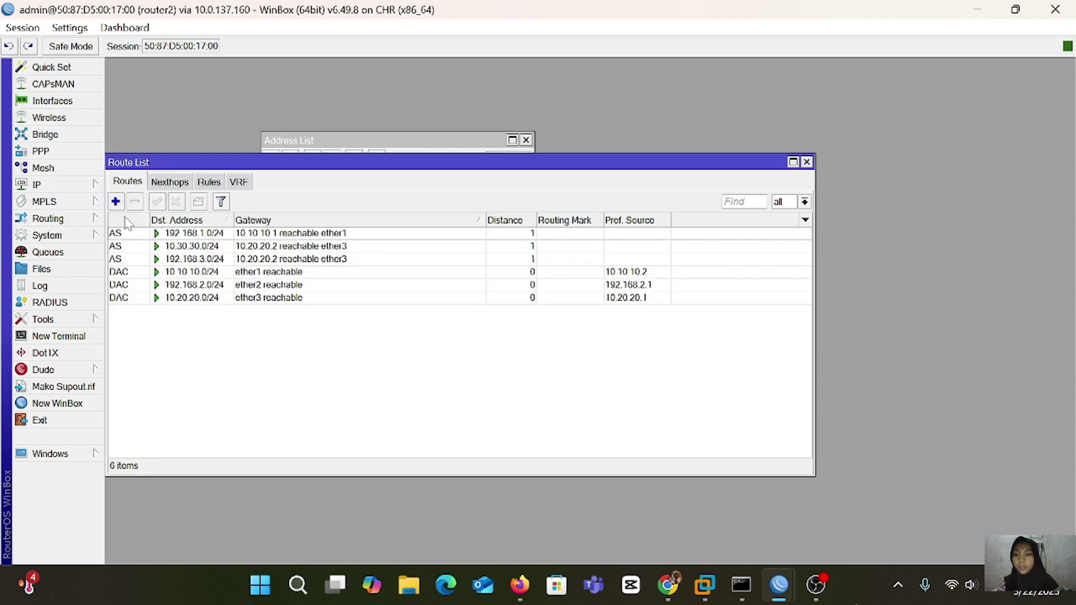
Add a static route on router2 to 192.168.4.0/24 through gateway 10.20.20.2
{"action": "left_click", "coordinate": [116, 201]}
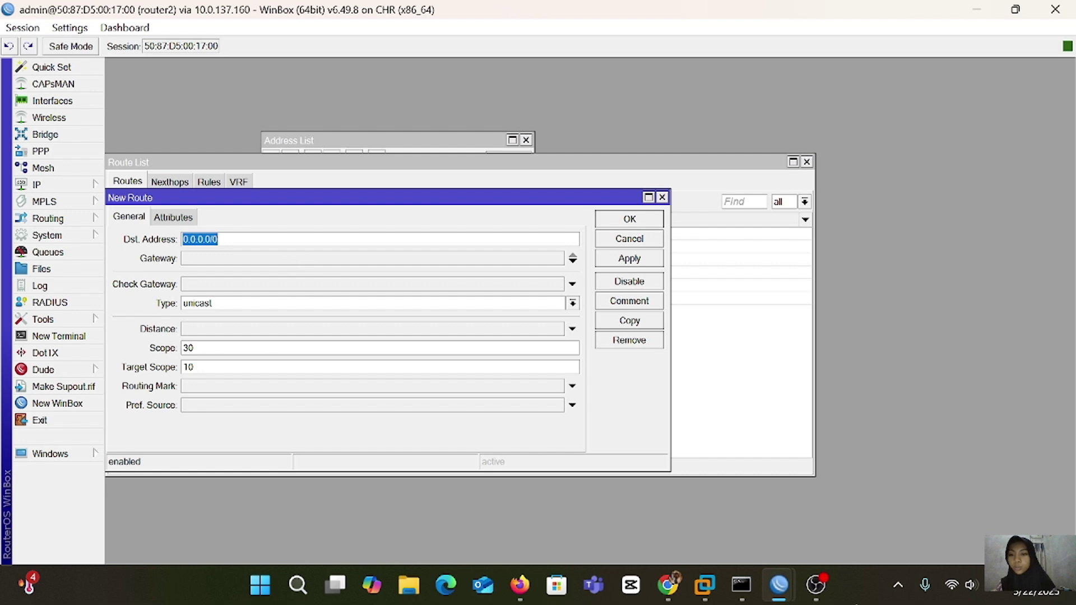
{"action": "key", "text": "BackSpace"}
{"action": "type", "text": "192"}
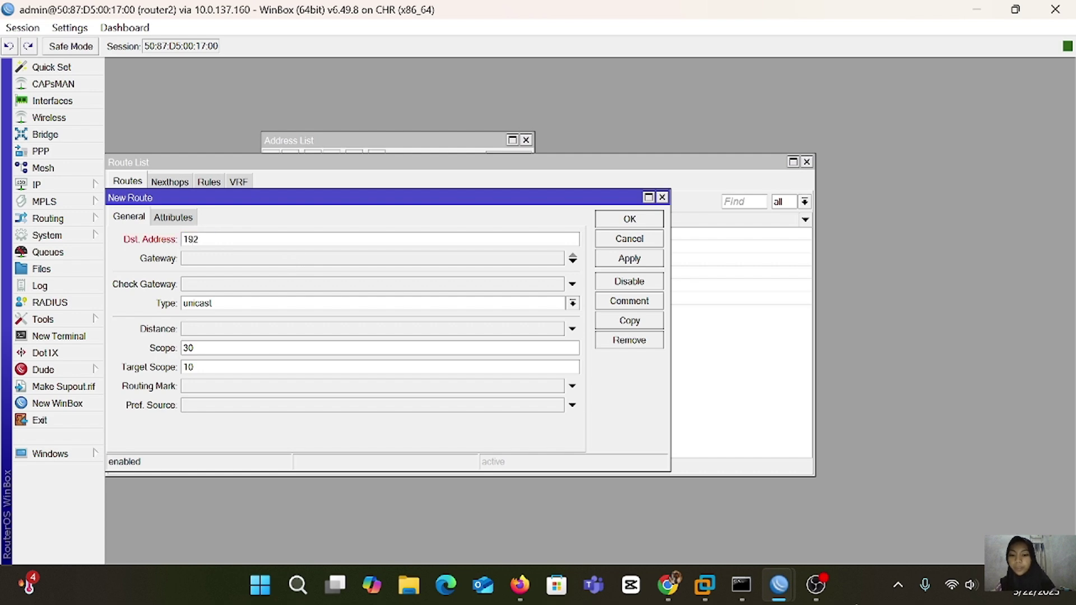
{"action": "type", "text": ".168"}
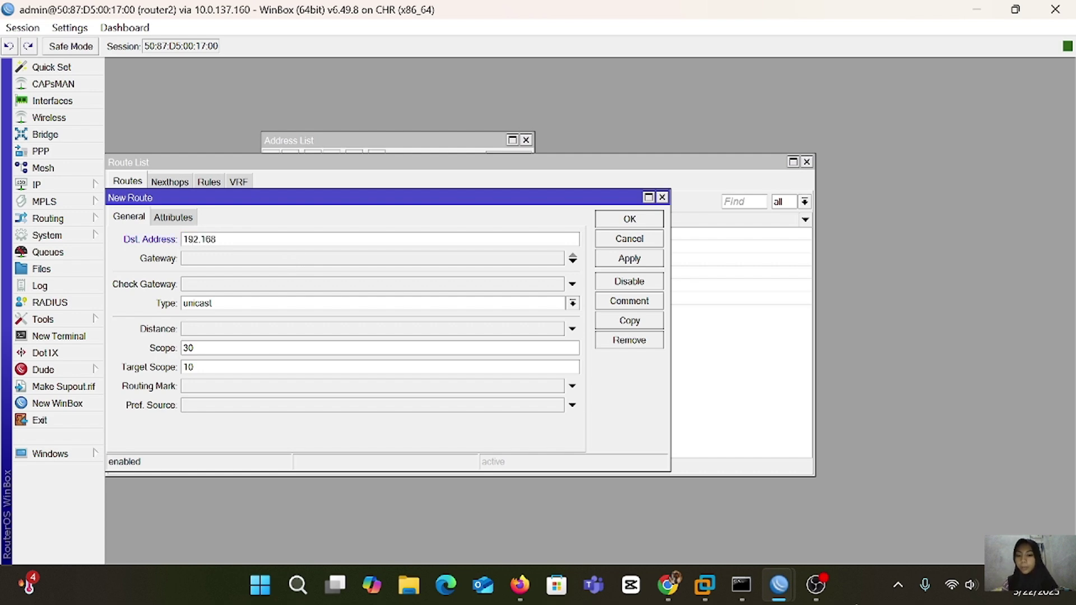
{"action": "type", "text": ".4"}
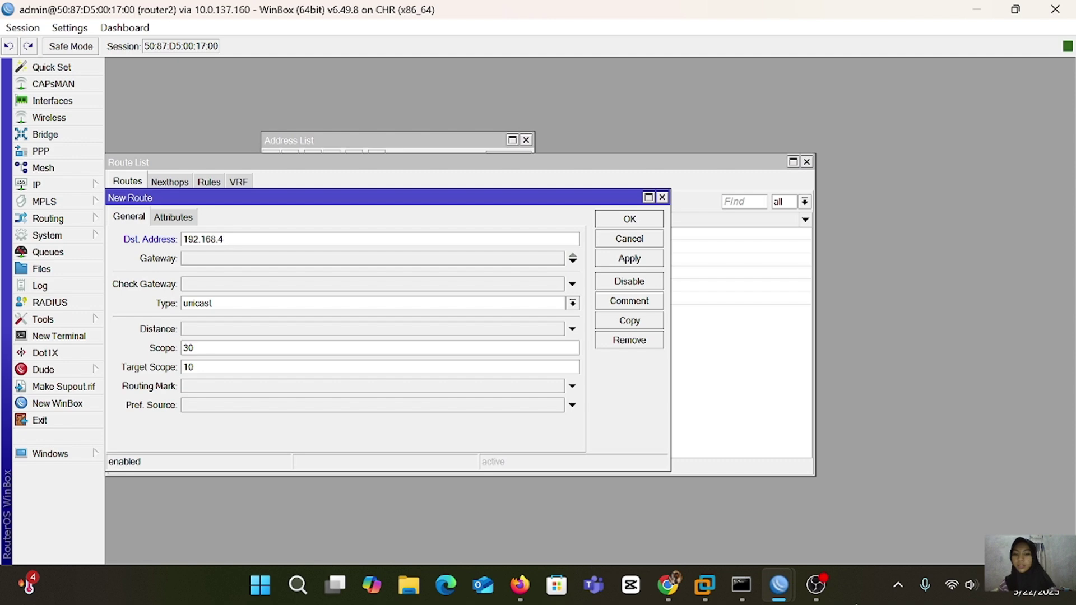
{"action": "type", "text": ".0/24"}
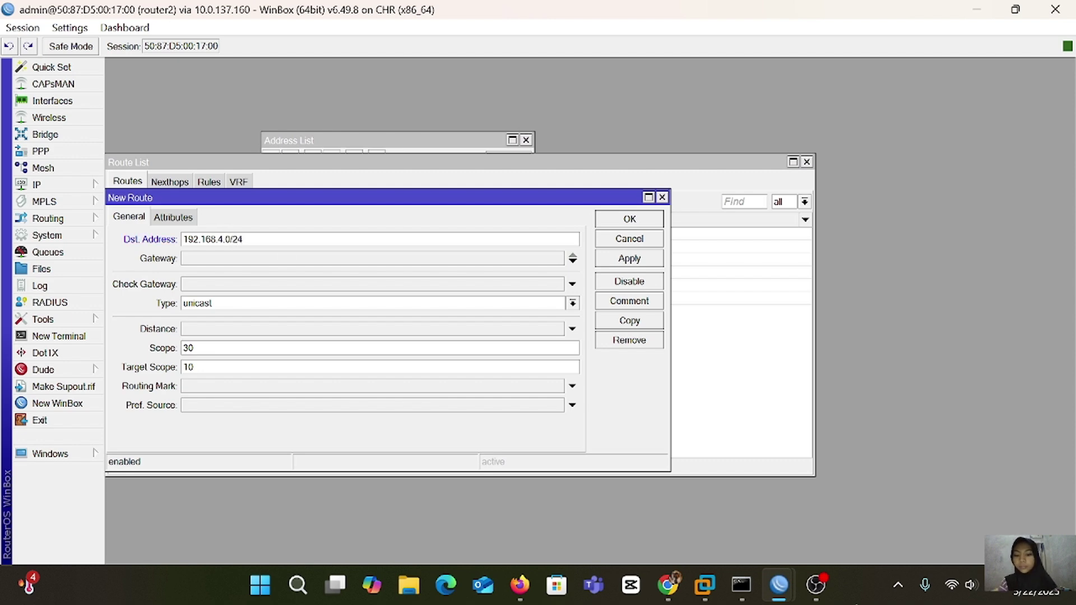
{"action": "left_click", "coordinate": [281, 259]}
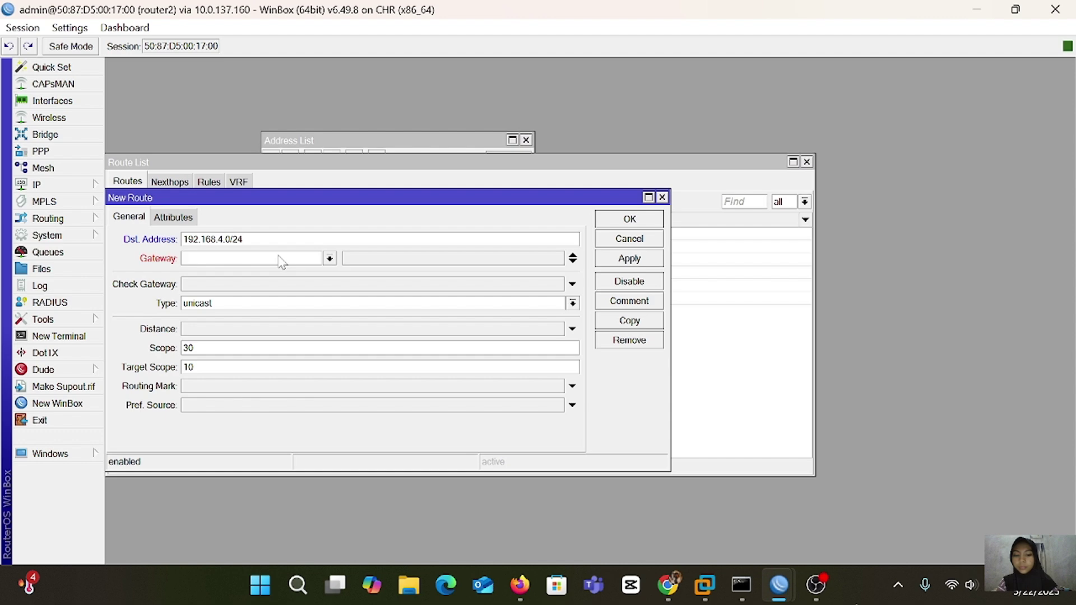
{"action": "type", "text": "10.20.20.2"}
{"action": "left_click", "coordinate": [629, 258]}
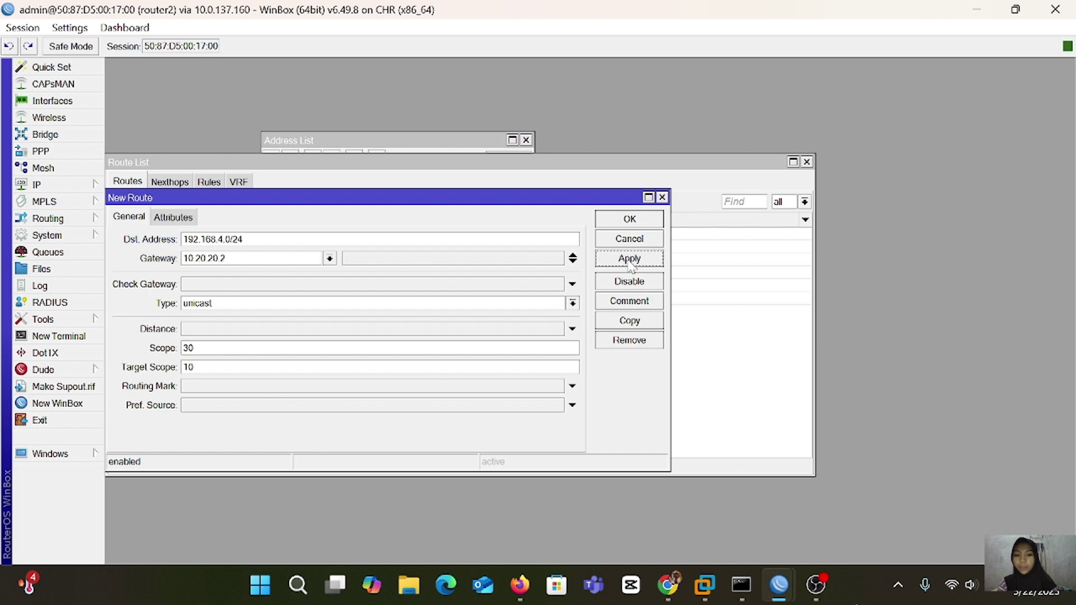
{"action": "left_click", "coordinate": [620, 222]}
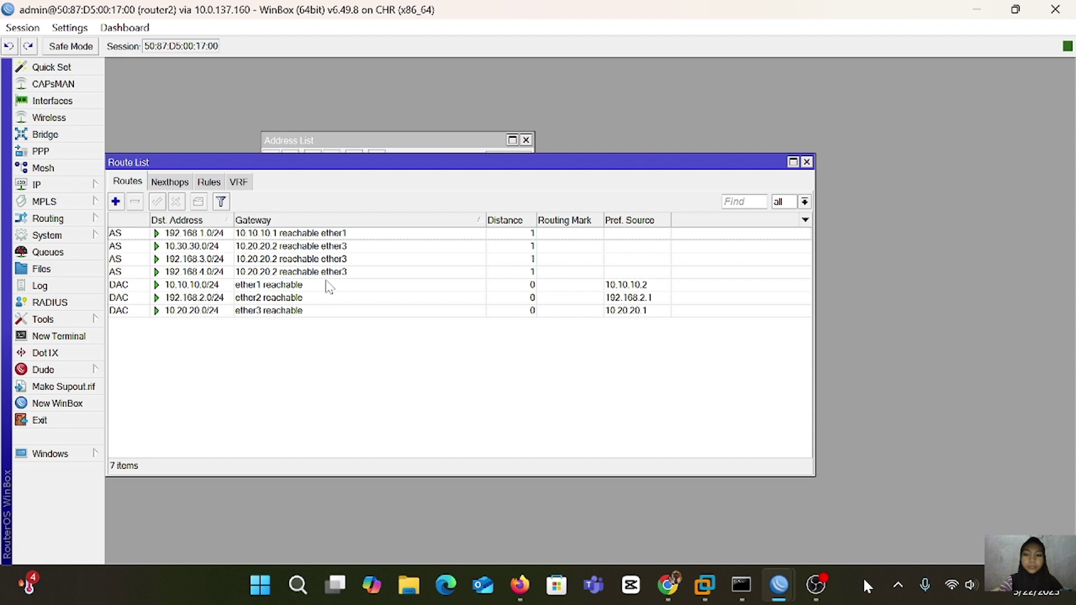
{"action": "left_click", "coordinate": [646, 570]}
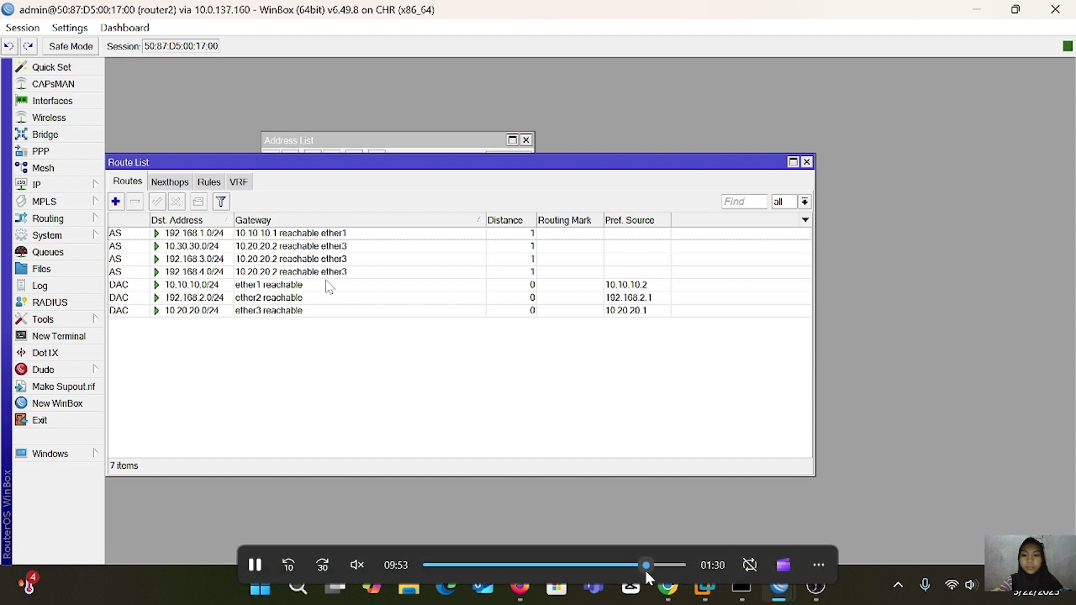
{"action": "left_click_drag", "start_coordinate": [646, 569], "coordinate": [650, 569]}
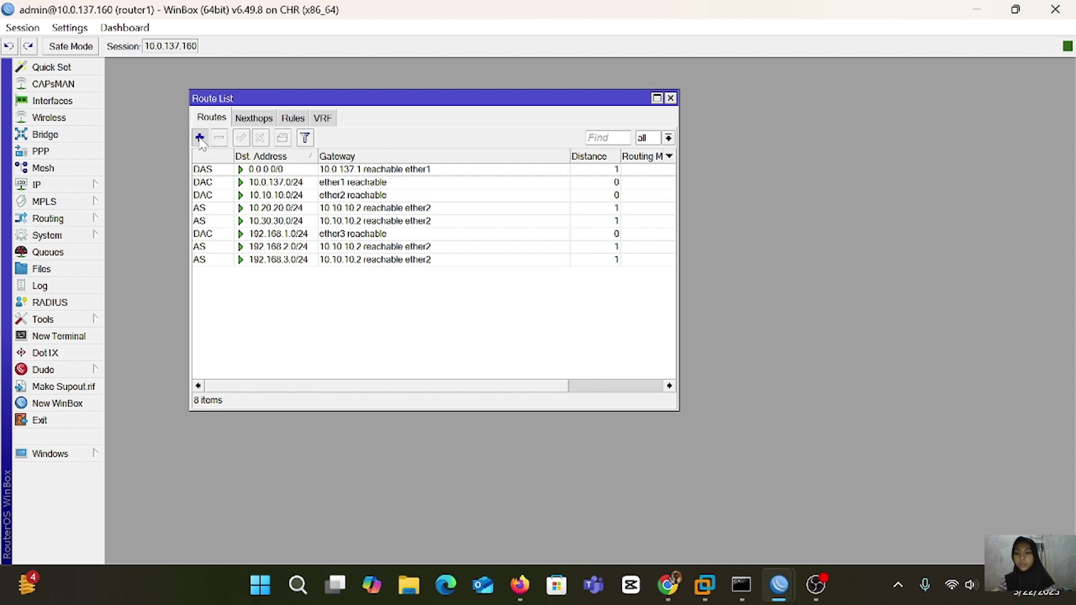
Add a static route on router1 to 192.168.4.0/24 through gateway 10.10.10.2
{"action": "key", "text": "BackSpace"}
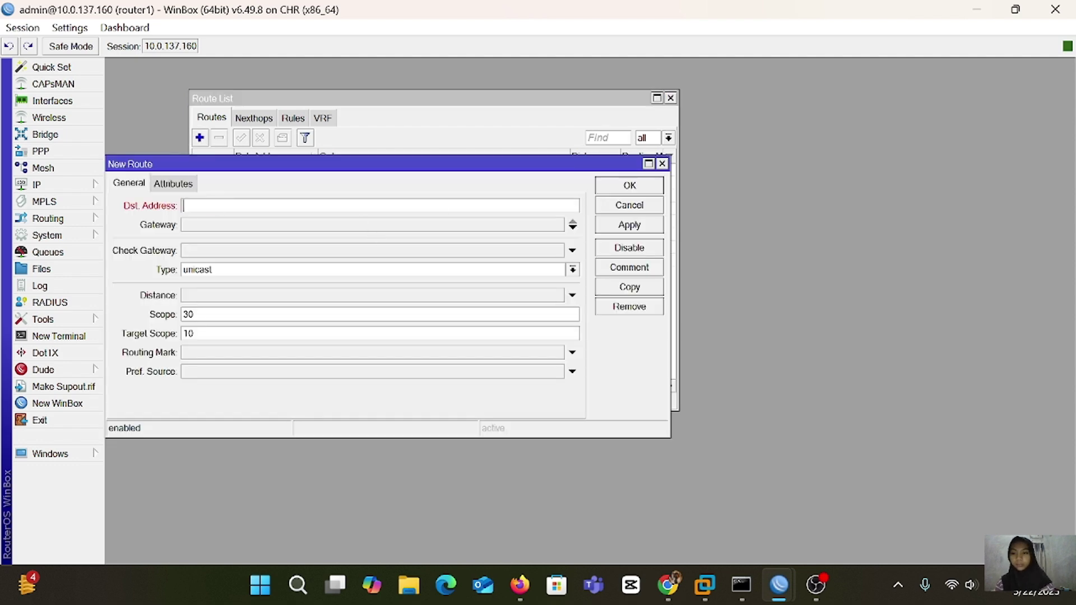
{"action": "type", "text": "192.168."}
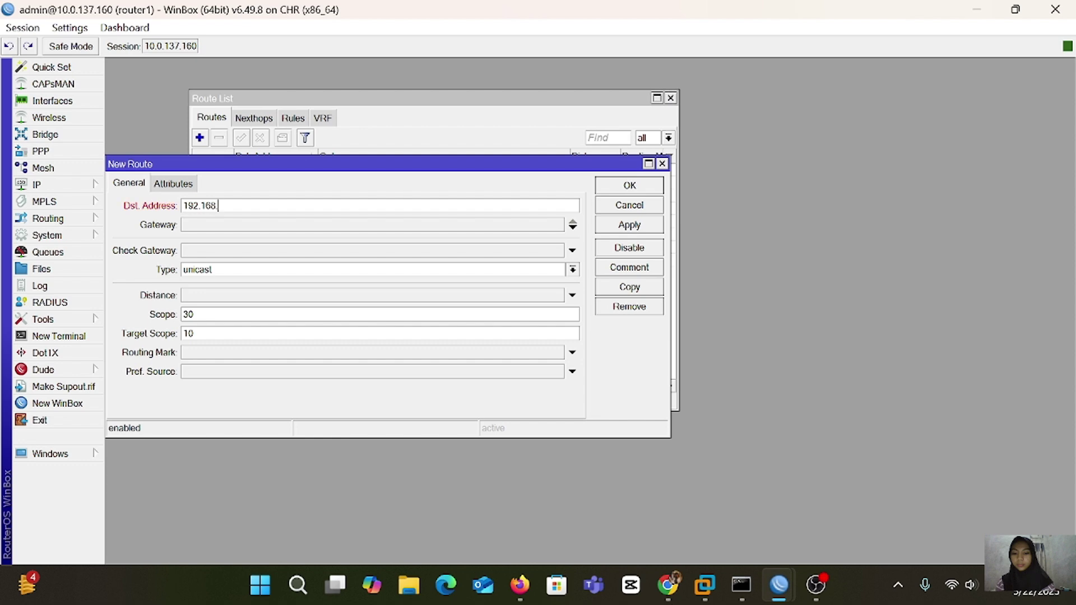
{"action": "type", "text": "4.0/"}
{"action": "type", "text": "24"}
{"action": "left_click", "coordinate": [317, 229]}
{"action": "key", "text": "BackSpace"}
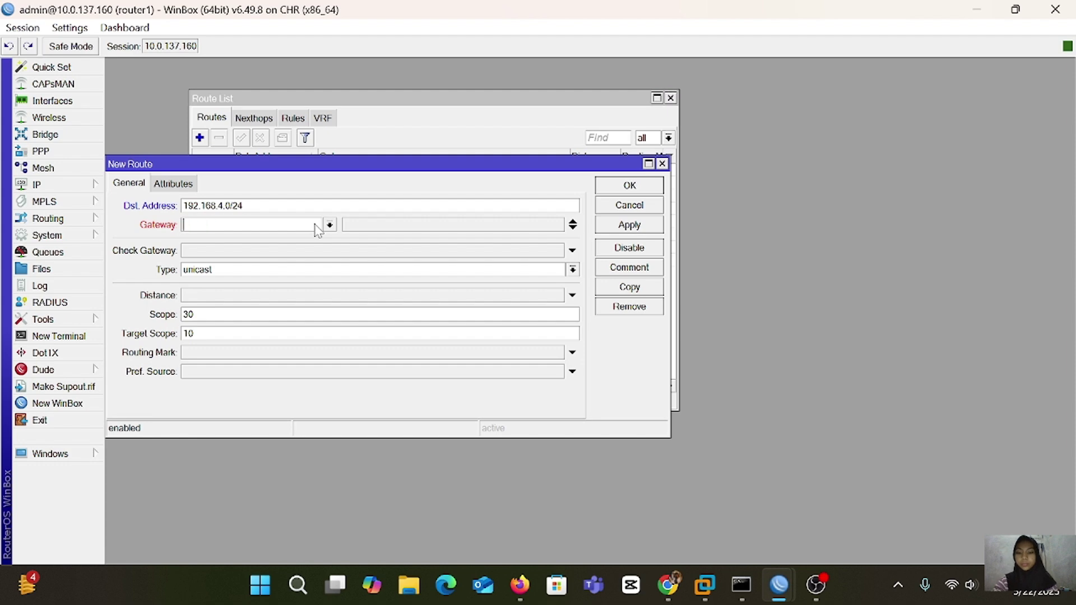
{"action": "type", "text": "10.10"}
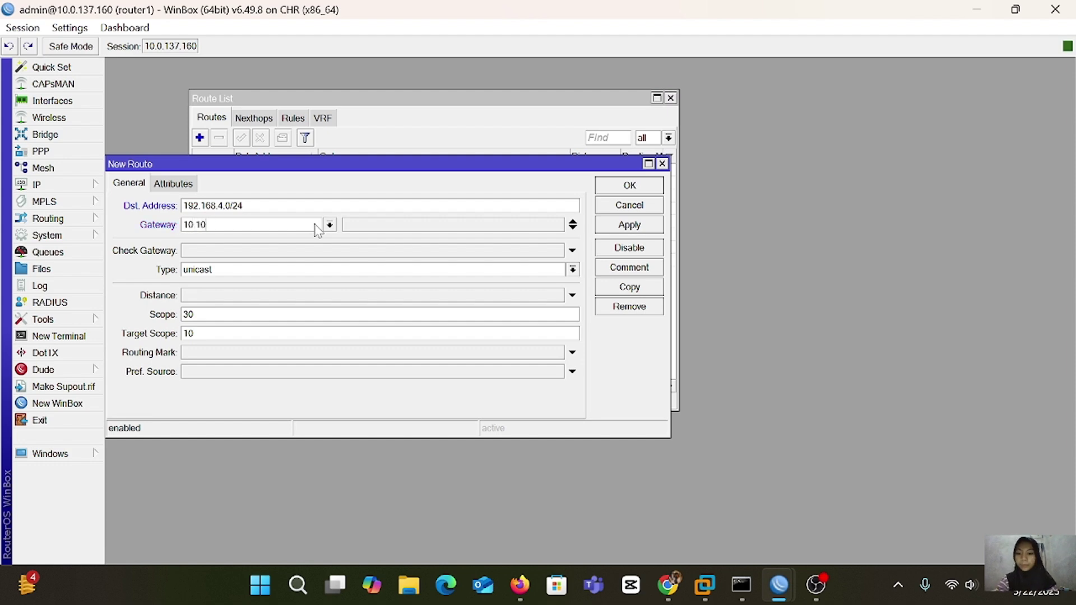
{"action": "type", "text": ".10.2"}
{"action": "left_click", "coordinate": [623, 227]}
{"action": "left_click", "coordinate": [629, 185]}
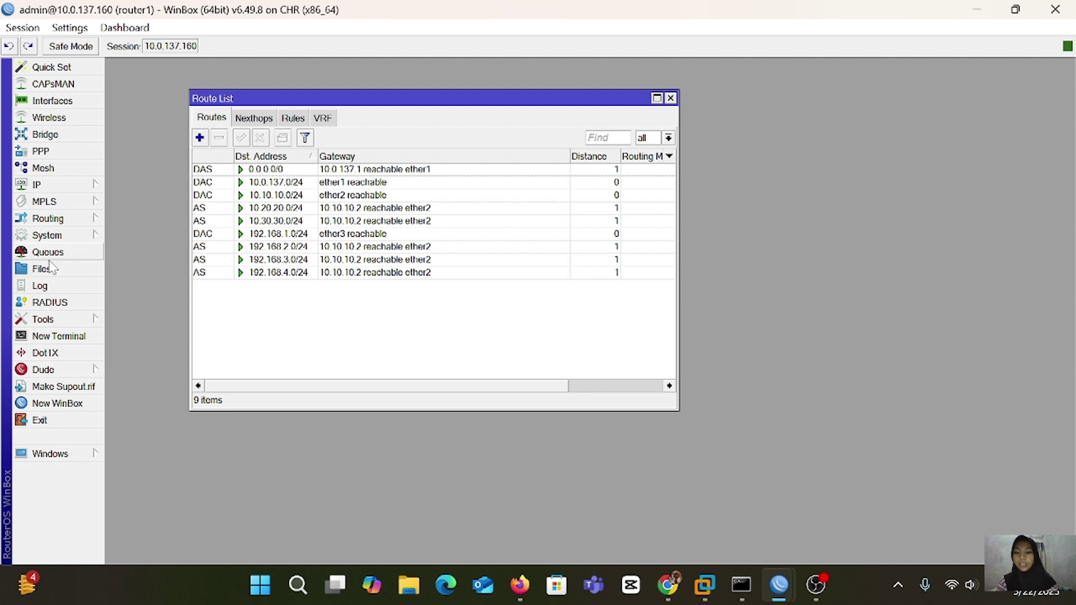
Open a terminal on router1 without setting a new password, and ping 10.30.30.2 for a few replies
{"action": "left_click", "coordinate": [53, 337]}
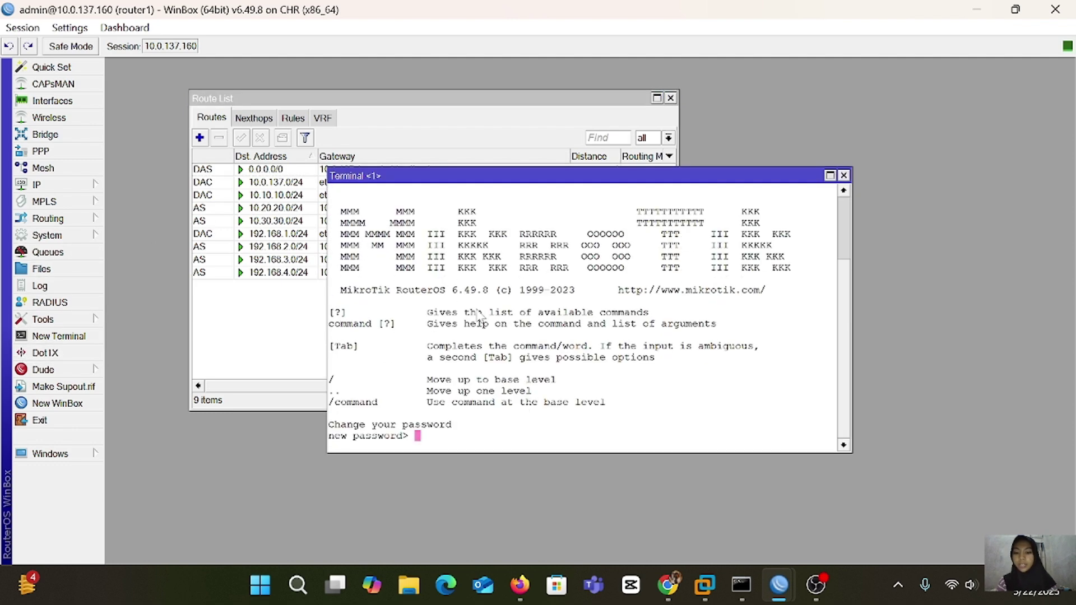
{"action": "key", "text": "Return"}
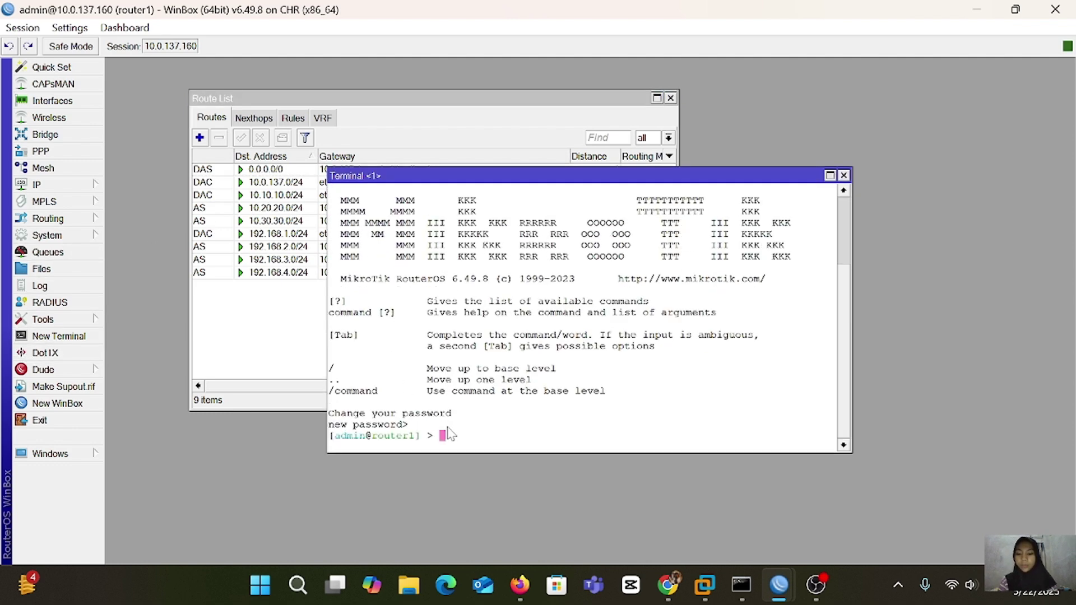
{"action": "key", "text": "Return"}
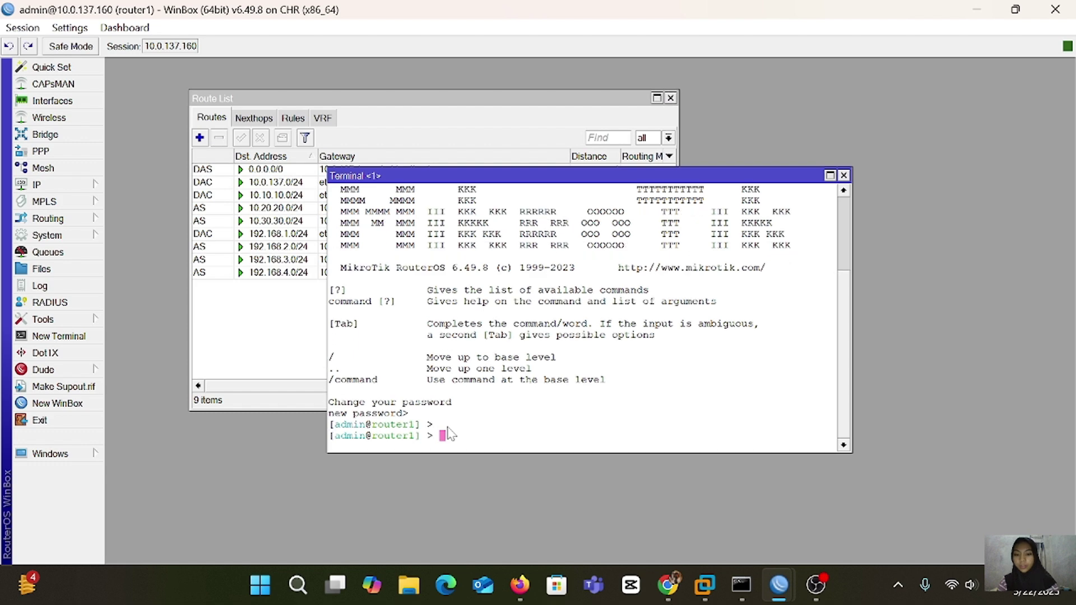
{"action": "type", "text": "ping"}
{"action": "type", "text": " 10.20"}
{"action": "key", "text": "BackSpace"}
{"action": "key", "text": "BackSpace"}
{"action": "type", "text": "3"}
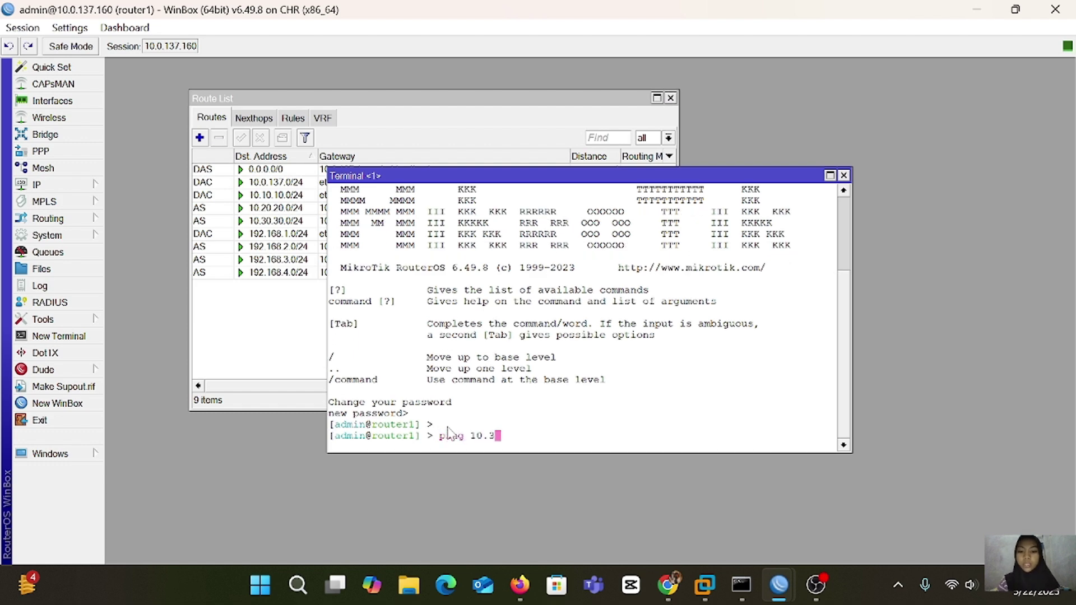
{"action": "type", "text": "0."}
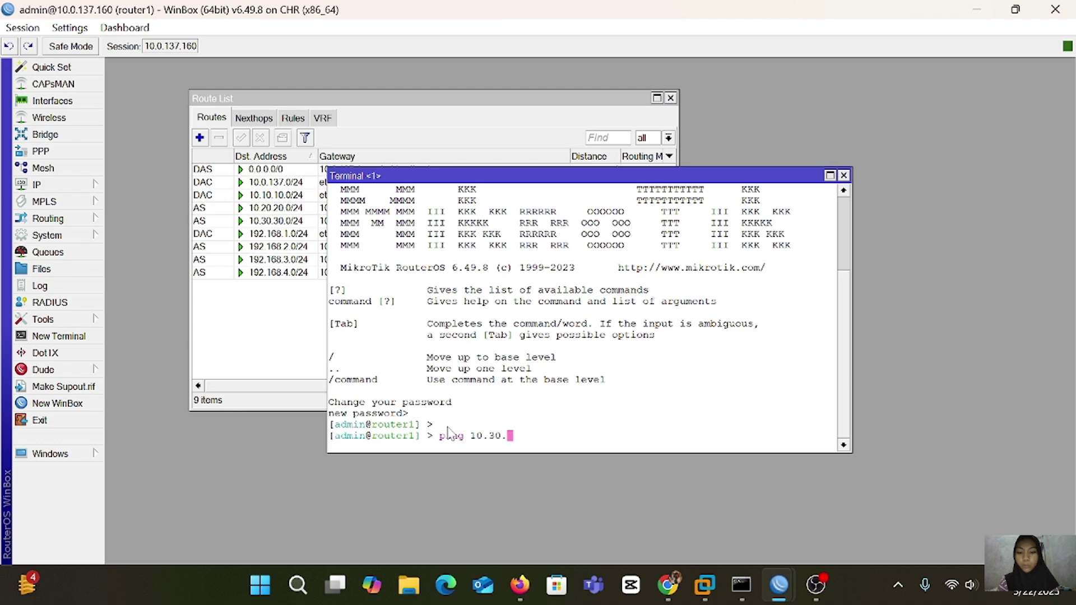
{"action": "type", "text": "30.2"}
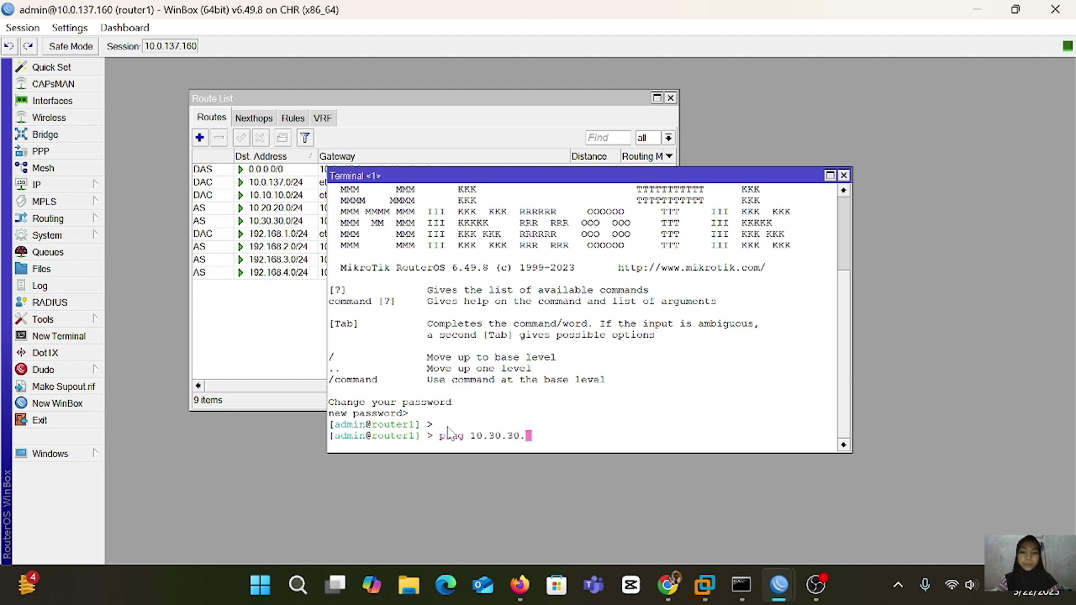
{"action": "key", "text": "Return"}
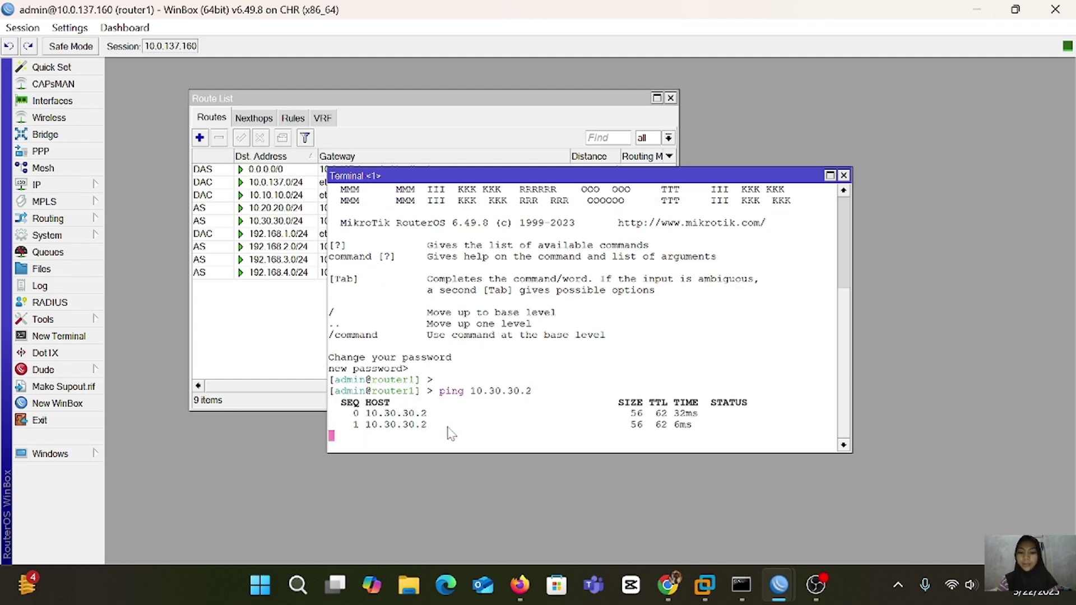
{"action": "key", "text": "ctrl+c"}
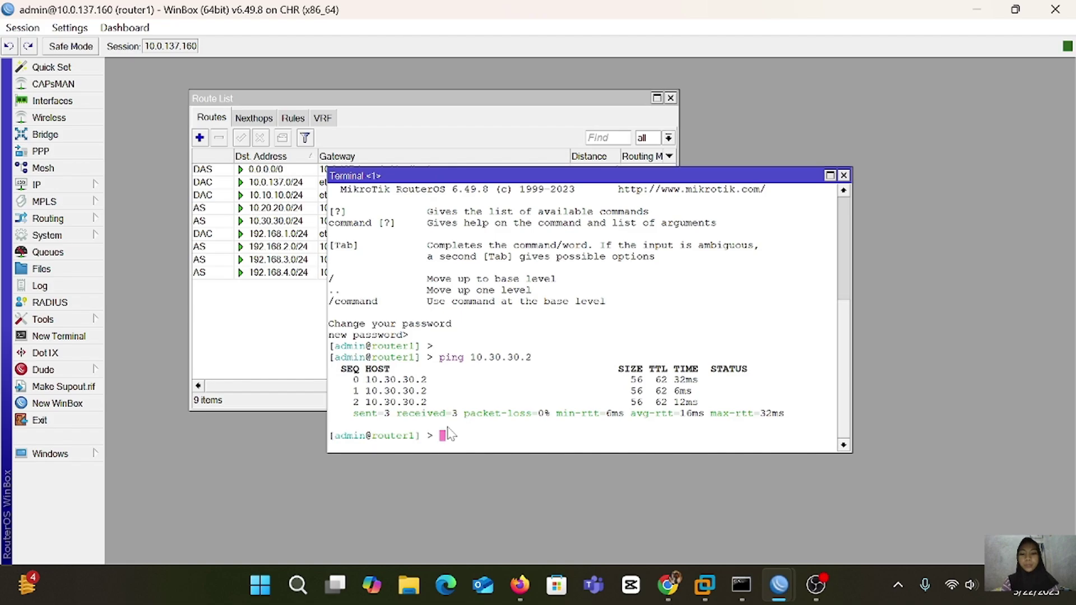
Switch to the PNETLab topology in Firefox and reconnect the router1 console in the terminal window
{"action": "left_click", "coordinate": [519, 586]}
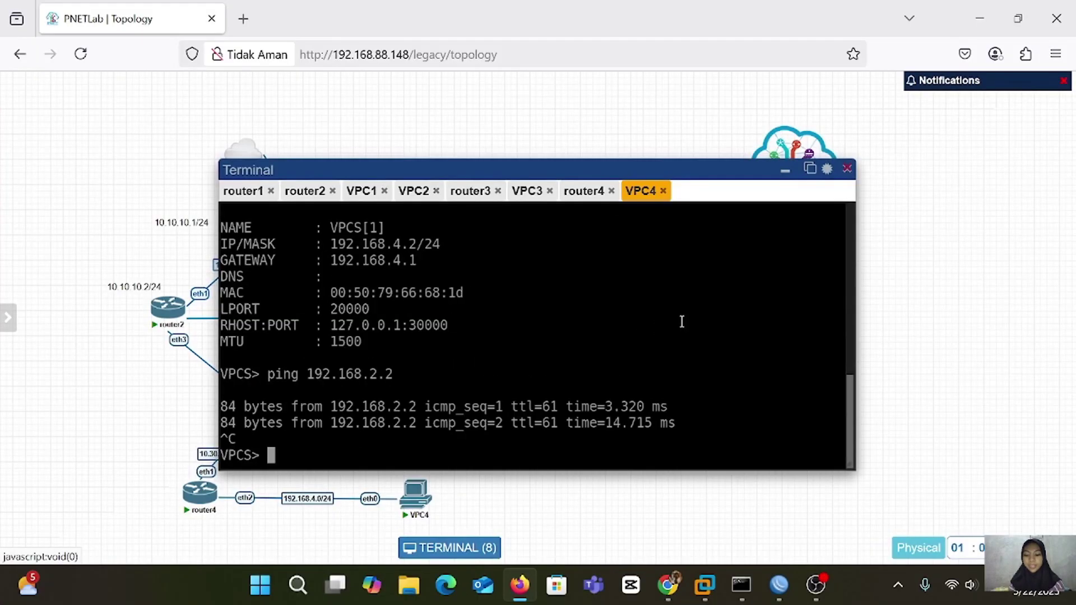
{"action": "left_click", "coordinate": [785, 171]}
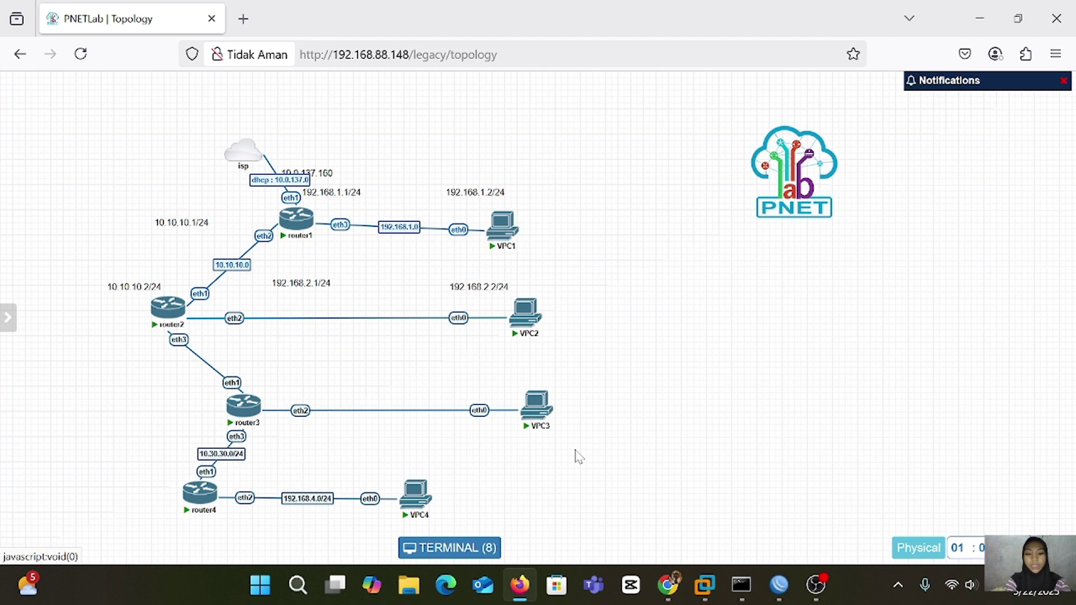
{"action": "left_click", "coordinate": [458, 548]}
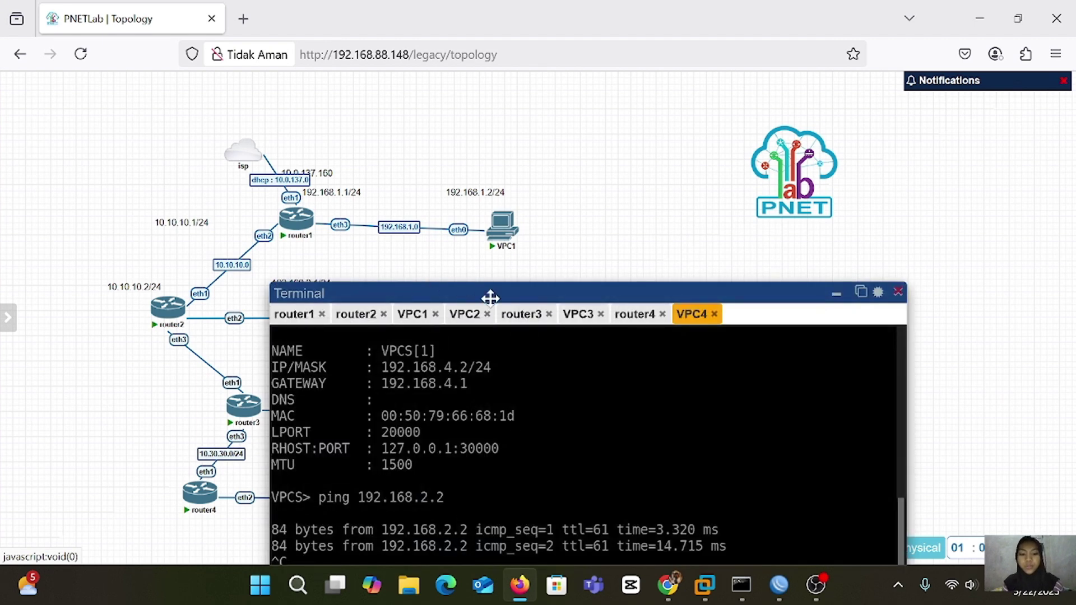
{"action": "left_click_drag", "start_coordinate": [490, 299], "coordinate": [495, 136]}
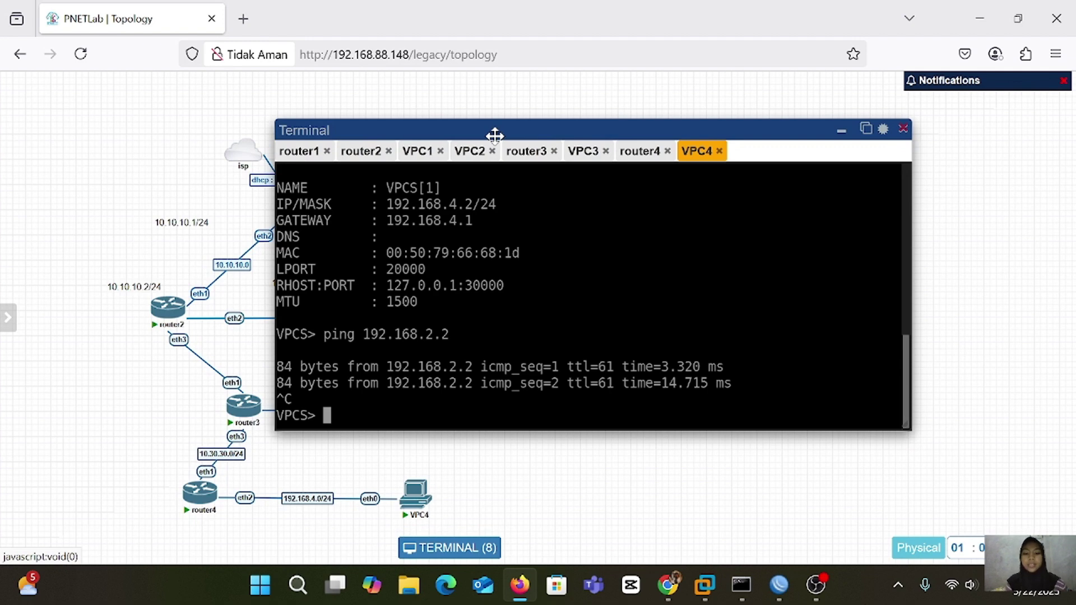
{"action": "left_click", "coordinate": [298, 154]}
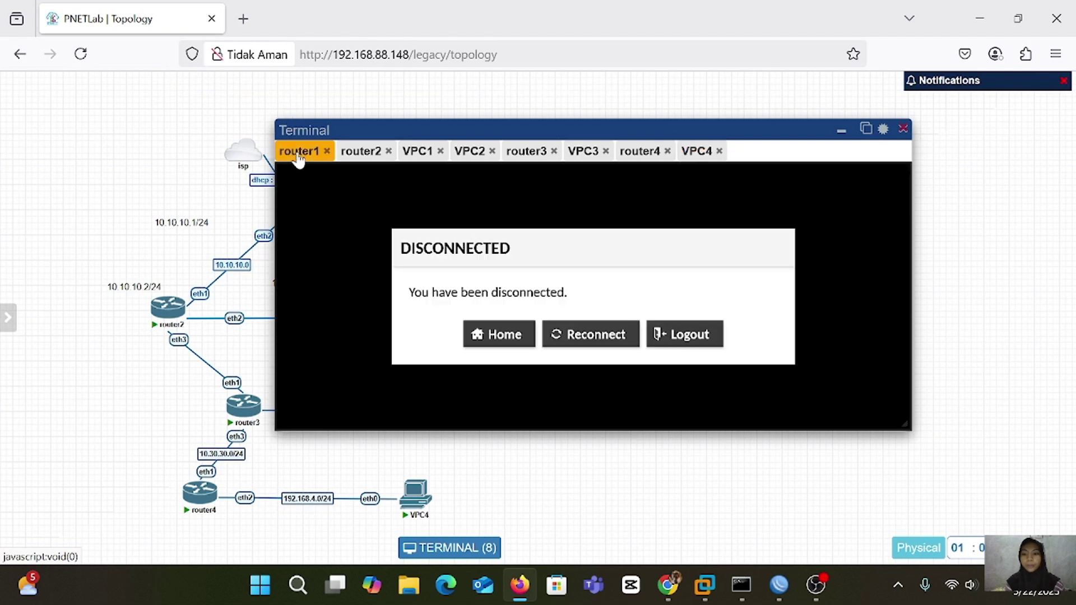
{"action": "left_click", "coordinate": [606, 334]}
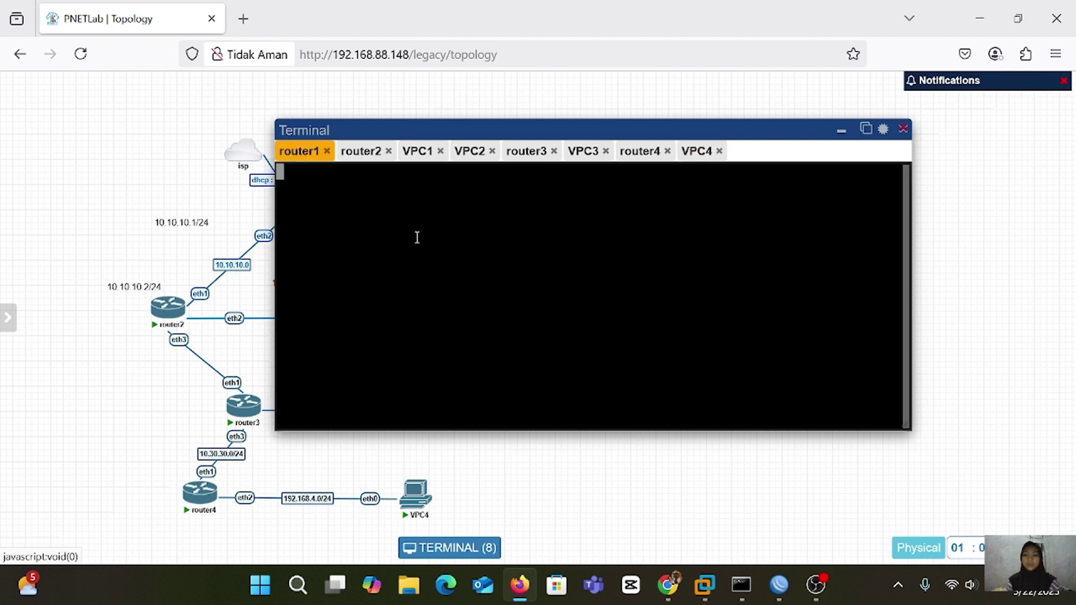
{"action": "left_click_drag", "start_coordinate": [497, 132], "coordinate": [425, 149]}
{"action": "key", "text": "Return"}
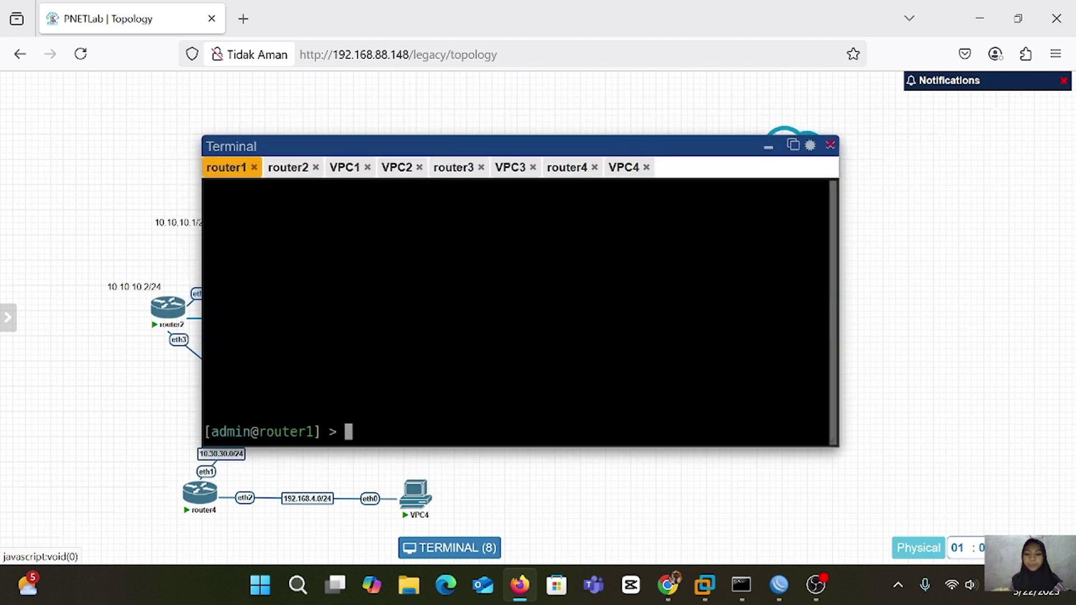
Print router1's routing table with ip route print
{"action": "type", "text": "ip route"}
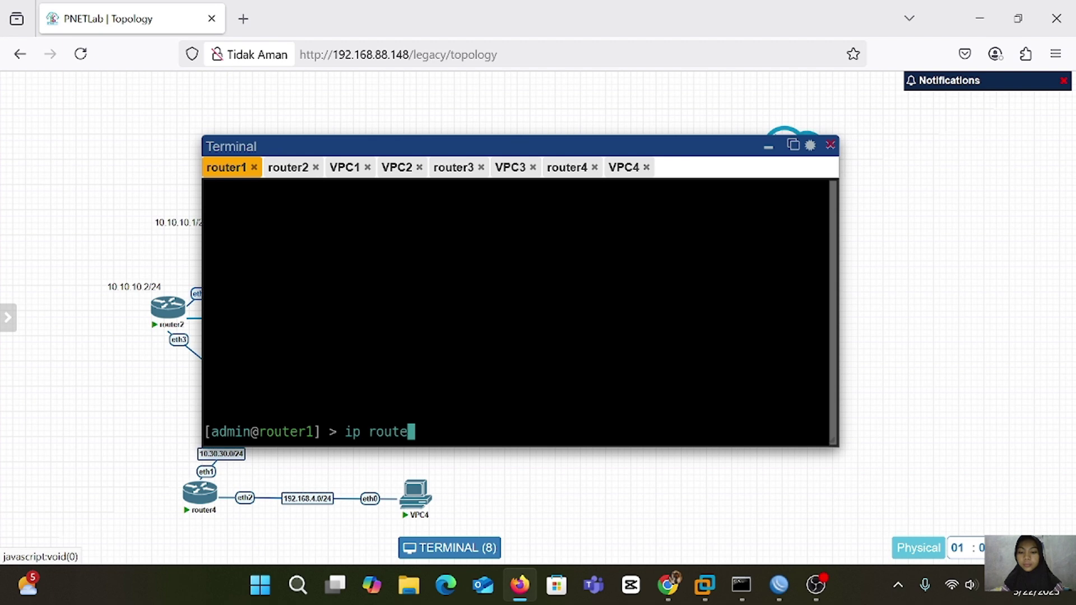
{"action": "type", "text": " print"}
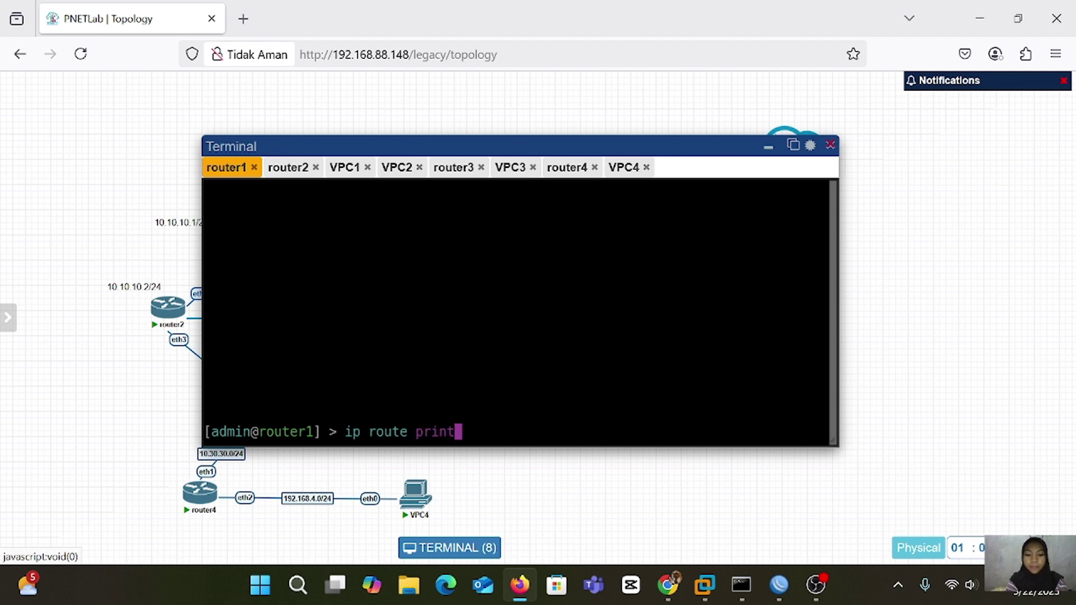
{"action": "key", "text": "Return"}
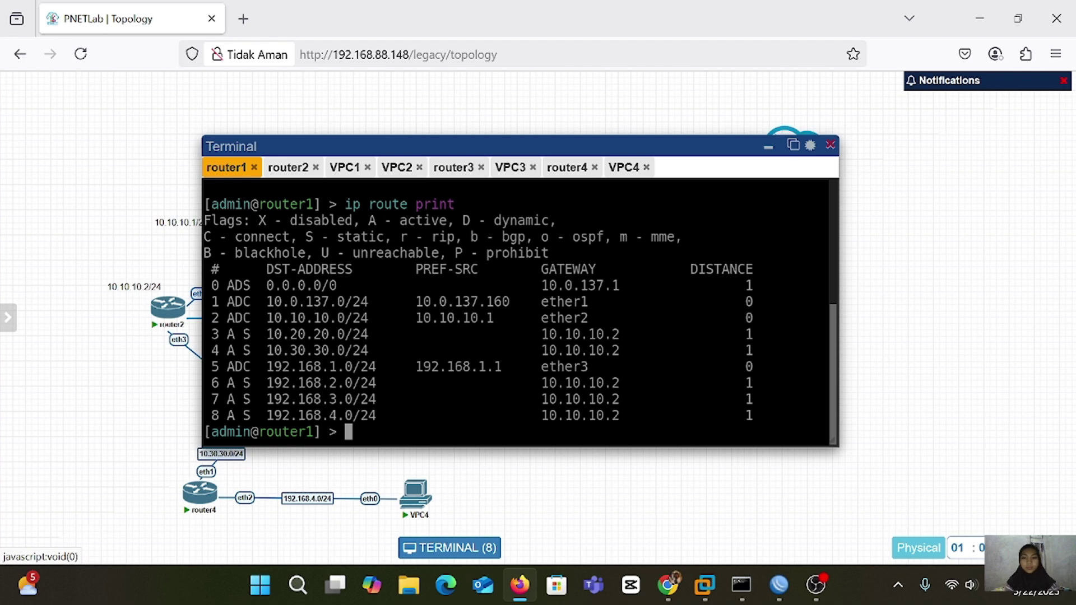
Switch to the router2 WinBox session and replace its open route and address lists with a terminal, skipping the password change
{"action": "mouse_move", "coordinate": [775, 584]}
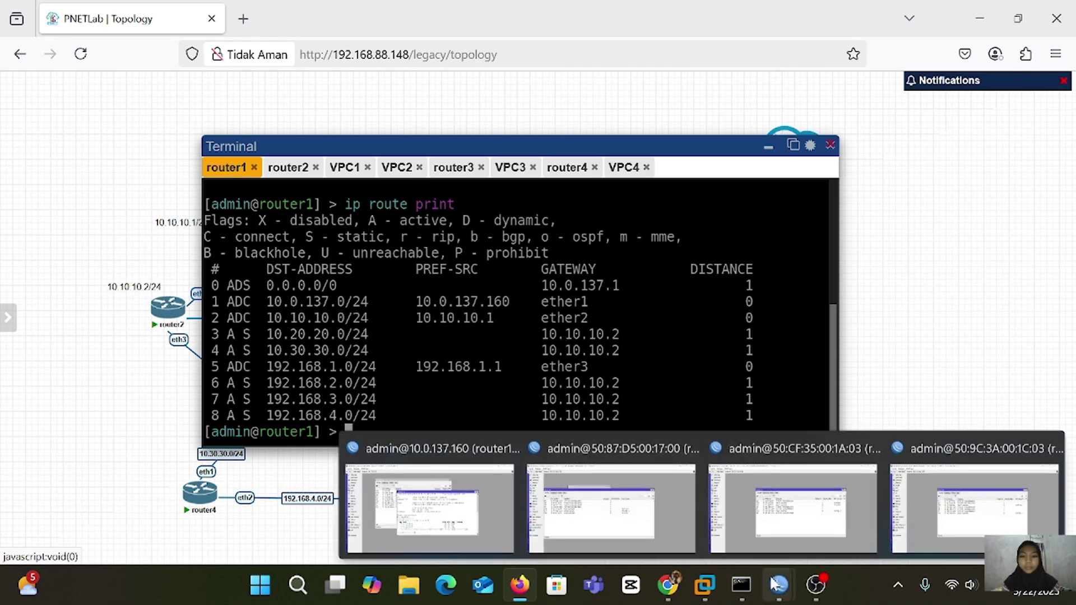
{"action": "left_click", "coordinate": [613, 489]}
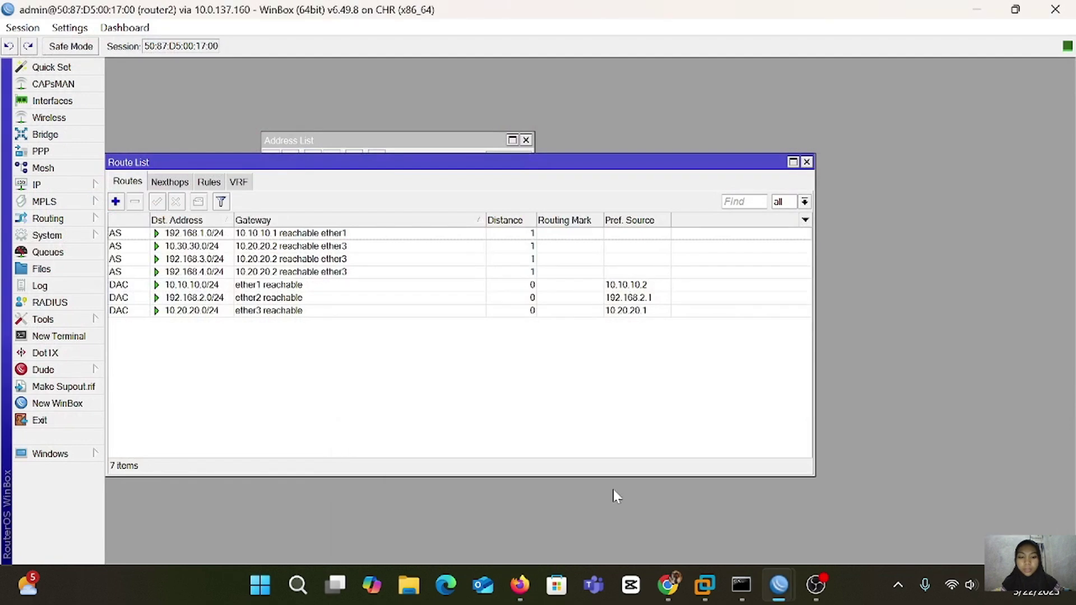
{"action": "left_click", "coordinate": [806, 162]}
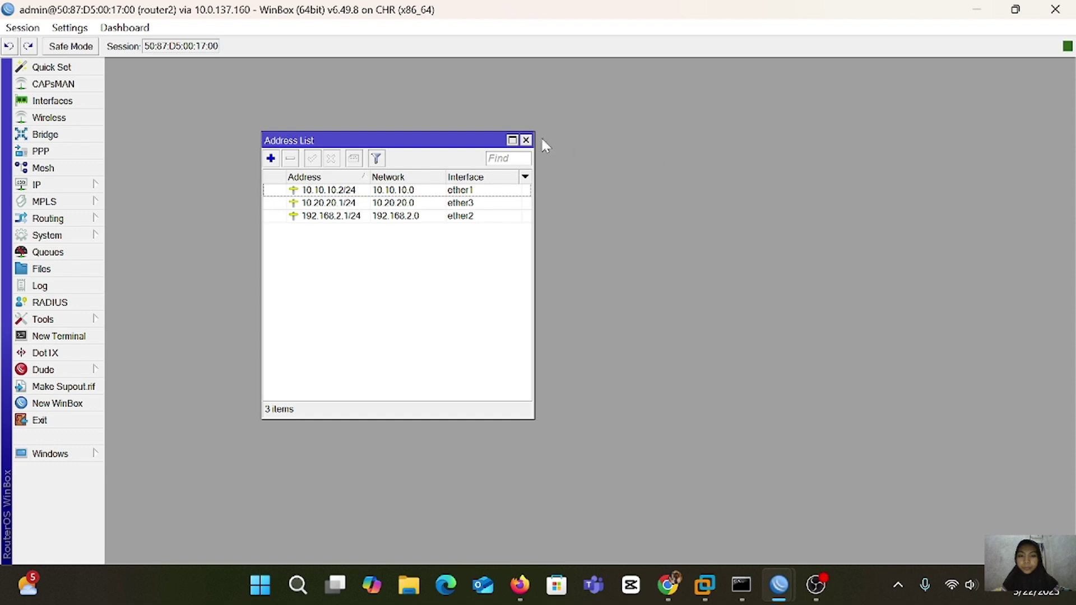
{"action": "left_click", "coordinate": [526, 140]}
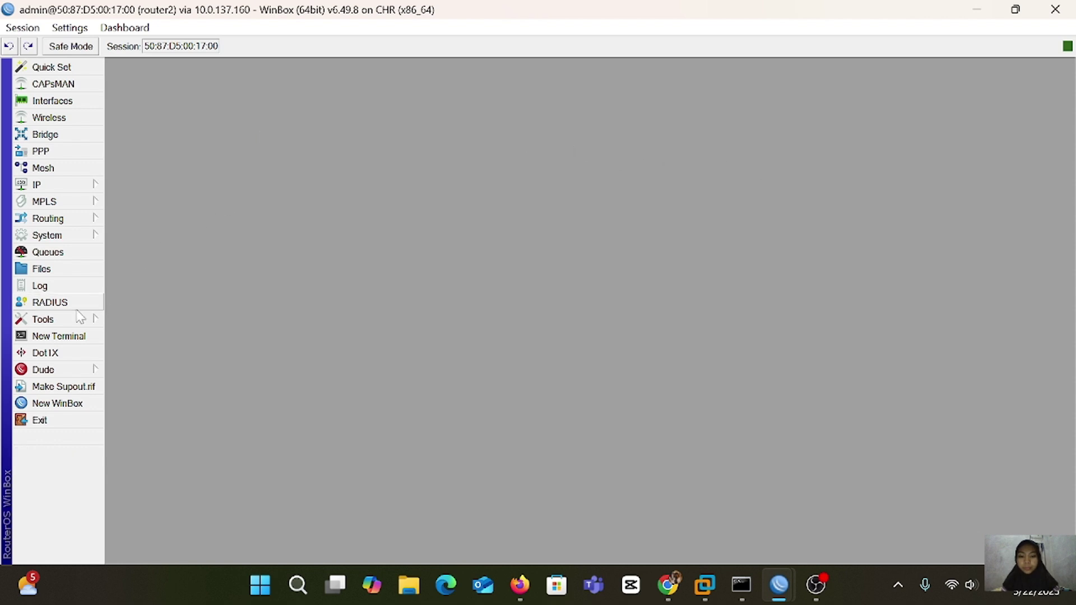
{"action": "left_click", "coordinate": [57, 336]}
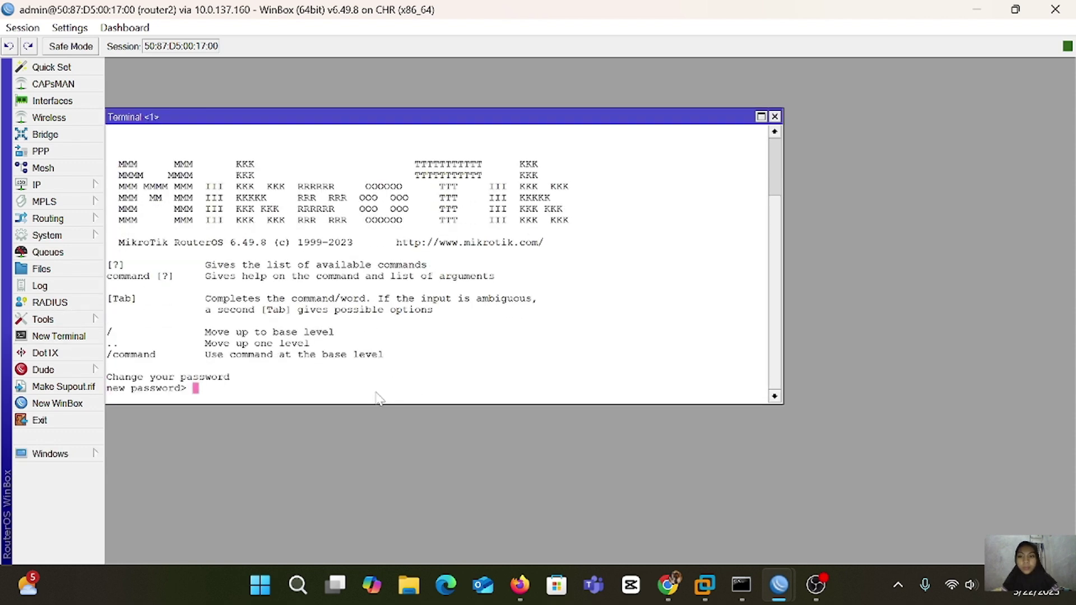
{"action": "key", "text": "Return"}
Add a default route on router2 with the command ip route add gateway=10.10.10.1
{"action": "type", "text": "ip route"}
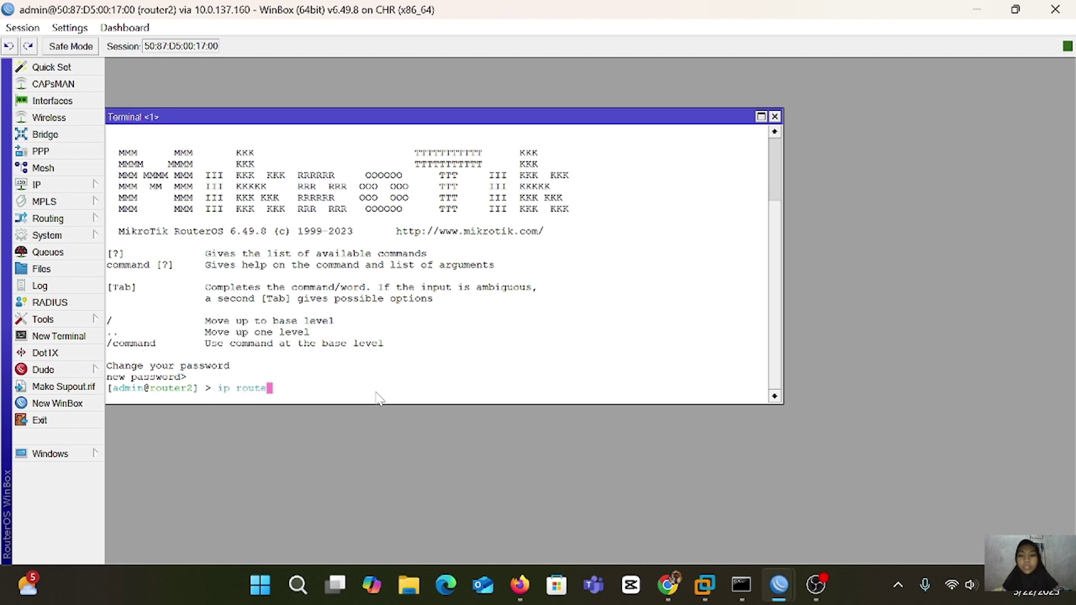
{"action": "type", "text": " add"}
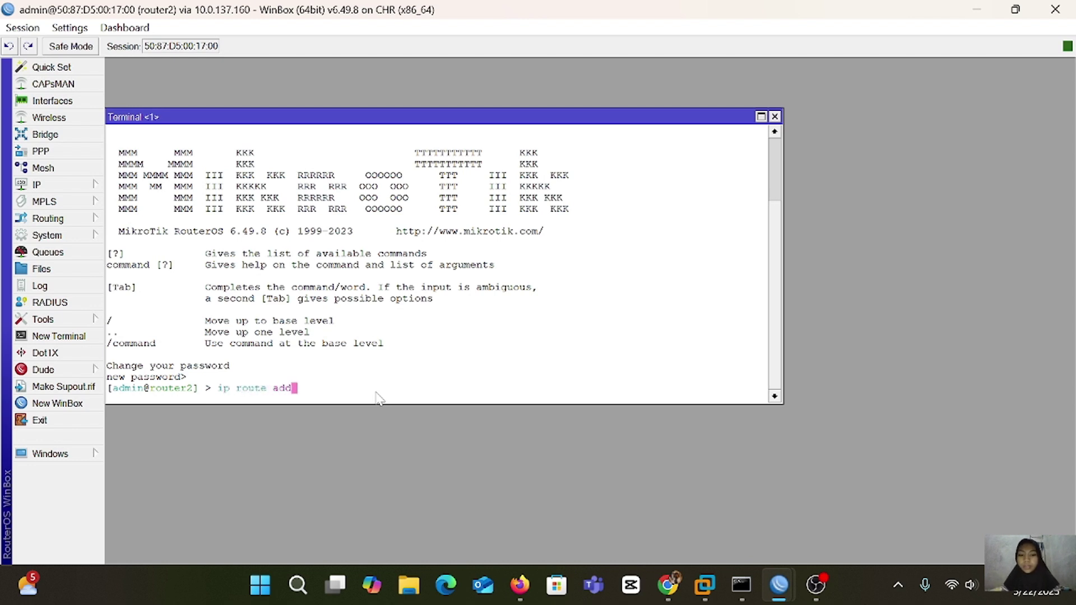
{"action": "type", "text": " gateway"}
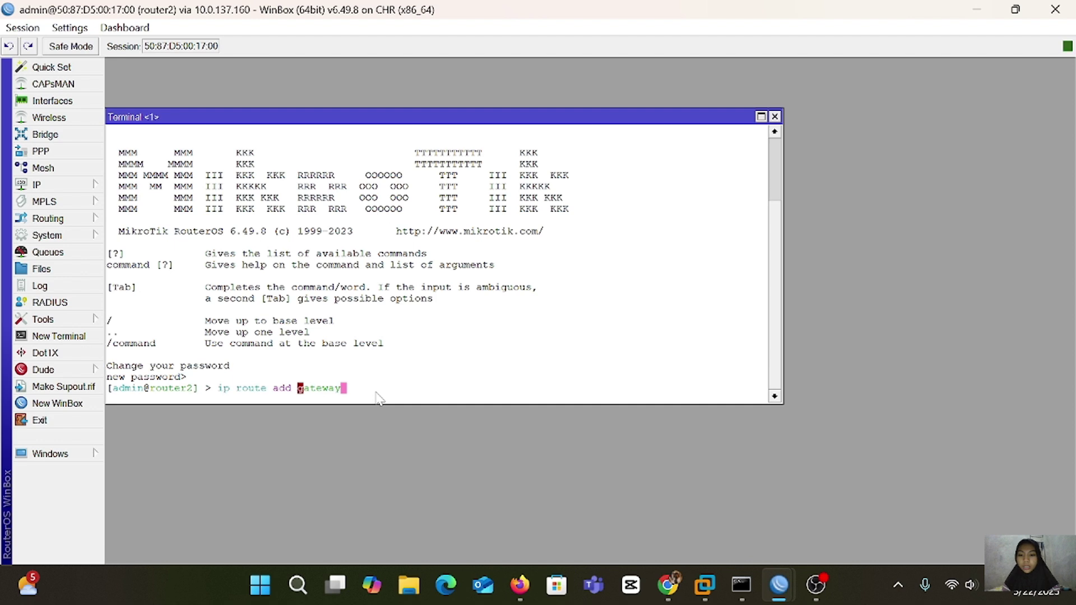
{"action": "type", "text": "="}
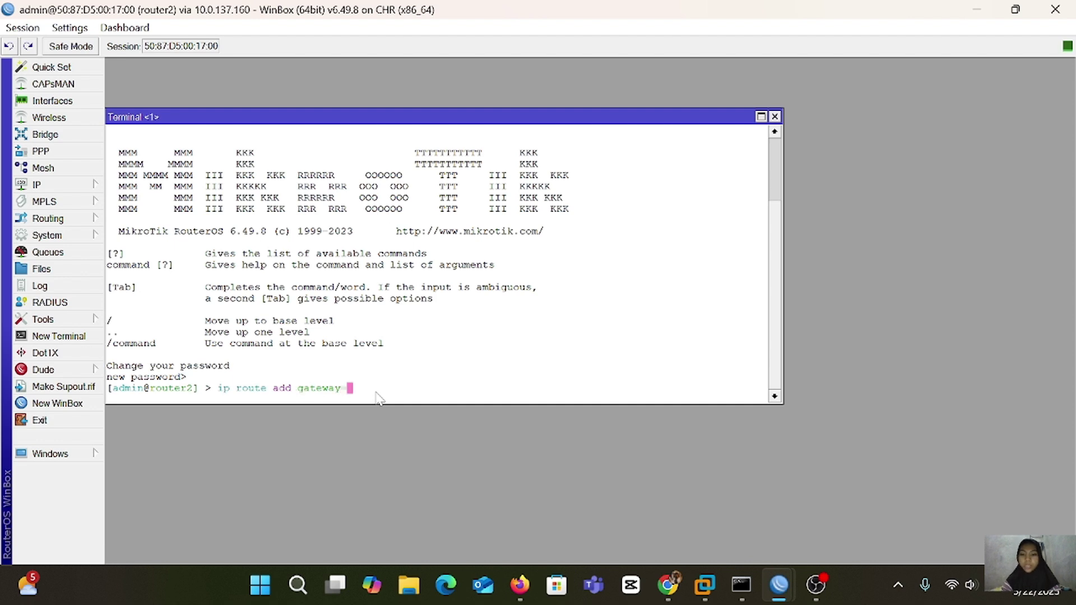
{"action": "type", "text": "10.10.10.1"}
{"action": "key", "text": "Return"}
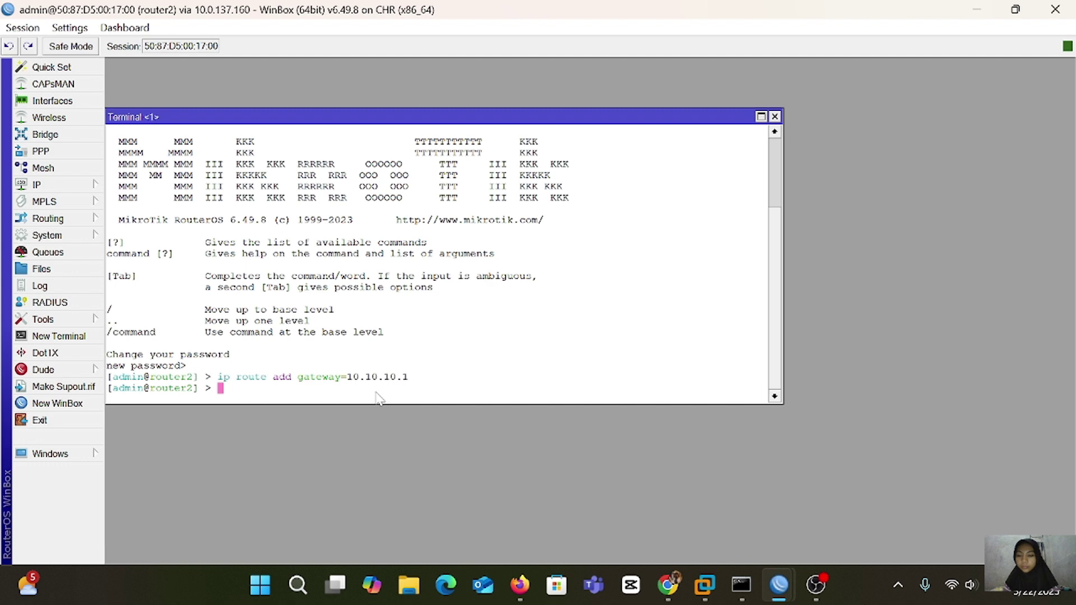
Print router2's routing table with ip route print
{"action": "type", "text": "ip route"}
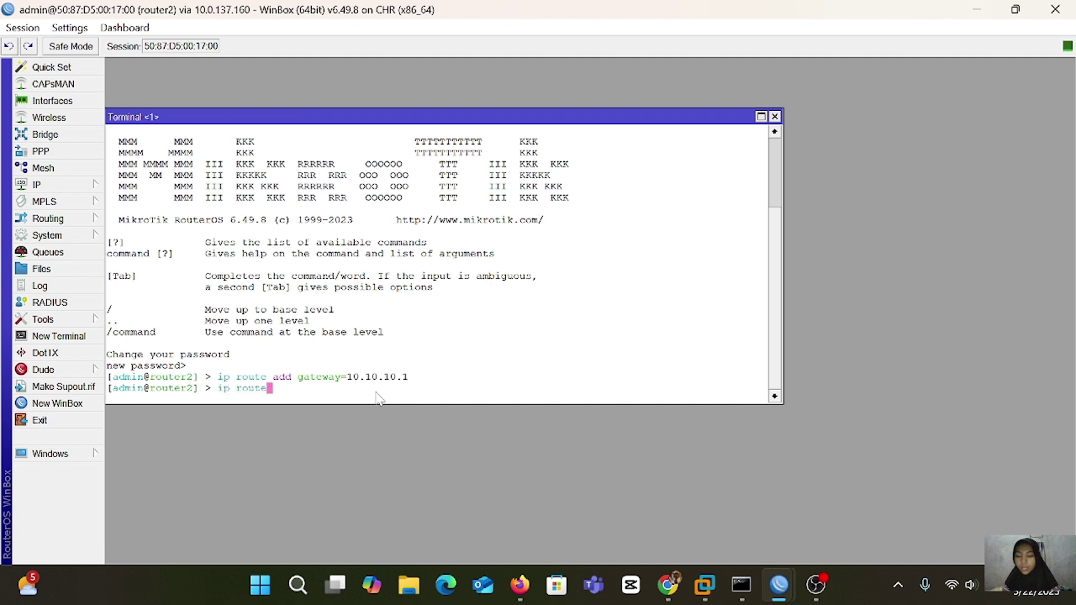
{"action": "type", "text": " print"}
{"action": "key", "text": "Return"}
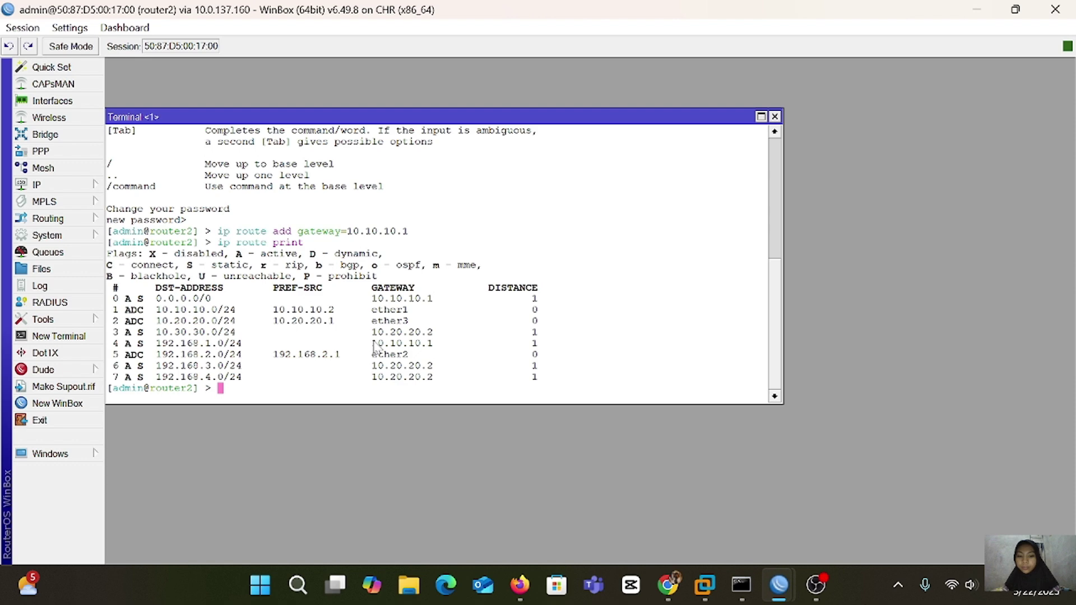
Switch to the router3 WinBox session, close its open route and address lists, and reopen the IP route list
{"action": "mouse_move", "coordinate": [782, 591]}
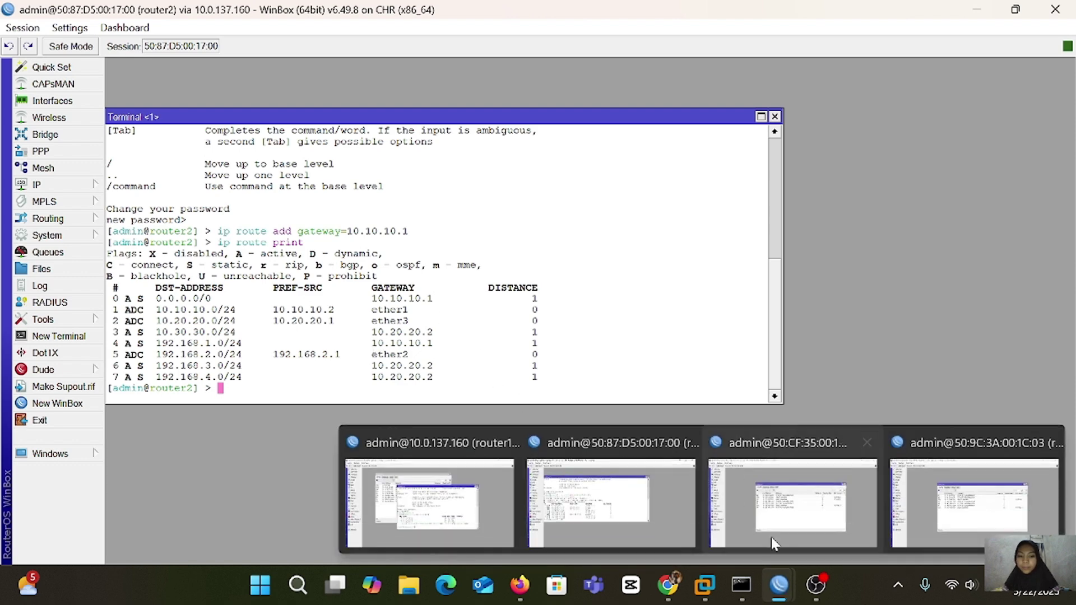
{"action": "left_click", "coordinate": [771, 537]}
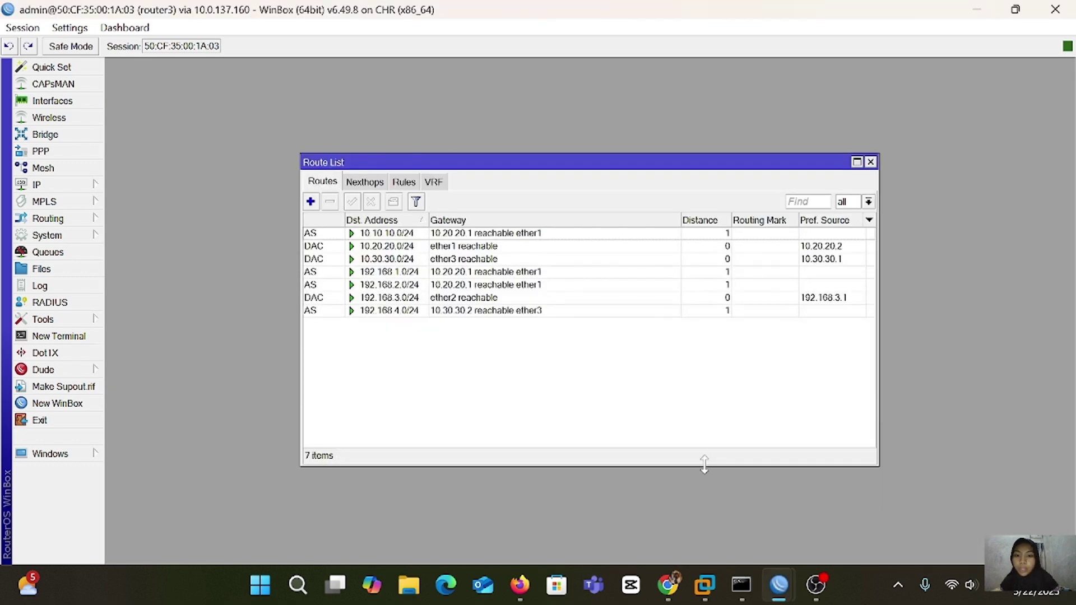
{"action": "left_click", "coordinate": [871, 162]}
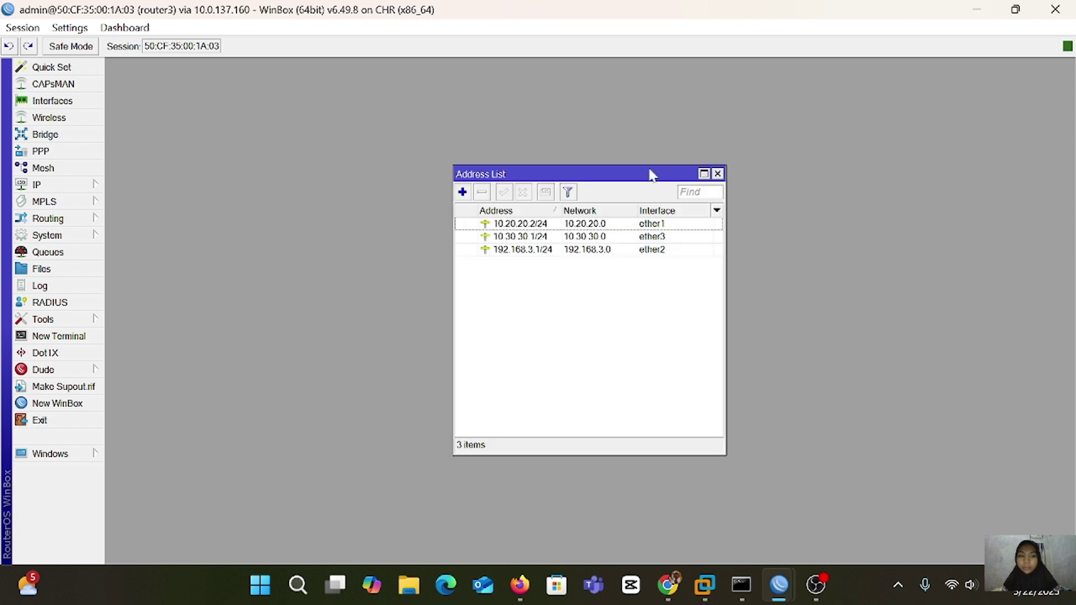
{"action": "left_click", "coordinate": [717, 174]}
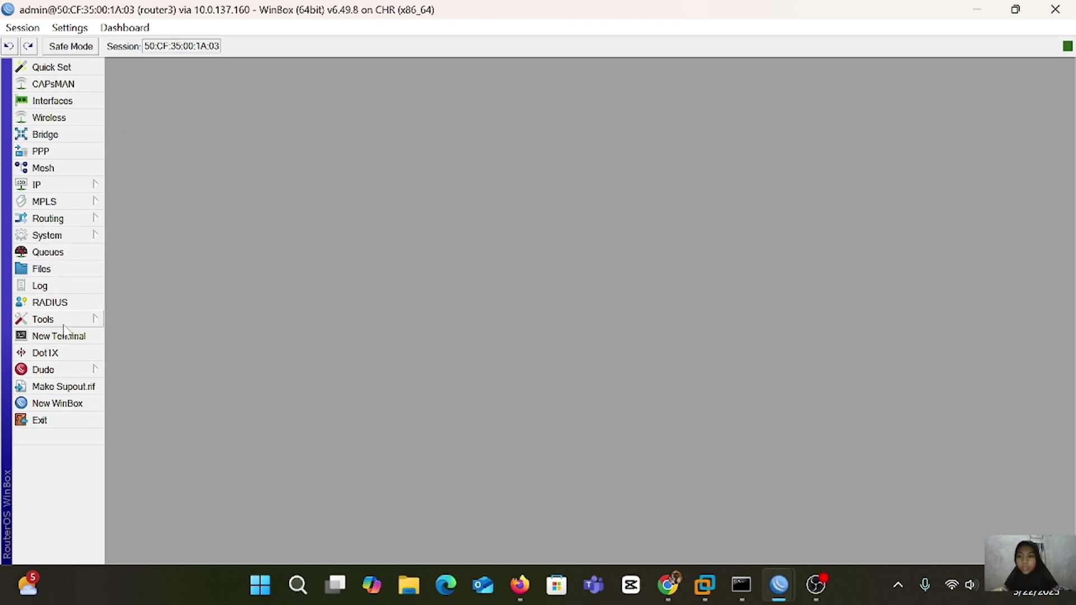
{"action": "left_click", "coordinate": [50, 185]}
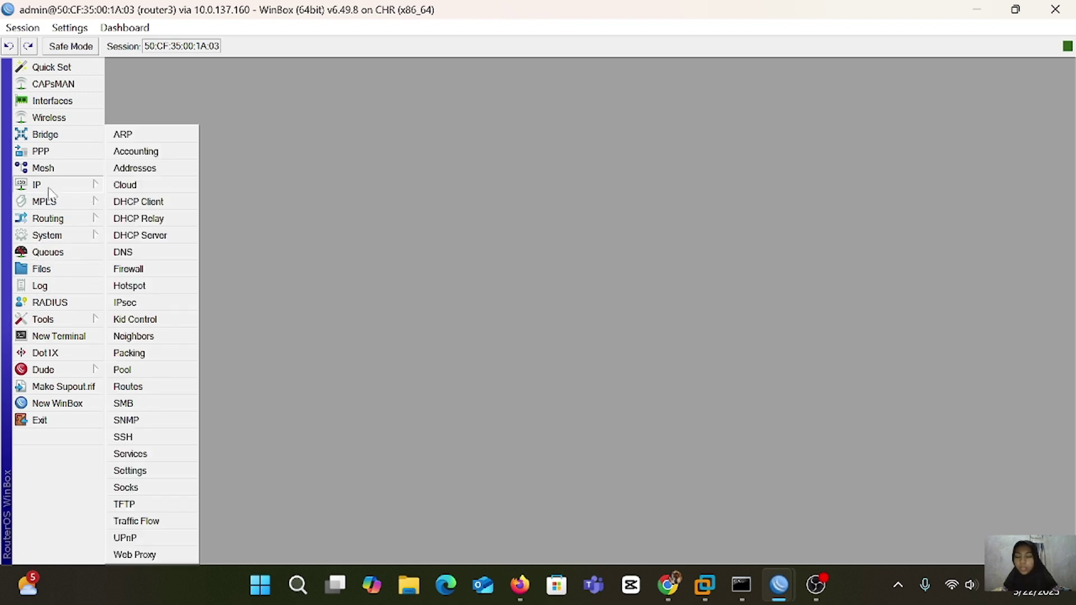
{"action": "left_click", "coordinate": [127, 386]}
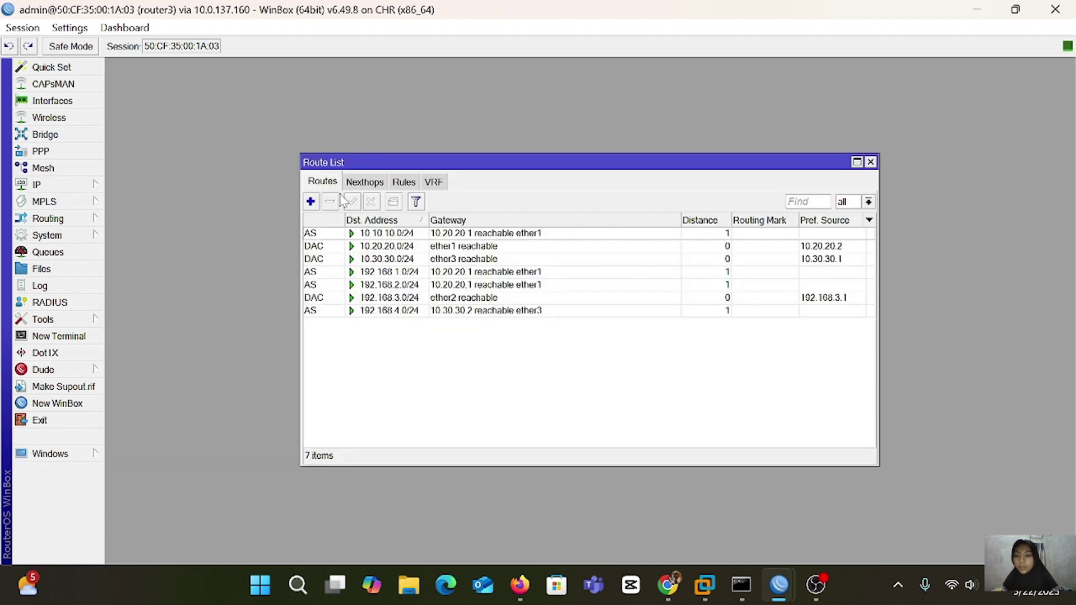
{"action": "left_click", "coordinate": [310, 202]}
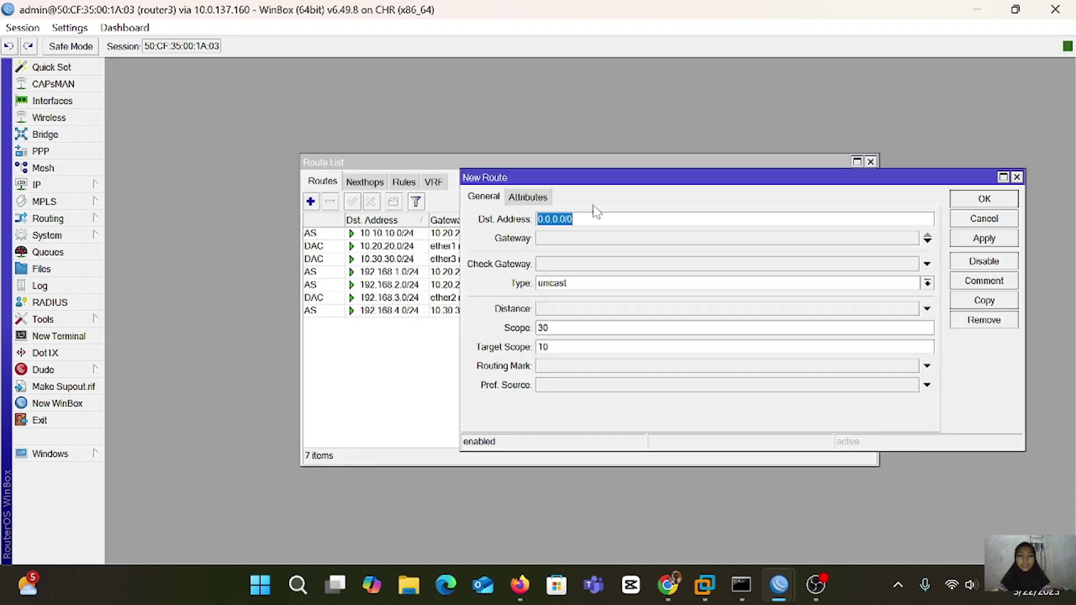
{"action": "key", "text": "BackSpace"}
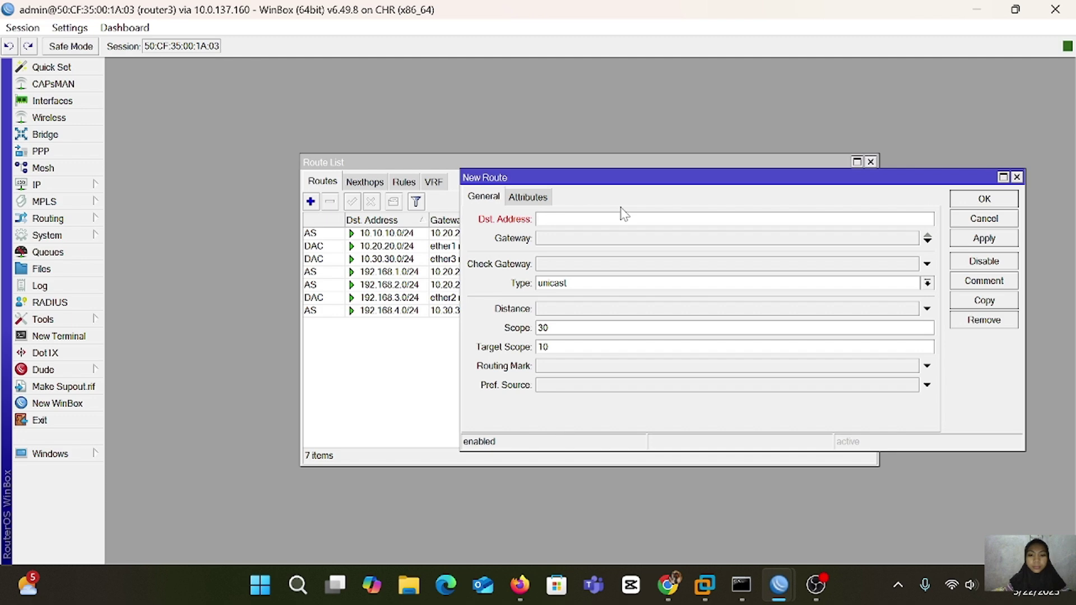
{"action": "type", "text": "1"}
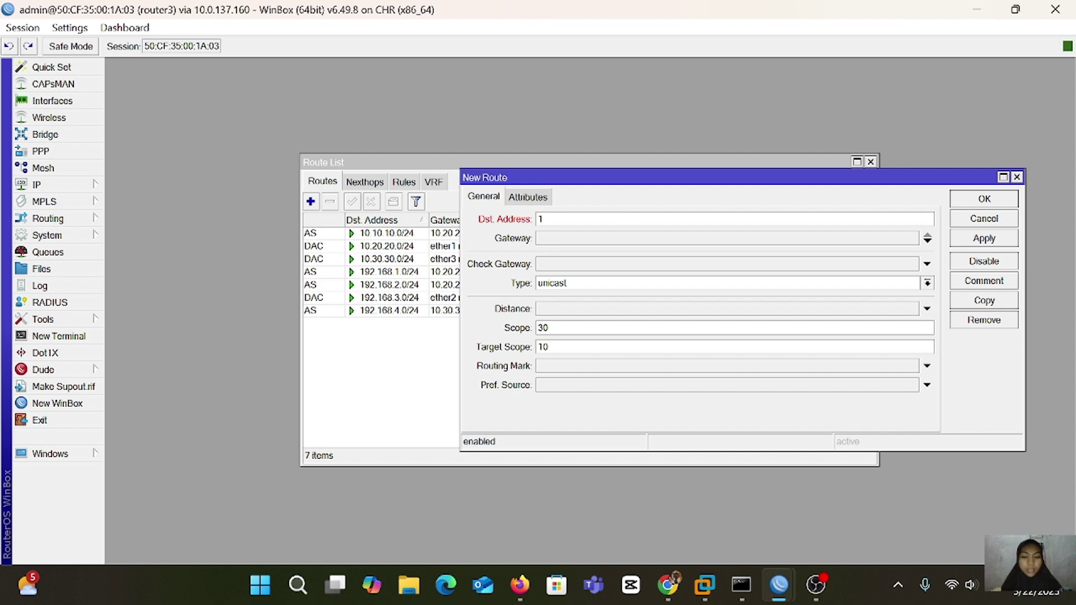
{"action": "key", "text": "BackSpace"}
{"action": "left_click", "coordinate": [610, 243]}
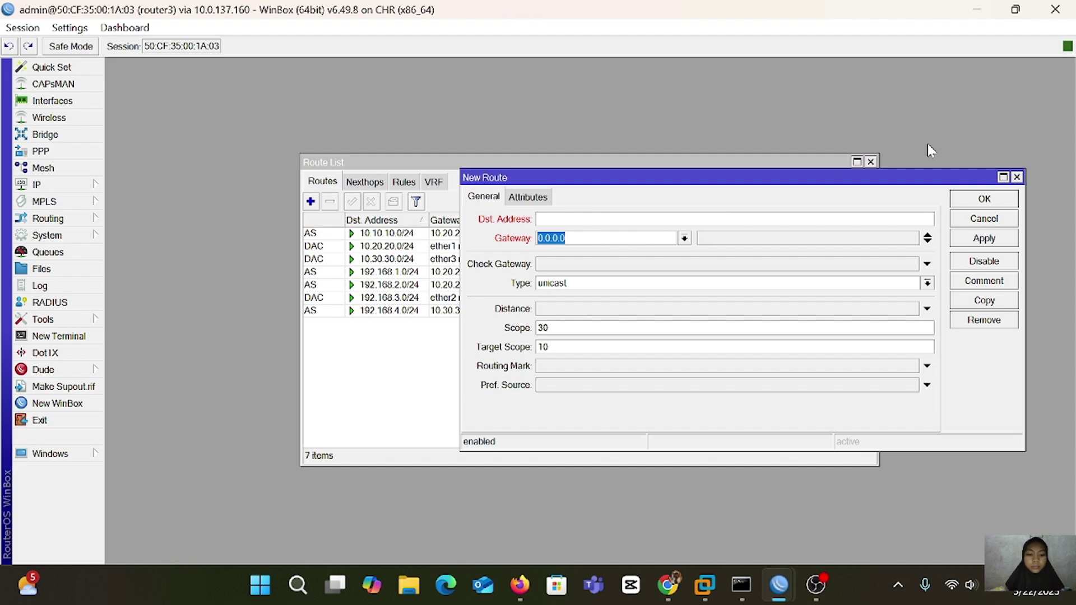
{"action": "left_click", "coordinate": [1016, 178]}
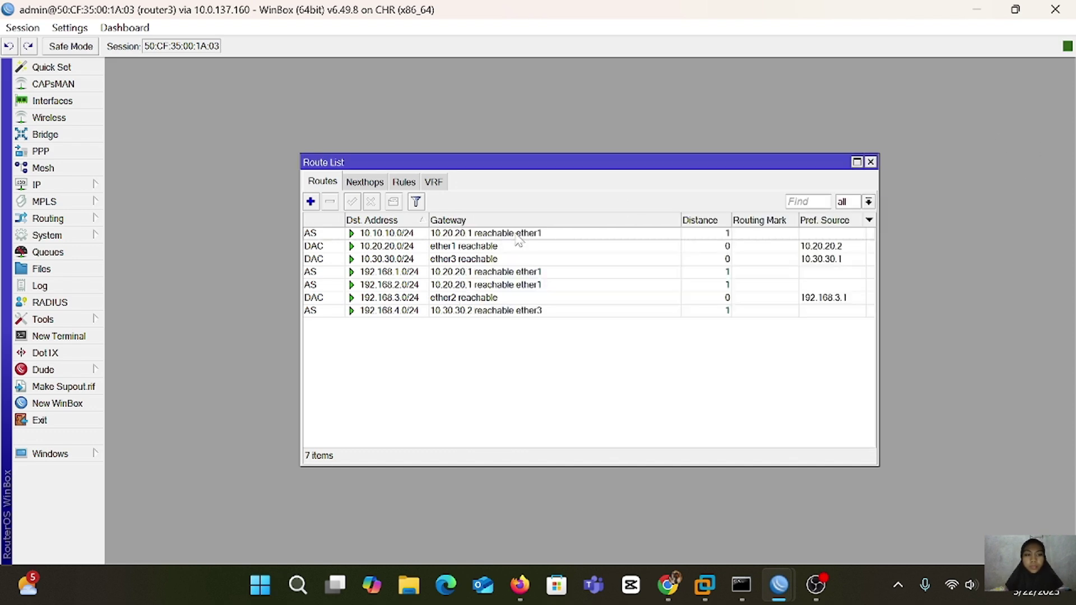
Add a default route on router3 with destination 0.0.0.0/0 and gateway 10.20.20.1
{"action": "left_click", "coordinate": [310, 201]}
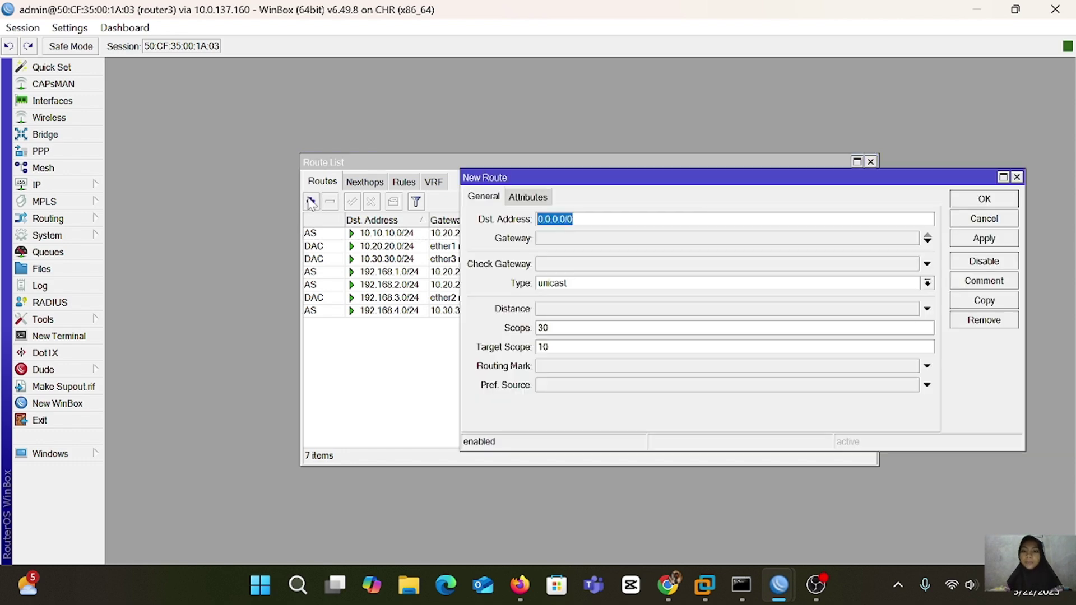
{"action": "left_click", "coordinate": [567, 240]}
{"action": "key", "text": "BackSpace"}
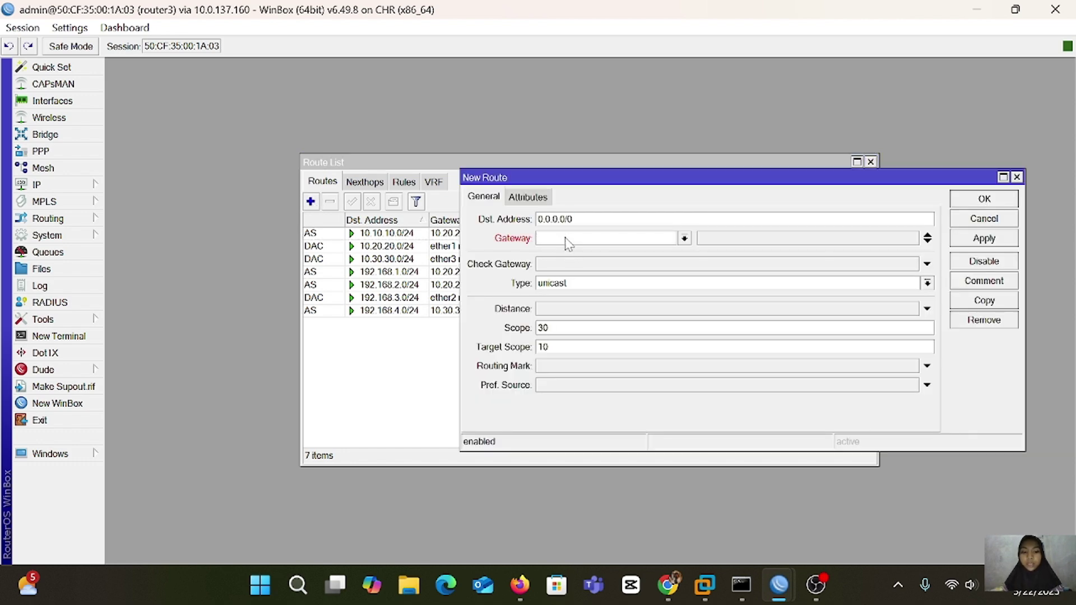
{"action": "type", "text": "10.10"}
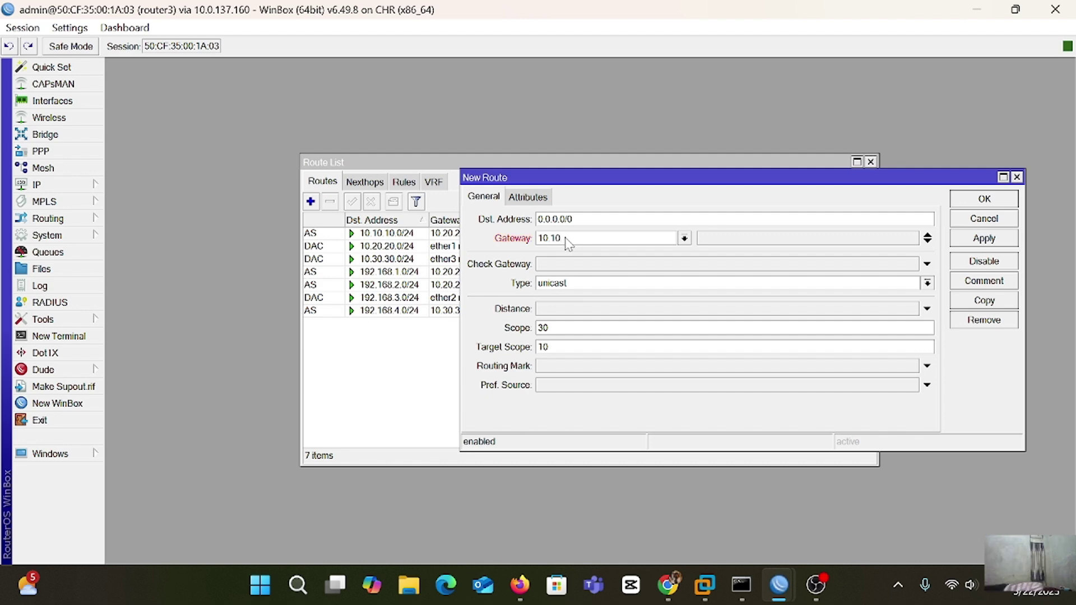
{"action": "key", "text": "BackSpace"}
{"action": "key", "text": "BackSpace"}
{"action": "key", "text": "BackSpace"}
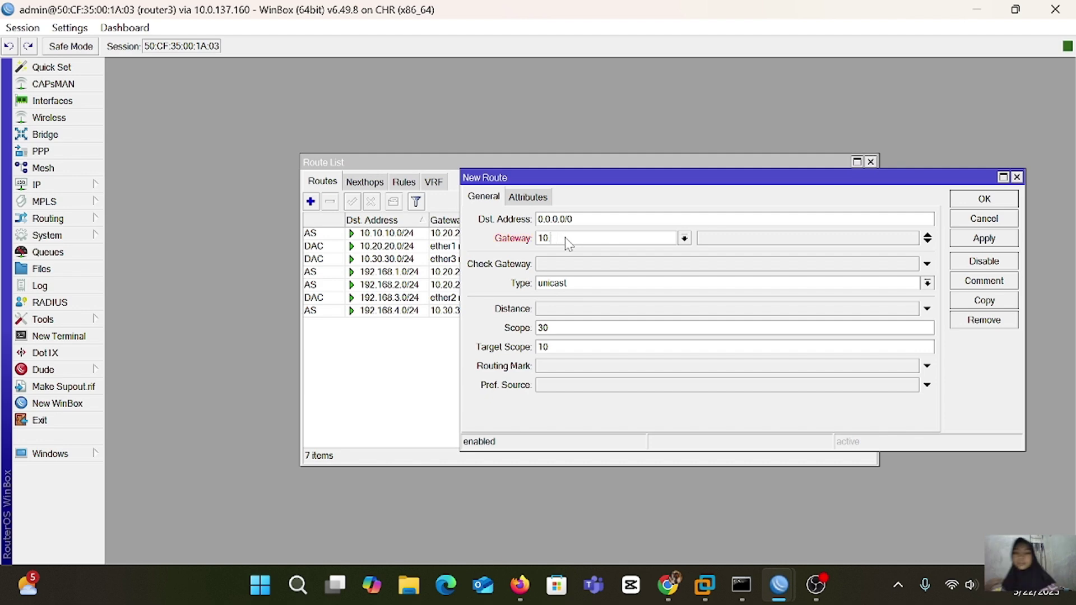
{"action": "type", "text": ".20"}
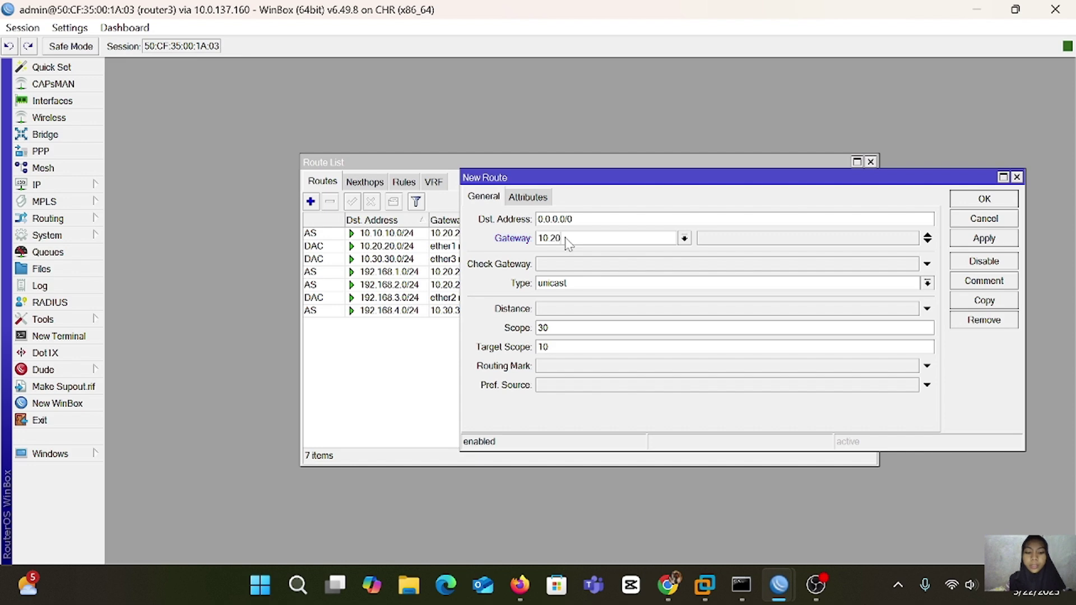
{"action": "type", "text": ".20.1"}
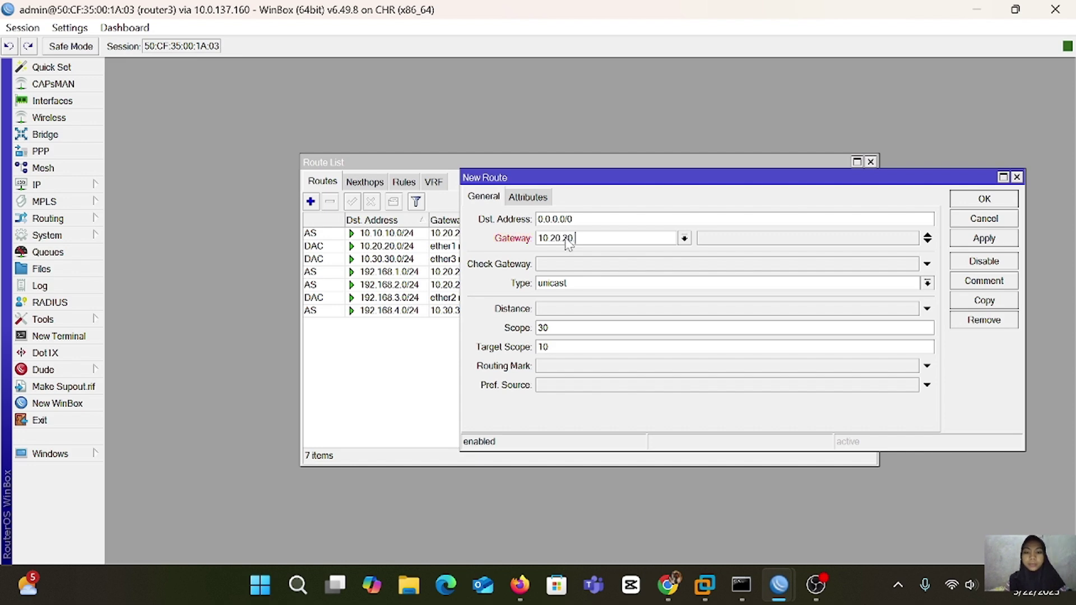
{"action": "left_click", "coordinate": [987, 240]}
{"action": "left_click", "coordinate": [984, 200]}
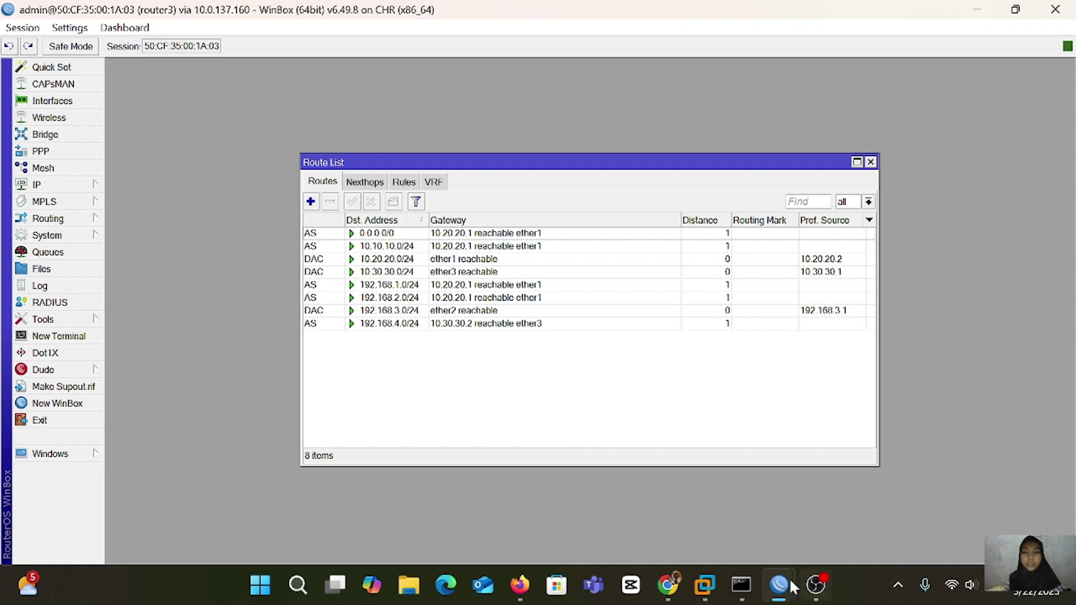
Switch to the router4 WinBox session and add a default route to 0.0.0.0/0 with gateway 10.30.30.1
{"action": "mouse_move", "coordinate": [779, 585]}
{"action": "left_click", "coordinate": [943, 511]}
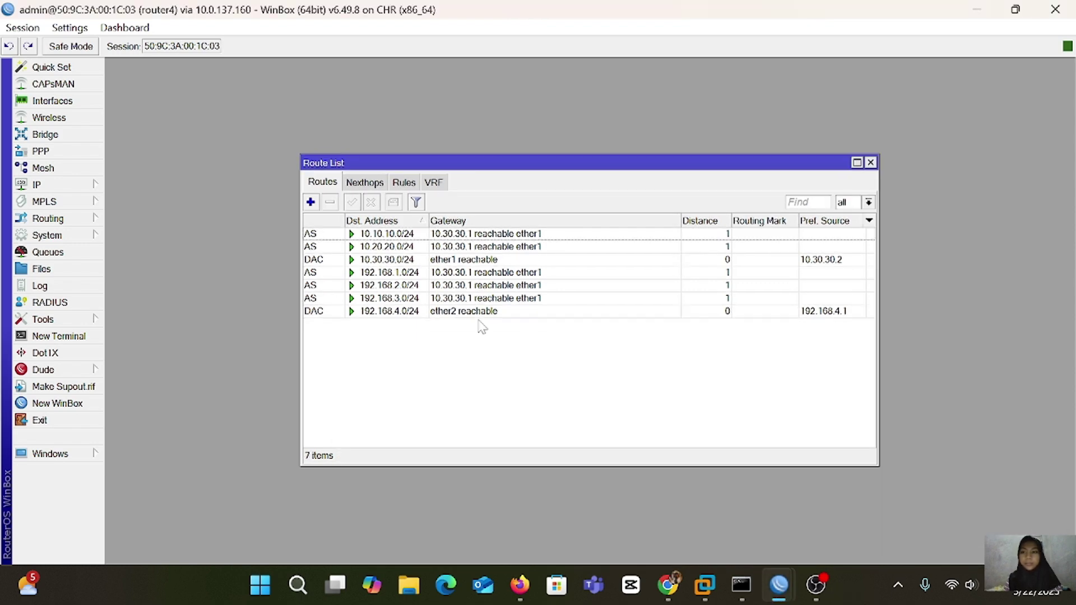
{"action": "left_click", "coordinate": [311, 203]}
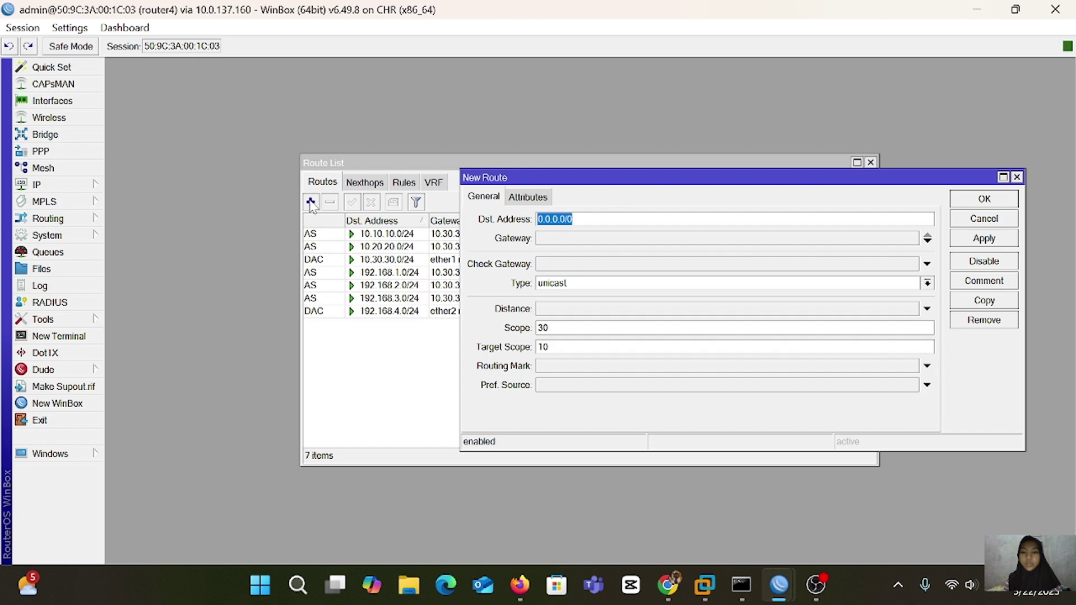
{"action": "left_click", "coordinate": [558, 240]}
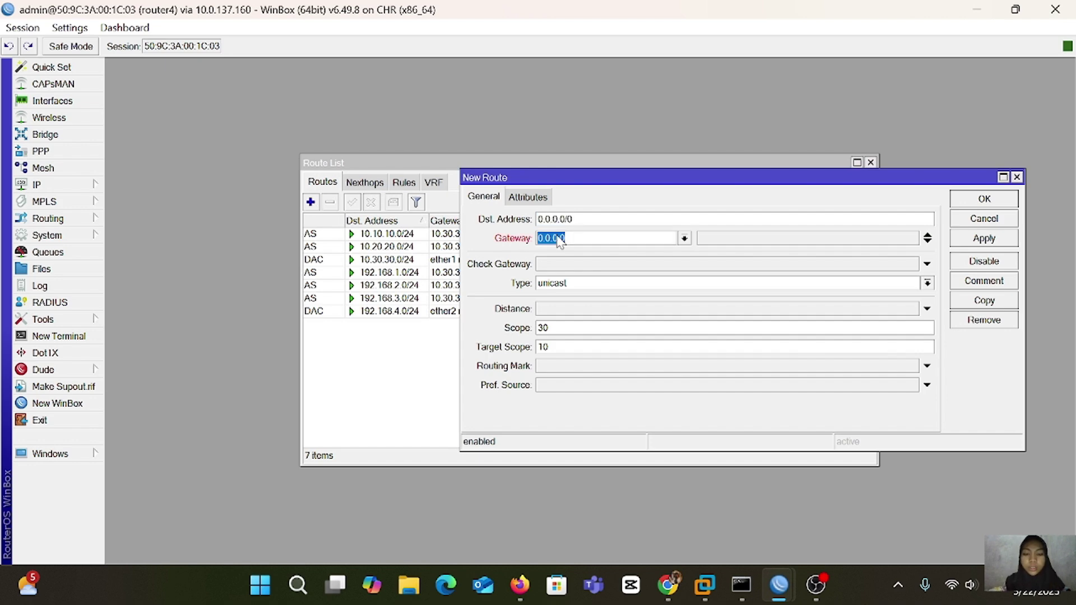
{"action": "key", "text": "BackSpace"}
{"action": "type", "text": "10"}
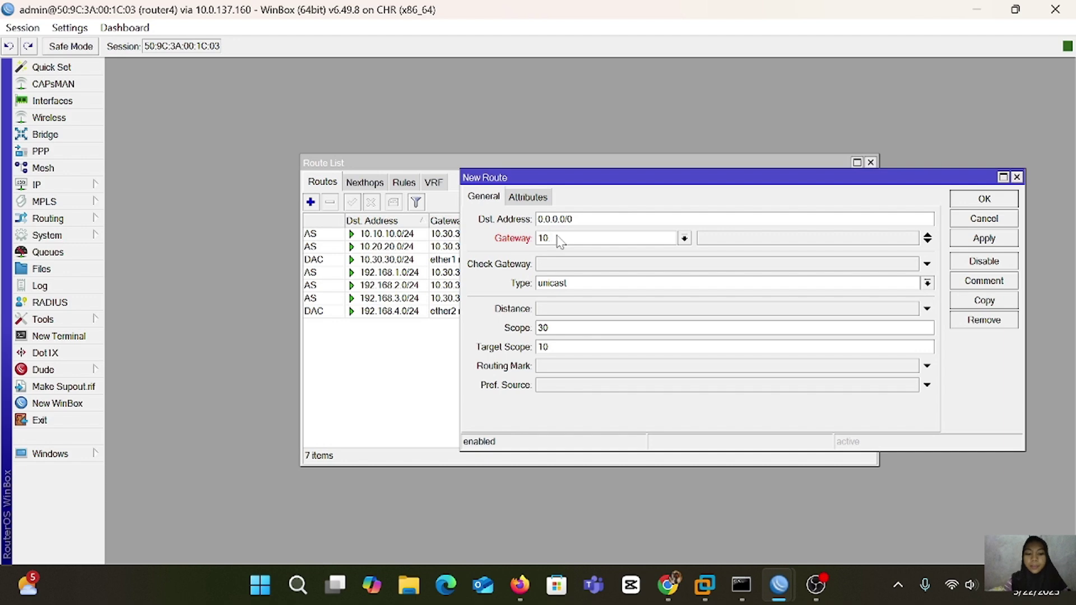
{"action": "type", "text": ".20"}
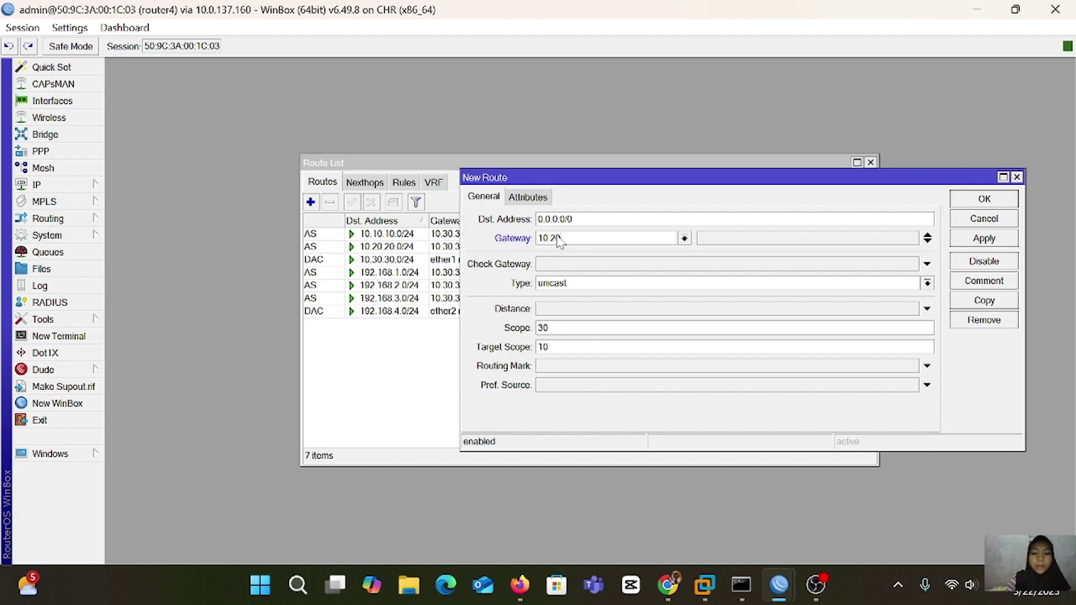
{"action": "key", "text": "BackSpace"}
{"action": "key", "text": "BackSpace"}
{"action": "key", "text": "BackSpace"}
{"action": "type", "text": ".30.30"}
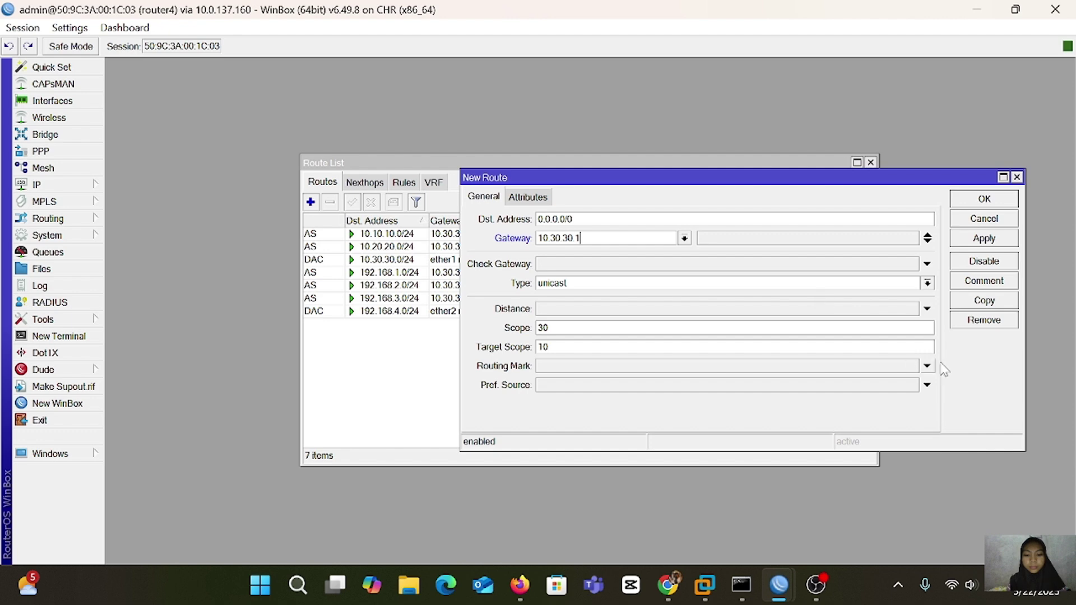
{"action": "left_click", "coordinate": [972, 238]}
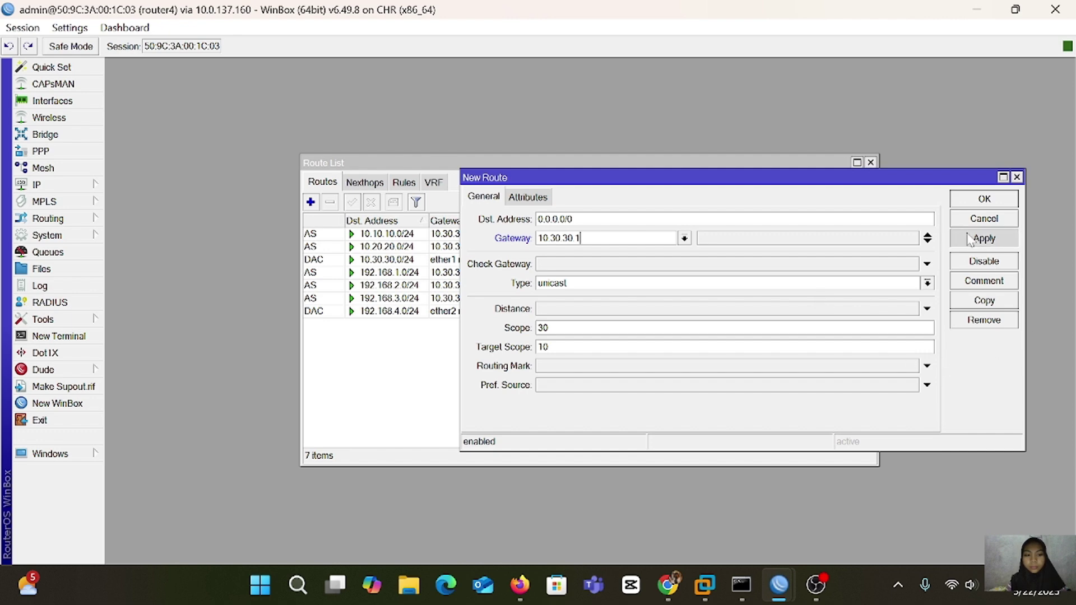
{"action": "left_click", "coordinate": [996, 202]}
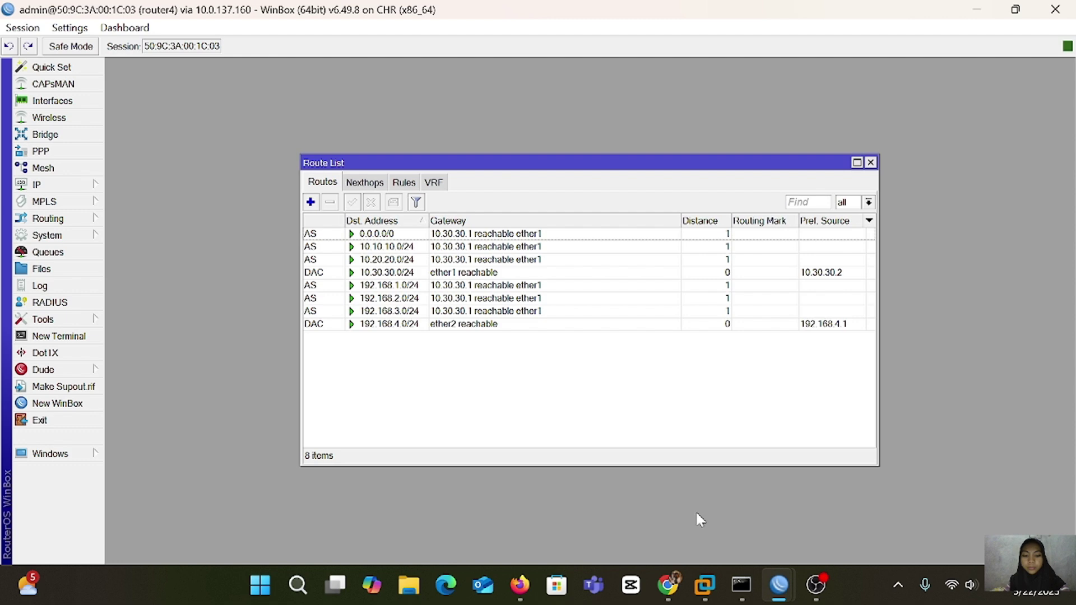
Switch to the router1 WinBox session and close its terminal and route list
{"action": "mouse_move", "coordinate": [768, 568]}
{"action": "left_click", "coordinate": [391, 521]}
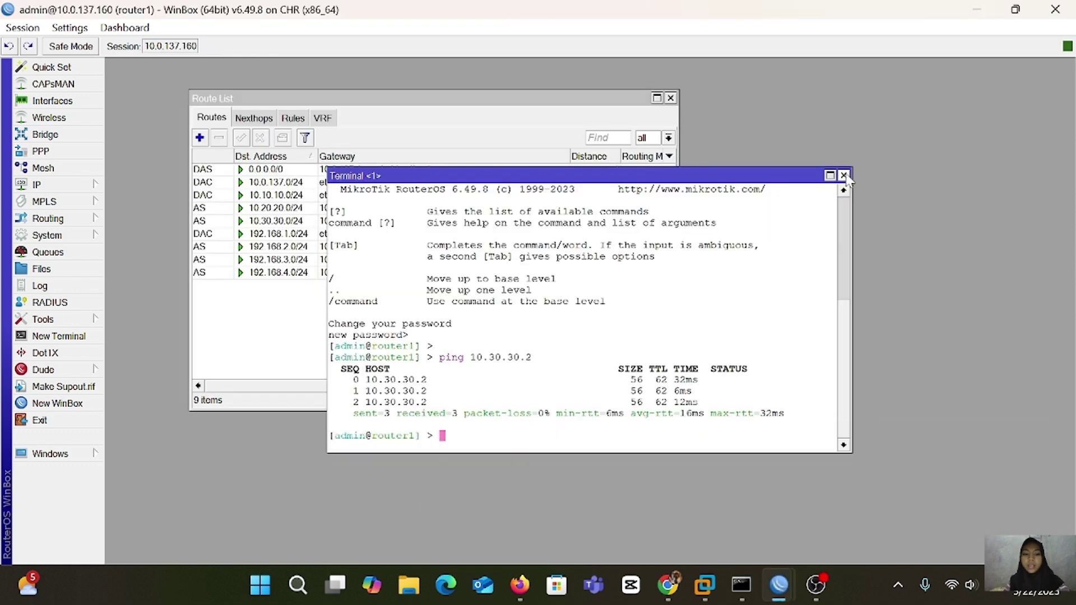
{"action": "left_click", "coordinate": [843, 176]}
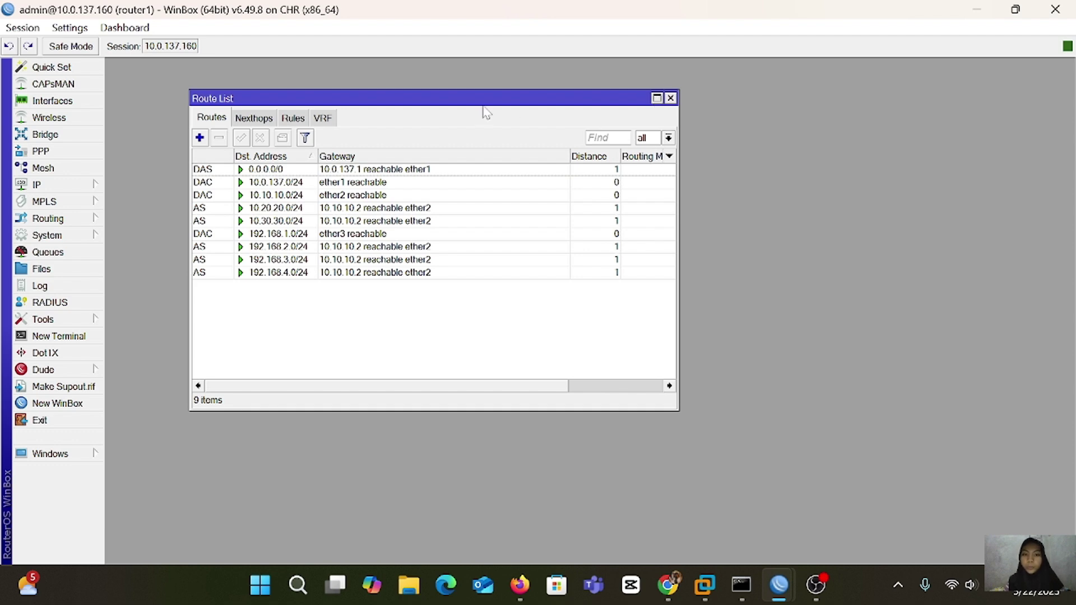
{"action": "left_click", "coordinate": [199, 138]}
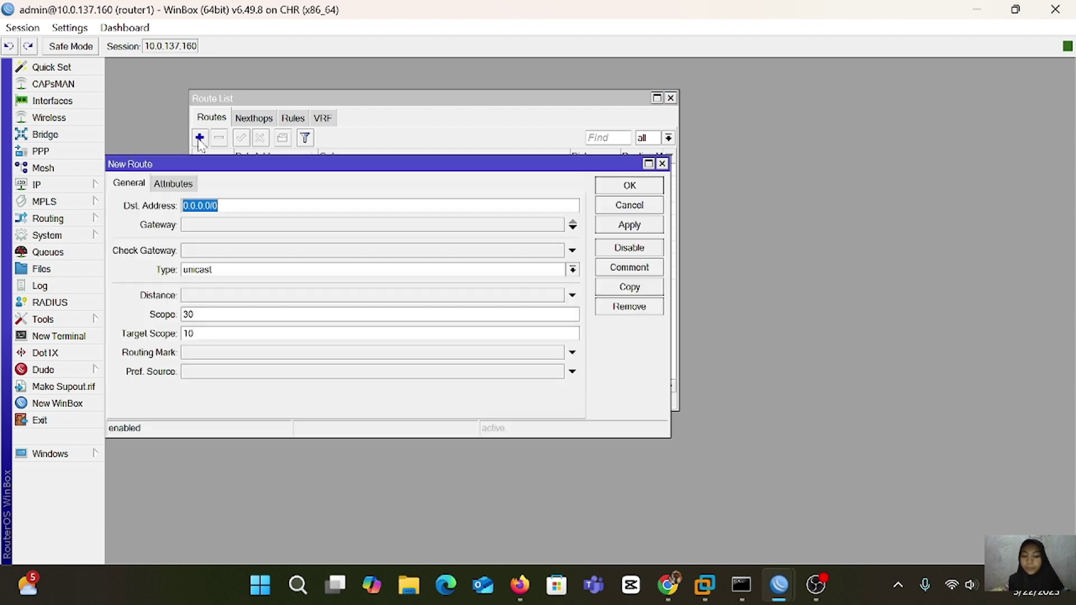
{"action": "left_click", "coordinate": [661, 164]}
{"action": "left_click", "coordinate": [670, 98]}
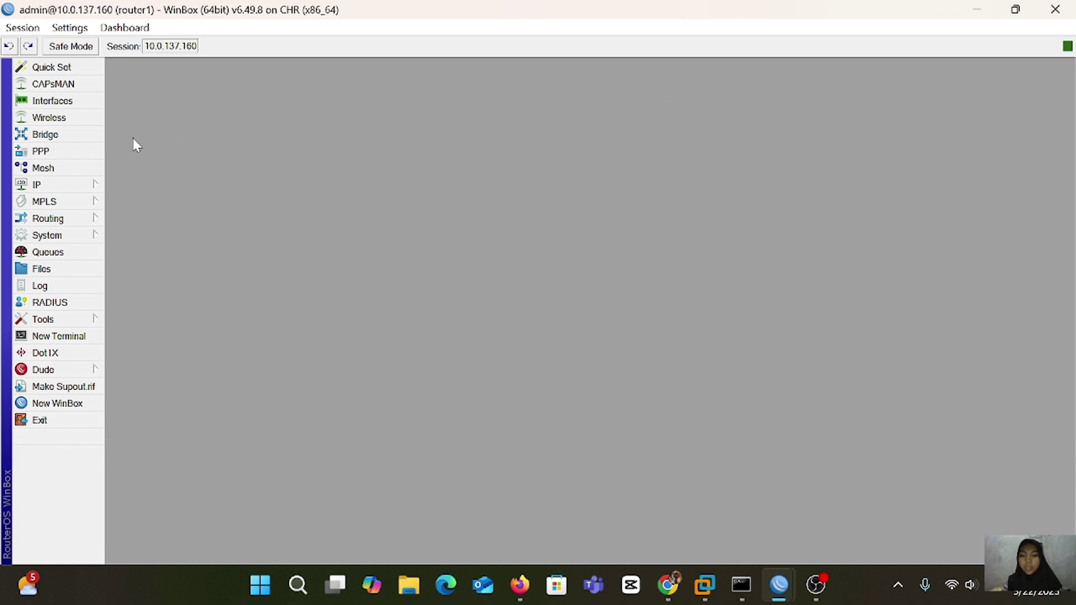
Add a source NAT rule to router1's firewall with chain srcnat, outgoing interface ether1 and action masquerade
{"action": "left_click", "coordinate": [65, 182]}
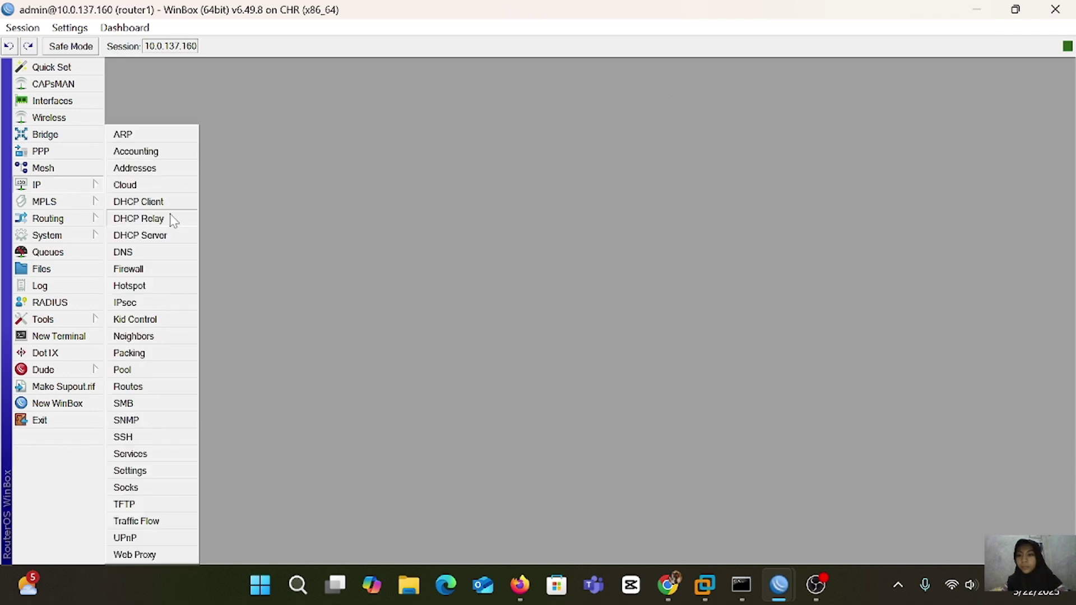
{"action": "left_click", "coordinate": [153, 270]}
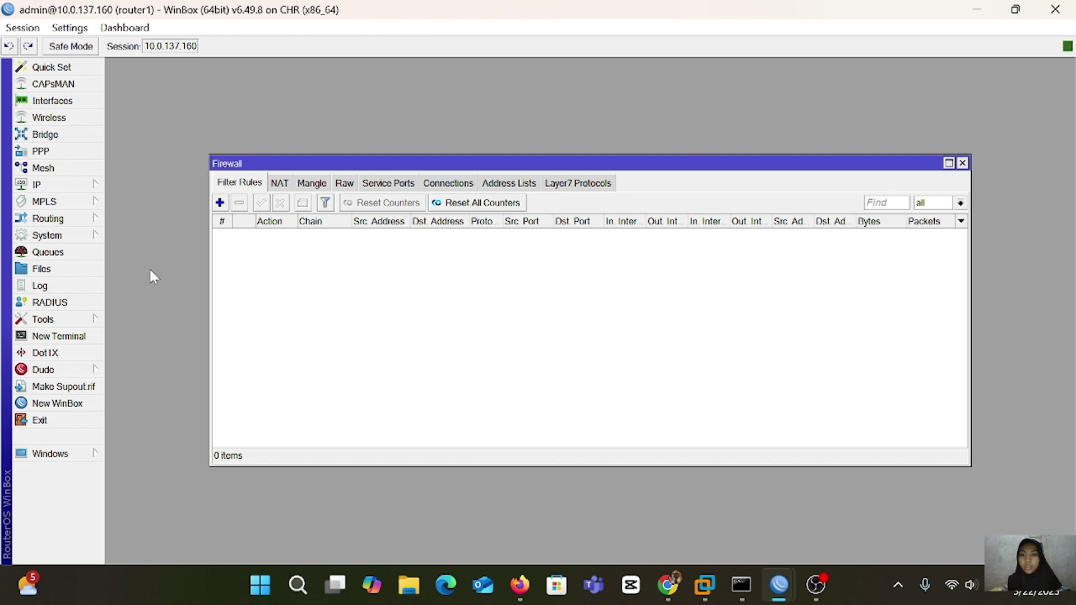
{"action": "left_click", "coordinate": [280, 183]}
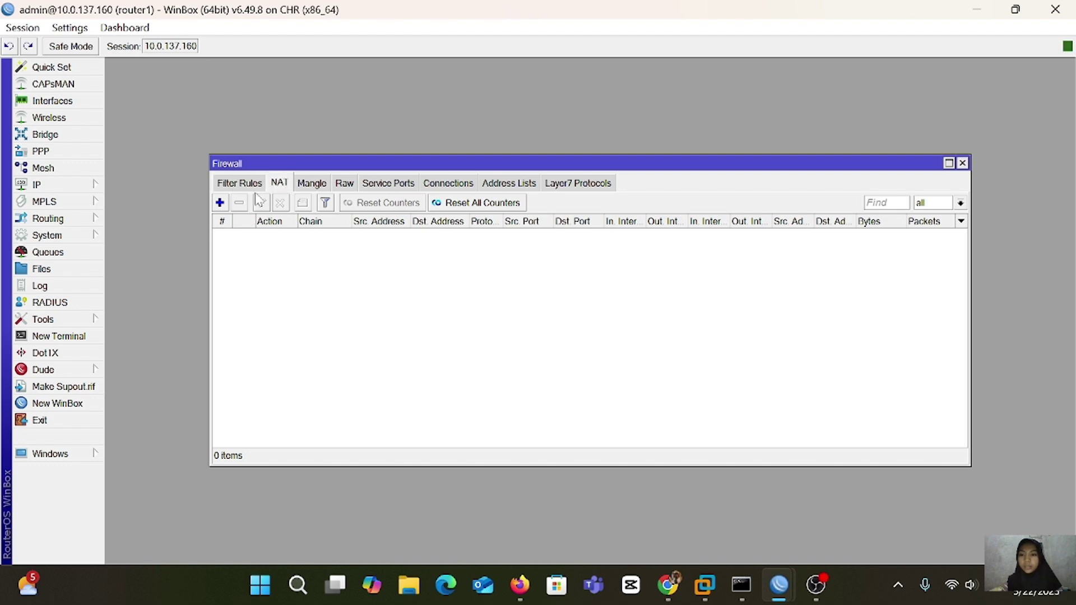
{"action": "left_click", "coordinate": [220, 202]}
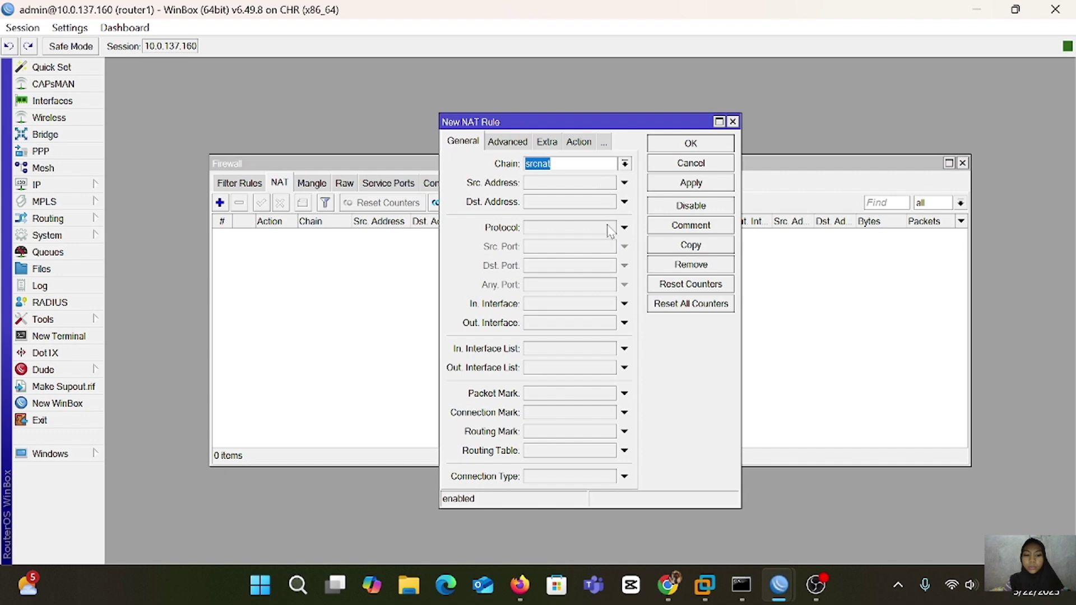
{"action": "left_click", "coordinate": [625, 324]}
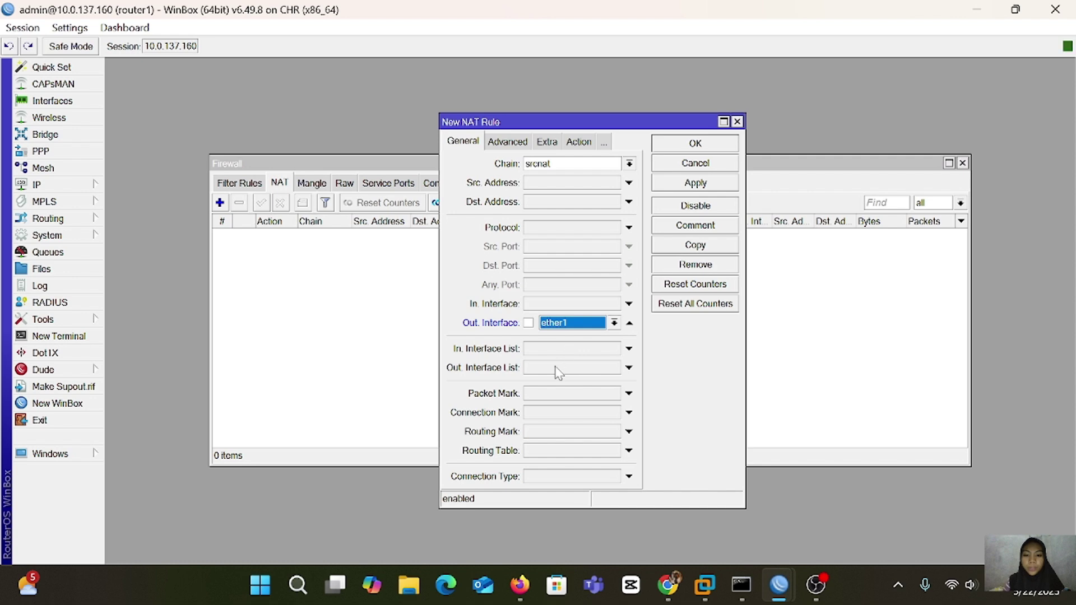
{"action": "left_click", "coordinate": [578, 142]}
{"action": "left_click", "coordinate": [630, 165]}
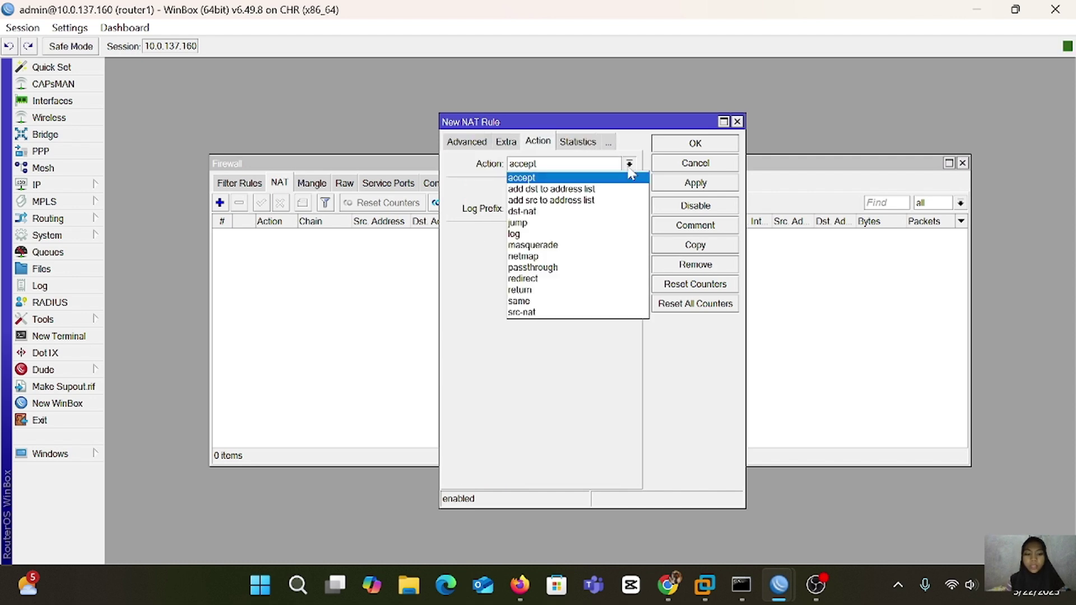
{"action": "left_click", "coordinate": [582, 245]}
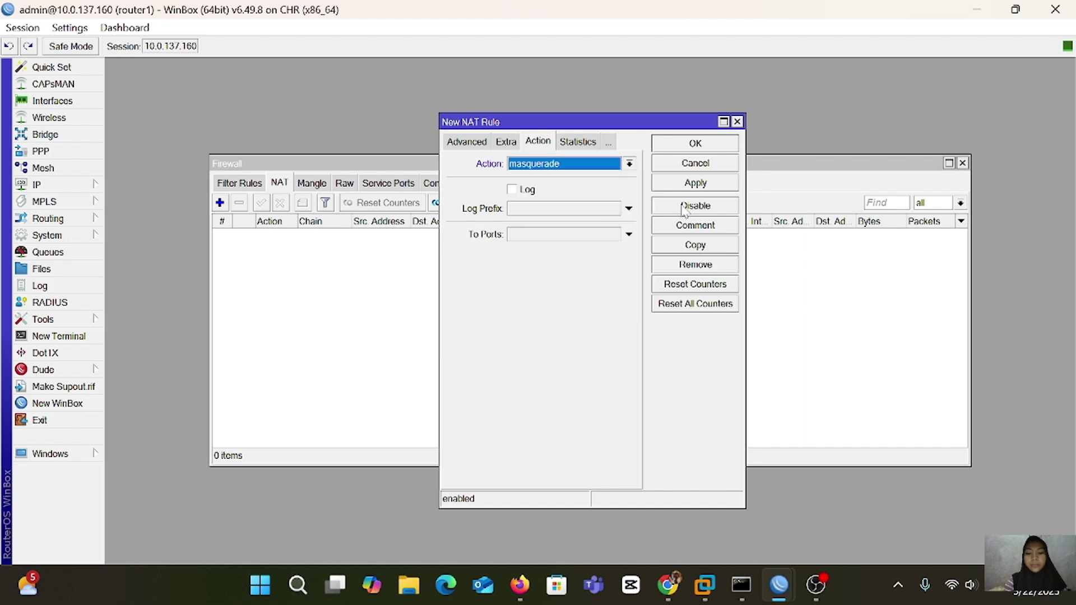
{"action": "left_click", "coordinate": [707, 185]}
{"action": "left_click", "coordinate": [695, 144]}
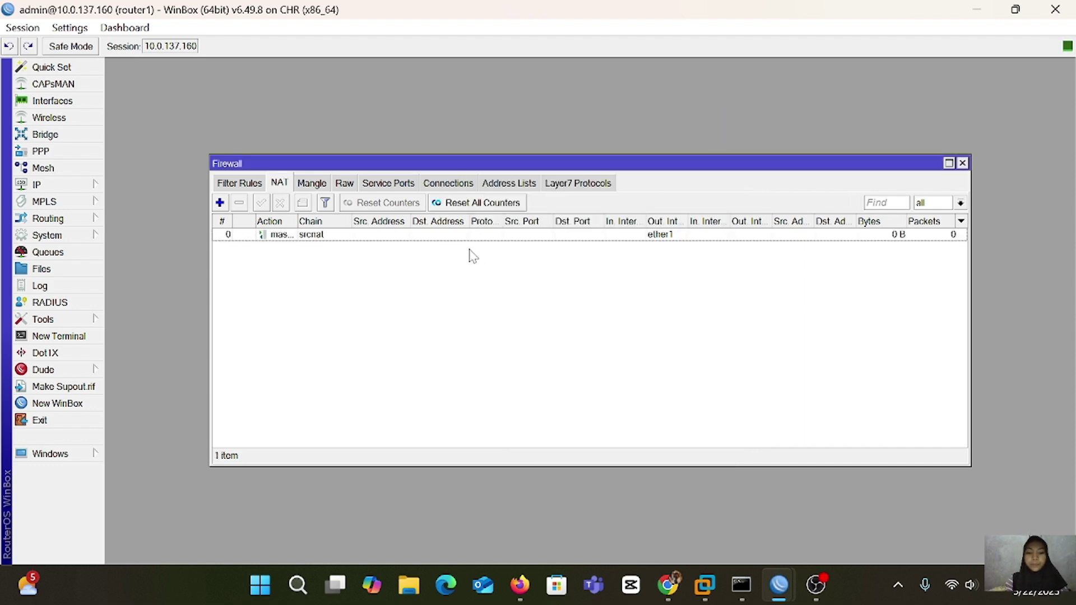
Switch to the router4 WinBox session, open a new terminal, skip the password change, and test internet connectivity by pinging 8.8.8.8
{"action": "mouse_move", "coordinate": [779, 585]}
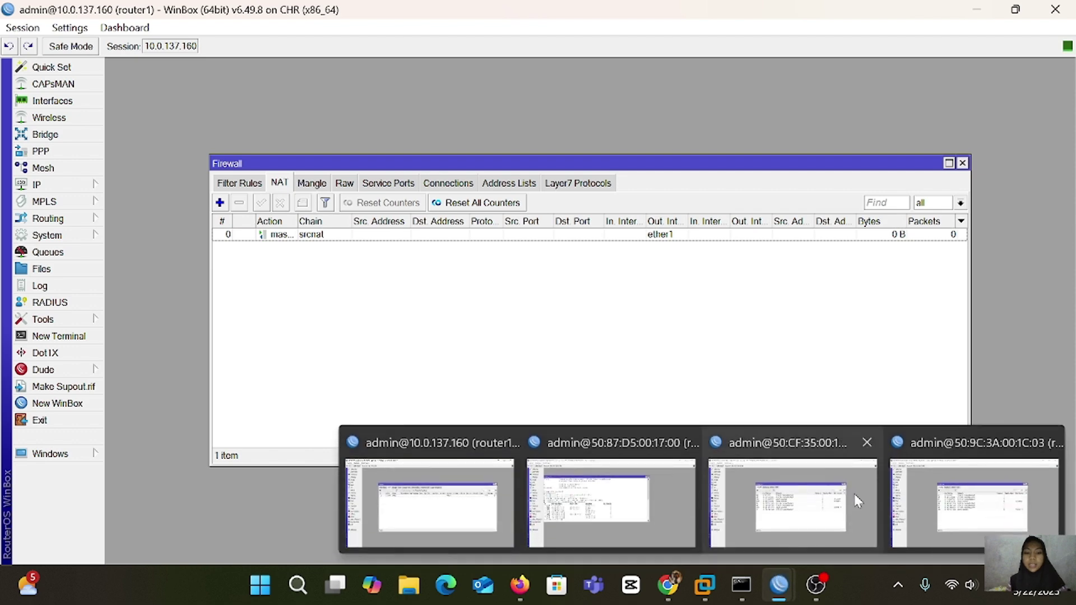
{"action": "left_click", "coordinate": [854, 493]}
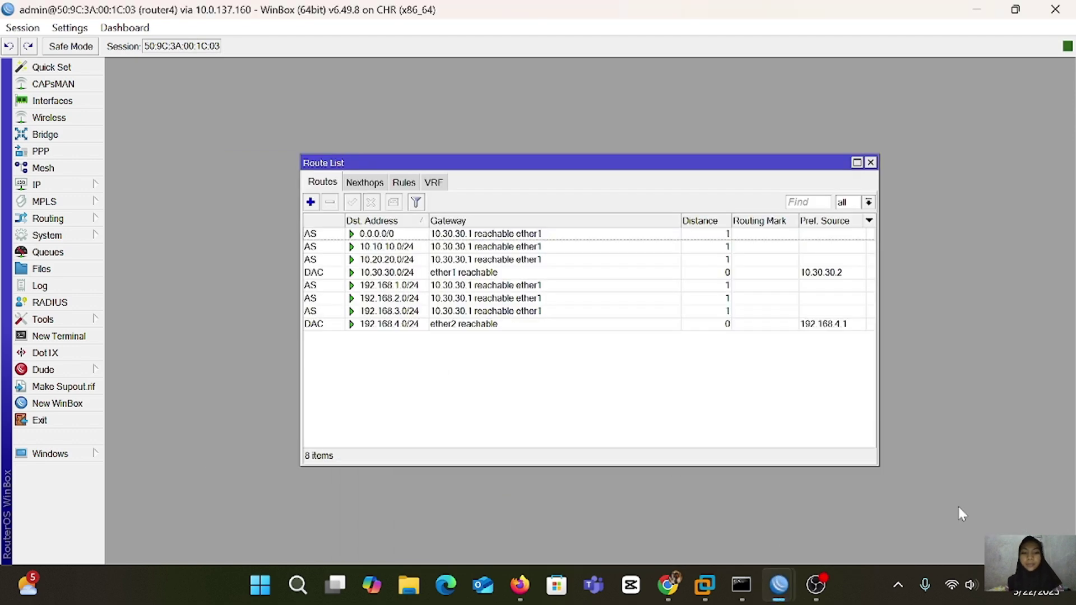
{"action": "left_click", "coordinate": [45, 336]}
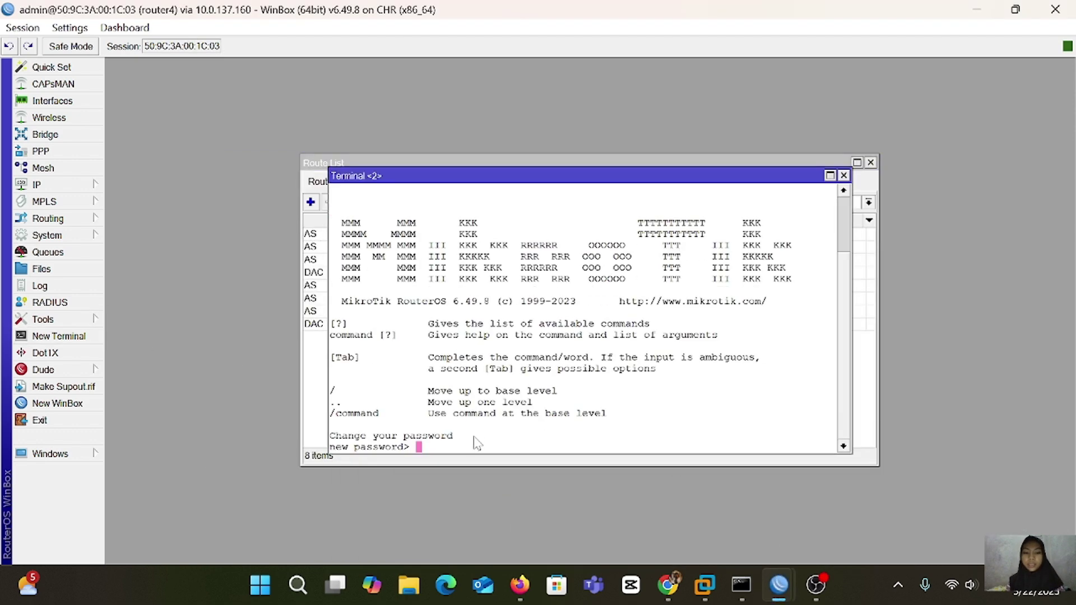
{"action": "key", "text": "Return"}
{"action": "type", "text": "ping "}
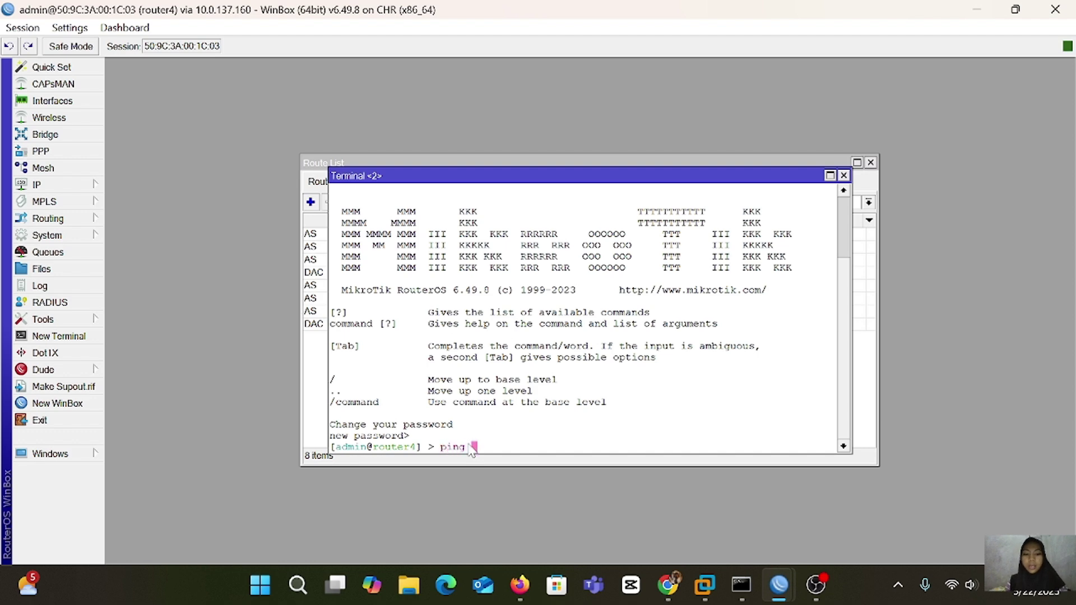
{"action": "type", "text": "8.8.8.8"}
{"action": "key", "text": "Return"}
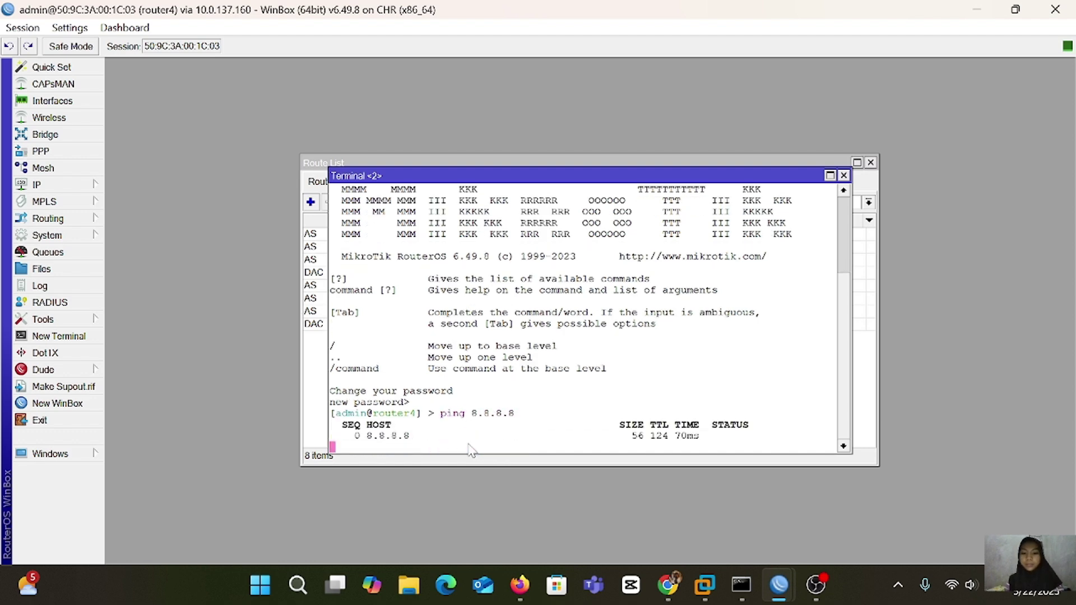
{"action": "key", "text": "ctrl+c"}
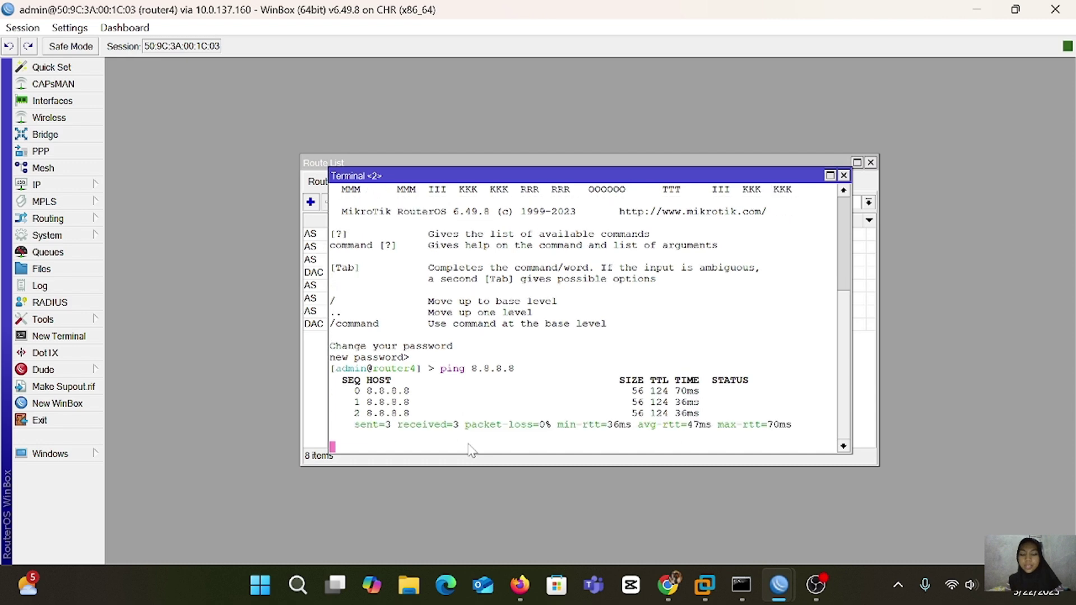
{"action": "type", "text": "ping g"}
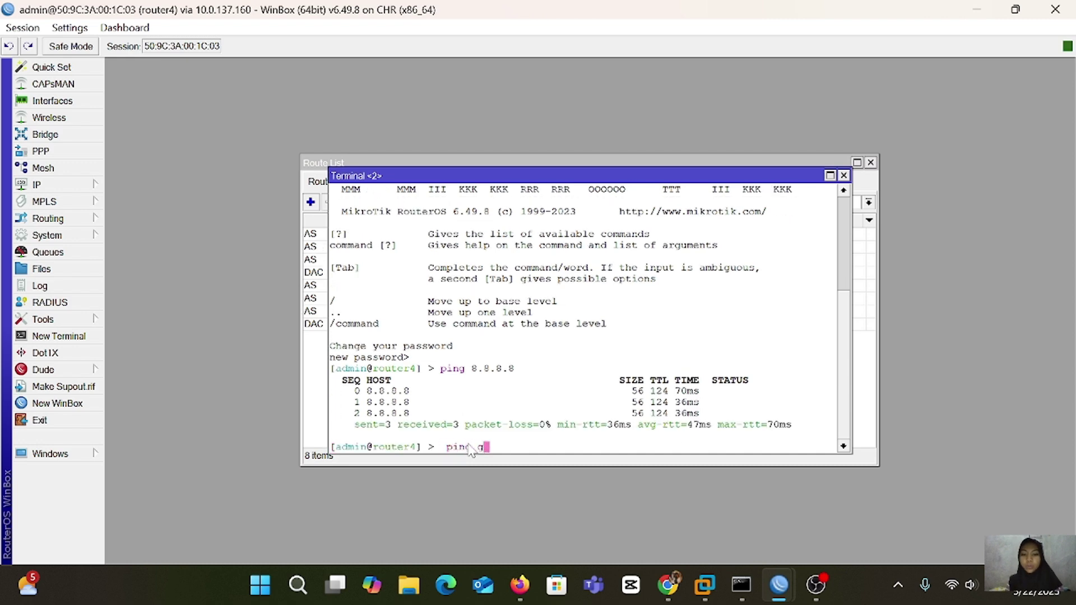
{"action": "type", "text": "oogle.com"}
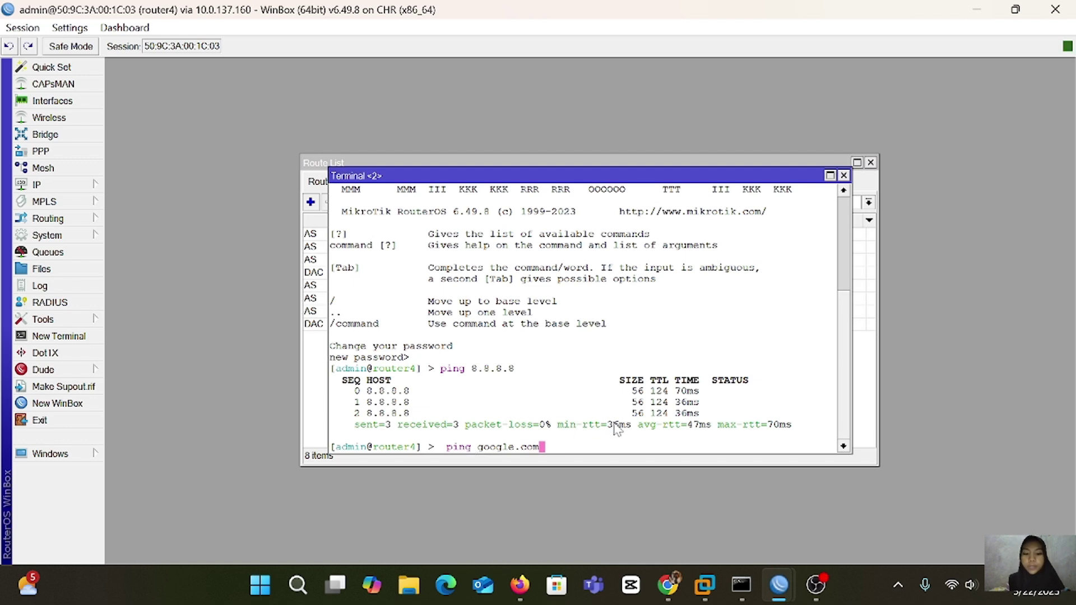
{"action": "key", "text": "BackSpace"}
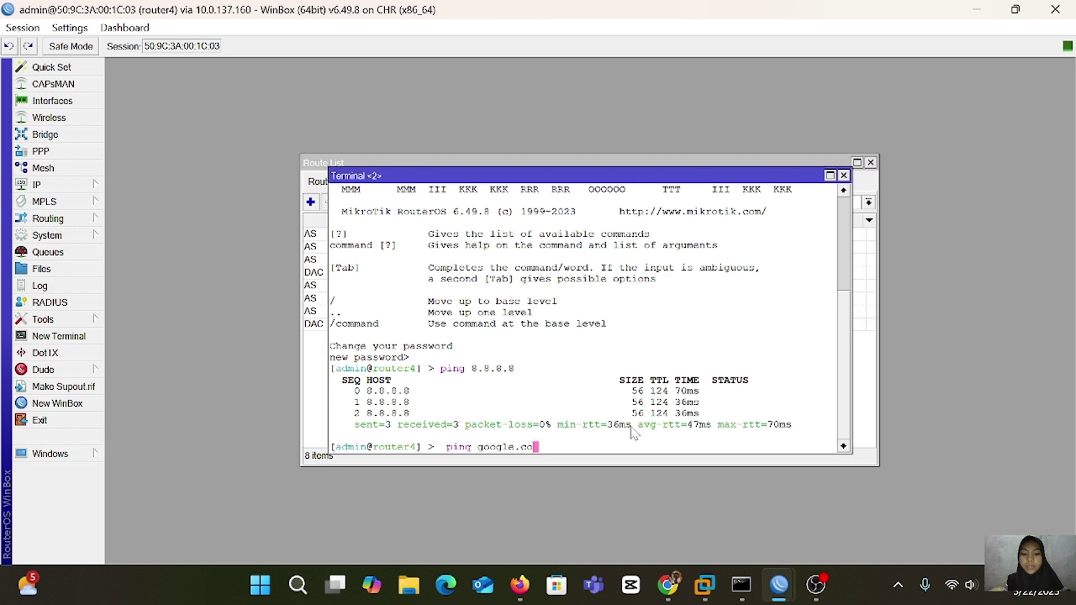
{"action": "key", "text": "BackSpace"}
{"action": "key", "text": "BackSpace"}
{"action": "key", "text": "BackSpace"}
{"action": "key", "text": "BackSpace"}
{"action": "key", "text": "BackSpace"}
{"action": "key", "text": "BackSpace"}
{"action": "key", "text": "BackSpace"}
{"action": "key", "text": "BackSpace"}
{"action": "key", "text": "BackSpace"}
{"action": "key", "text": "BackSpace"}
{"action": "key", "text": "BackSpace"}
{"action": "key", "text": "BackSpace"}
{"action": "key", "text": "BackSpace"}
{"action": "key", "text": "BackSpace"}
{"action": "key", "text": "BackSpace"}
Print router4's current DNS settings with ip dns print
{"action": "type", "text": "ip d"}
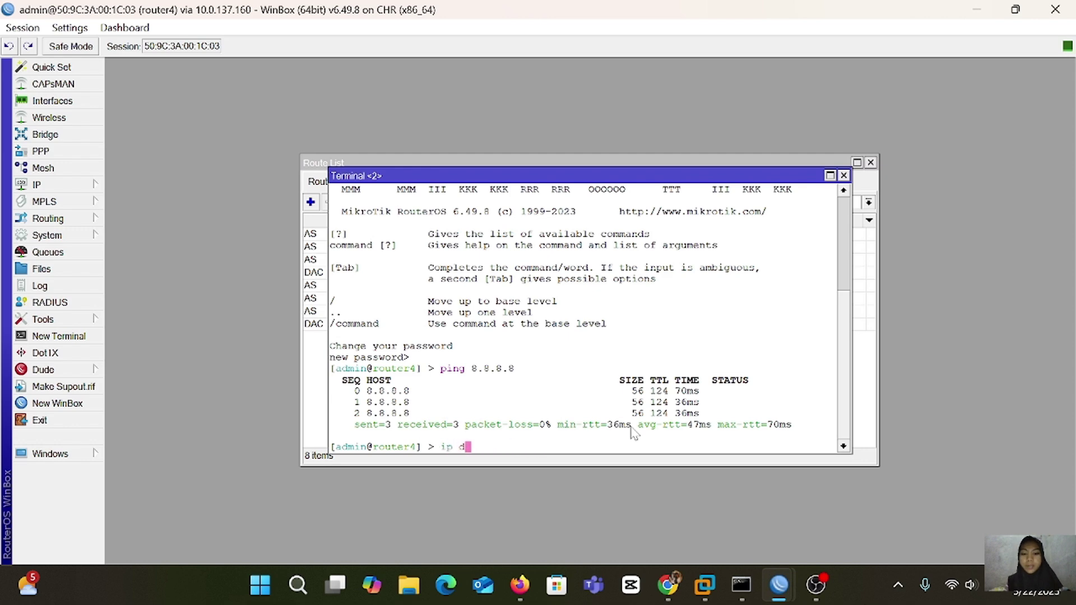
{"action": "type", "text": "ns"}
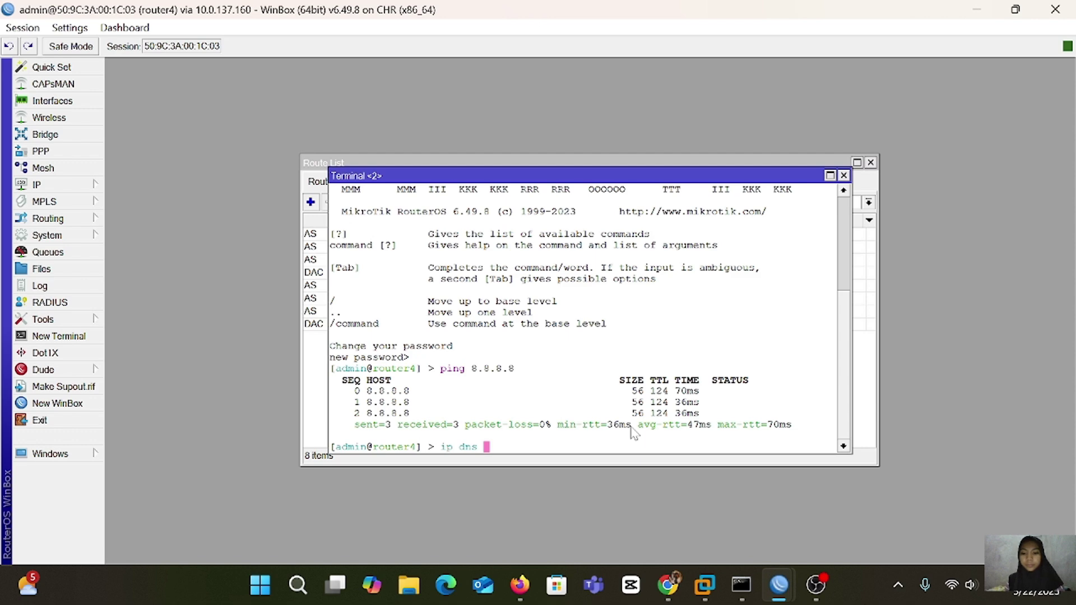
{"action": "type", "text": "print"}
{"action": "key", "text": "Return"}
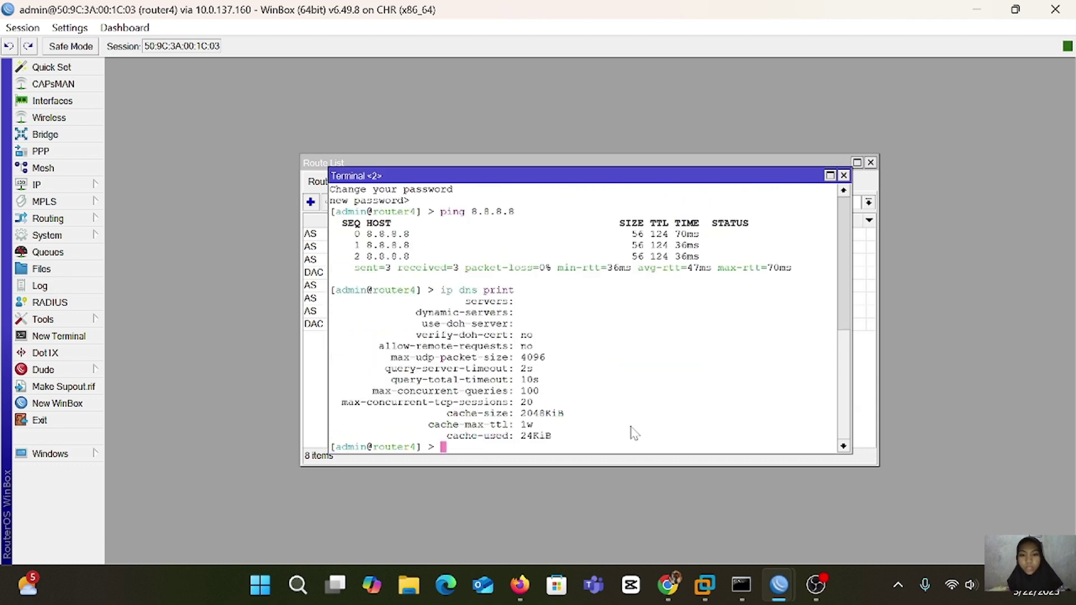
Set router4's DNS server to 8.8.8.8 with ip dns set servers=8.8.8.8
{"action": "type", "text": "ip dns"}
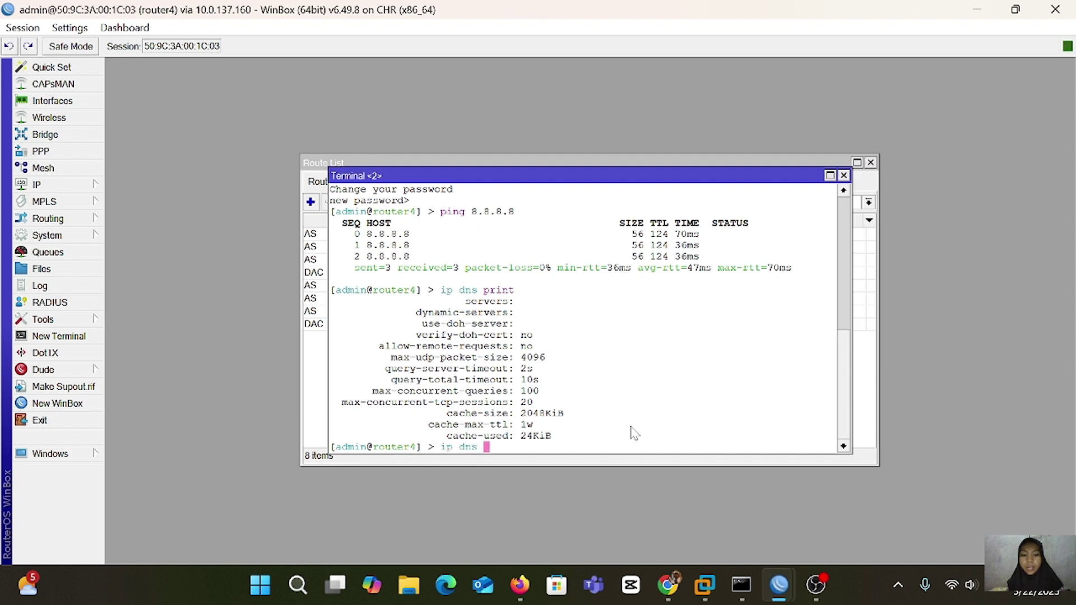
{"action": "type", "text": " set ser"}
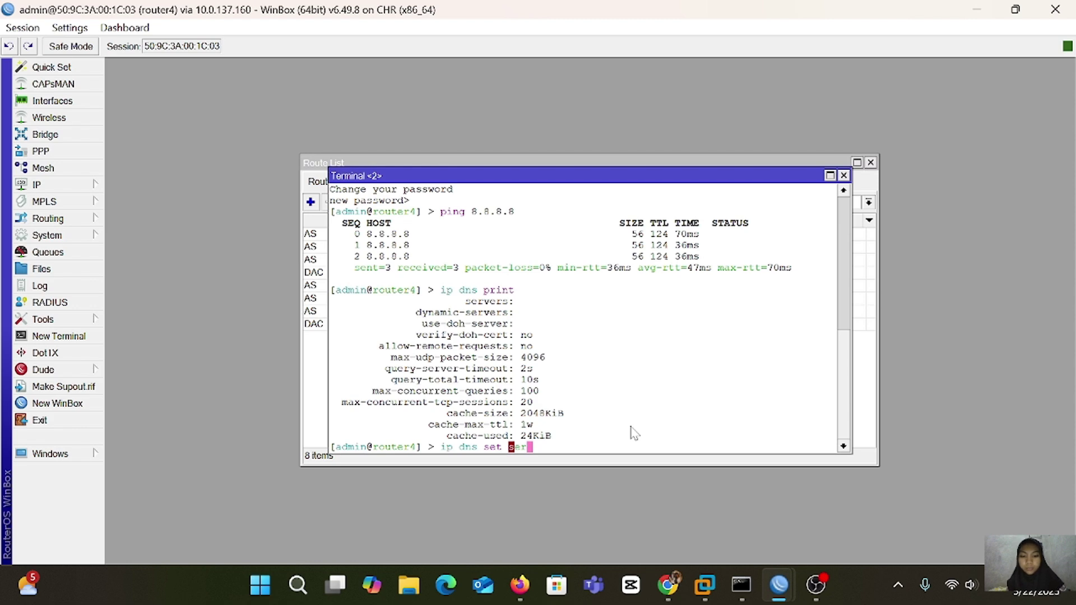
{"action": "type", "text": "vers=8.8.8.8"}
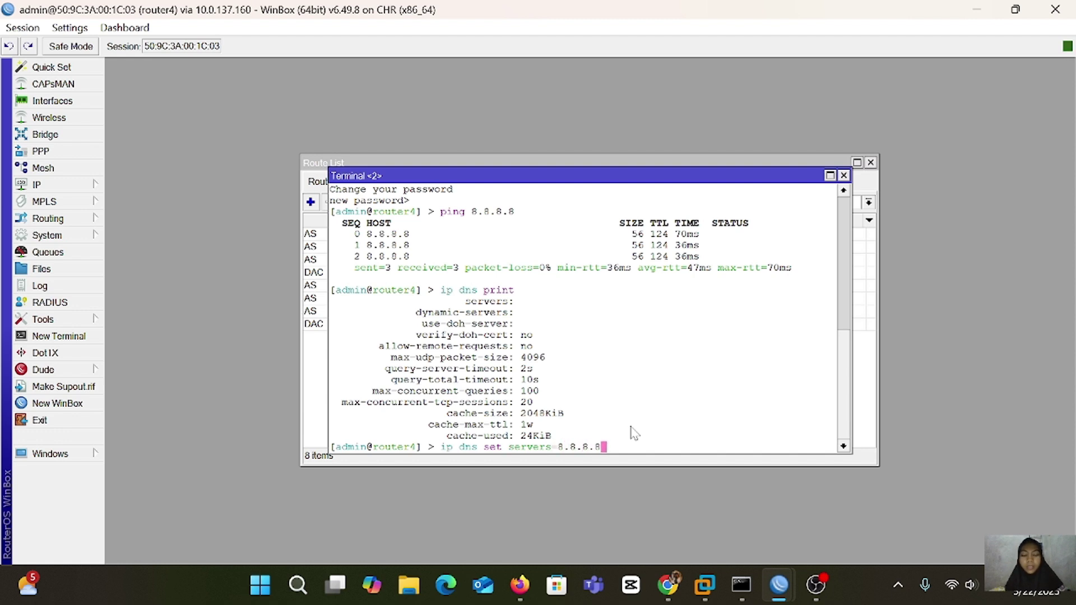
{"action": "key", "text": "Return"}
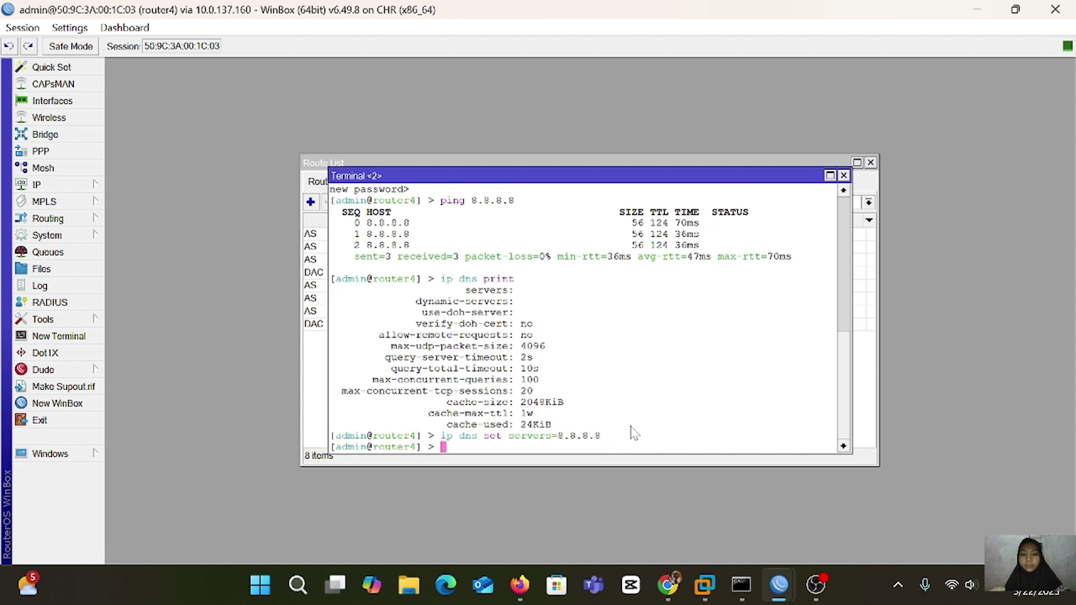
Test name resolution on router4 by pinging google.com, and stop the ping after a few replies
{"action": "type", "text": "ping g"}
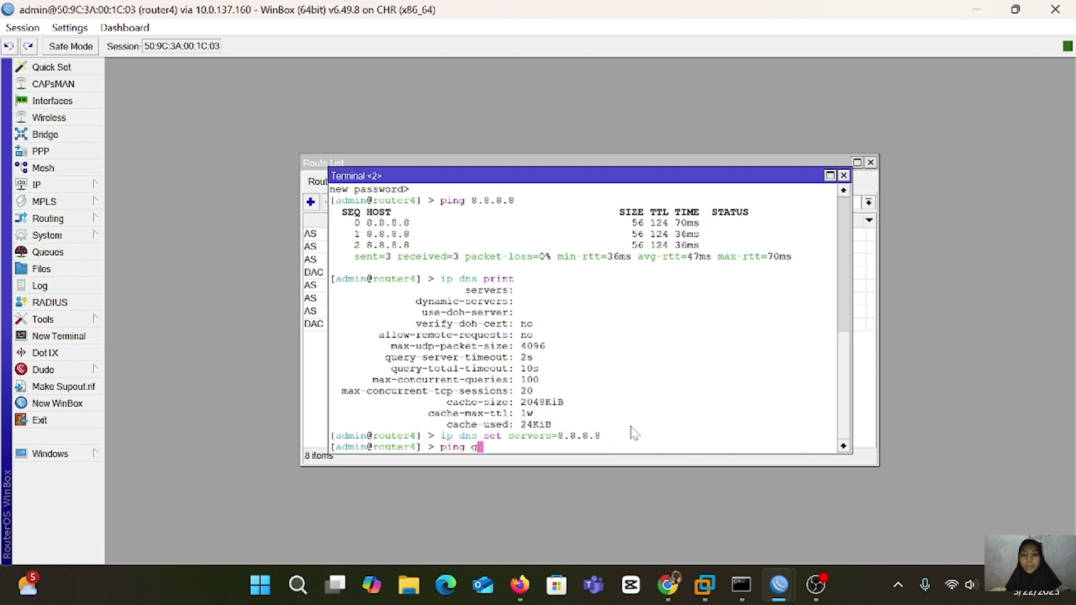
{"action": "type", "text": "oogle.com"}
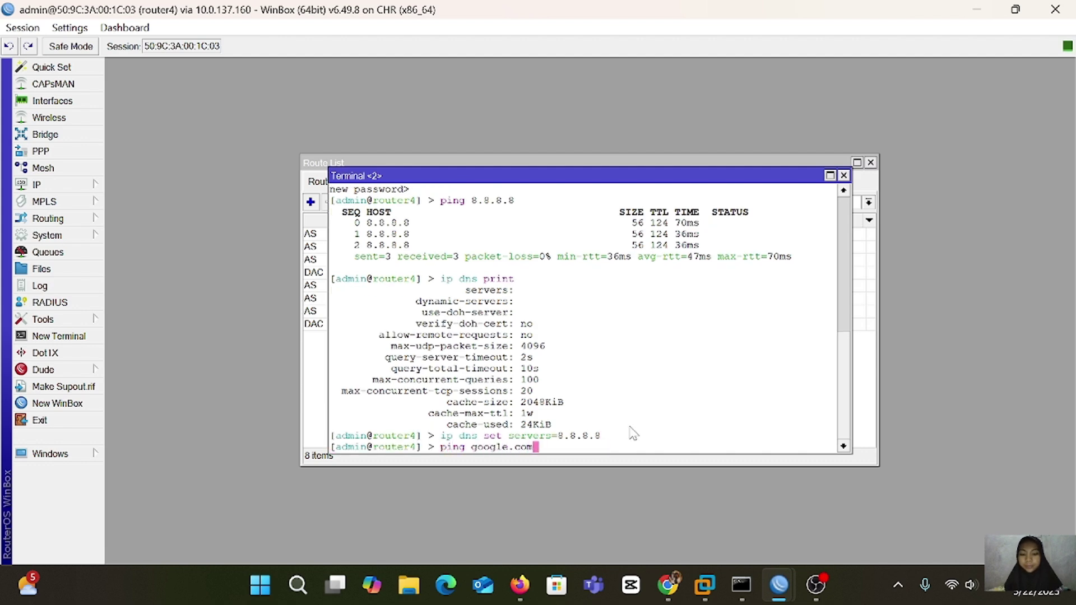
{"action": "key", "text": "Return"}
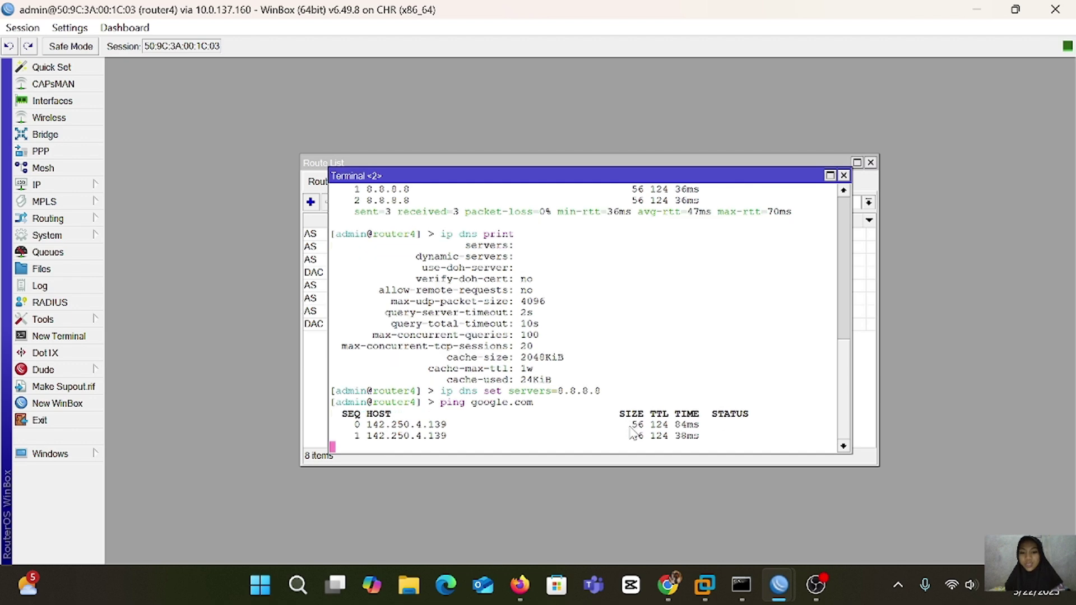
{"action": "key", "text": "ctrl+c"}
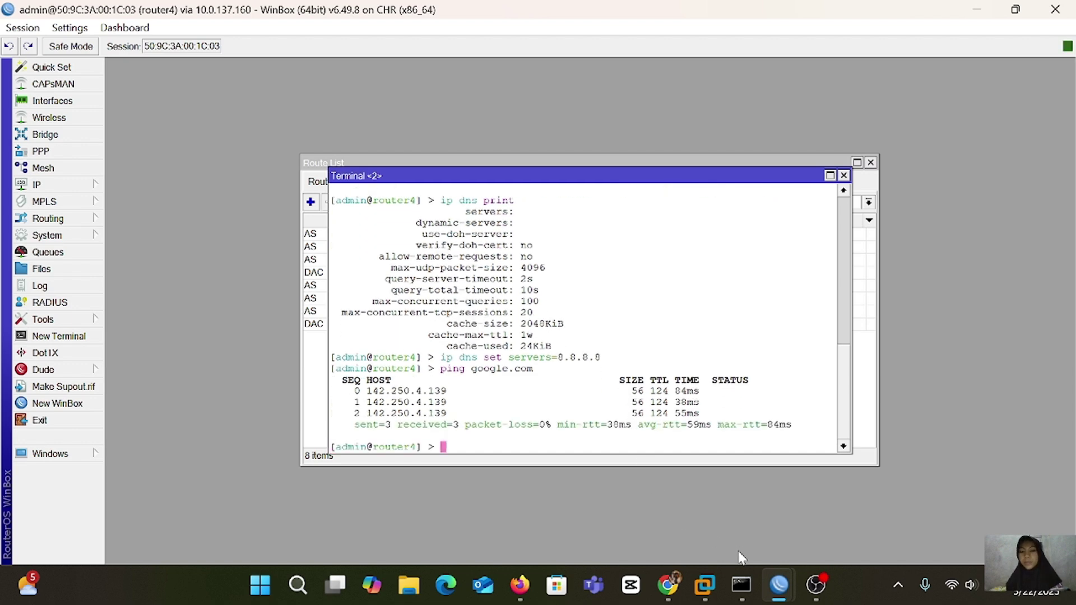
Switch to the PNETLab topology in Firefox and ping 8.8.8.8 from the router1 console, stopping after several replies
{"action": "mouse_move", "coordinate": [514, 592]}
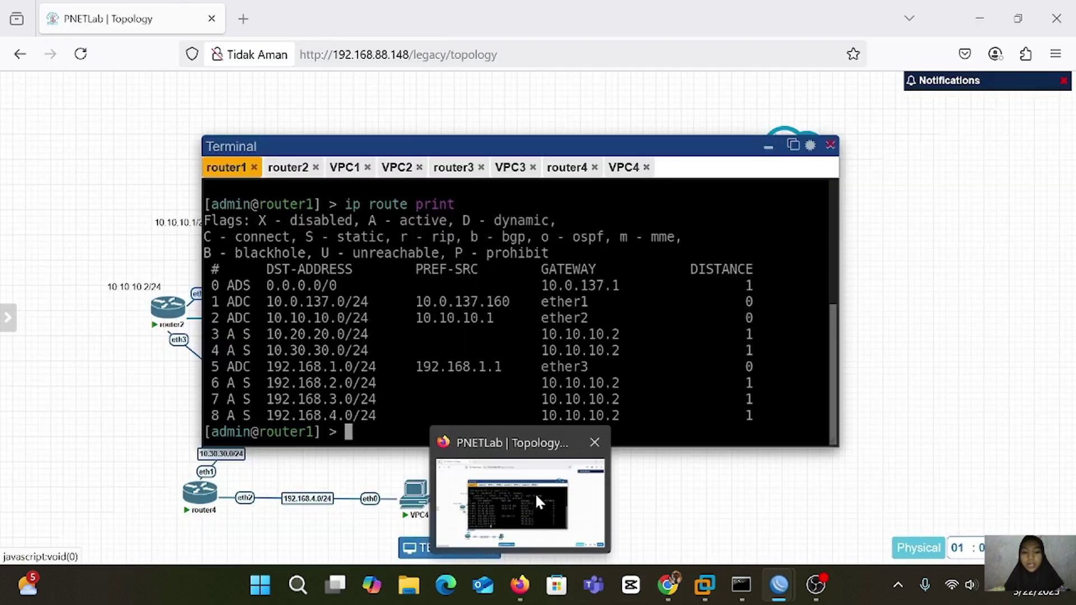
{"action": "left_click", "coordinate": [534, 493]}
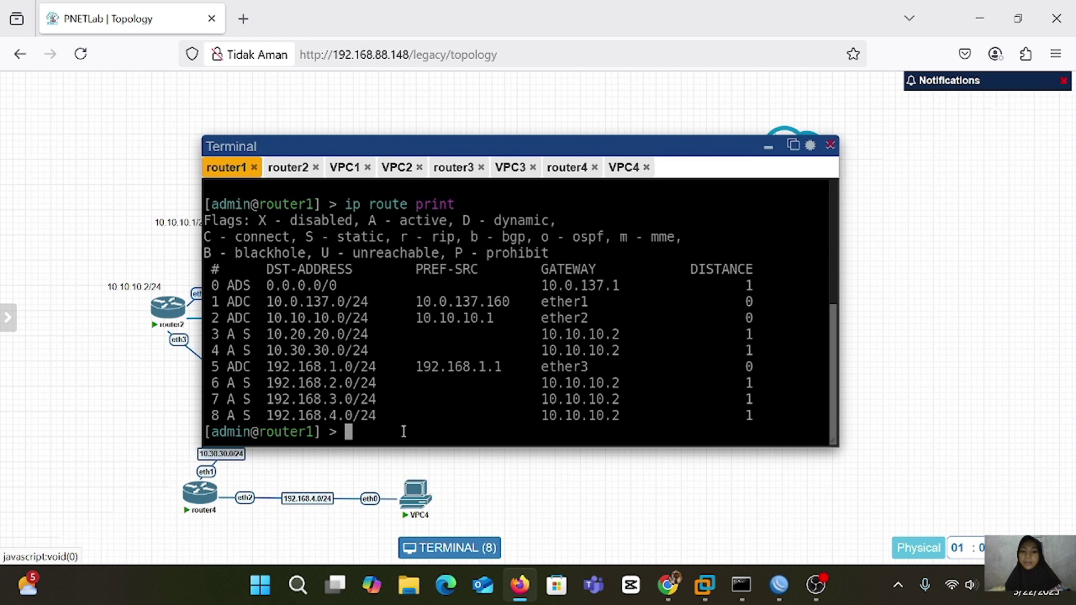
{"action": "type", "text": "ping "}
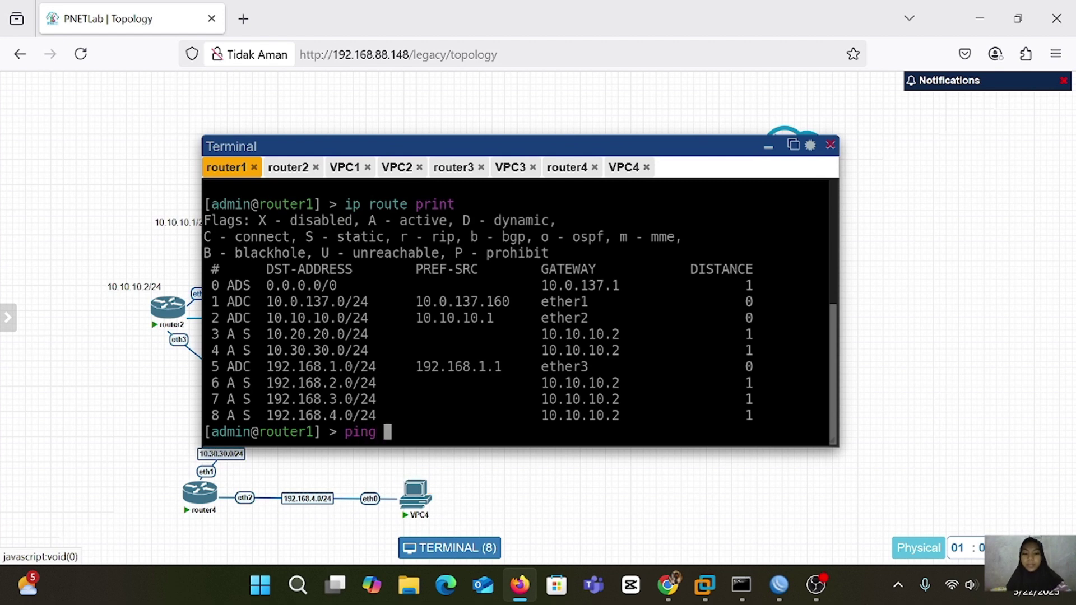
{"action": "type", "text": "8.8.8.8"}
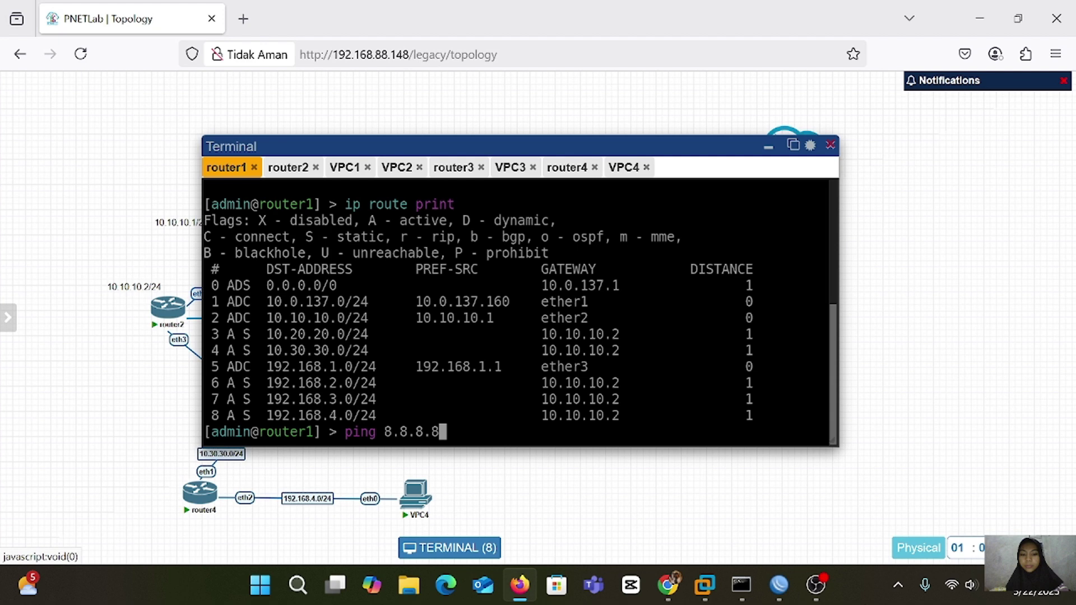
{"action": "key", "text": "Return"}
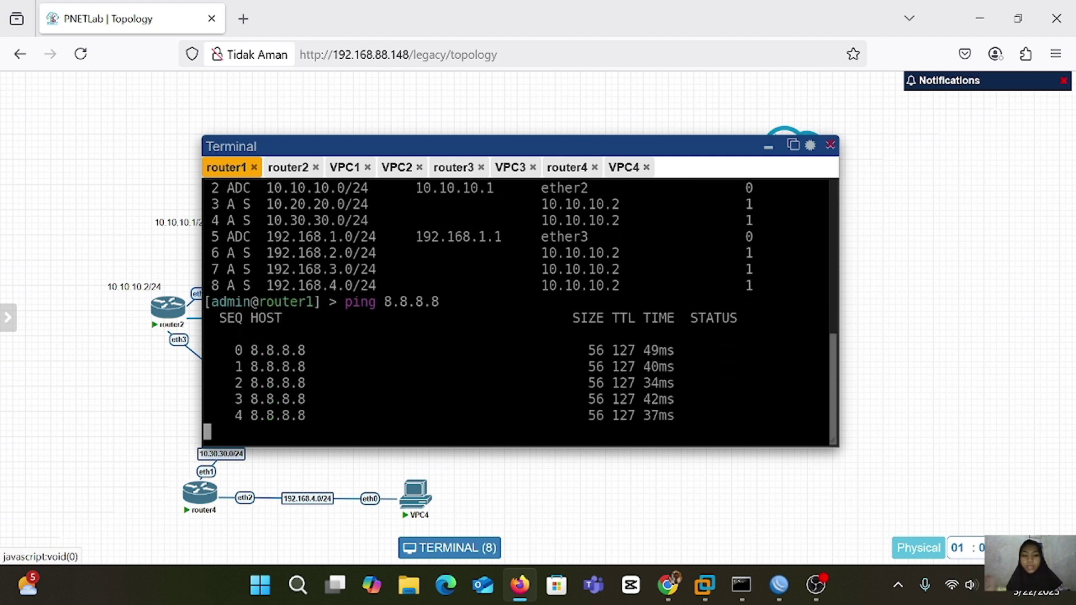
{"action": "key", "text": "ctrl+c"}
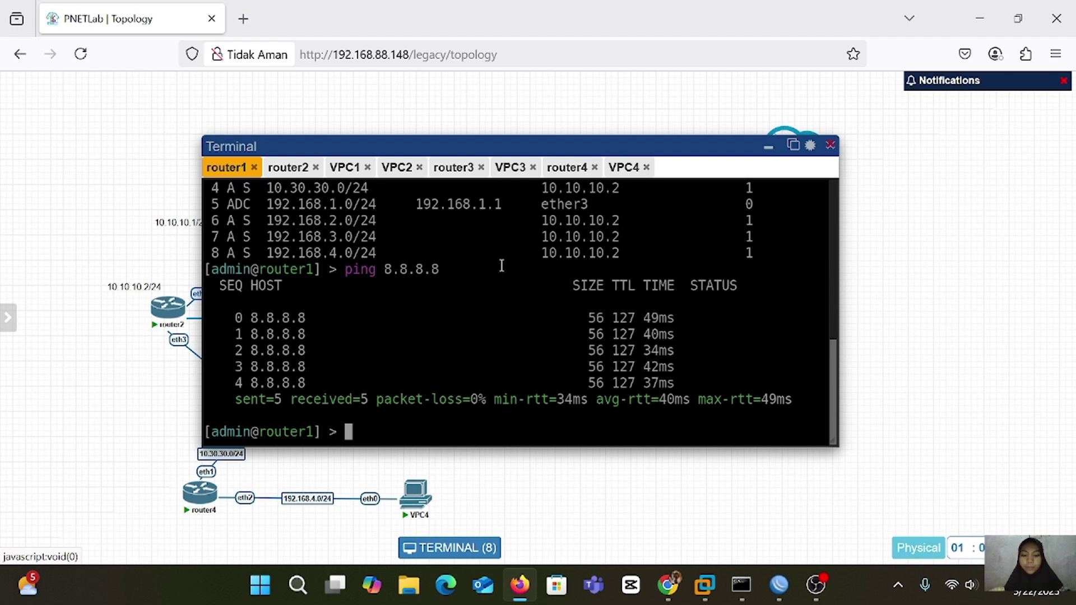
Ping 8.8.8.8 from the VPC4 console and stop the ping after a few replies
{"action": "left_click", "coordinate": [625, 167]}
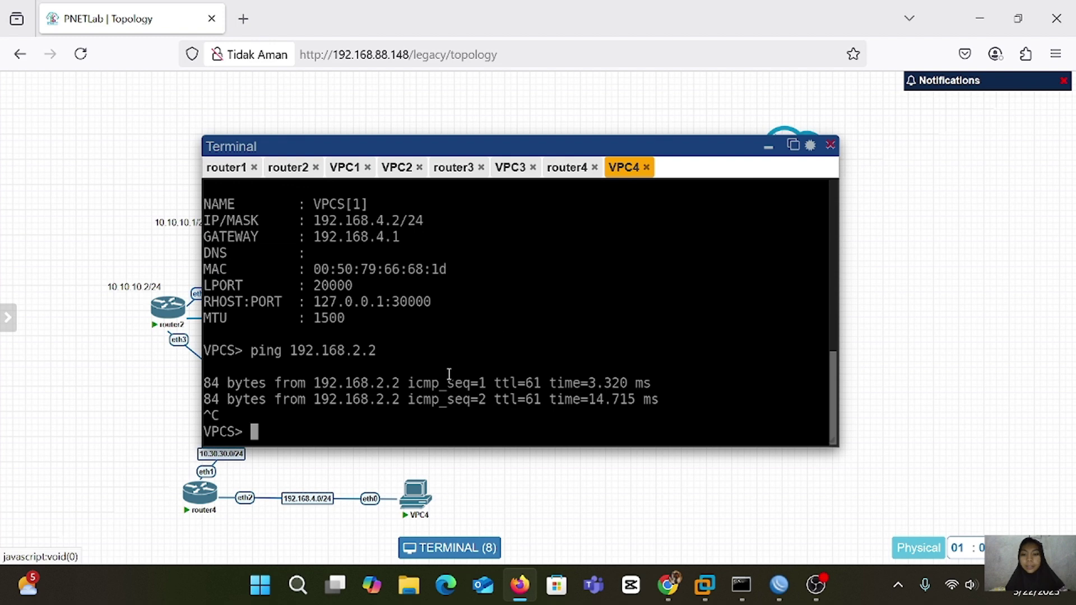
{"action": "type", "text": "p"}
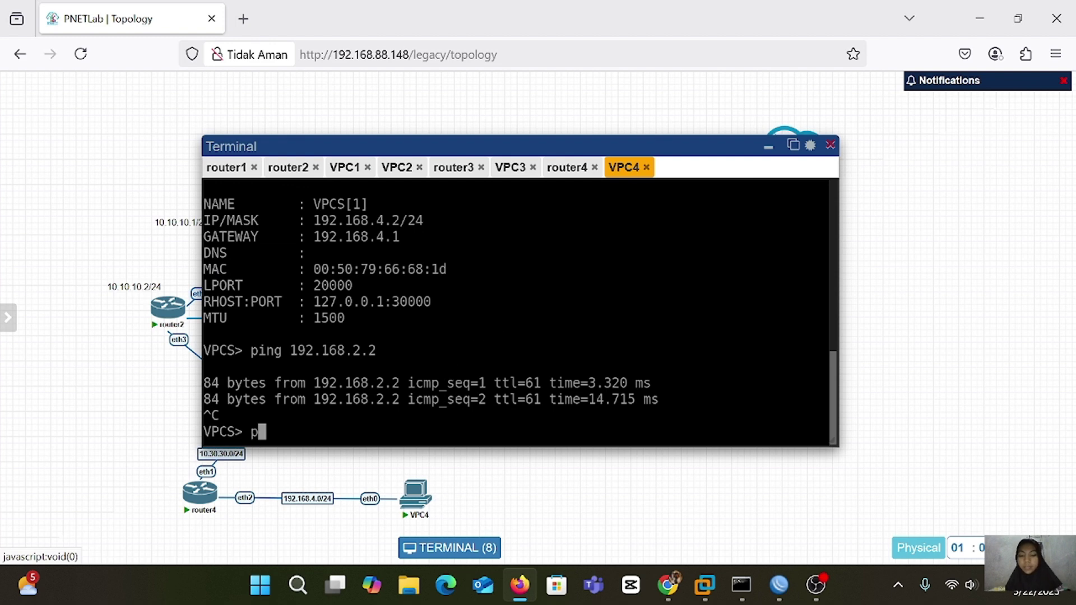
{"action": "type", "text": "ing 8.8.88"}
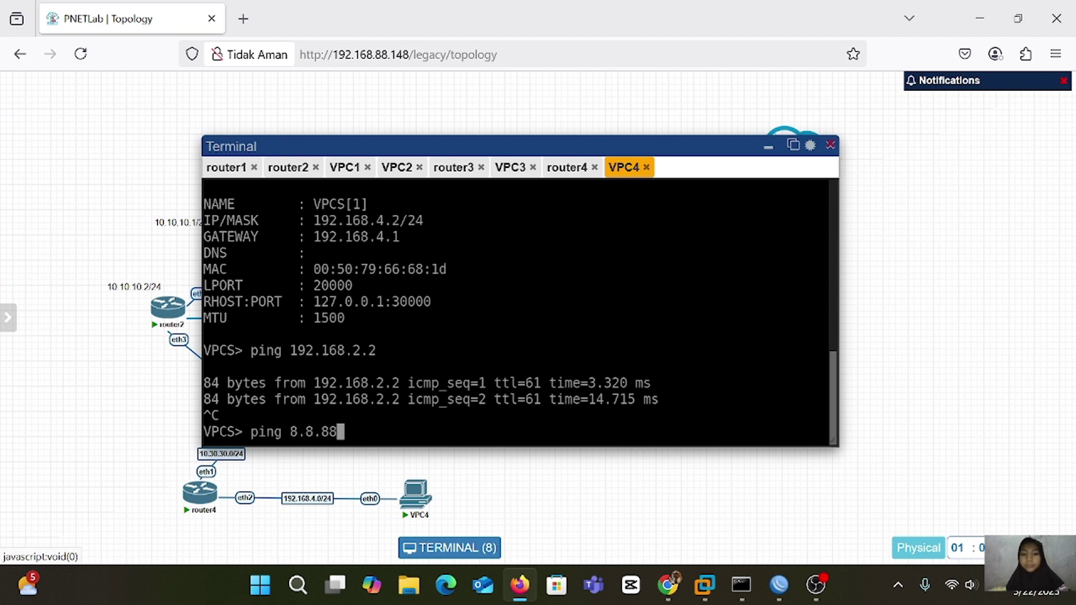
{"action": "key", "text": "BackSpace"}
{"action": "type", "text": ".8"}
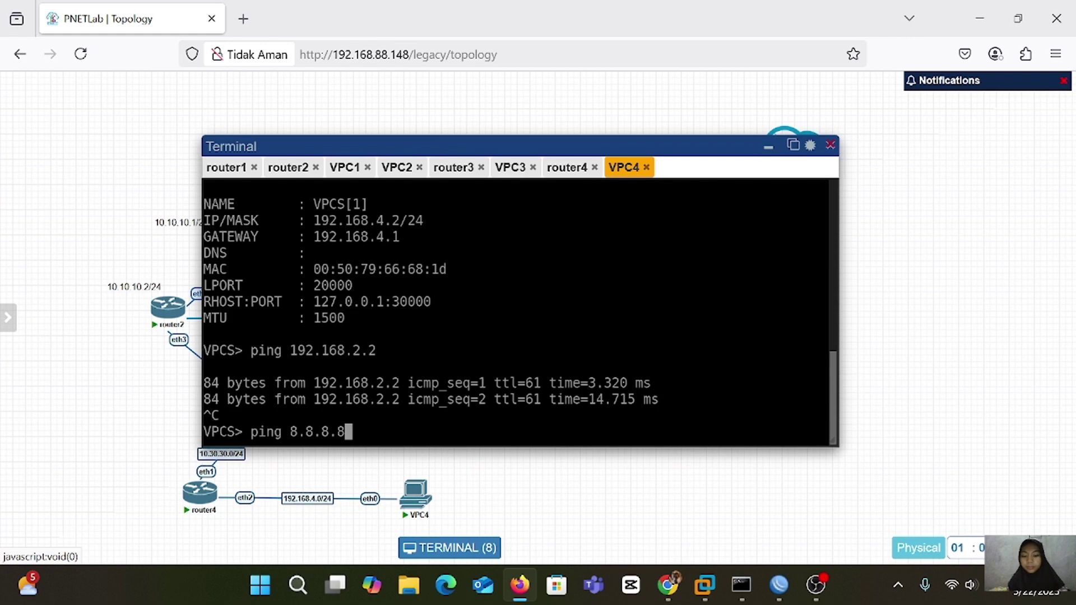
{"action": "key", "text": "Return"}
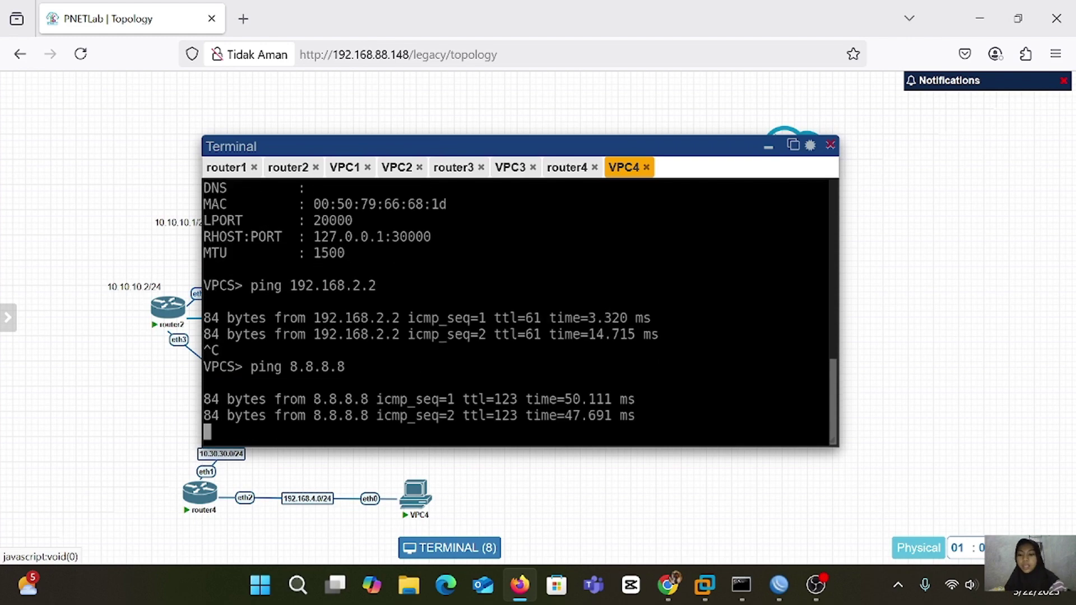
{"action": "key", "text": "ctrl+c"}
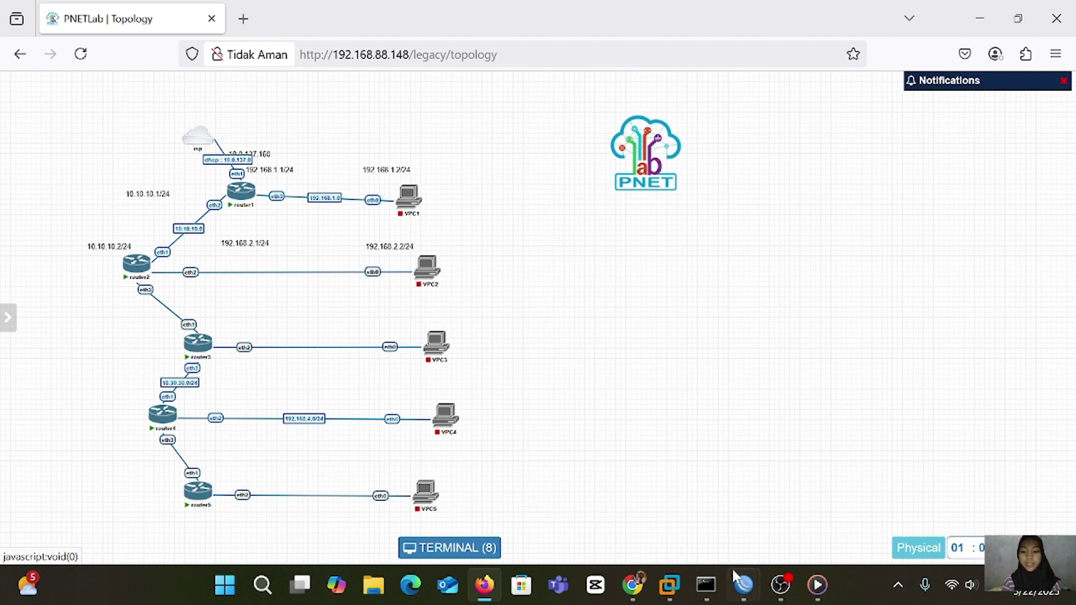
Switch to router1's WinBox session, show its IP route list and disable the static route to 10.20.20.0/24
{"action": "mouse_move", "coordinate": [744, 586]}
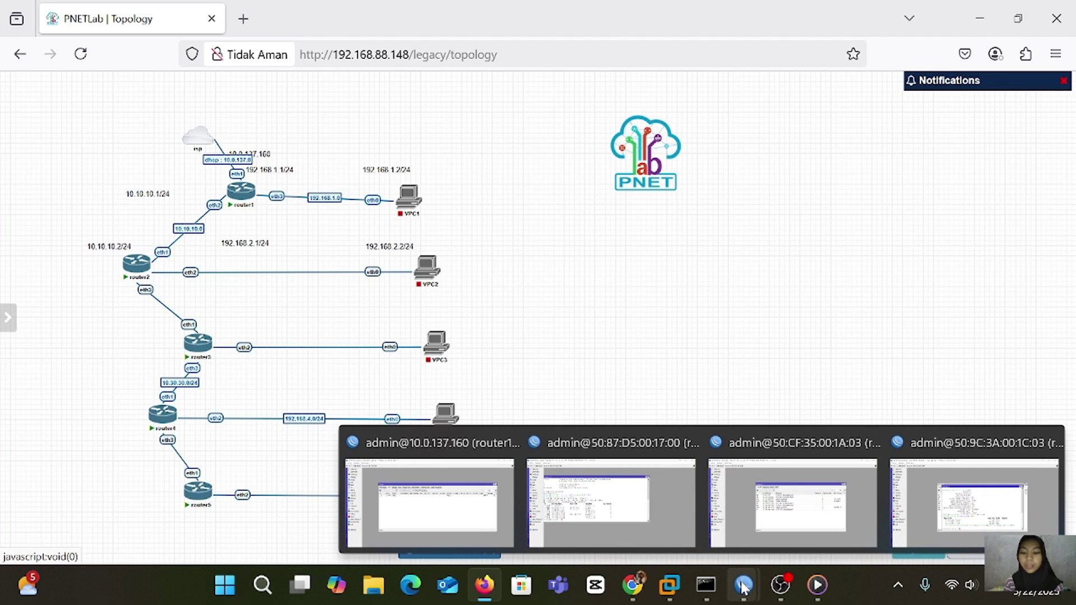
{"action": "left_click", "coordinate": [463, 507]}
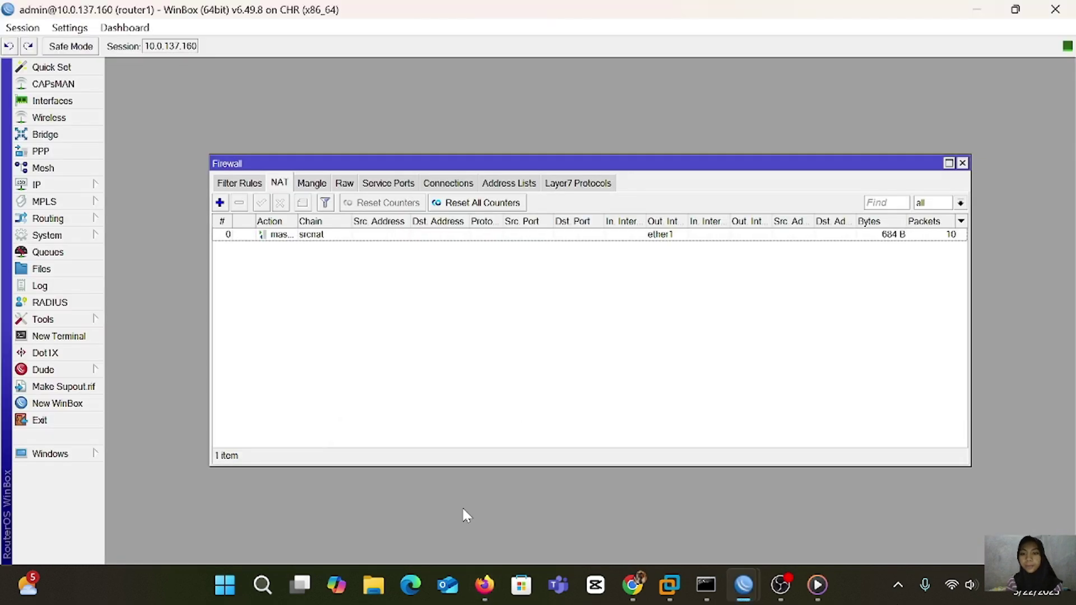
{"action": "left_click", "coordinate": [49, 186]}
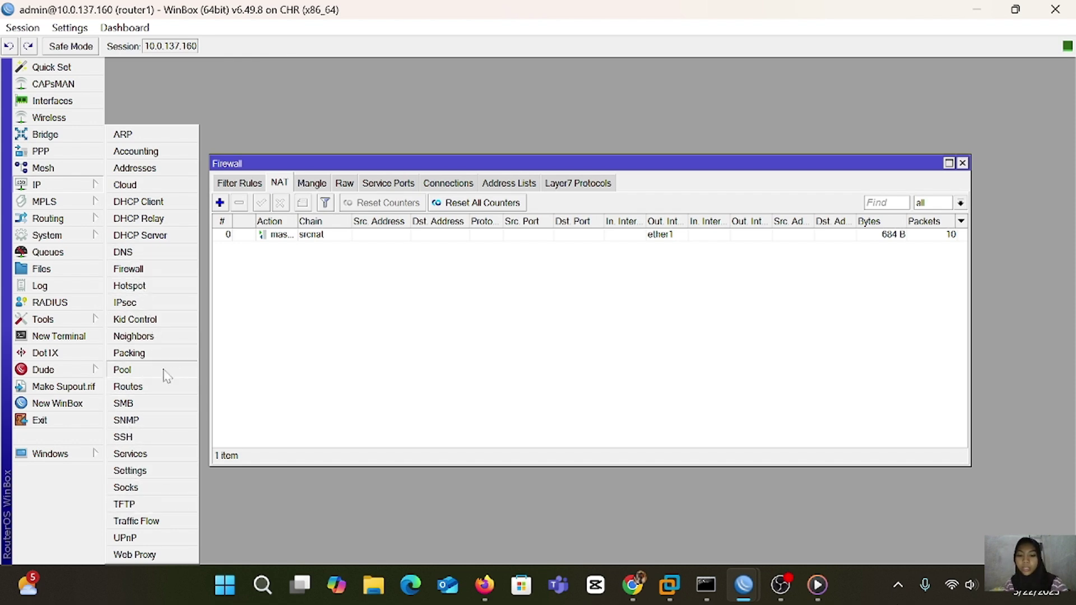
{"action": "left_click", "coordinate": [135, 388]}
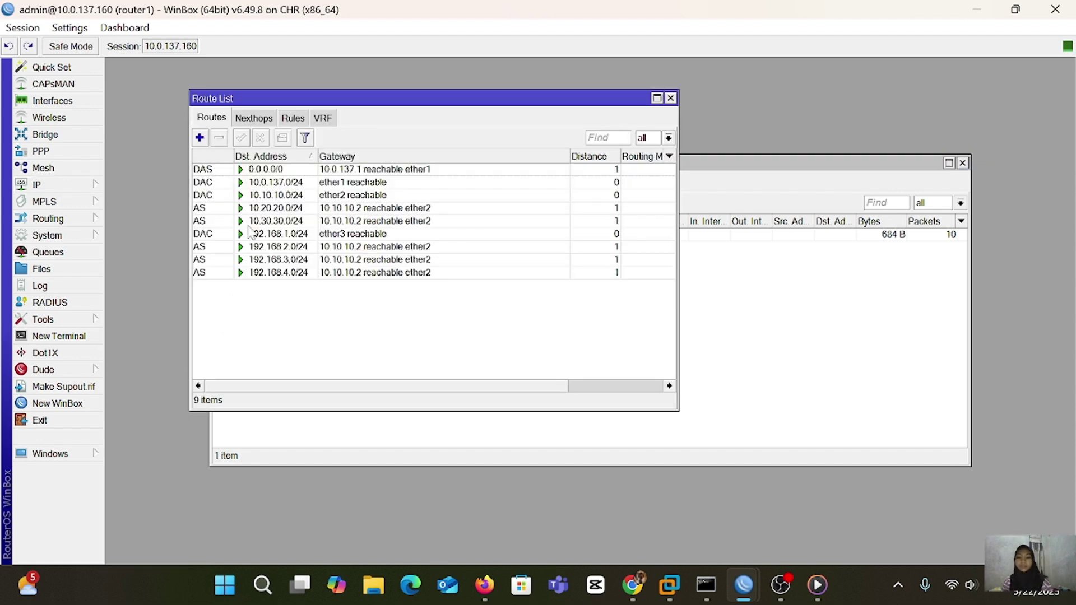
{"action": "left_click", "coordinate": [212, 208]}
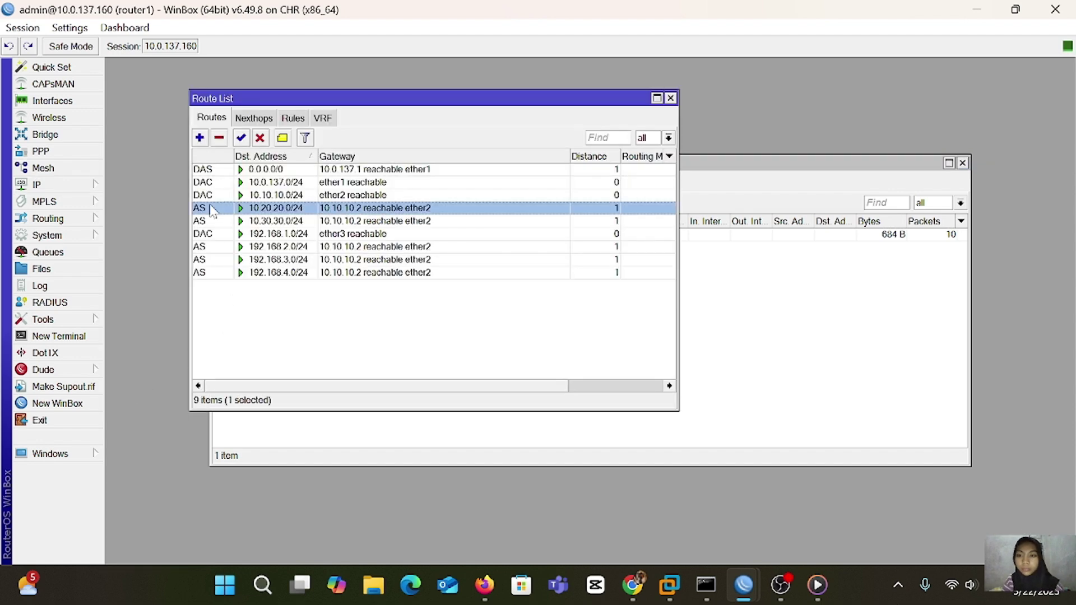
{"action": "left_click", "coordinate": [260, 137]}
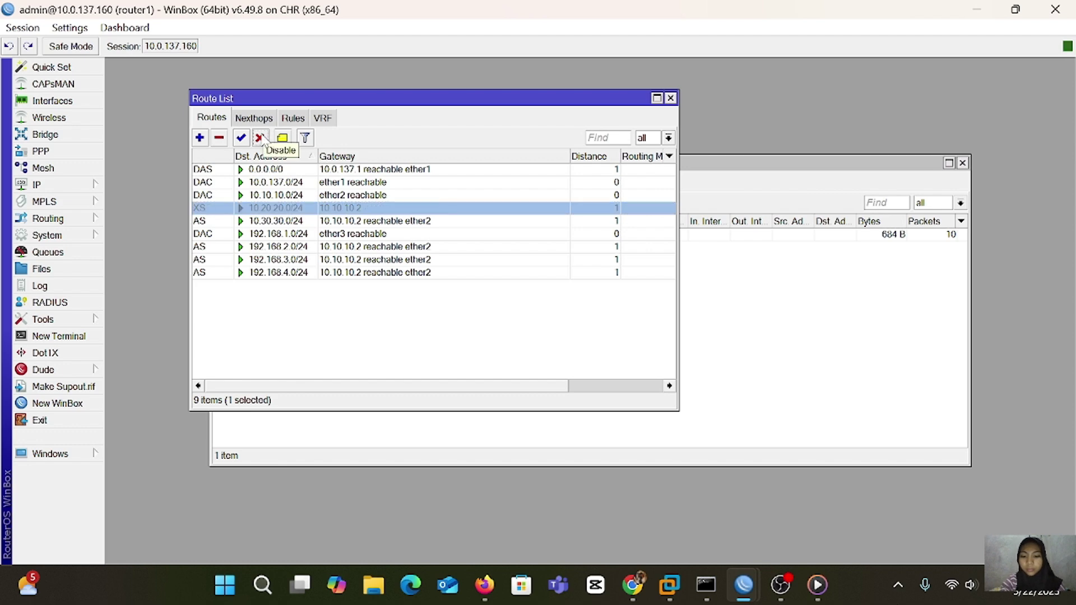
Disable router1's static routes to 192.168.2.0/24, 192.168.4.0/24 and 192.168.3.0/24, and close the route list
{"action": "left_click", "coordinate": [224, 248]}
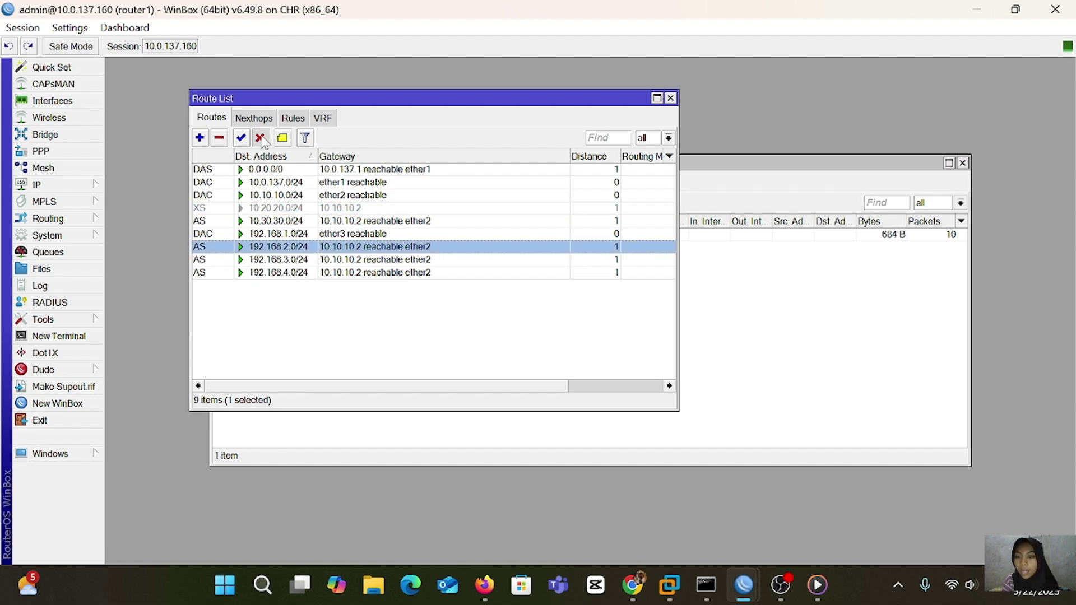
{"action": "left_click", "coordinate": [260, 138]}
{"action": "left_click", "coordinate": [212, 272]}
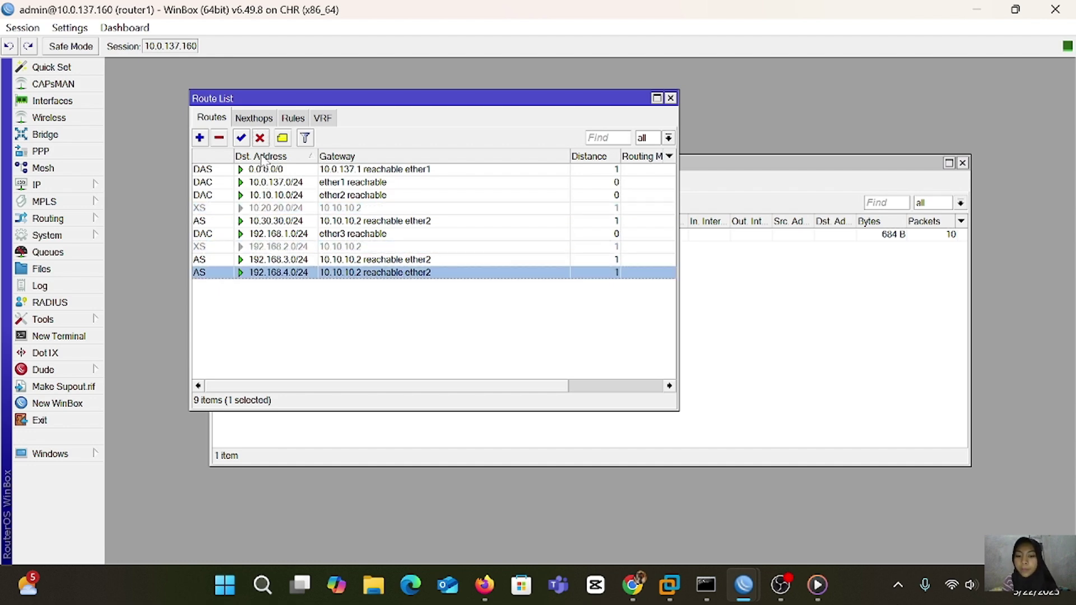
{"action": "left_click", "coordinate": [259, 138]}
{"action": "left_click", "coordinate": [206, 259]}
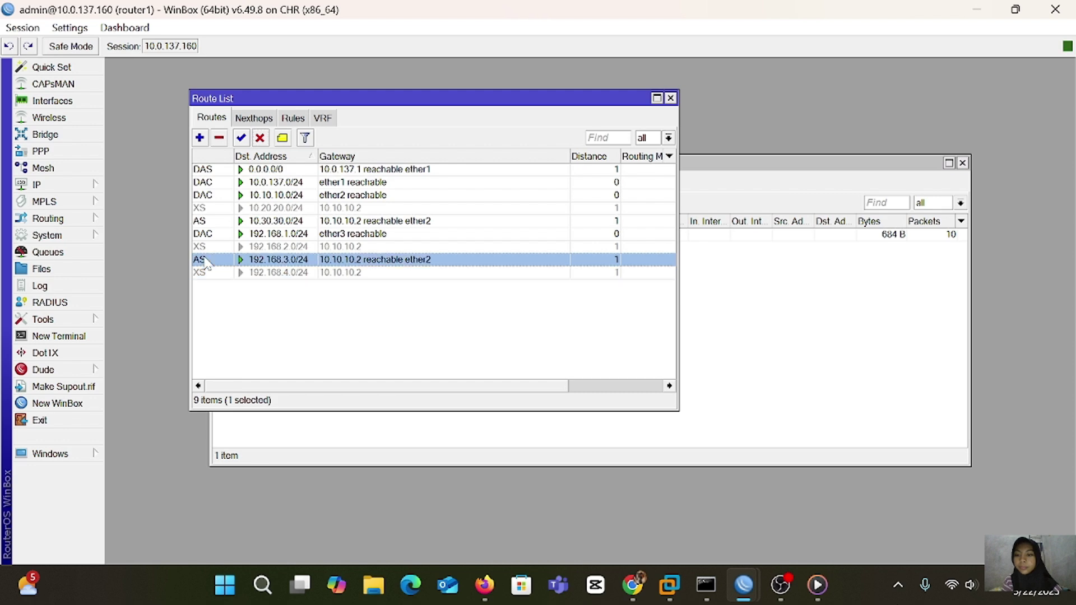
{"action": "left_click", "coordinate": [260, 138]}
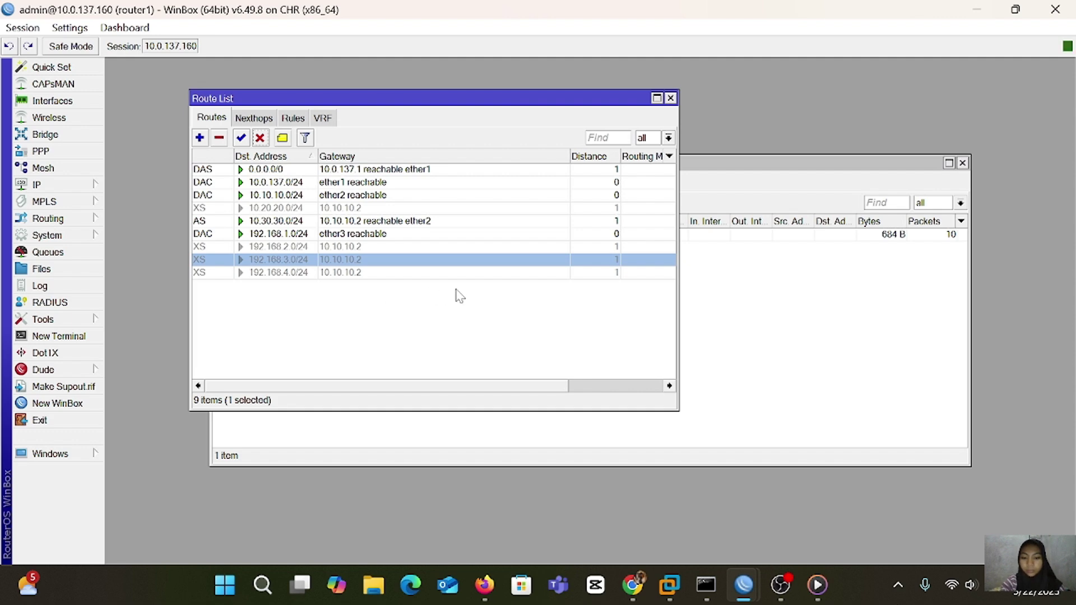
{"action": "left_click", "coordinate": [671, 98]}
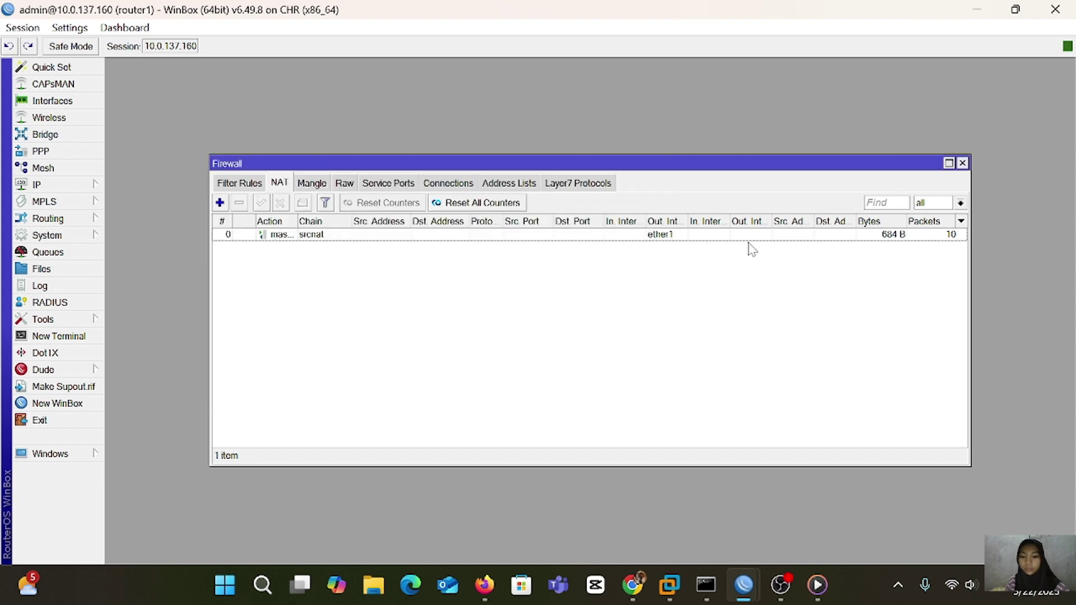
Switch to router2's WinBox session, show its IP route list and disable the 0.0.0.0/0 default route
{"action": "mouse_move", "coordinate": [743, 591]}
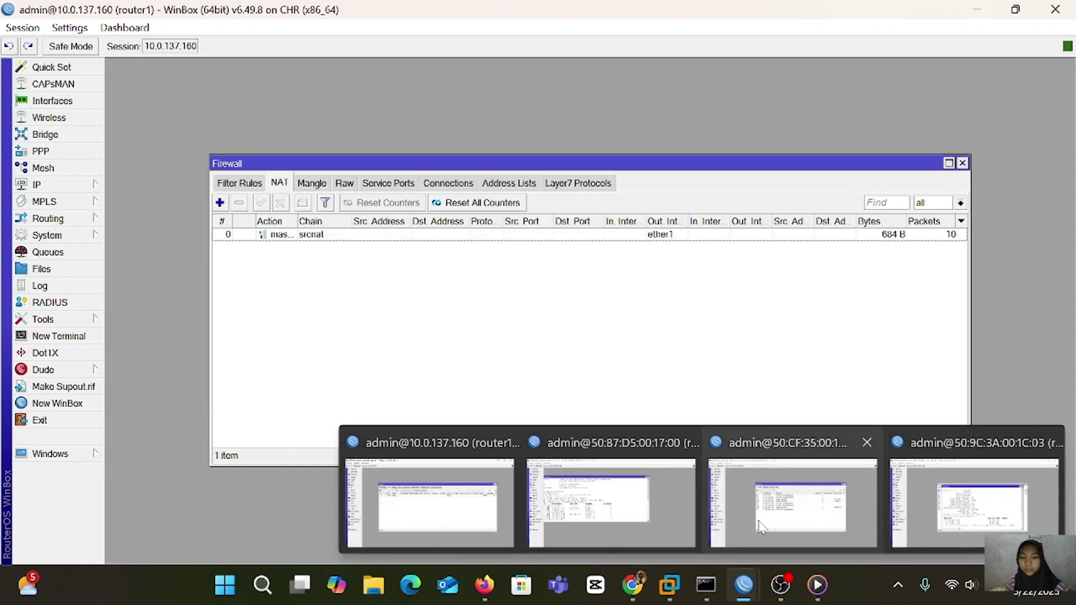
{"action": "left_click", "coordinate": [618, 503]}
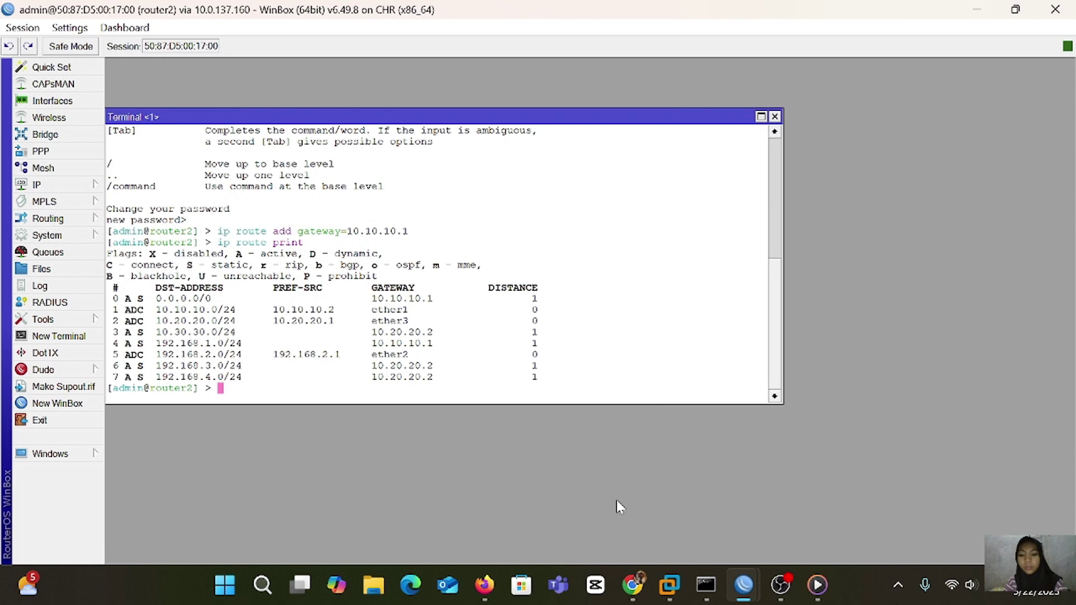
{"action": "left_click", "coordinate": [69, 189]}
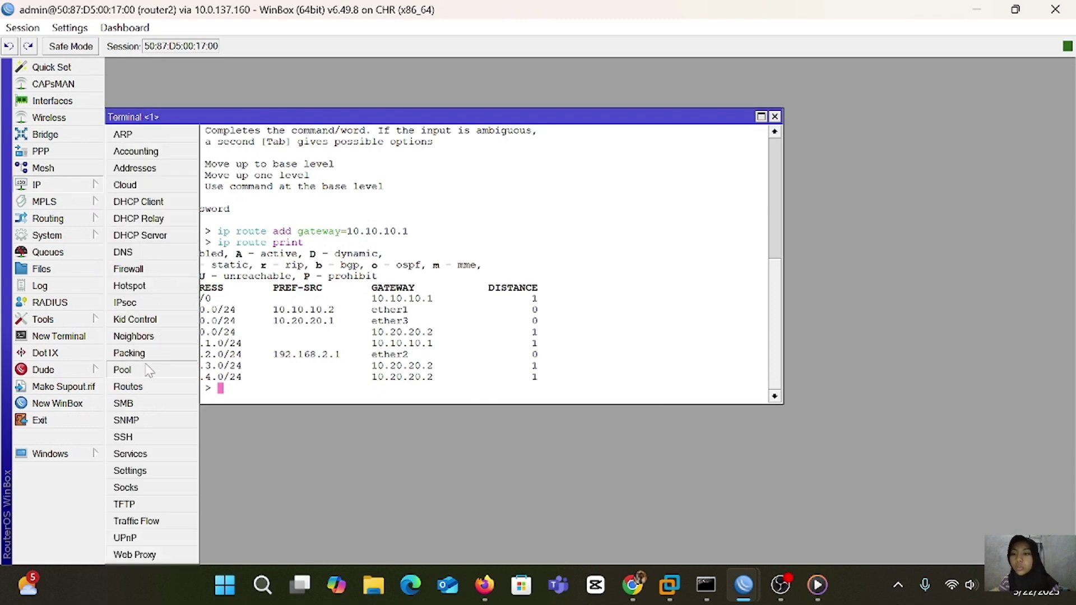
{"action": "left_click", "coordinate": [127, 386]}
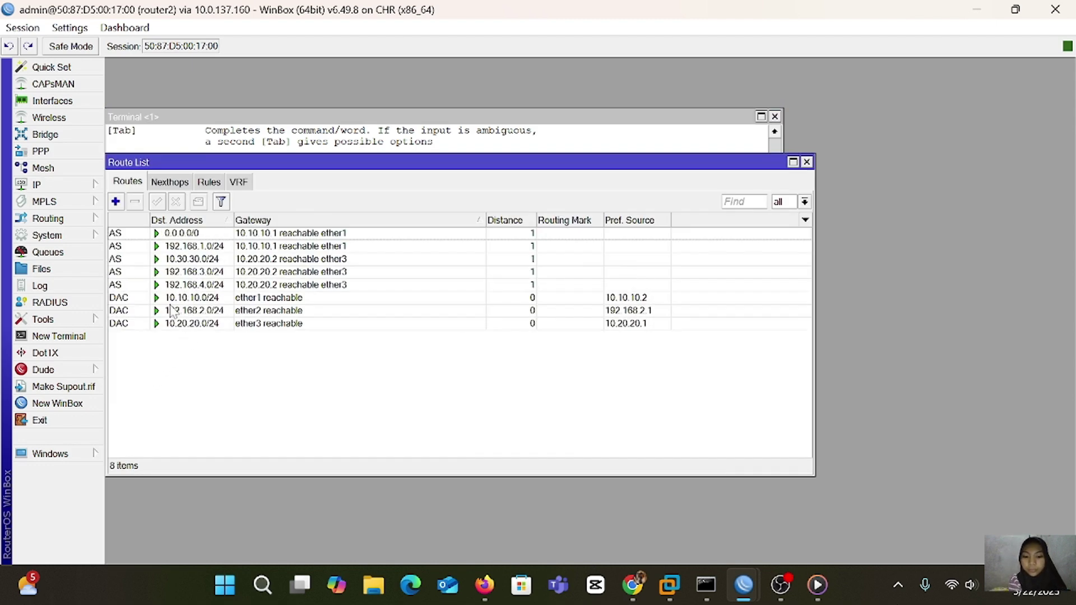
{"action": "left_click", "coordinate": [128, 235]}
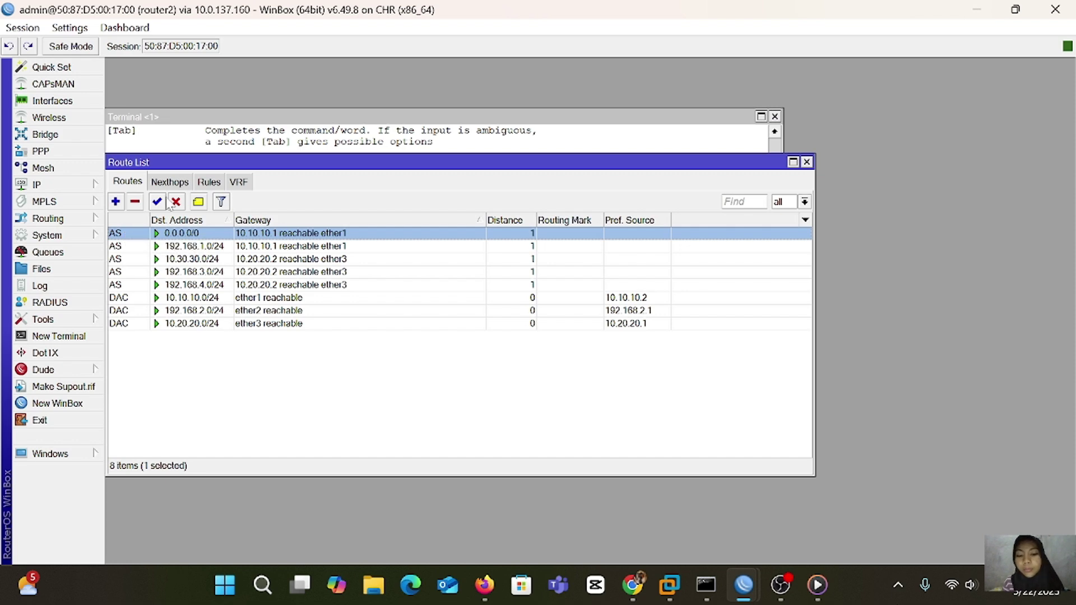
{"action": "left_click", "coordinate": [177, 204]}
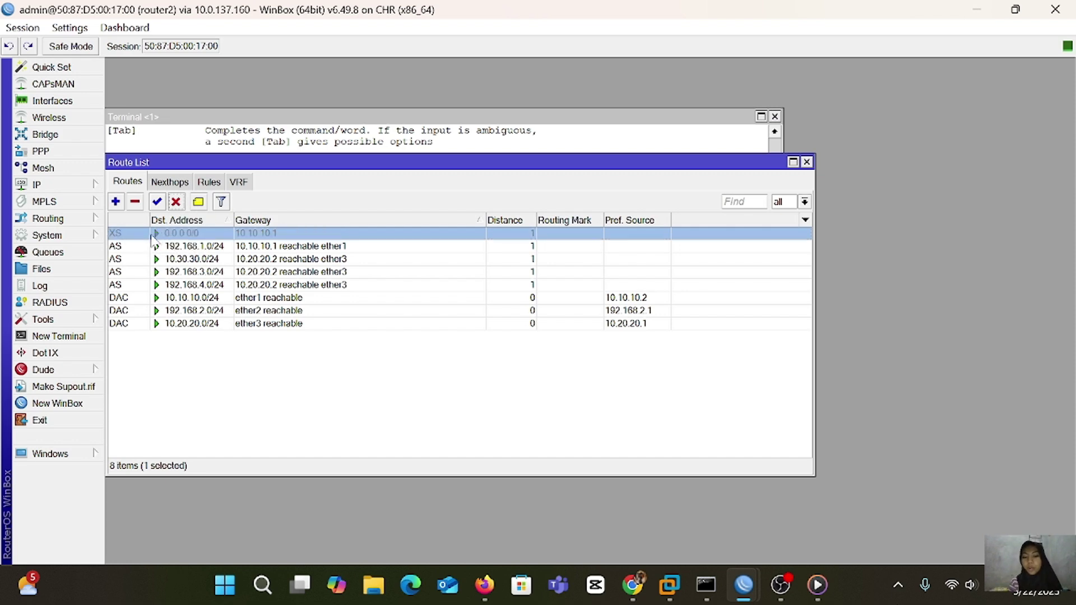
Disable router2's static routes to 10.30.30.0/24, 192.168.1.0/24, 192.168.3.0/24 and 192.168.4.0/24
{"action": "left_click", "coordinate": [129, 260]}
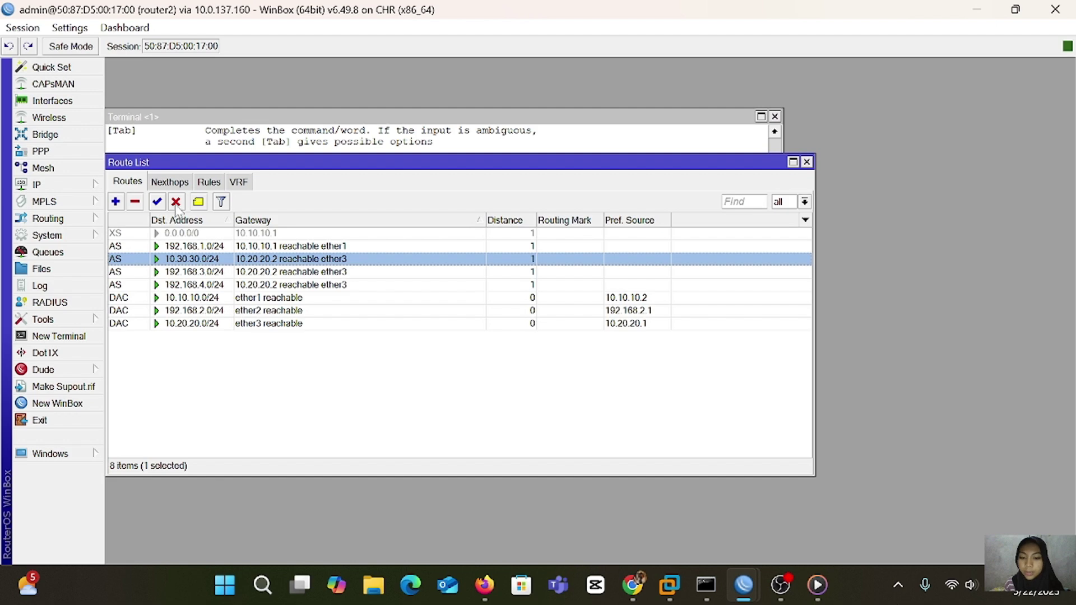
{"action": "left_click", "coordinate": [177, 202]}
{"action": "left_click", "coordinate": [139, 247]}
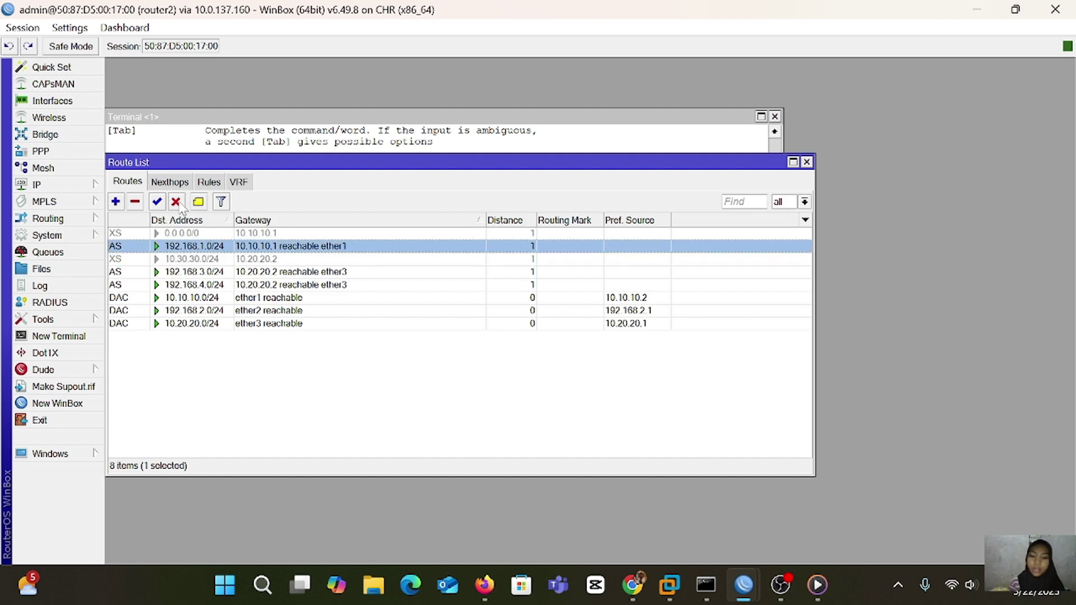
{"action": "left_click", "coordinate": [176, 202]}
{"action": "left_click", "coordinate": [150, 271]}
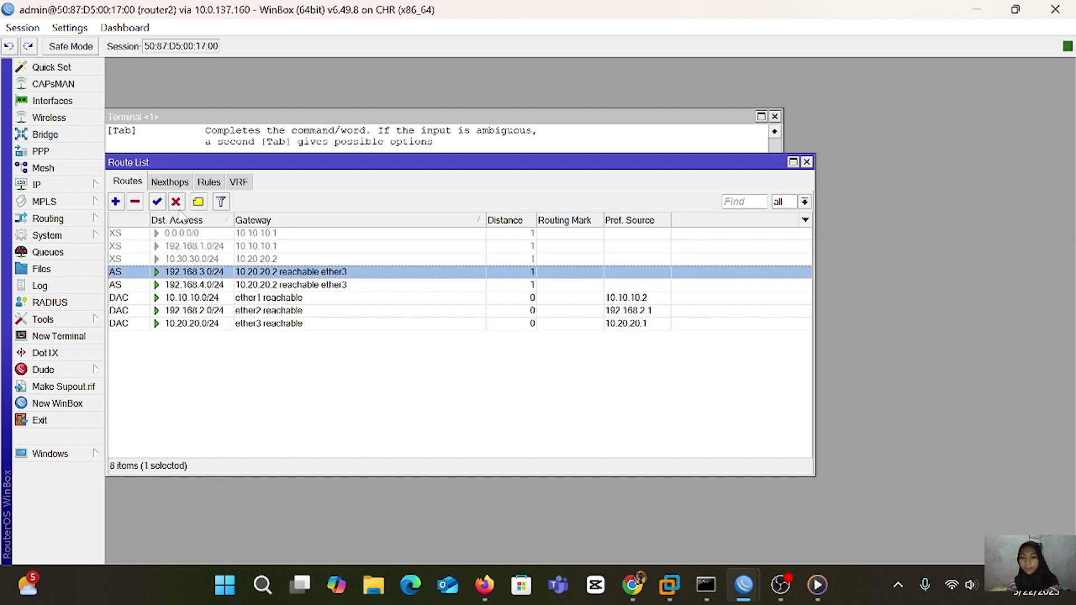
{"action": "left_click", "coordinate": [176, 203]}
{"action": "left_click", "coordinate": [126, 285]}
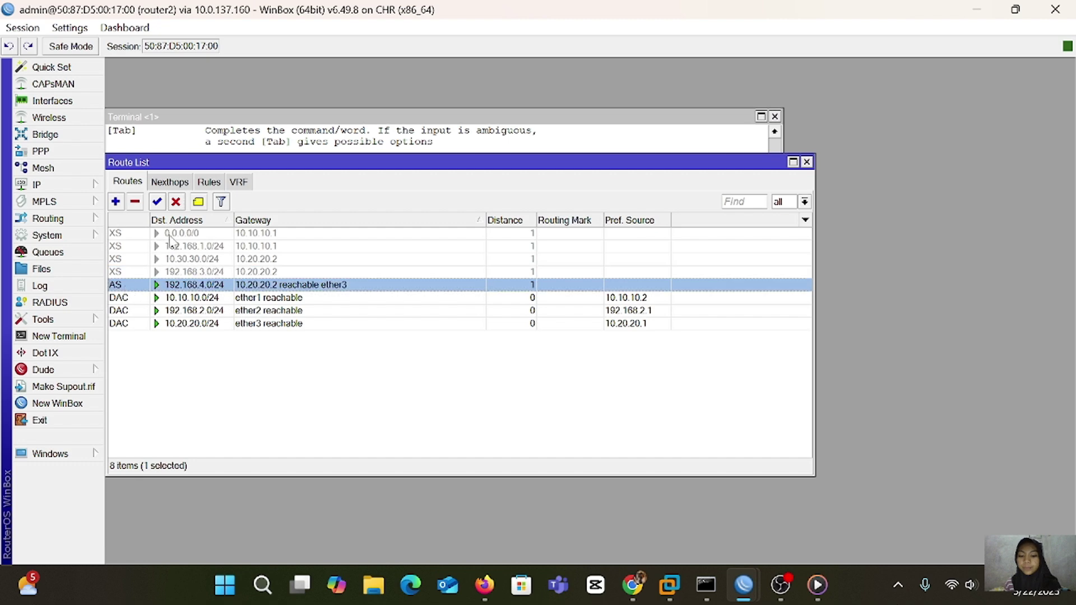
{"action": "left_click", "coordinate": [176, 202]}
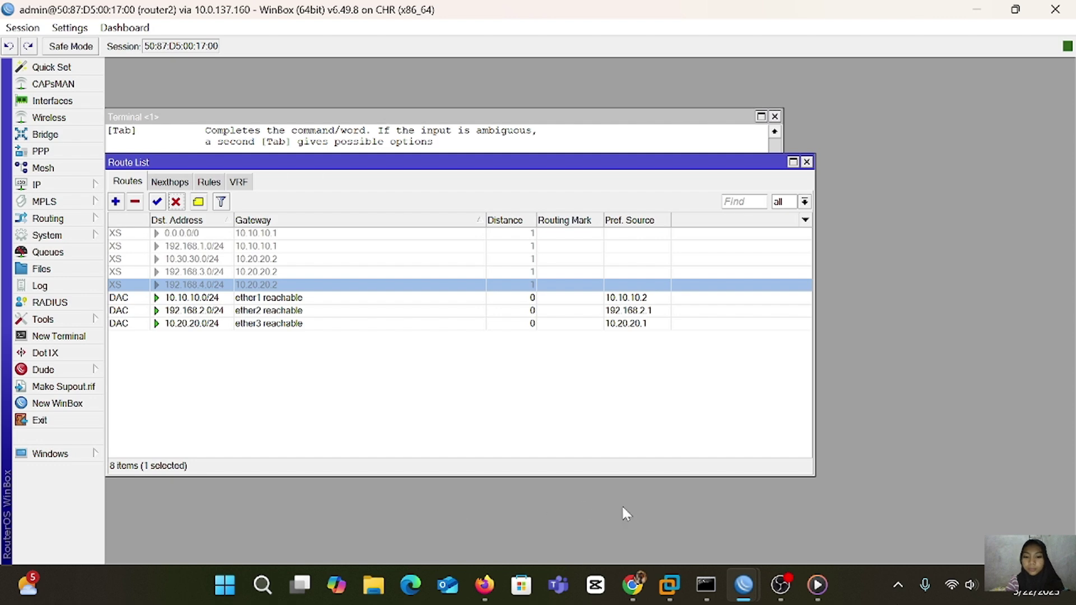
Switch to router3's WinBox session and disable its static route to 10.10.10.0/24 and its 0.0.0.0/0 default route
{"action": "mouse_move", "coordinate": [735, 584]}
{"action": "left_click", "coordinate": [753, 503]}
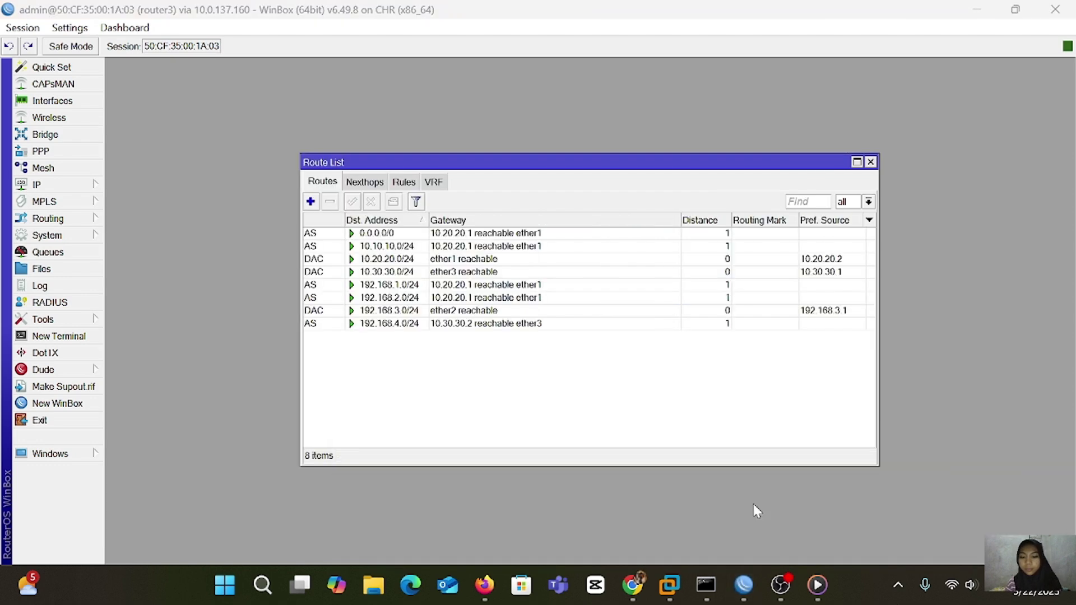
{"action": "left_click", "coordinate": [320, 234]}
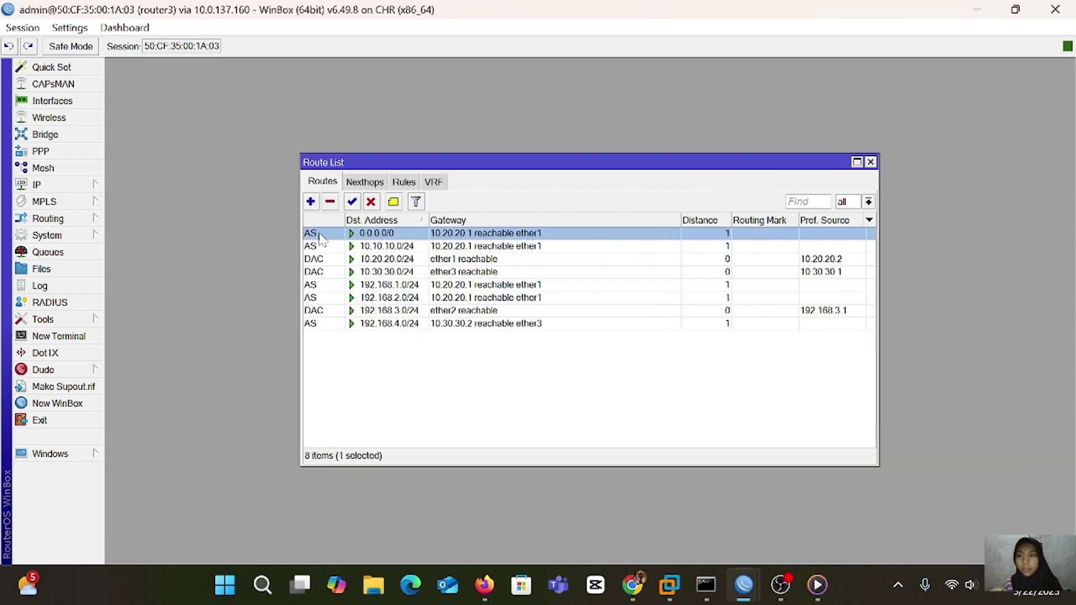
{"action": "key", "text": "Down"}
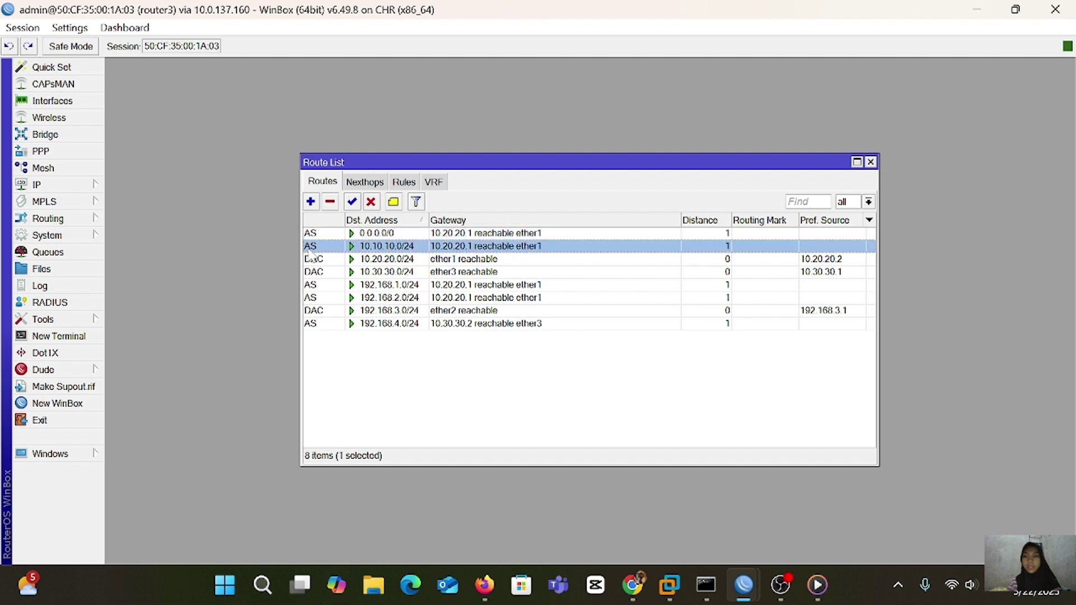
{"action": "left_click", "coordinate": [370, 202]}
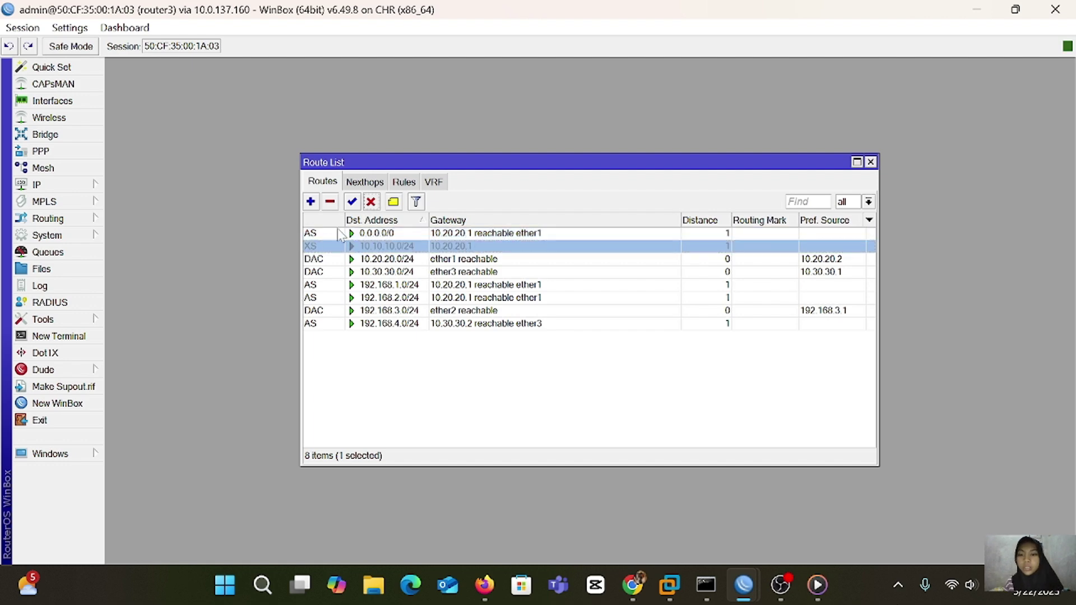
{"action": "left_click", "coordinate": [335, 234]}
{"action": "left_click", "coordinate": [370, 202]}
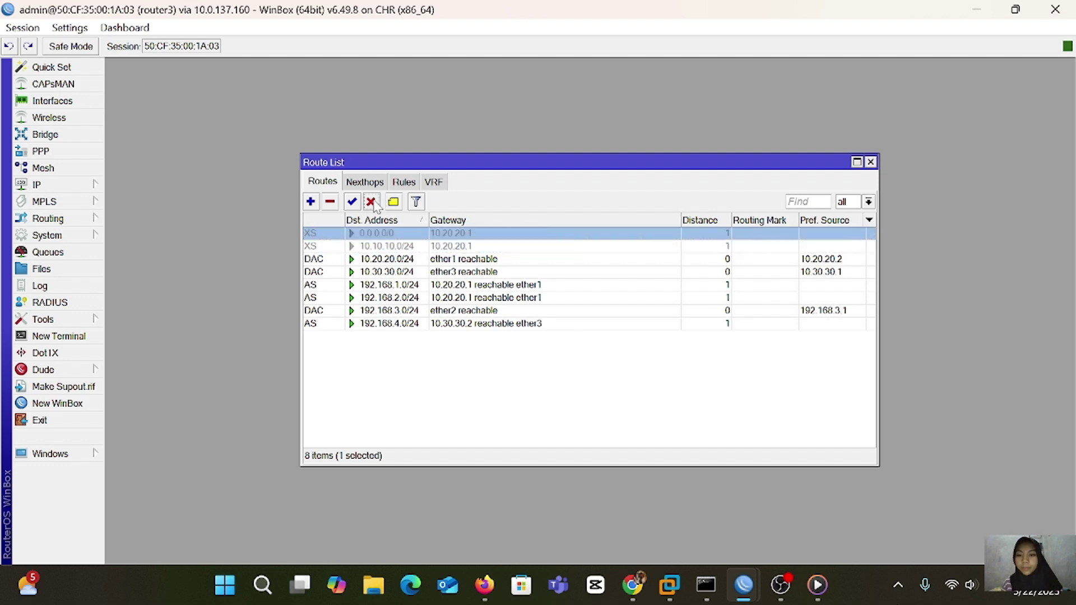
Disable router3's static routes to 192.168.1.0/24, 192.168.2.0/24 and 192.168.4.0/24
{"action": "left_click", "coordinate": [326, 286]}
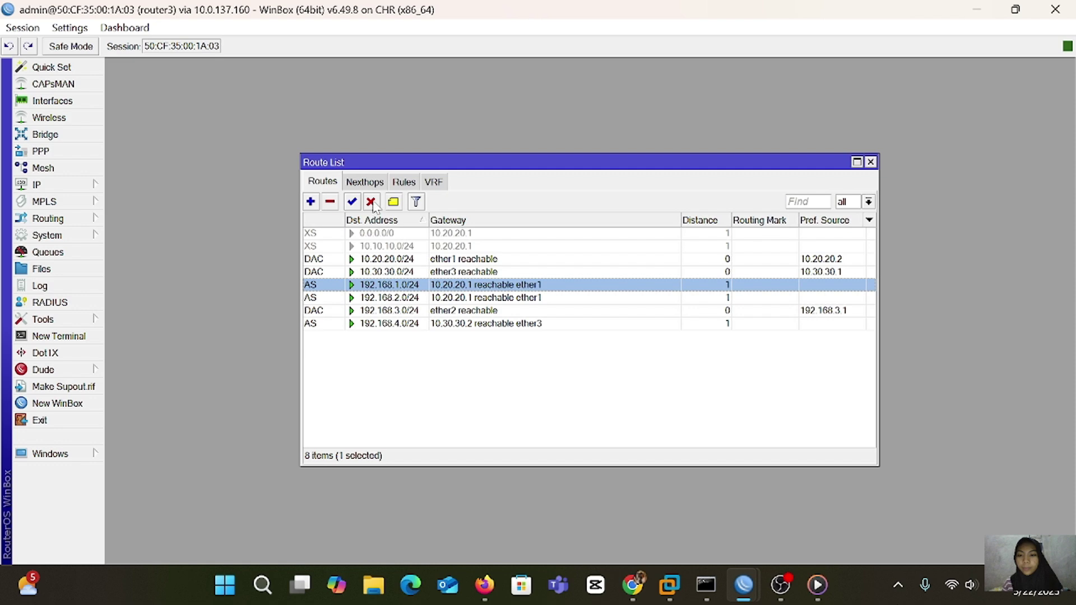
{"action": "left_click", "coordinate": [372, 202]}
{"action": "left_click", "coordinate": [311, 298]}
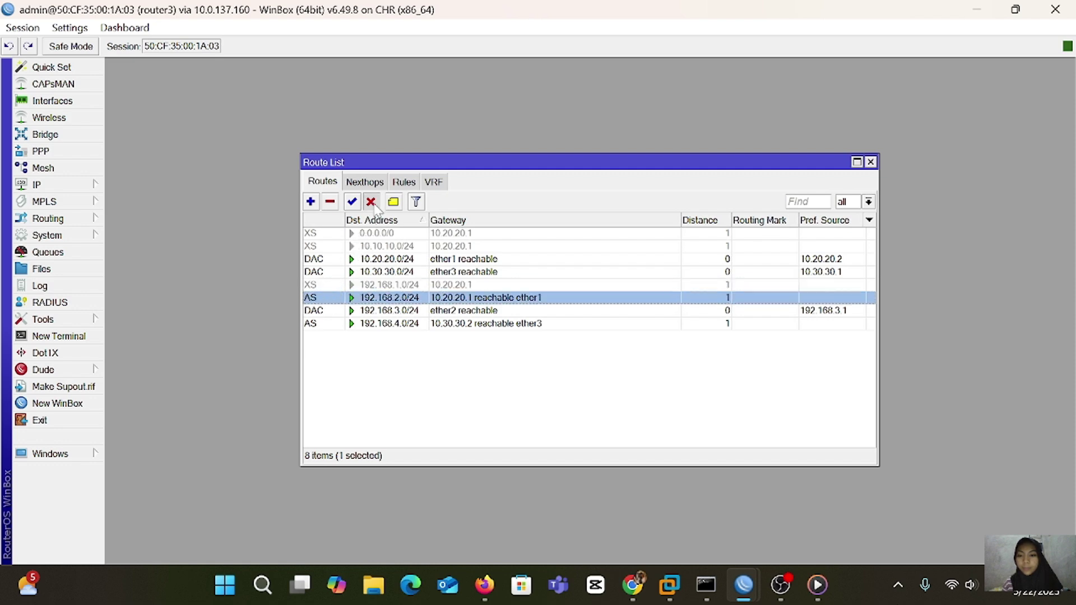
{"action": "left_click", "coordinate": [371, 203]}
{"action": "left_click", "coordinate": [323, 325]}
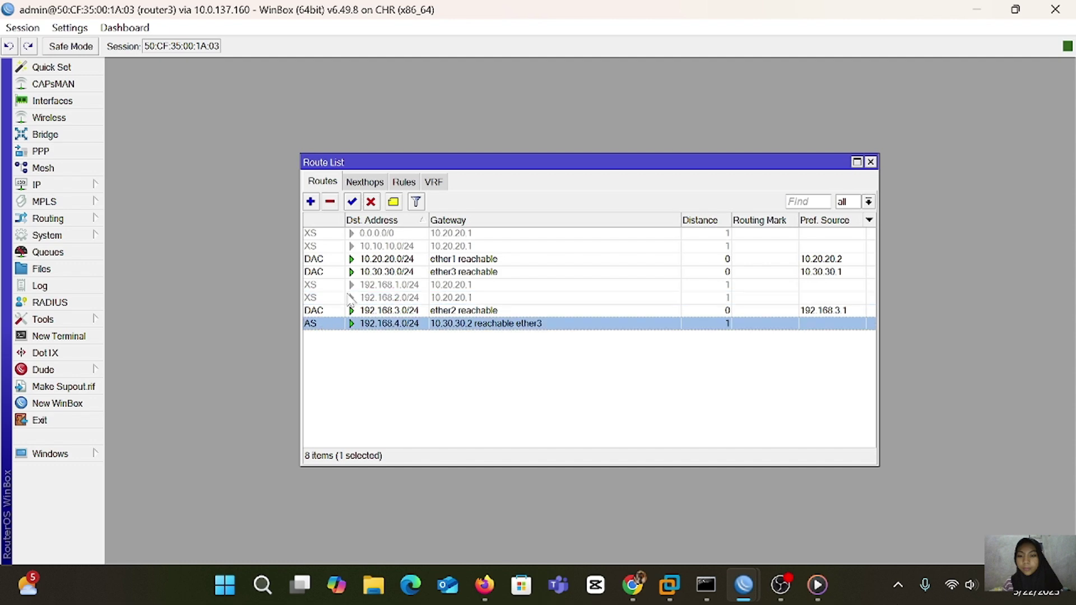
{"action": "left_click", "coordinate": [371, 202]}
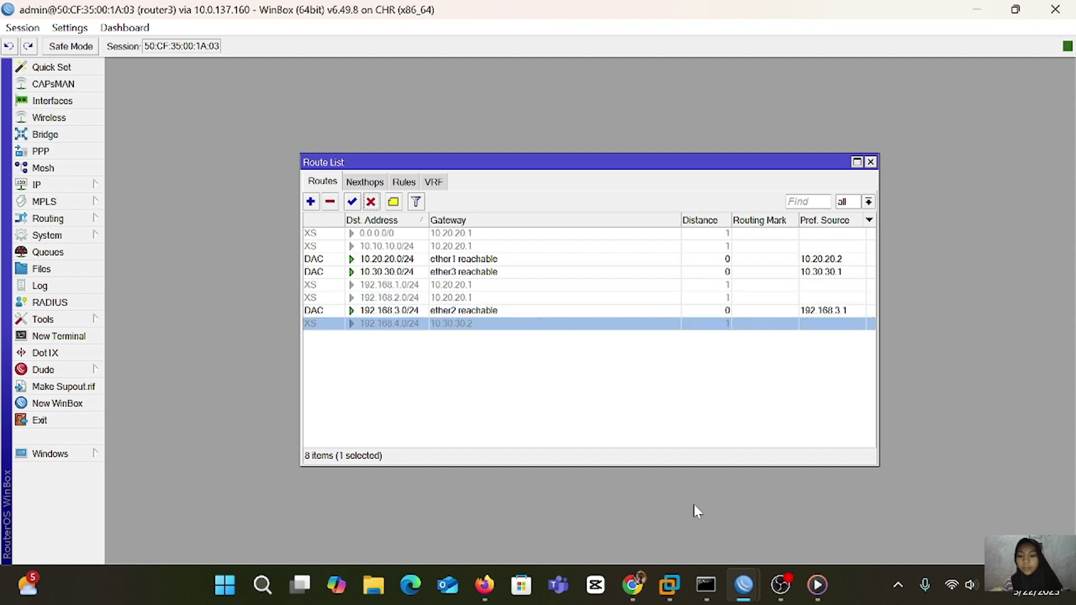
Switch to router4's WinBox session and close the terminal covering its route list
{"action": "mouse_move", "coordinate": [751, 583]}
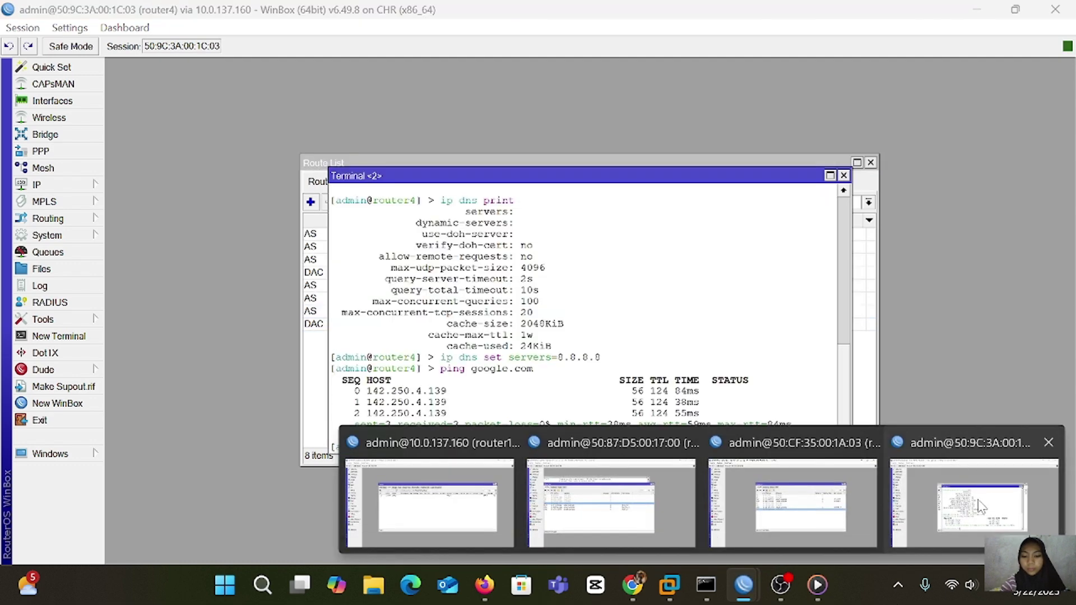
{"action": "left_click", "coordinate": [980, 507]}
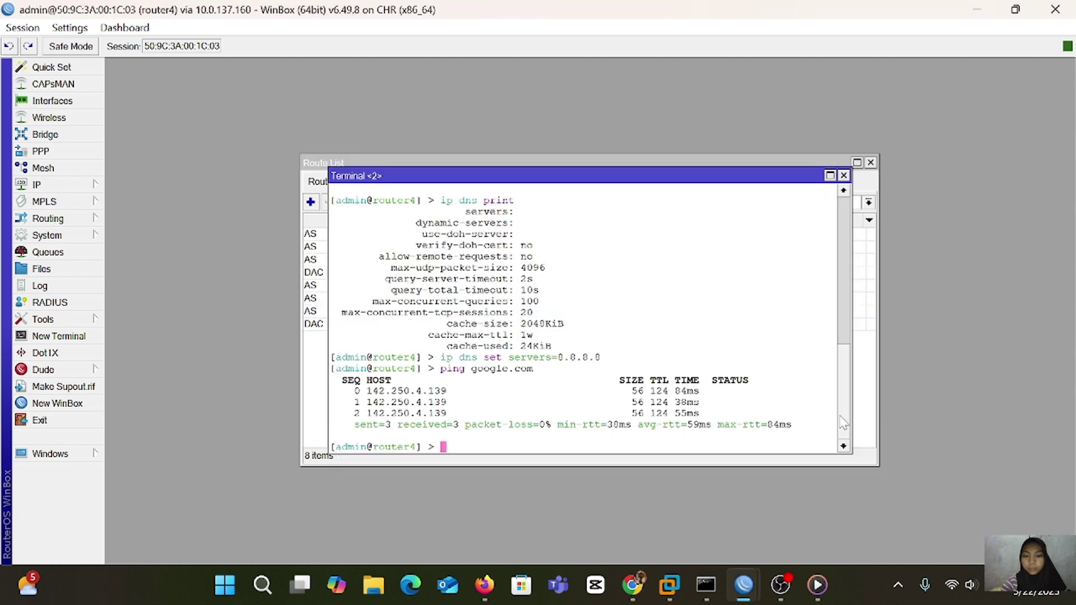
{"action": "left_click", "coordinate": [844, 175]}
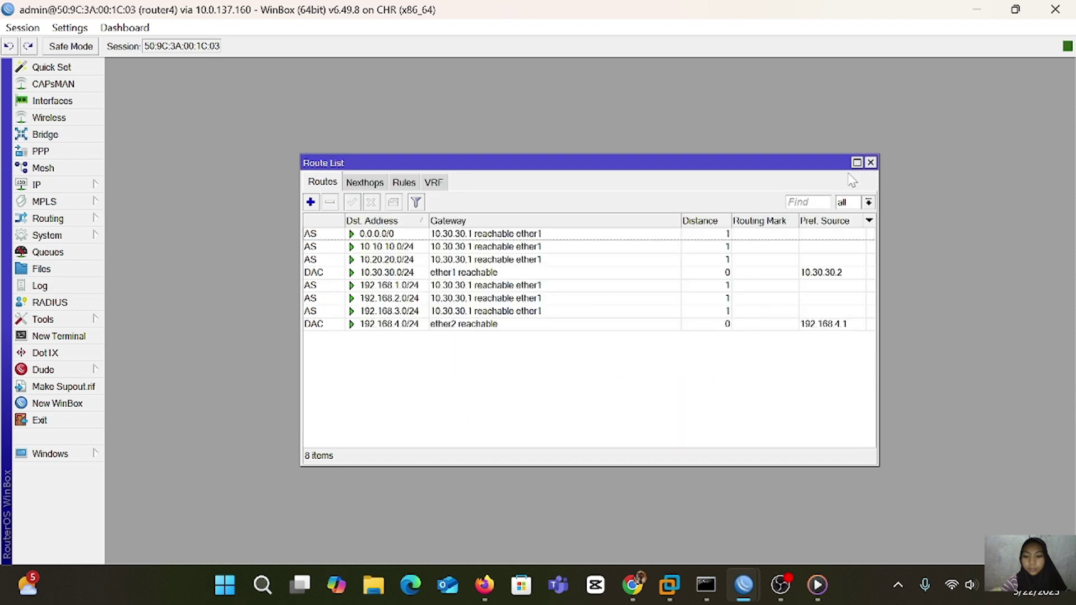
Disable router4's 0.0.0.0/0 default route and its static routes to 10.10.10.0/24, 10.20.20.0/24 and 192.168.1.0/24
{"action": "left_click", "coordinate": [322, 238]}
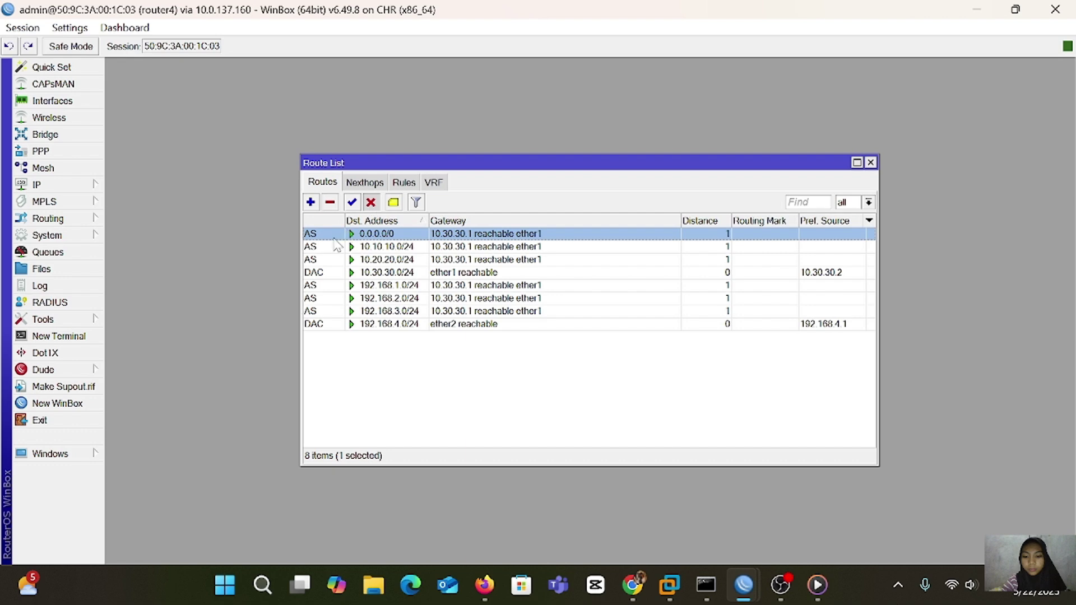
{"action": "left_click", "coordinate": [370, 203]}
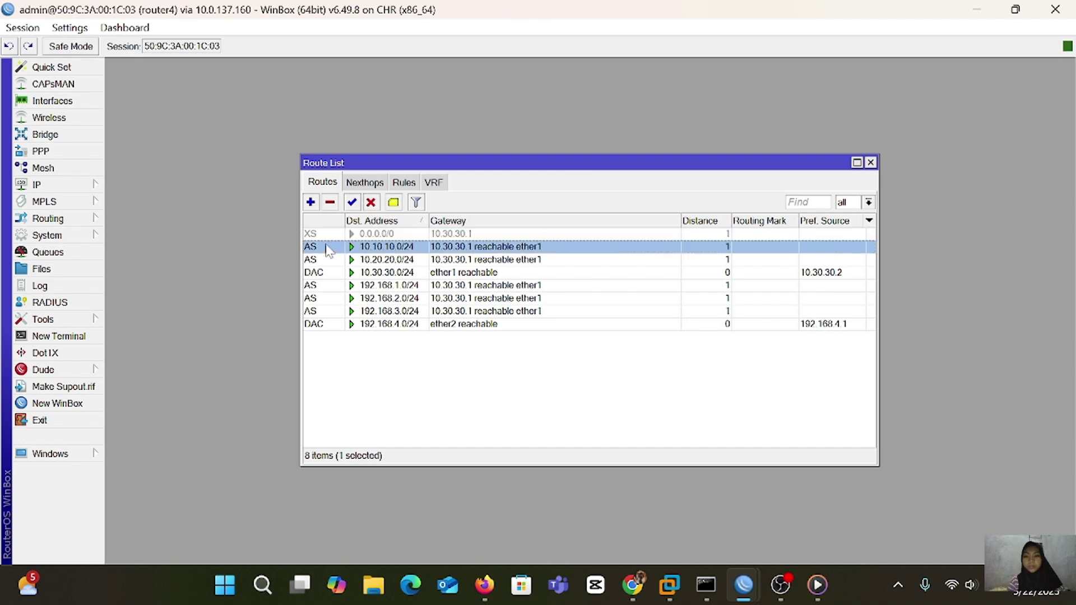
{"action": "left_click", "coordinate": [371, 203]}
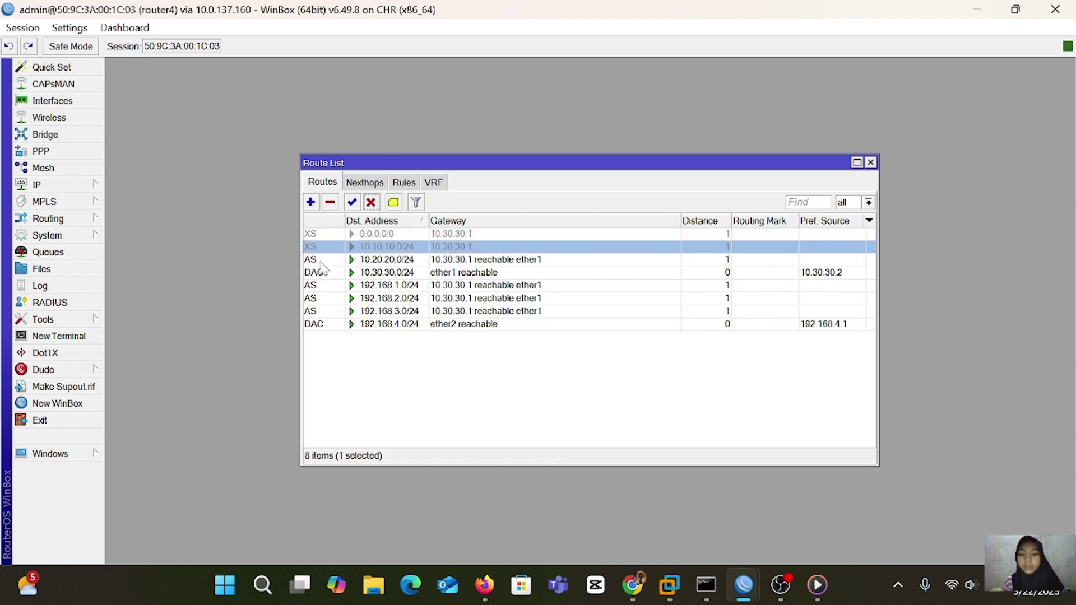
{"action": "left_click", "coordinate": [370, 202]}
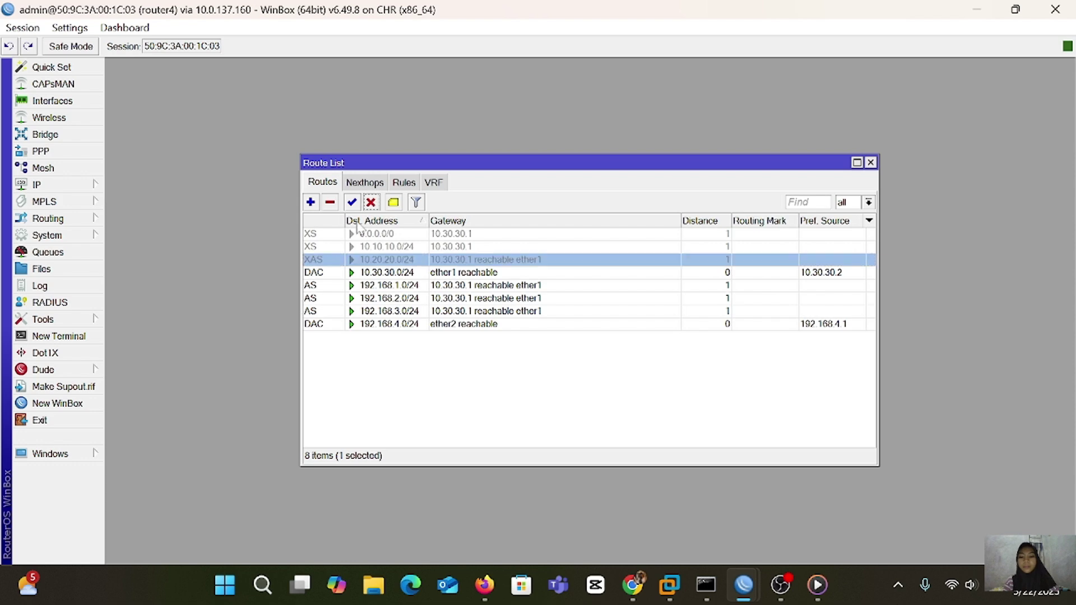
{"action": "left_click", "coordinate": [335, 286]}
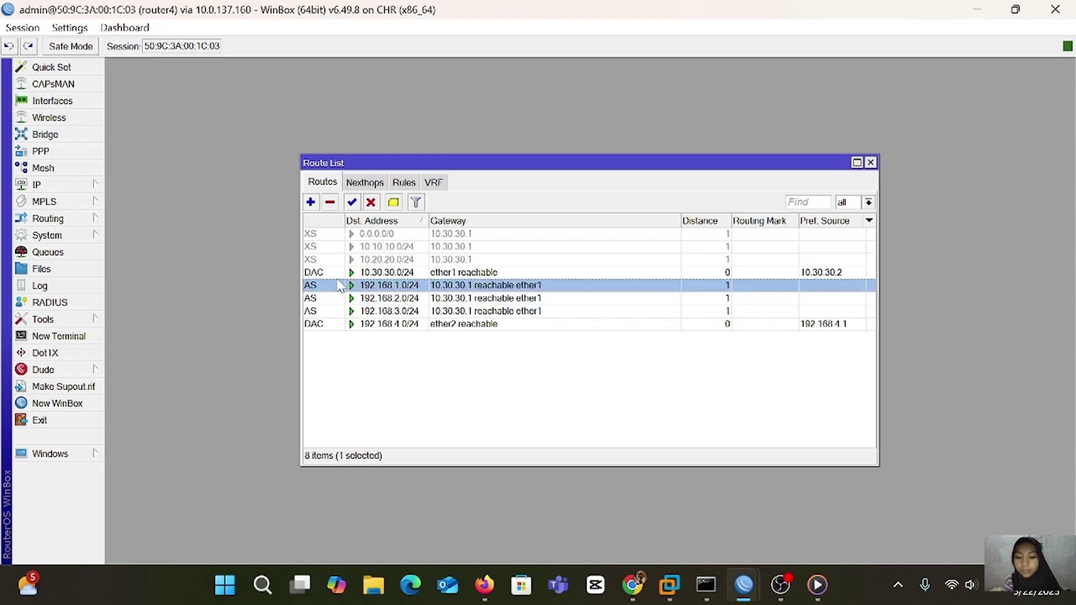
{"action": "left_click", "coordinate": [372, 203]}
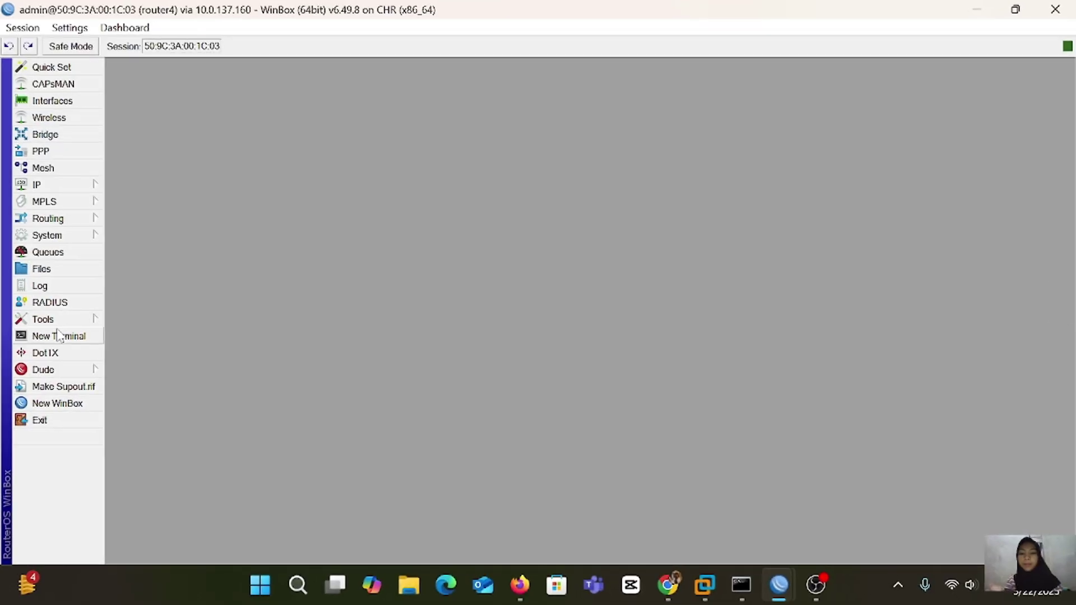
Open a new terminal on router4, skip the password change, and ping 10.10.10.1 for a few replies
{"action": "left_click", "coordinate": [59, 335]}
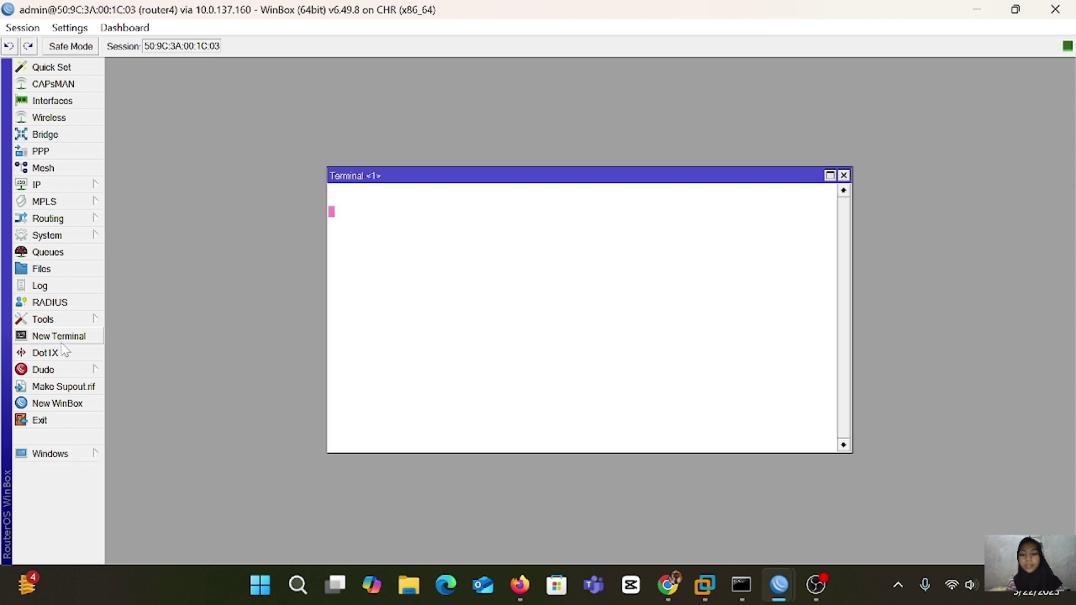
{"action": "key", "text": "Return"}
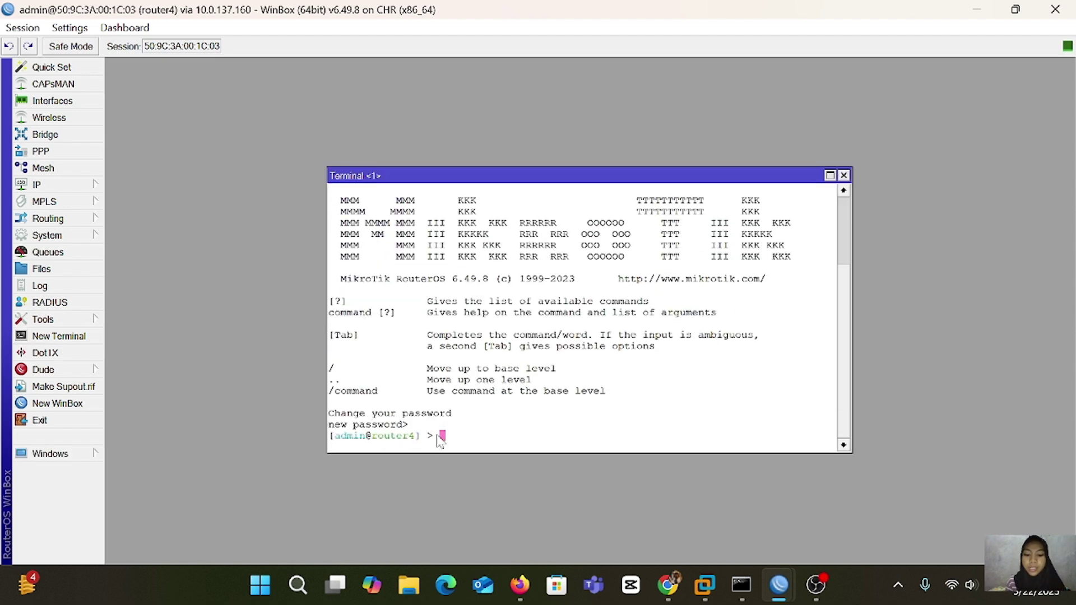
{"action": "type", "text": "ping "}
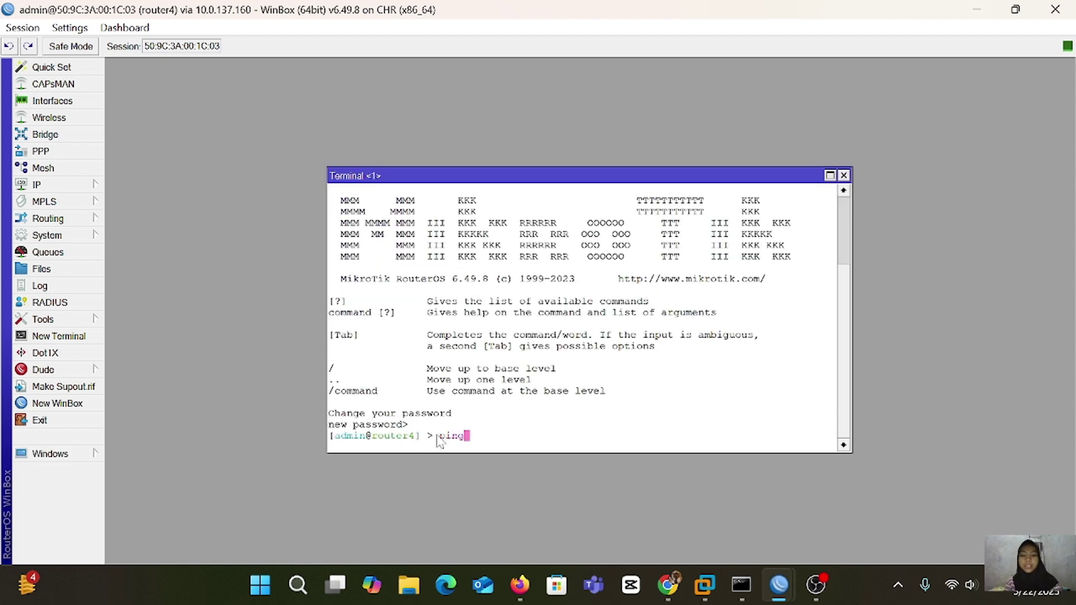
{"action": "type", "text": "10."}
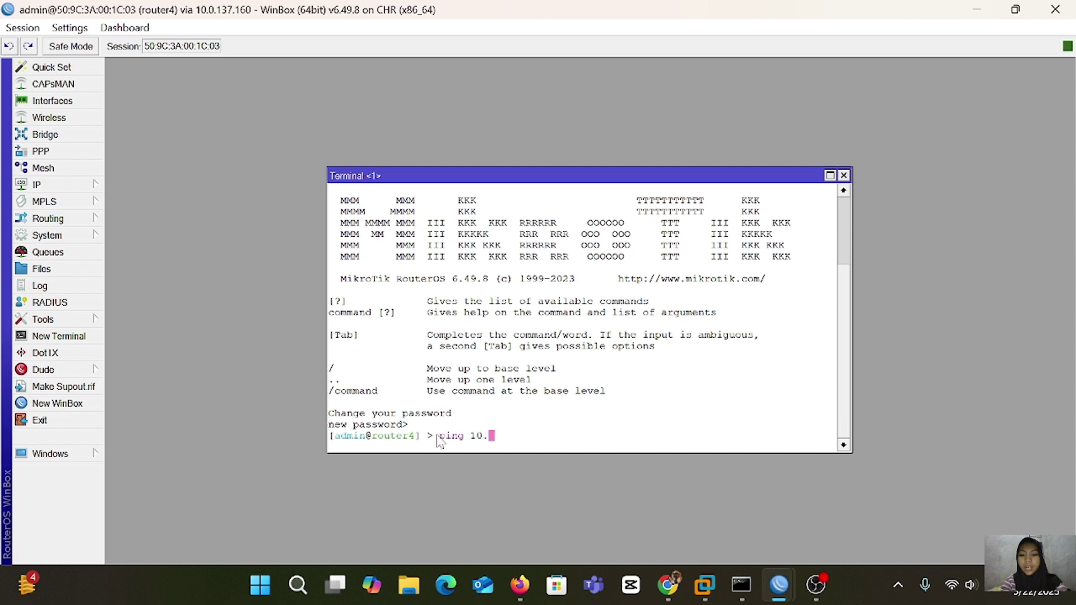
{"action": "type", "text": "10.10.1"}
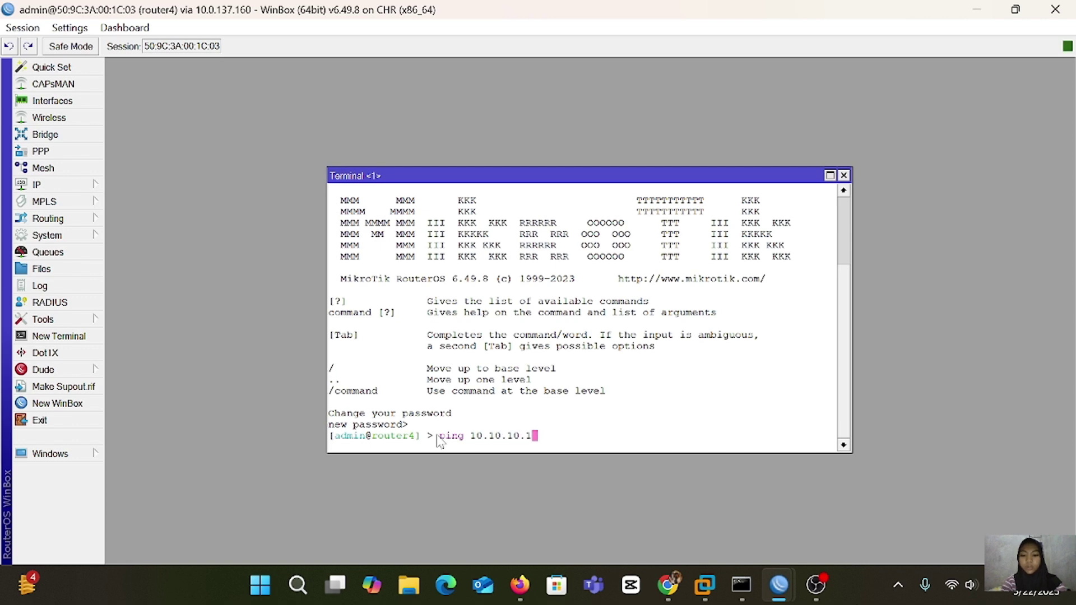
{"action": "key", "text": "Return"}
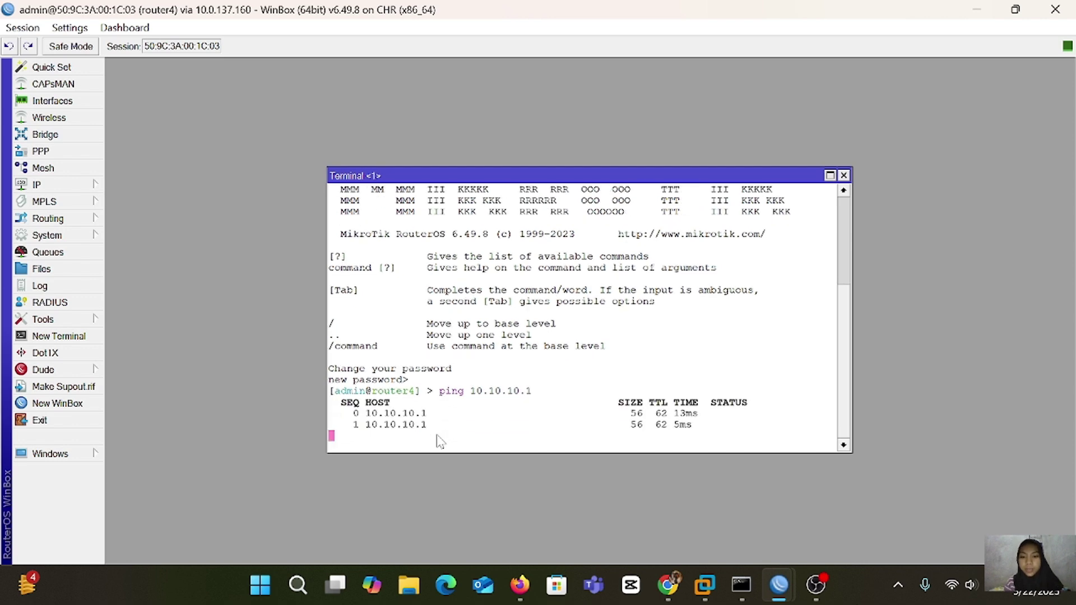
{"action": "key", "text": "ctrl+c"}
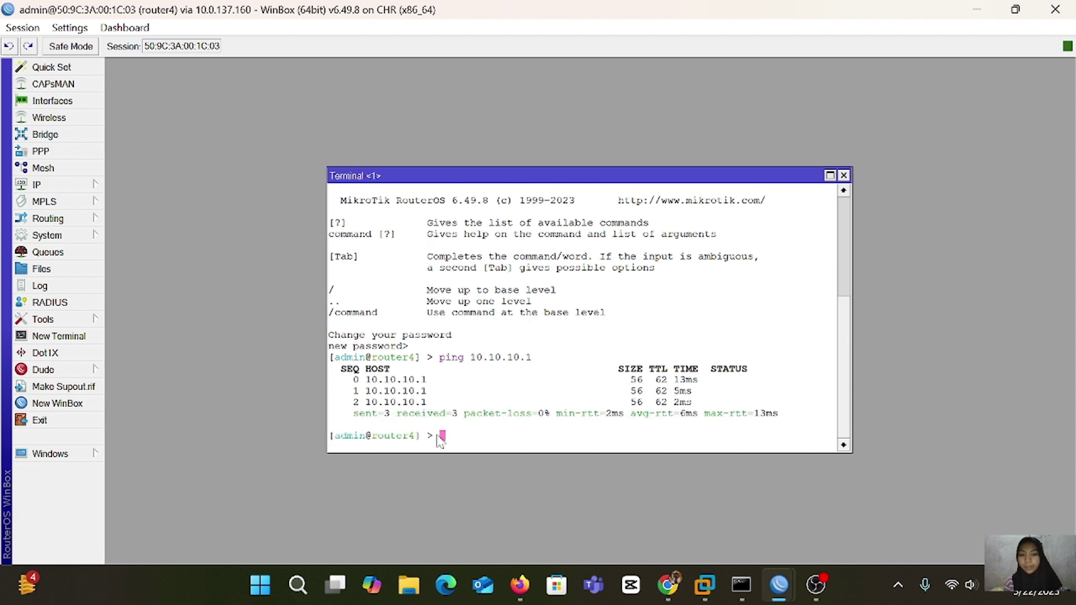
Ping 8.8.8.8 from router4 using the source address 192.168.4.1
{"action": "type", "text": "ping "}
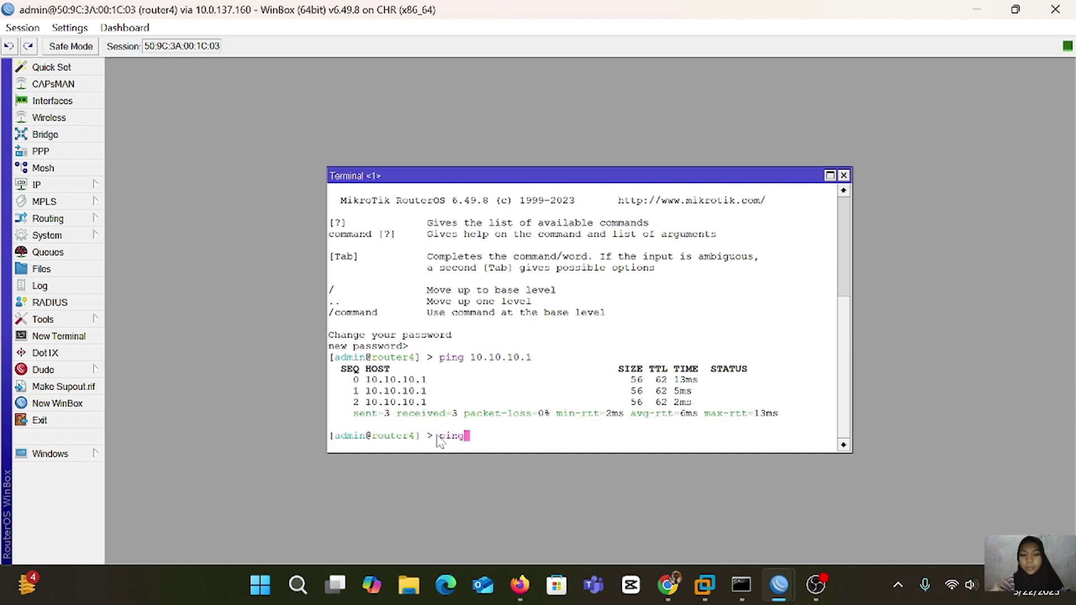
{"action": "type", "text": "8.8.8.8"}
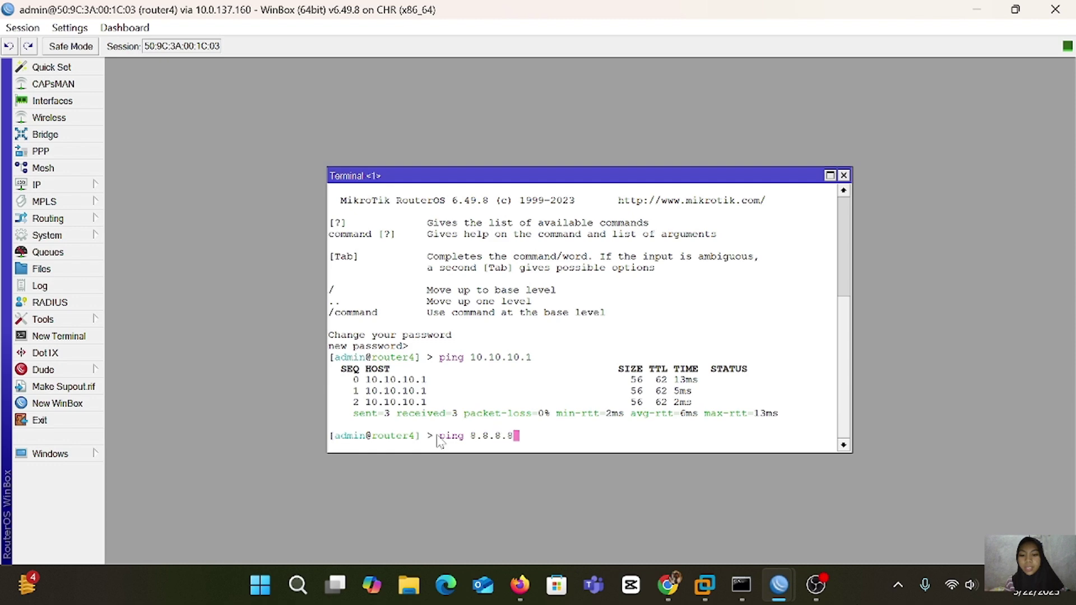
{"action": "type", "text": " s"}
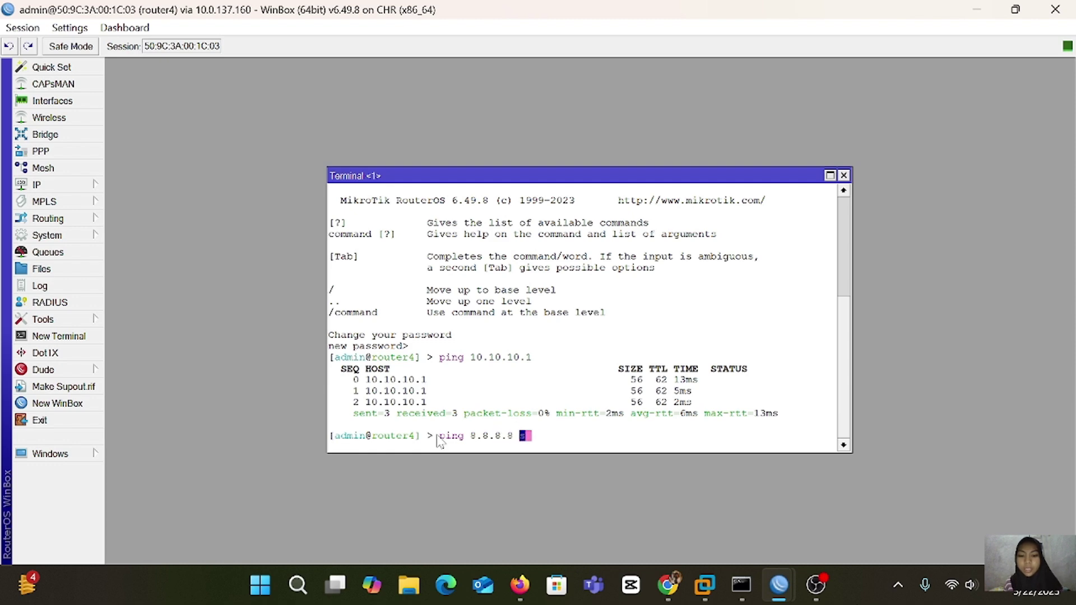
{"action": "type", "text": "rc-addr"}
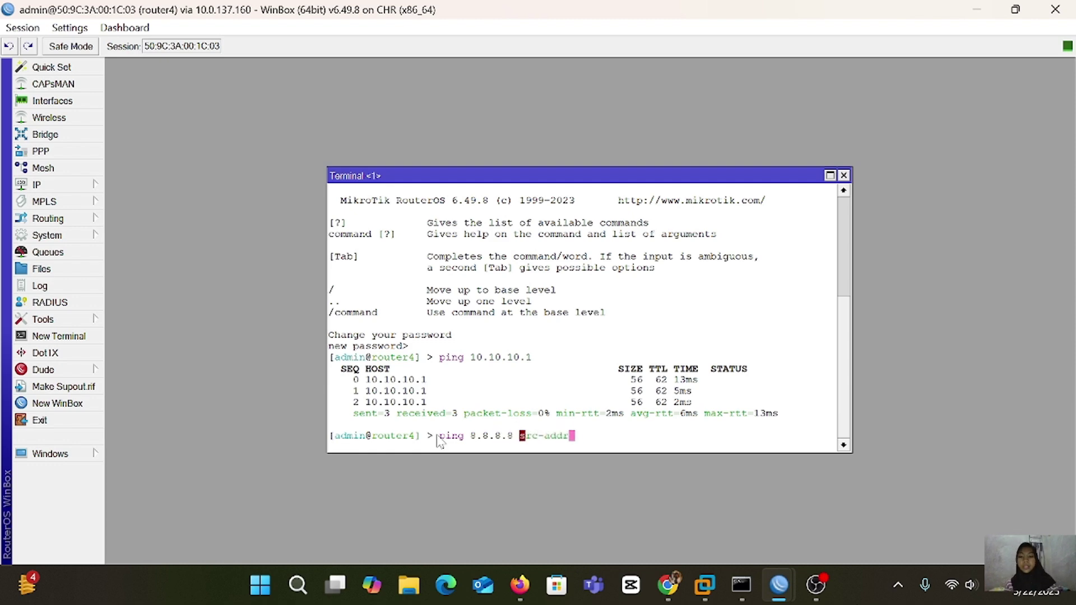
{"action": "type", "text": "ess="}
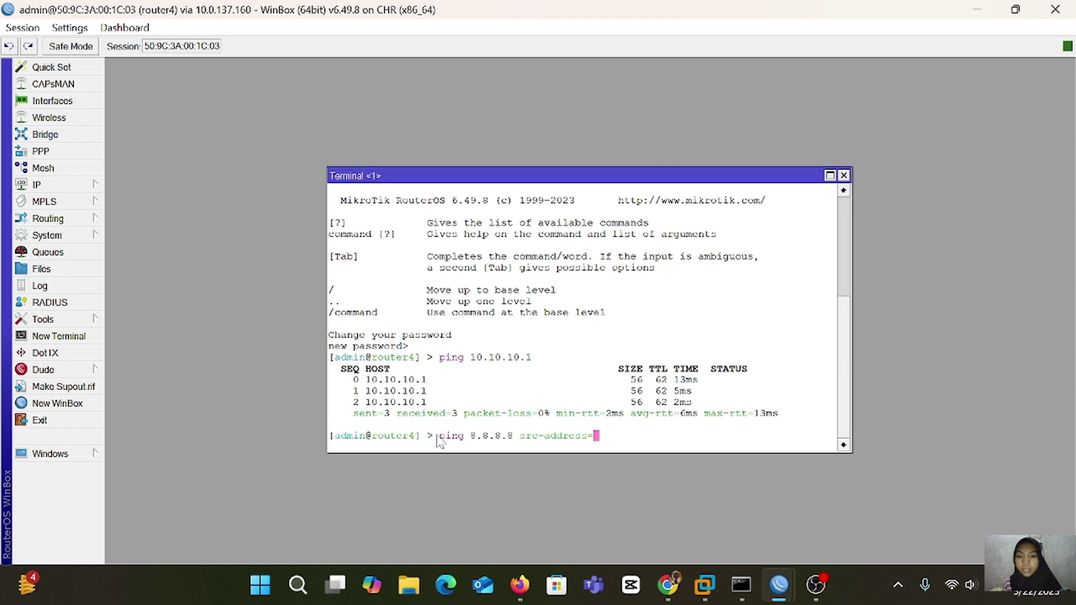
{"action": "type", "text": "192."}
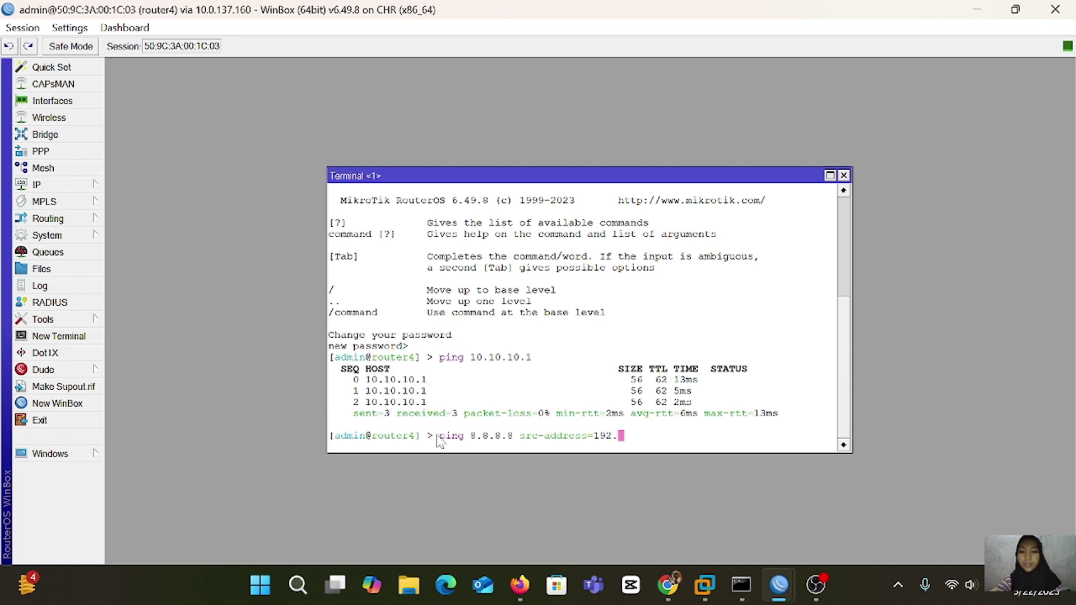
{"action": "type", "text": "168."}
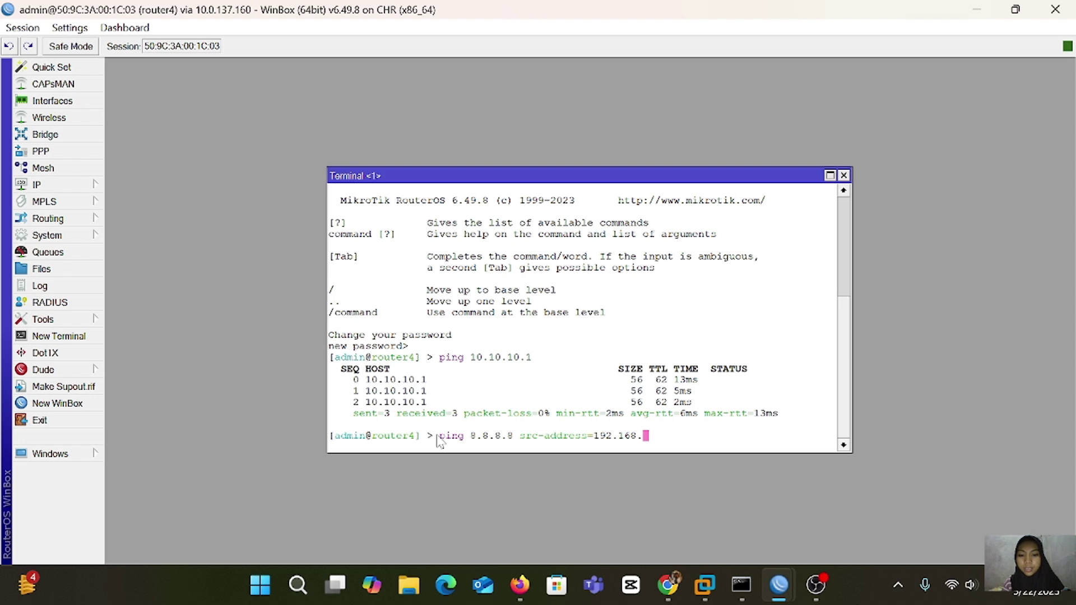
{"action": "type", "text": "5.1"}
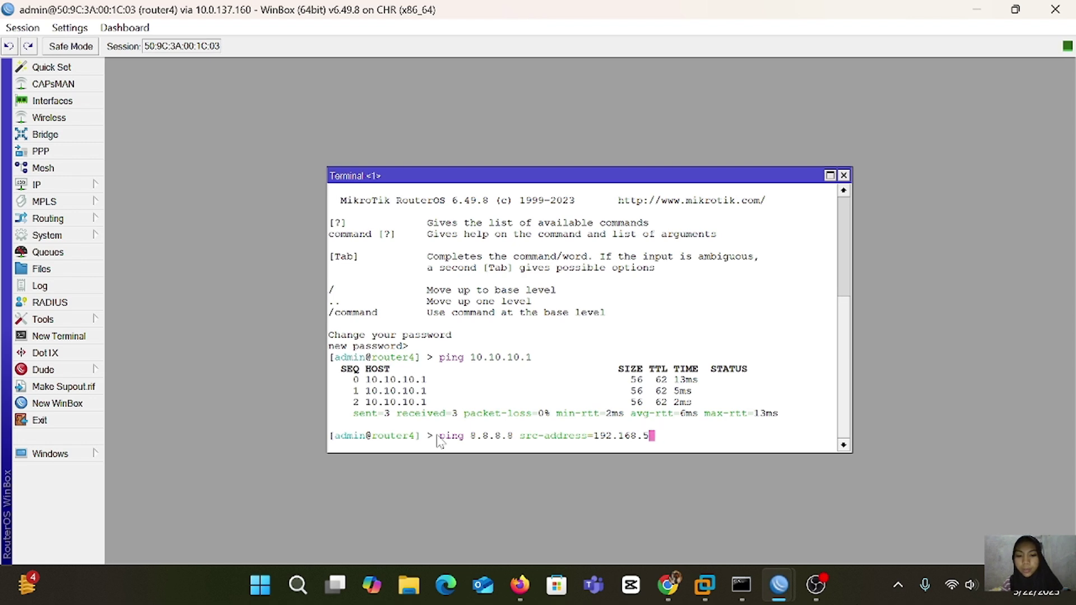
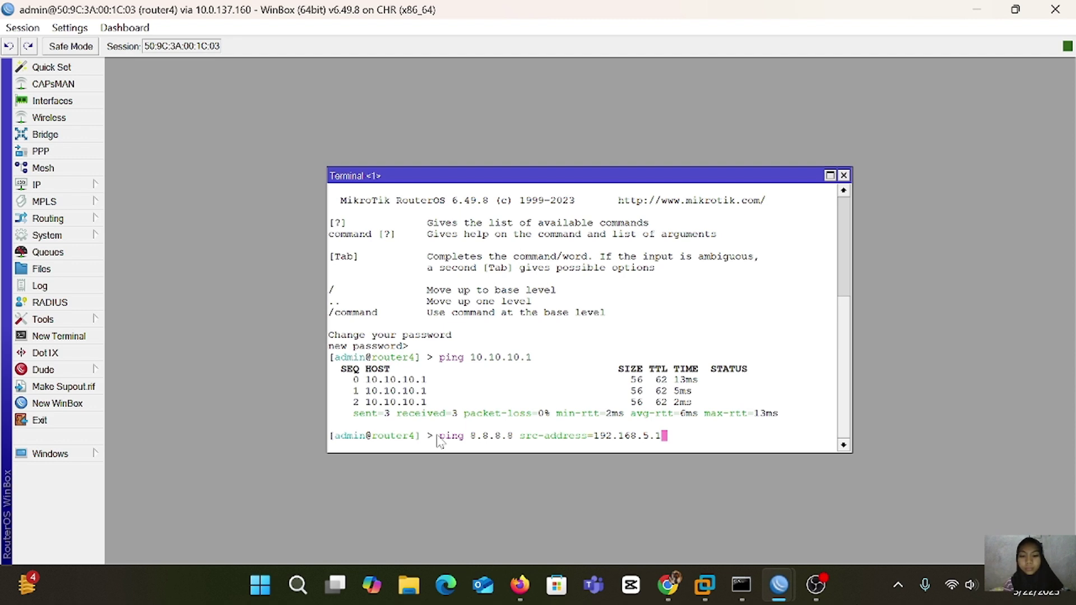
{"action": "key", "text": "BackSpace"}
{"action": "key", "text": "BackSpace"}
{"action": "key", "text": "BackSpace"}
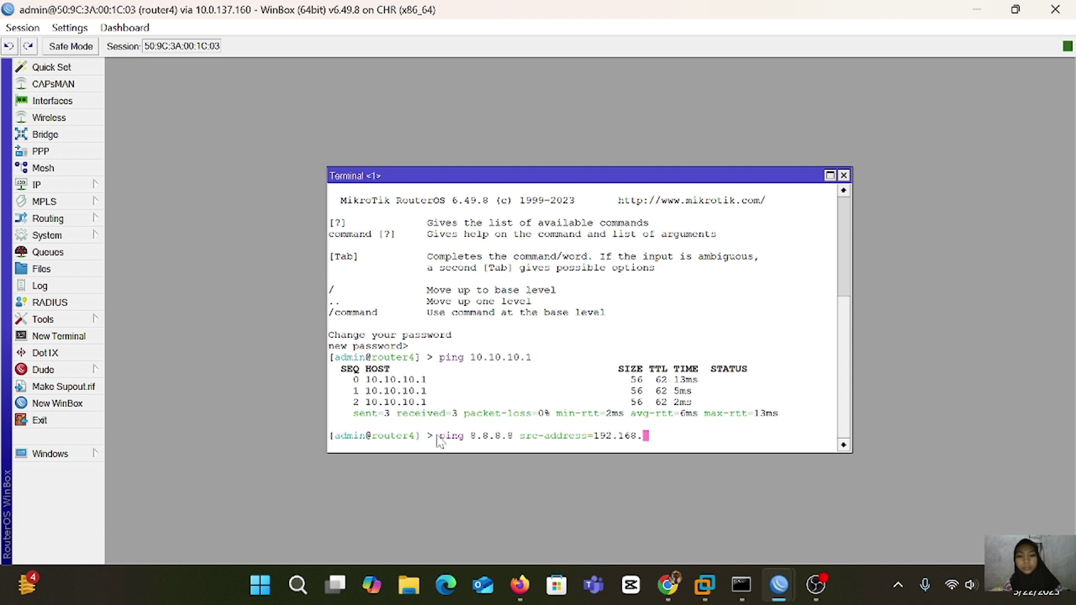
{"action": "type", "text": "4."}
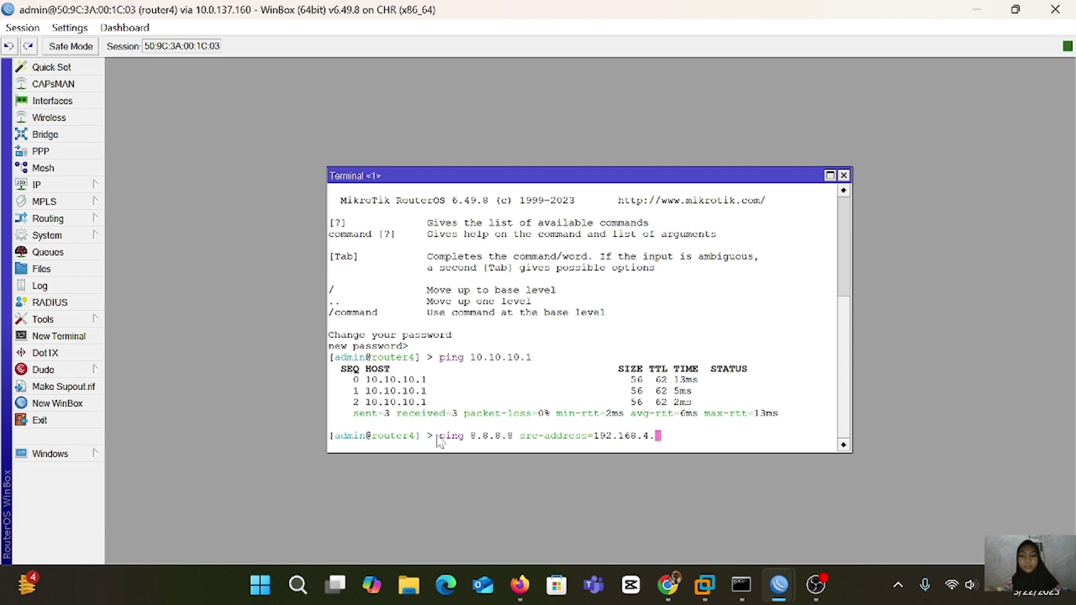
{"action": "type", "text": "1"}
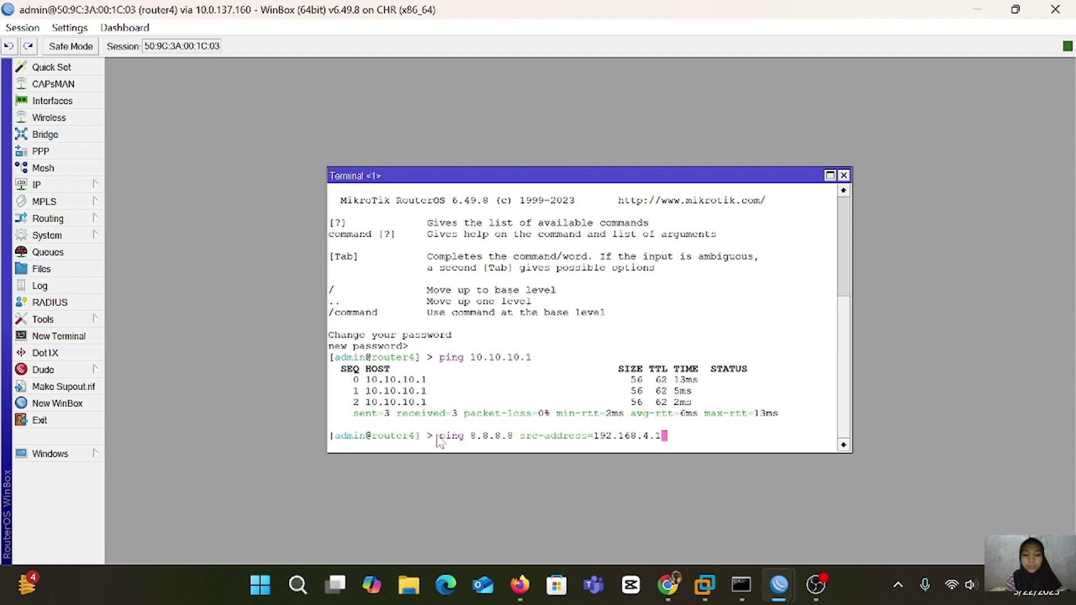
{"action": "key", "text": "Return"}
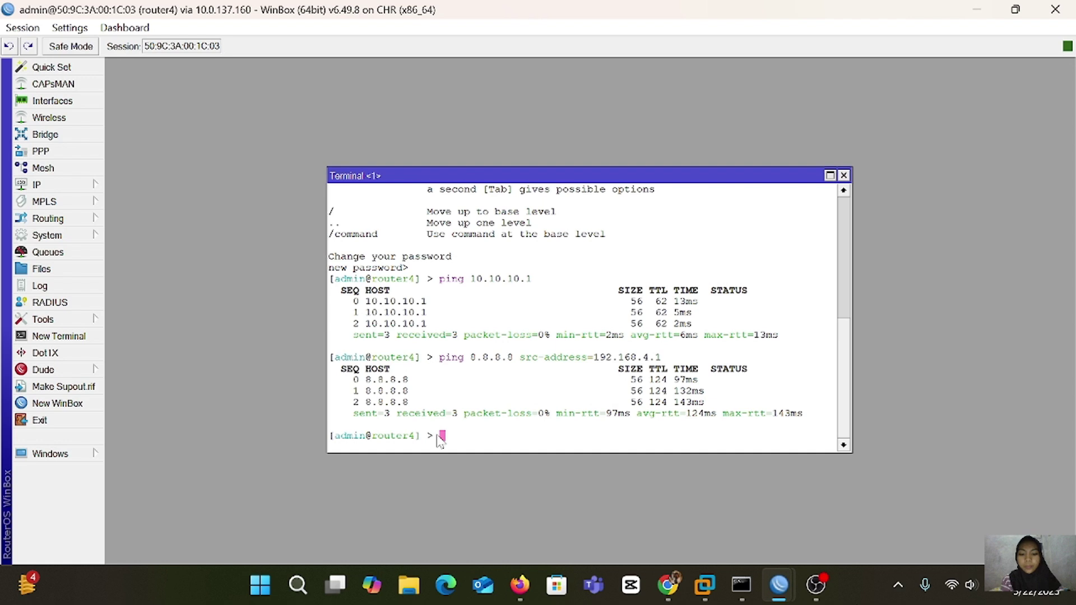
Set router4's DNS server to 8.8.8.8 with the ip dns set command in the terminal
{"action": "type", "text": "ip dns"}
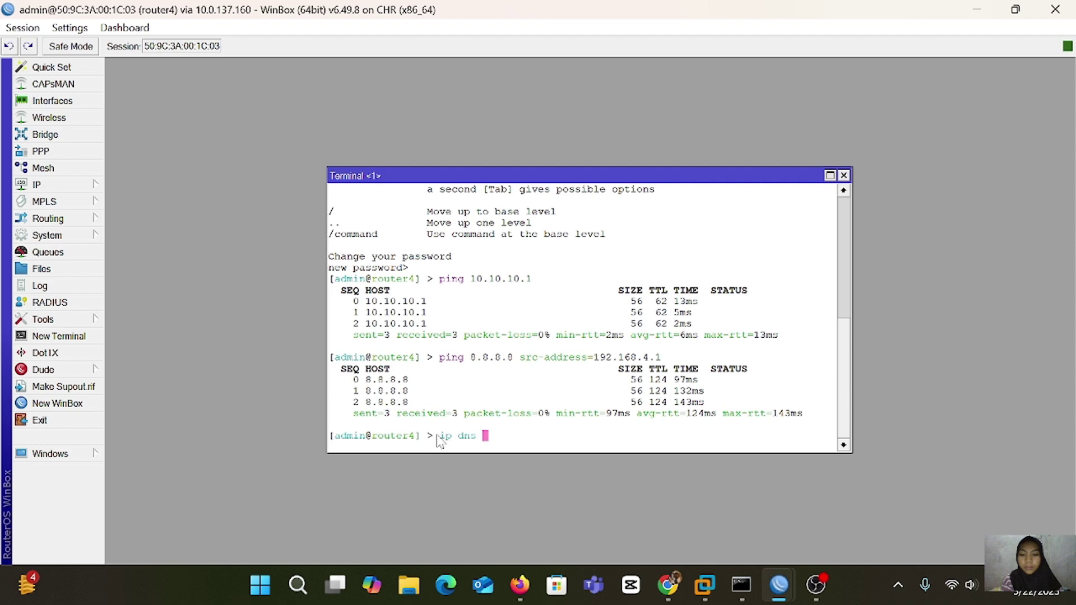
{"action": "type", "text": "set "}
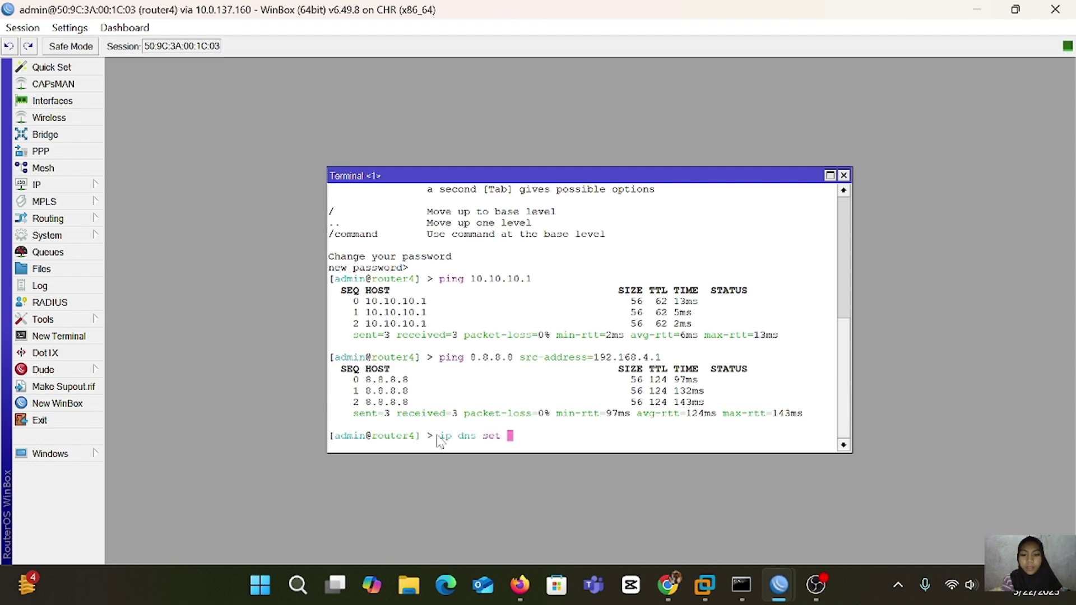
{"action": "type", "text": "server"}
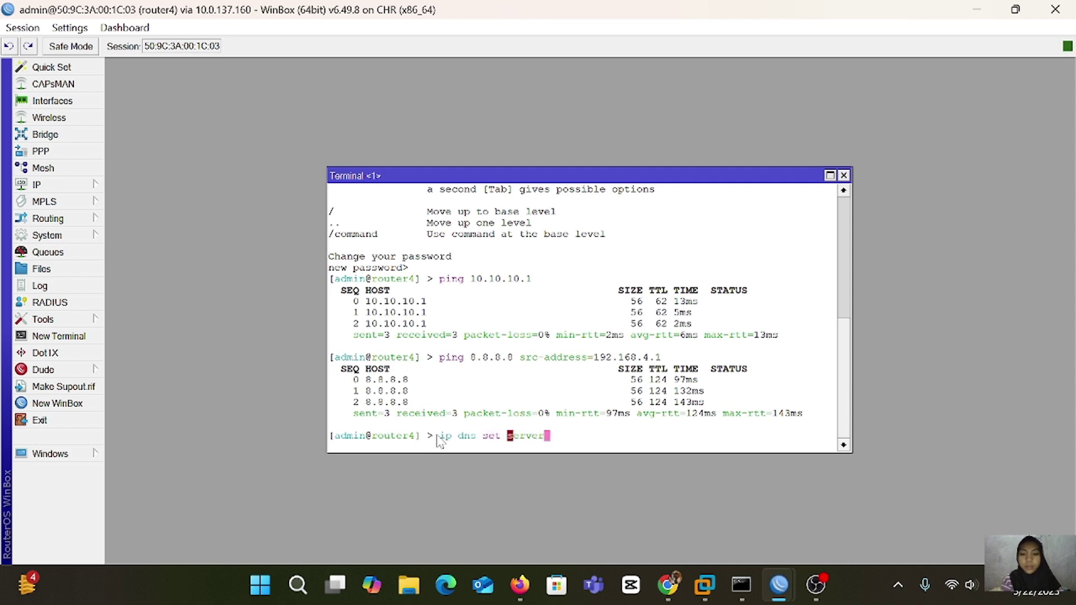
{"action": "type", "text": "s"}
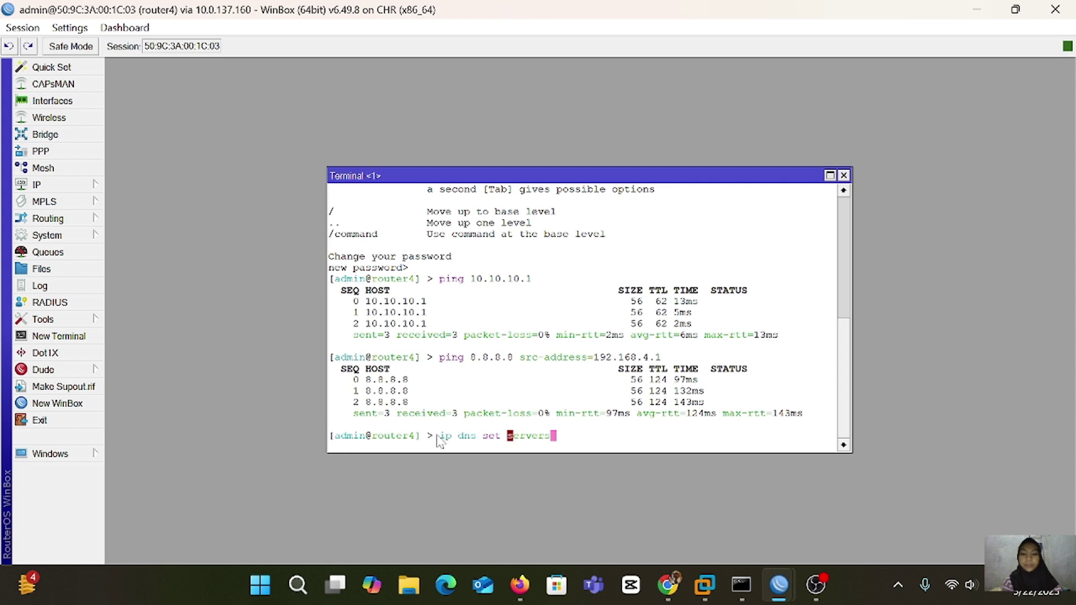
{"action": "type", "text": "="}
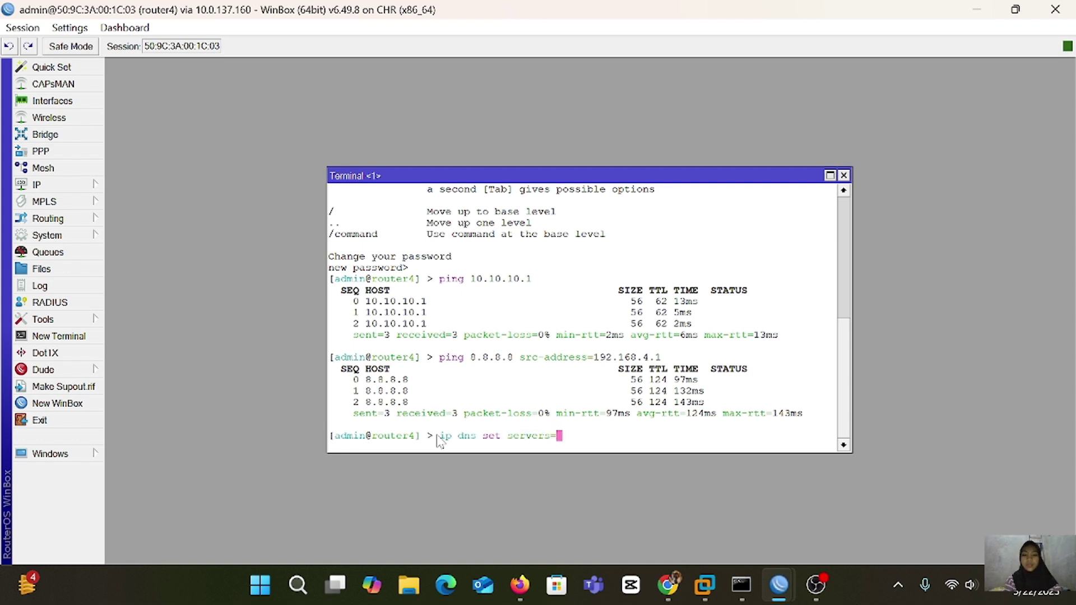
{"action": "type", "text": "8.8.88"}
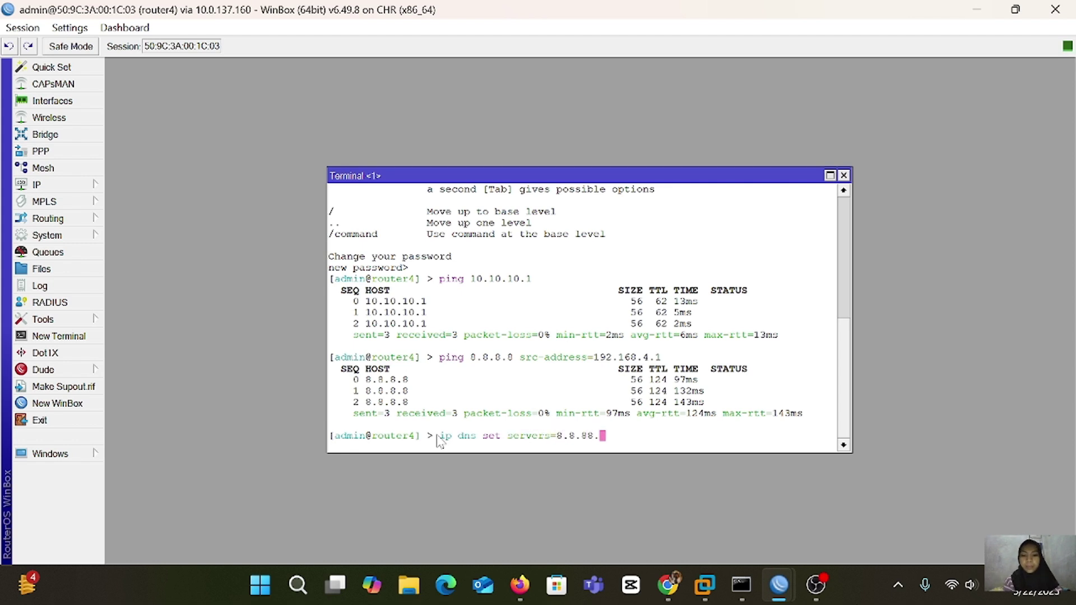
{"action": "key", "text": "BackSpace"}
{"action": "type", "text": ".8"}
{"action": "key", "text": "Return"}
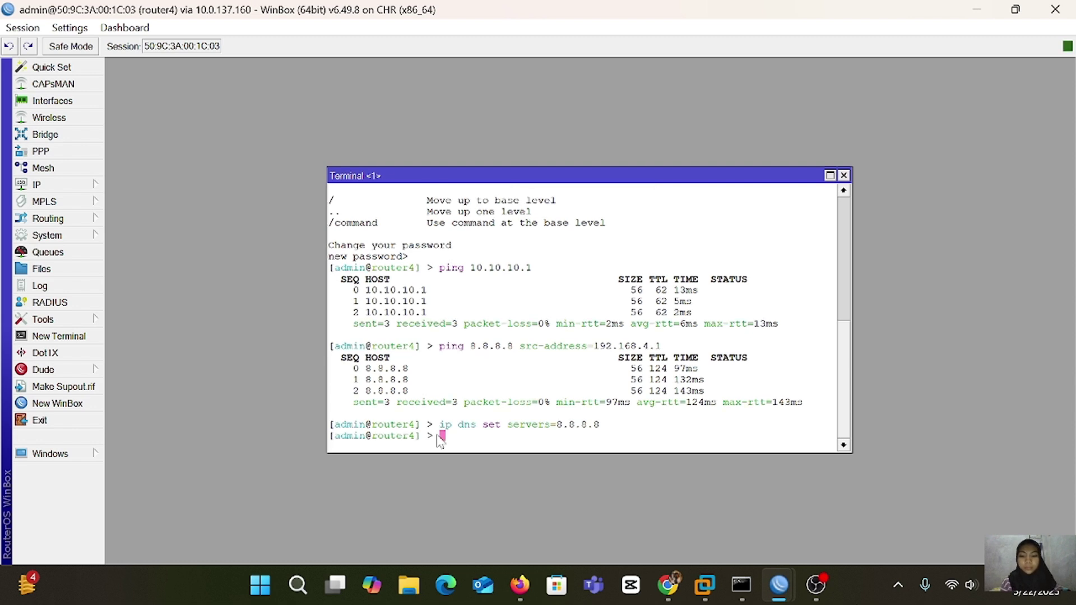
Ping google.com from router4 for a few replies and stop the ping
{"action": "type", "text": "ping google."}
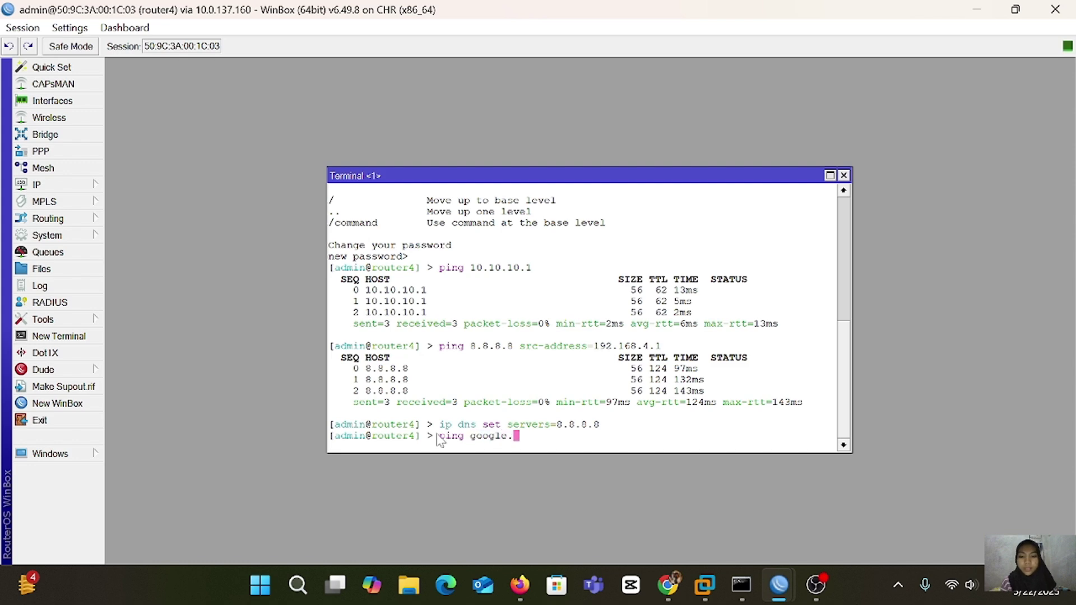
{"action": "type", "text": "com"}
{"action": "key", "text": "Return"}
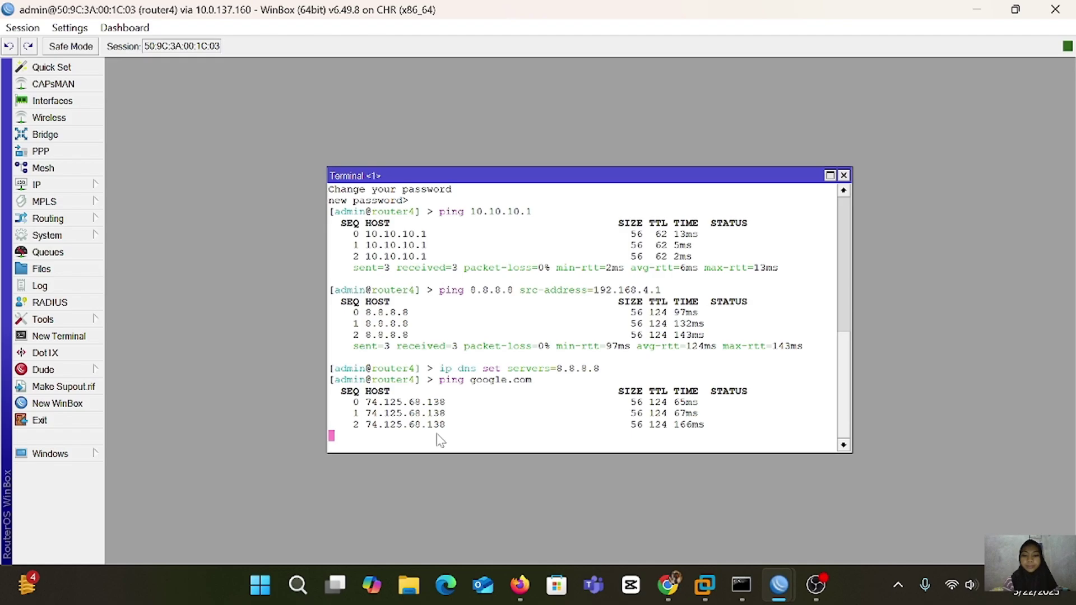
{"action": "key", "text": "ctrl+c"}
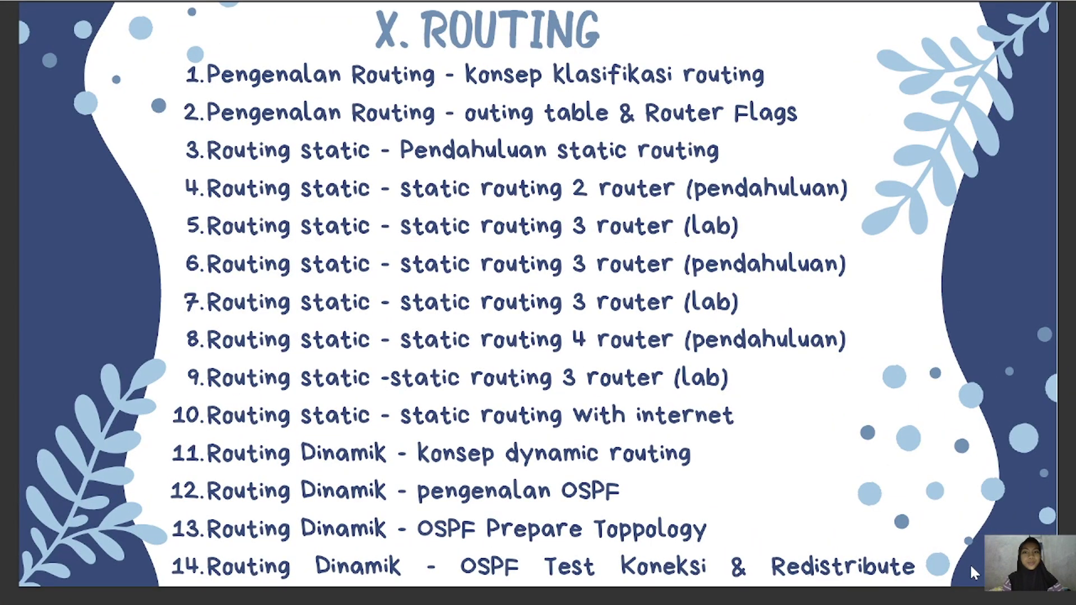